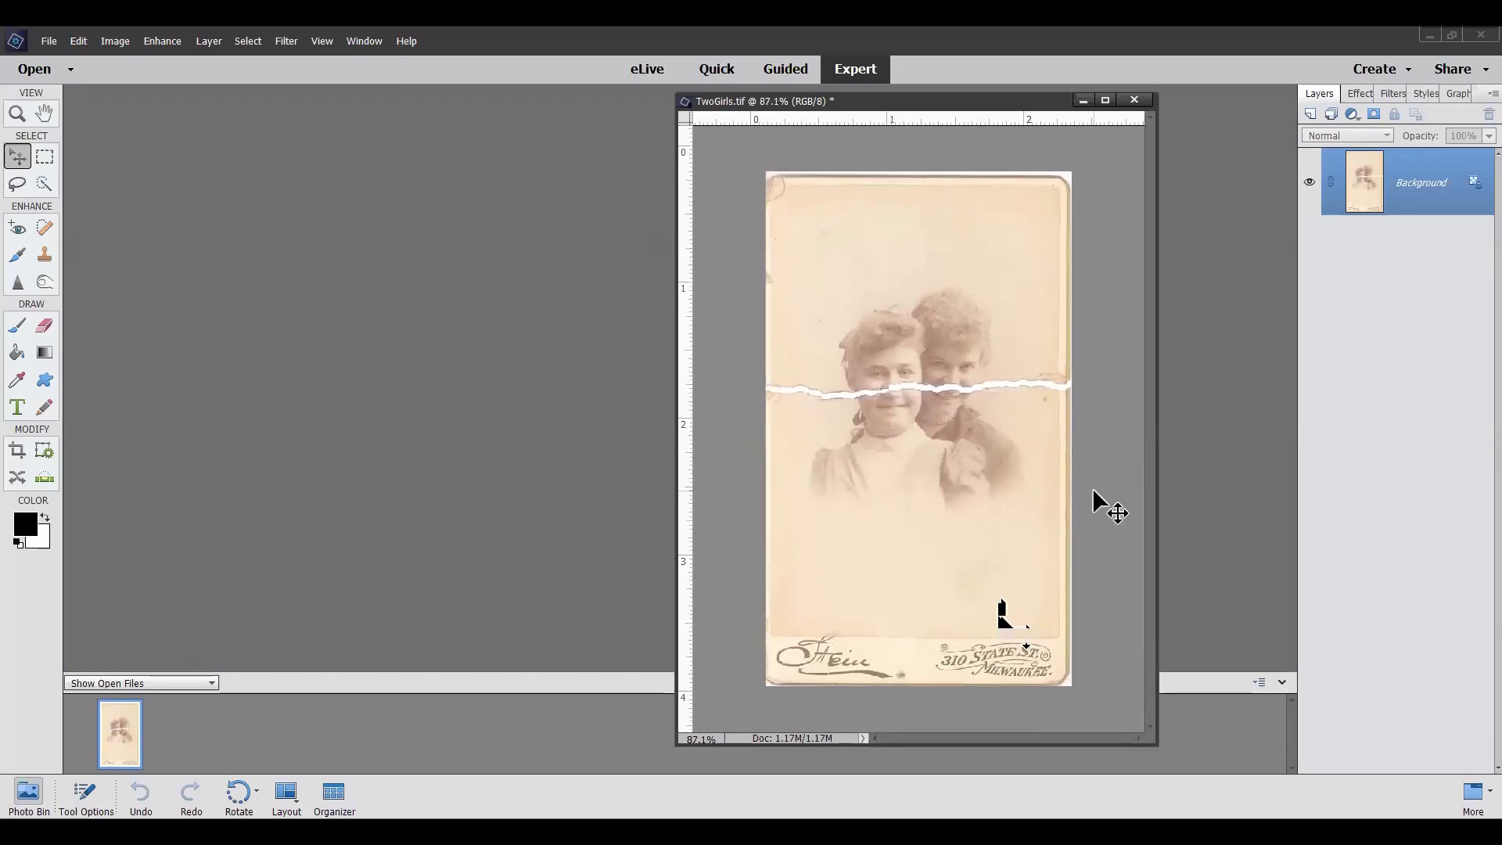
# Fit the torn photo in view and convert its Background into an ordinary layer named 'bottom'
pyautogui.hotkey('ctrl', '0')
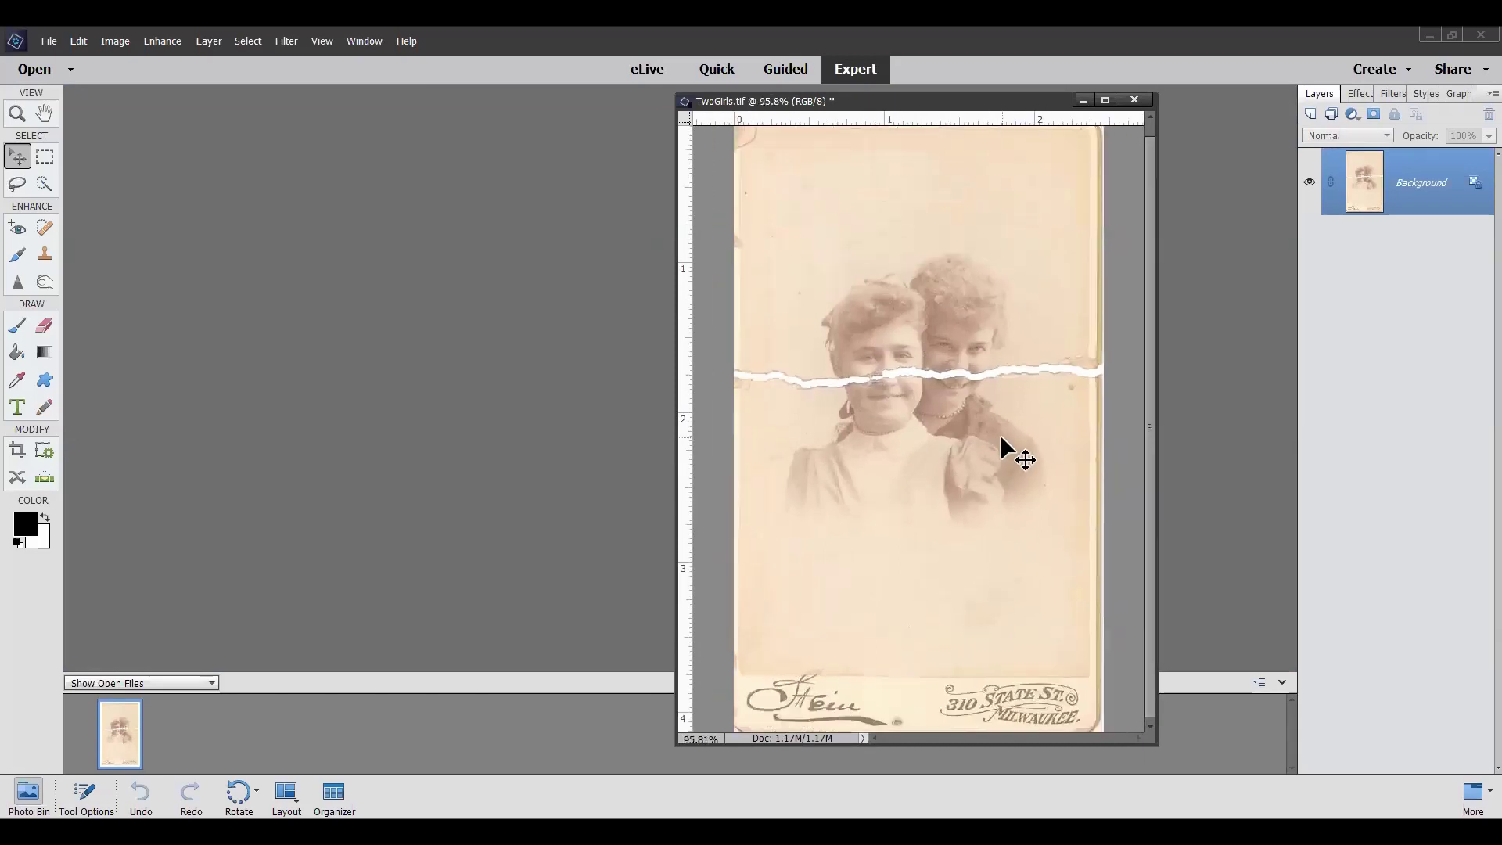
pyautogui.hotkey('ctrl', '-')
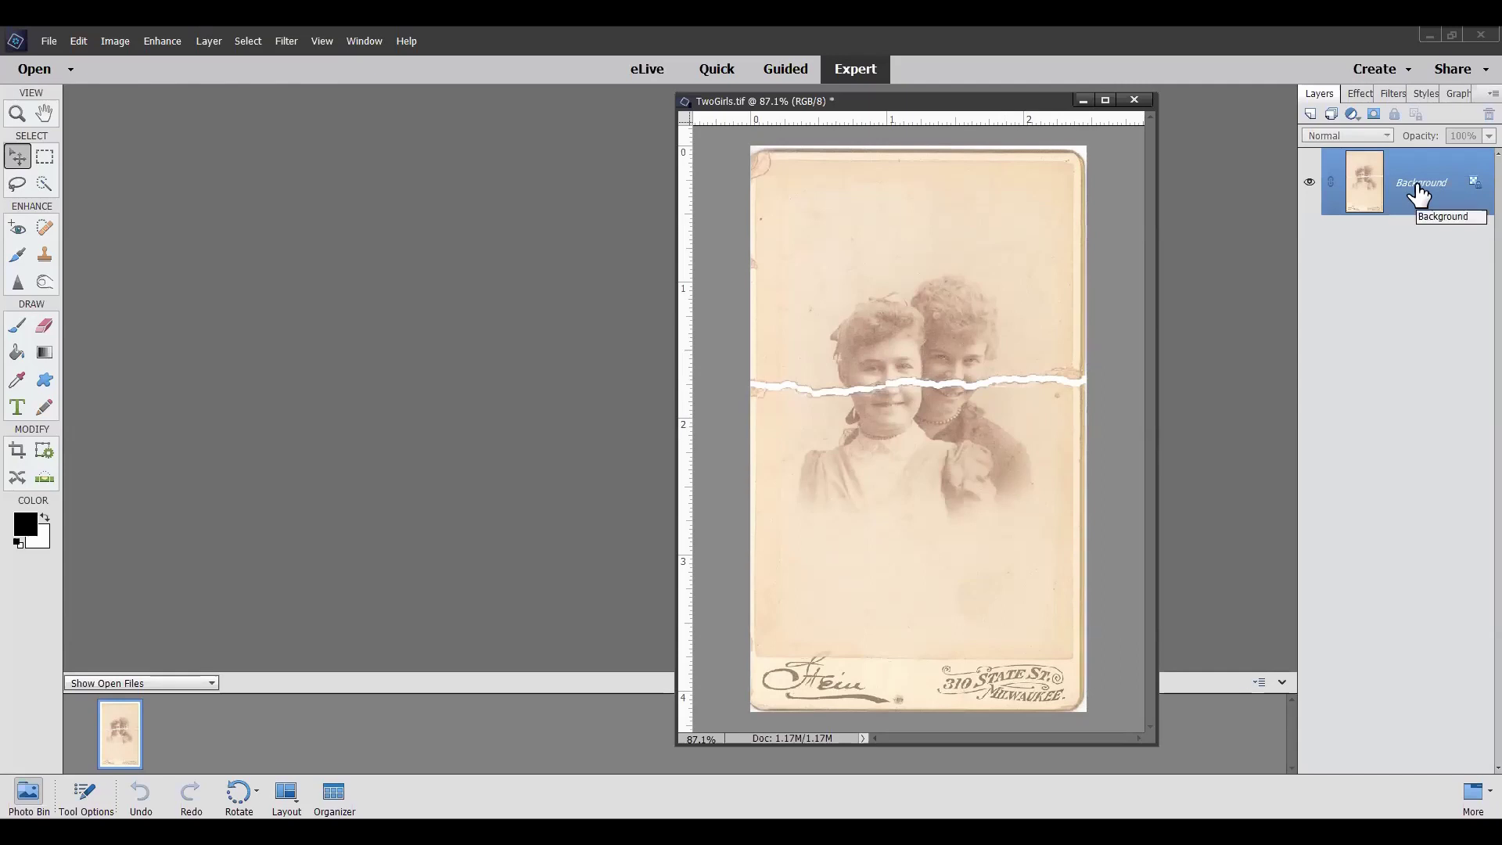
pyautogui.rightClick(1419, 185)
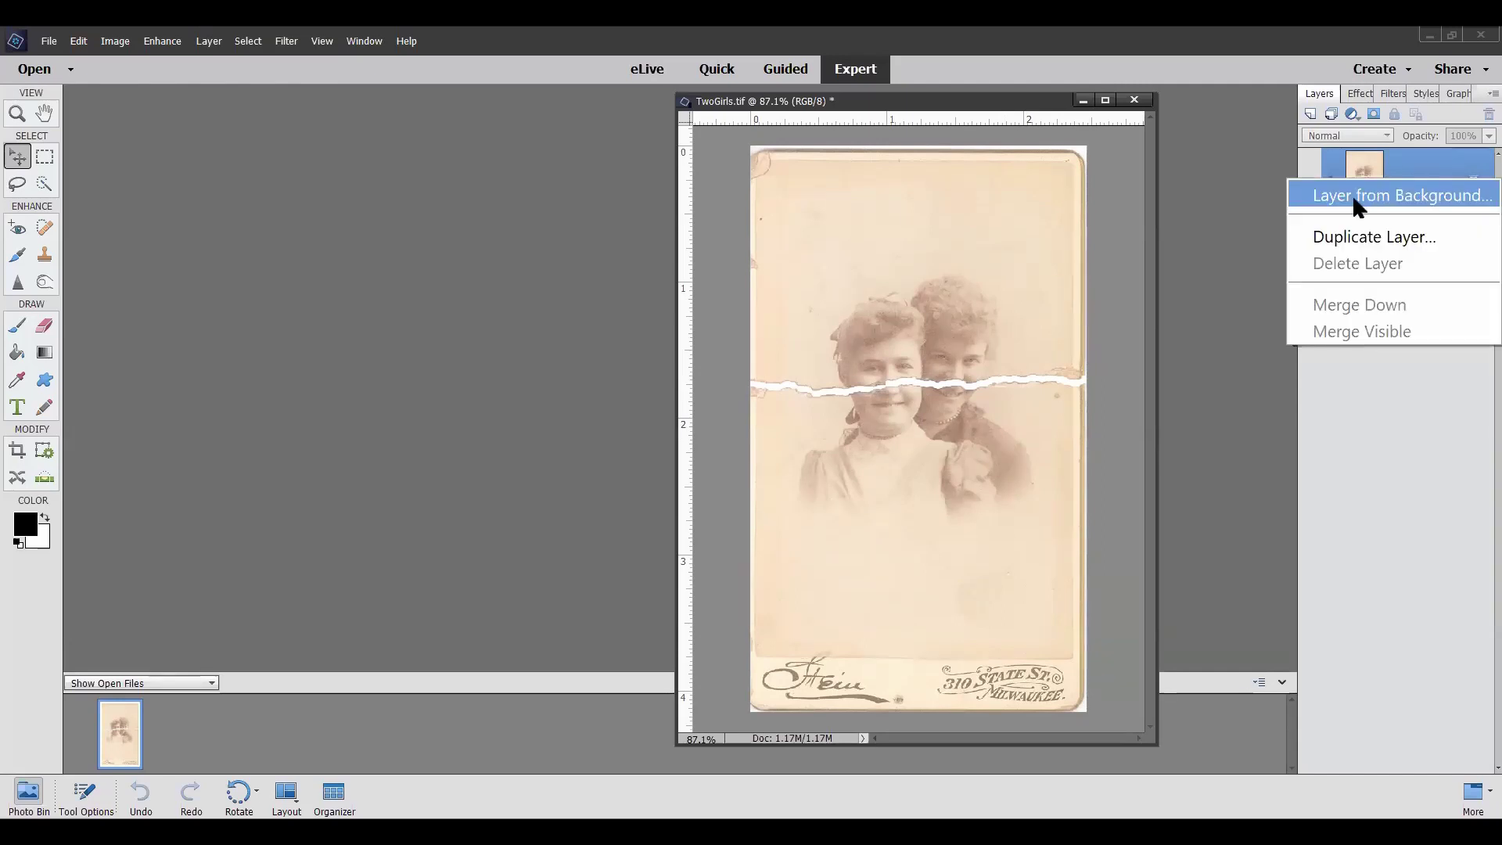
pyautogui.click(1400, 195)
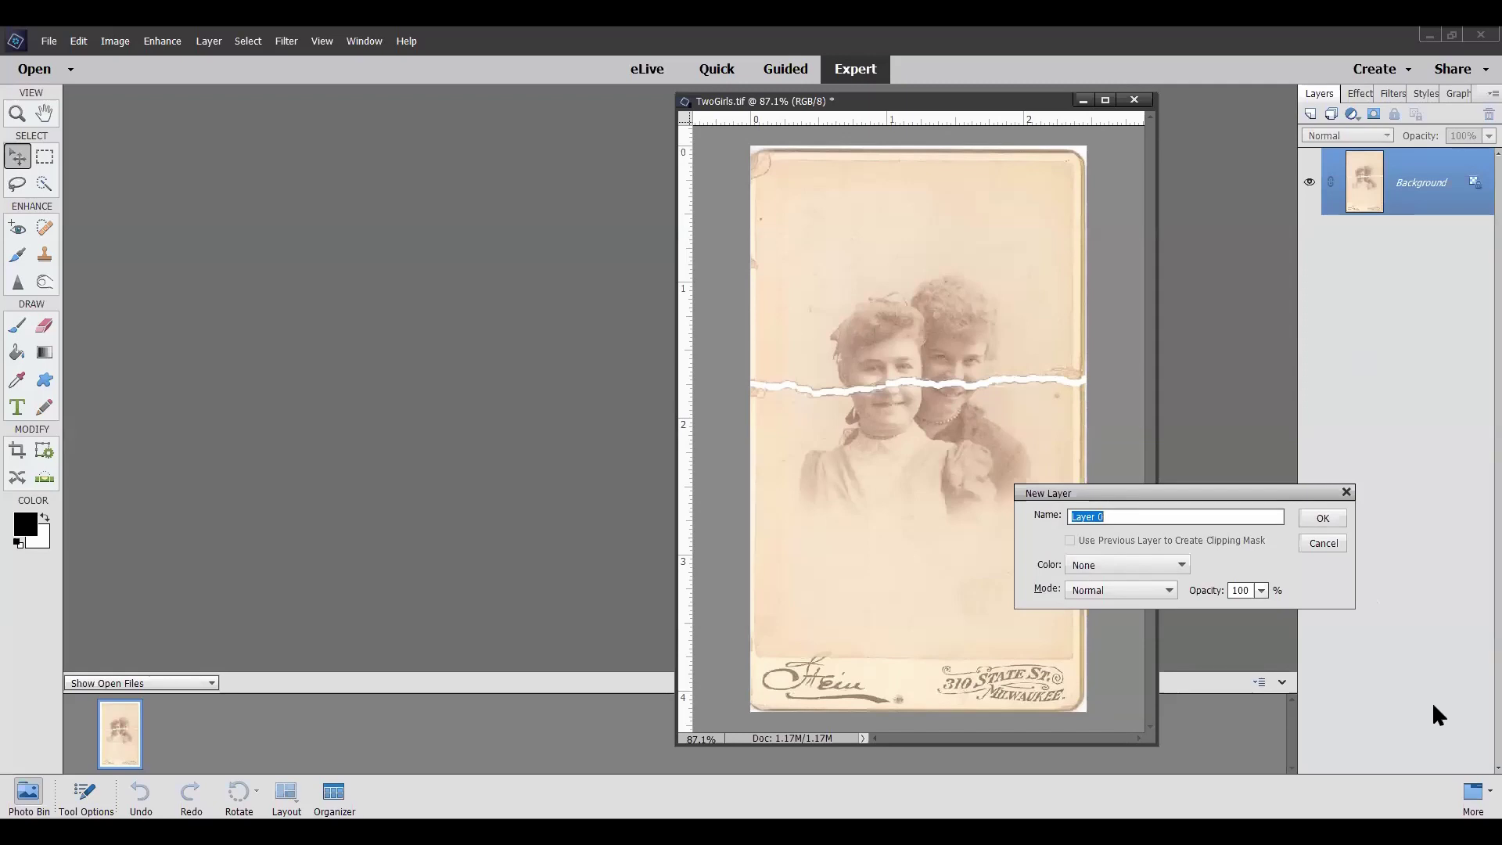
pyautogui.write('bottom')
pyautogui.press('Return')
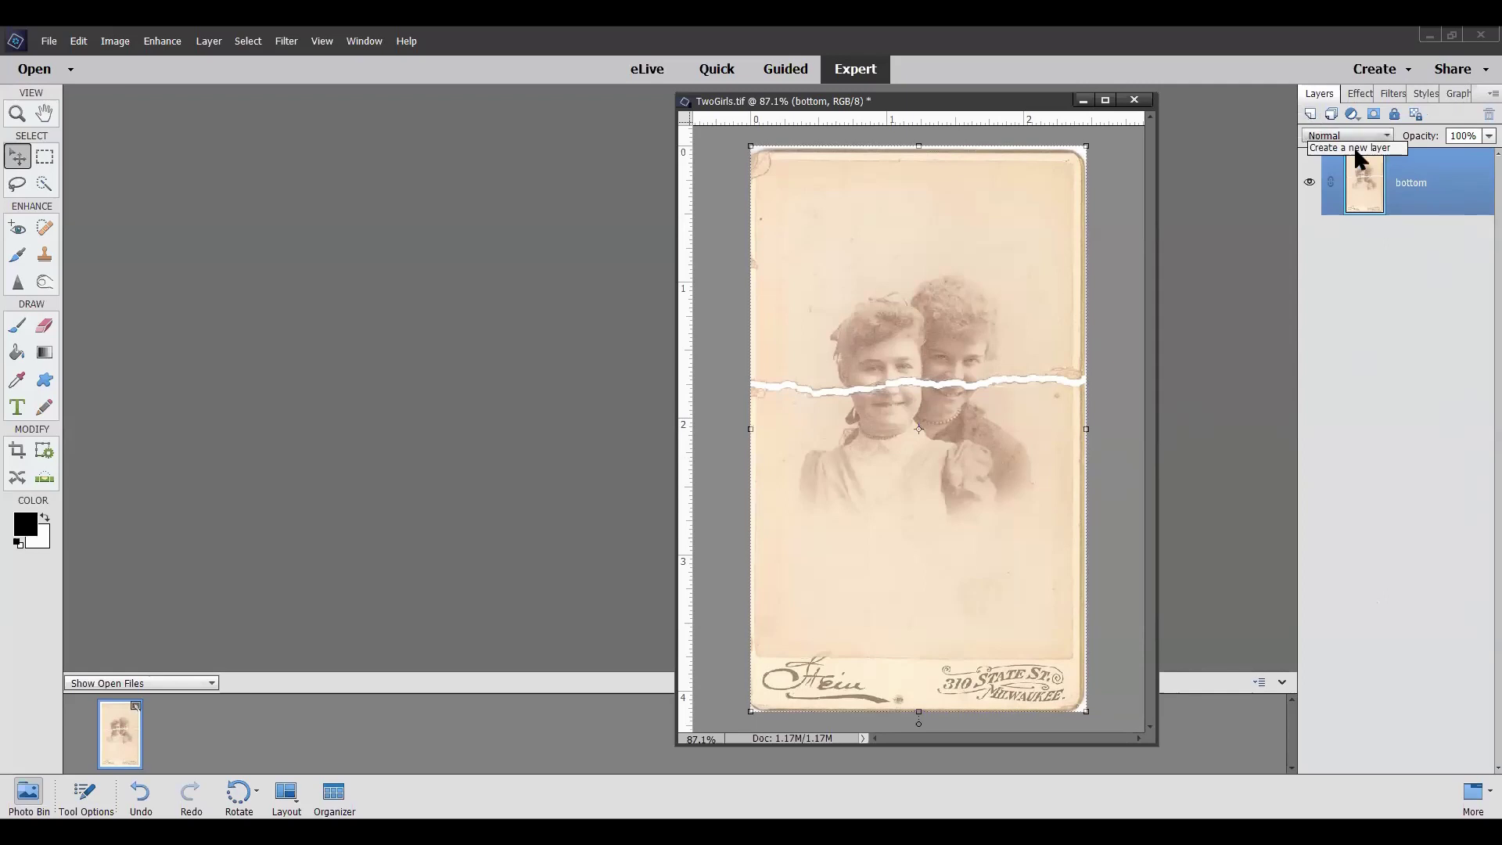
# Duplicate the bottom layer and rename the copy 'top'
pyautogui.moveTo(1444, 188); pyautogui.dragTo(1309, 114)
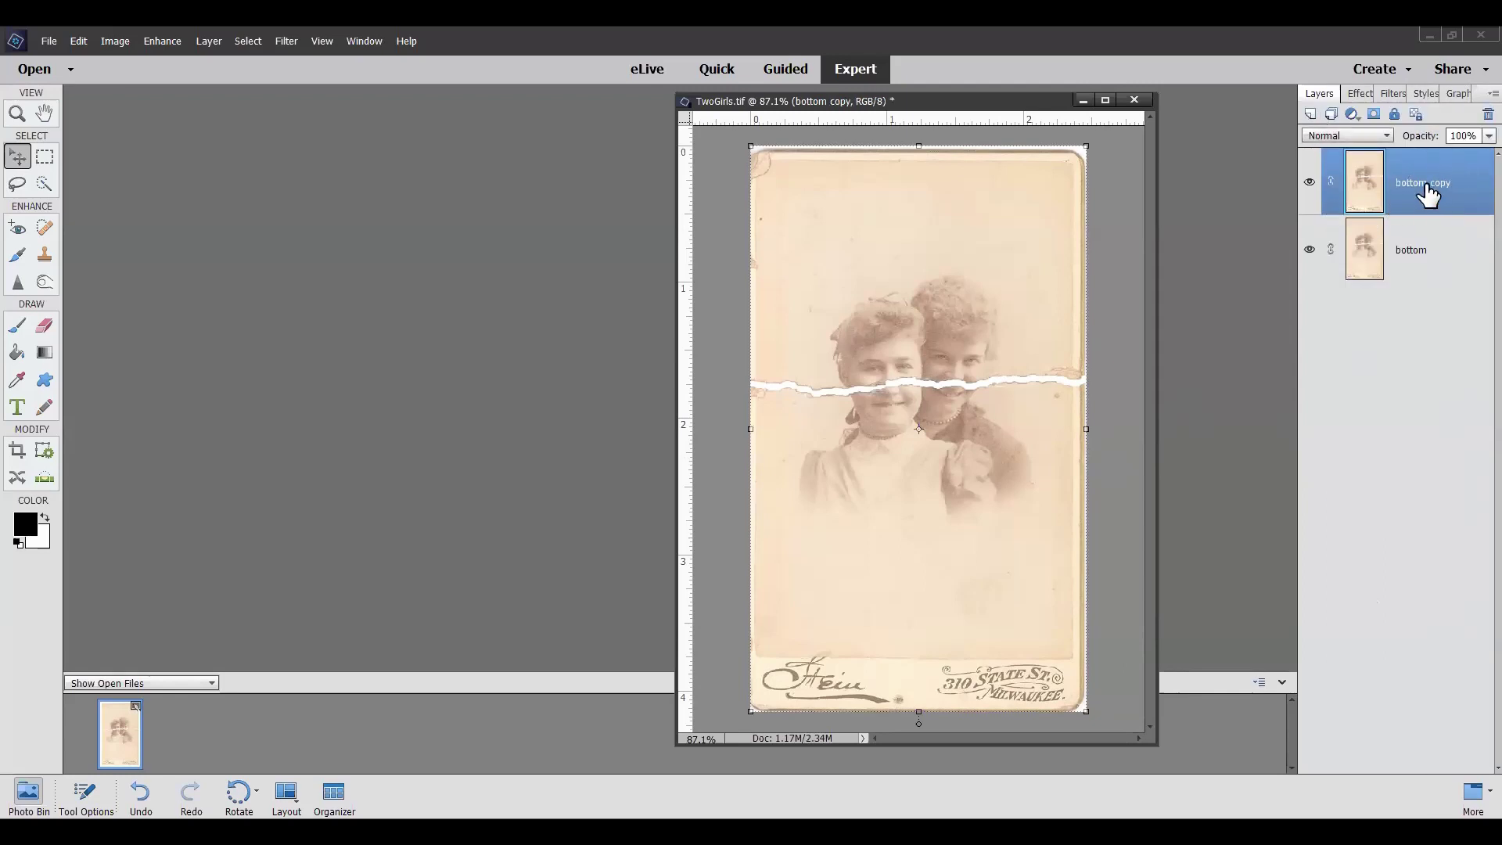
pyautogui.rightClick(1424, 184)
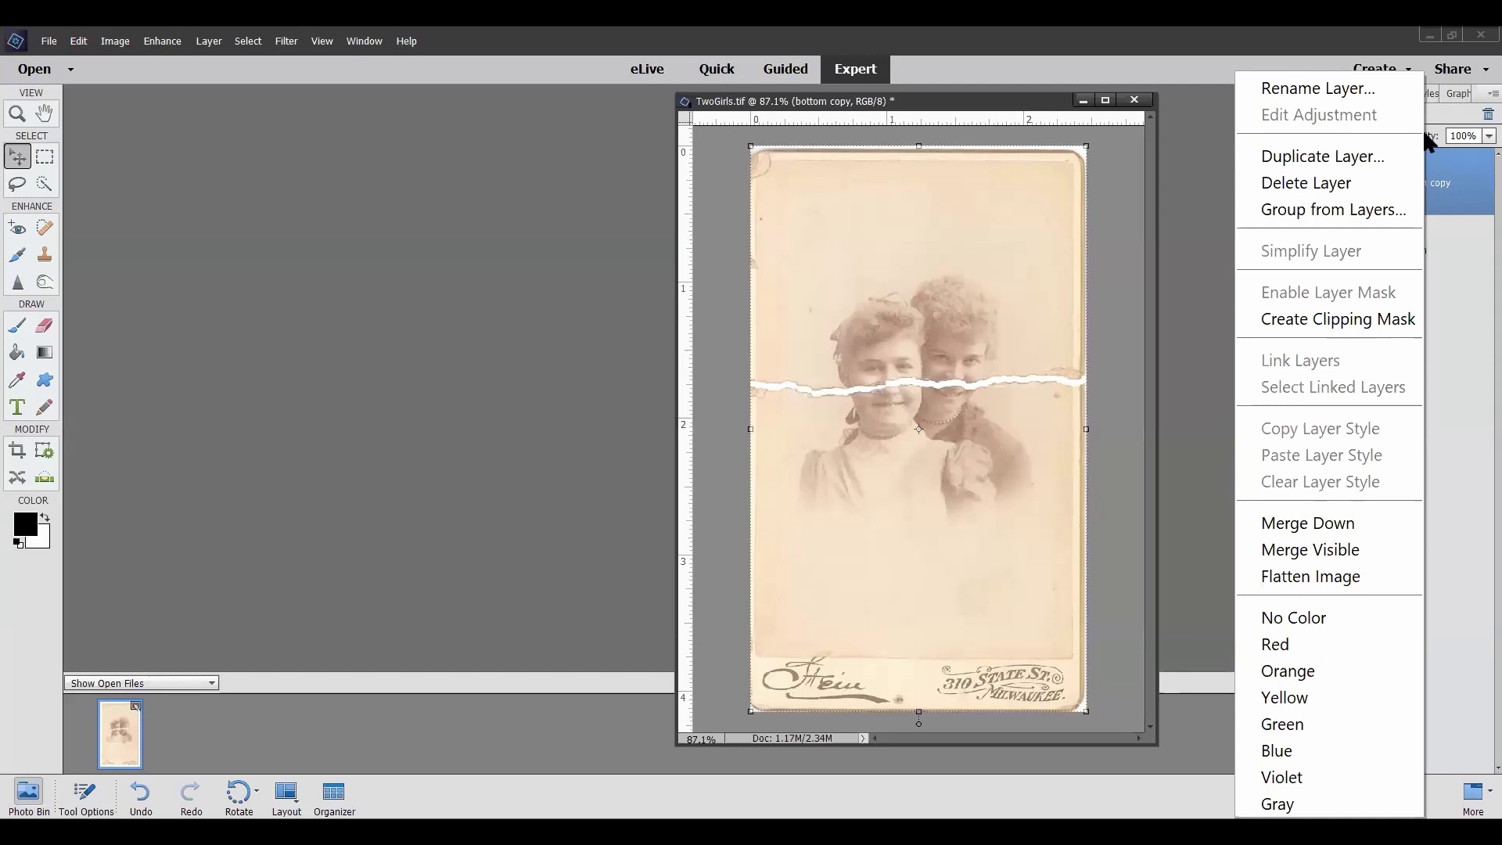
pyautogui.click(1339, 88)
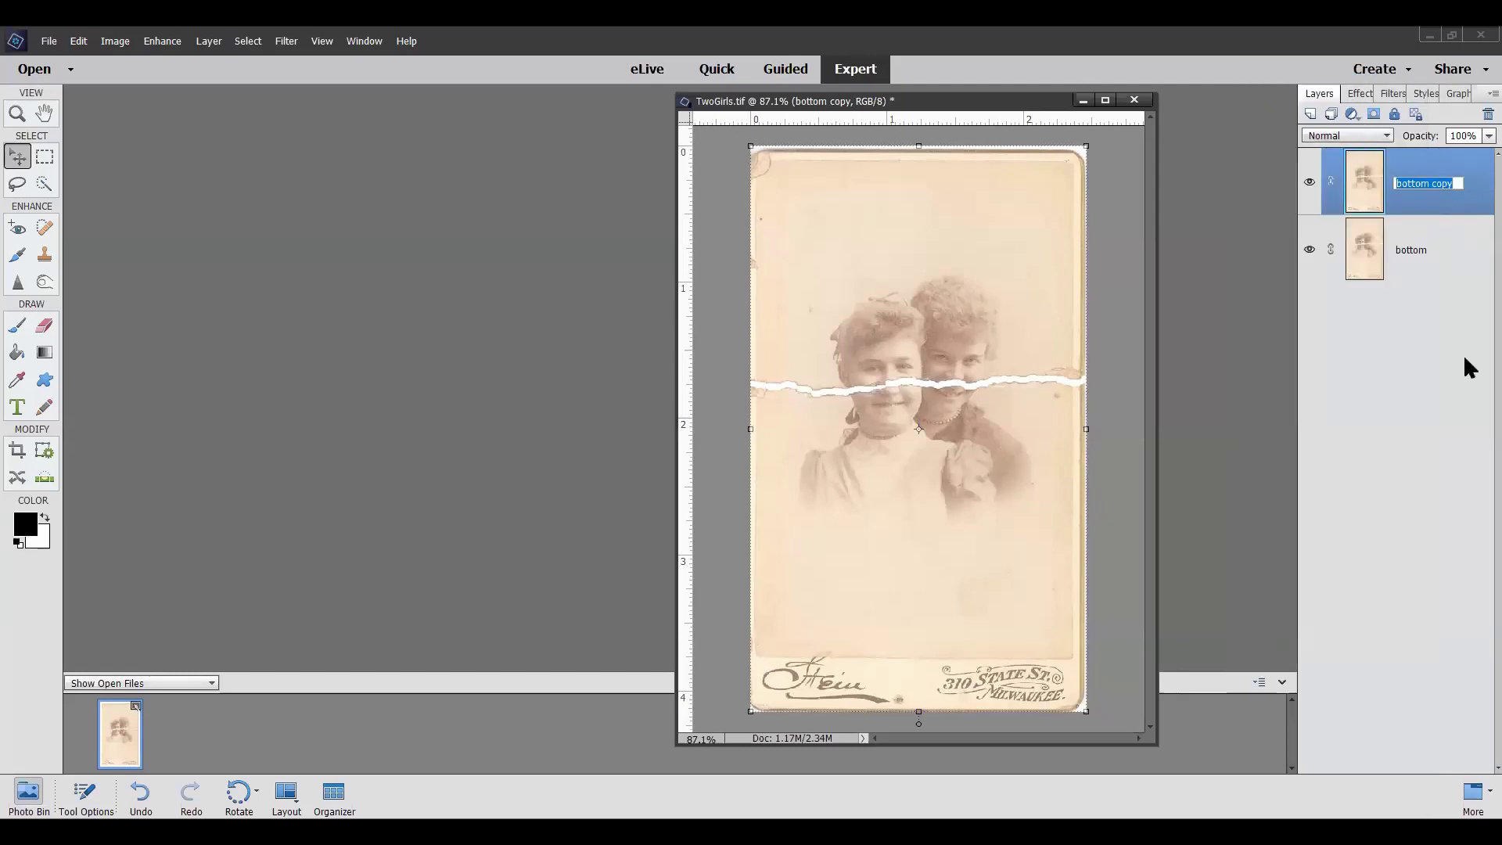
pyautogui.write('top')
pyautogui.press('Return')
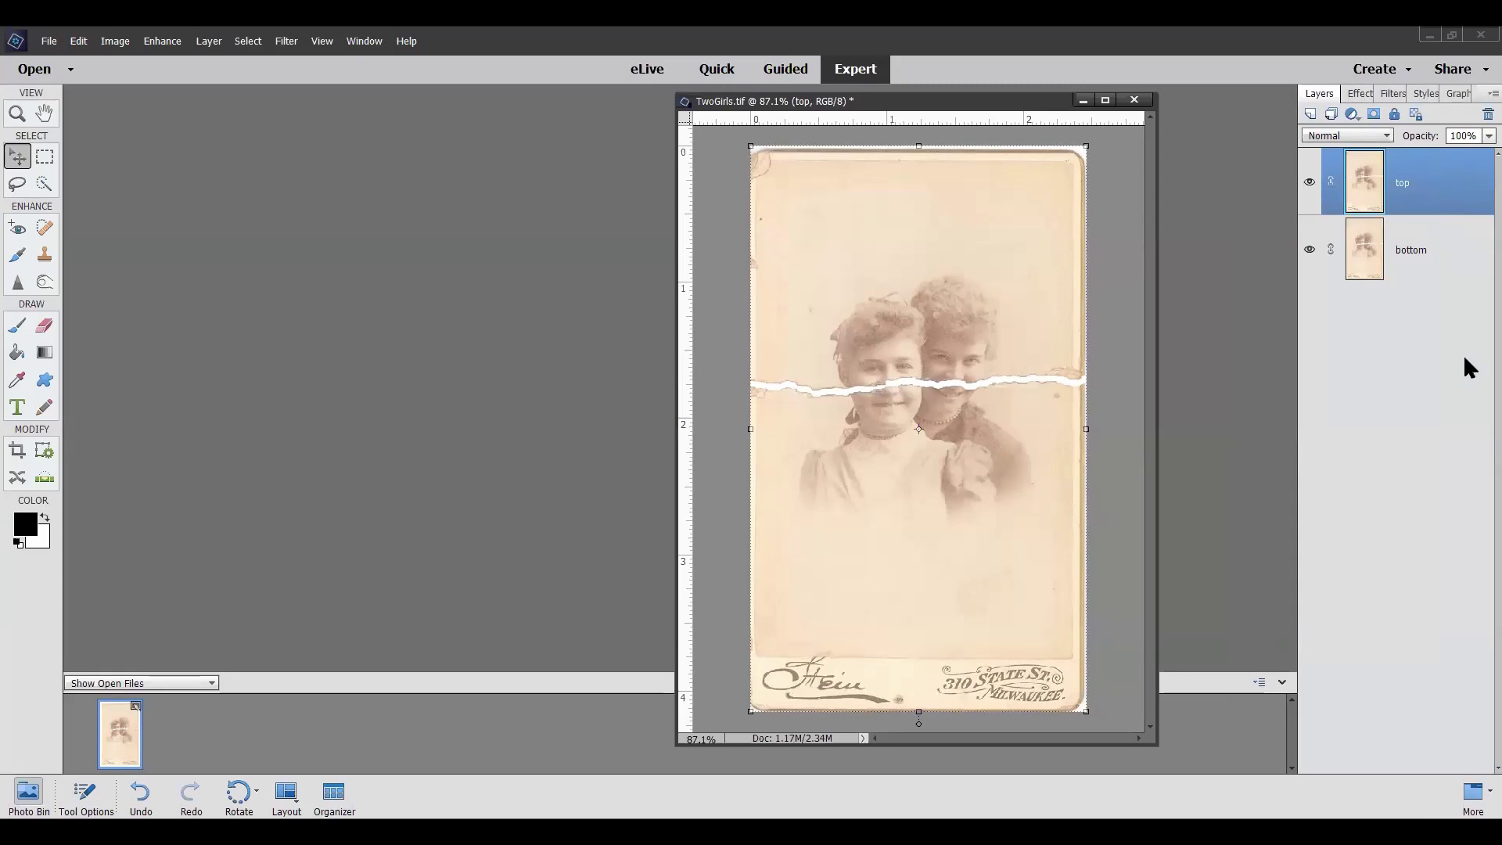
pyautogui.moveTo(1344, 201); pyautogui.dragTo(1451, 211)
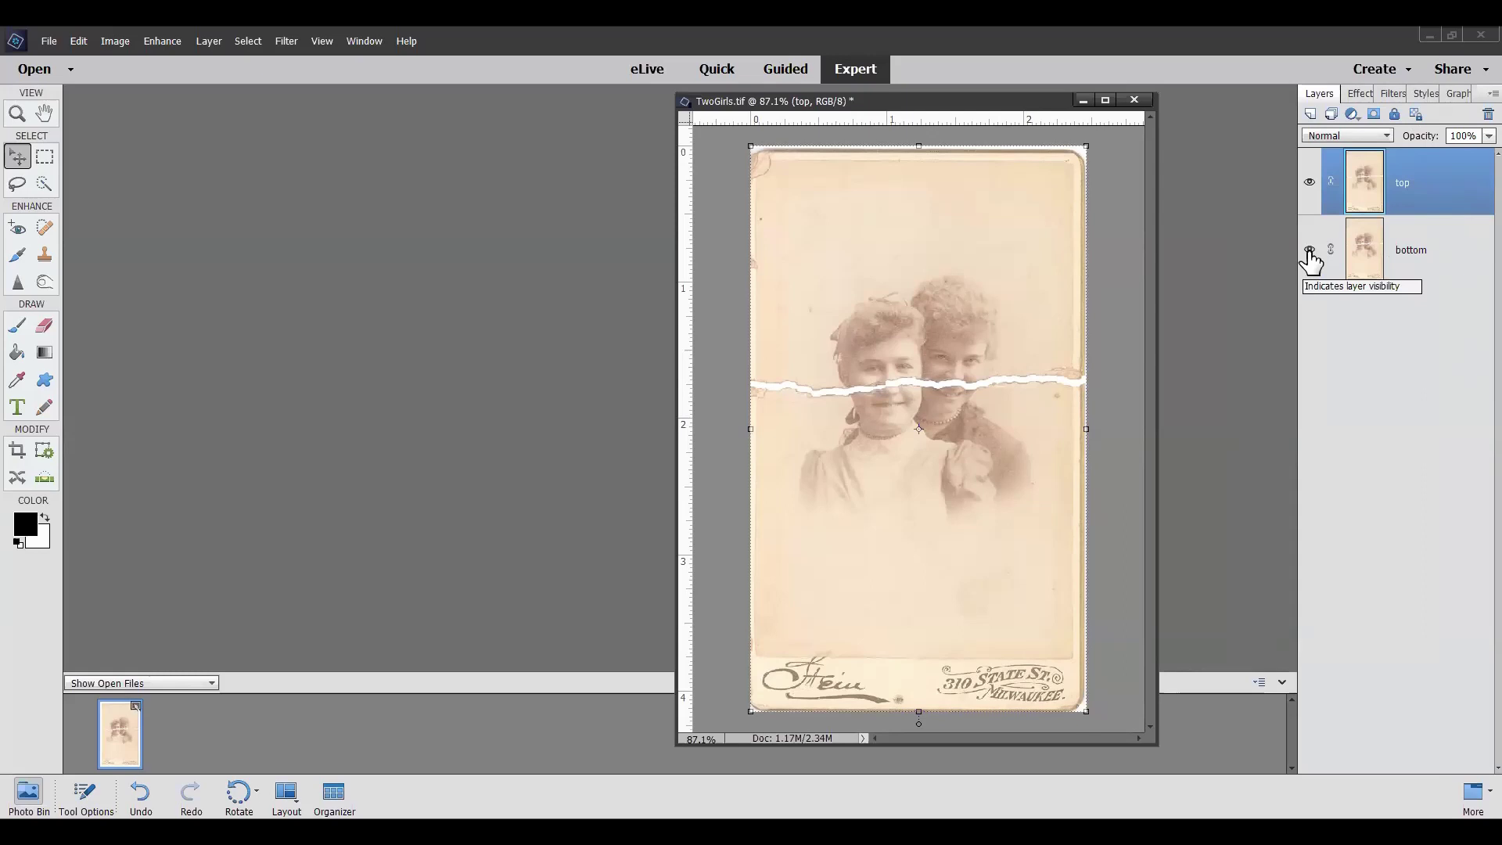
# Hide the bottom layer and switch to the Quick Selection tool
pyautogui.click(1310, 251)
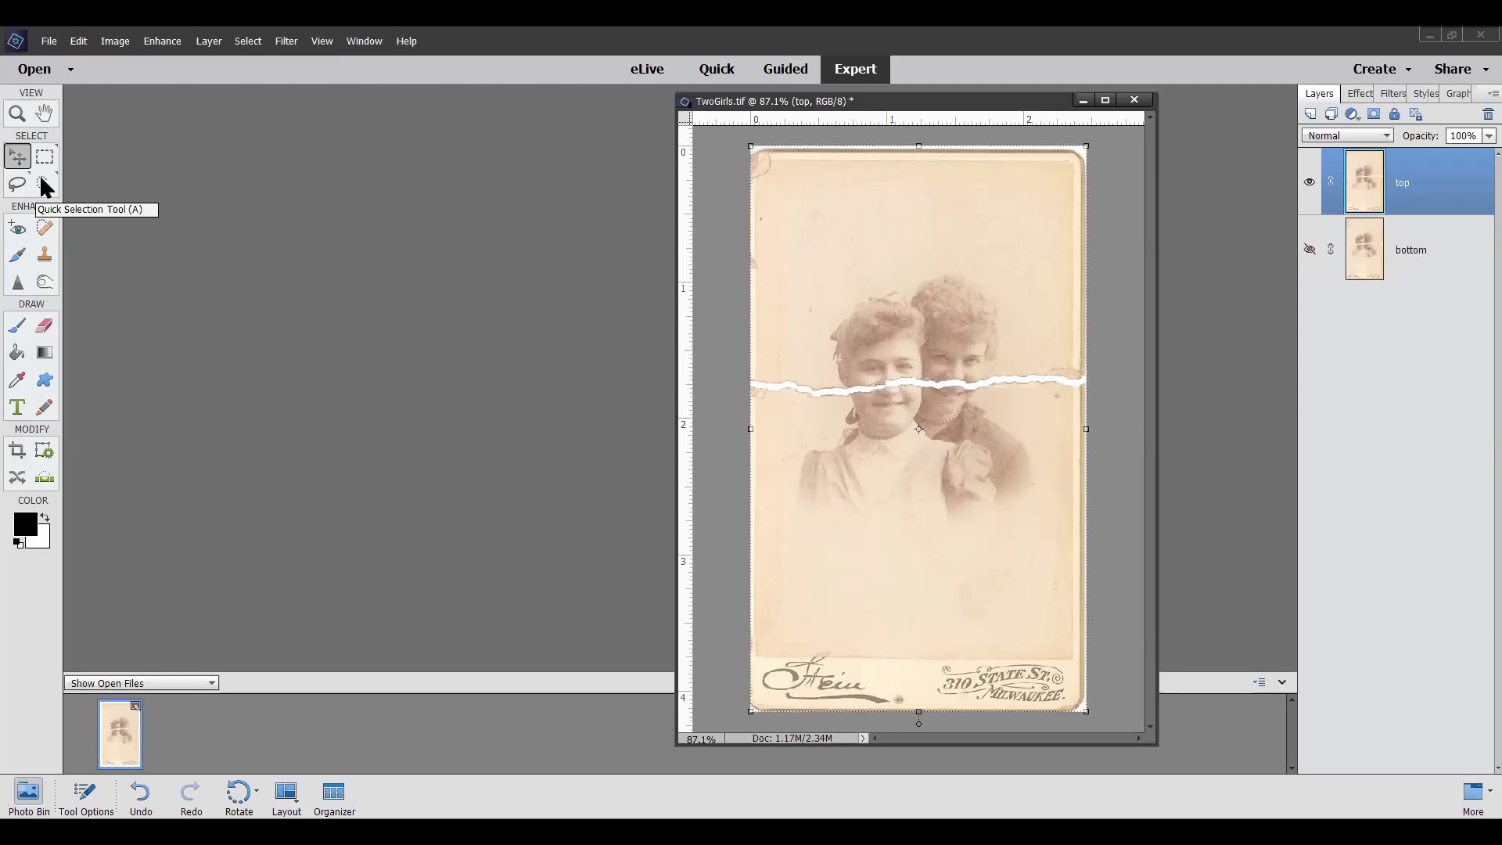
pyautogui.click(44, 185)
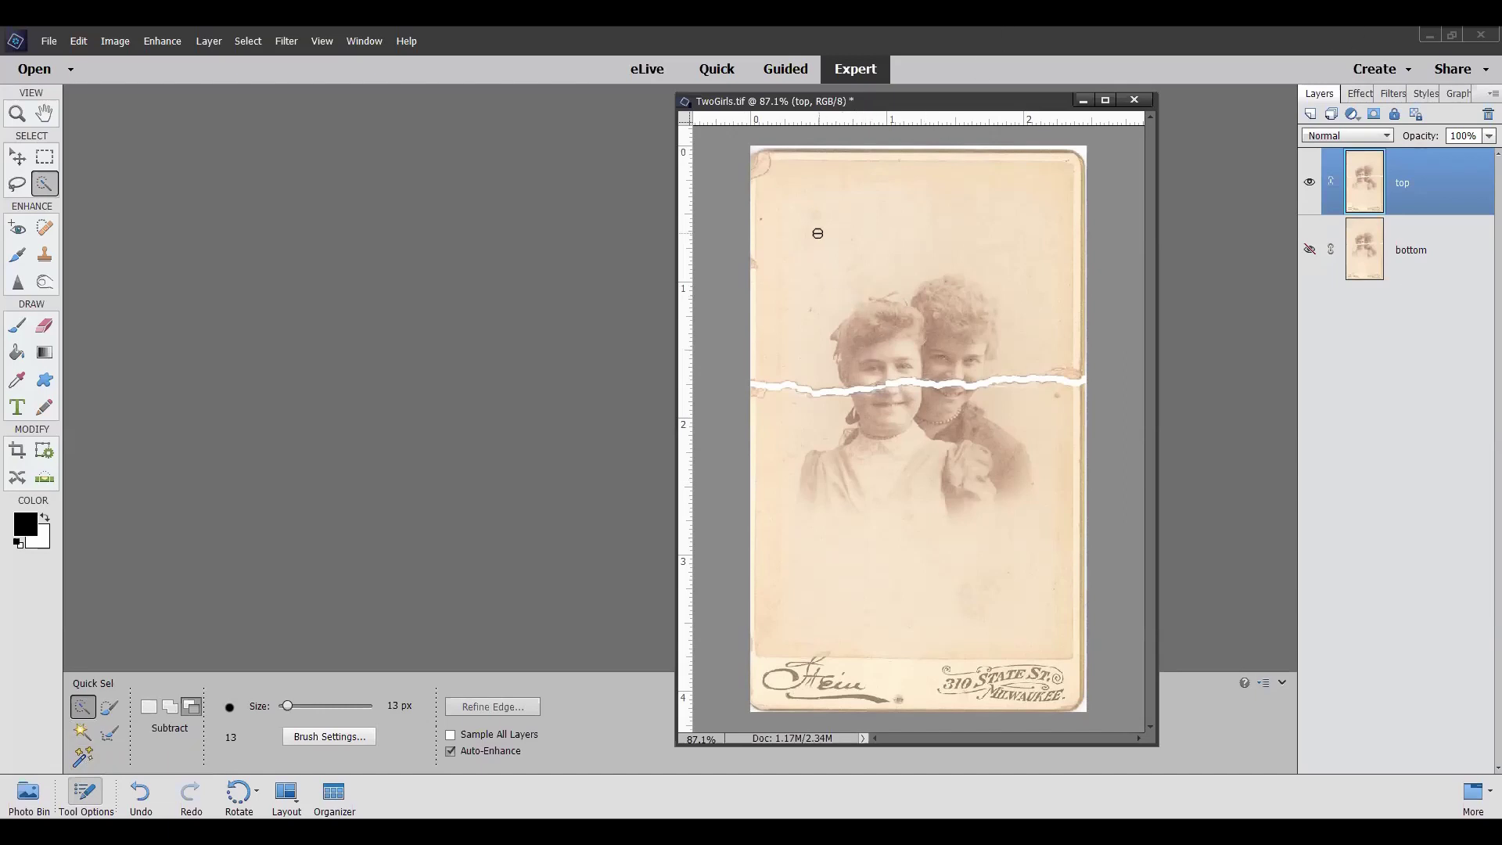
# Brush a new Quick Selection over the photo down to the tear line, checking the edge zoomed in
pyautogui.click(146, 706)
pyautogui.moveTo(750, 147)
pyautogui.mouseDown()
pyautogui.moveTo(777, 185)
pyautogui.moveTo(865, 241)
pyautogui.mouseUp()
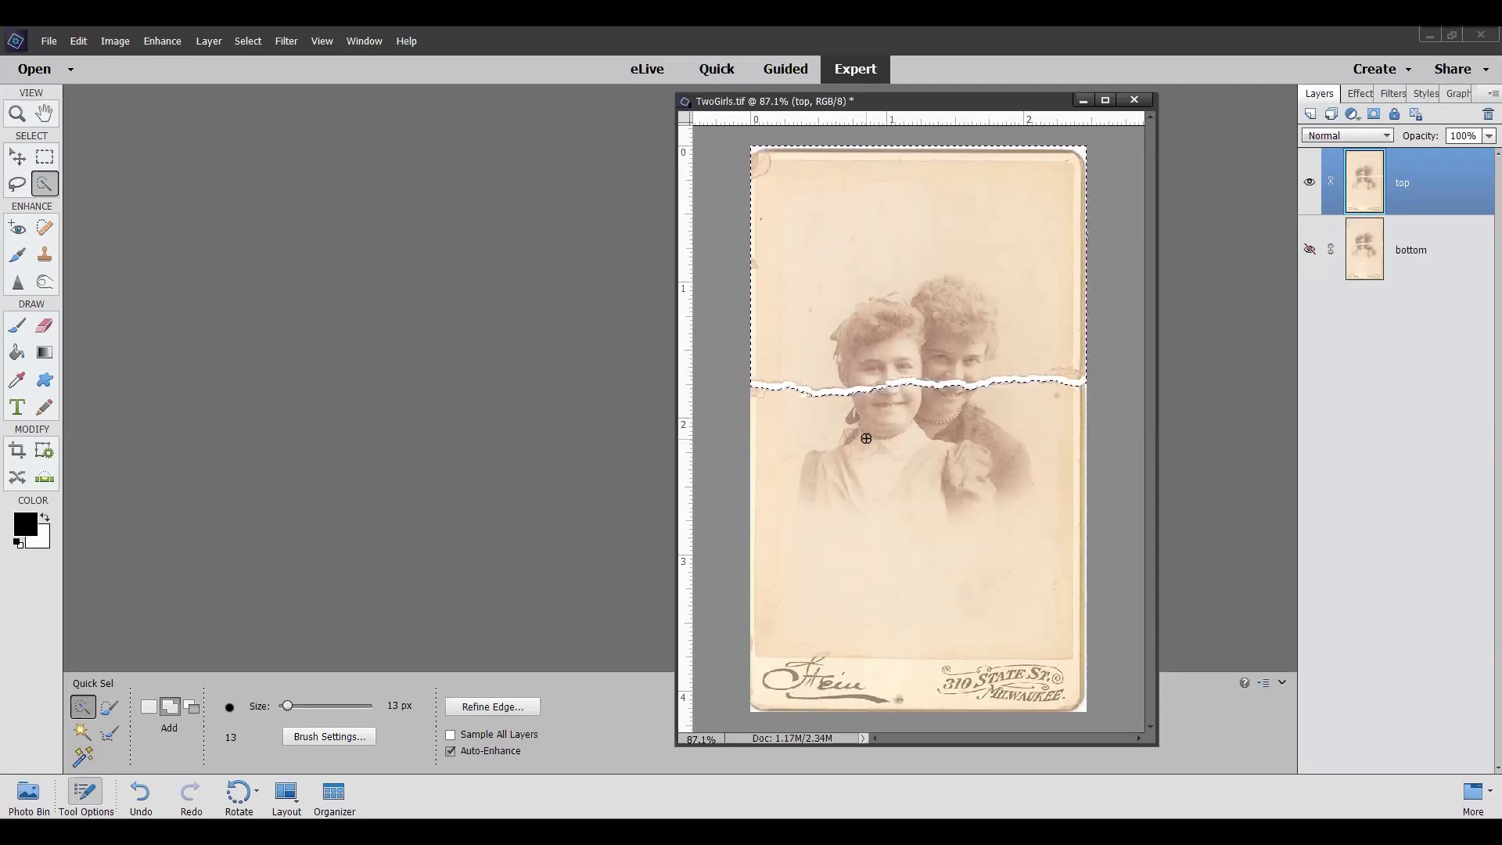
pyautogui.scroll(3, 765, 404)
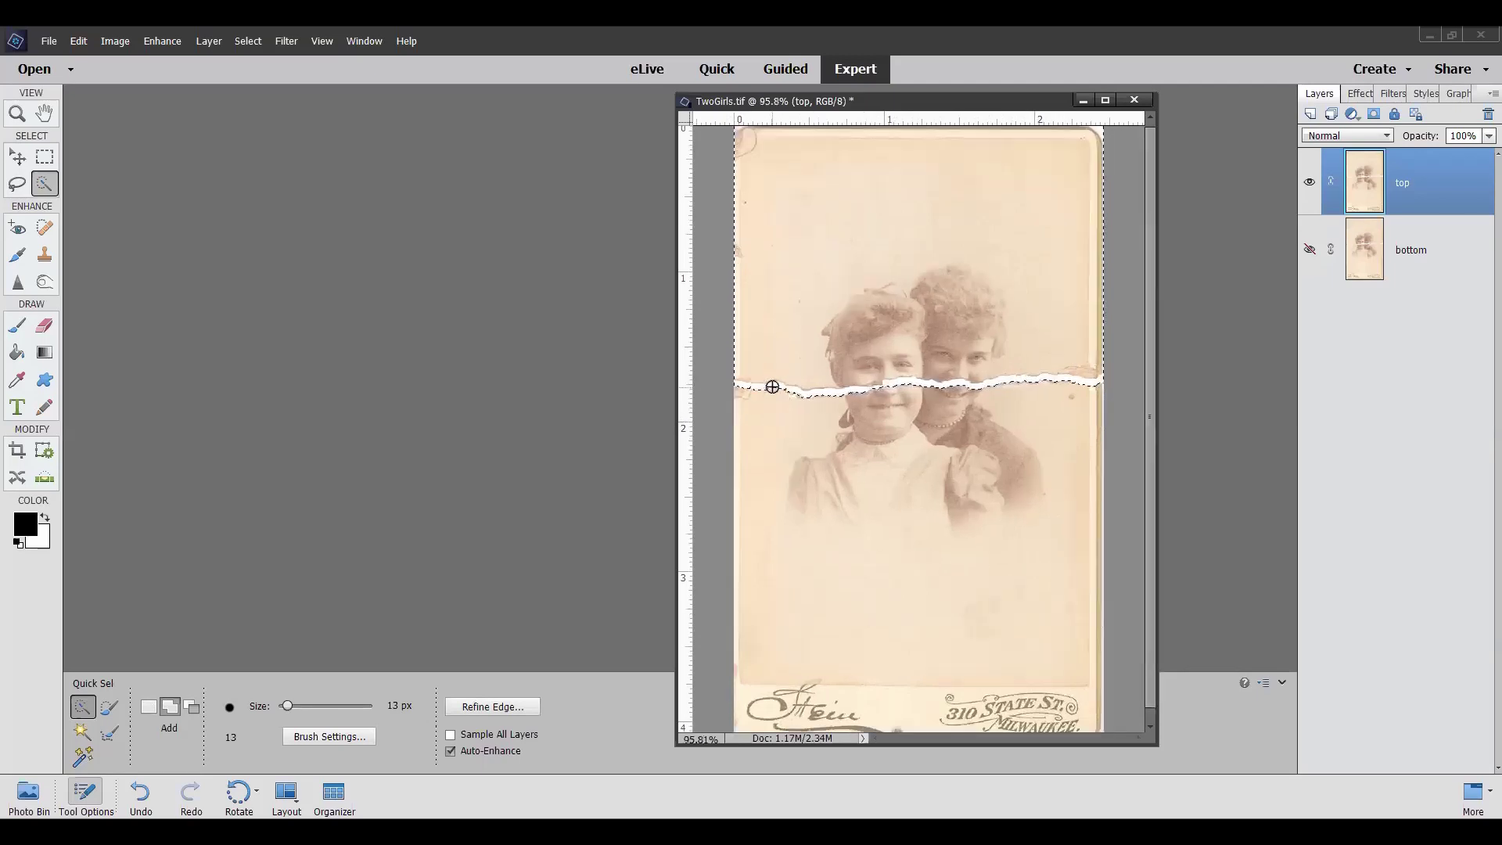
pyautogui.scroll(4, 786, 408)
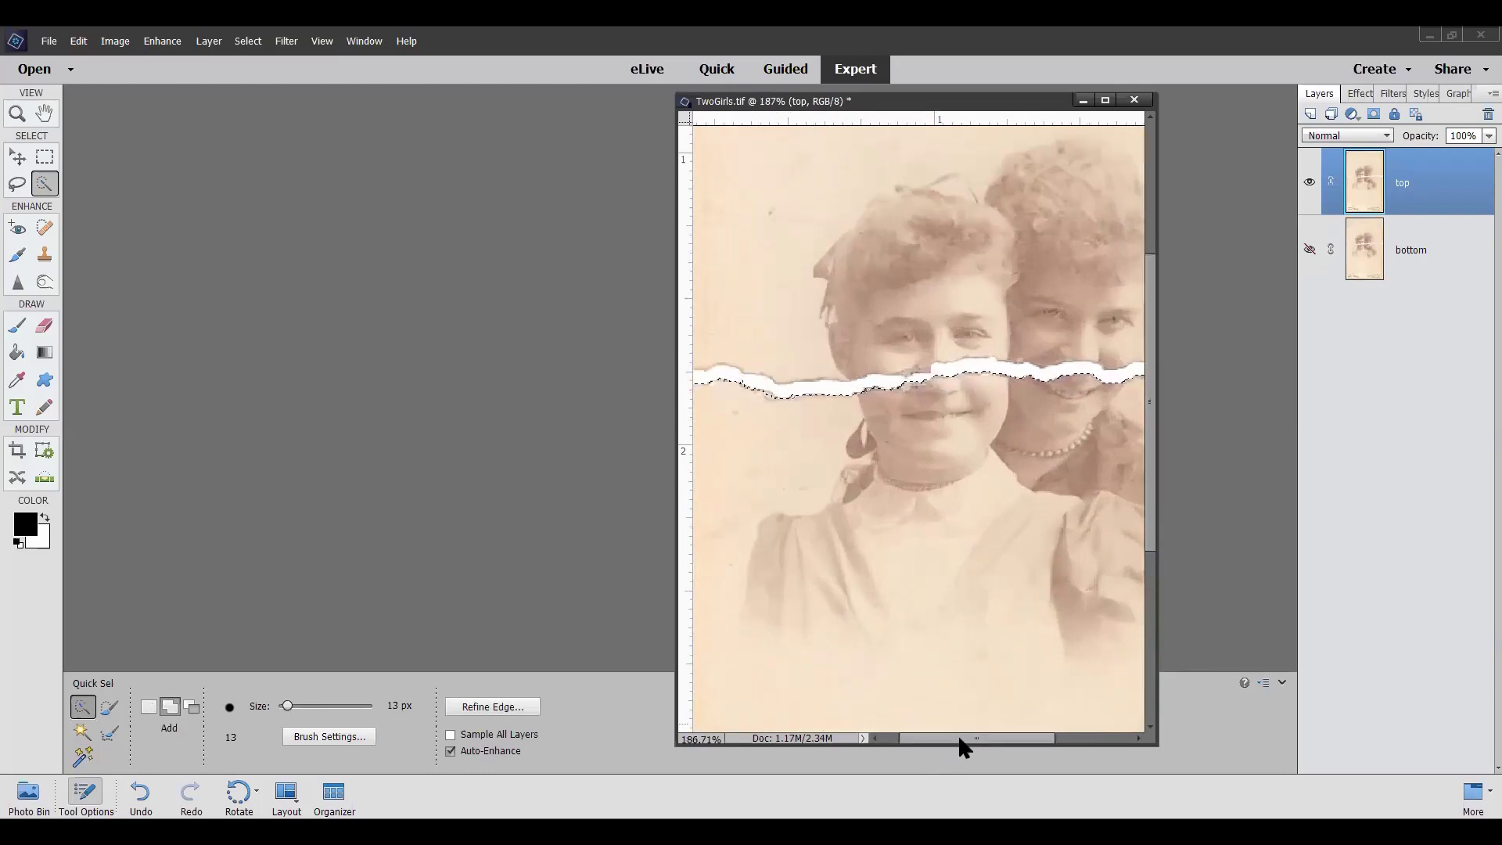
pyautogui.moveTo(959, 740); pyautogui.dragTo(848, 743)
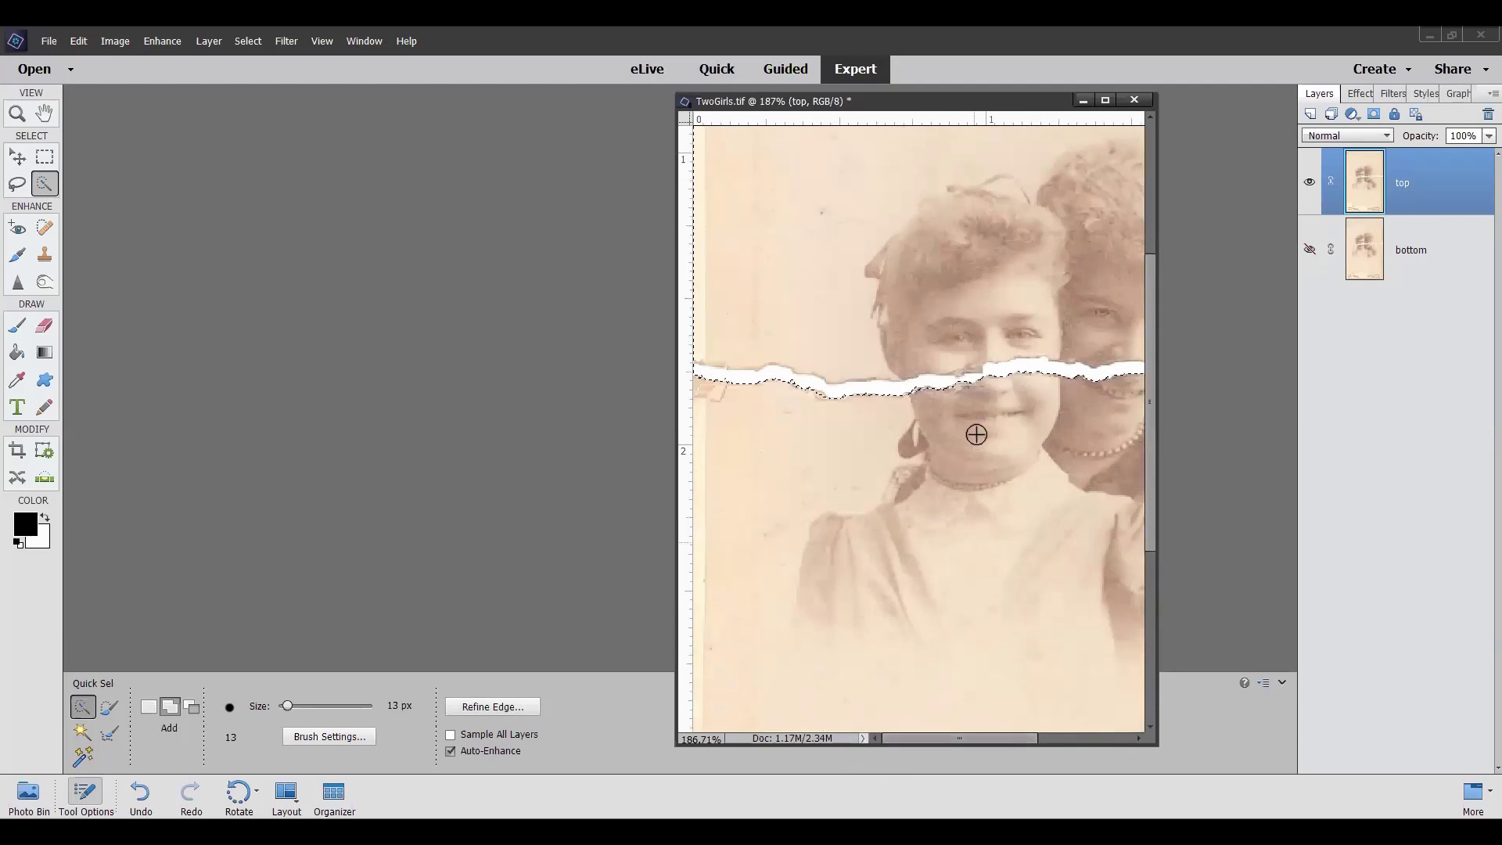
pyautogui.scroll(-6, 882, 211)
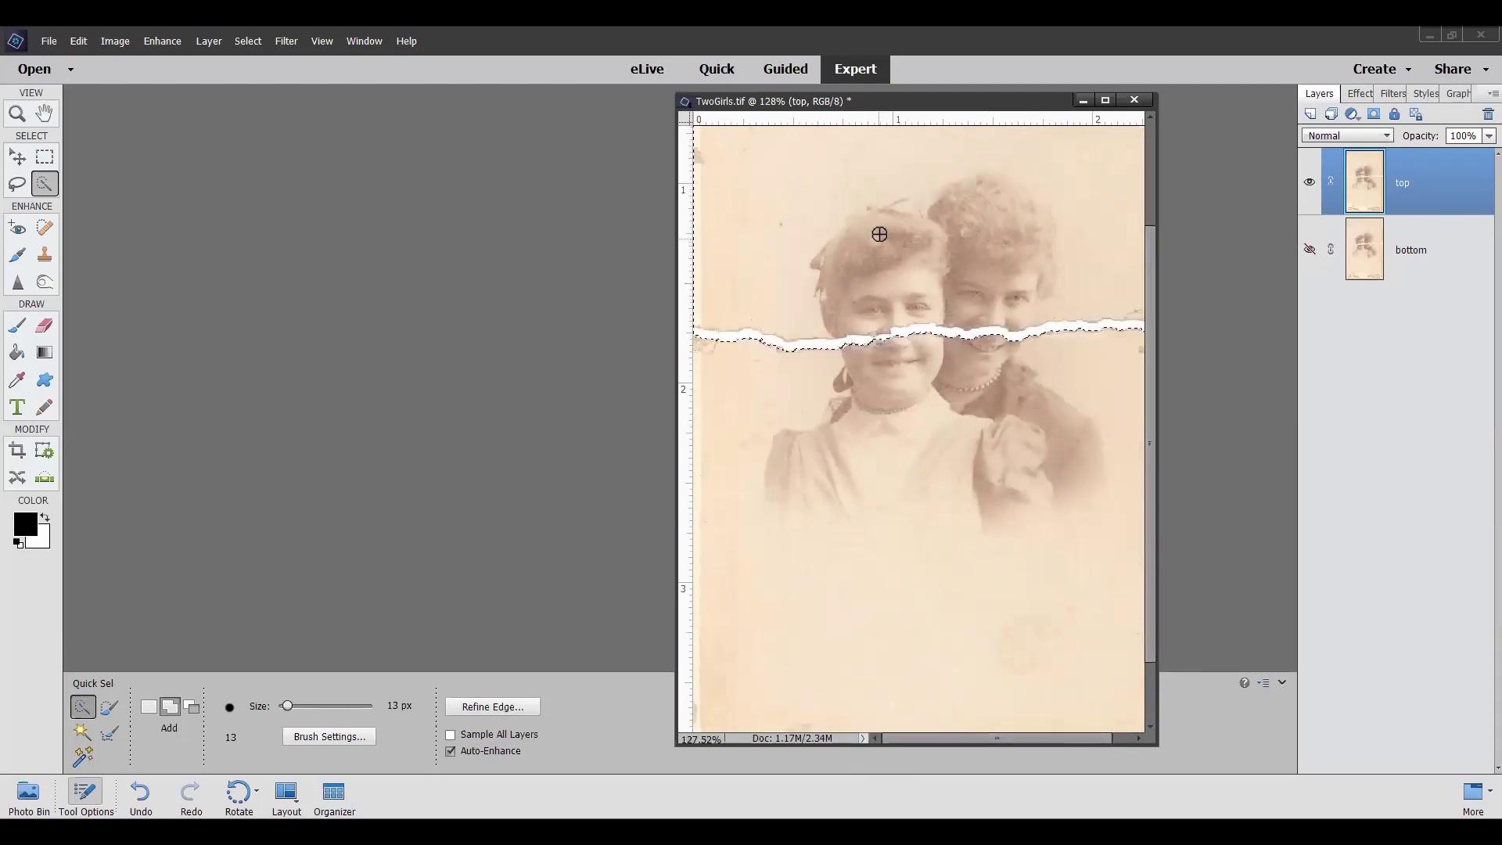
pyautogui.scroll(-1, 879, 233)
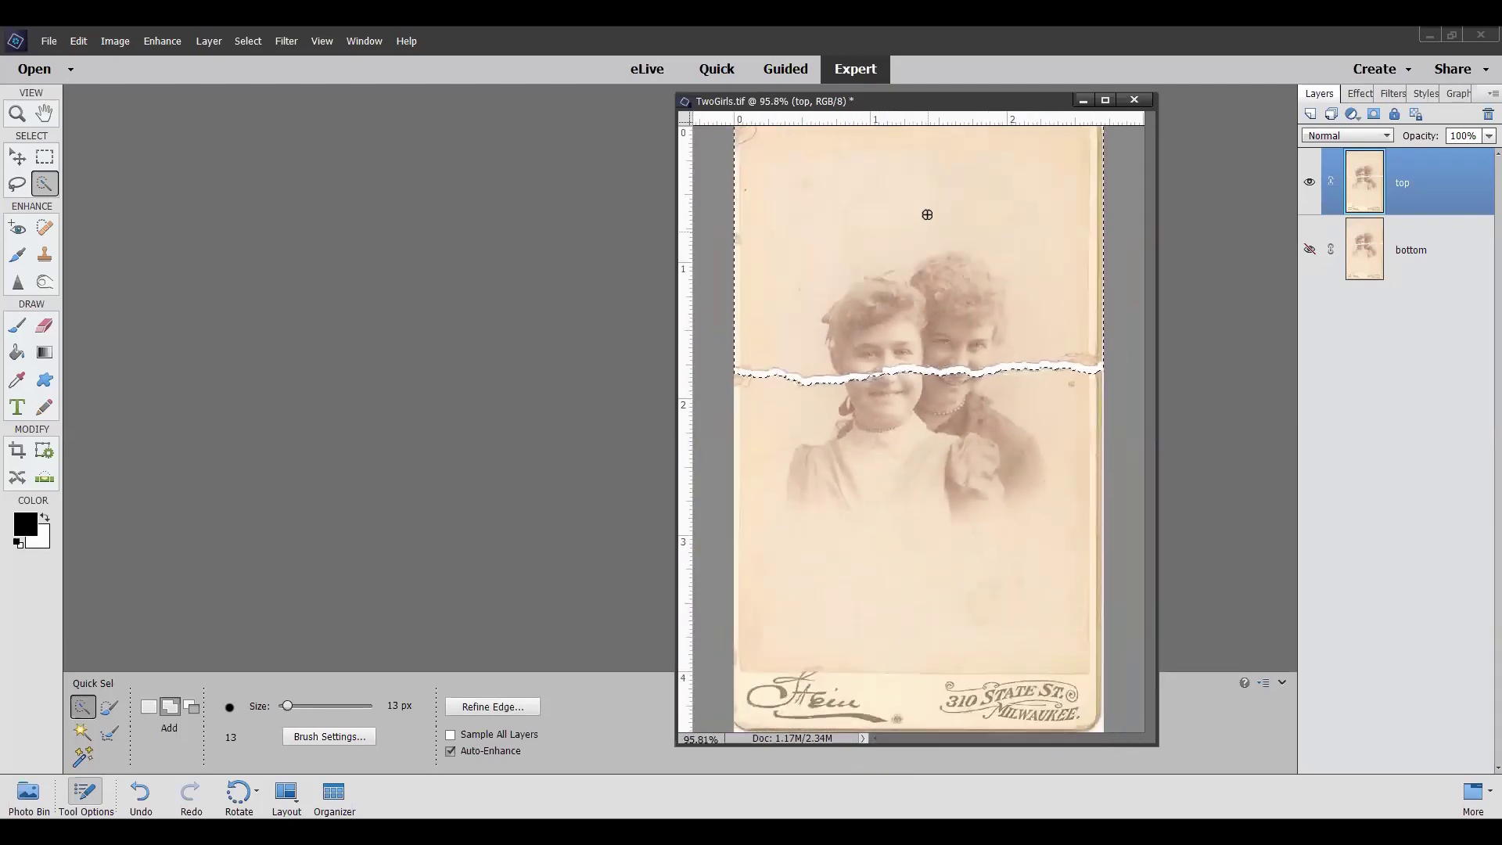
pyautogui.scroll(-1, 922, 174)
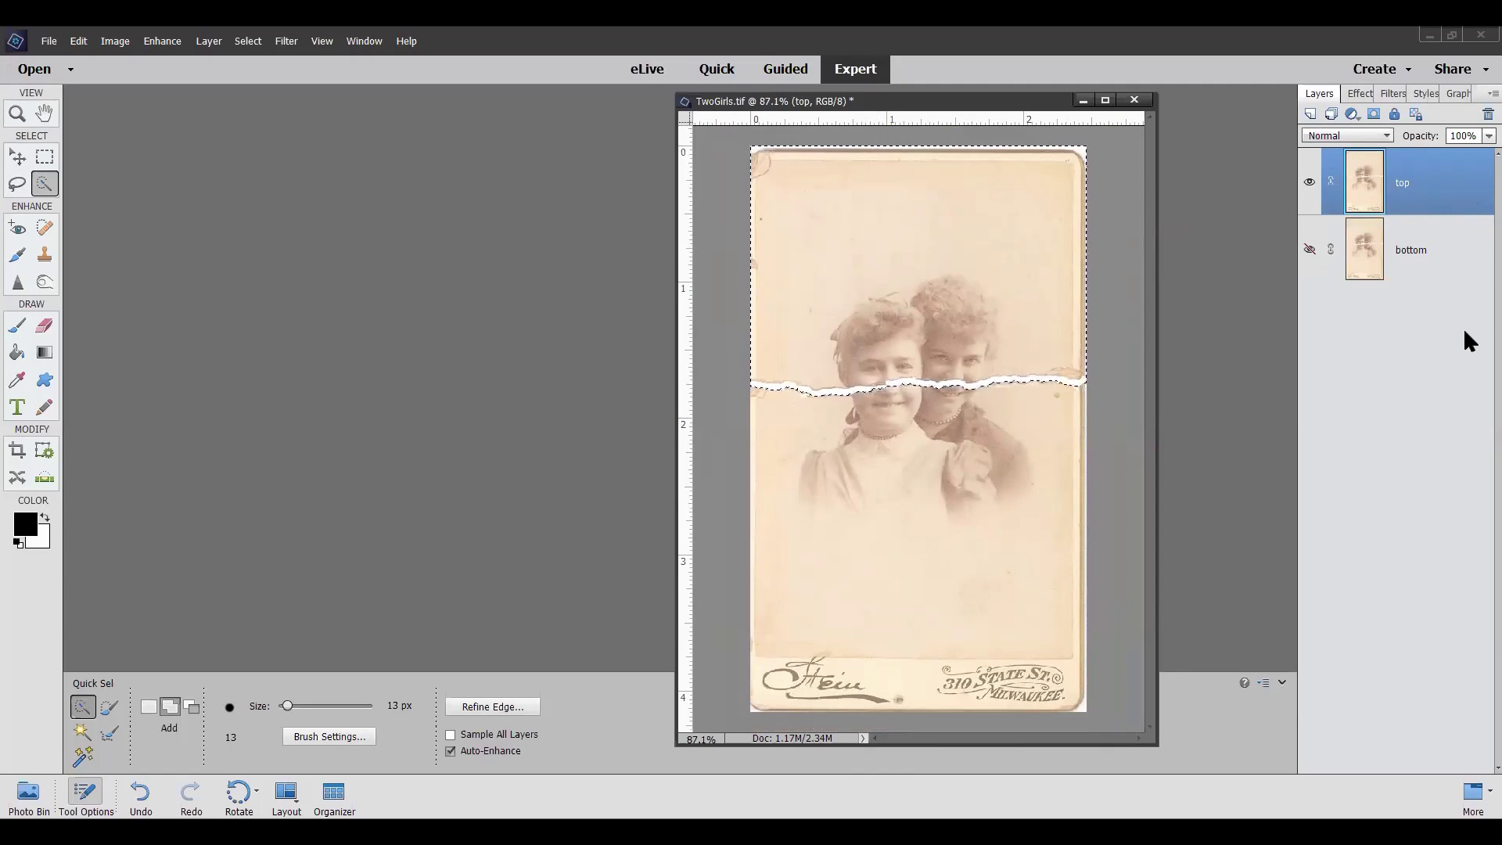
# Delete the selected area from the top layer, deselect, and make the bottom layer visible again
pyautogui.press('Delete')
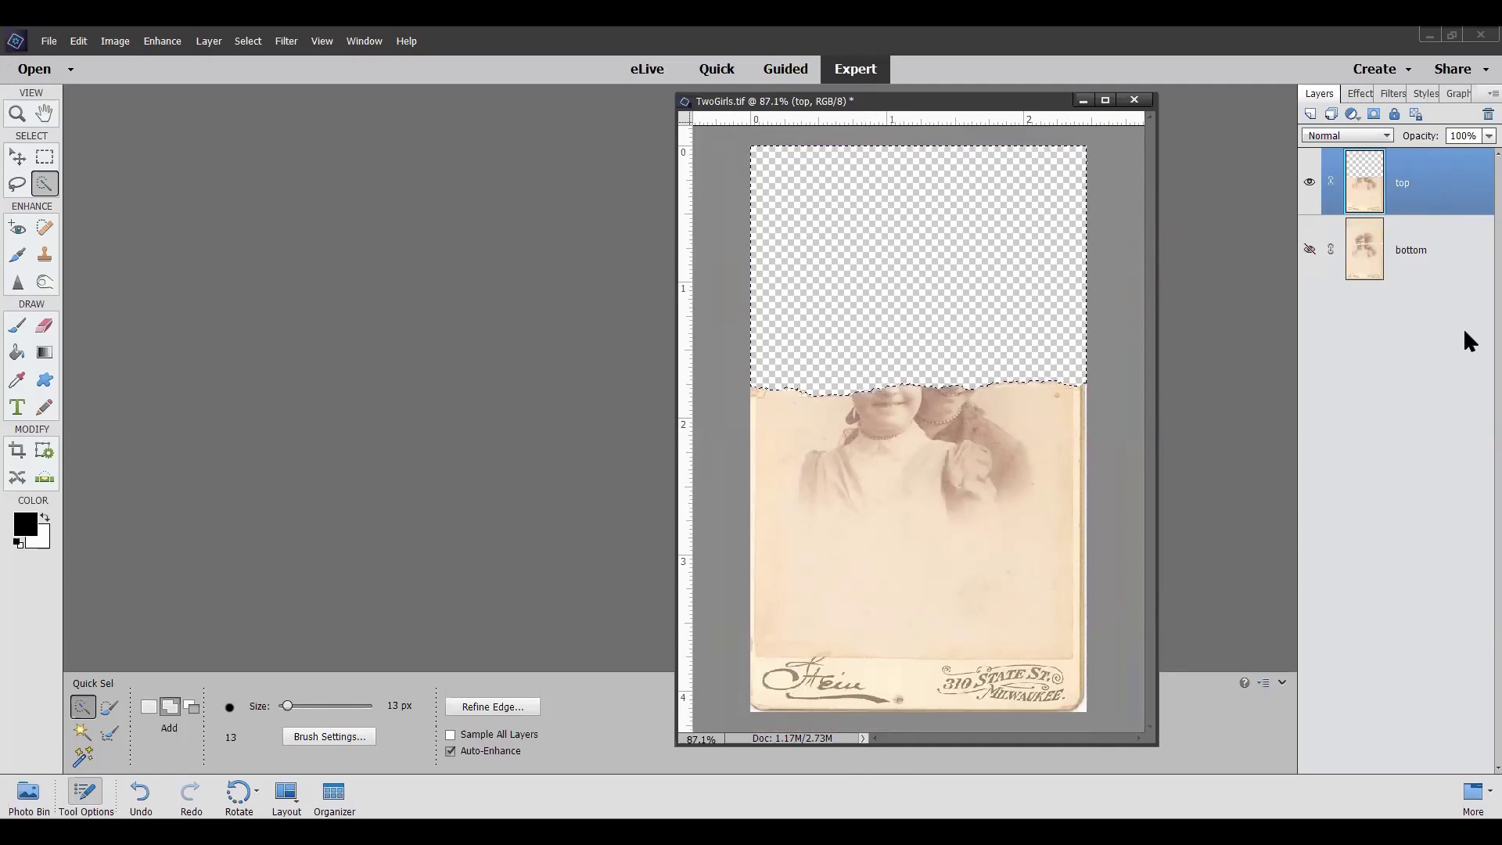
pyautogui.hotkey('ctrl', 'd')
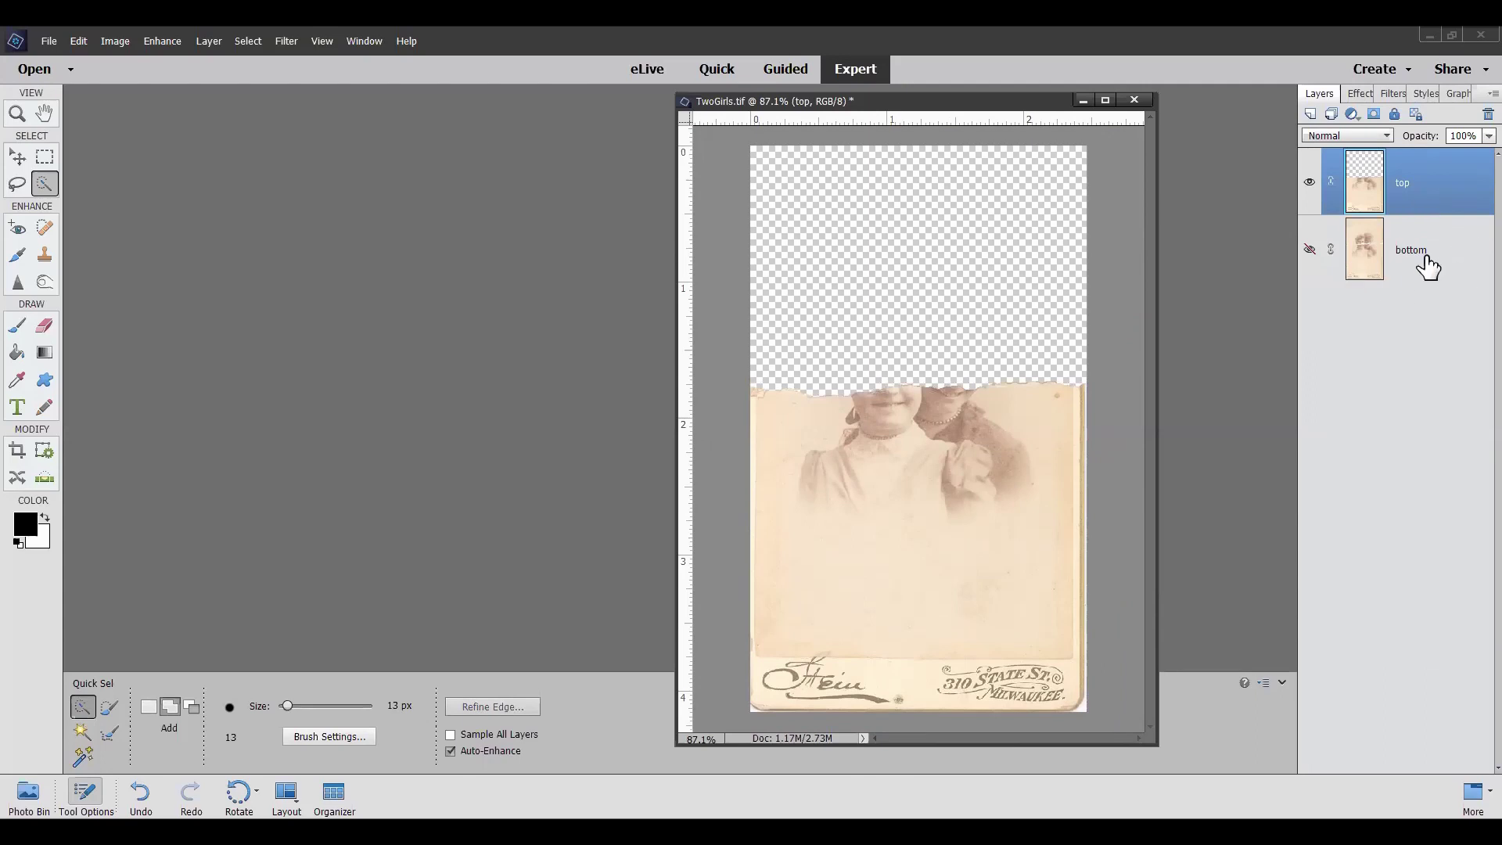
pyautogui.click(1308, 250)
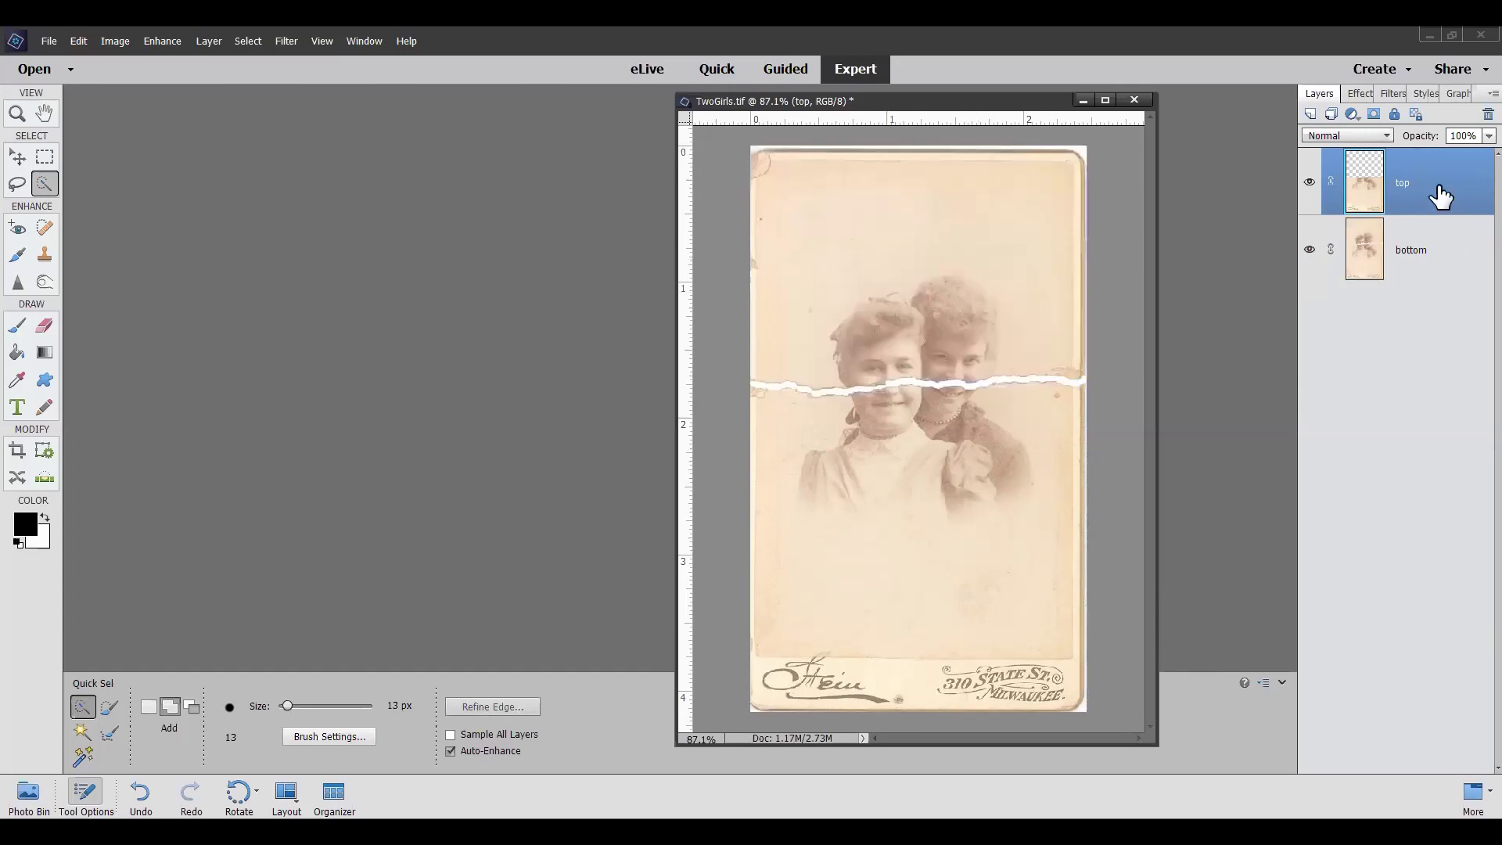
# Nudge the top layer upward with the Move tool and Up arrow until the tear gap narrows
pyautogui.click(17, 157)
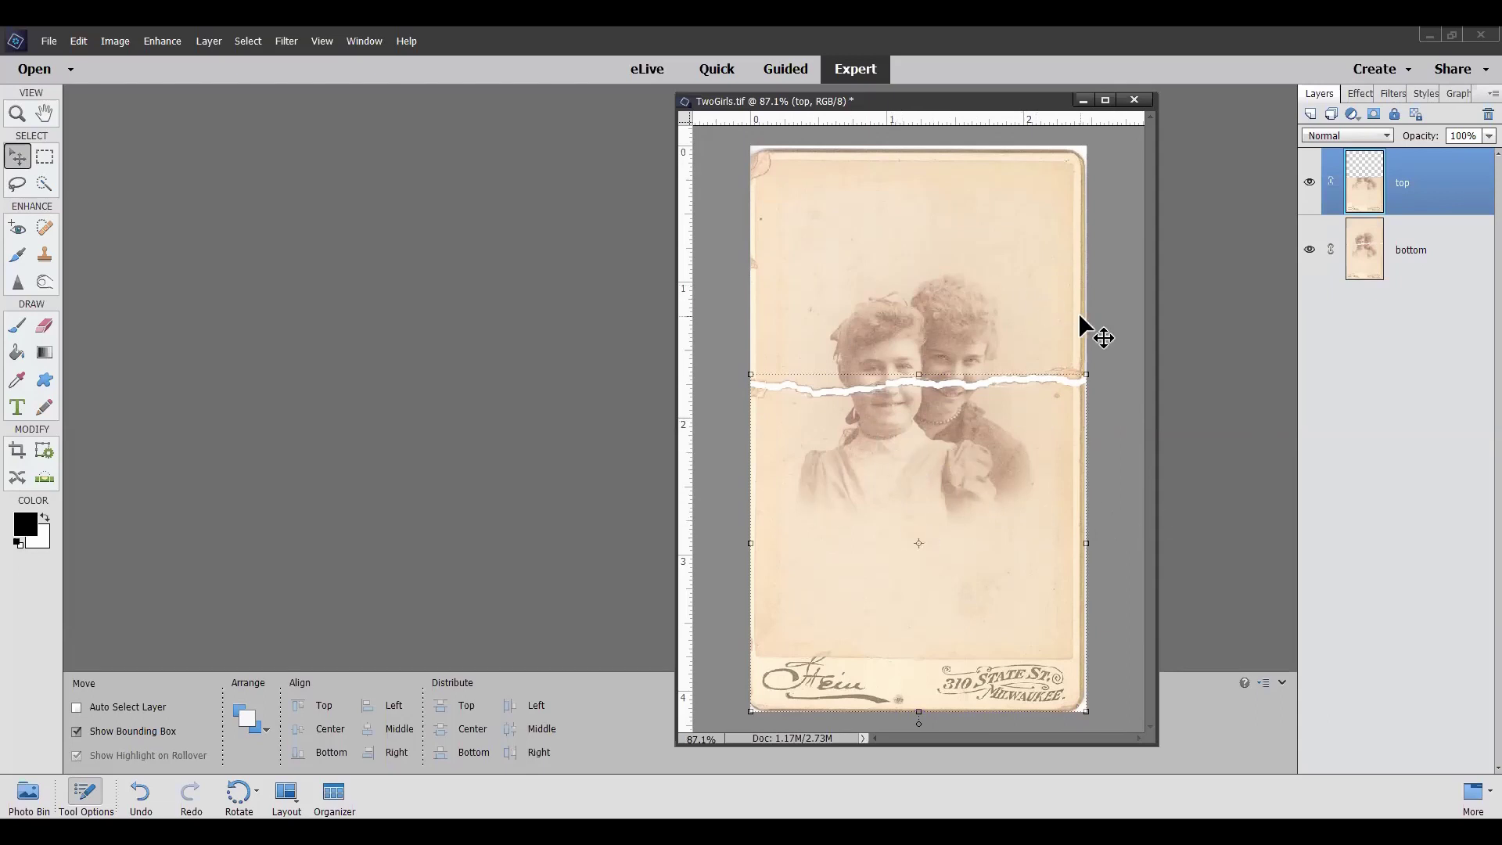
pyautogui.moveTo(1083, 351); pyautogui.dragTo(1080, 348)
pyautogui.scroll(4, 948, 382)
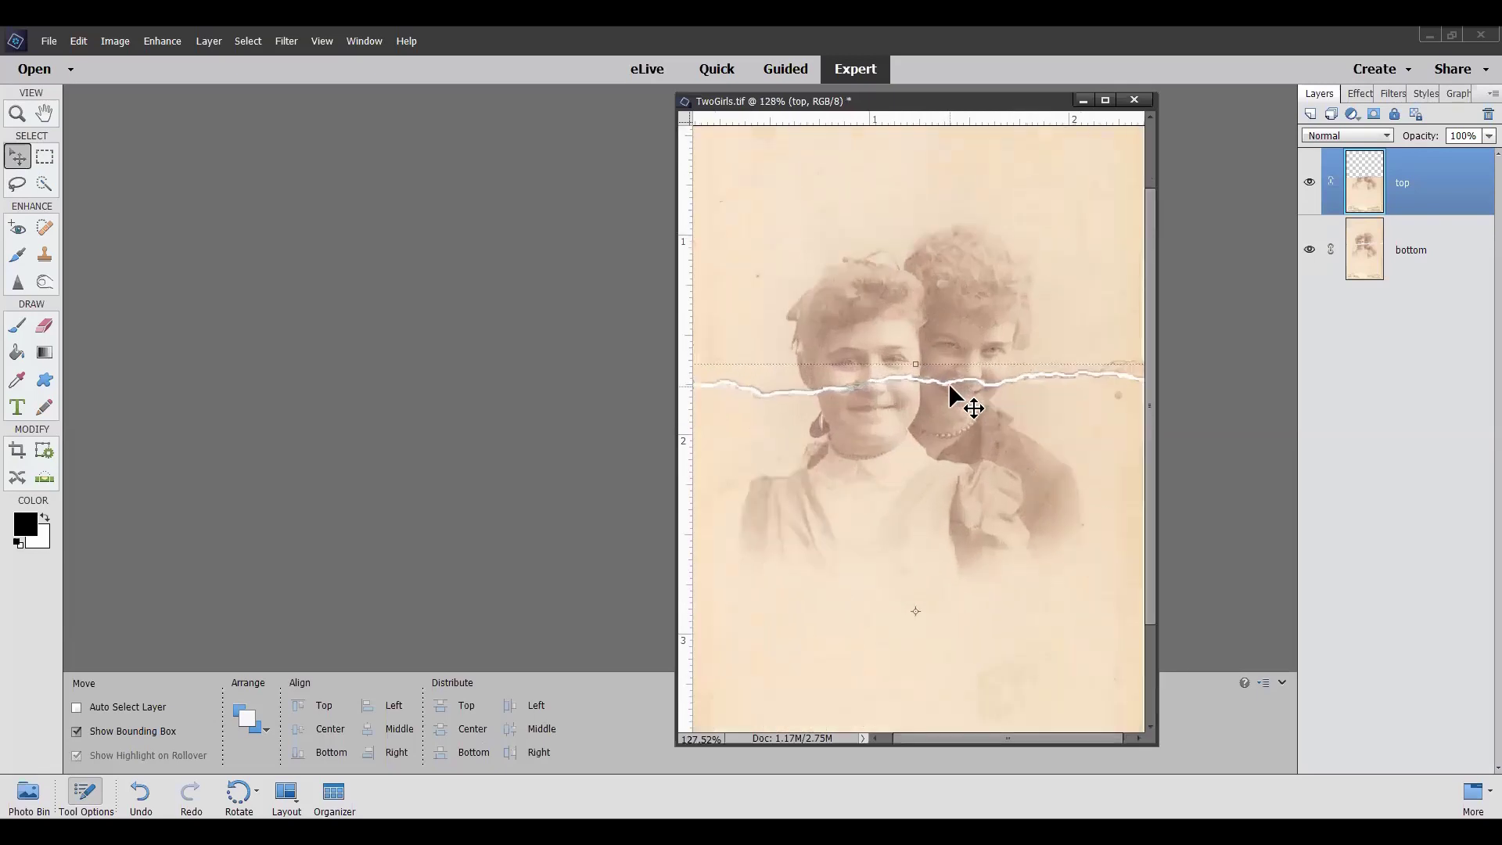
pyautogui.scroll(6, 949, 385)
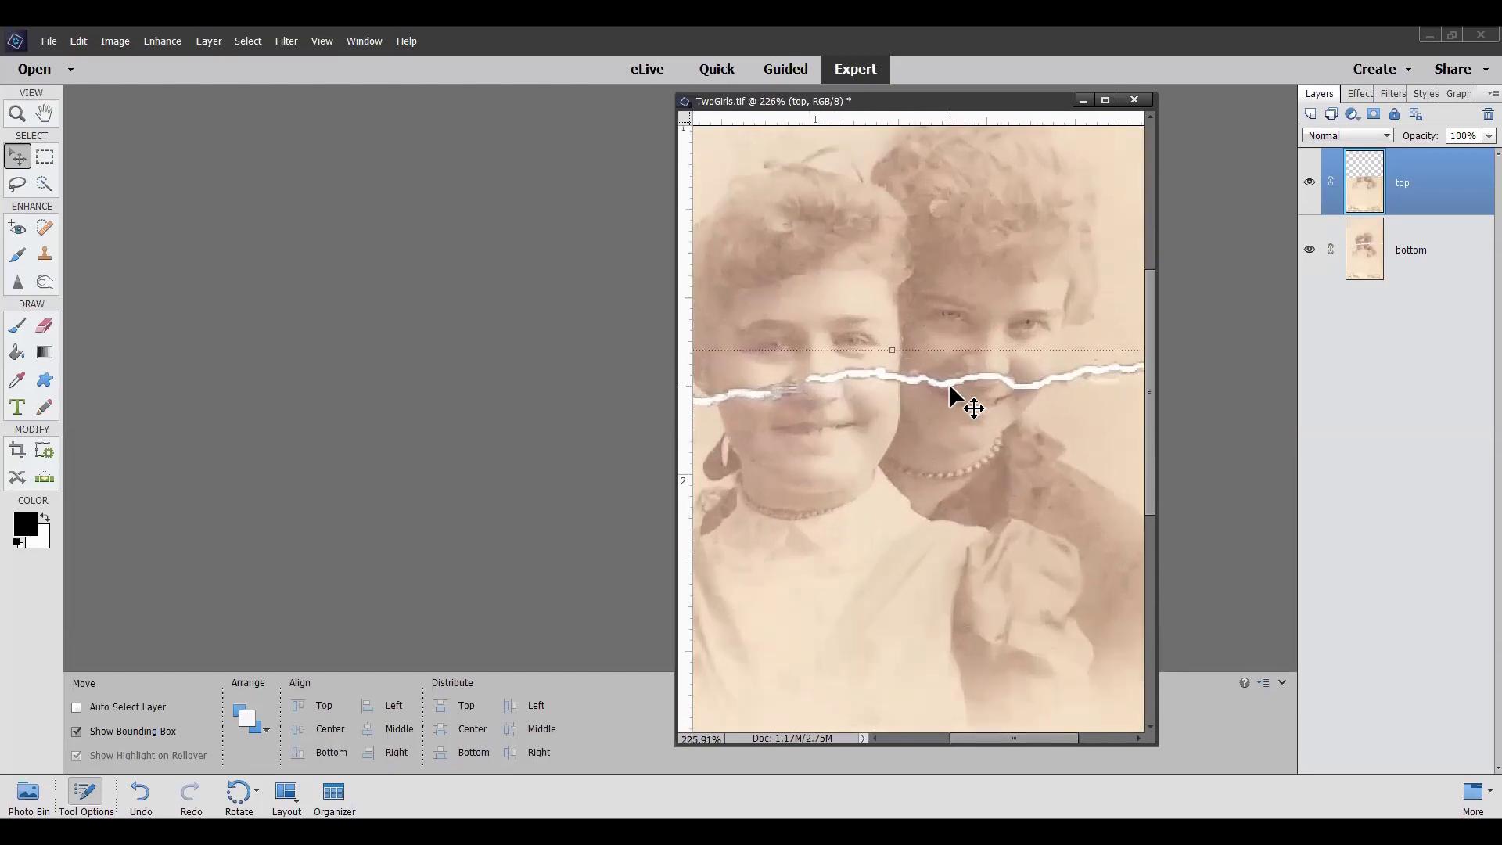
pyautogui.press('Up')
pyautogui.press('Up')
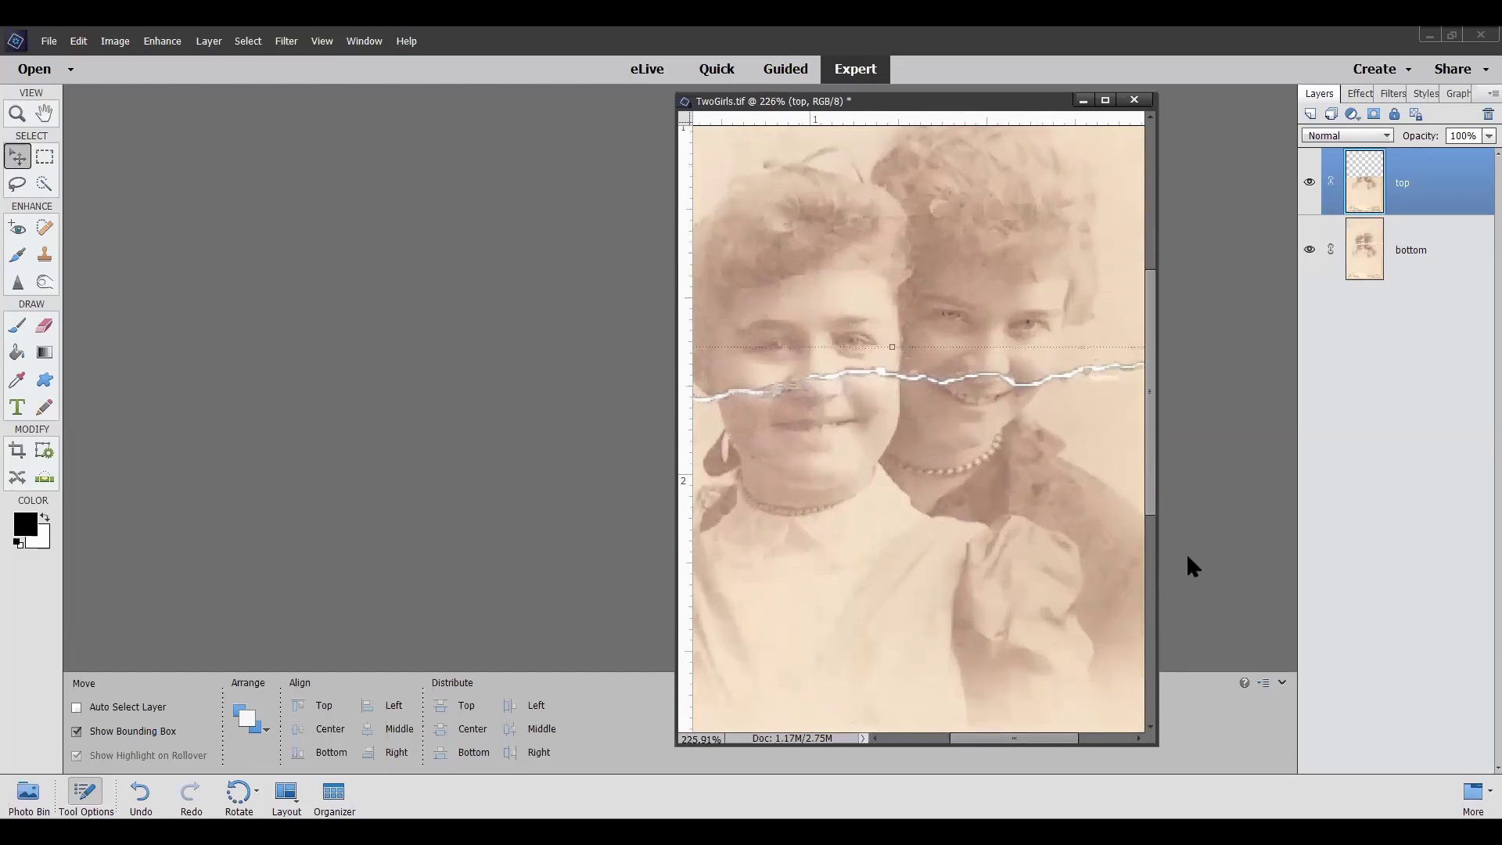
pyautogui.press('Up')
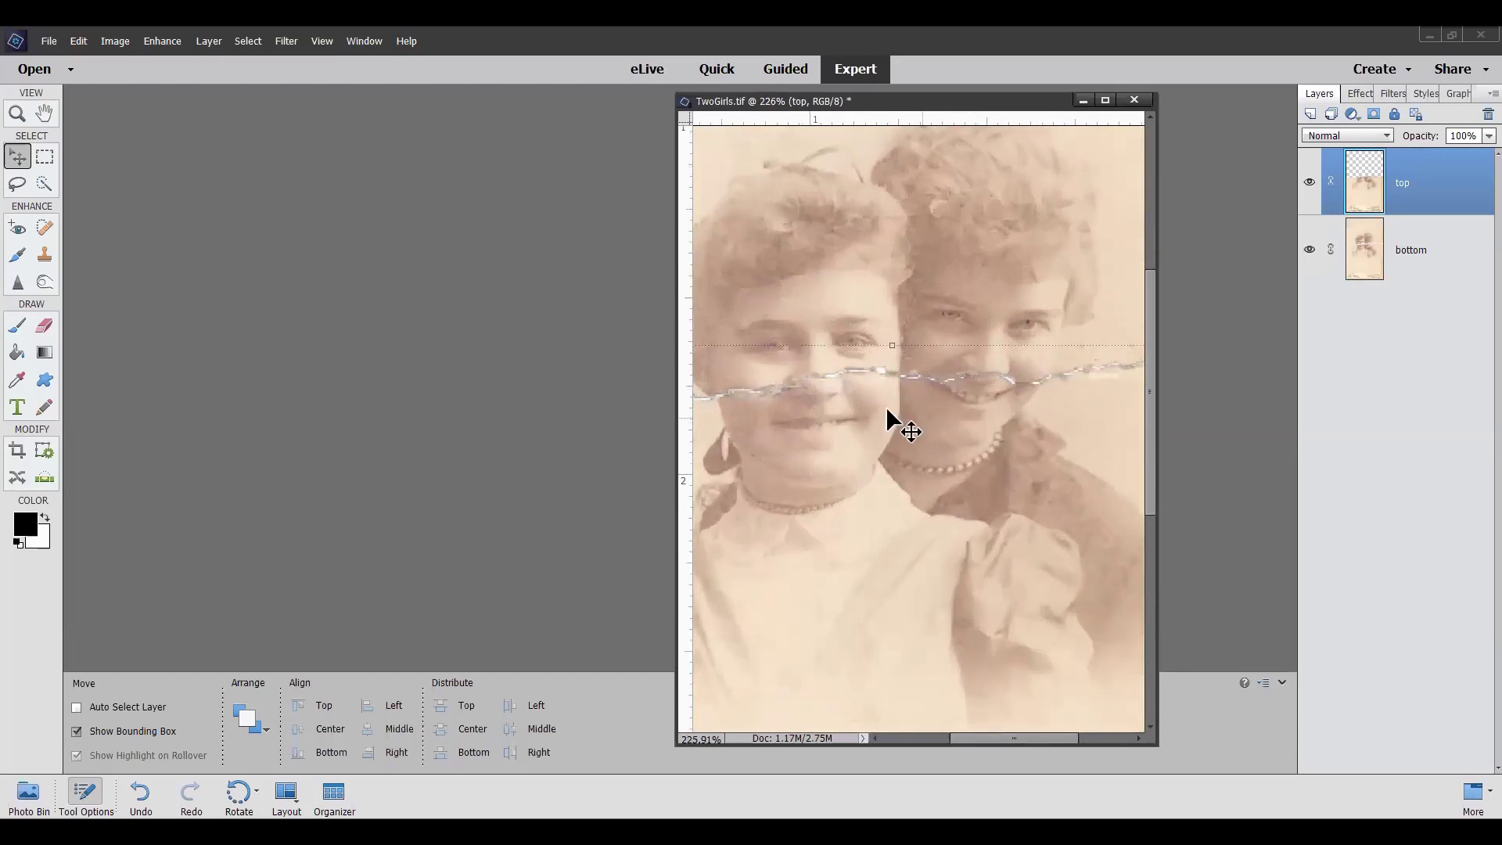
pyautogui.scroll(2, 875, 396)
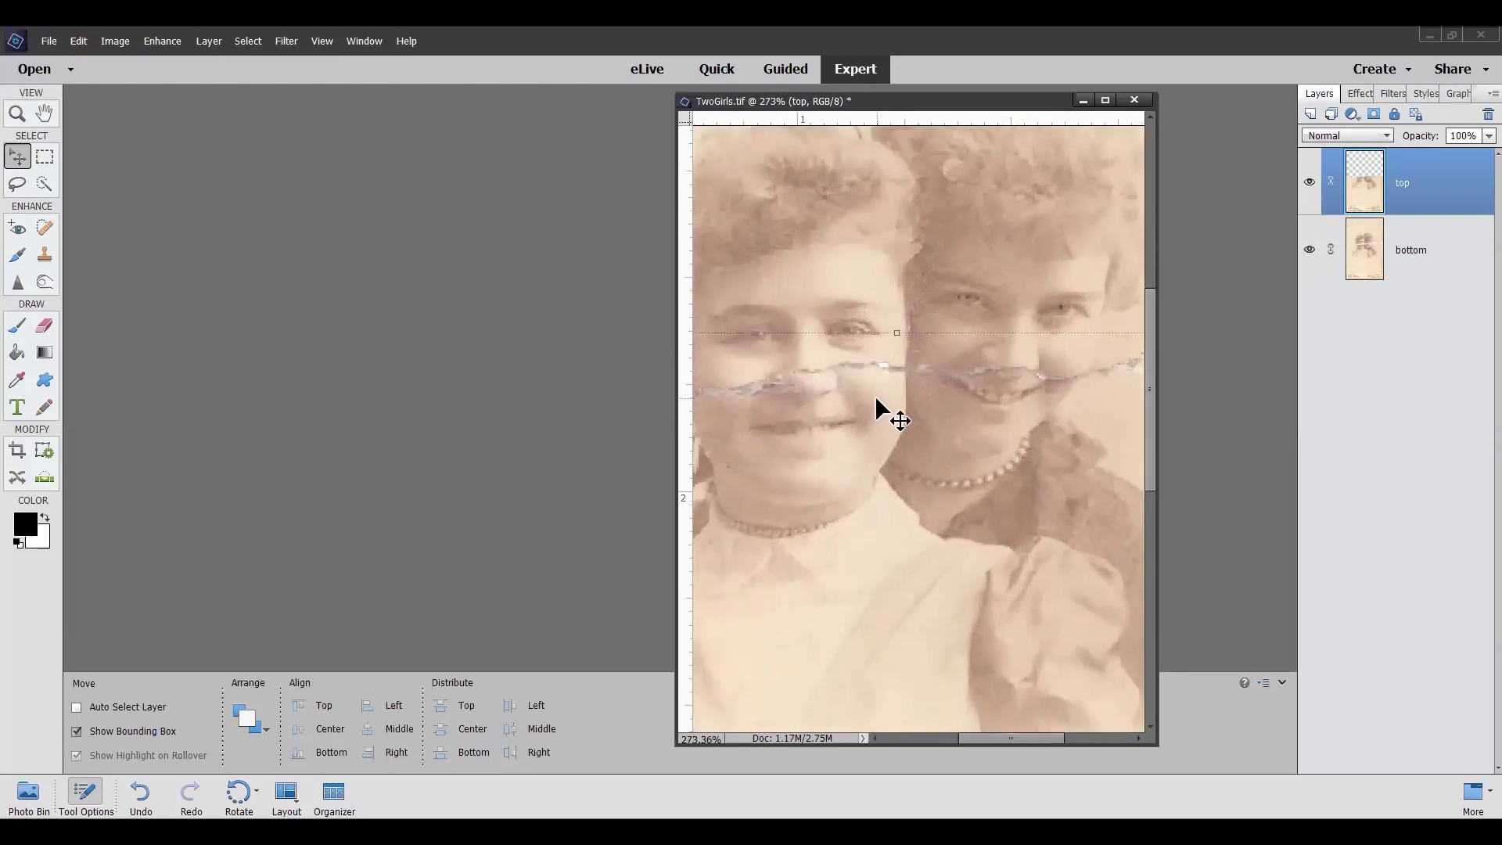
pyautogui.press('Up')
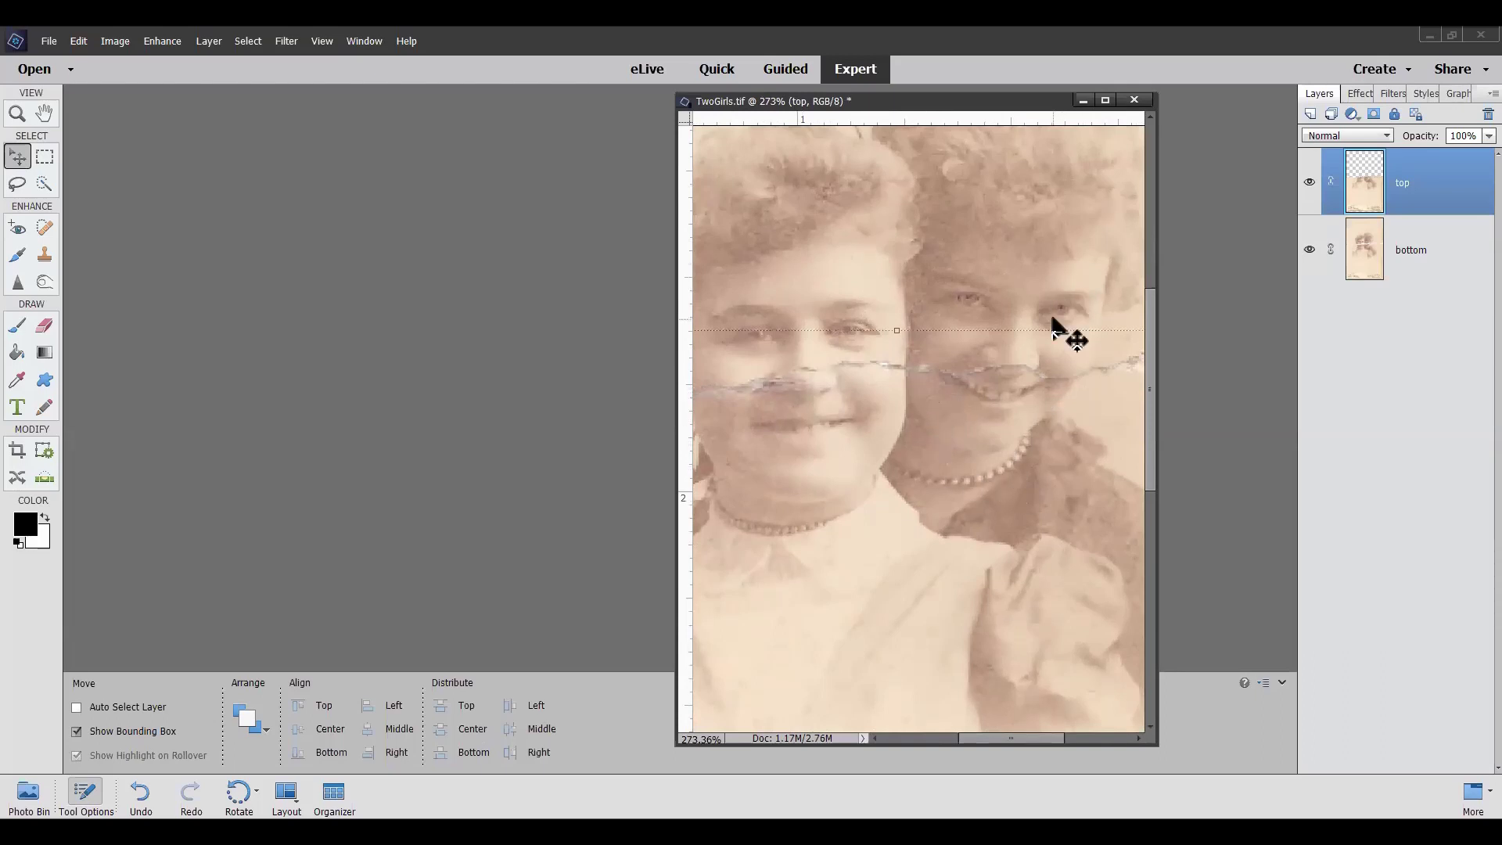
pyautogui.scroll(-5, 1054, 320)
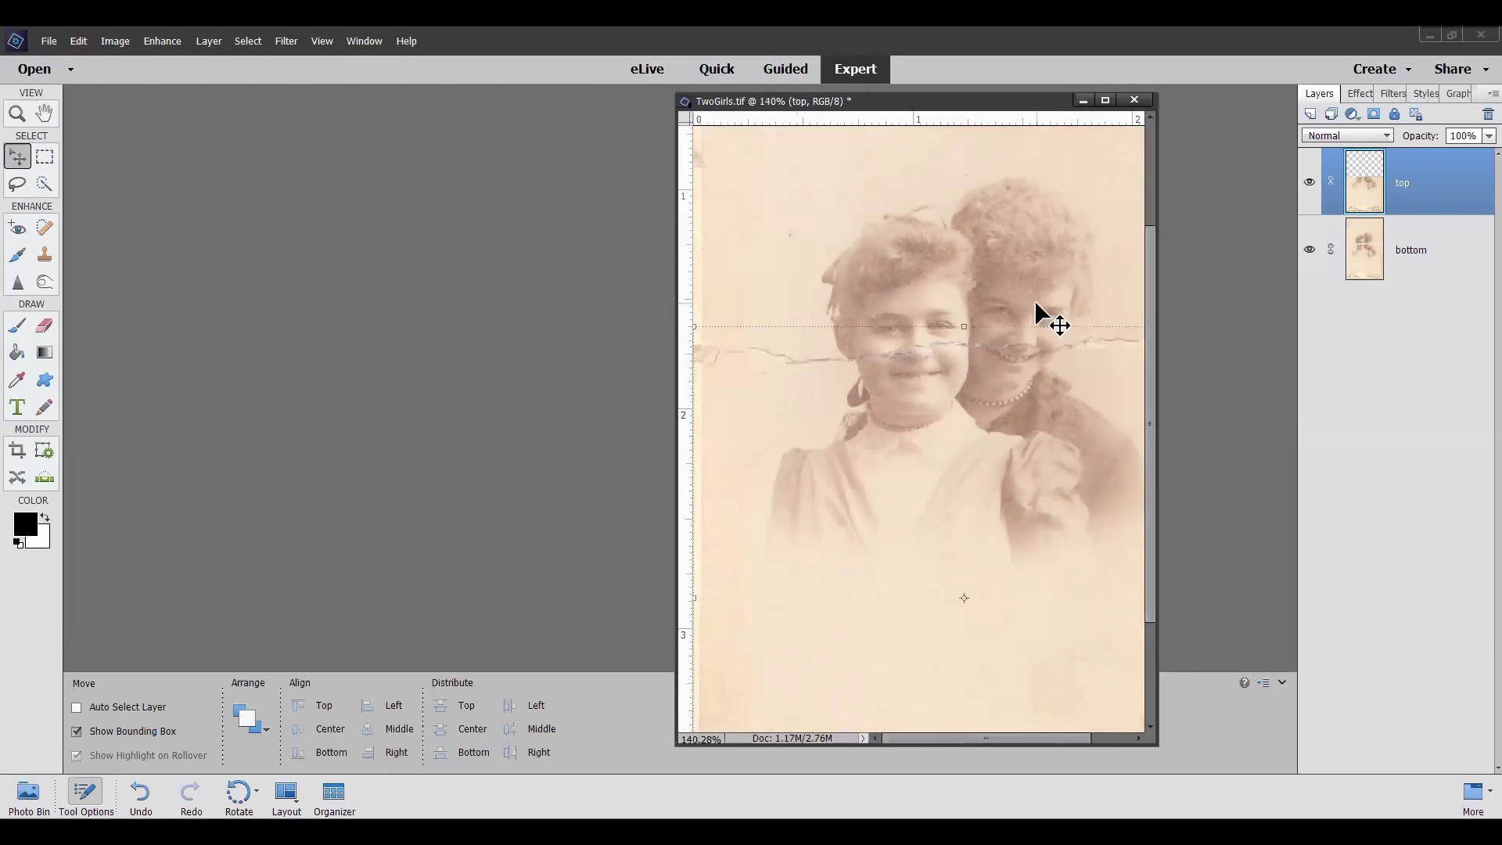
pyautogui.scroll(-2, 1028, 309)
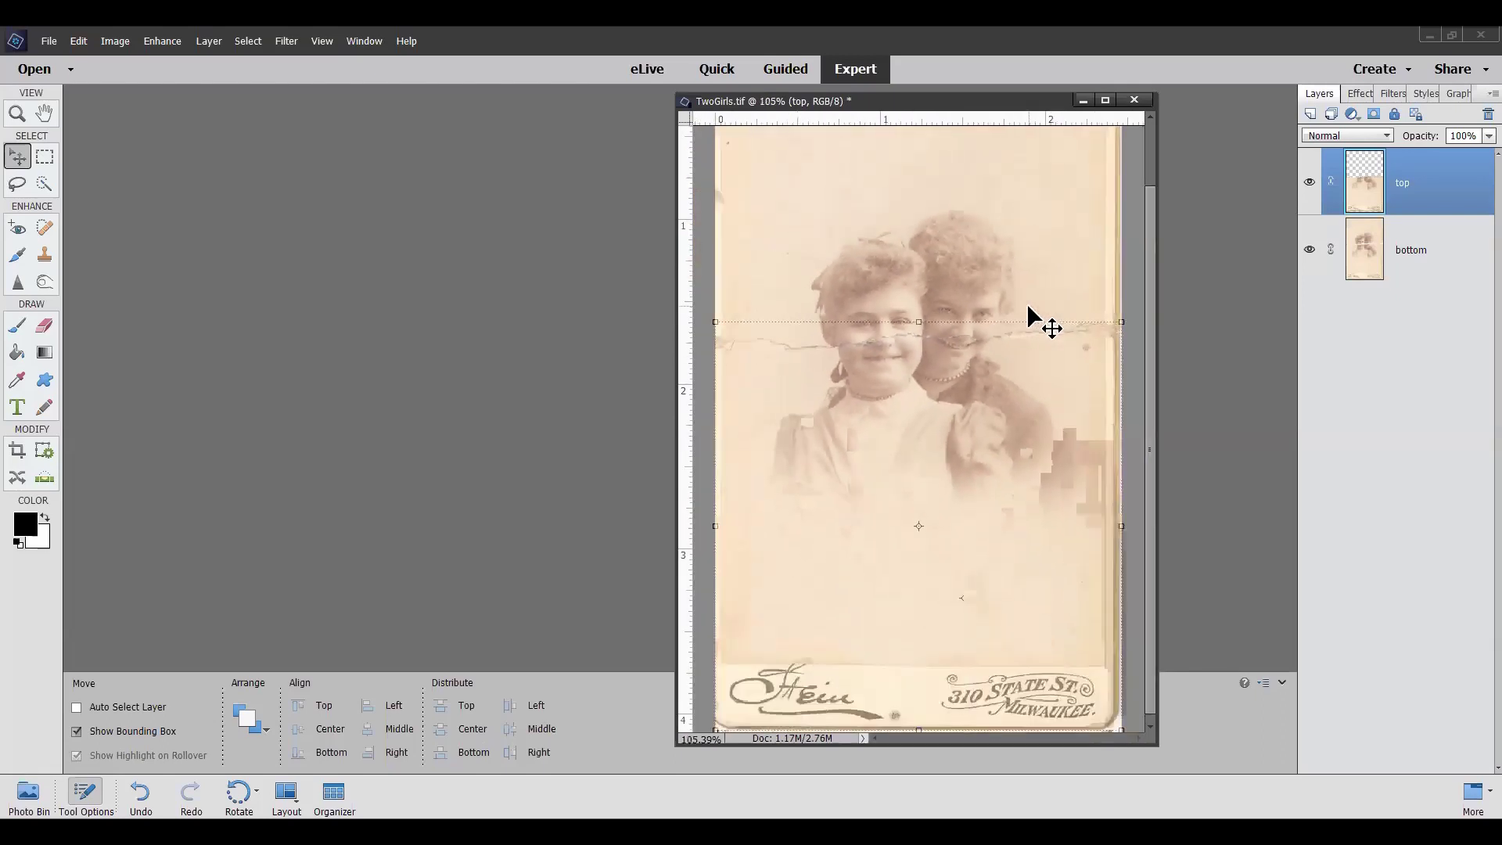
pyautogui.scroll(-1, 1028, 315)
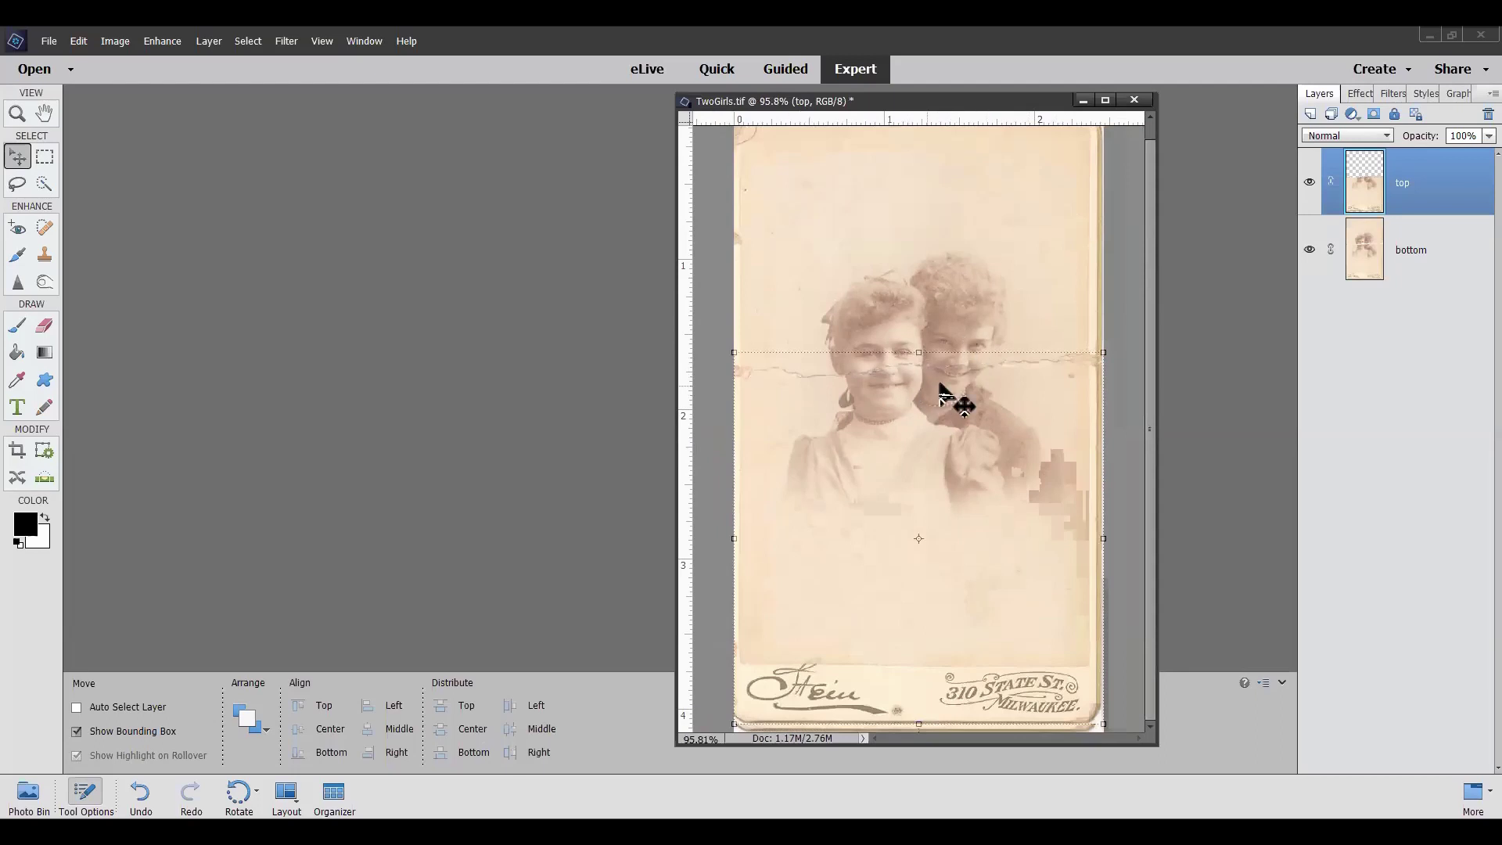
# Merge the top layer down into bottom and drag the merged layer slightly left
pyautogui.rightClick(1430, 186)
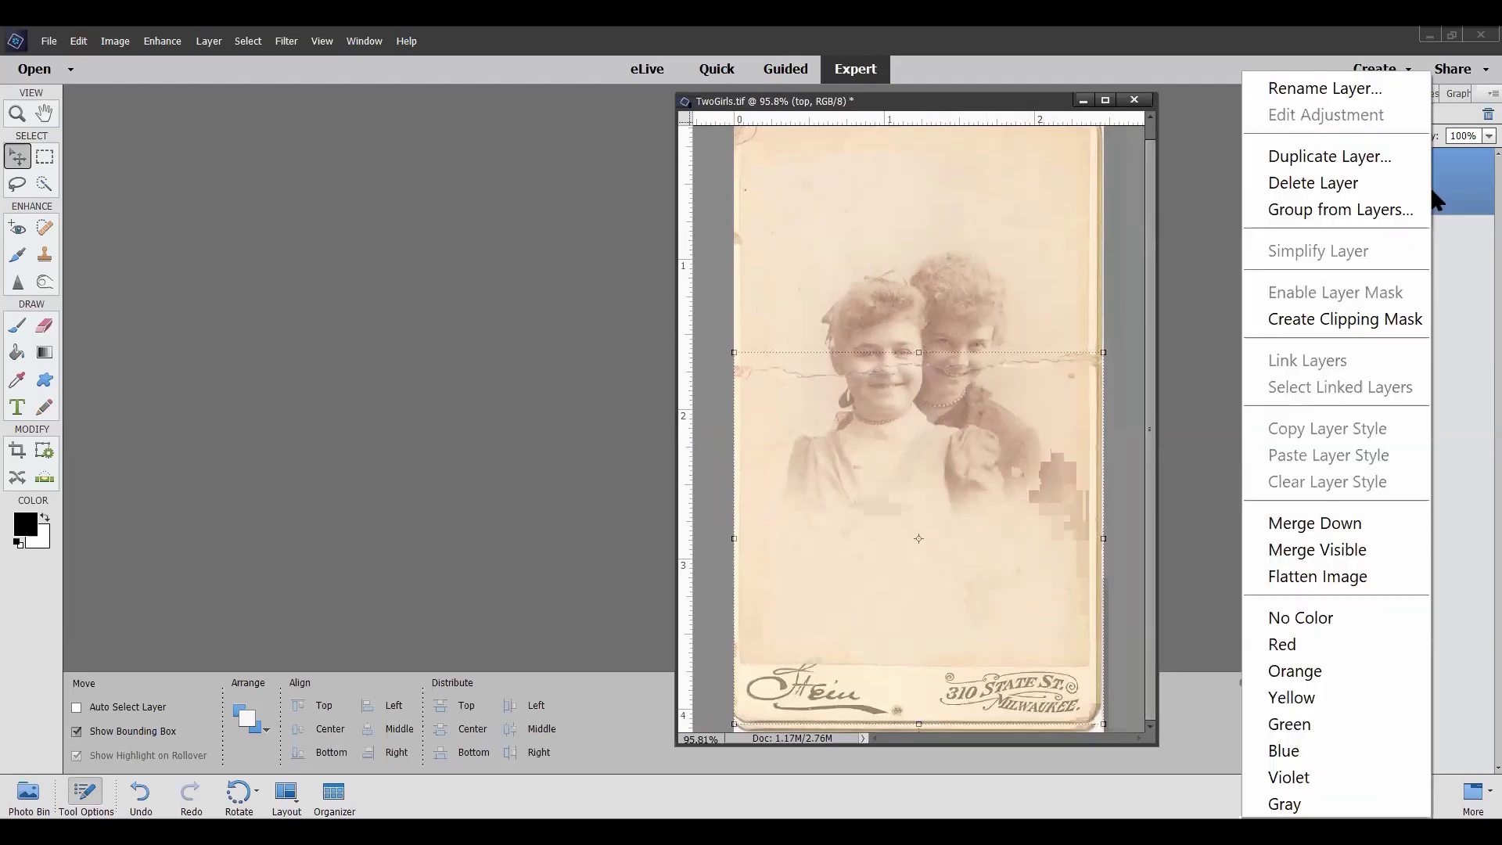
pyautogui.click(1342, 524)
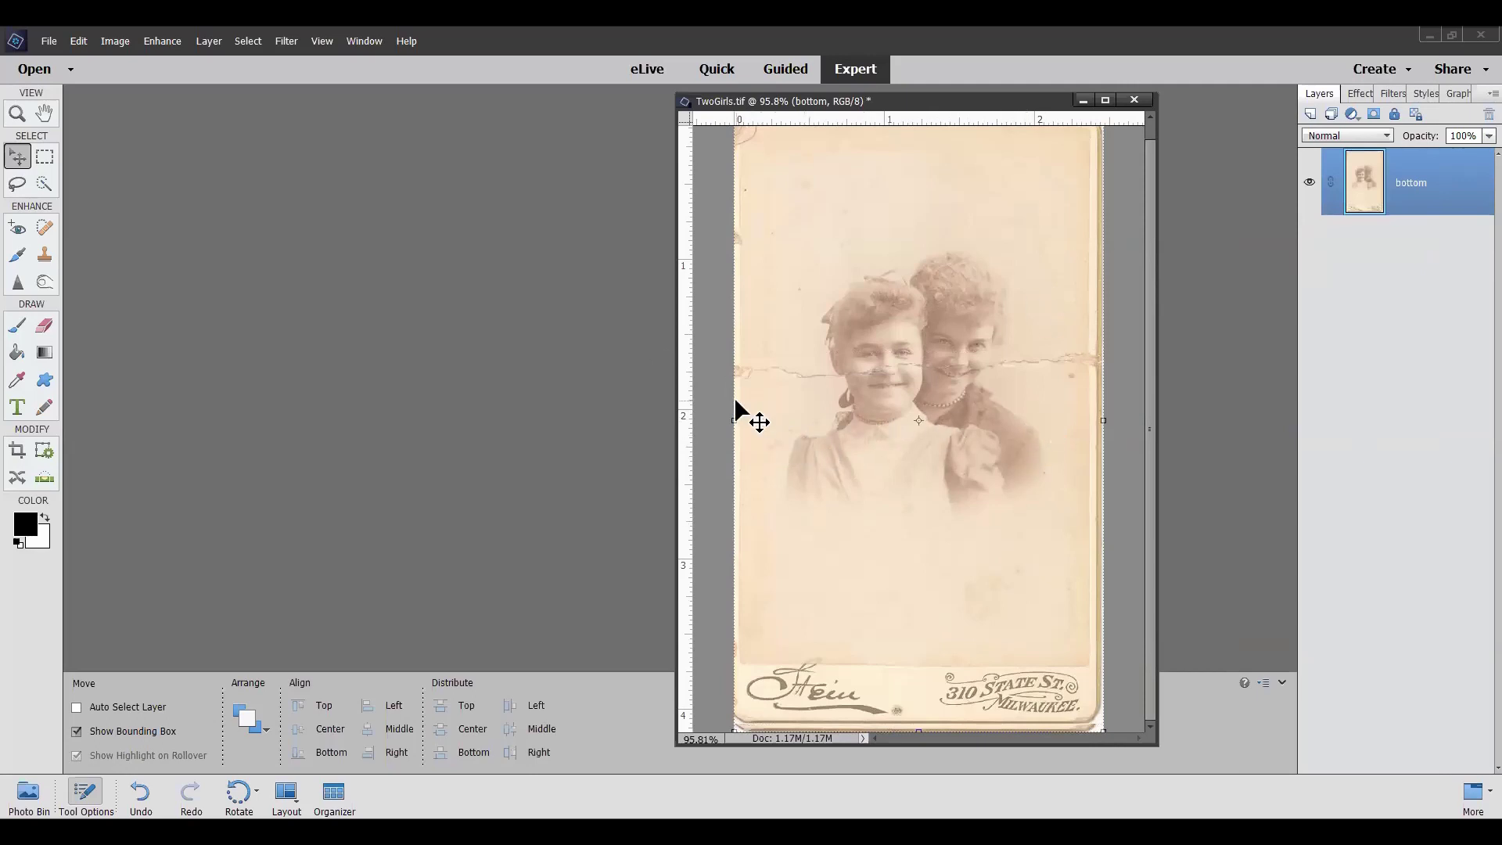
pyautogui.scroll(4, 737, 412)
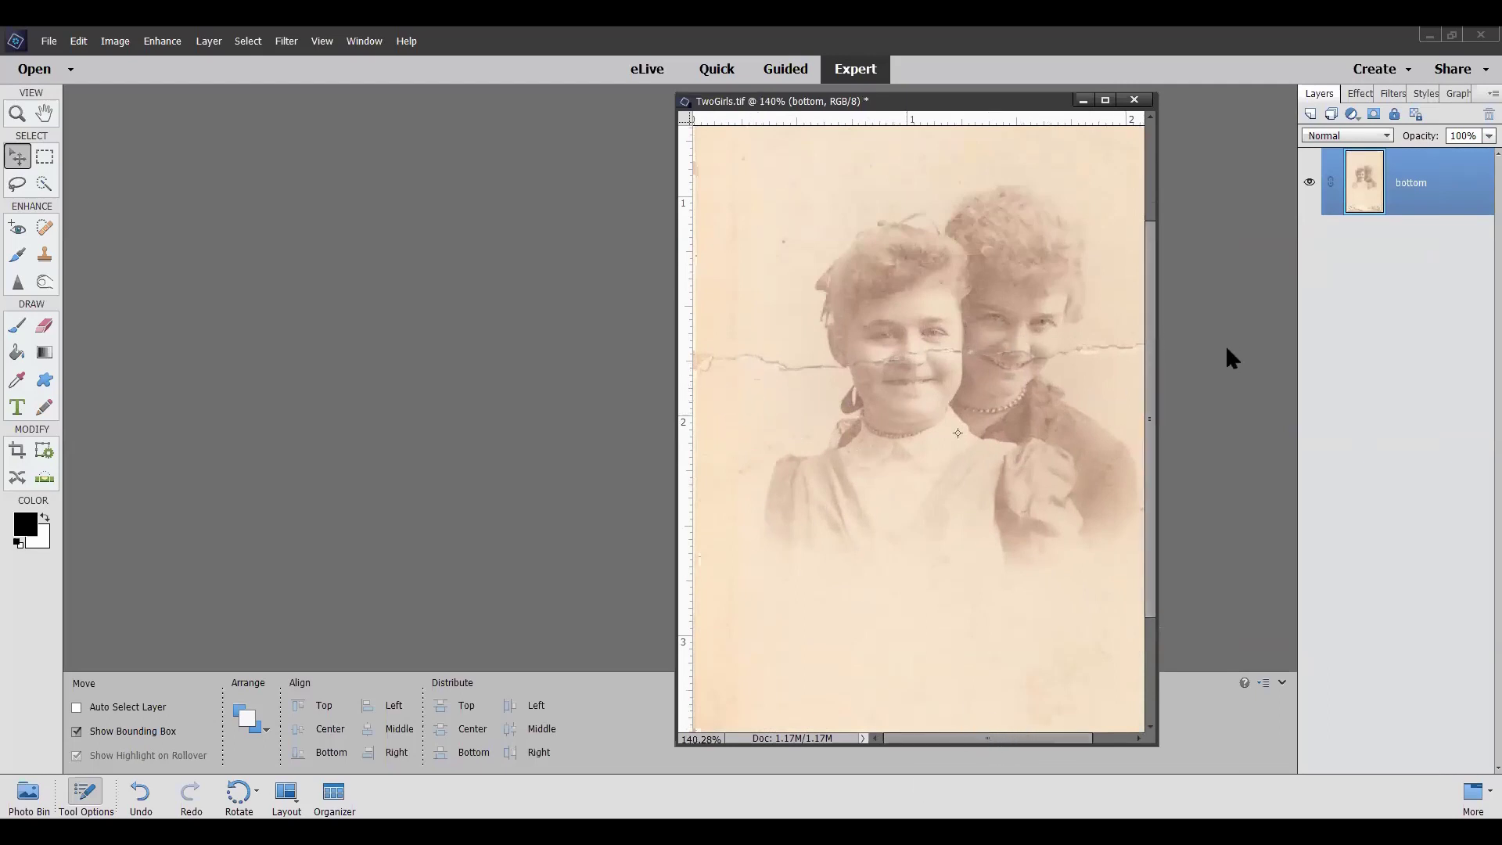
pyautogui.moveTo(951, 740); pyautogui.dragTo(996, 739)
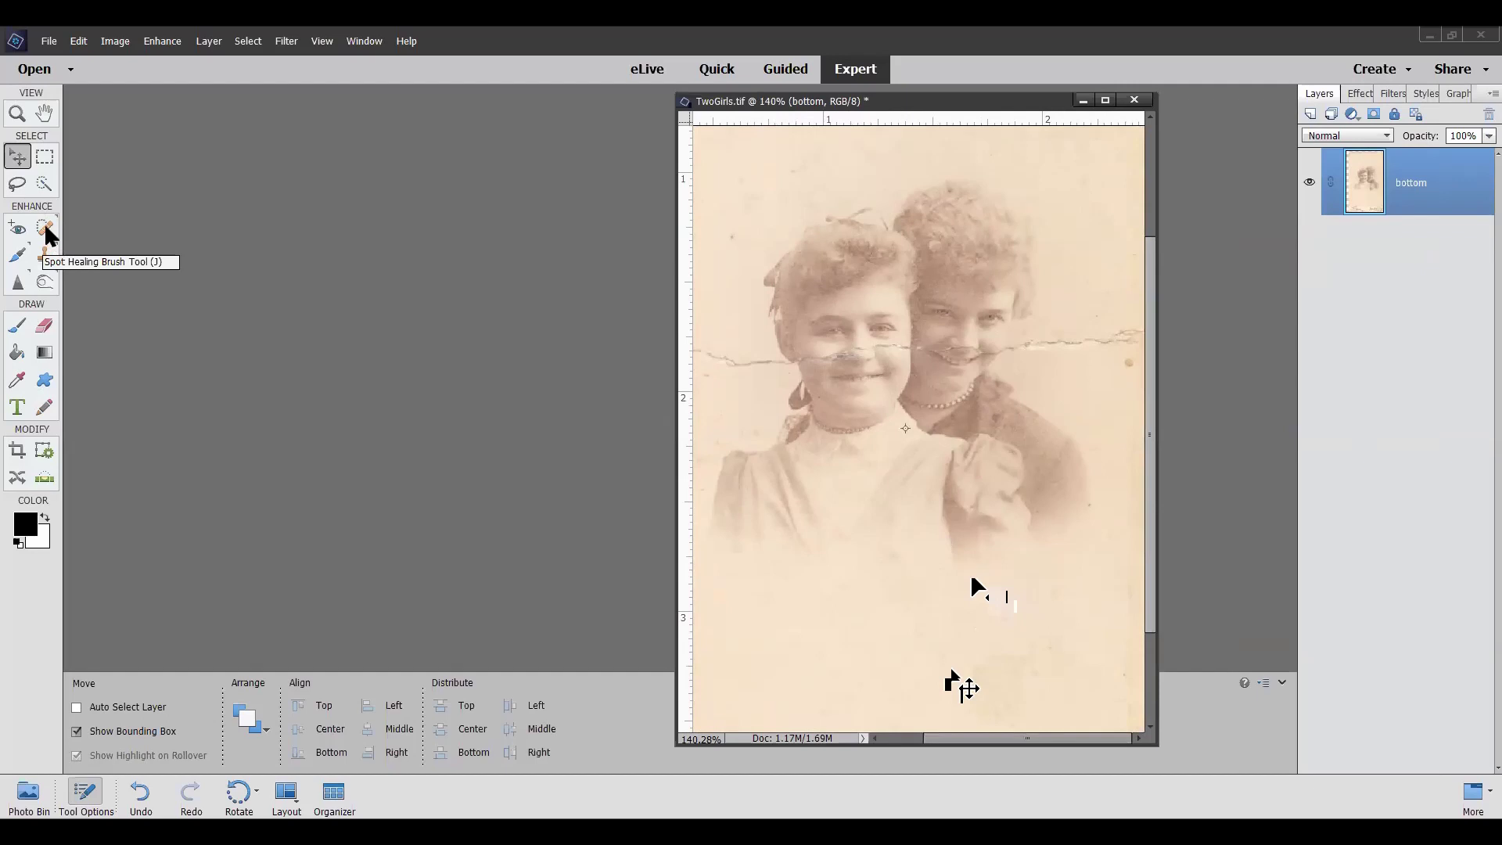
# Heal the crack at the photo's left edge with a 16 px Spot Healing Brush
pyautogui.click(44, 224)
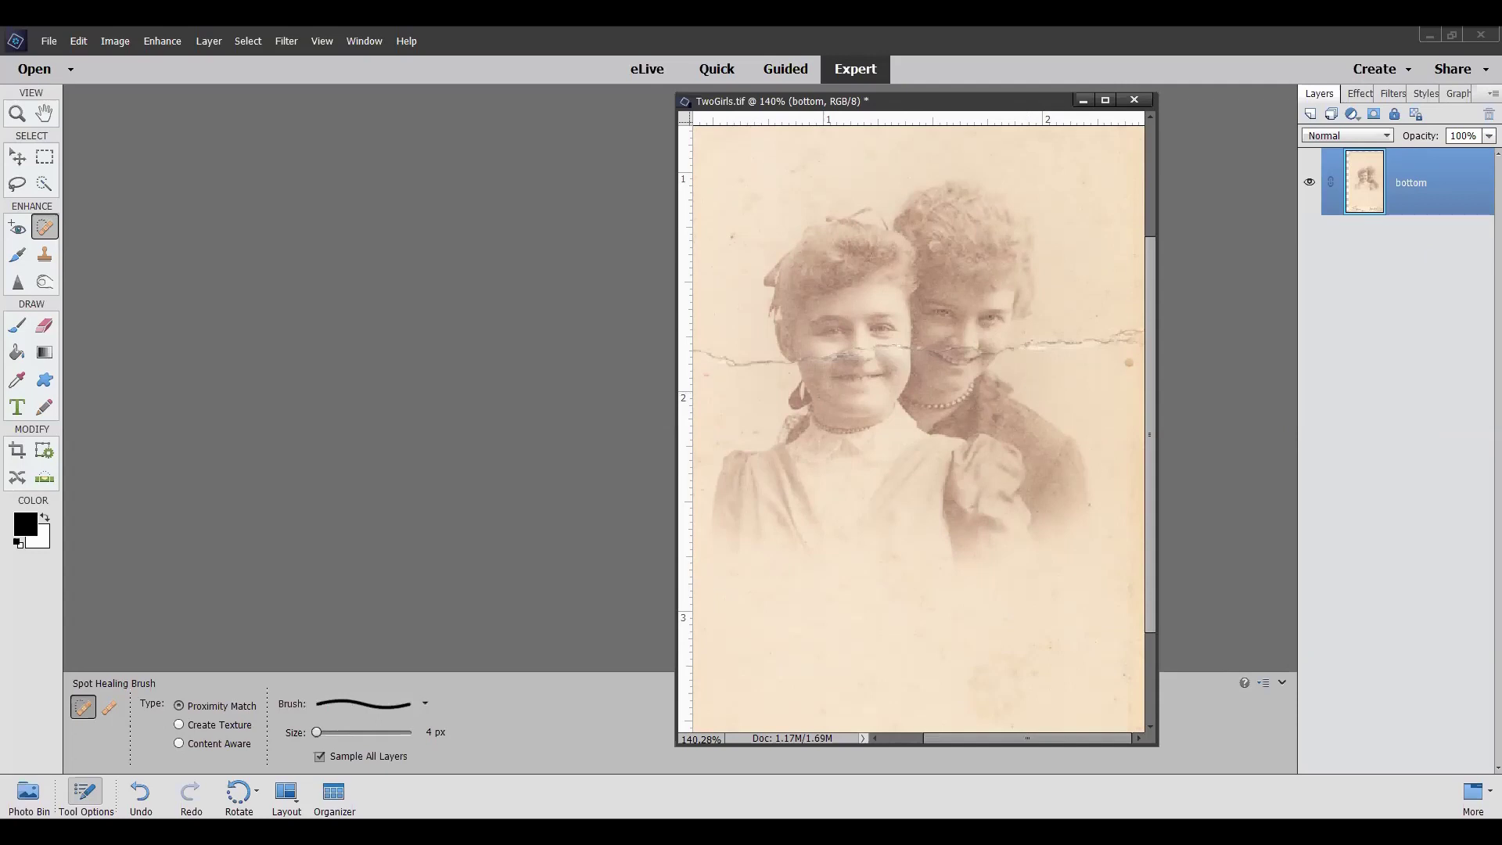
pyautogui.click(325, 732)
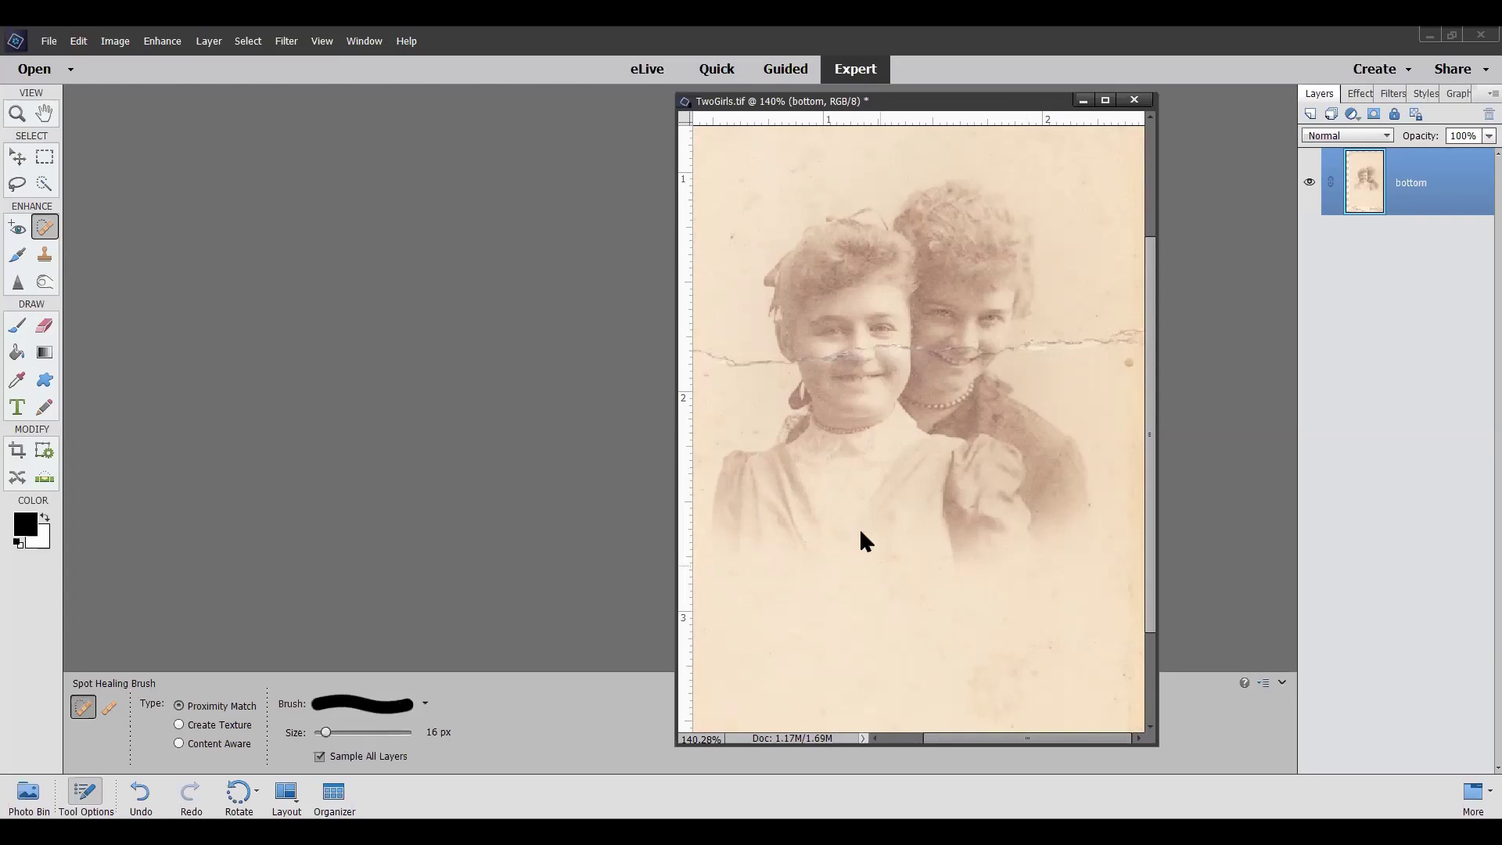
pyautogui.moveTo(967, 738); pyautogui.dragTo(884, 737)
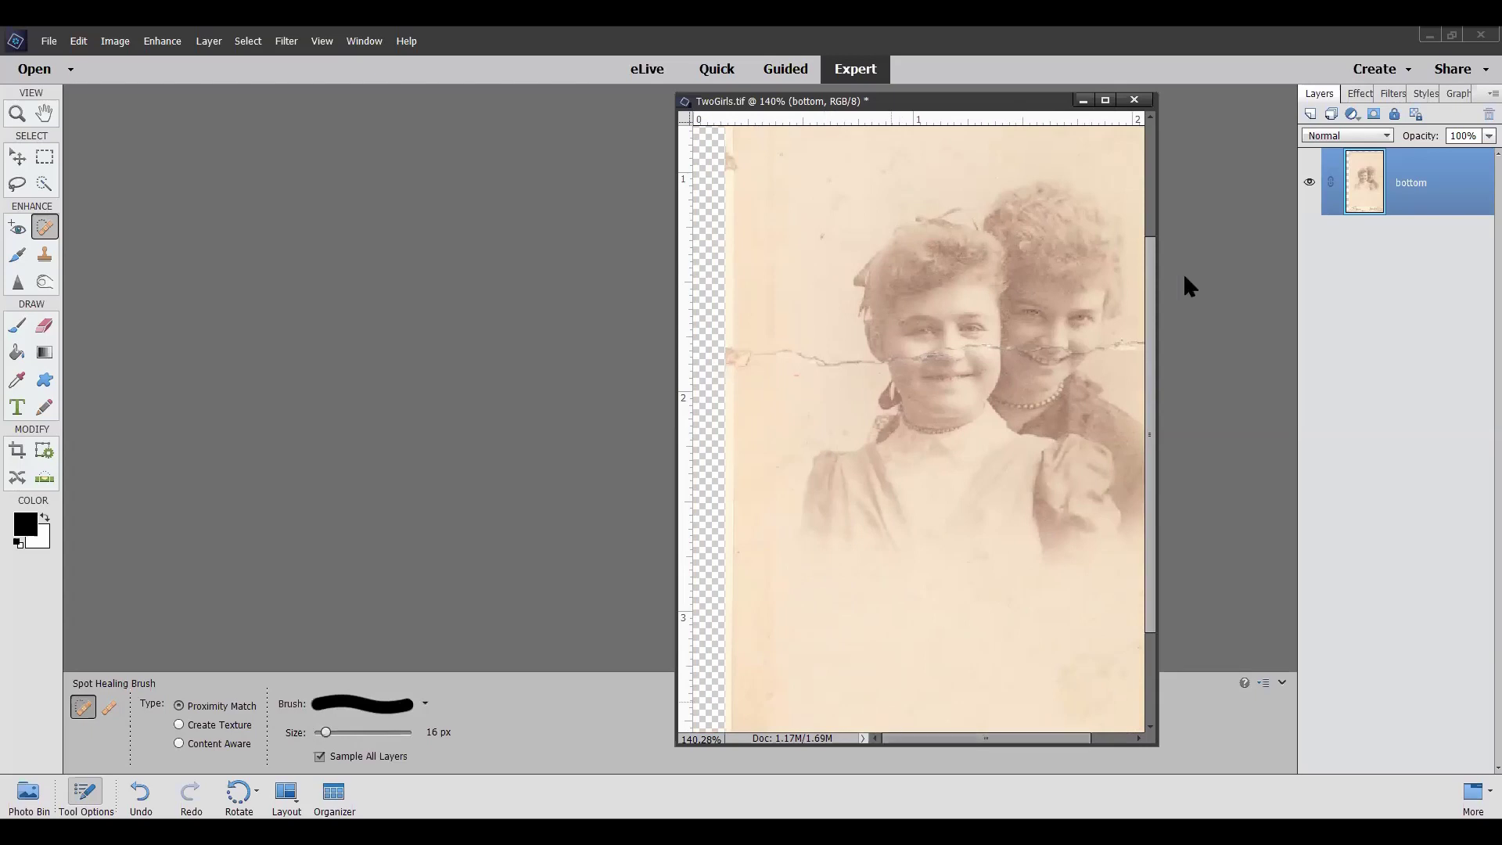
pyautogui.scroll(5, 765, 367)
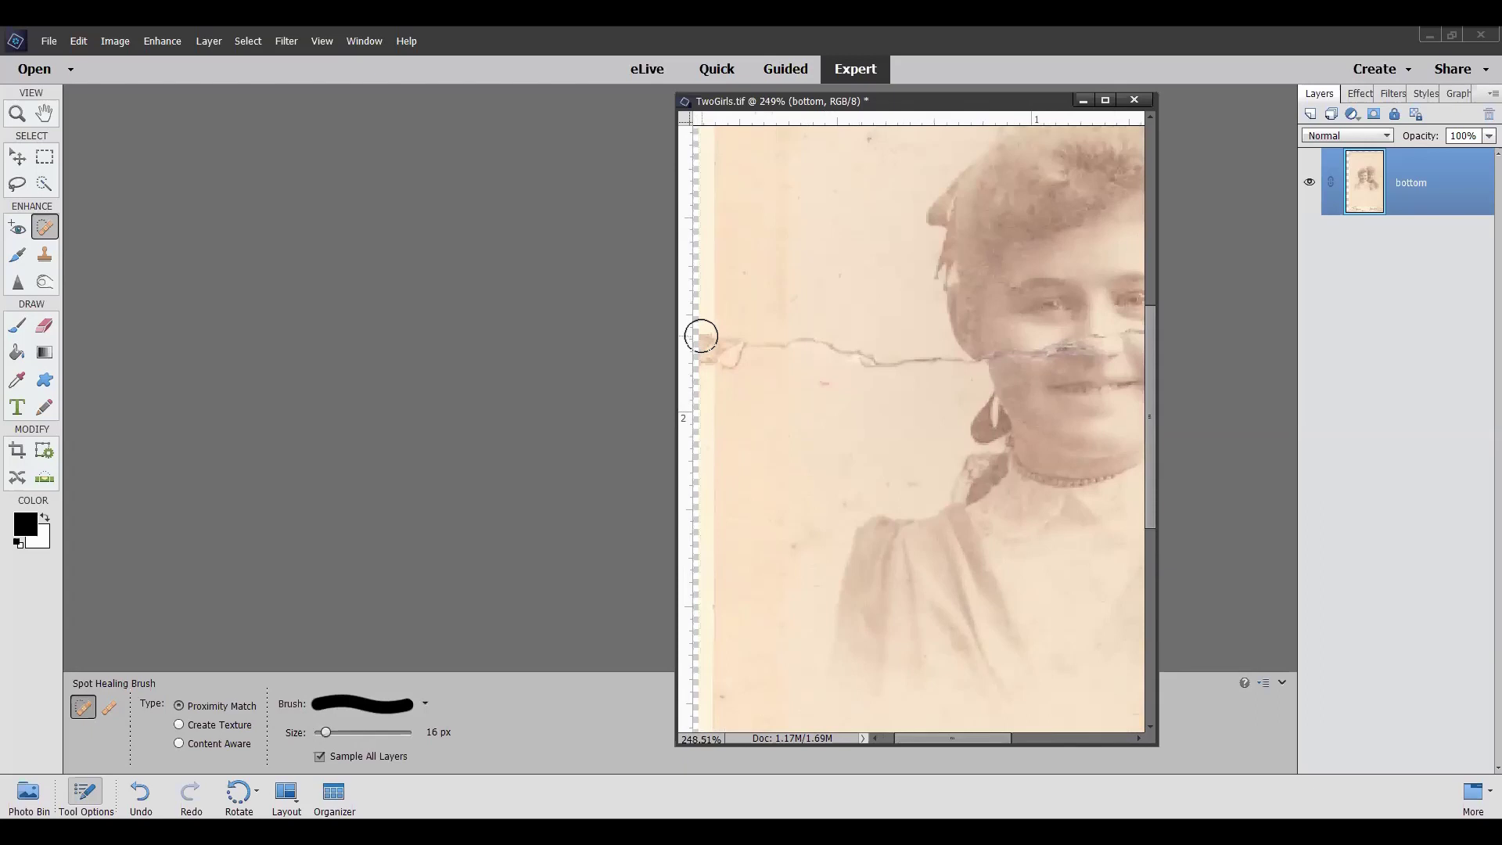
pyautogui.moveTo(704, 343)
pyautogui.mouseDown()
pyautogui.moveTo(723, 317)
pyautogui.moveTo(781, 360)
pyautogui.moveTo(793, 338)
pyautogui.moveTo(806, 366)
pyautogui.moveTo(822, 348)
pyautogui.moveTo(873, 379)
pyautogui.moveTo(962, 370)
pyautogui.mouseUp()
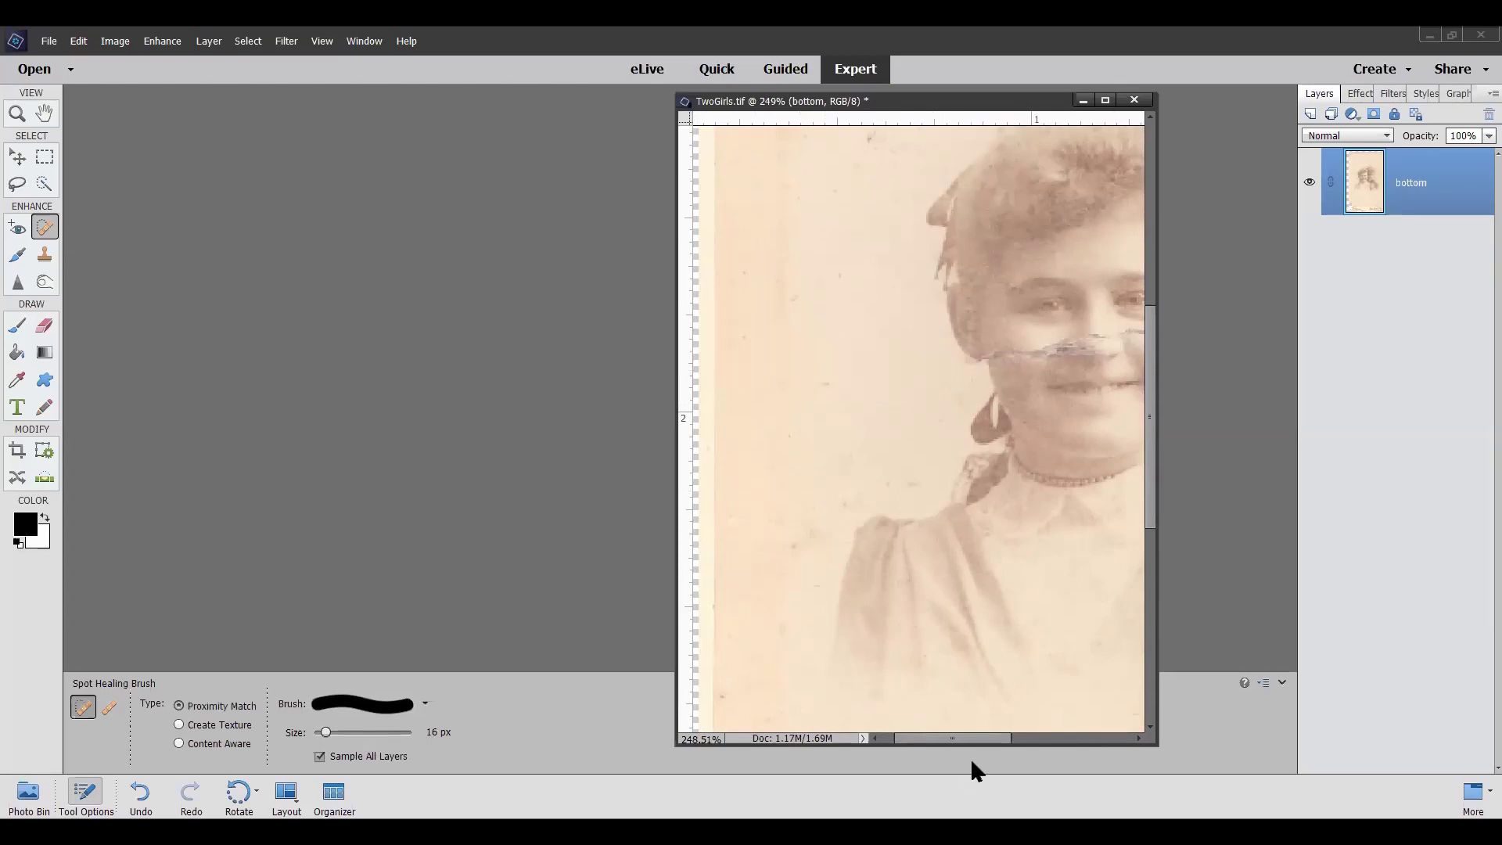
pyautogui.moveTo(965, 740); pyautogui.dragTo(1108, 735)
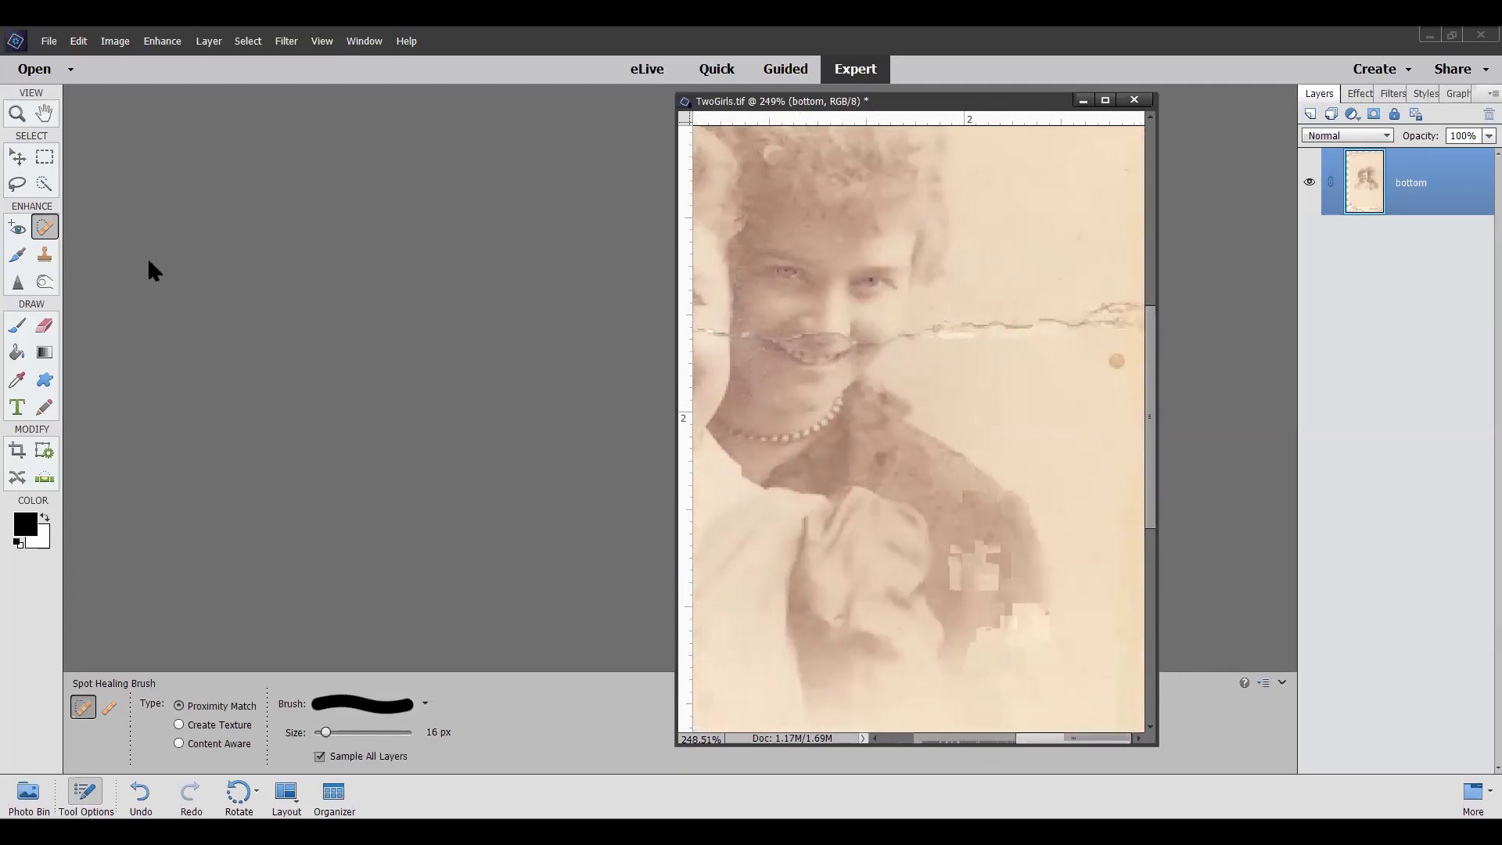
pyautogui.click(19, 157)
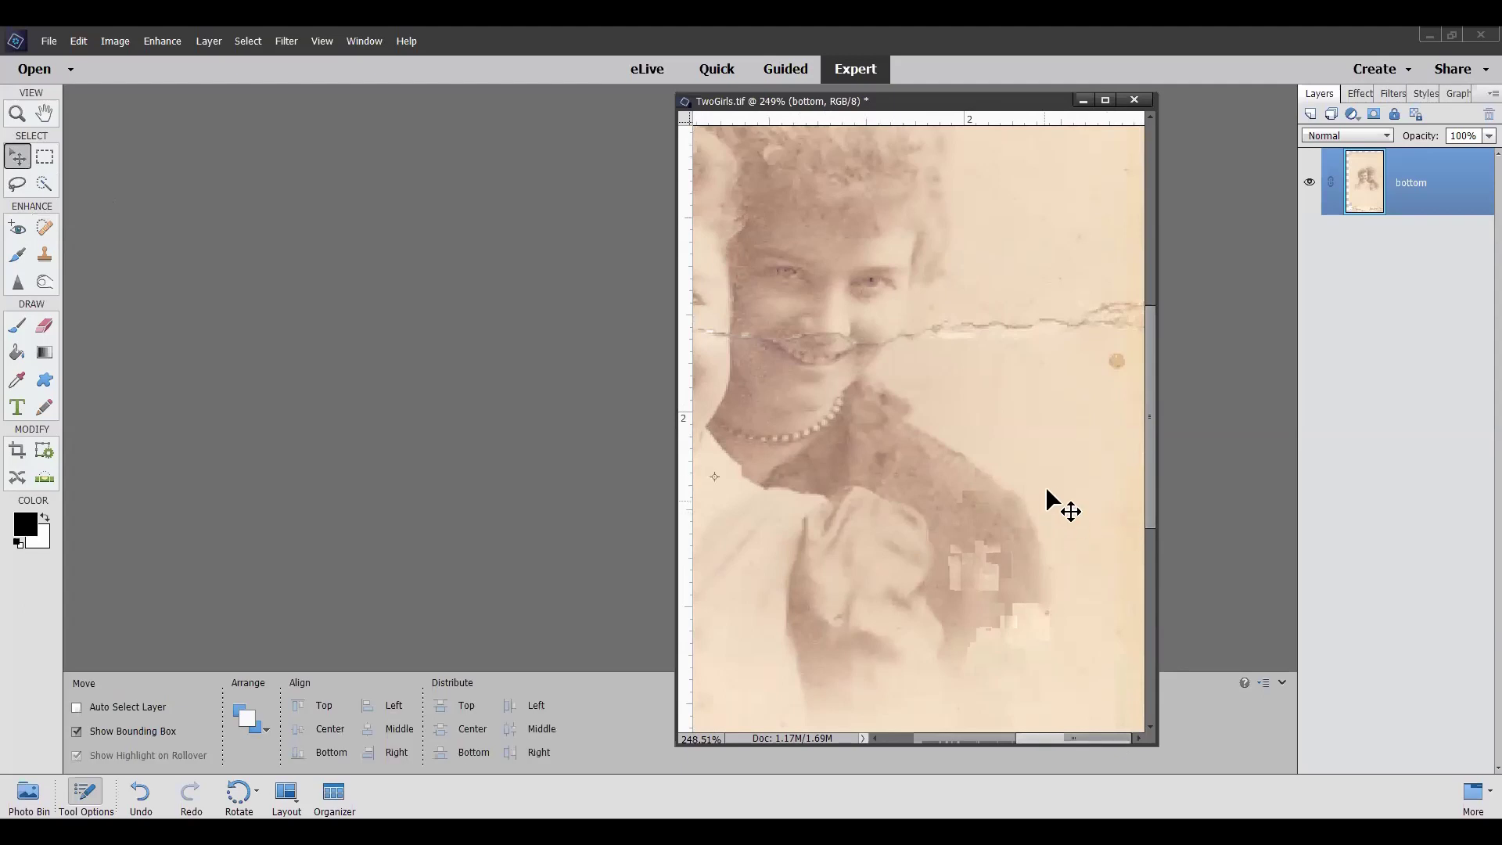
# Shift the photo slightly, then heal the crack's right end and the brown spot beside it
pyautogui.moveTo(1048, 490); pyautogui.dragTo(1018, 482)
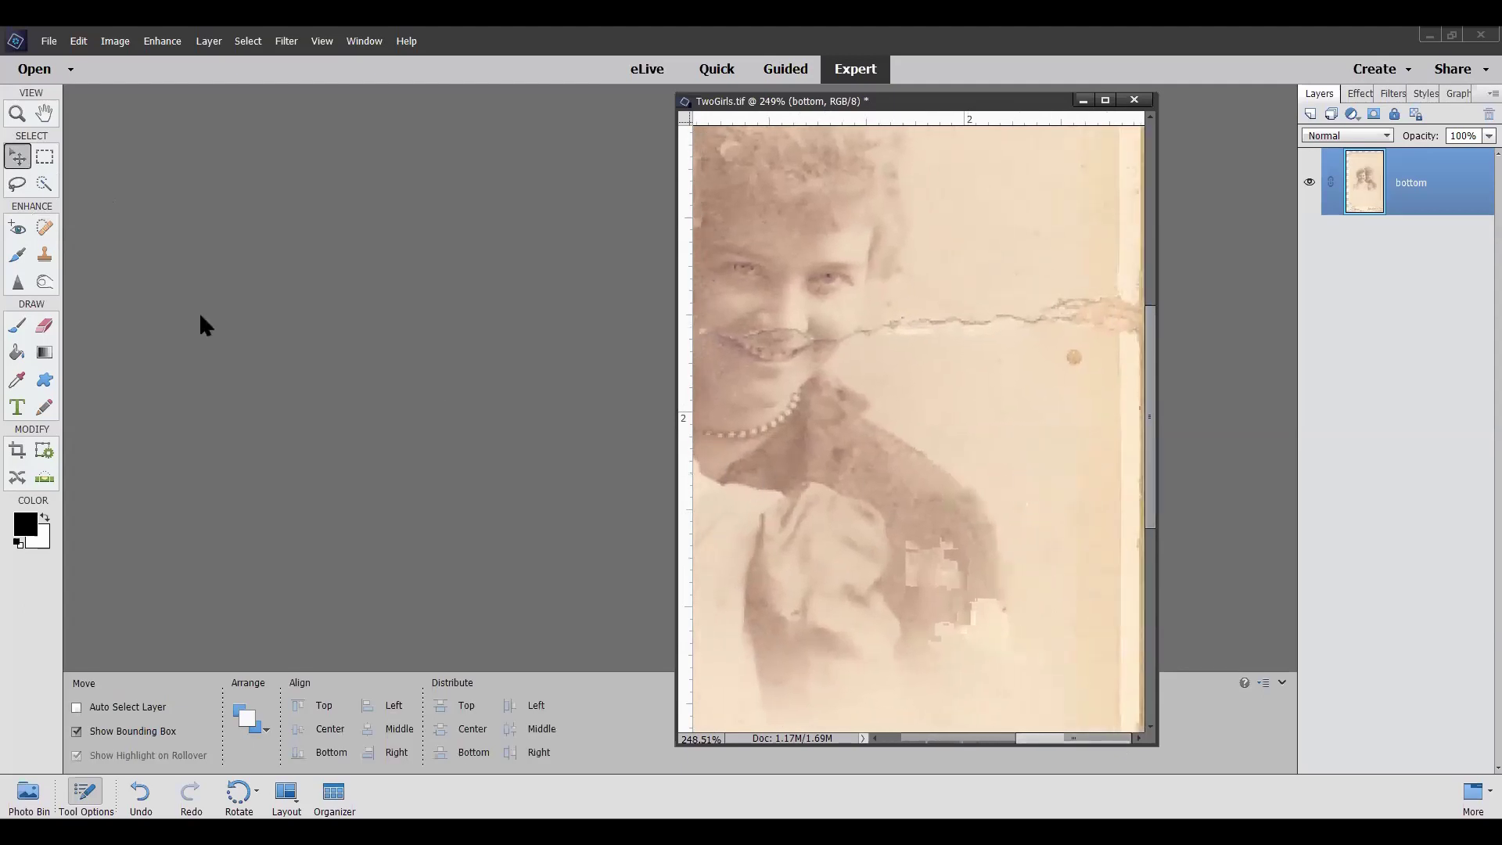
pyautogui.click(47, 222)
pyautogui.moveTo(1124, 317)
pyautogui.mouseDown()
pyautogui.moveTo(1126, 289)
pyautogui.moveTo(1124, 350)
pyautogui.moveTo(1016, 317)
pyautogui.moveTo(880, 339)
pyautogui.moveTo(862, 346)
pyautogui.moveTo(869, 362)
pyautogui.mouseUp()
pyautogui.click(1073, 356)
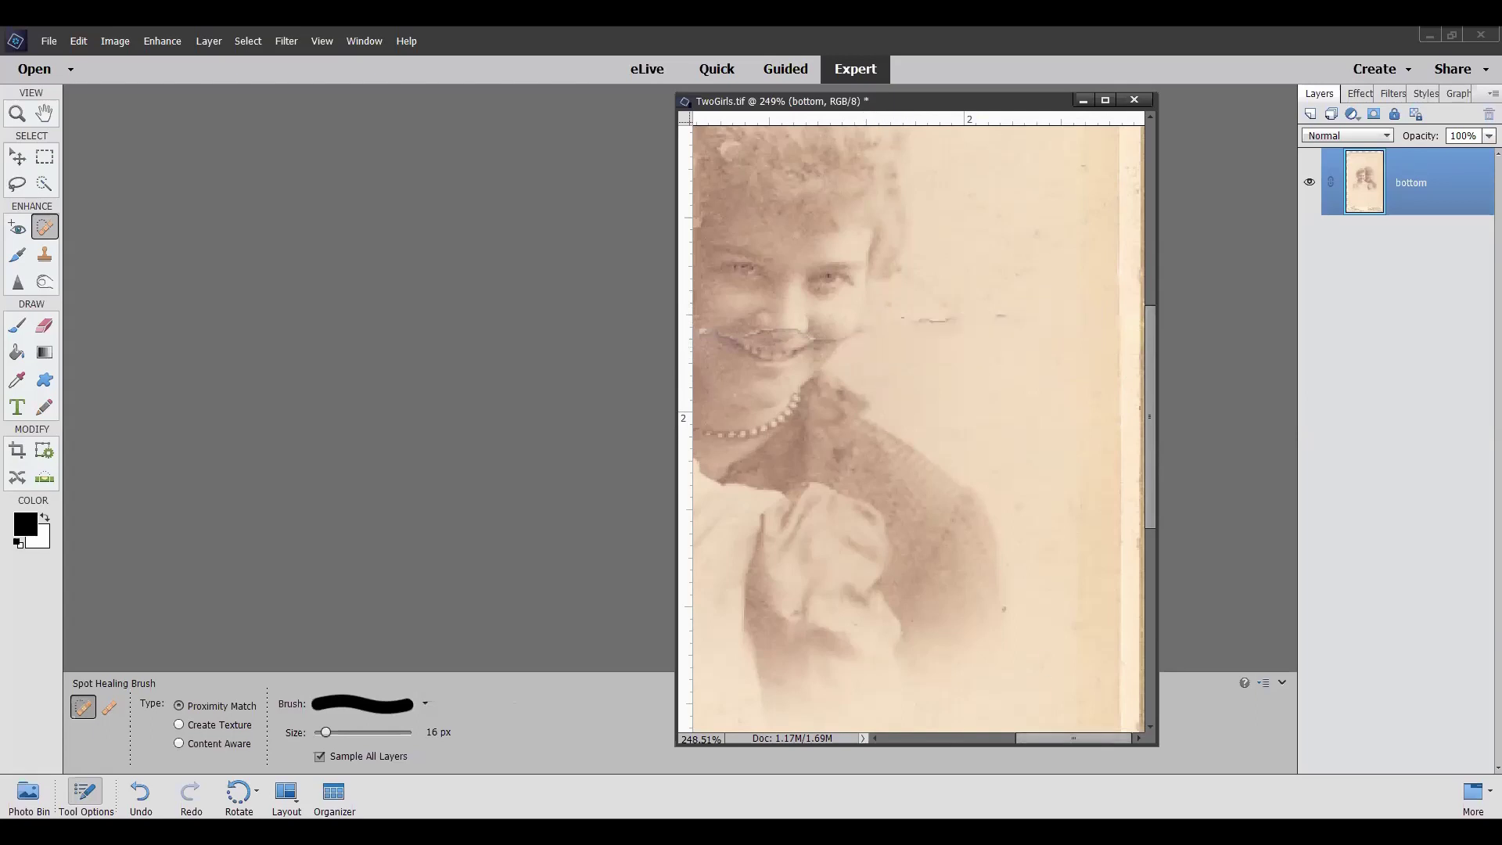
pyautogui.moveTo(1068, 738); pyautogui.dragTo(961, 738)
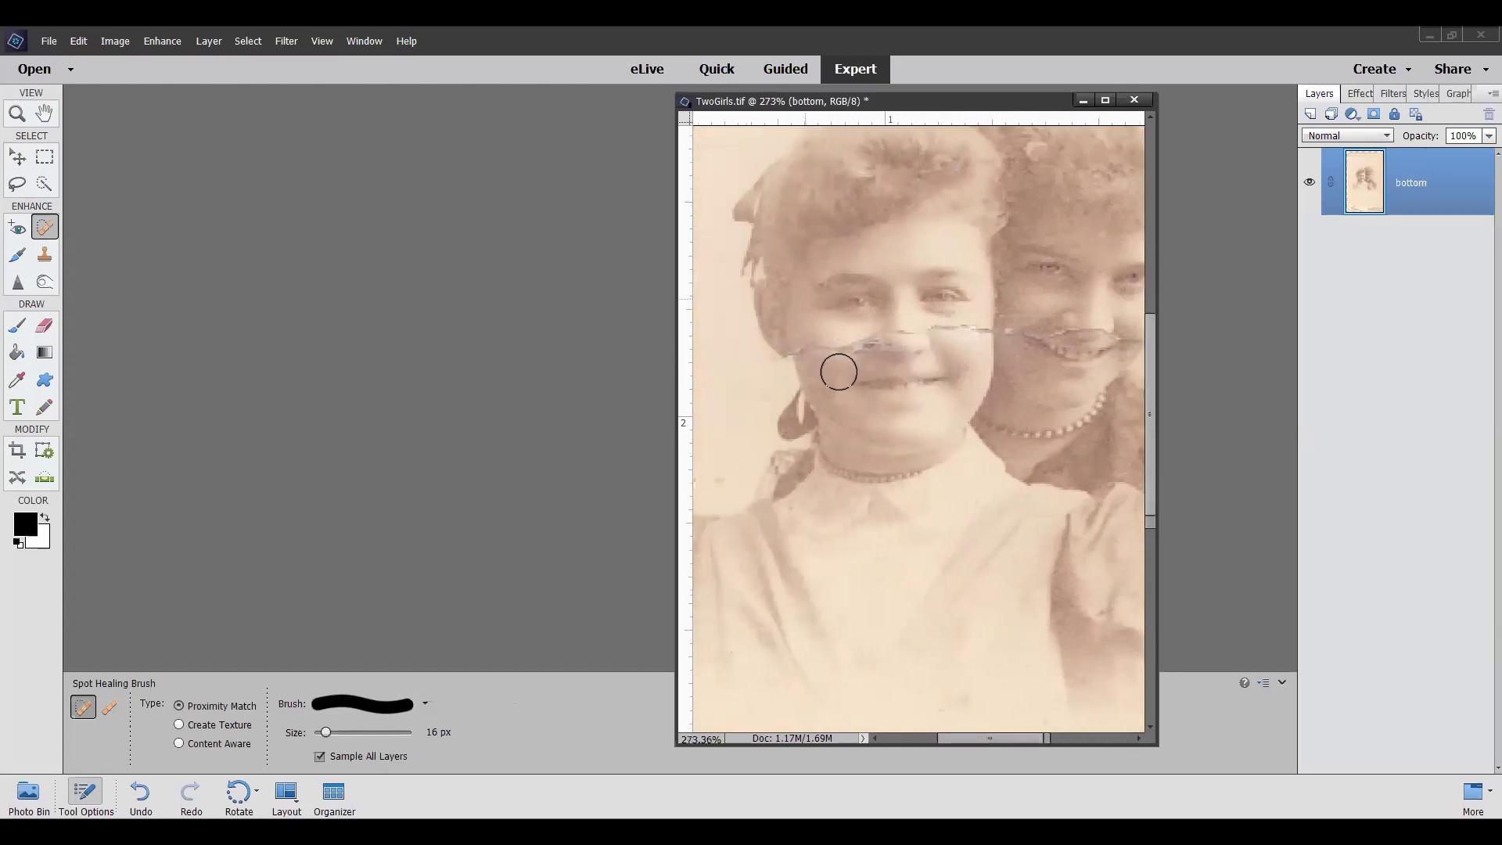
# Set the Spot Healing Brush to 5 px and heal the scratch along the upper lip and jaw
pyautogui.scroll(3, 838, 368)
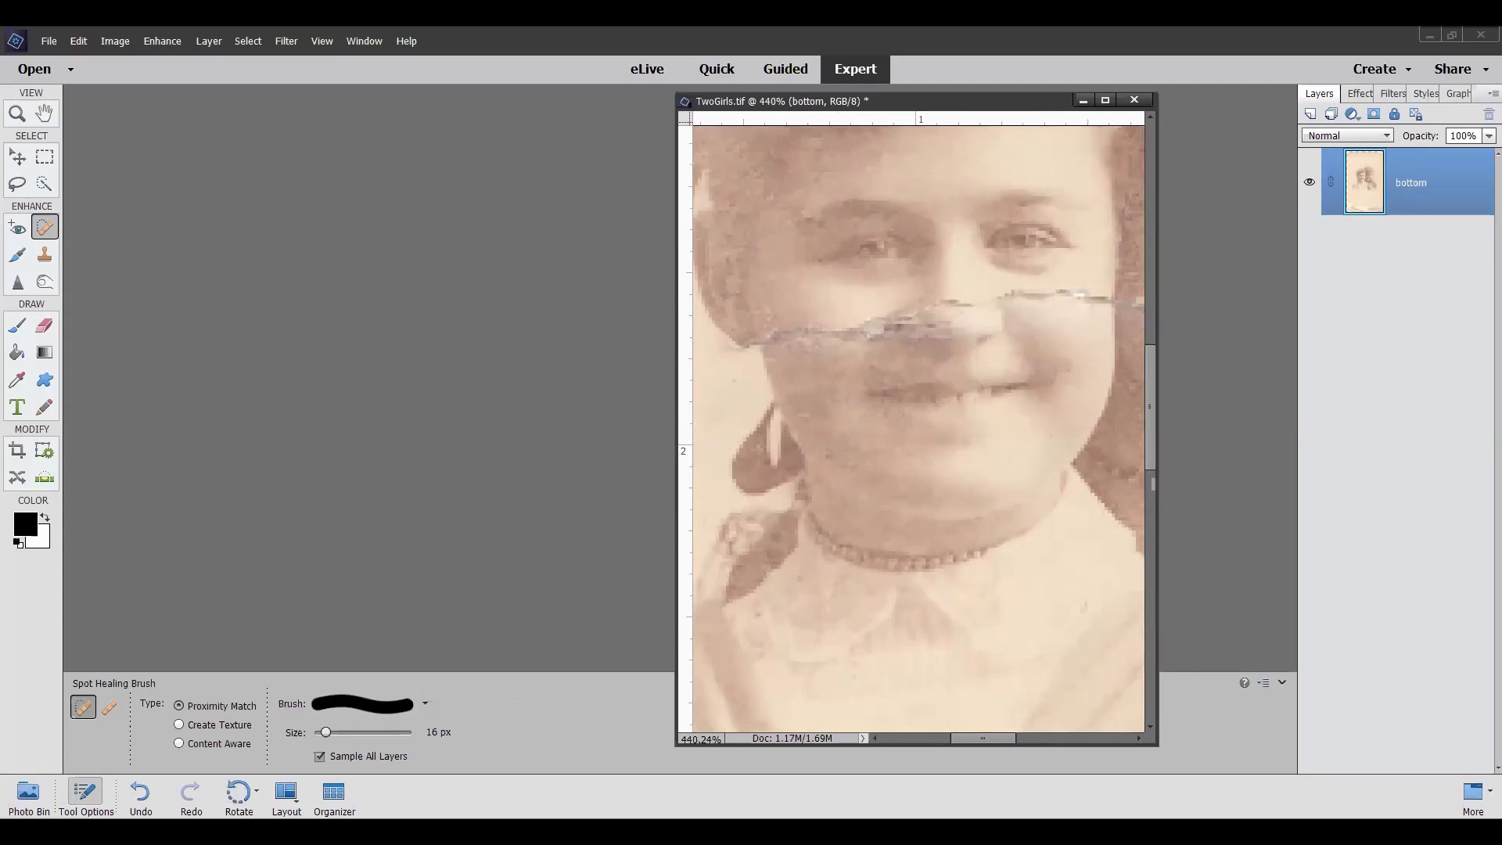
pyautogui.click(315, 729)
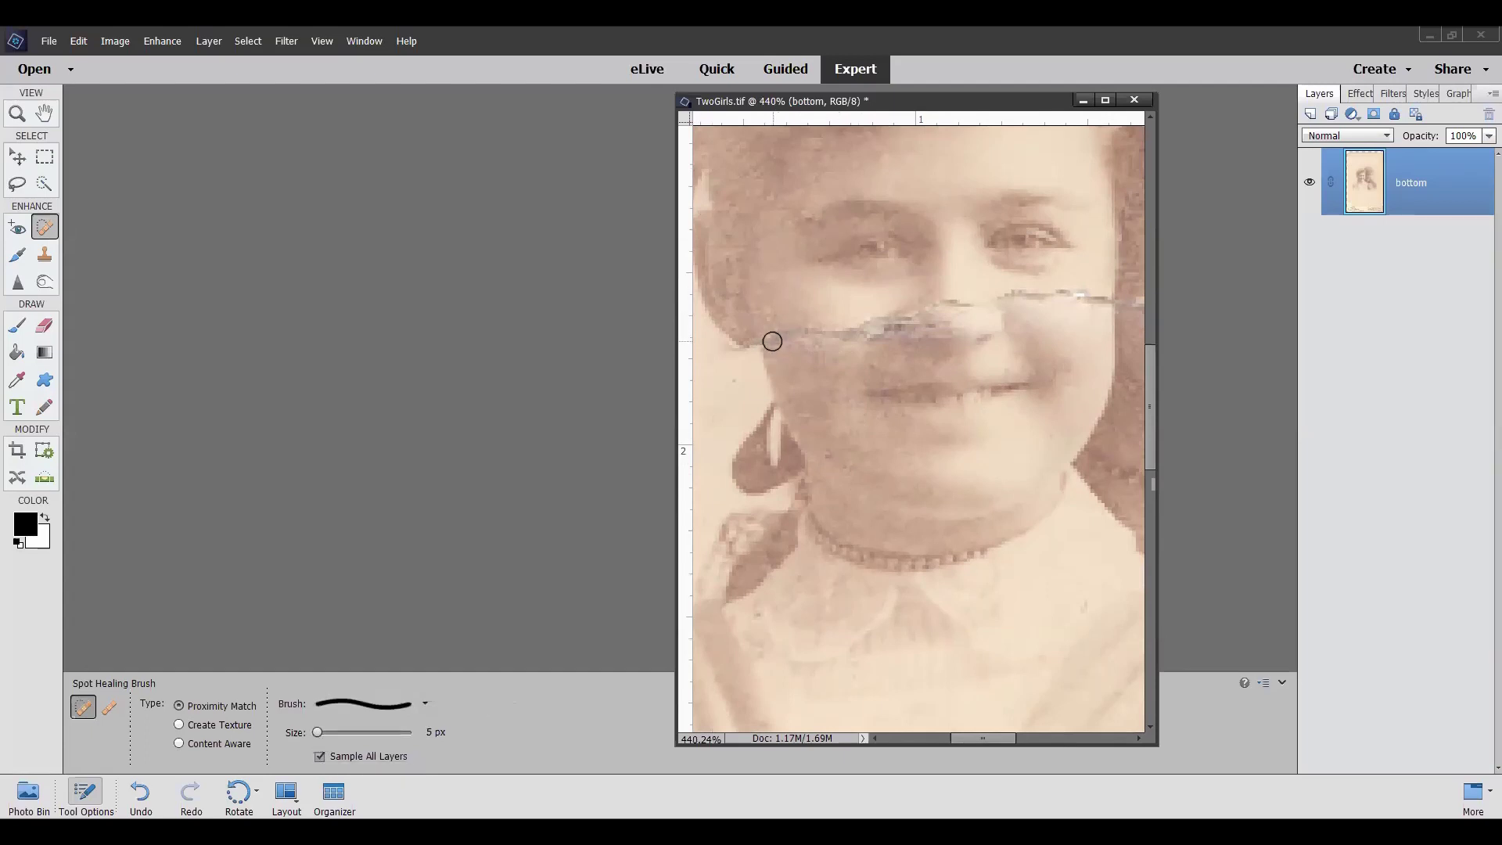
pyautogui.scroll(2, 771, 347)
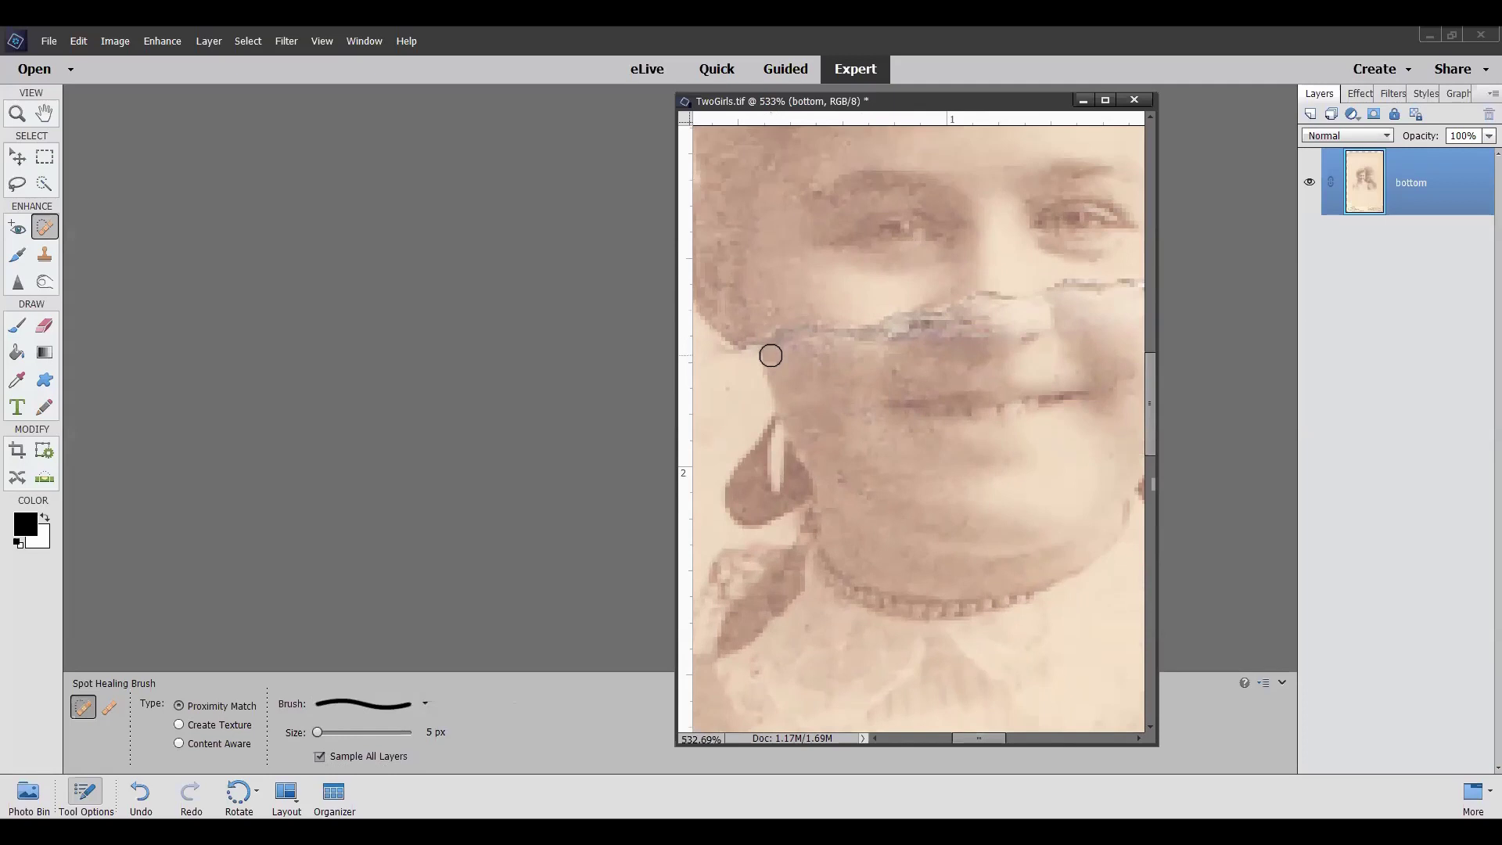
pyautogui.click(772, 341)
pyautogui.click(772, 341)
pyautogui.click(780, 332)
pyautogui.click(781, 332)
pyautogui.click(785, 332)
pyautogui.click(797, 330)
pyautogui.click(811, 331)
pyautogui.click(819, 331)
pyautogui.click(821, 330)
pyautogui.click(819, 330)
pyautogui.click(844, 334)
pyautogui.click(847, 335)
pyautogui.click(854, 340)
pyautogui.moveTo(856, 341); pyautogui.dragTo(826, 339)
pyautogui.click(779, 350)
pyautogui.click(794, 351)
# Heal the scratch running beside the nose and across the cheek
pyautogui.moveTo(966, 738); pyautogui.dragTo(984, 737)
pyautogui.click(949, 285)
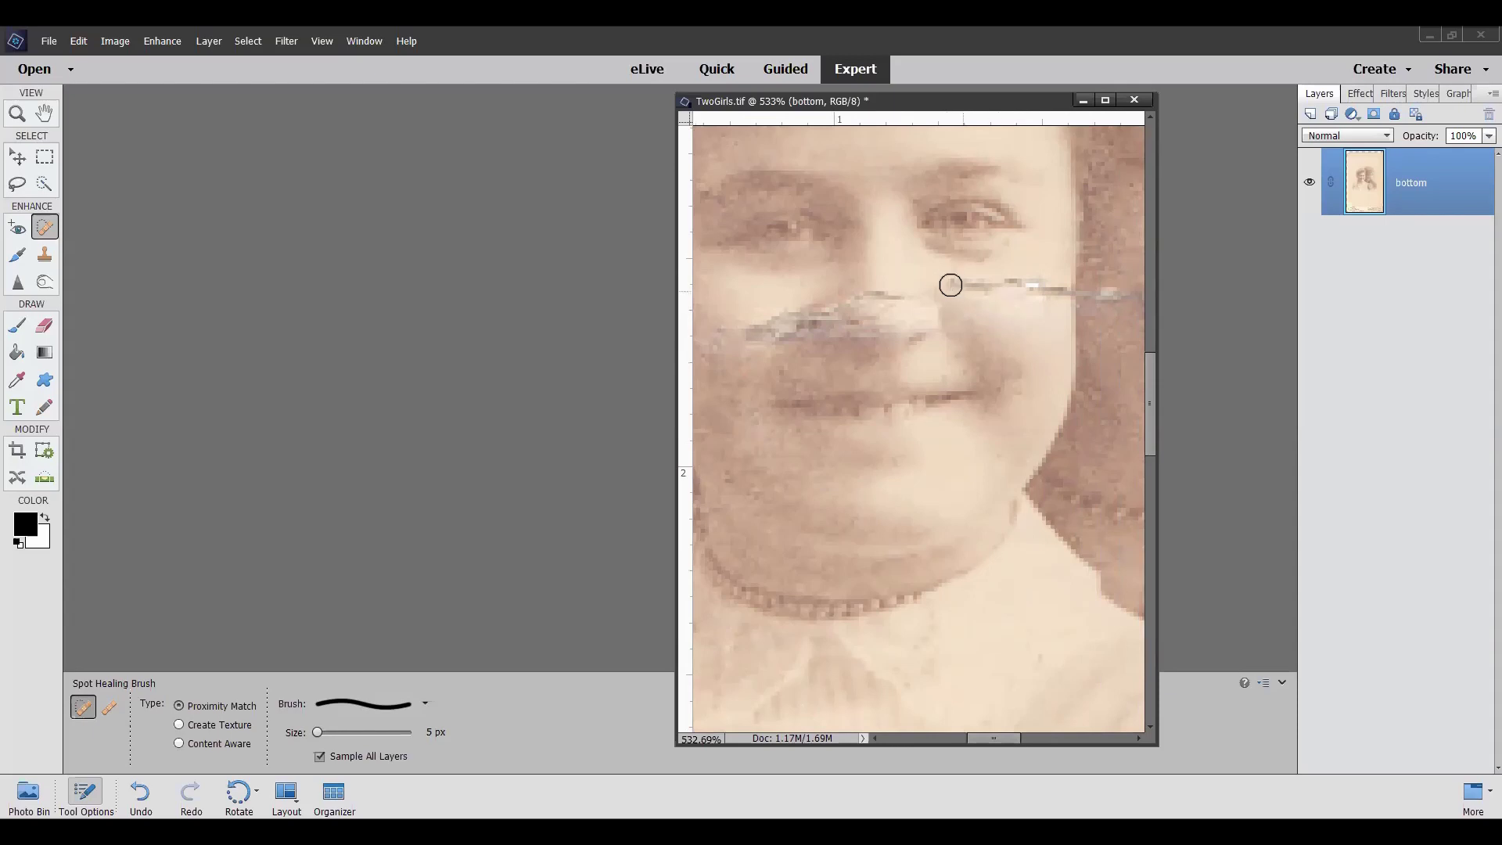
pyautogui.click(959, 281)
pyautogui.click(974, 287)
pyautogui.click(974, 291)
pyautogui.click(1042, 288)
pyautogui.click(1032, 288)
pyautogui.click(1055, 293)
pyautogui.click(1015, 282)
pyautogui.click(993, 288)
pyautogui.click(982, 289)
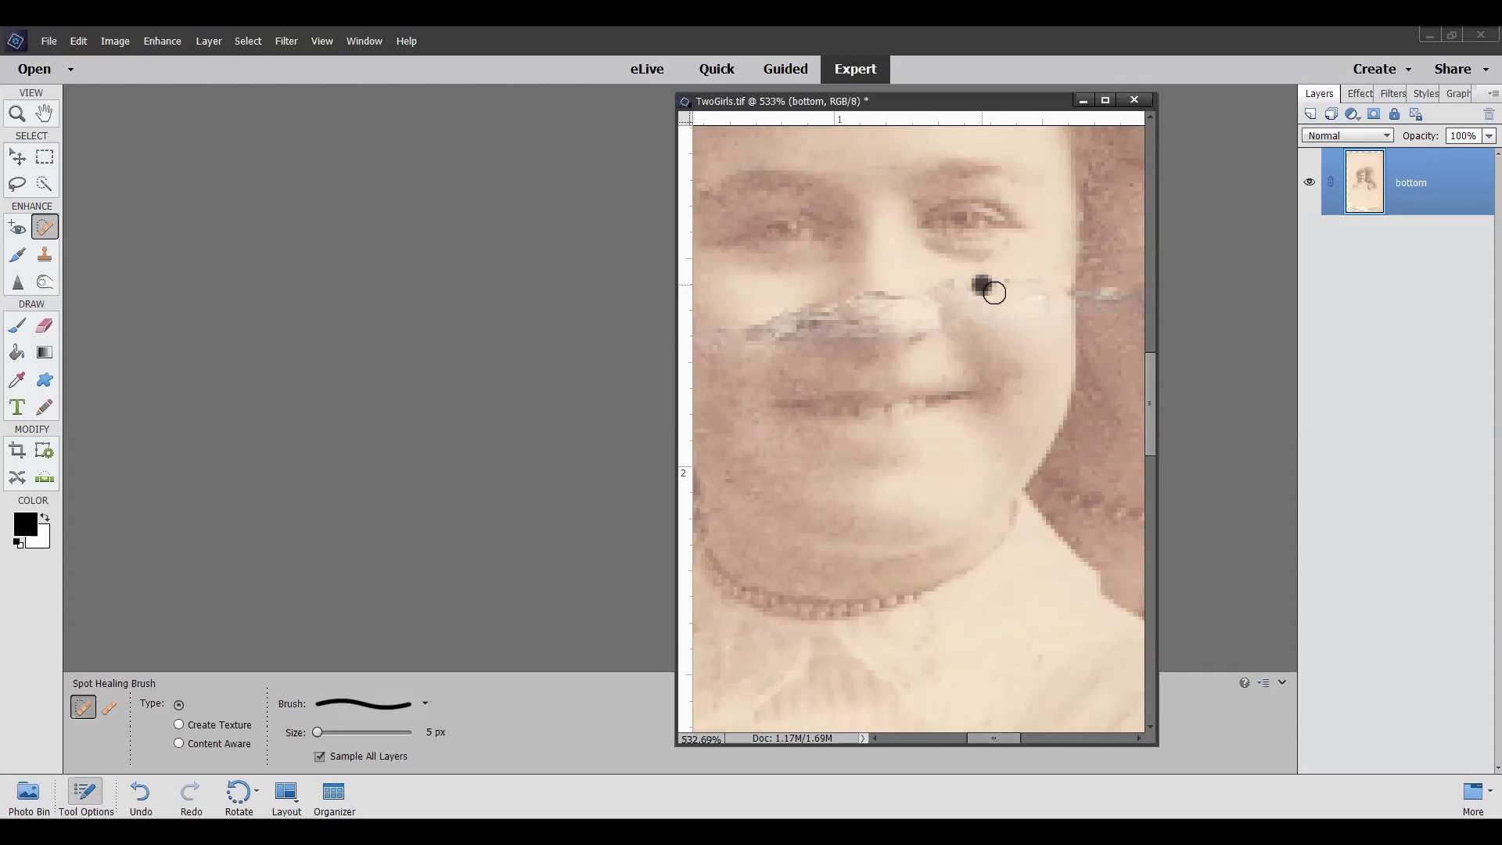
pyautogui.click(992, 289)
pyautogui.click(972, 292)
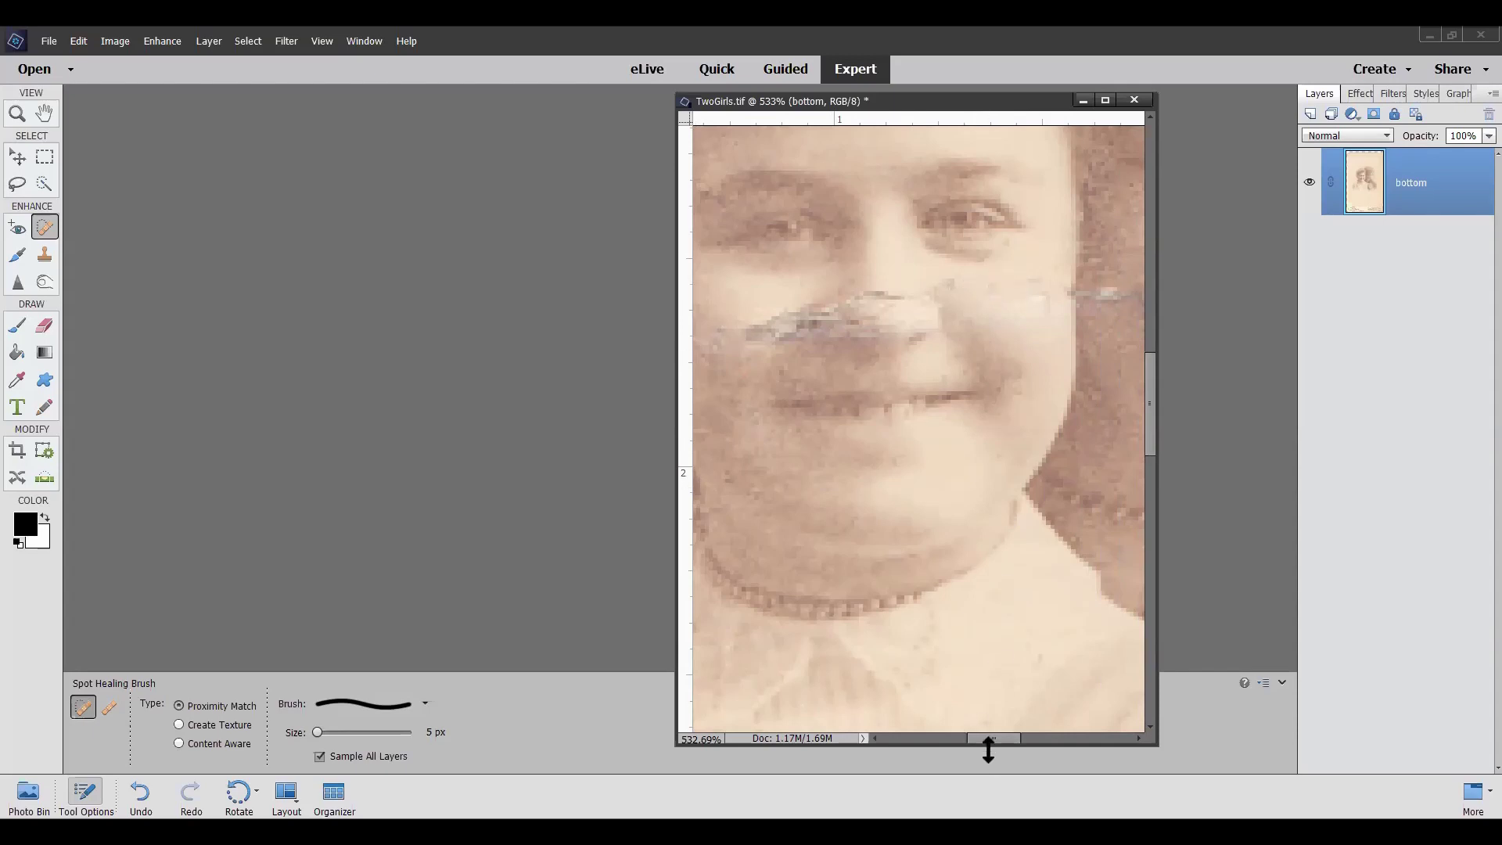
pyautogui.moveTo(993, 738); pyautogui.dragTo(1017, 738)
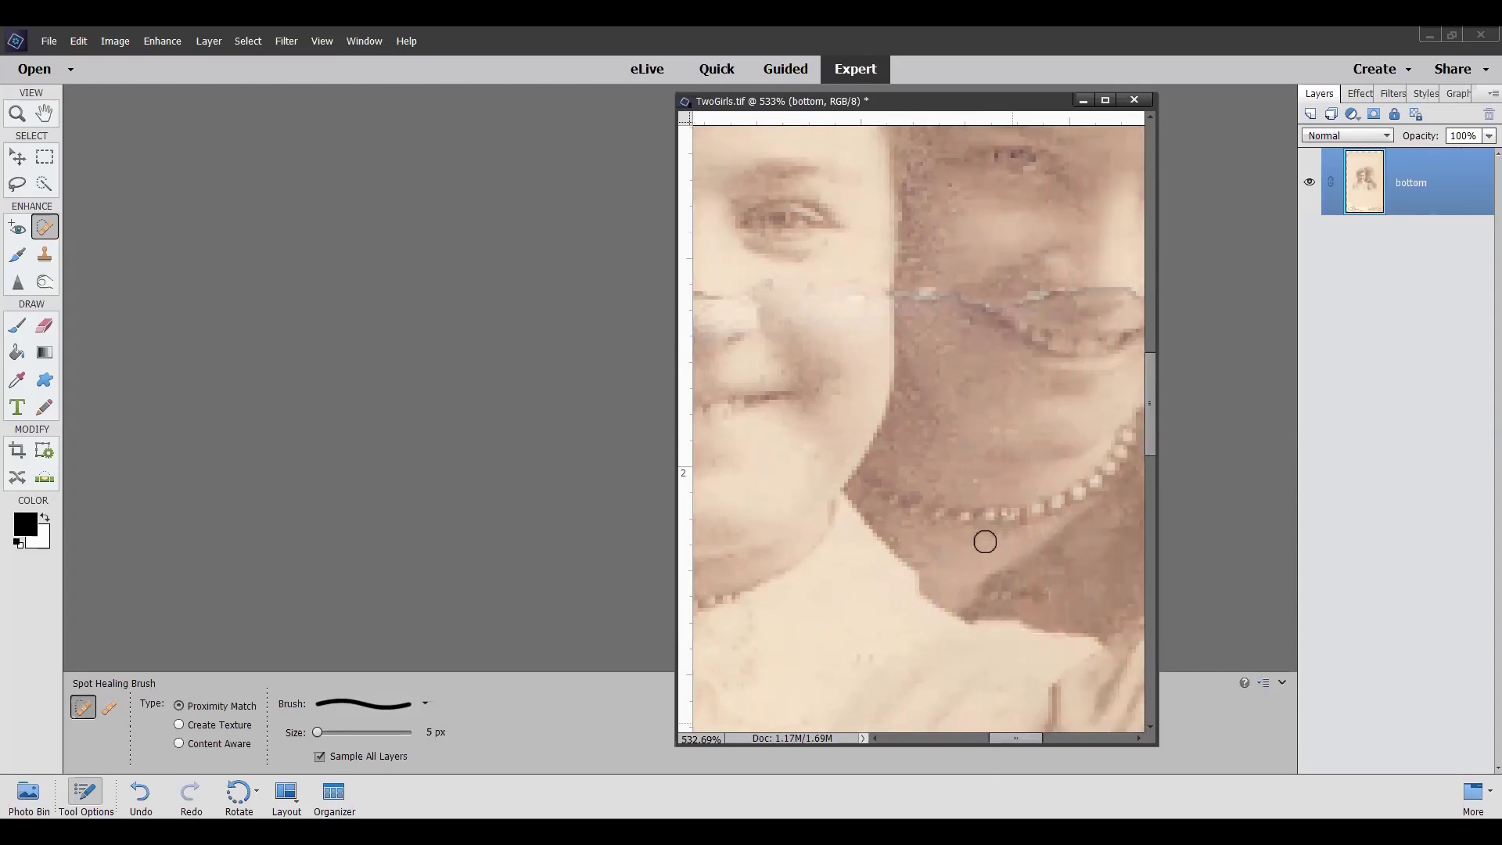
# Spot-heal the scratch across the second girl's cheek with a few dabs
pyautogui.click(906, 295)
pyautogui.click(915, 296)
pyautogui.click(924, 293)
pyautogui.click(939, 304)
pyautogui.moveTo(1012, 744); pyautogui.dragTo(1019, 735)
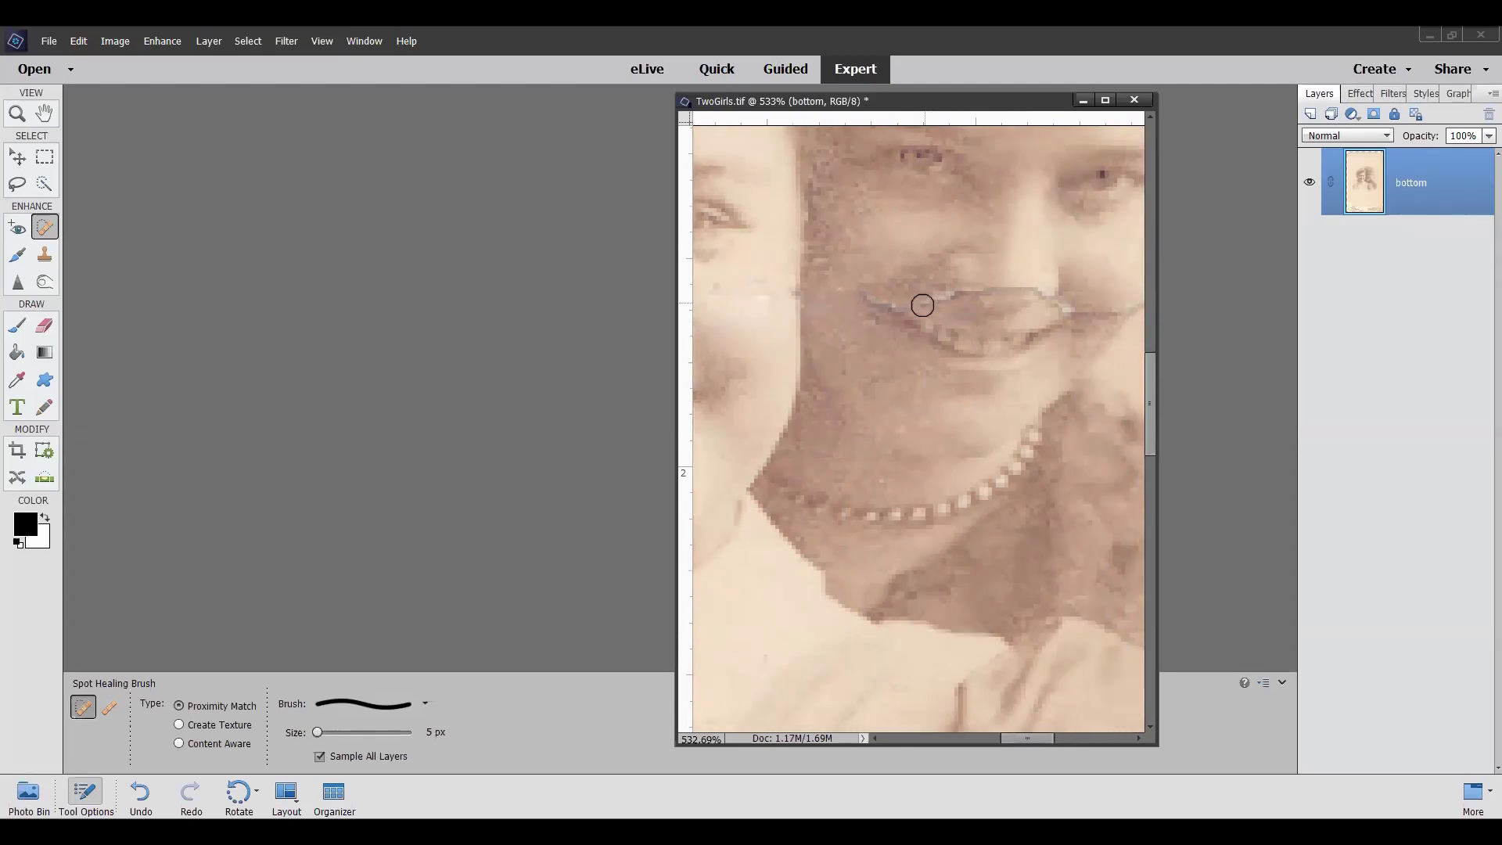
pyautogui.scroll(4, 912, 314)
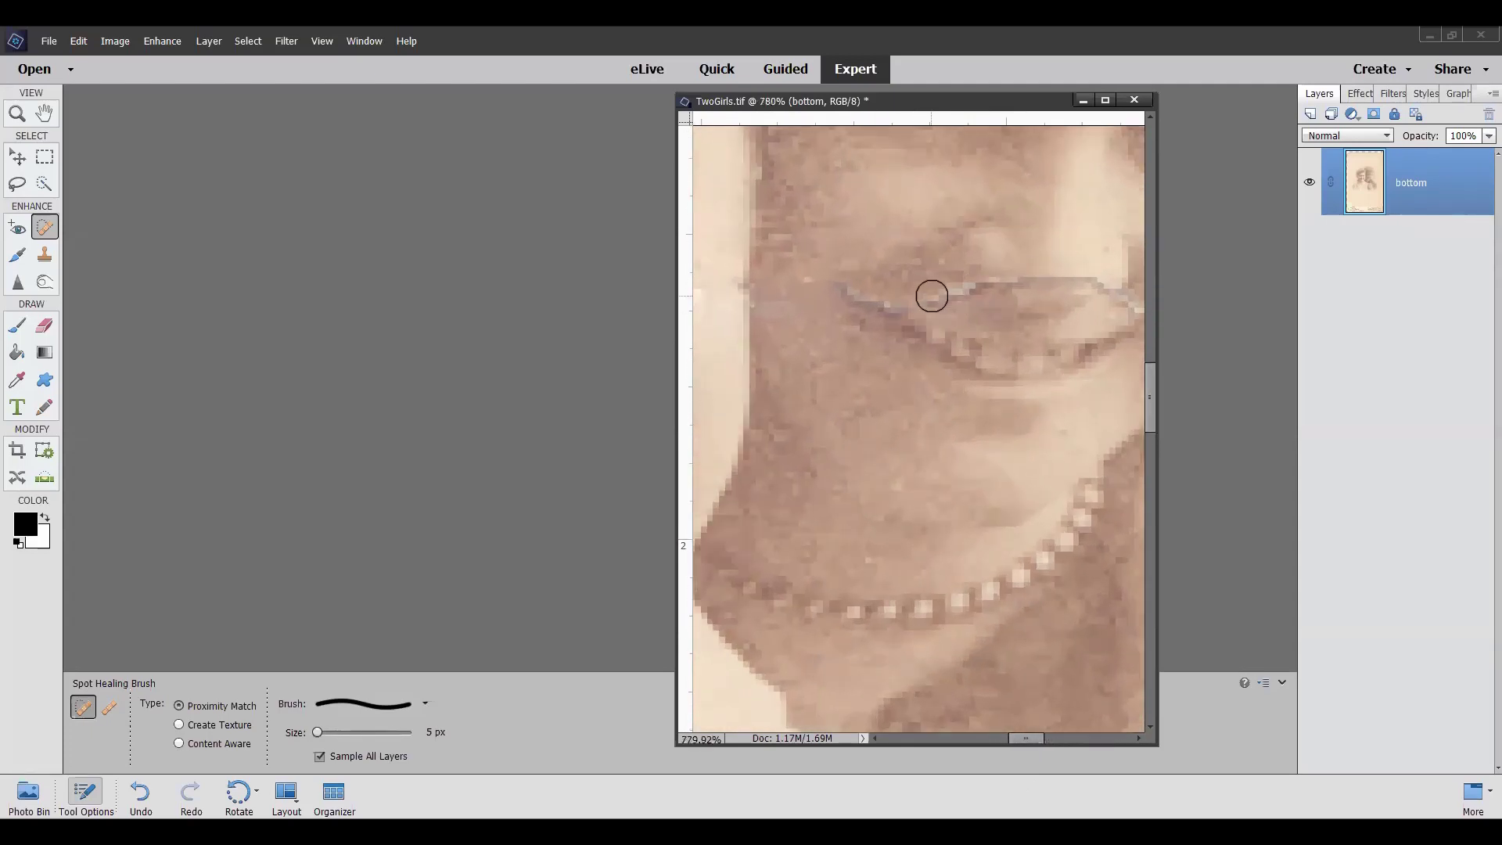
# Dab the pale scratch along the lips from the left side to the centre
pyautogui.click(925, 294)
pyautogui.click(941, 294)
pyautogui.click(947, 302)
pyautogui.moveTo(1029, 739); pyautogui.dragTo(1043, 739)
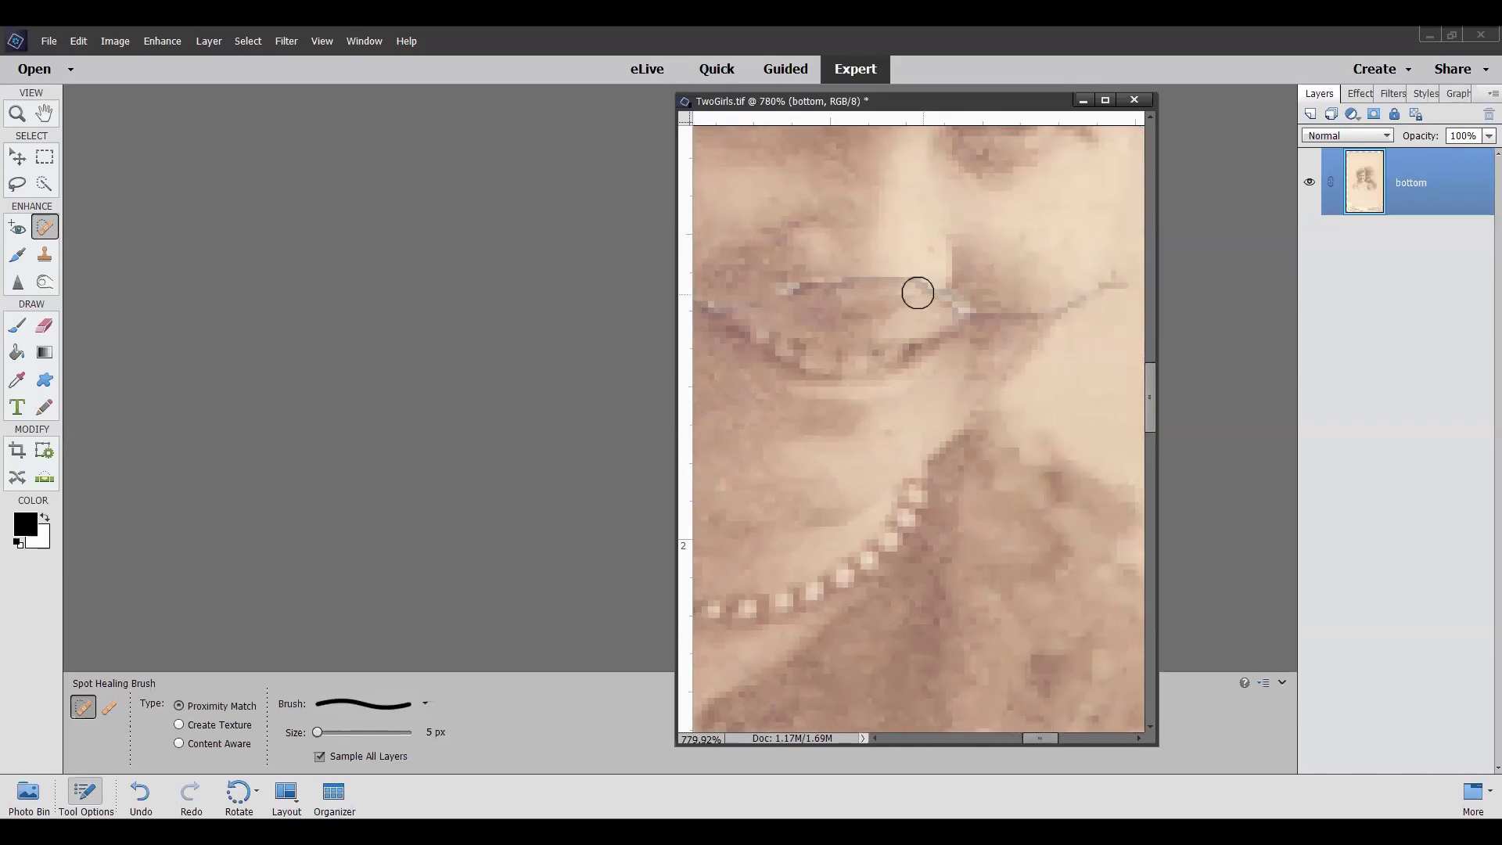
pyautogui.click(854, 284)
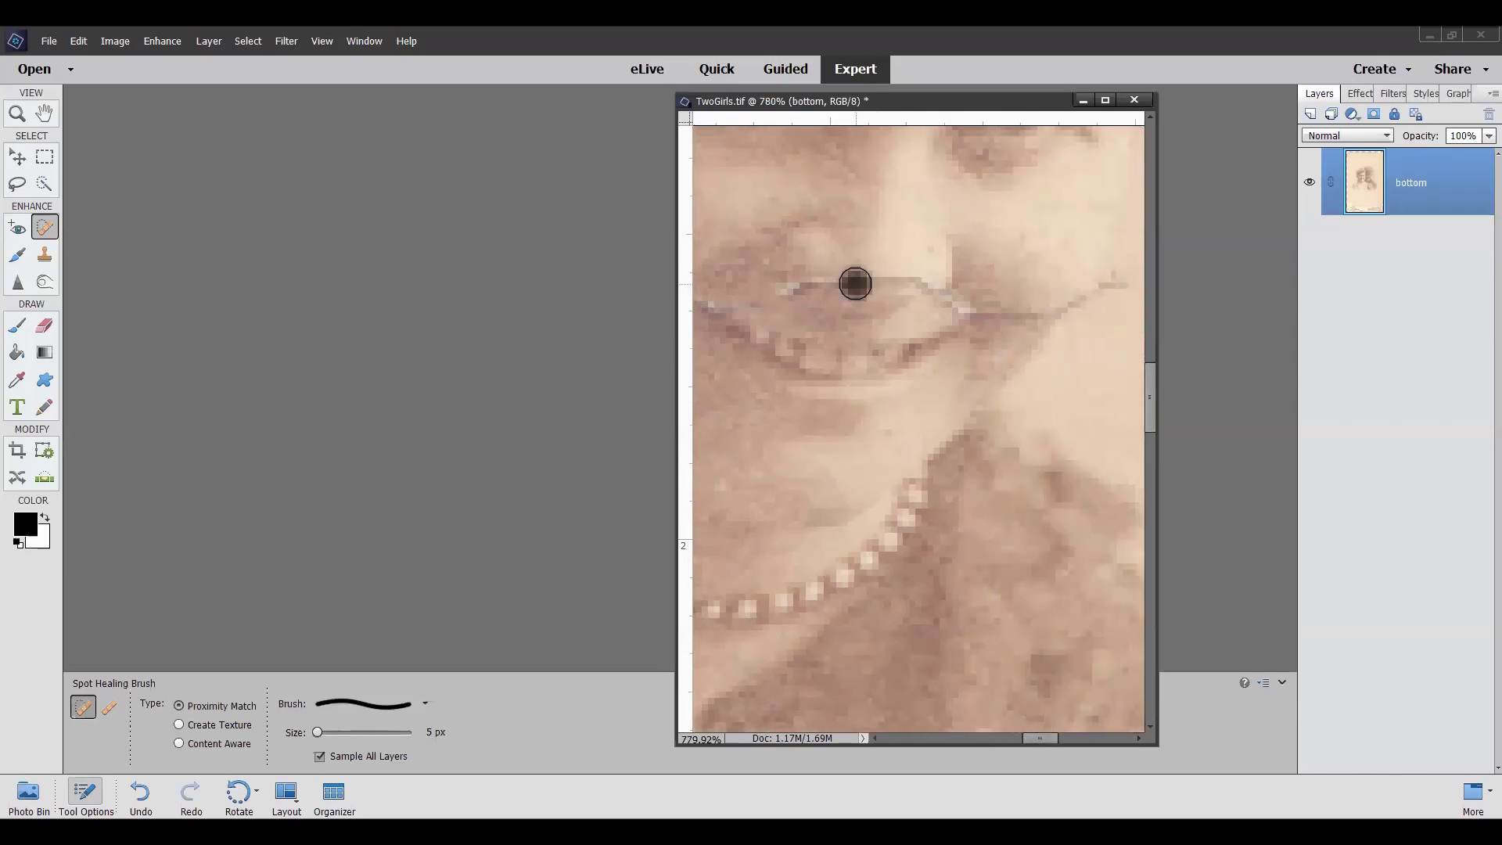
pyautogui.click(870, 283)
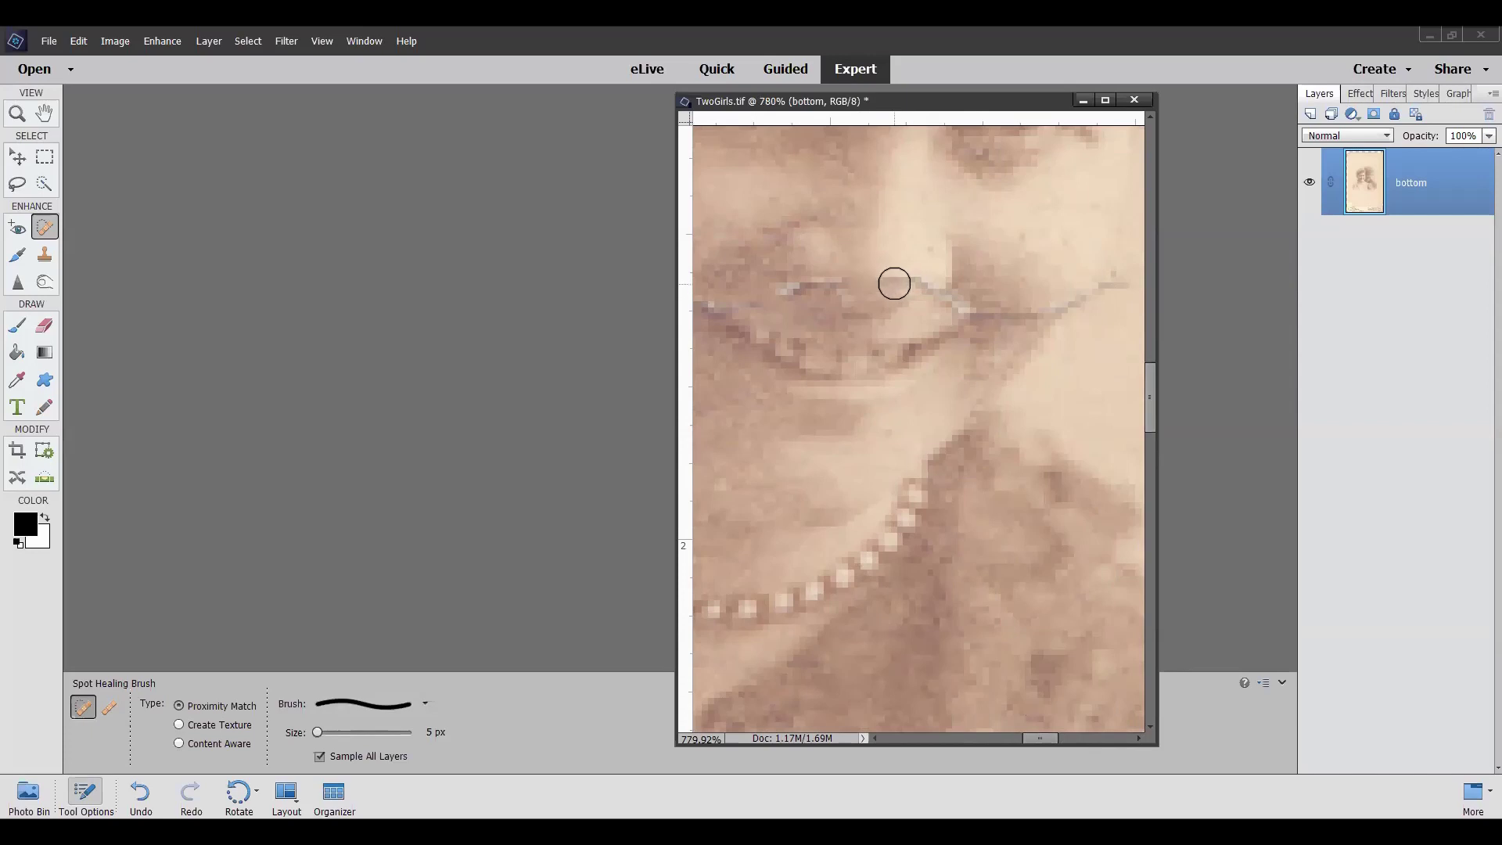
pyautogui.click(906, 278)
pyautogui.click(886, 274)
pyautogui.moveTo(1033, 736); pyautogui.dragTo(1041, 735)
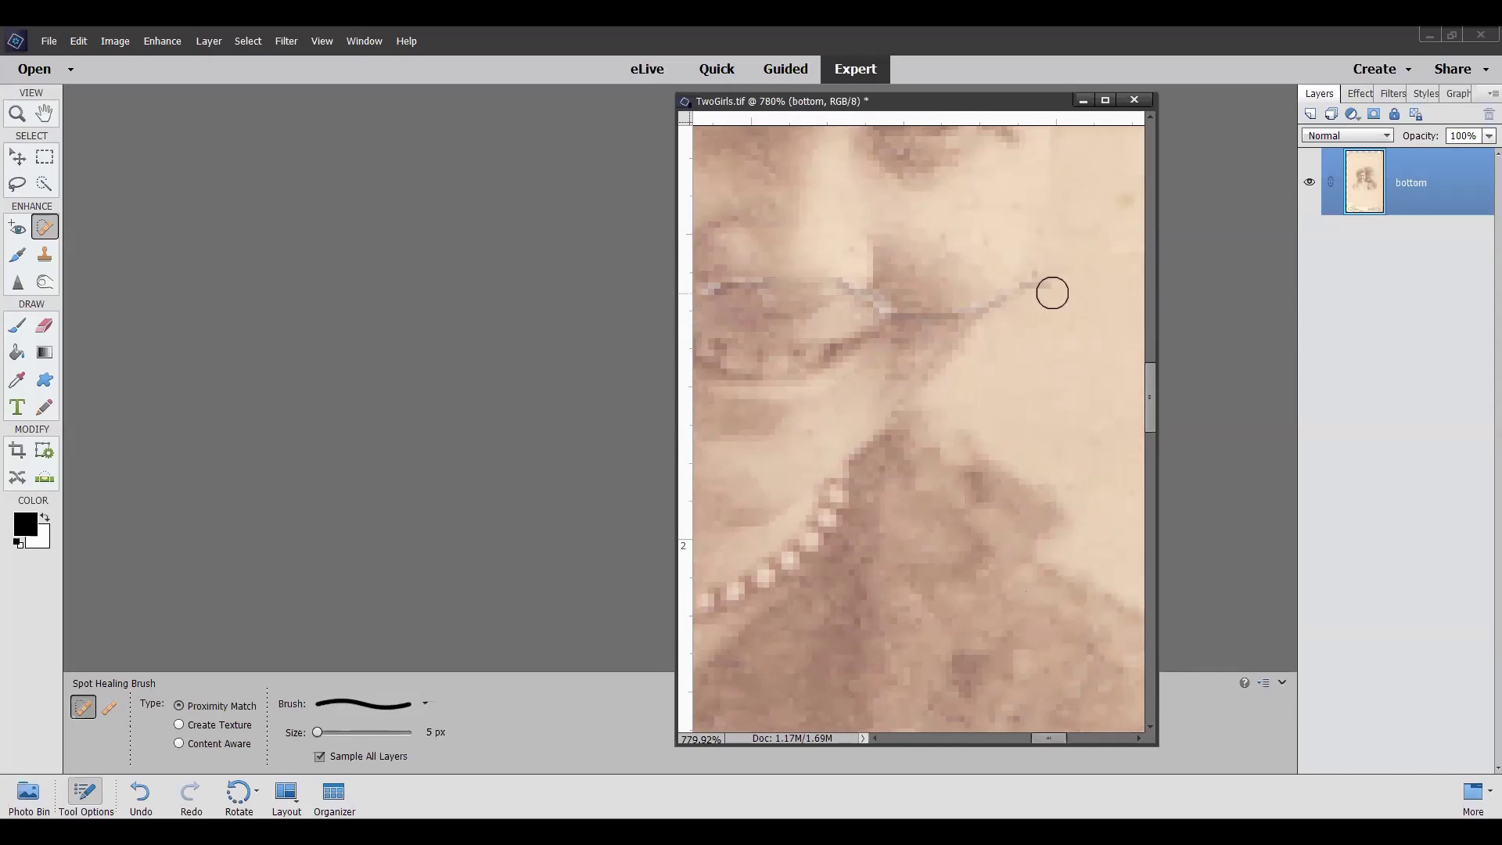
# Heal the right end of the lip scratch and the grey marks on the neighbouring cheek
pyautogui.click(1032, 288)
pyautogui.click(1032, 286)
pyautogui.click(1015, 295)
pyautogui.click(1002, 312)
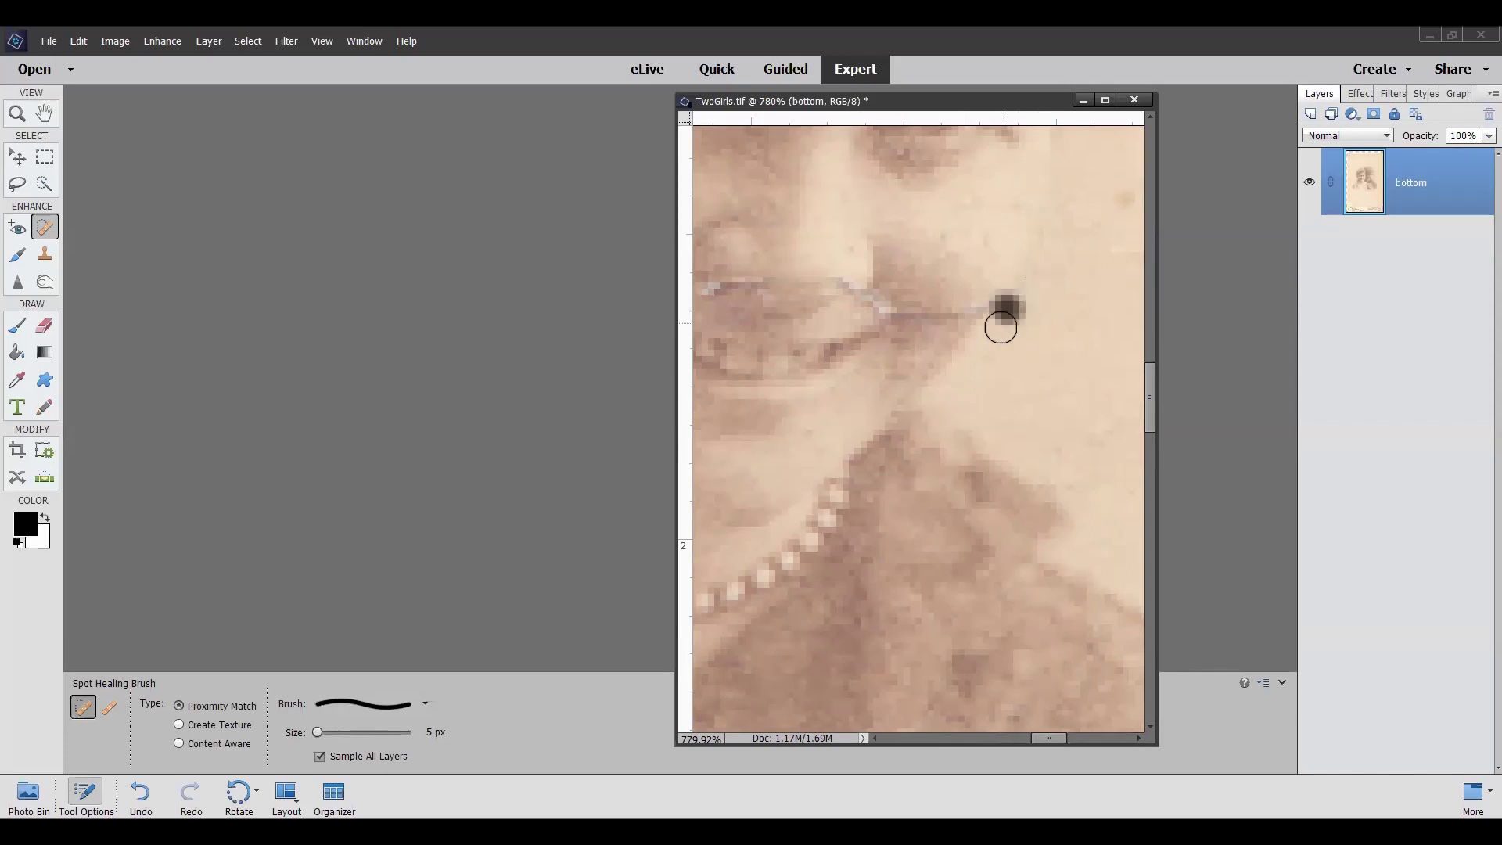
pyautogui.click(1012, 313)
pyautogui.click(1035, 289)
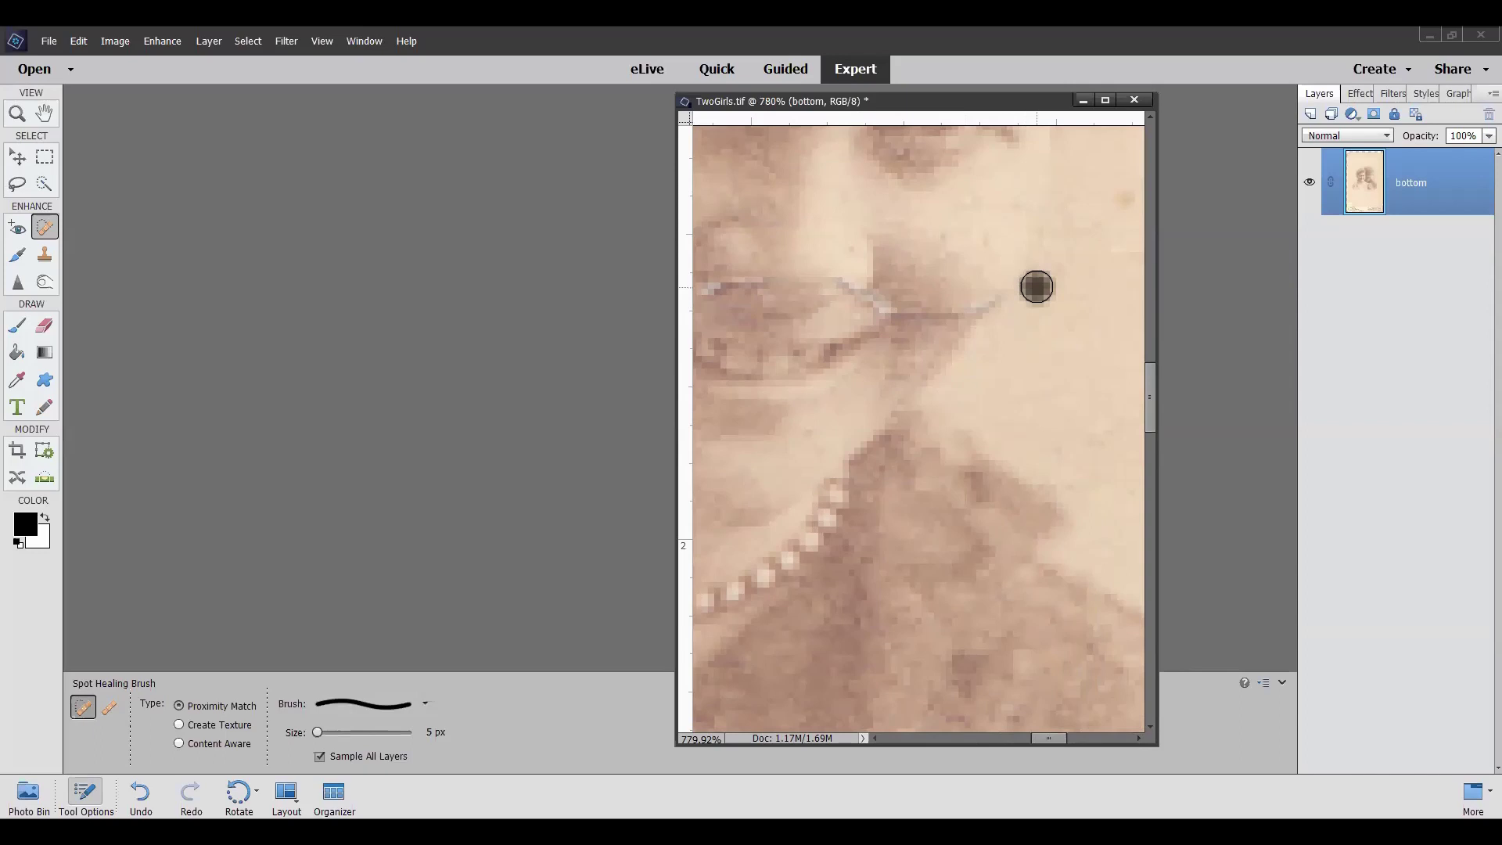
pyautogui.click(908, 314)
pyautogui.click(908, 314)
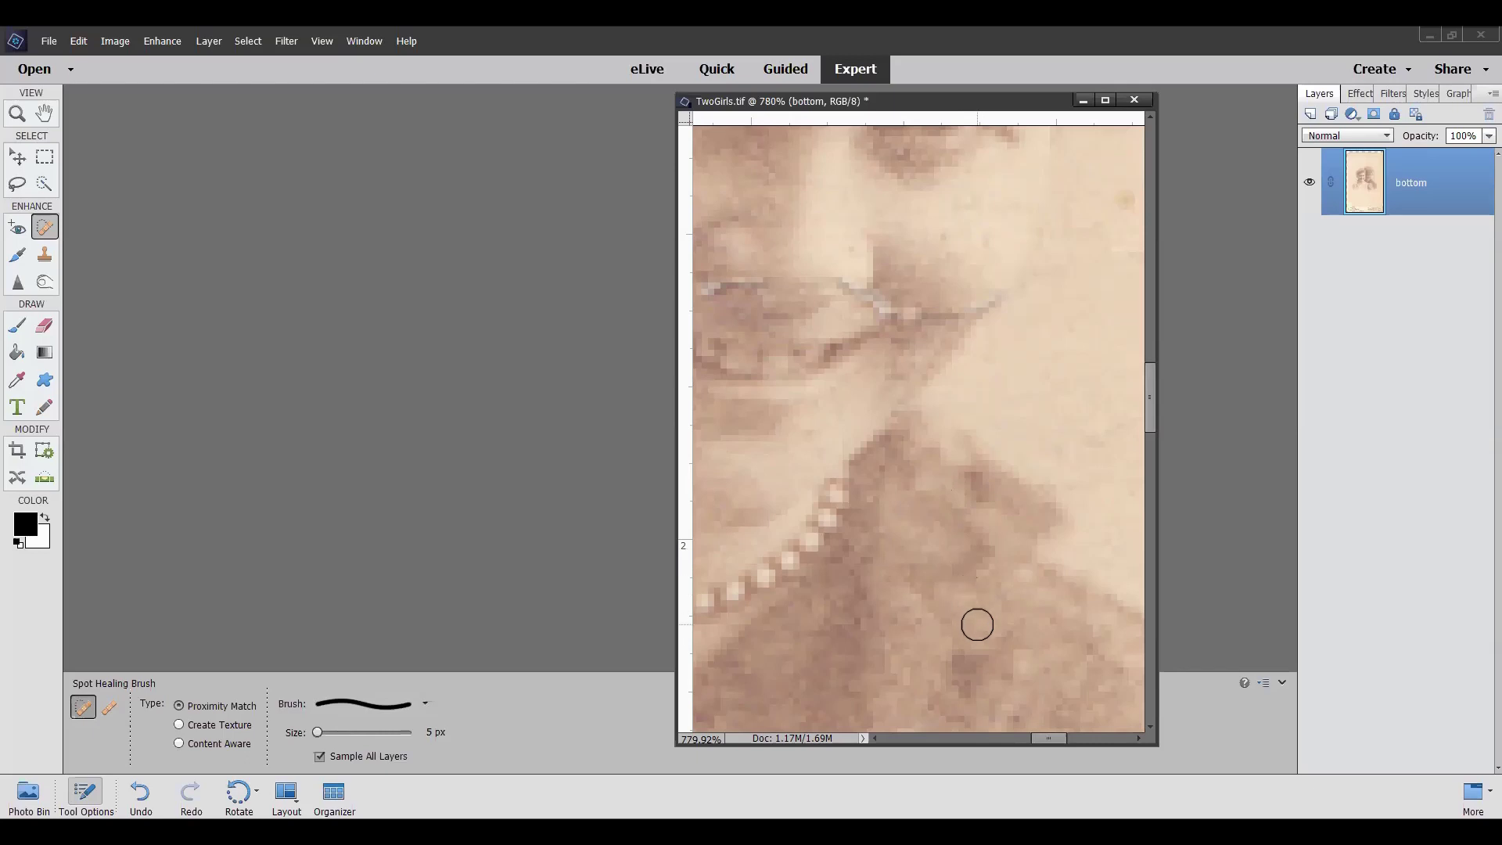
# Undo the last dab, sample skin near the nose with the Healing Brush, then return to Spot Healing
pyautogui.hotkey('ctrl', 'z')
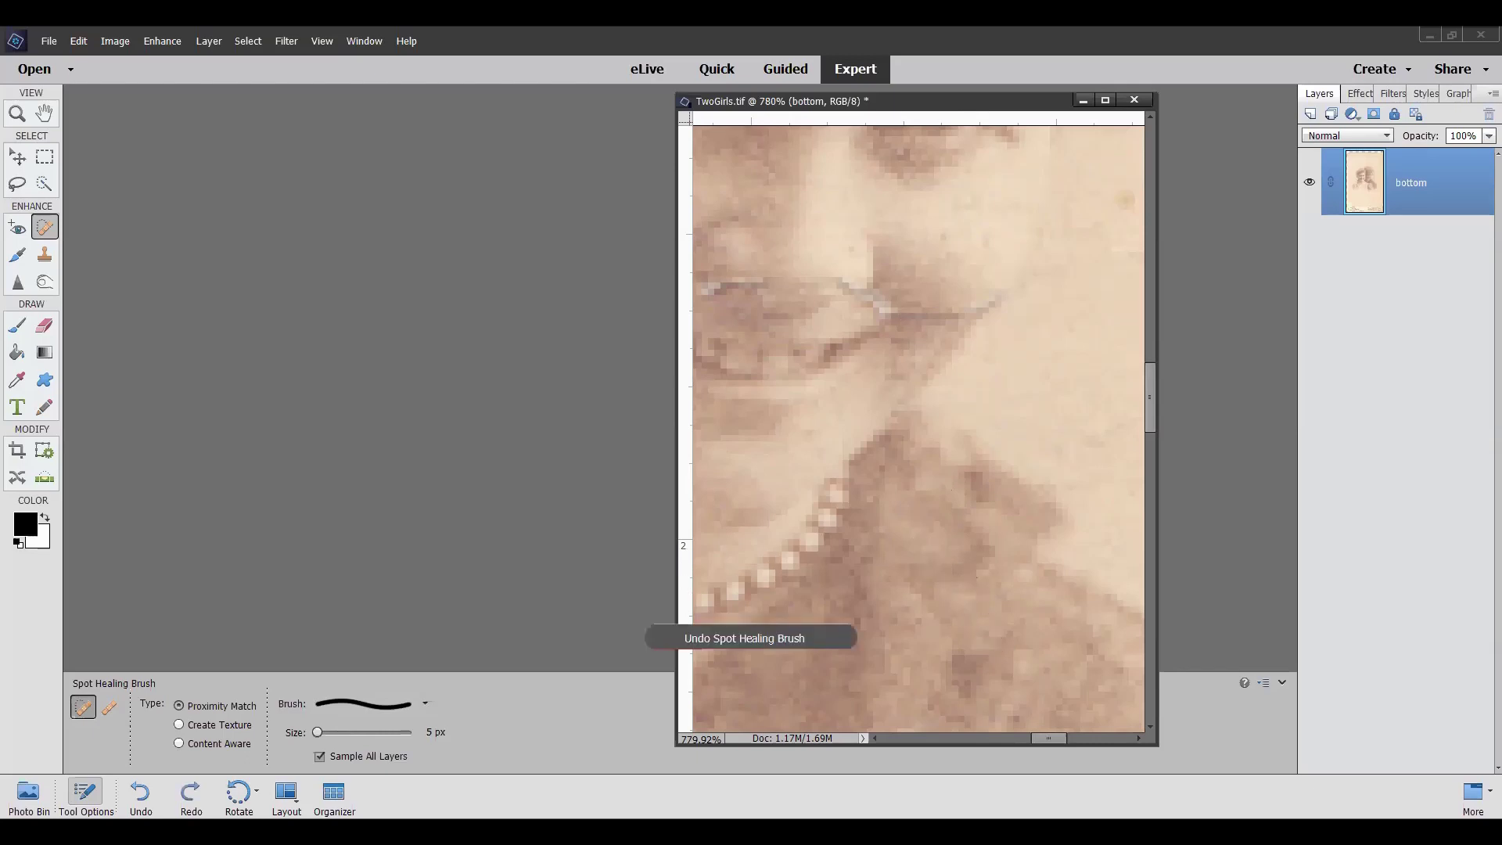
pyautogui.click(109, 706)
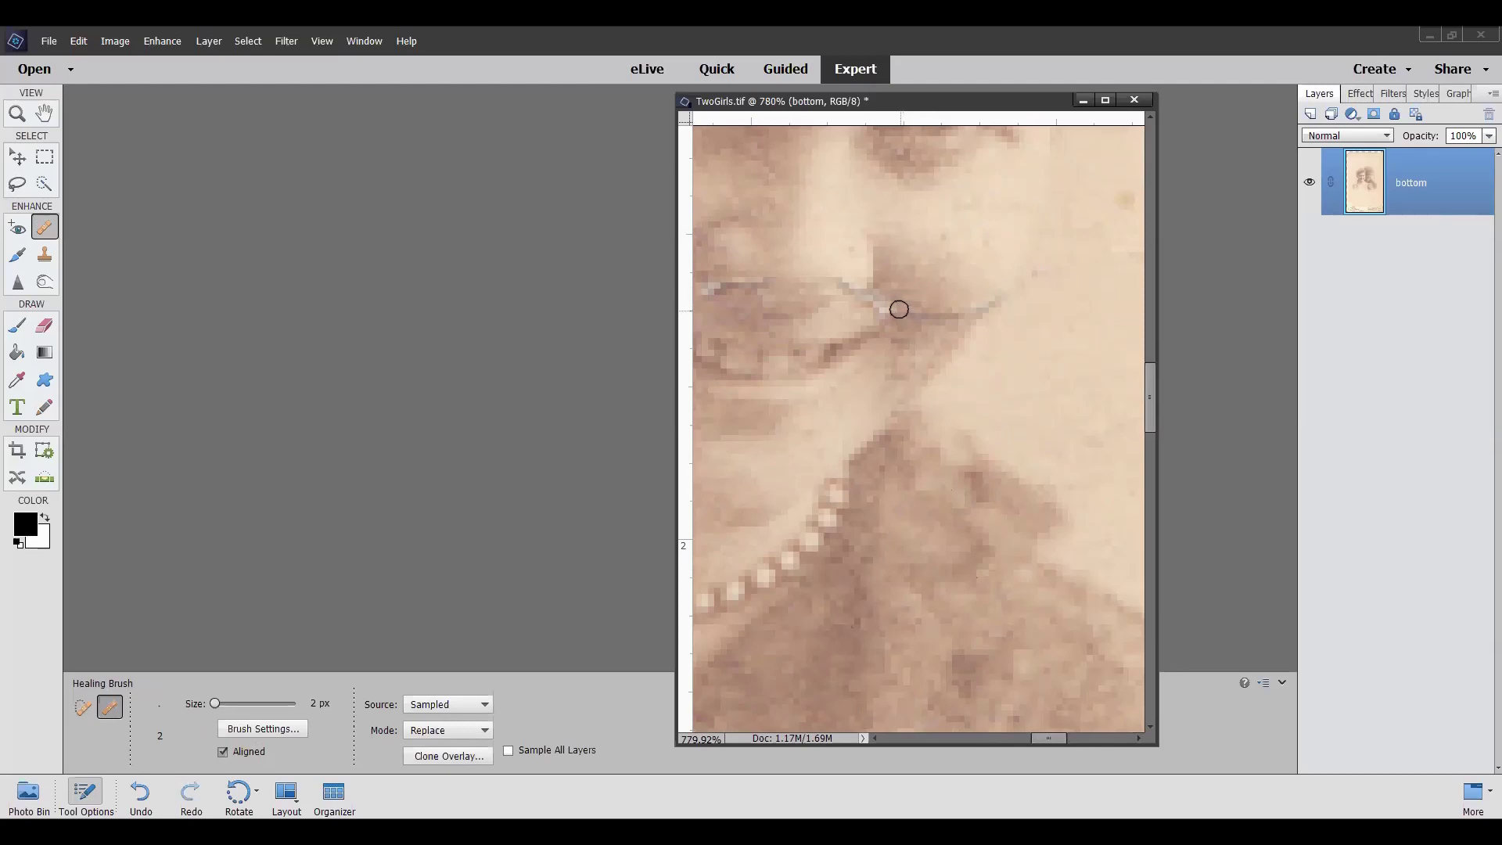
pyautogui.keyDown('alt'); pyautogui.click(915, 301); pyautogui.keyUp('alt')
pyautogui.keyDown('alt'); pyautogui.click(913, 319); pyautogui.keyUp('alt')
pyautogui.keyDown('alt'); pyautogui.click(928, 307); pyautogui.keyUp('alt')
pyautogui.keyDown('alt'); pyautogui.click(942, 302); pyautogui.keyUp('alt')
pyautogui.moveTo(1050, 743)
pyautogui.mouseDown()
pyautogui.moveTo(985, 755)
pyautogui.moveTo(1034, 743)
pyautogui.mouseUp()
pyautogui.press('j')
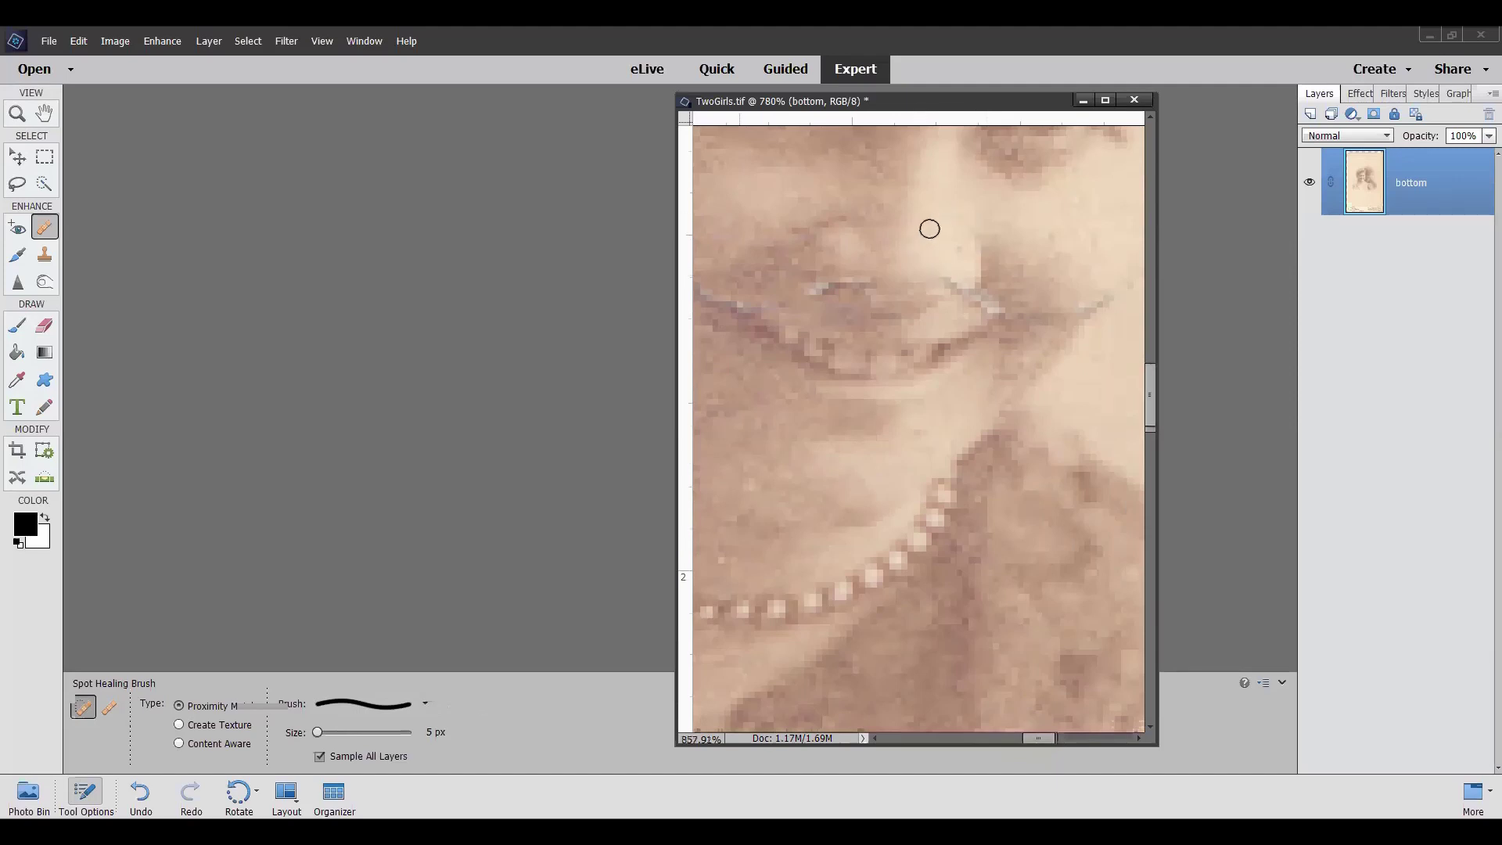
# Zoom out from about 858% to 301% so both faces and the lip scratch show
pyautogui.scroll(2, 923, 239)
pyautogui.scroll(-1, 929, 232)
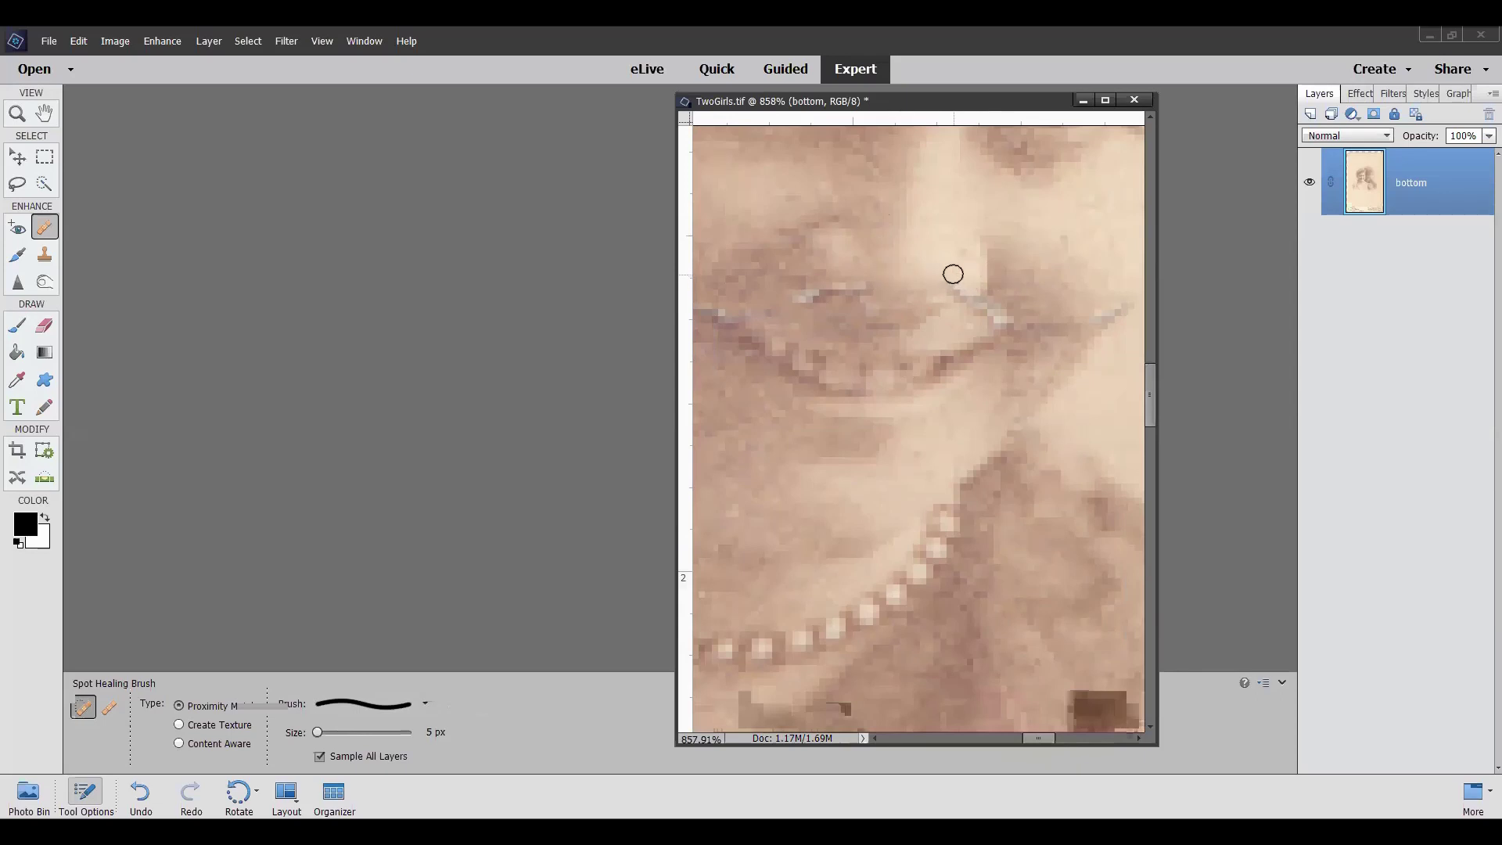
pyautogui.scroll(-5, 929, 270)
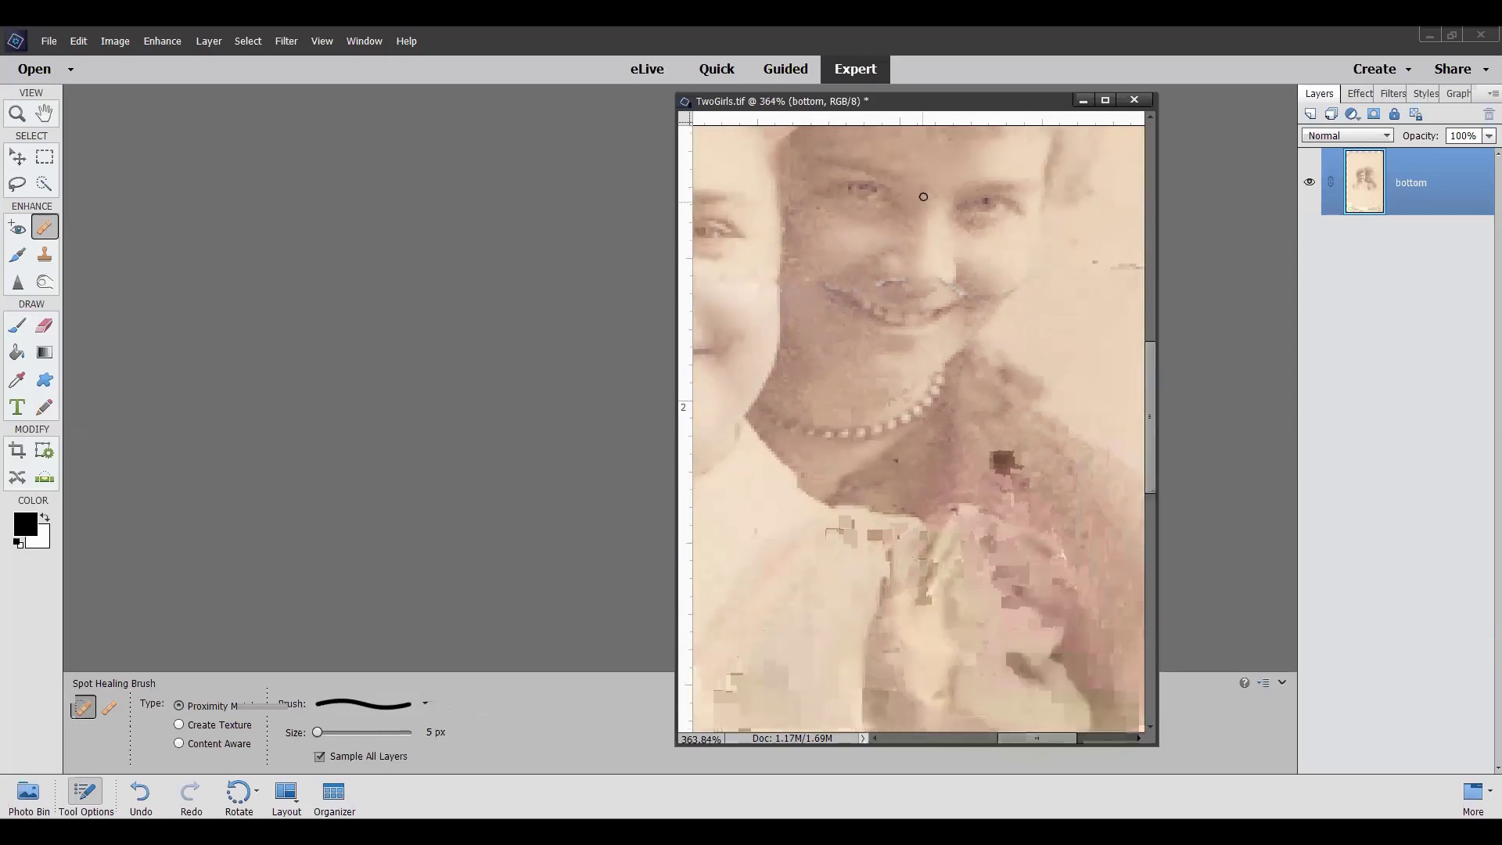
pyautogui.scroll(-2, 923, 196)
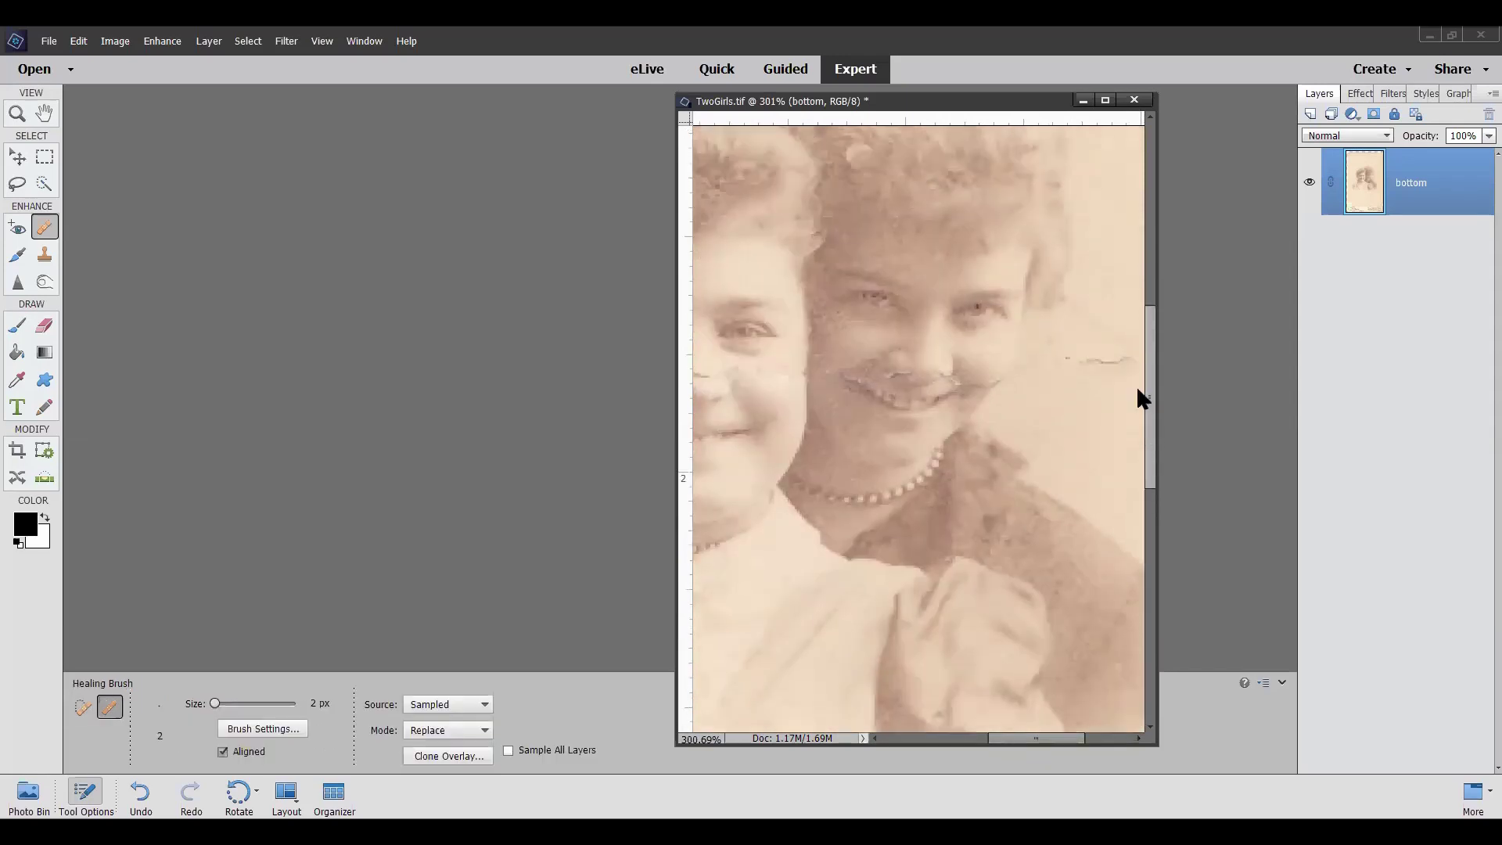
pyautogui.scroll(2, 1131, 387)
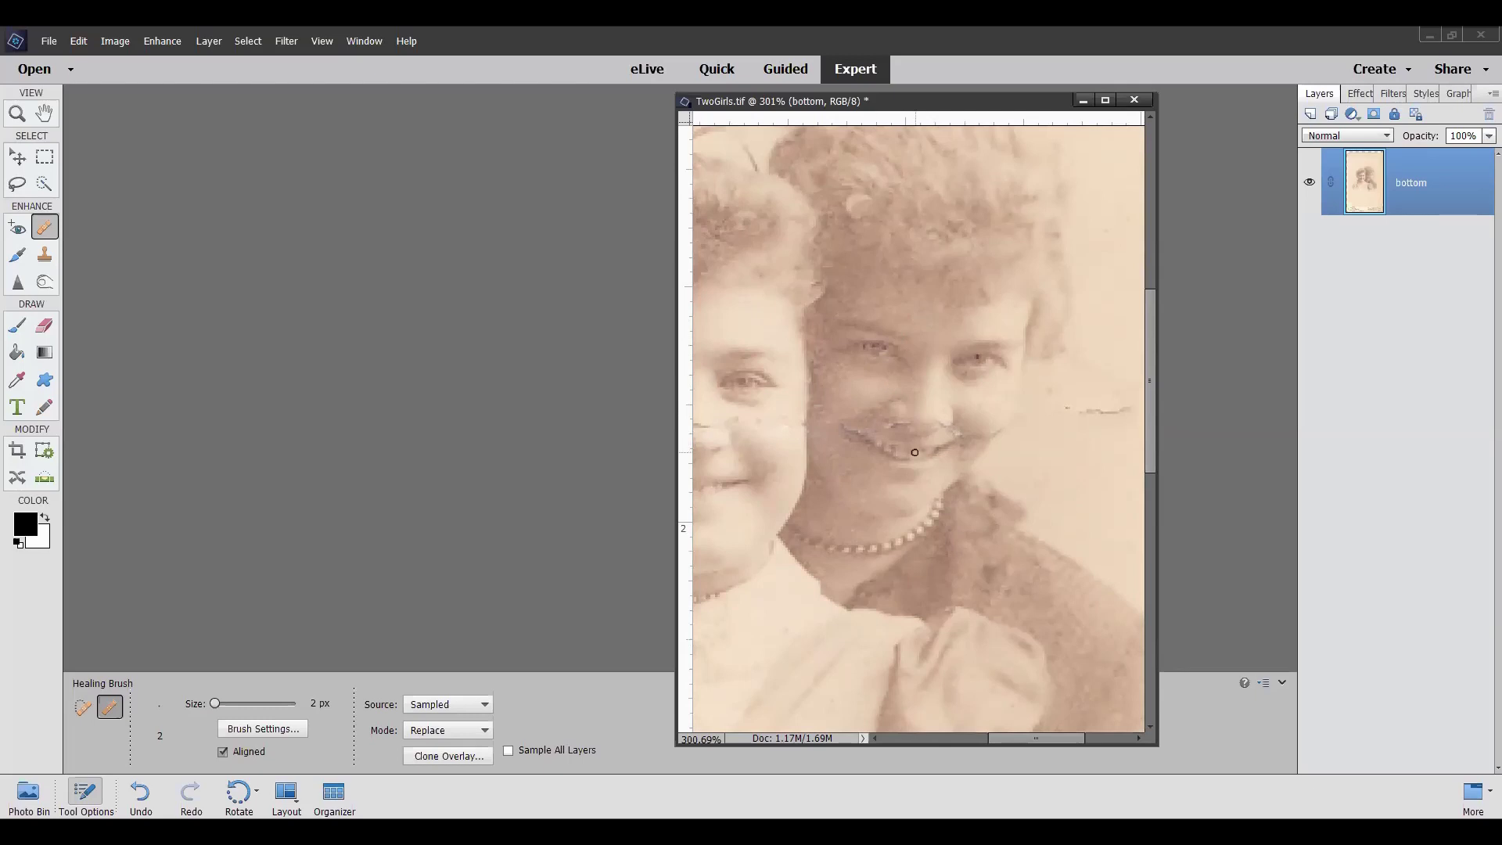
# At about 1140% zoom, brush over the pale specks at the lip corner, then zoom back to 440%
pyautogui.scroll(5, 924, 437)
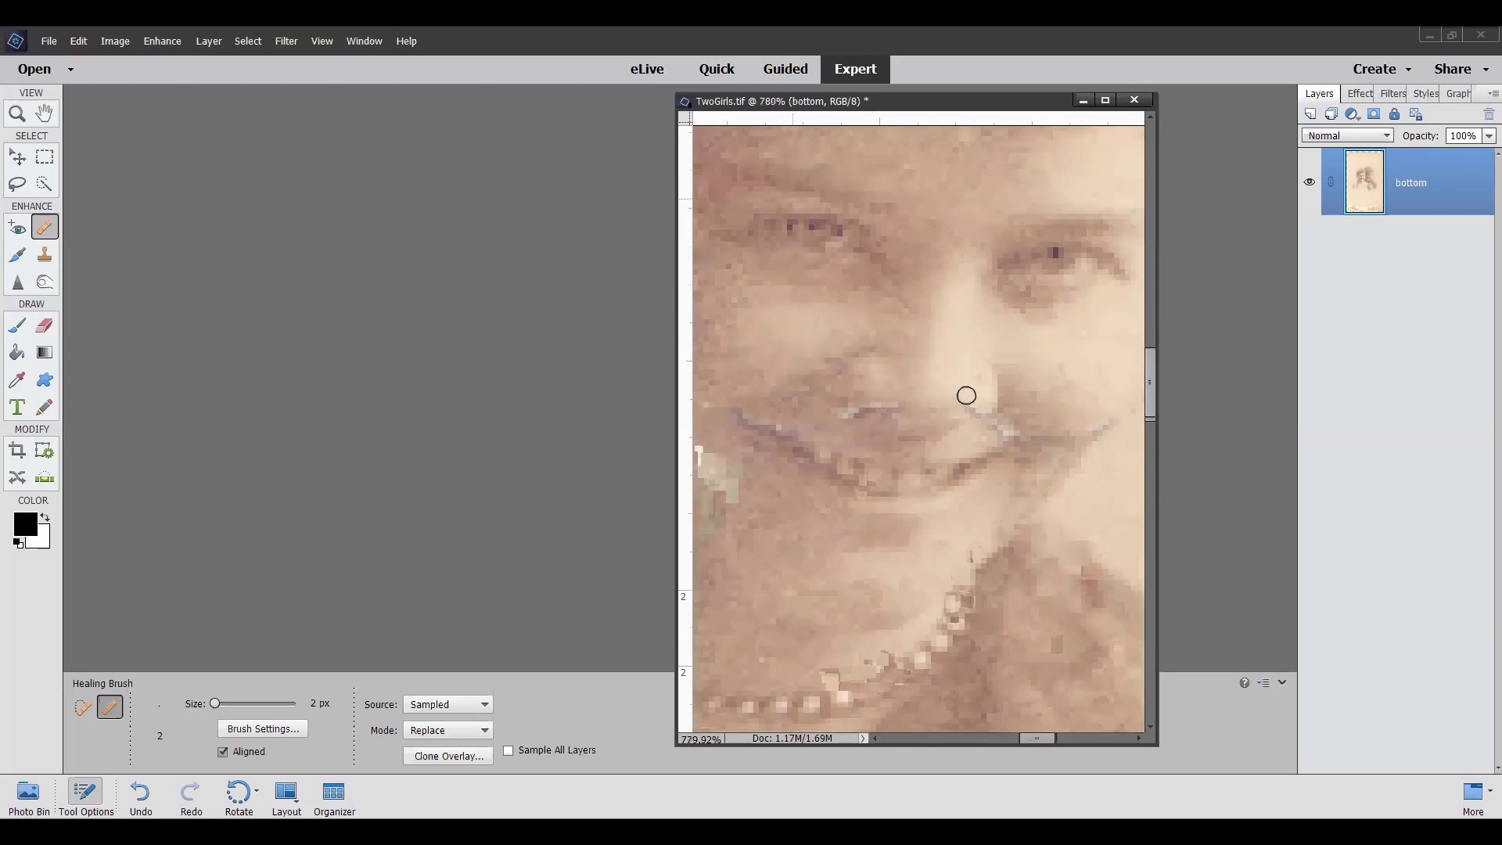
pyautogui.scroll(3, 972, 402)
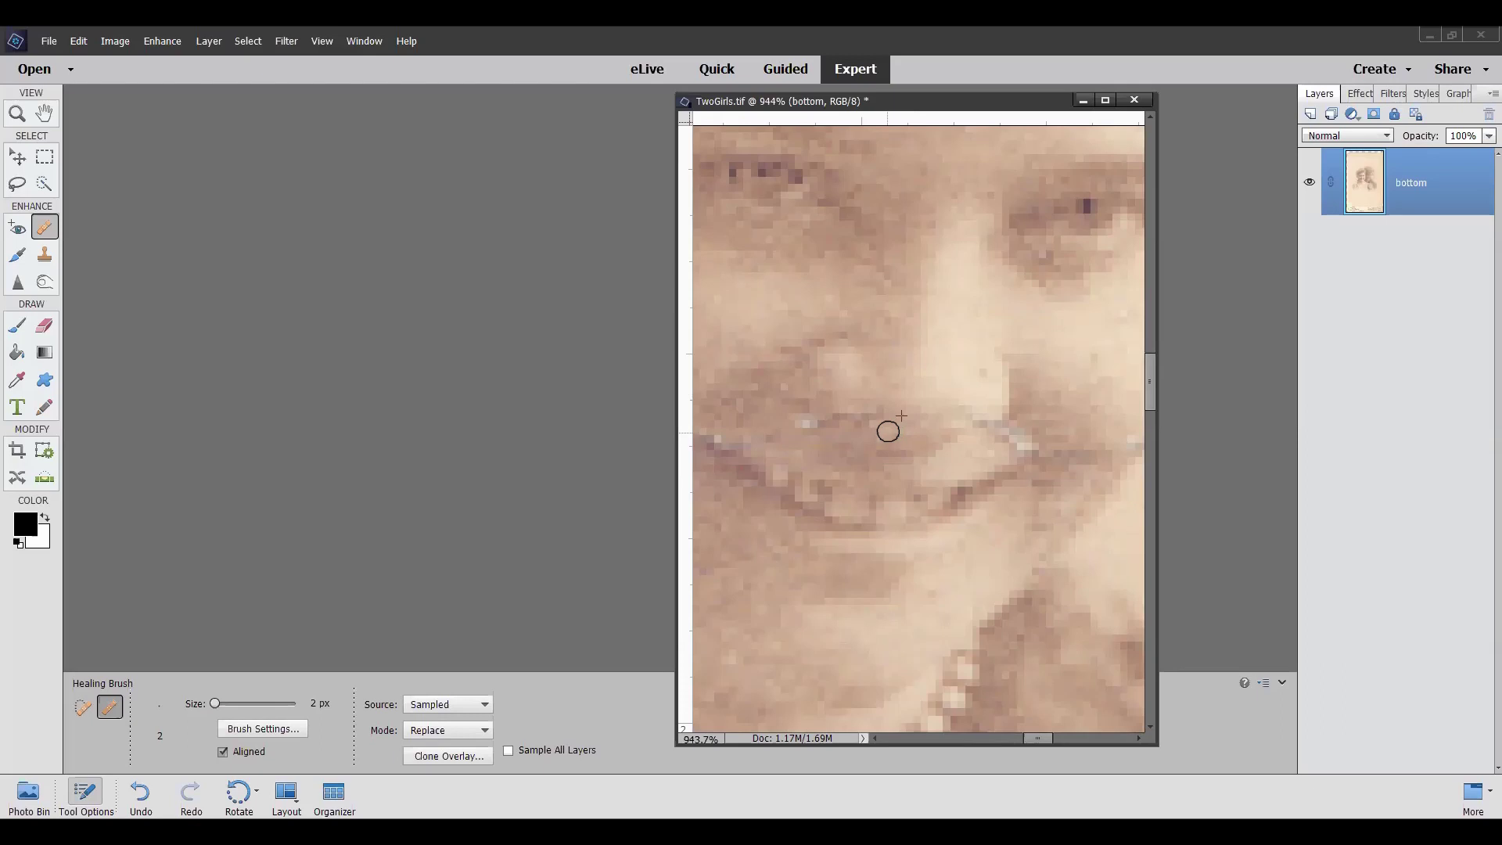
pyautogui.scroll(2, 799, 442)
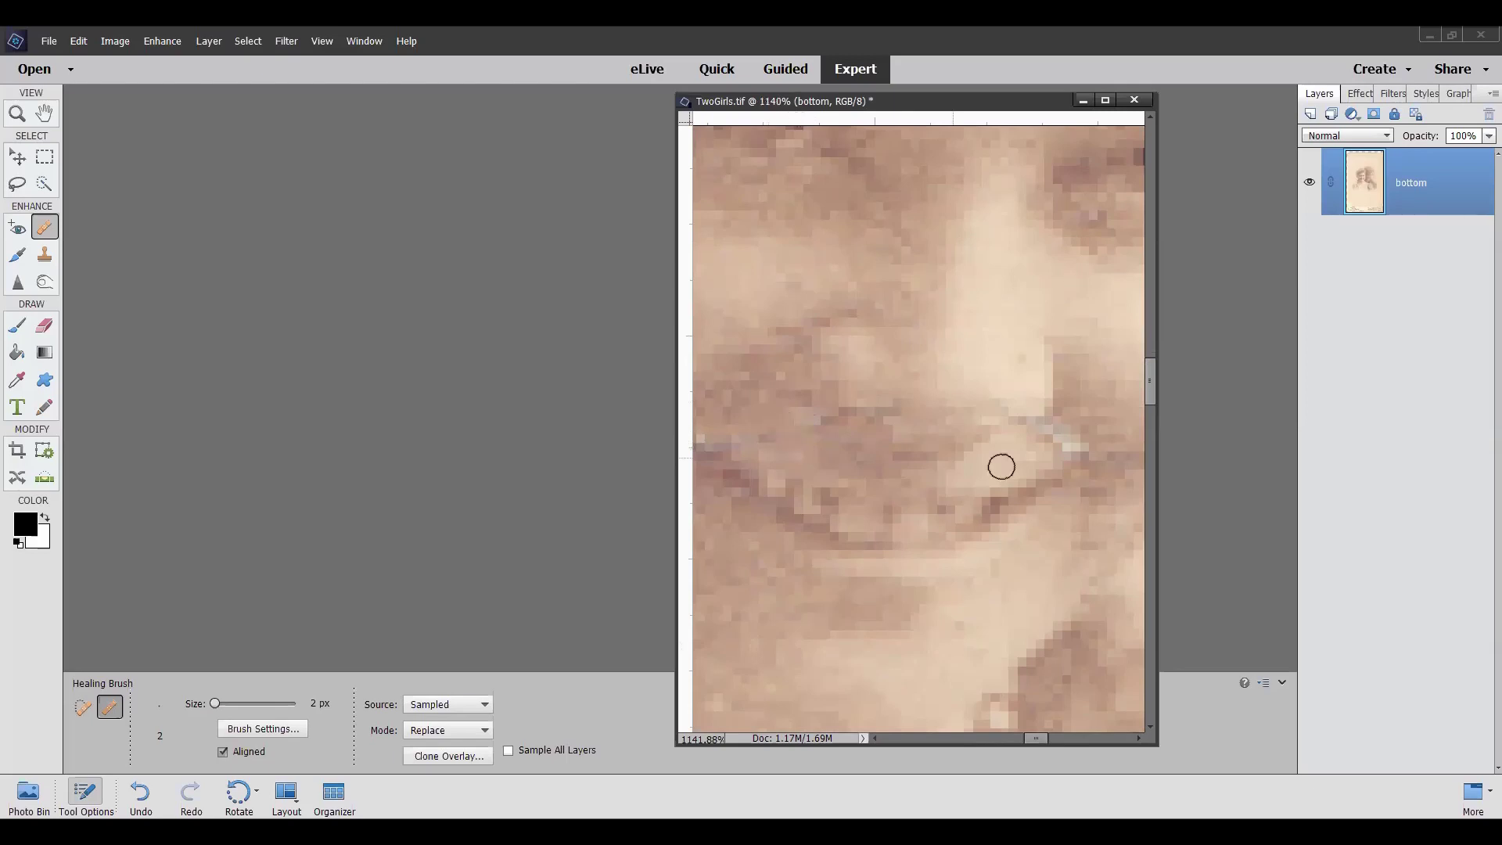
pyautogui.moveTo(1082, 433); pyautogui.dragTo(1059, 434)
pyautogui.scroll(-1, 897, 407)
pyautogui.scroll(-8, 897, 408)
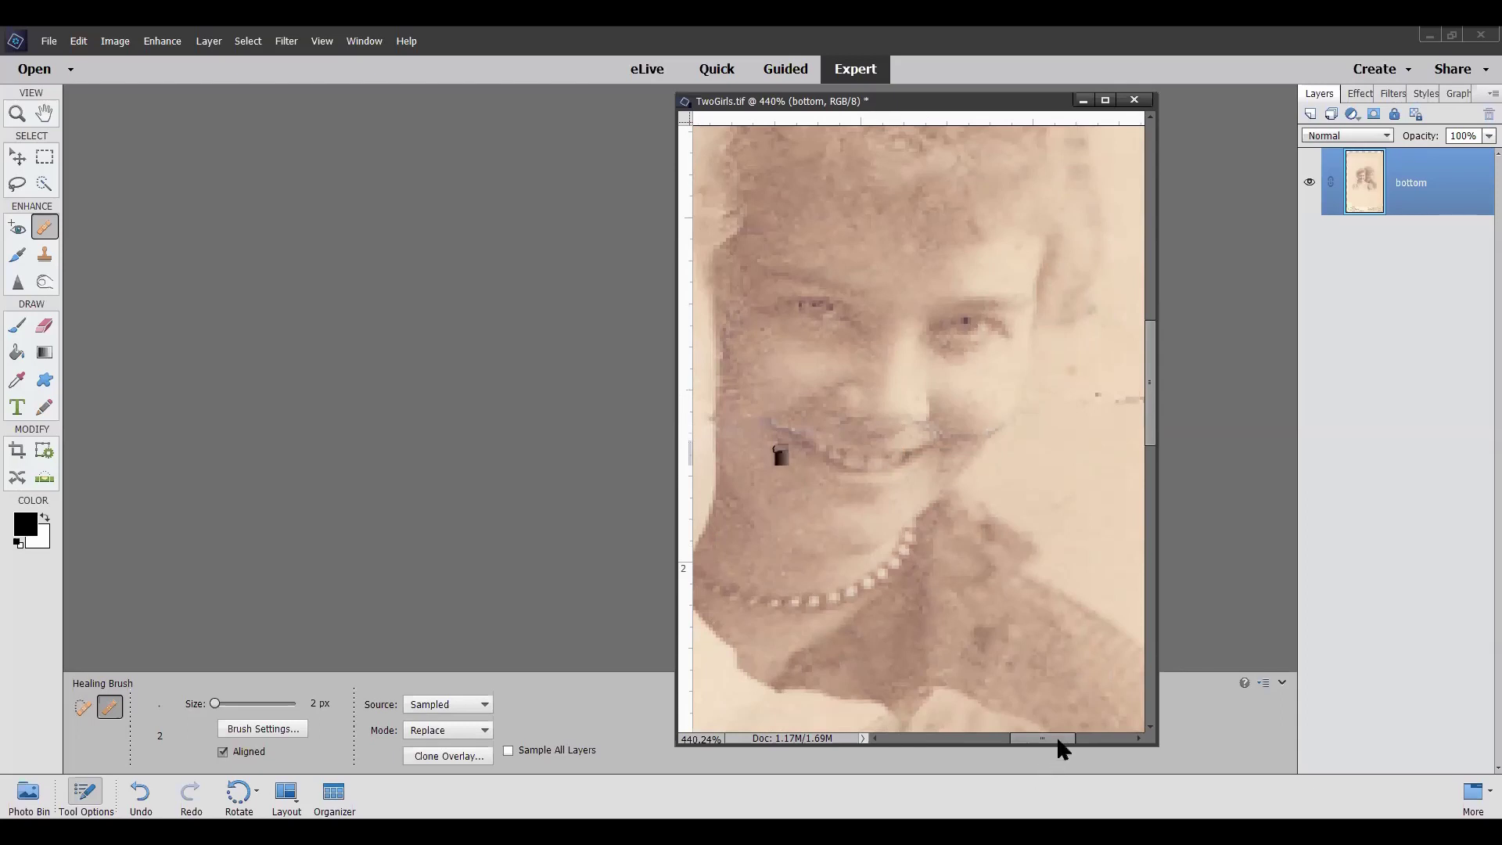
# Move to the other girl's face, zoom to 858%, and sample clean skin on her nose bridge
pyautogui.moveTo(1057, 740); pyautogui.dragTo(998, 766)
pyautogui.scroll(3, 942, 469)
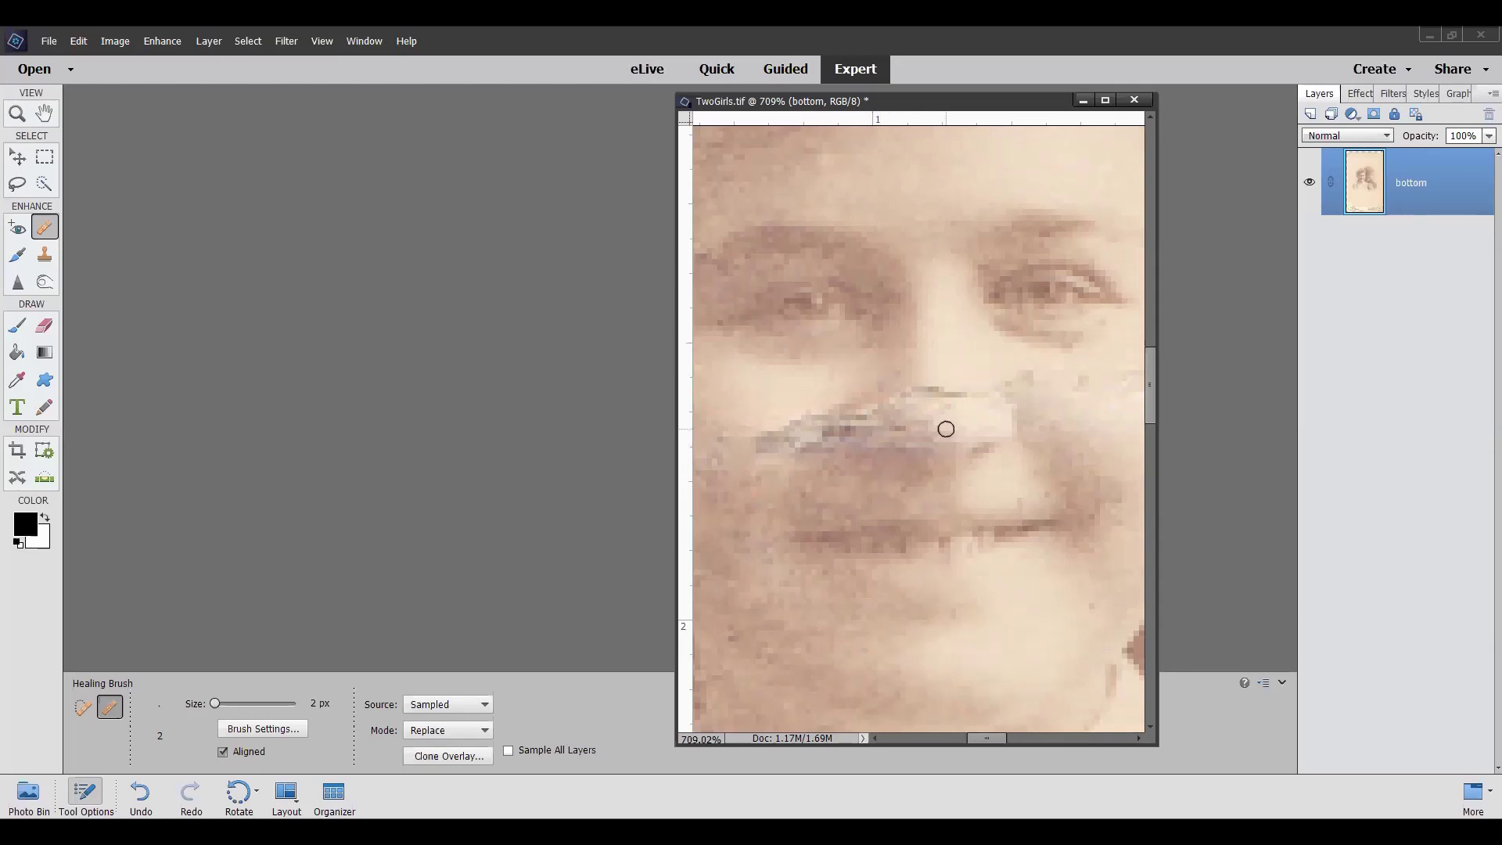
pyautogui.keyDown('alt'); pyautogui.click(936, 373); pyautogui.keyUp('alt')
pyautogui.keyDown('alt'); pyautogui.click(942, 375); pyautogui.keyUp('alt')
pyautogui.scroll(2, 729, 471)
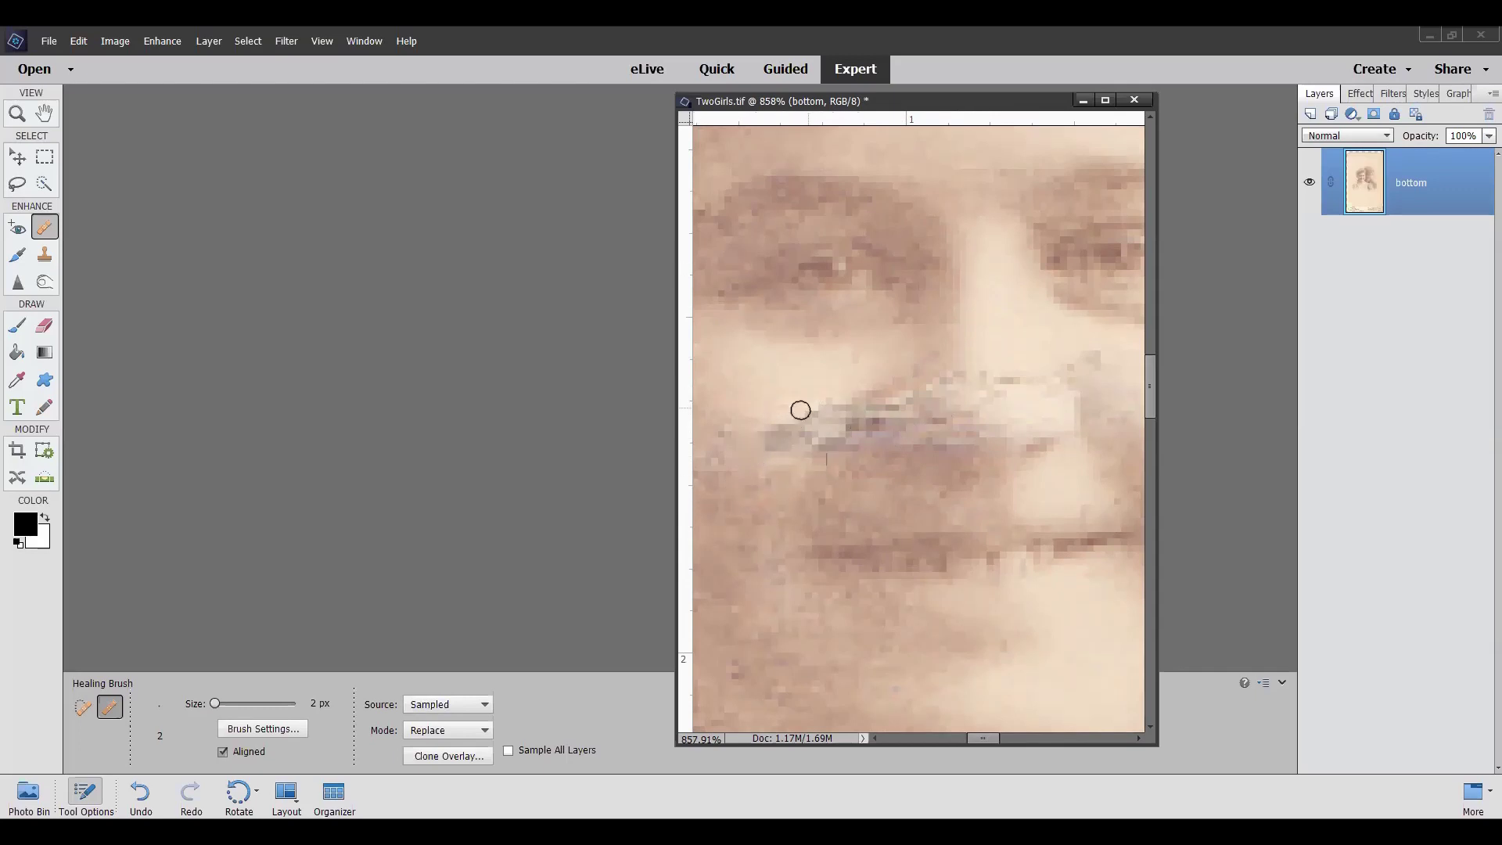
# Heal the pale pixels at the lip corner and the dark patch below it, resampling once
pyautogui.click(744, 458)
pyautogui.click(765, 464)
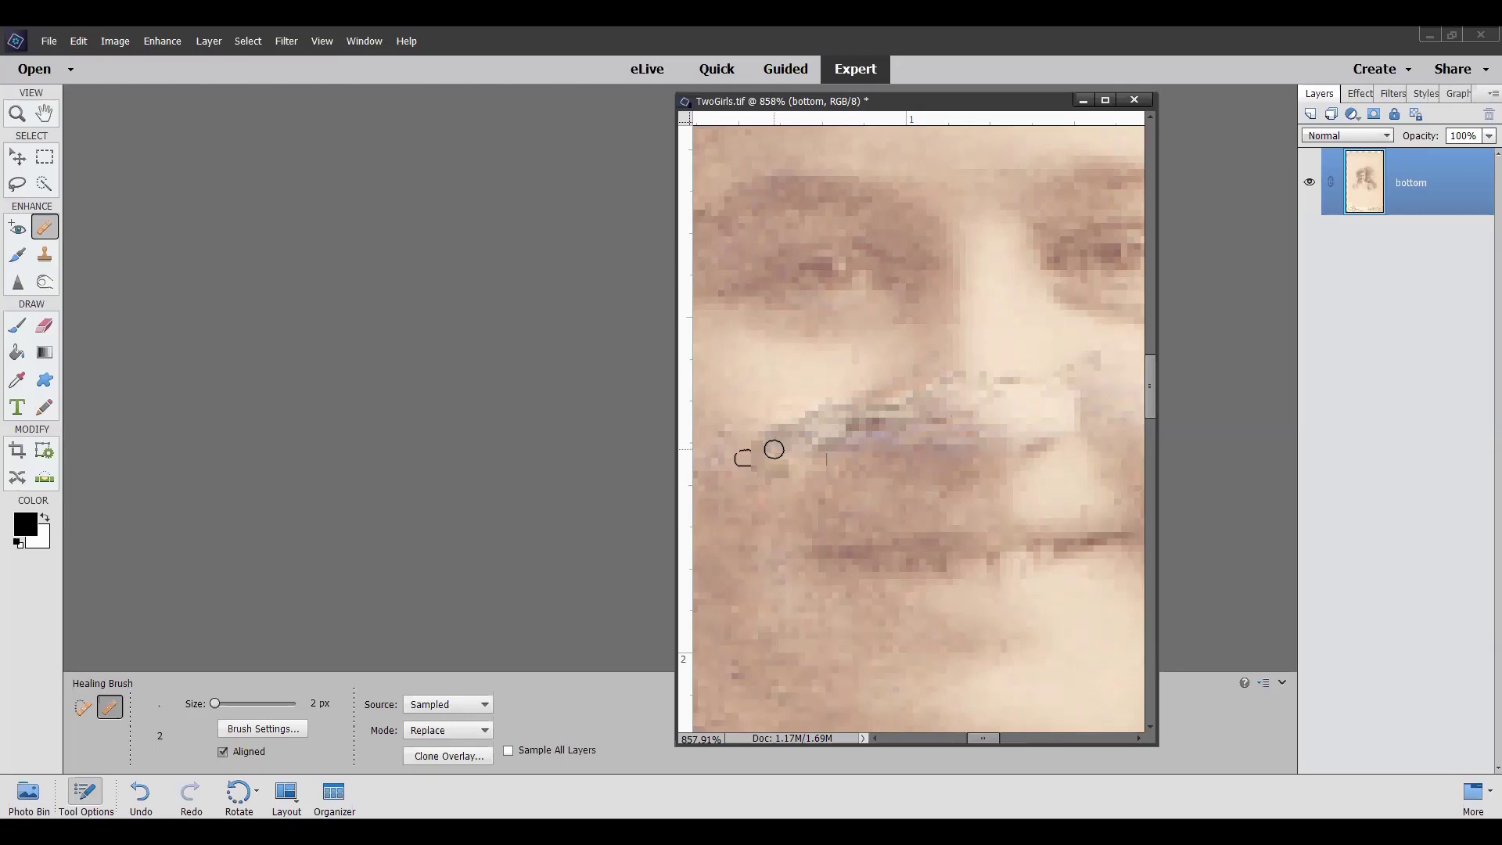
pyautogui.keyDown('alt'); pyautogui.click(752, 443); pyautogui.keyUp('alt')
pyautogui.click(797, 461)
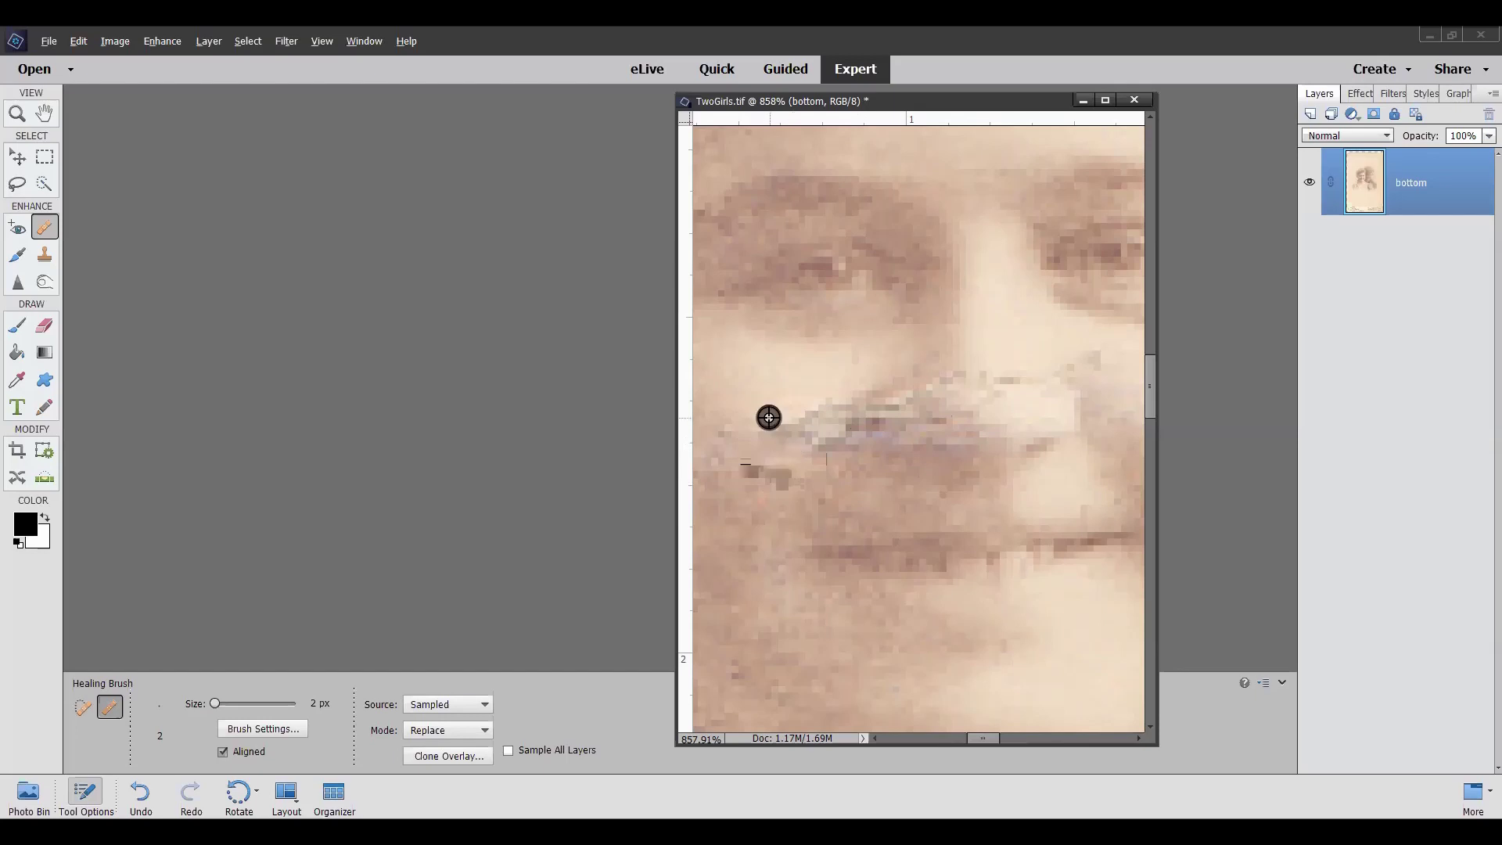
pyautogui.click(755, 469)
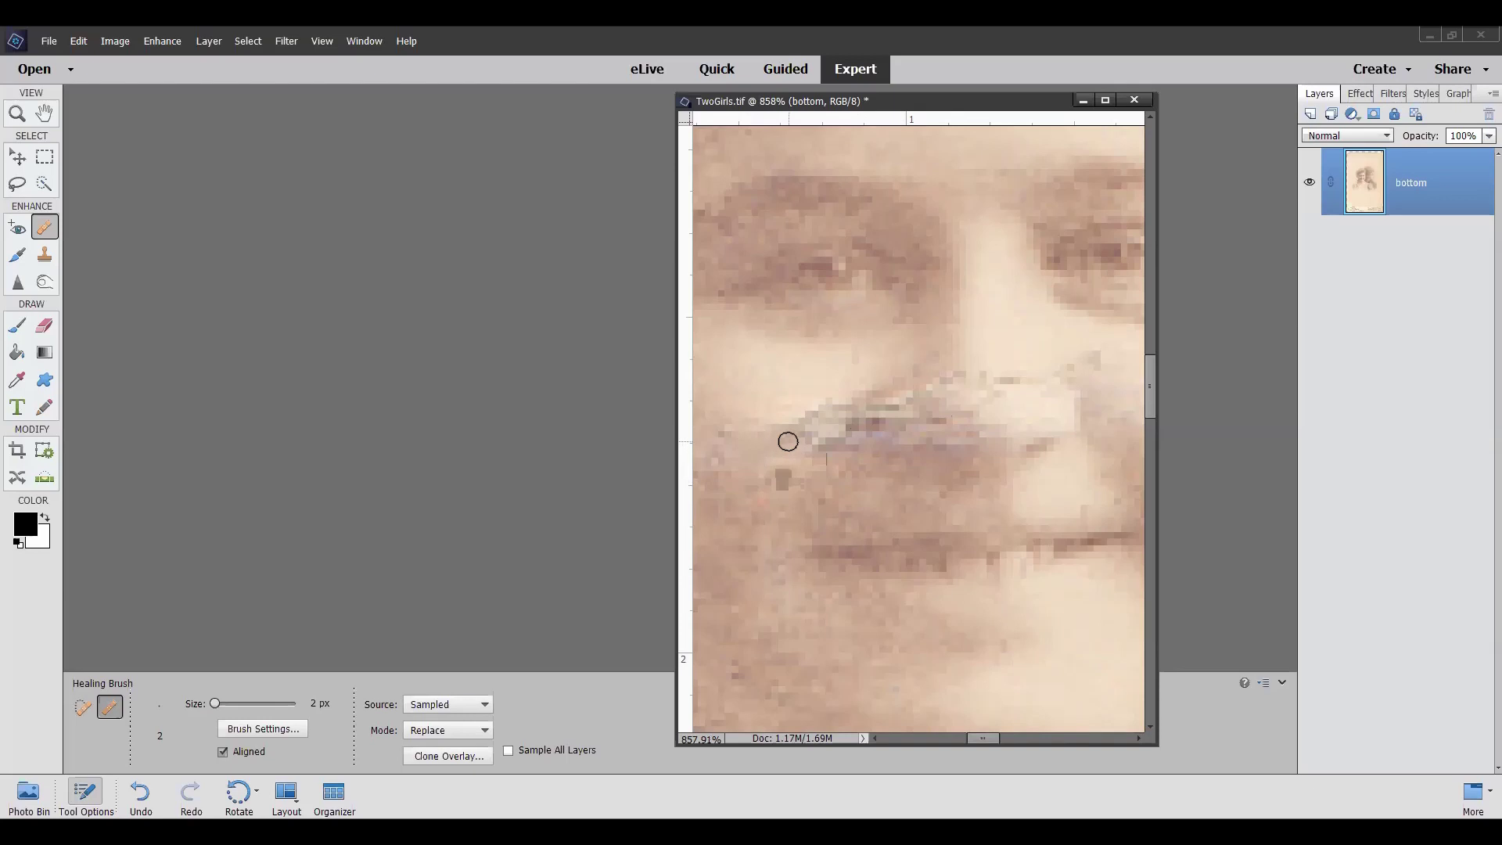
pyautogui.moveTo(801, 445); pyautogui.dragTo(798, 466)
pyautogui.moveTo(855, 461); pyautogui.dragTo(844, 454)
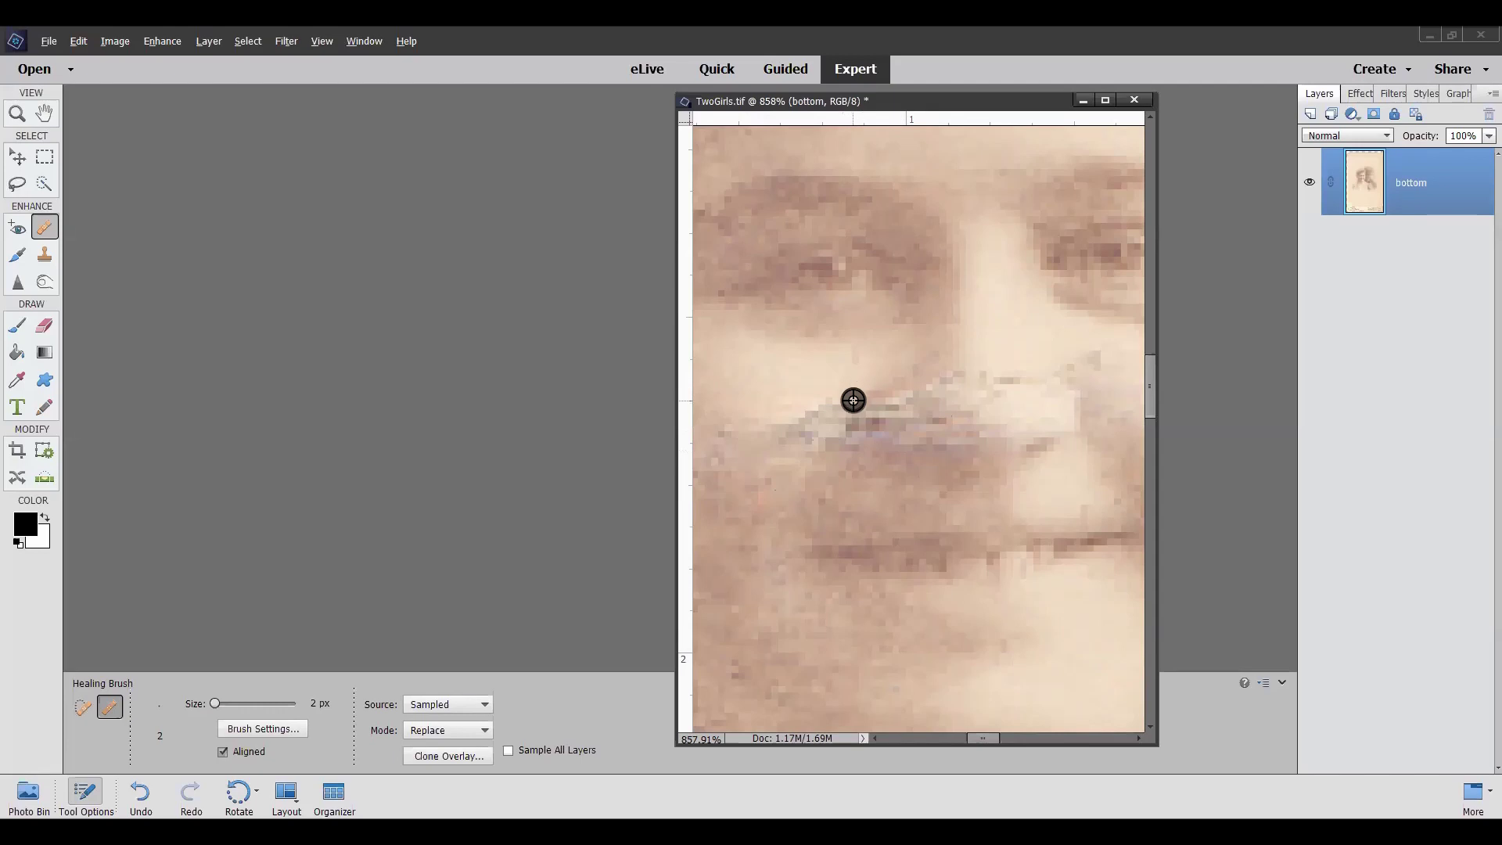
# Resample by the lip edge and heal across it and the scratch, picking fresh sources
pyautogui.keyDown('alt'); pyautogui.click(852, 391); pyautogui.keyUp('alt')
pyautogui.moveTo(841, 408); pyautogui.dragTo(816, 409)
pyautogui.keyDown('alt'); pyautogui.click(976, 401); pyautogui.keyUp('alt')
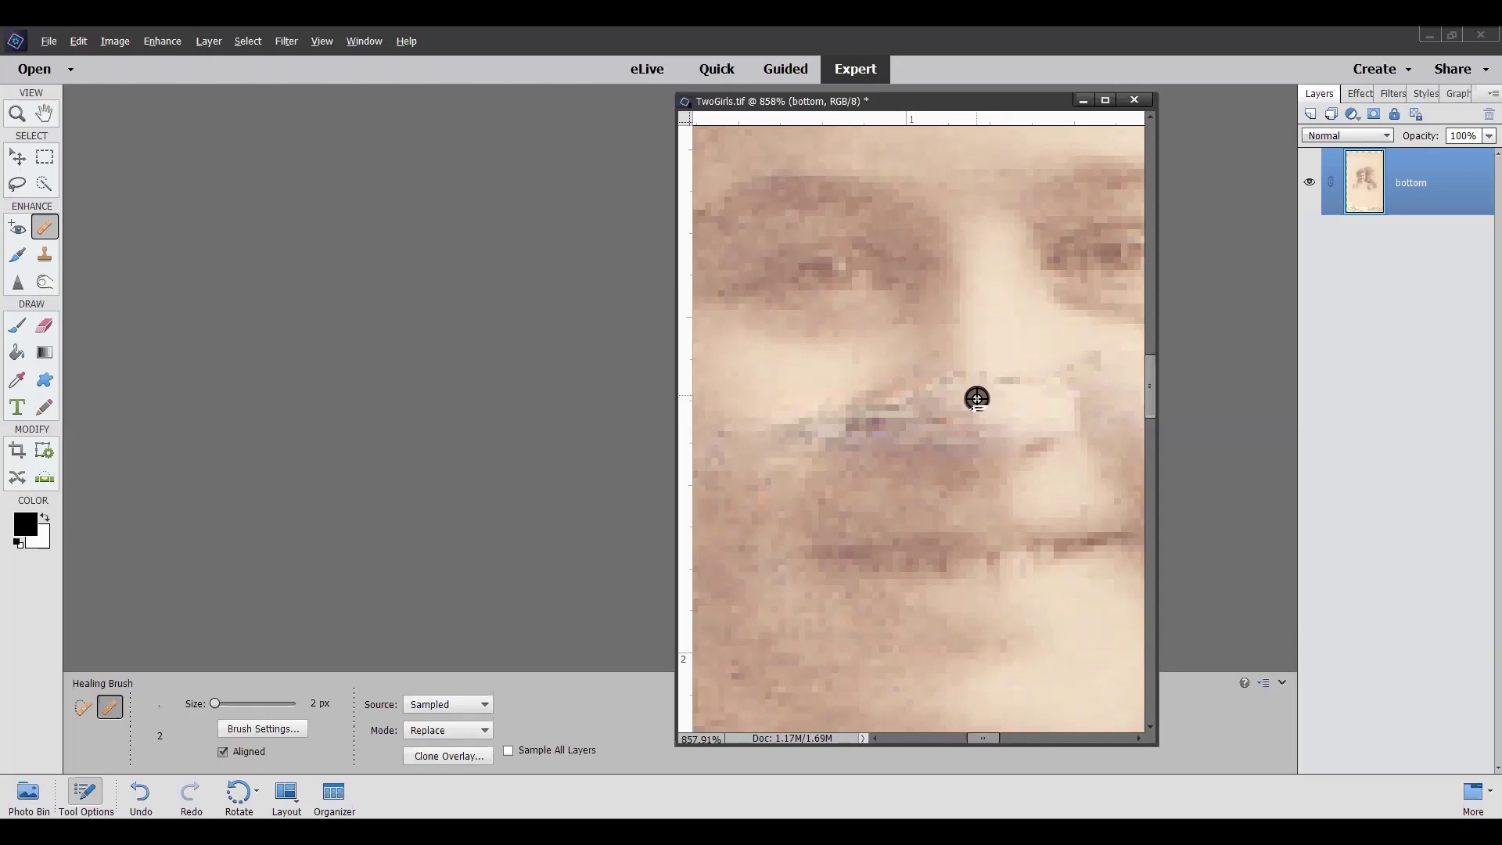
pyautogui.press('alt')
pyautogui.press('alt')
pyautogui.press('alt')
pyautogui.press('alt')
pyautogui.click(908, 400)
pyautogui.press('alt')
pyautogui.keyDown('alt'); pyautogui.click(886, 380); pyautogui.keyUp('alt')
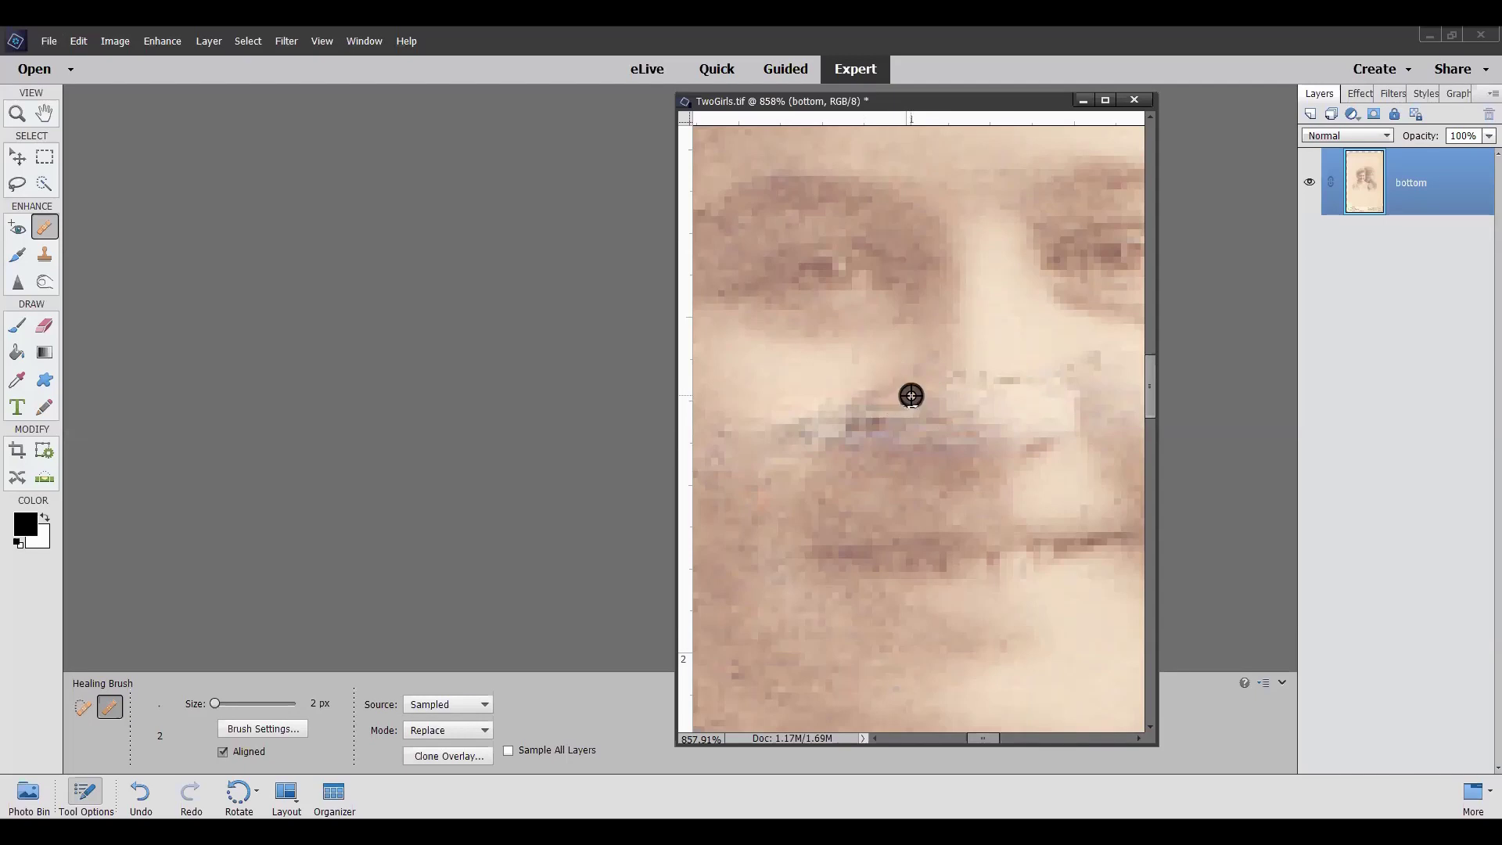
# Zoom out until the whole TwoGirls.tif card, including the 310 State St. imprint, fits
pyautogui.scroll(-1, 934, 378)
pyautogui.scroll(-5, 935, 378)
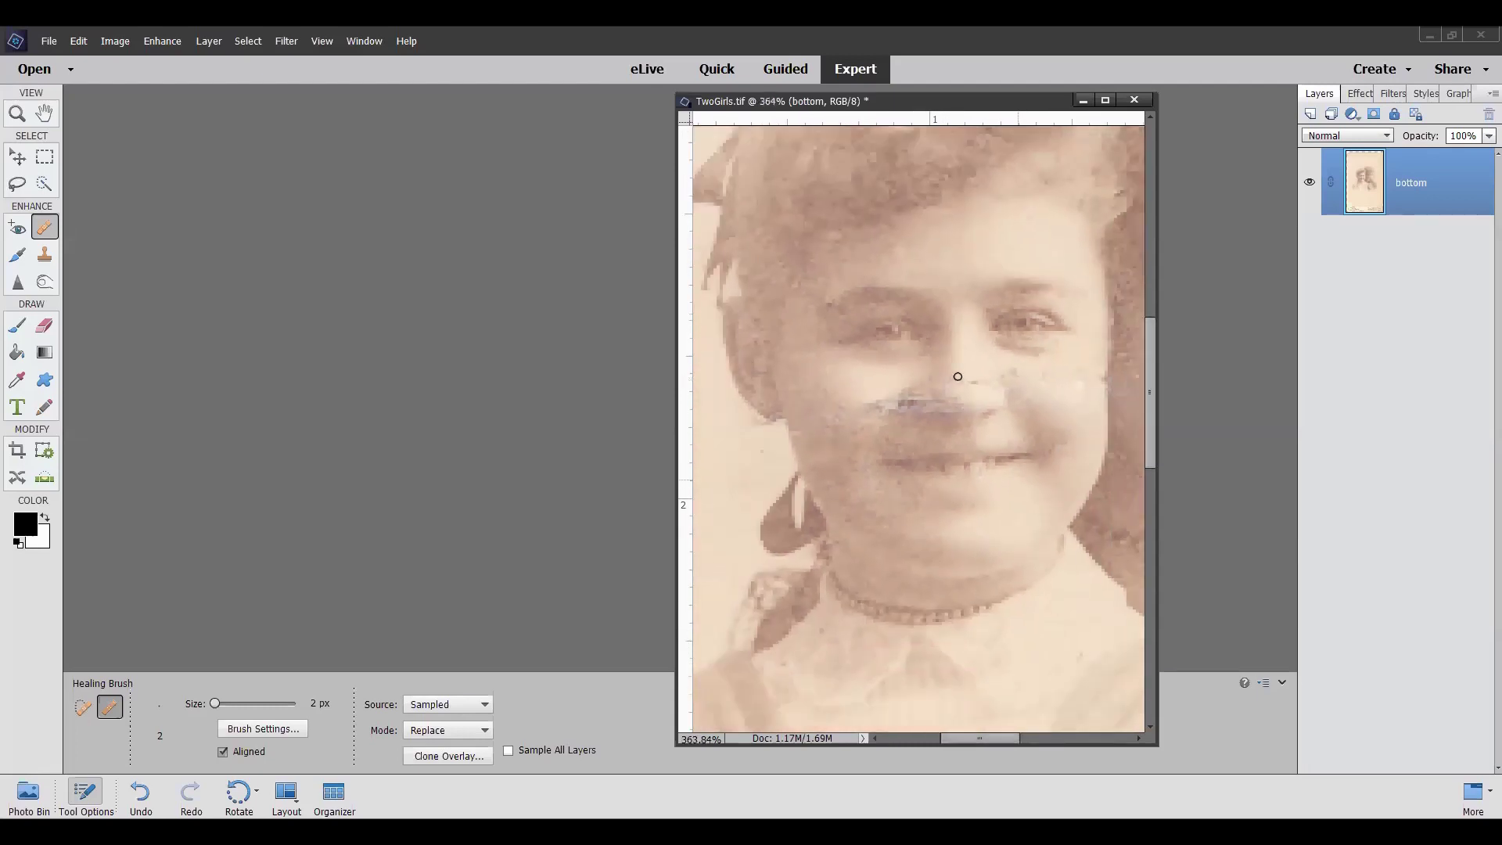
pyautogui.scroll(-1, 957, 377)
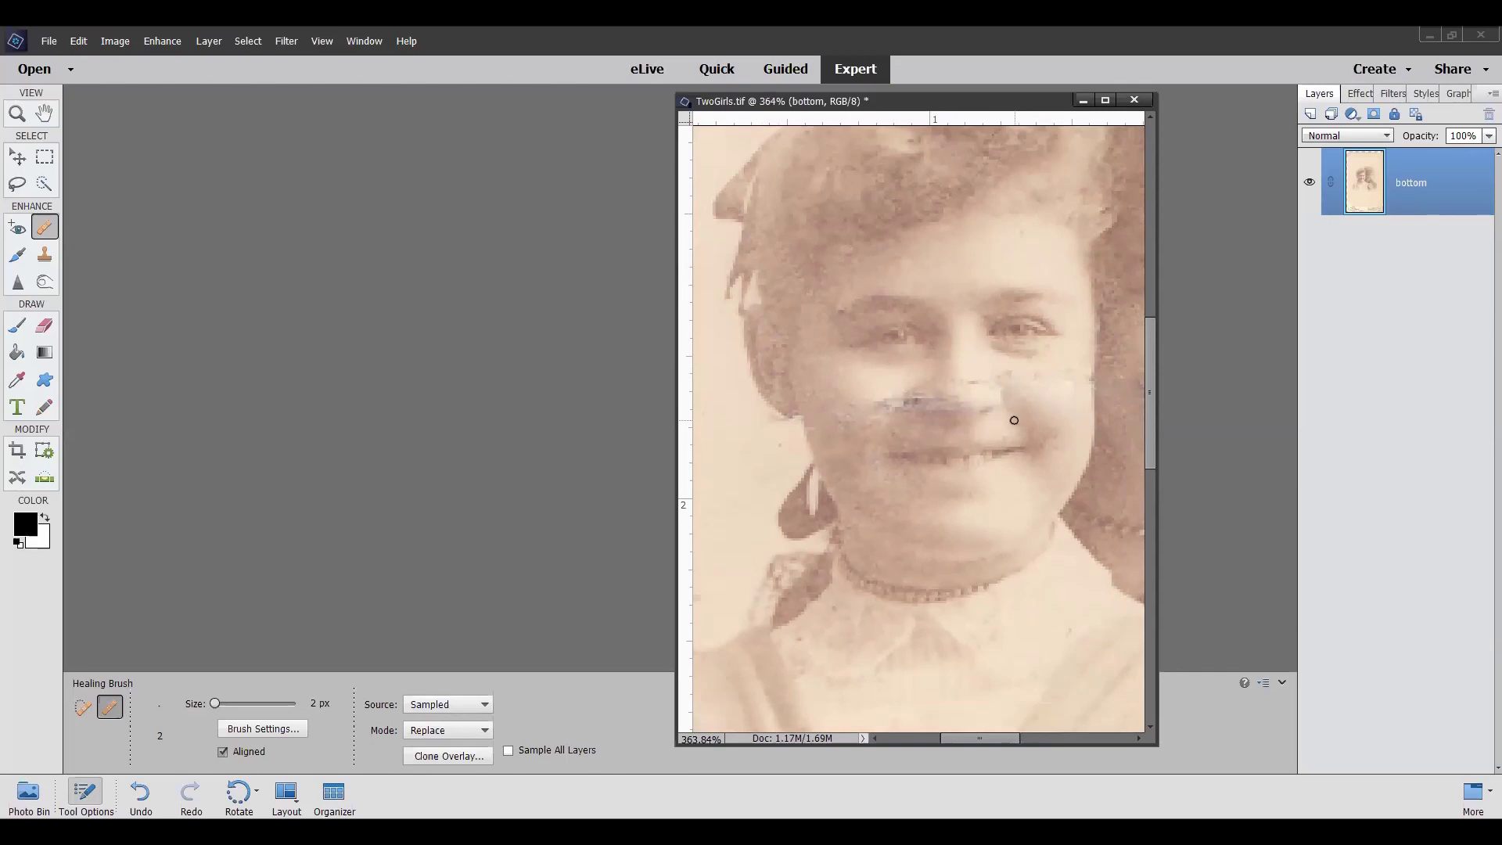
pyautogui.scroll(-2, 1013, 427)
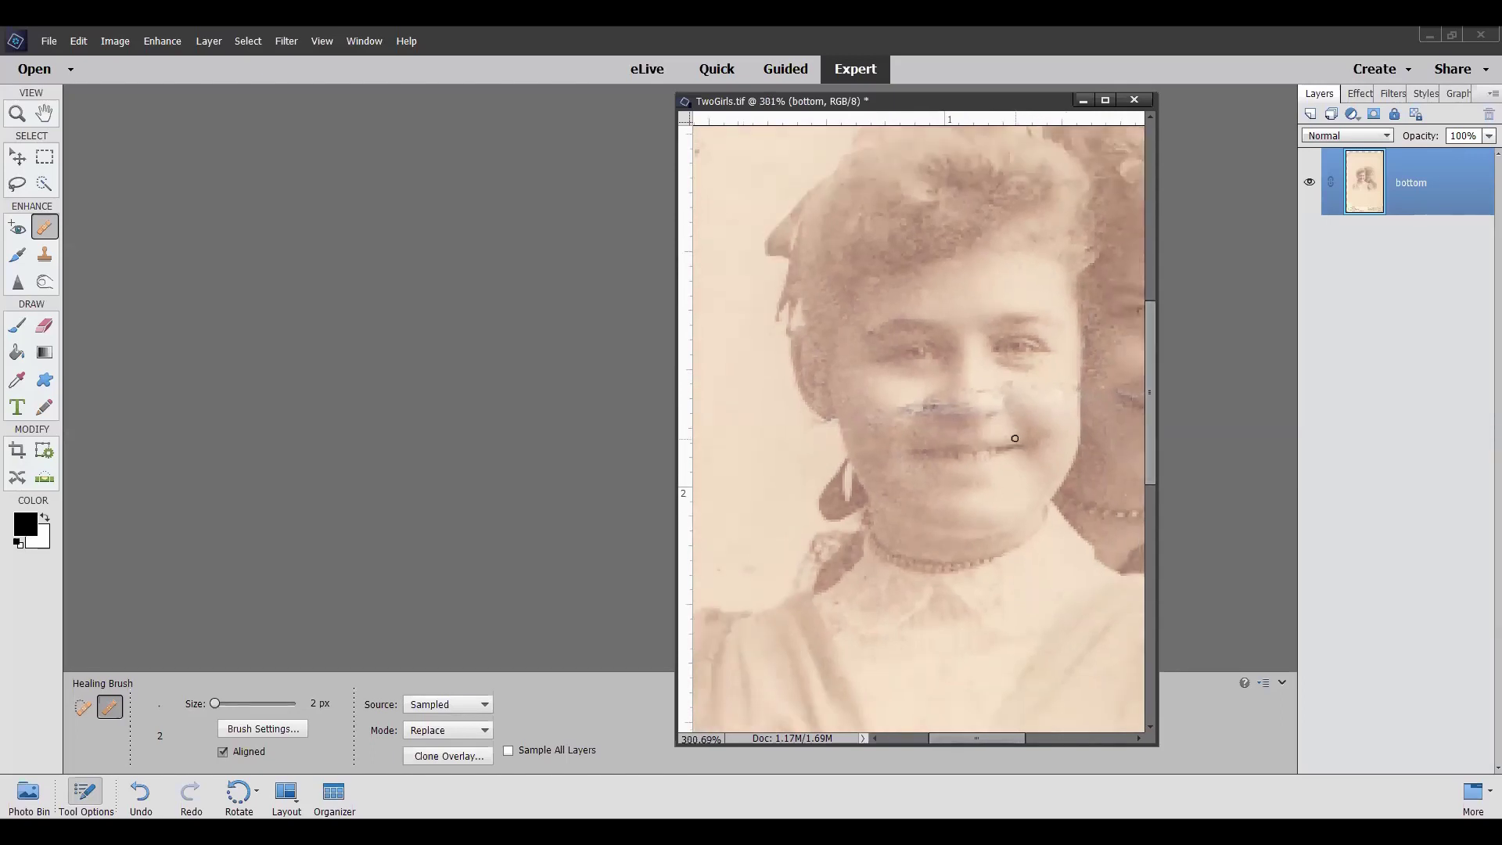
pyautogui.scroll(5, 1014, 437)
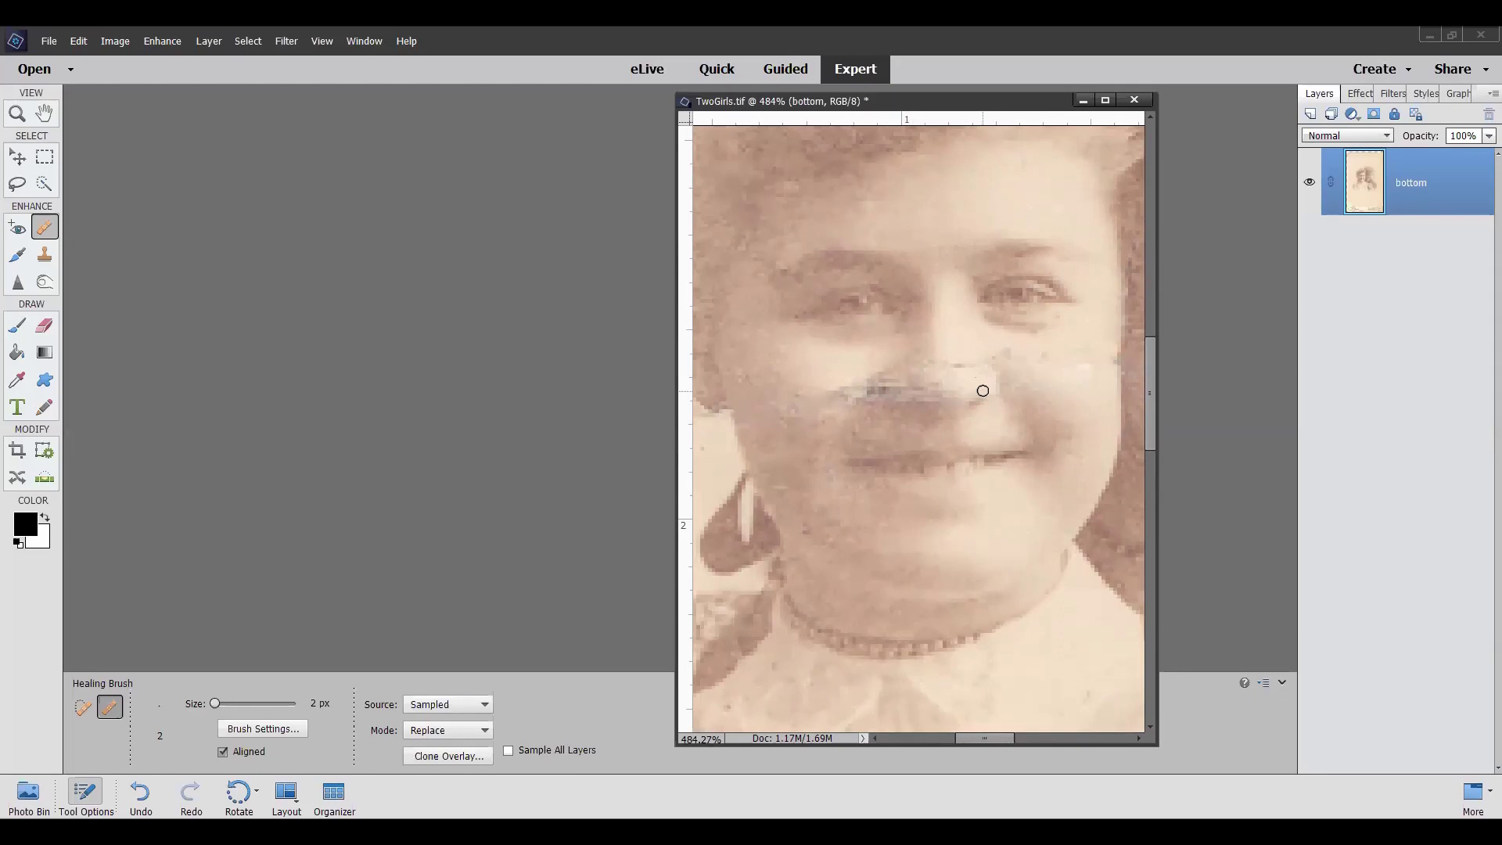
pyautogui.scroll(-6, 982, 390)
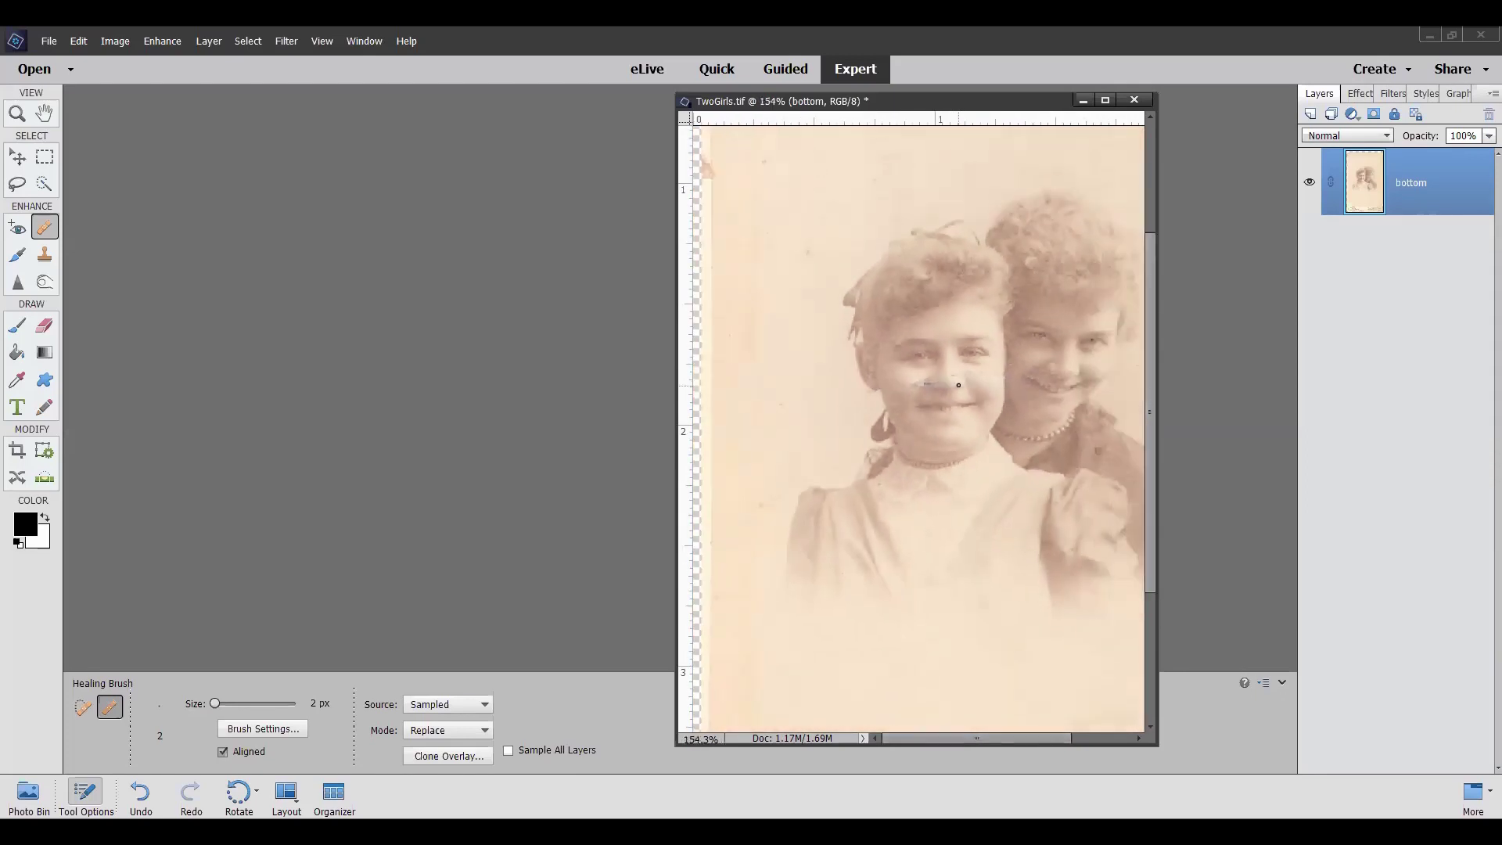
pyautogui.scroll(-1, 958, 385)
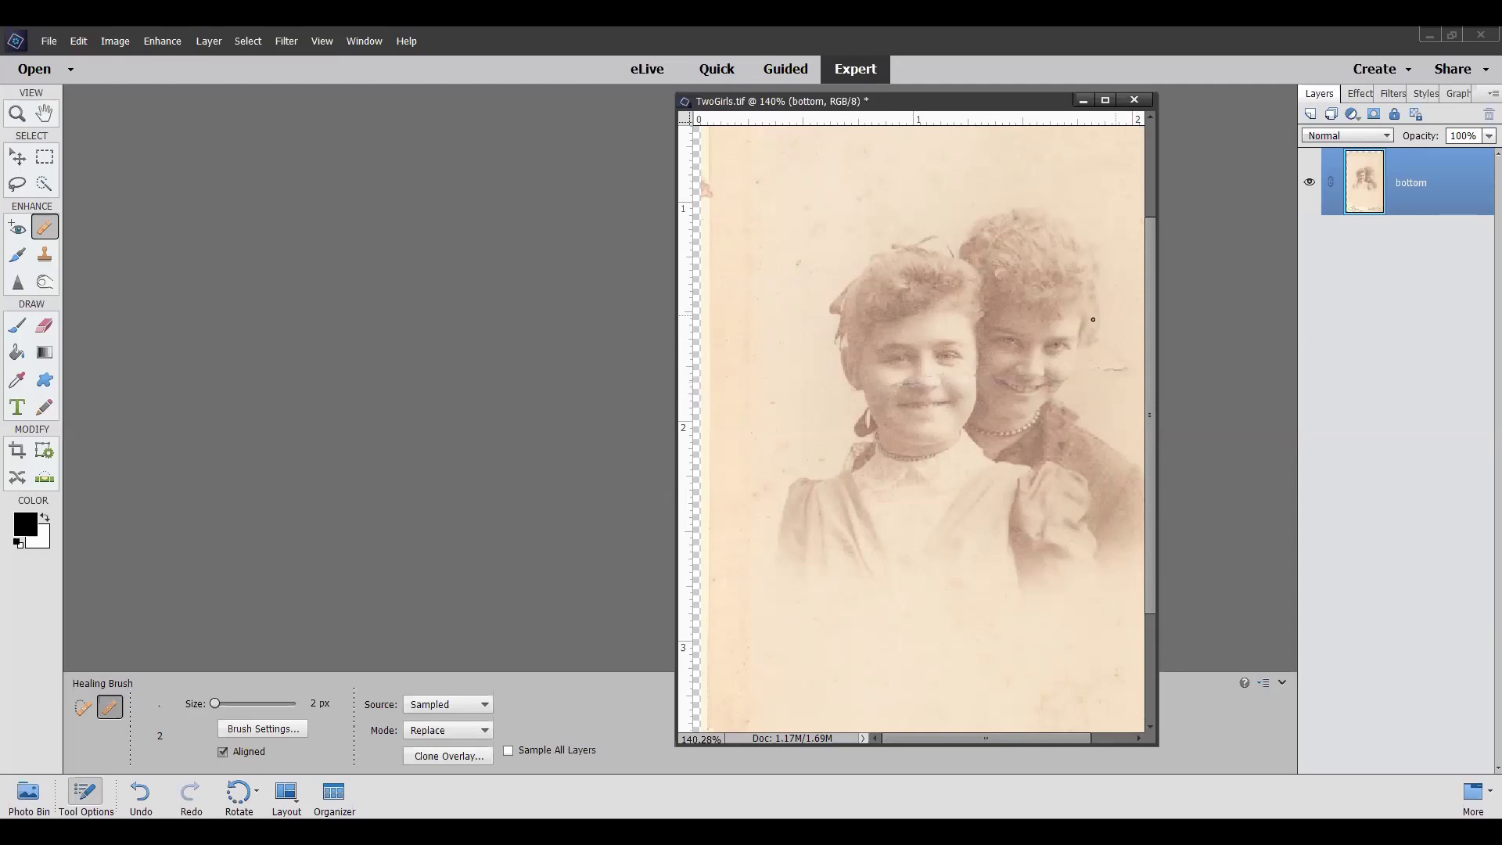
pyautogui.scroll(2, 1072, 351)
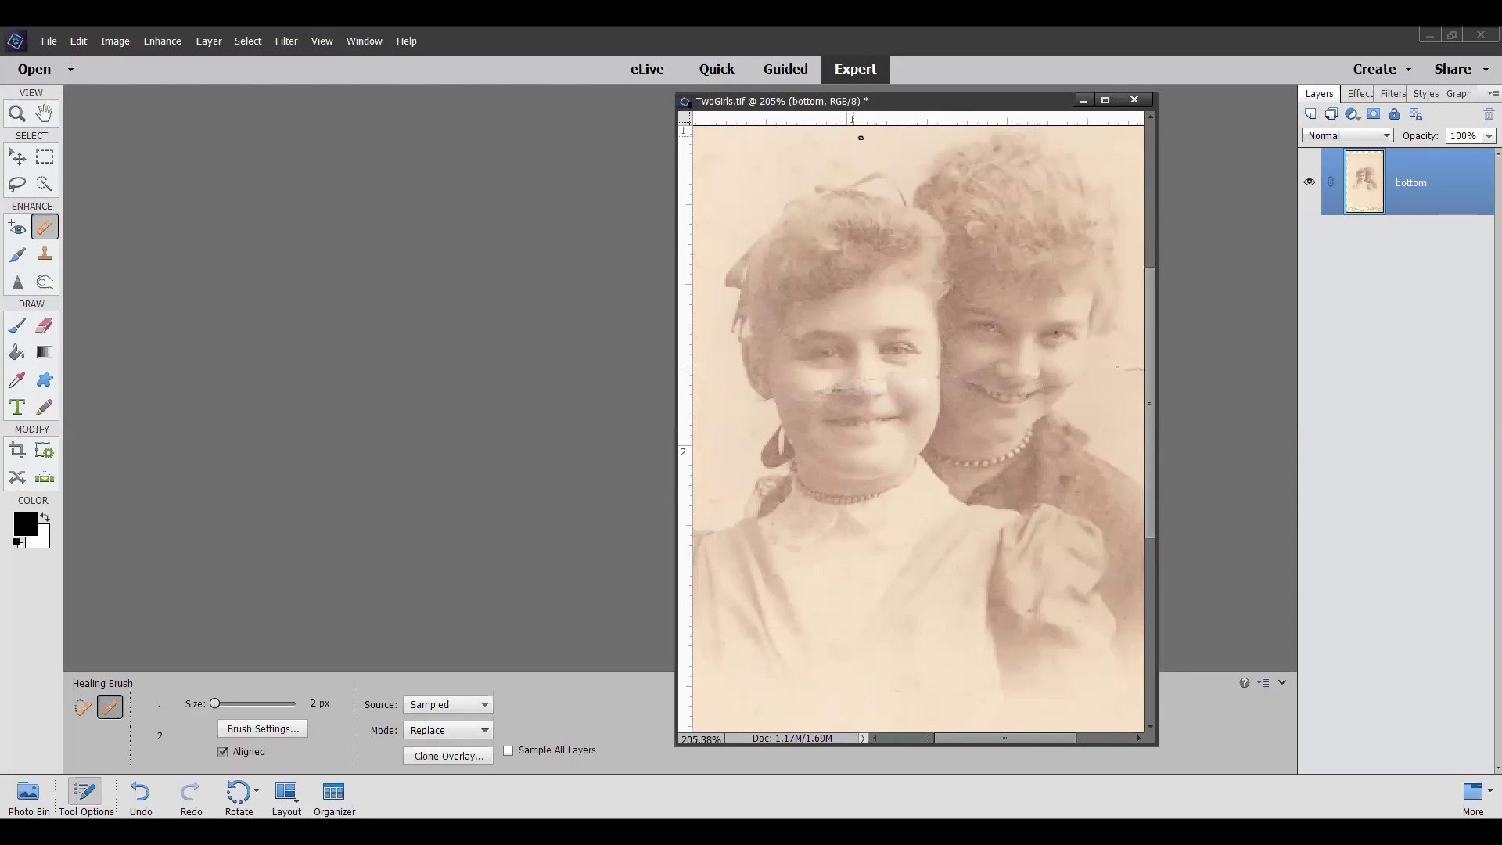
pyautogui.scroll(-5, 912, 443)
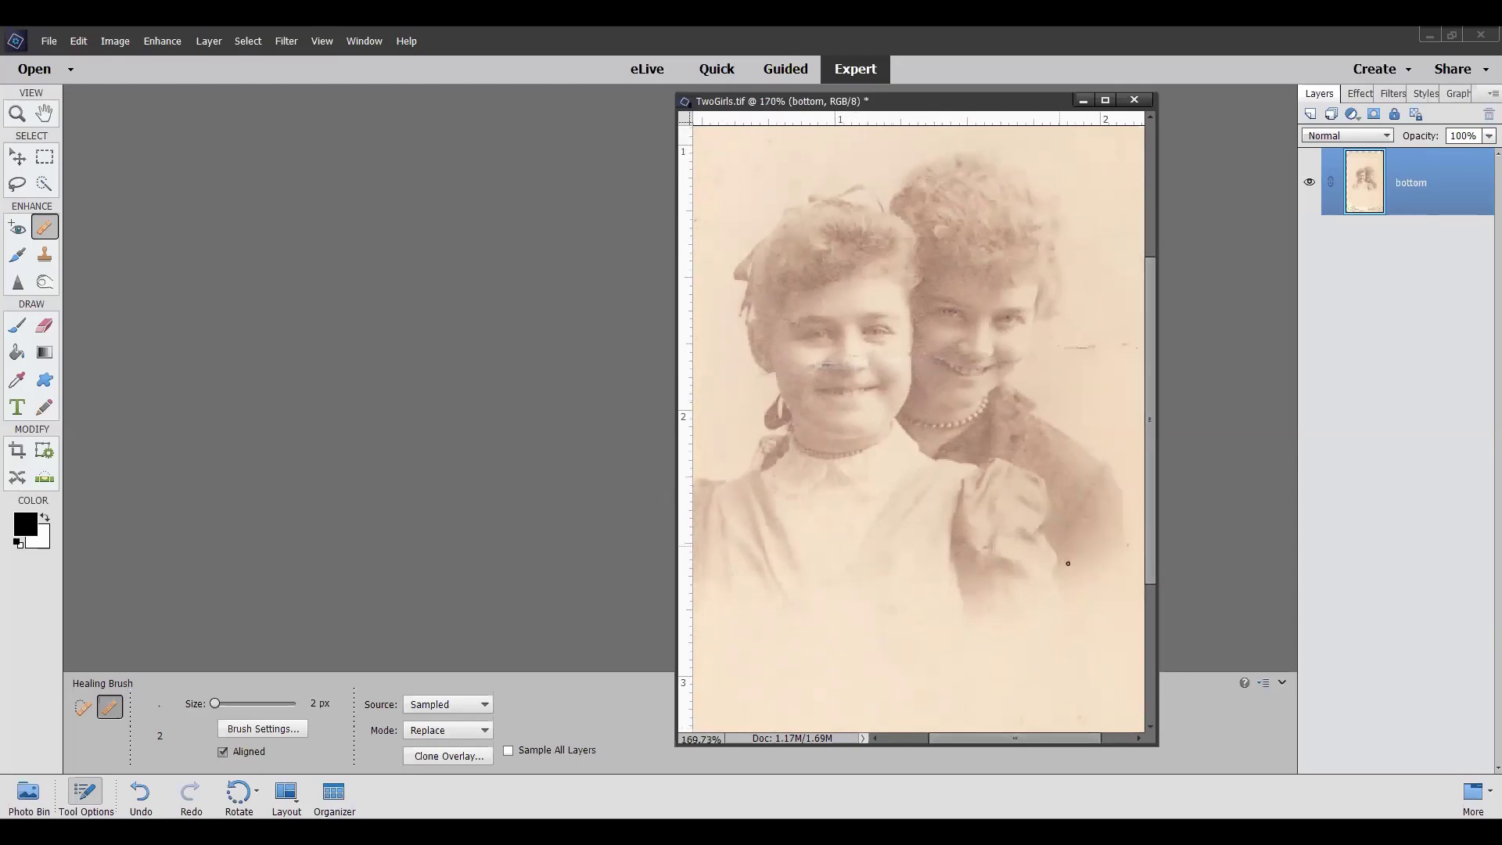
pyautogui.scroll(-2, 912, 443)
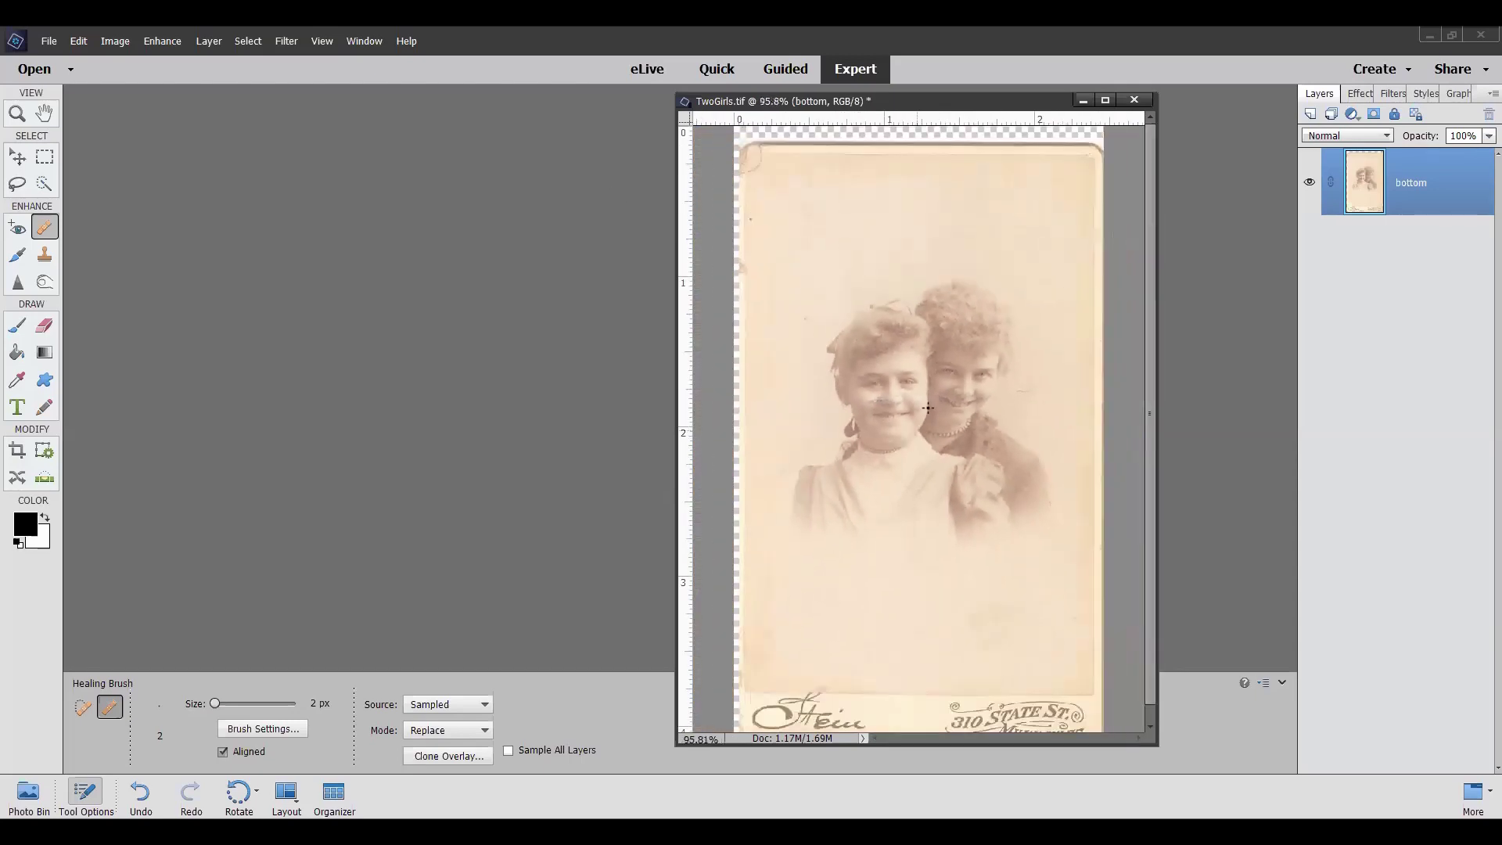
pyautogui.scroll(-1, 928, 408)
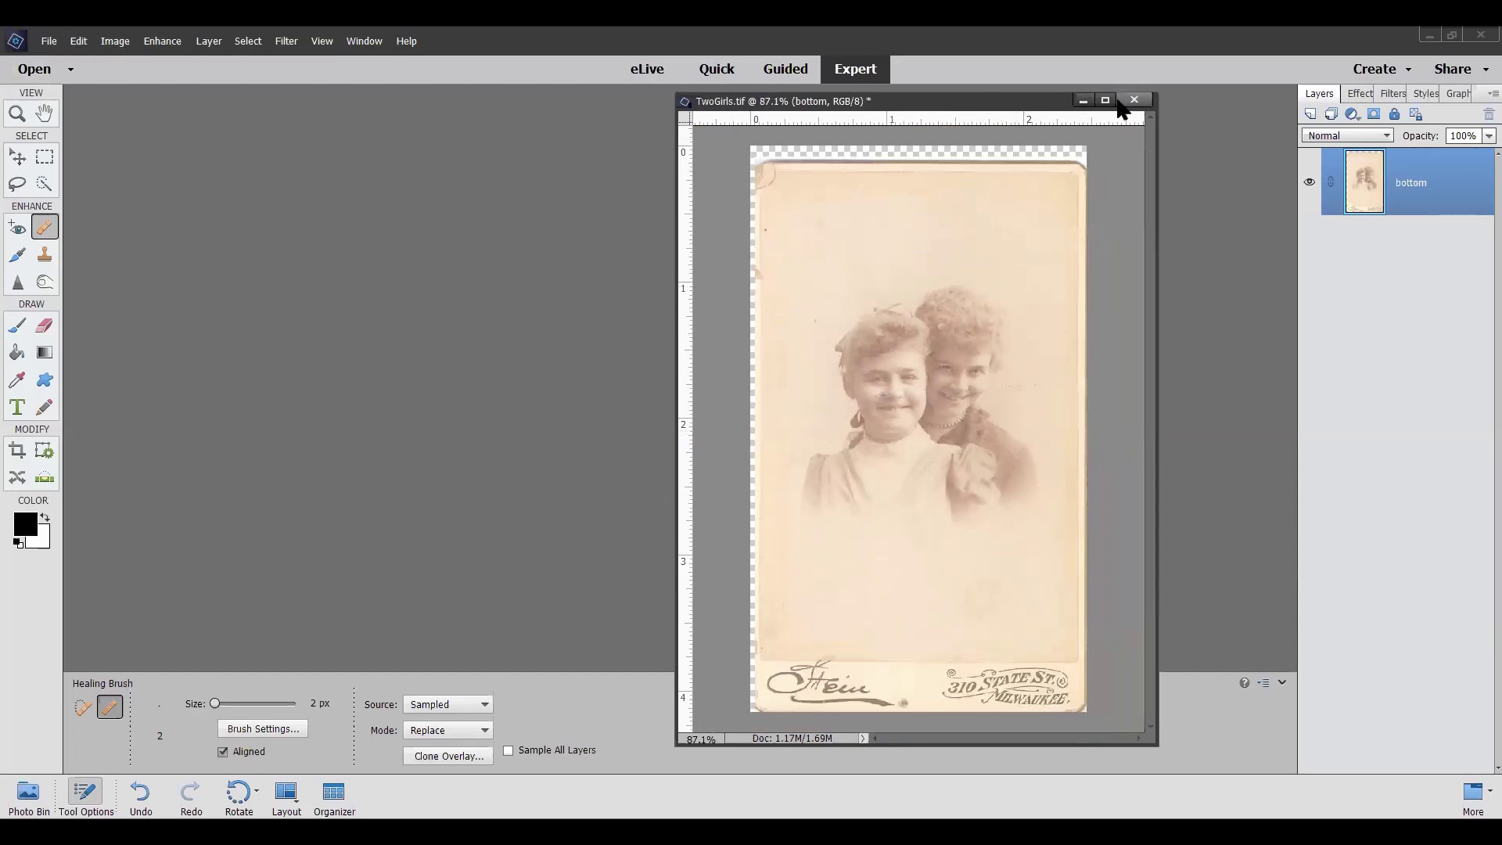
# Close TwoGirls.tif, discarding its changes, and open TwoGirls002.tif through File > Open
pyautogui.click(1134, 100)
pyautogui.click(754, 344)
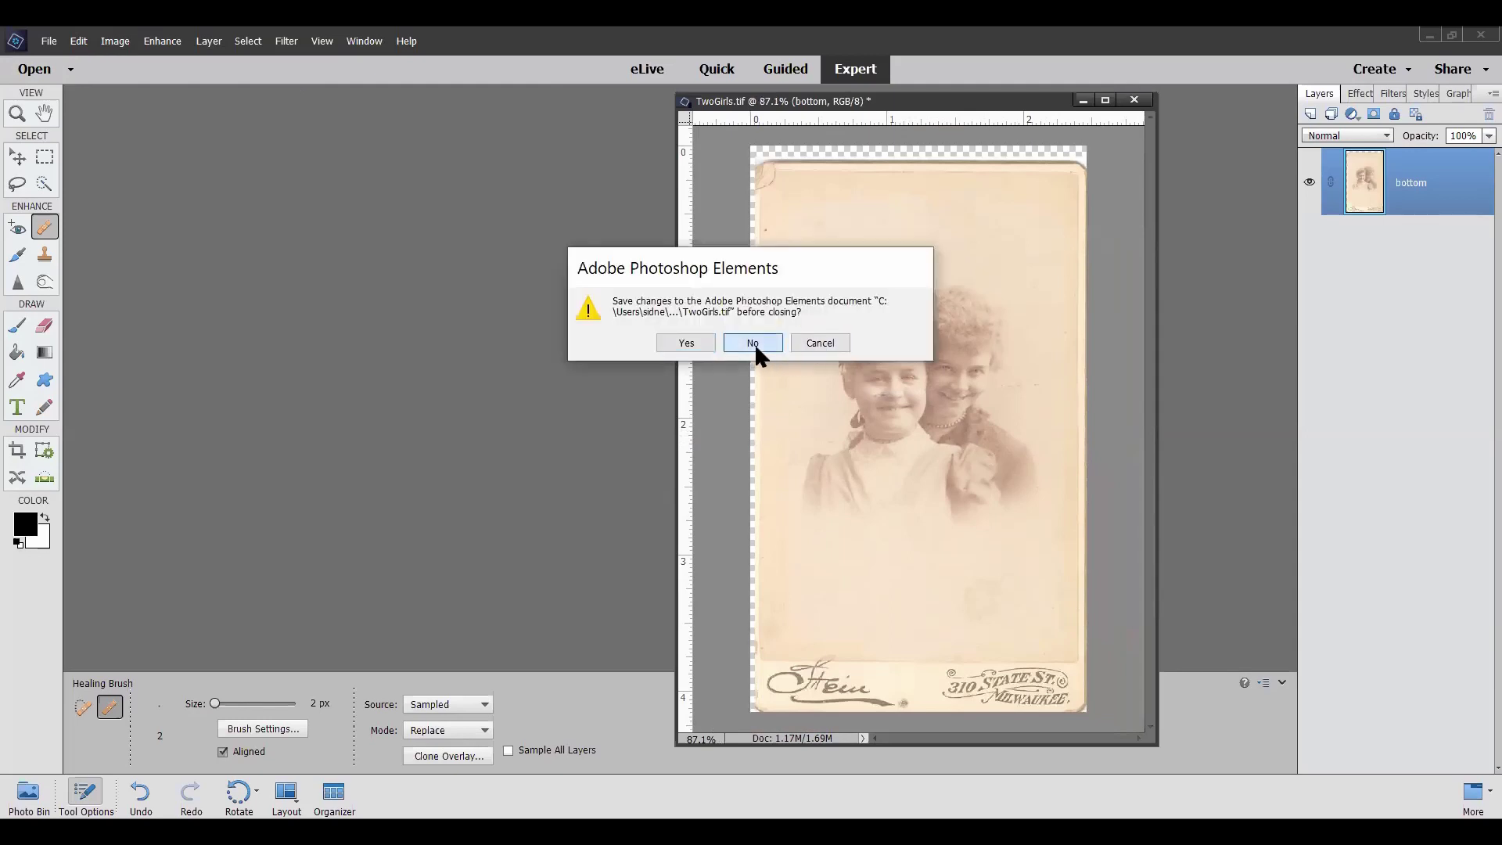
pyautogui.click(49, 42)
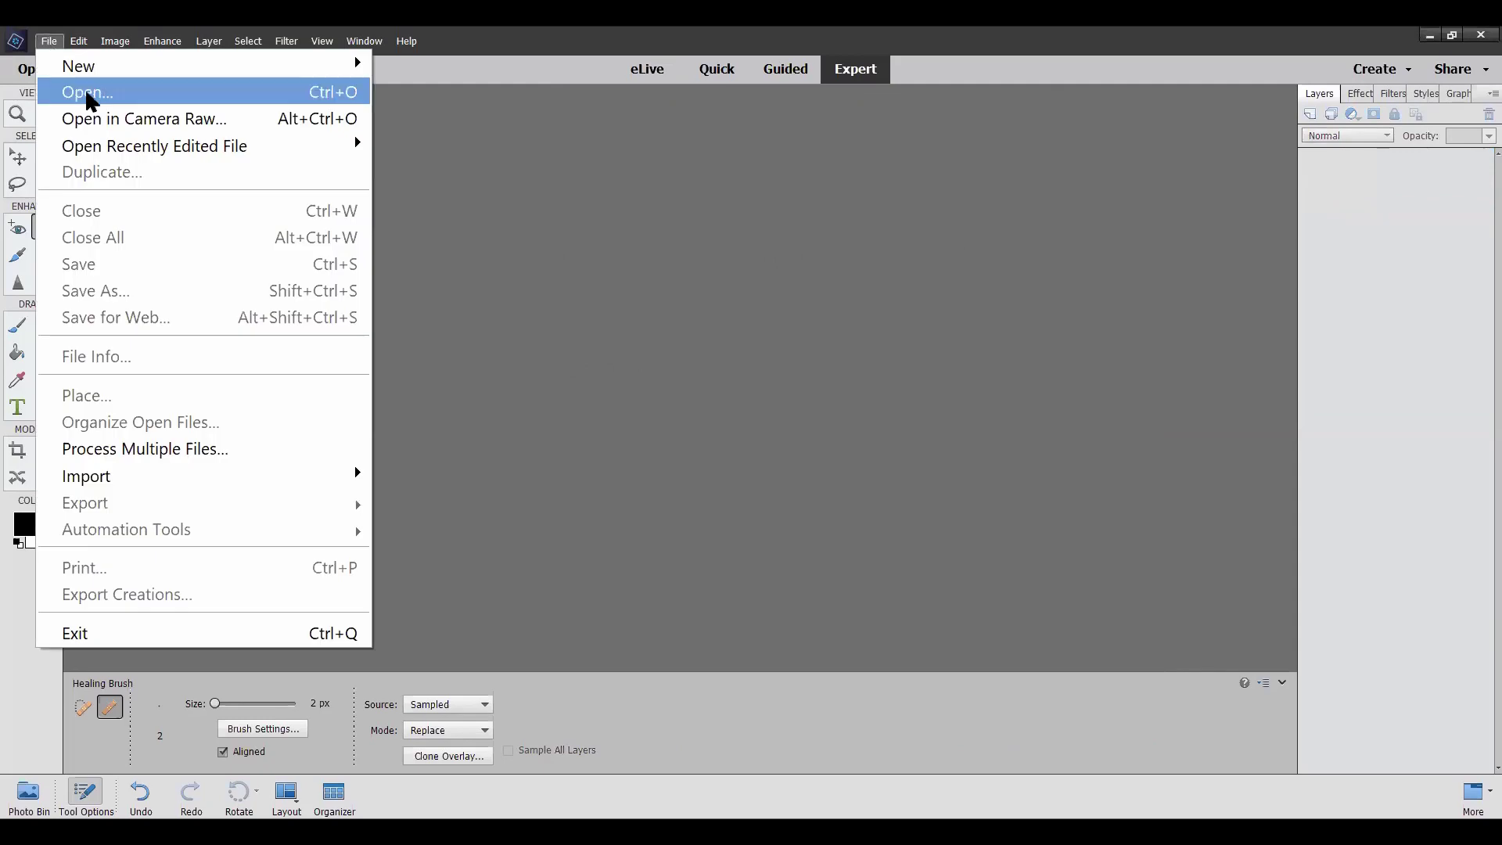
pyautogui.press('Return')
pyautogui.scroll(-5, 926, 347)
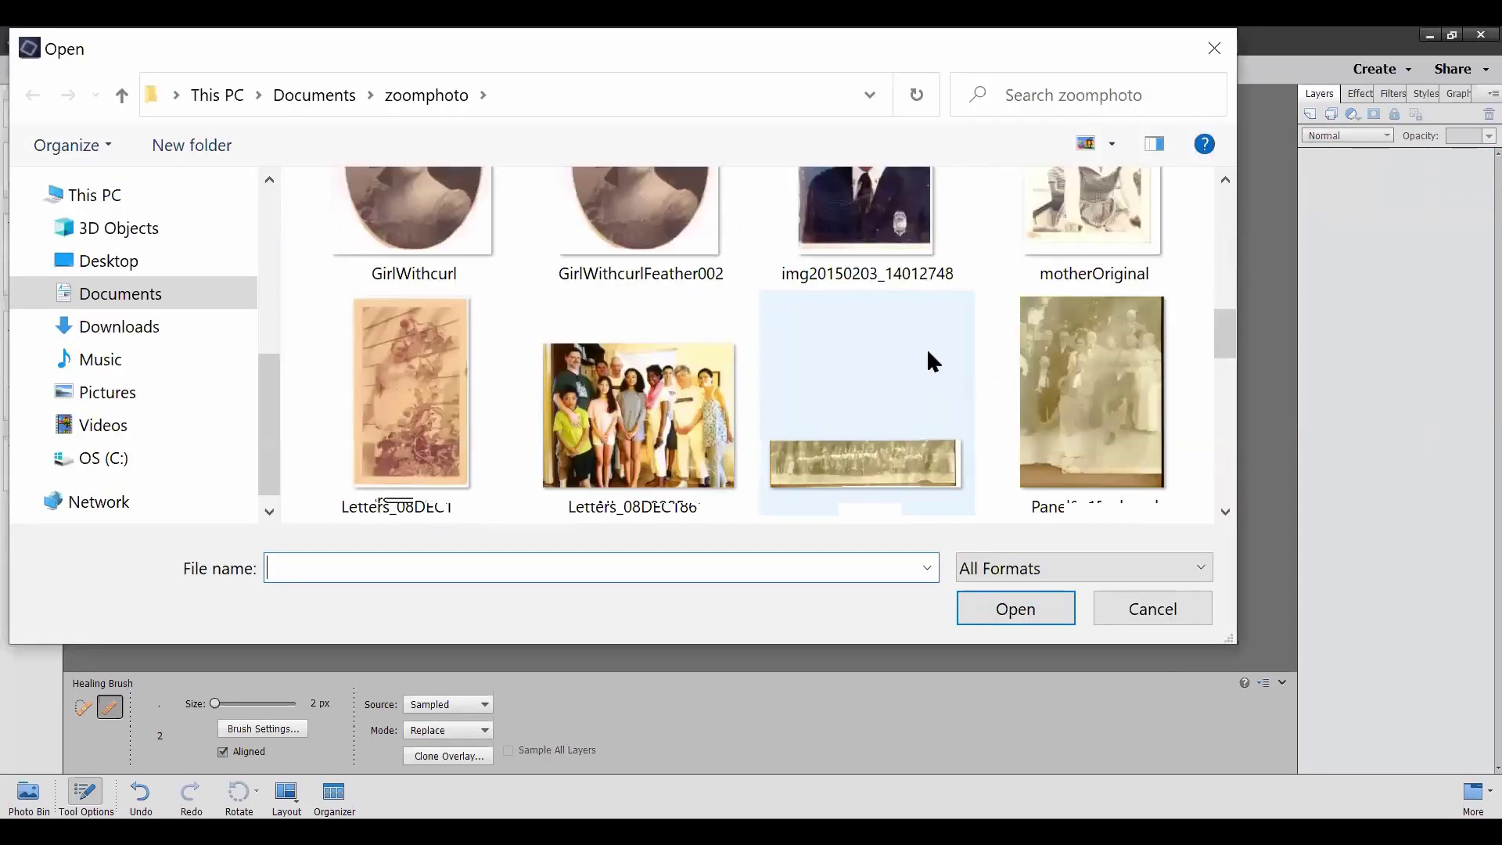
pyautogui.scroll(-3, 926, 347)
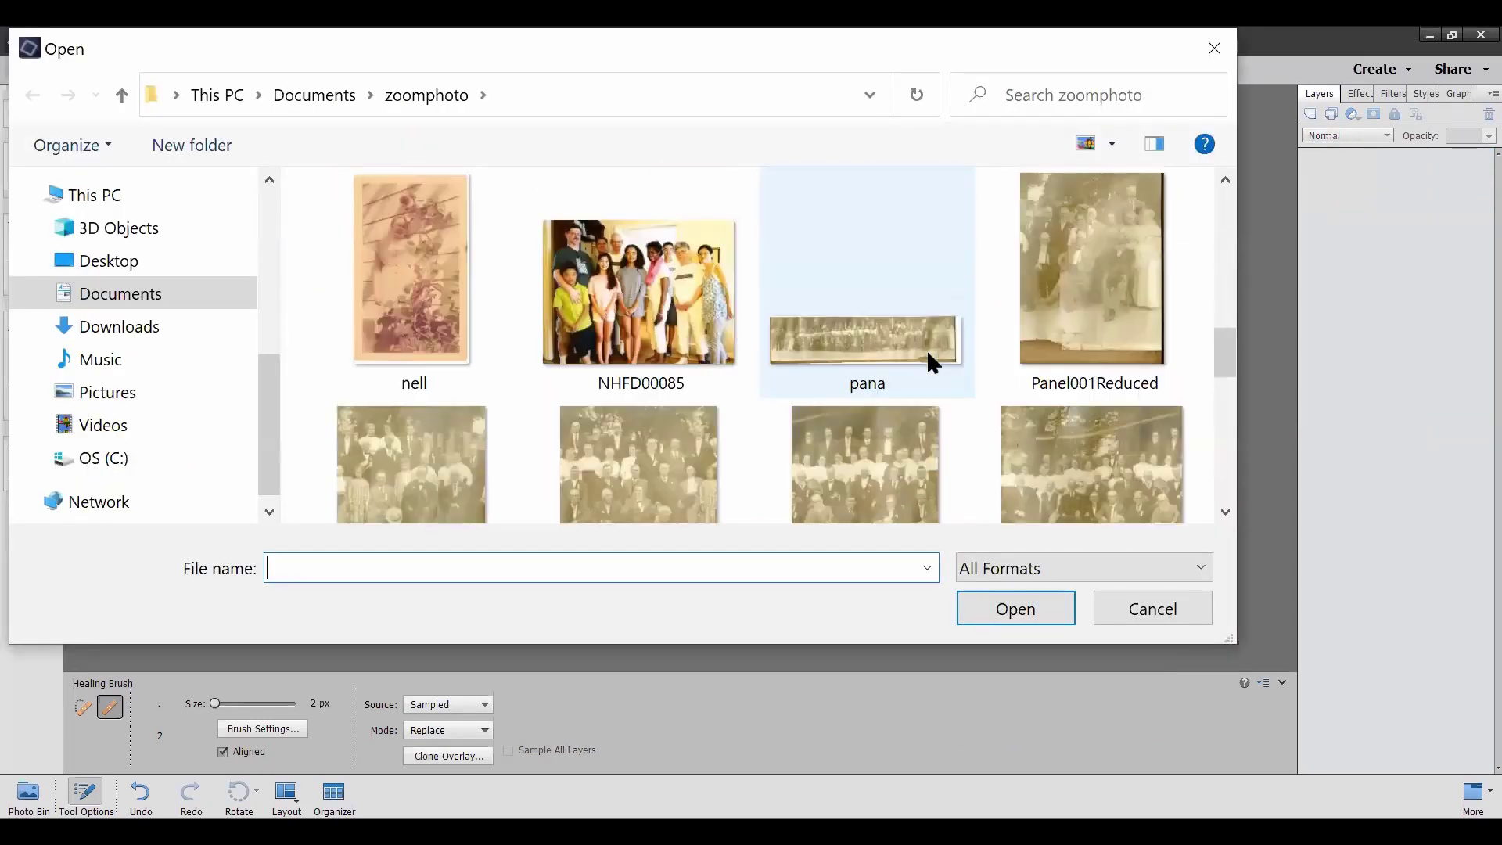
pyautogui.scroll(-5, 926, 349)
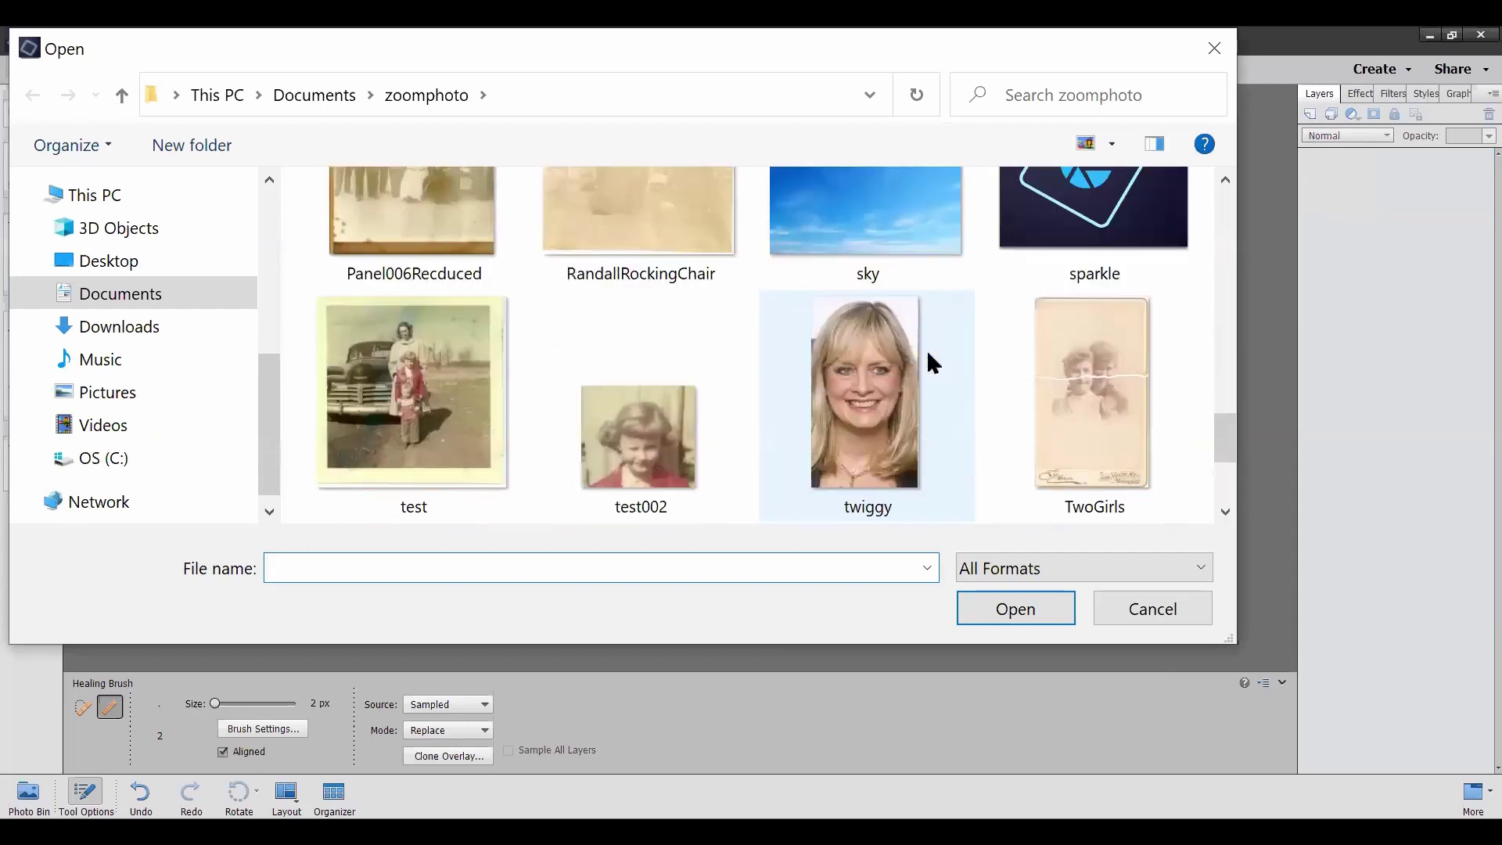
pyautogui.scroll(-3, 925, 350)
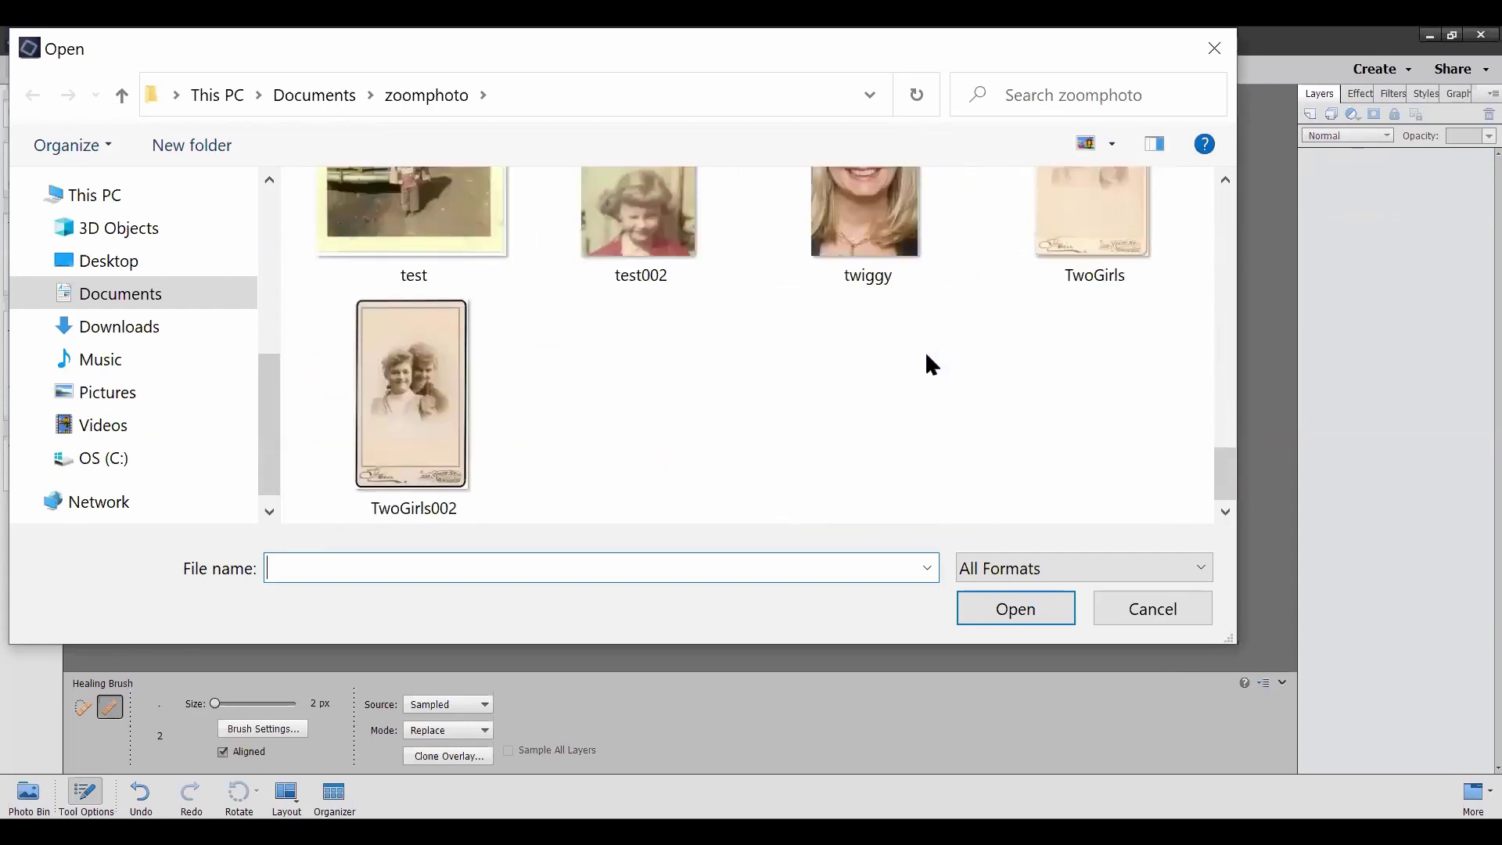
pyautogui.click(438, 403)
pyautogui.click(1017, 607)
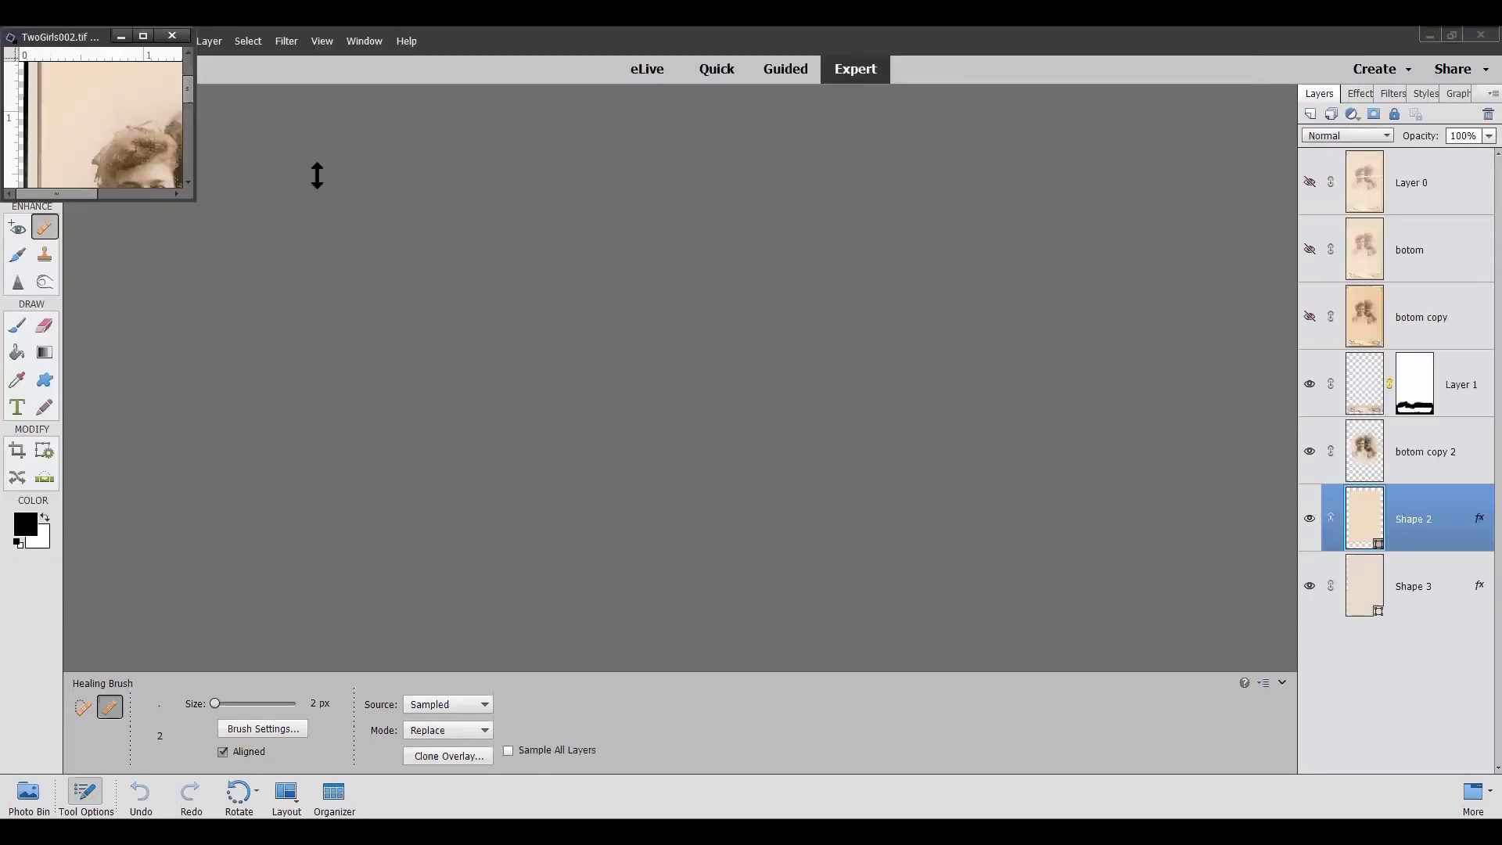
# Centre the TwoGirls002 window and turn on visibility for Layer 0, botom and botom copy
pyautogui.moveTo(51, 36); pyautogui.dragTo(673, 205)
pyautogui.click(1307, 182)
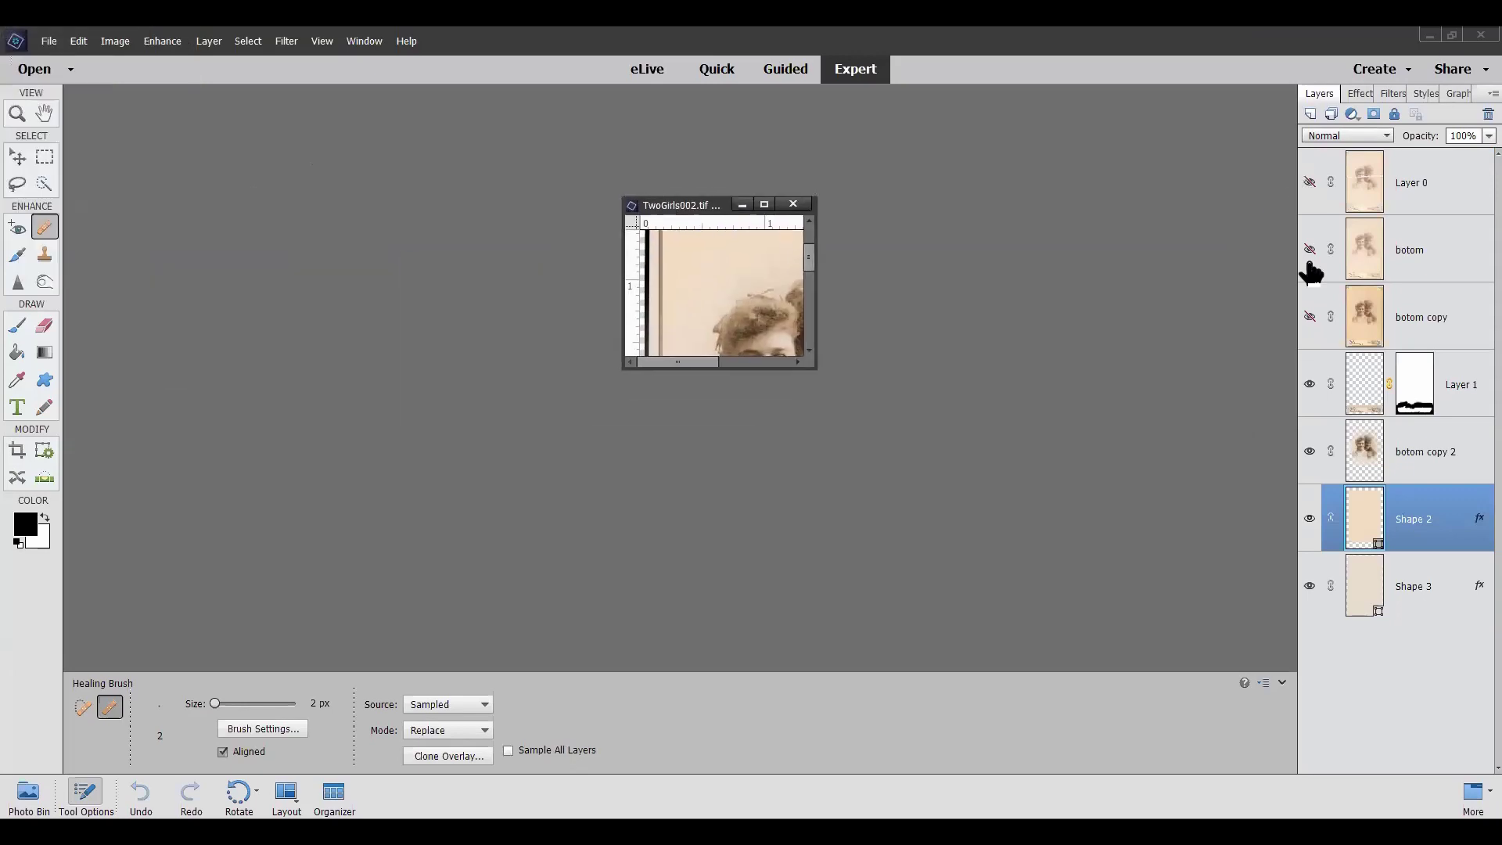
pyautogui.click(1308, 249)
pyautogui.click(1308, 317)
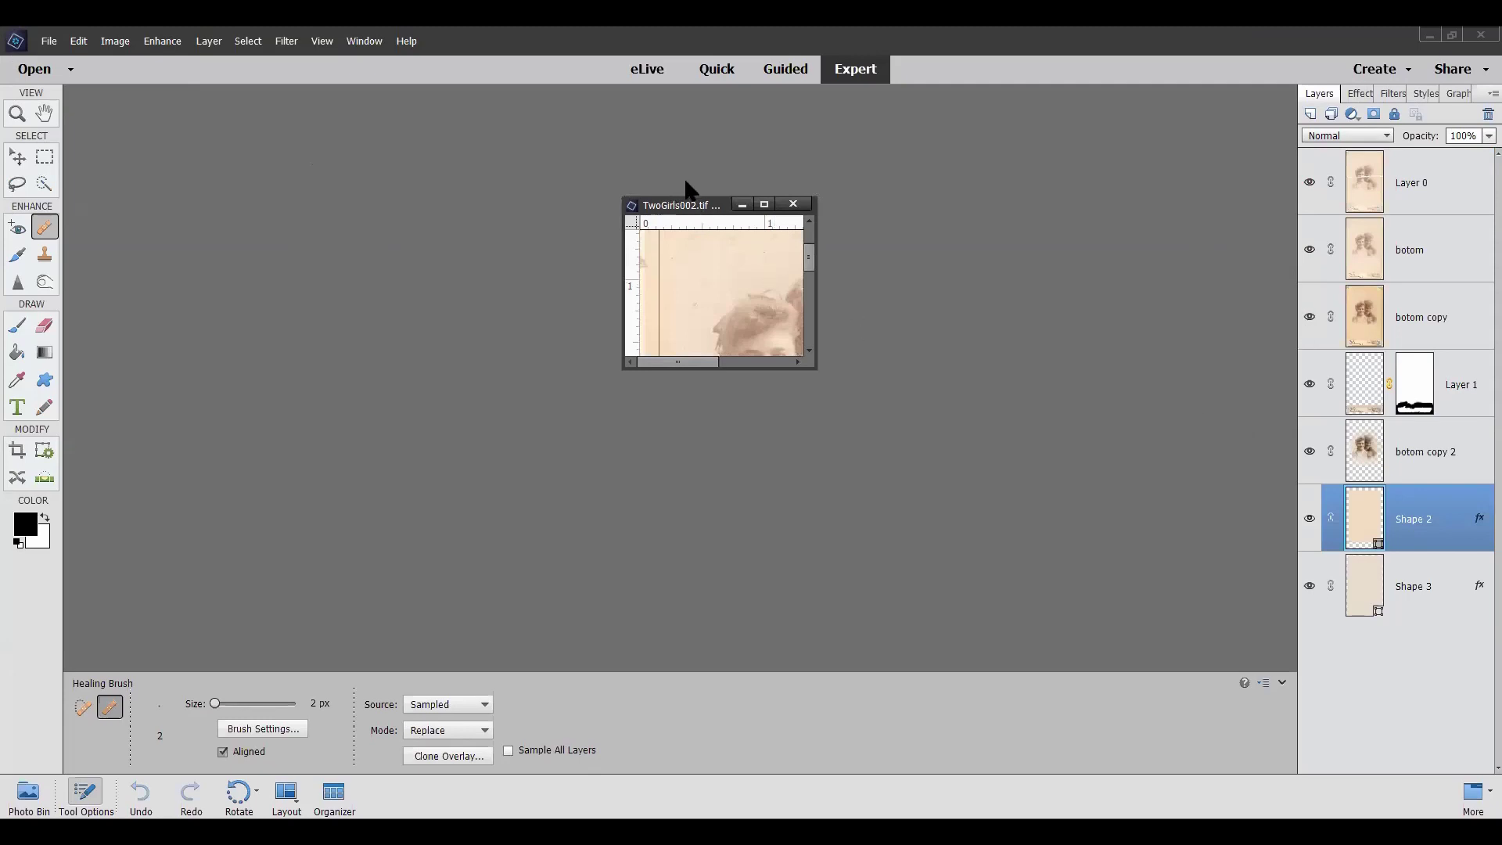
# Drag the window edges outward until the whole card, including the bottom imprint, is visible
pyautogui.moveTo(700, 194); pyautogui.dragTo(709, 92)
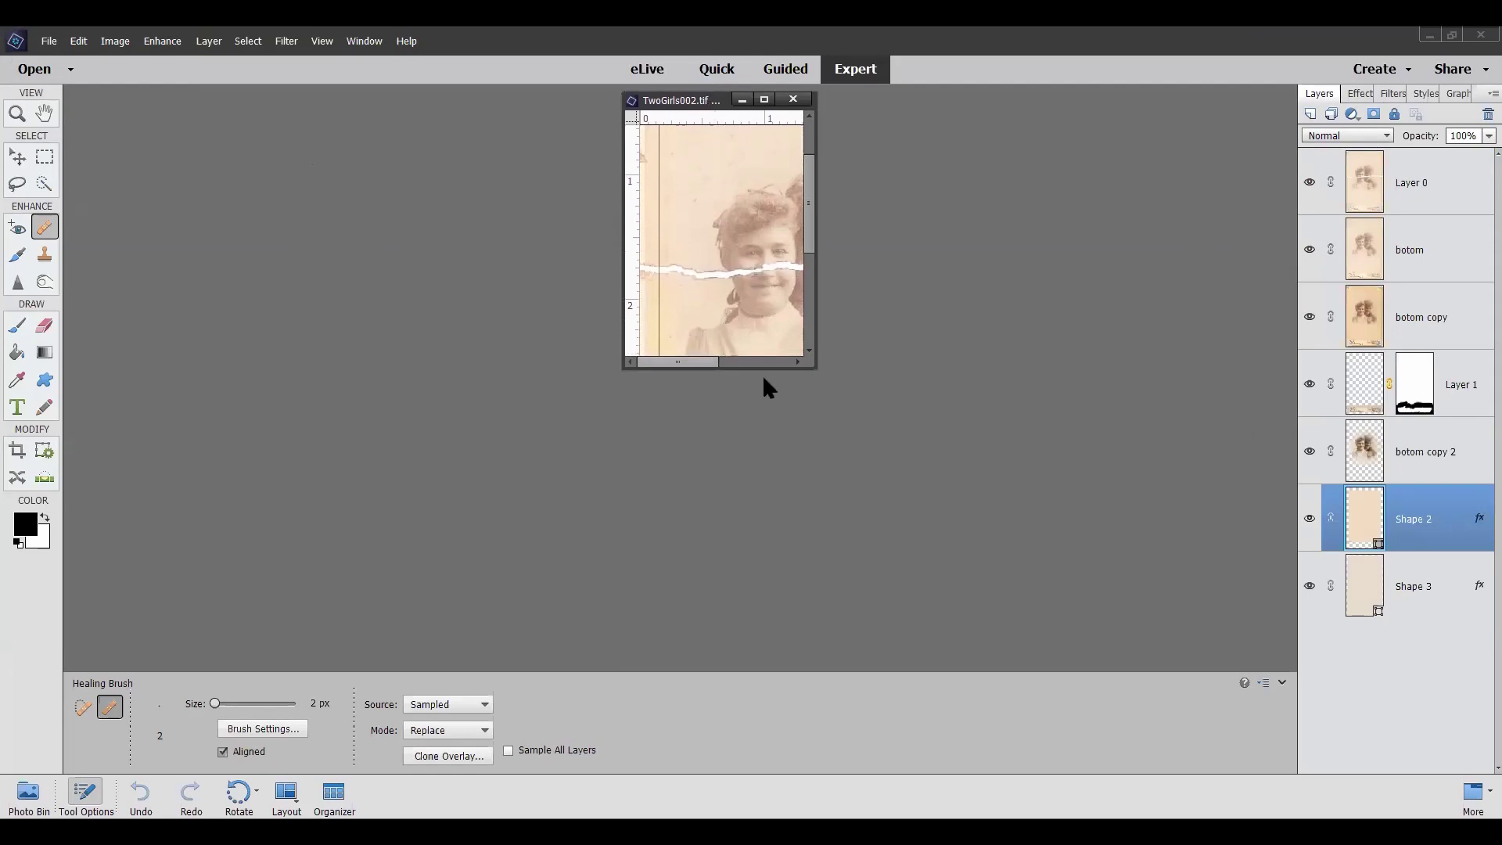
pyautogui.moveTo(741, 364); pyautogui.dragTo(719, 690)
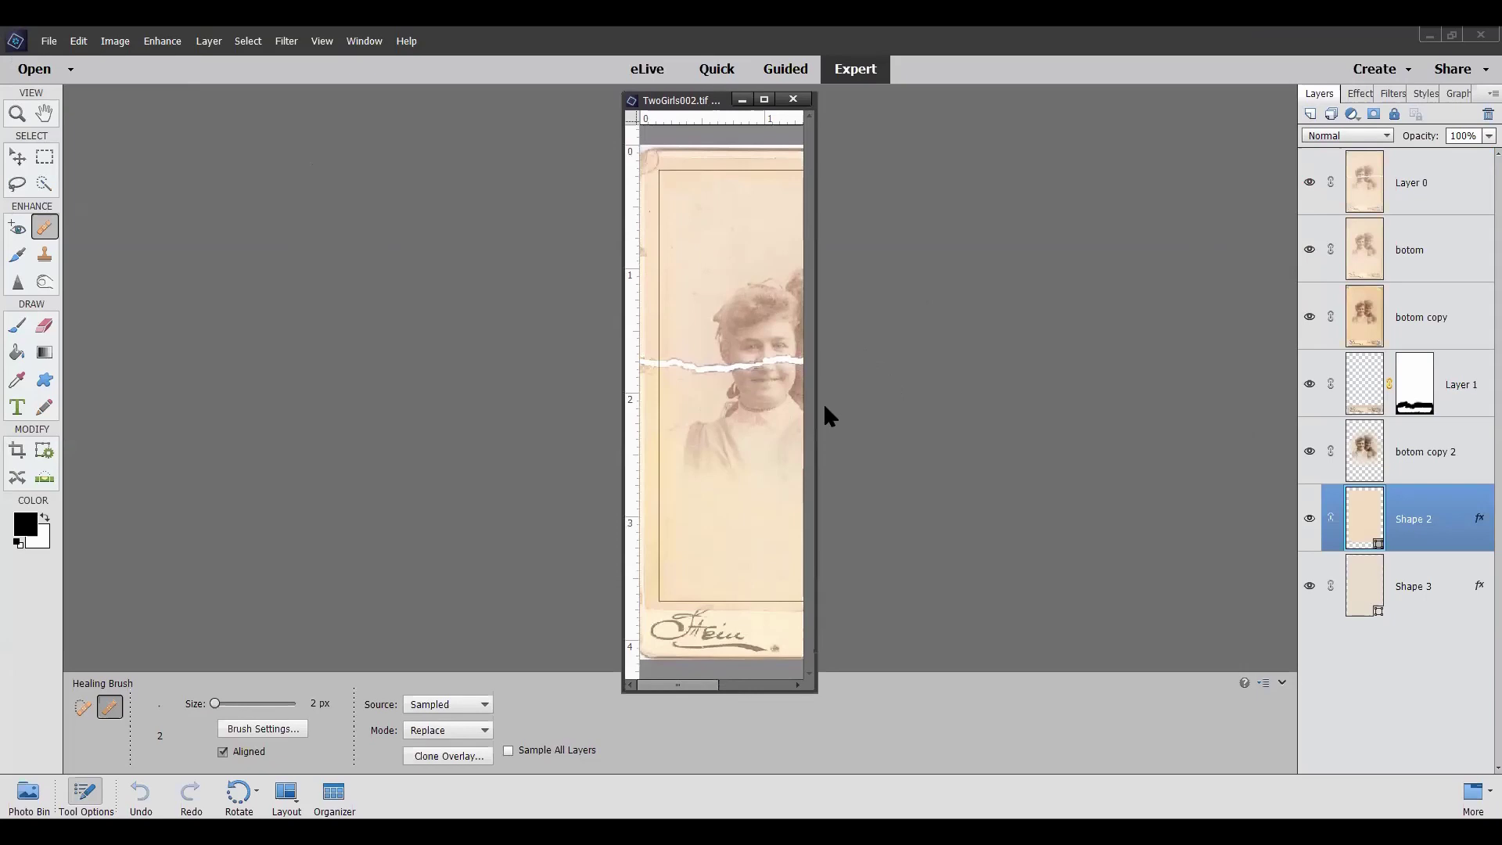
pyautogui.moveTo(814, 414); pyautogui.dragTo(1205, 438)
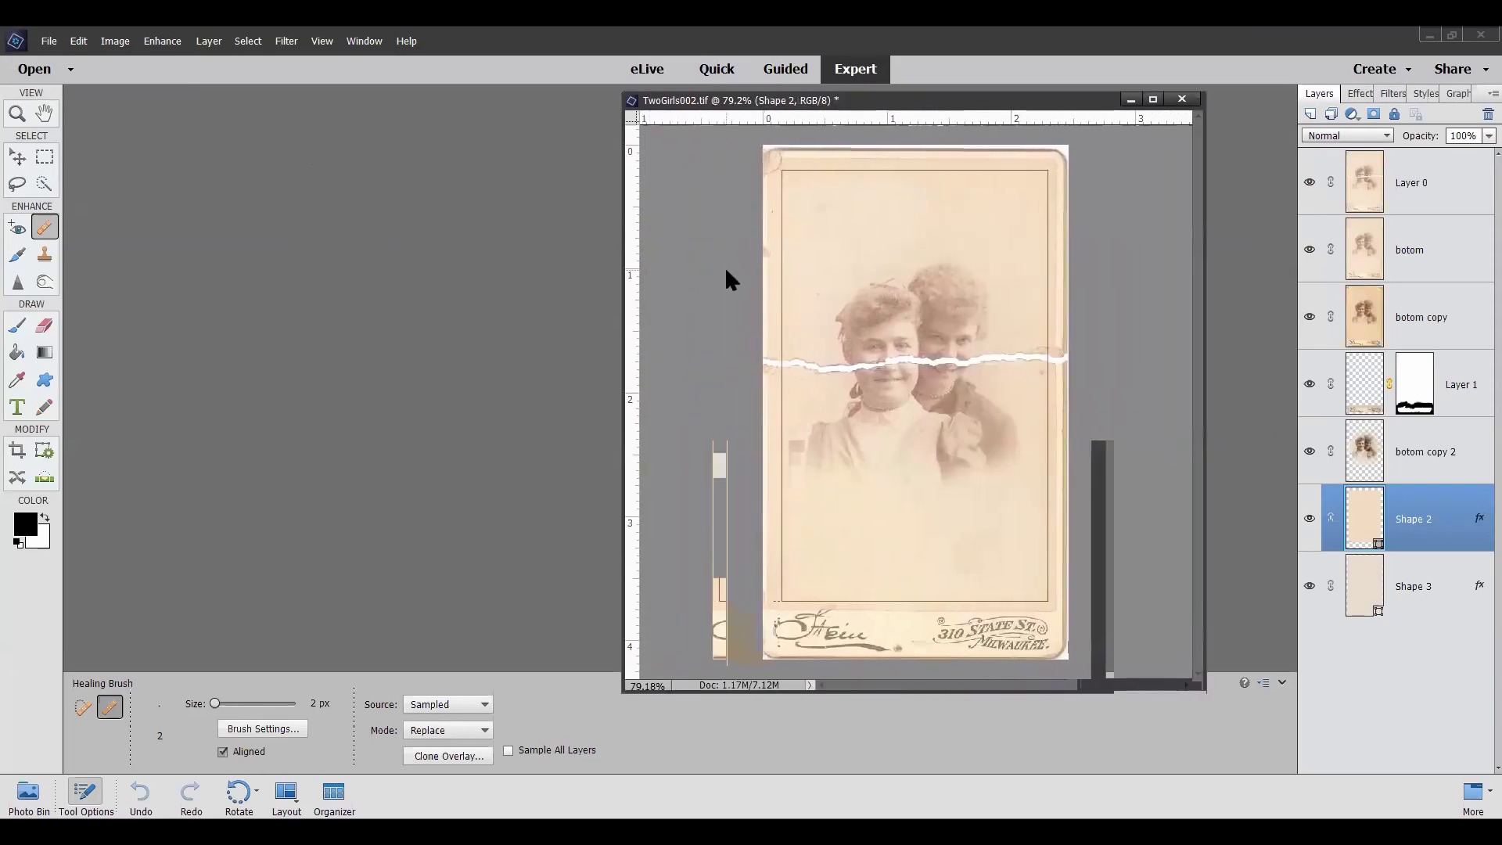
pyautogui.scroll(2, 709, 296)
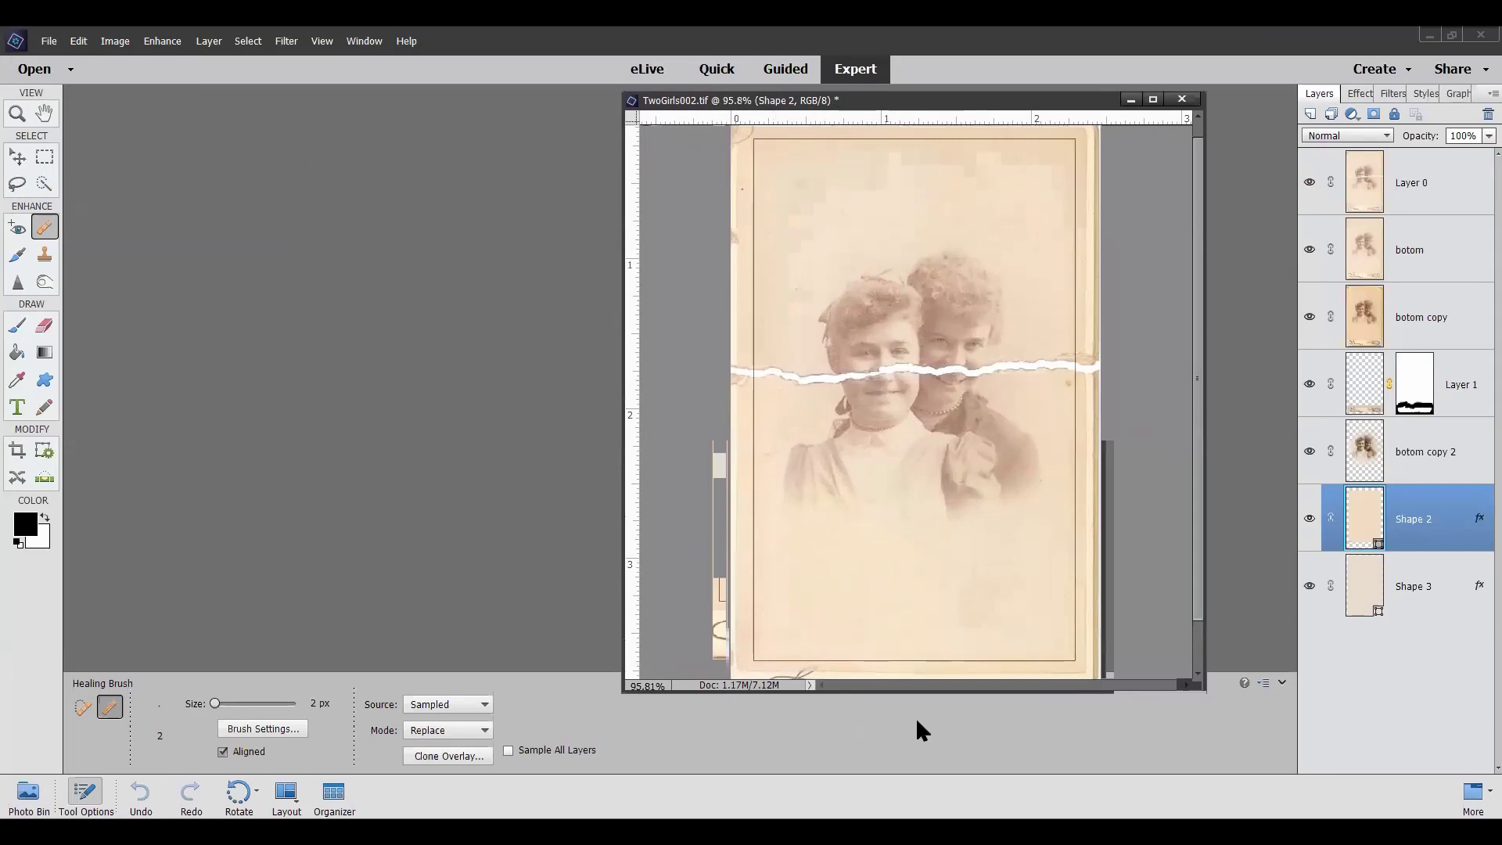
pyautogui.moveTo(923, 692); pyautogui.dragTo(922, 762)
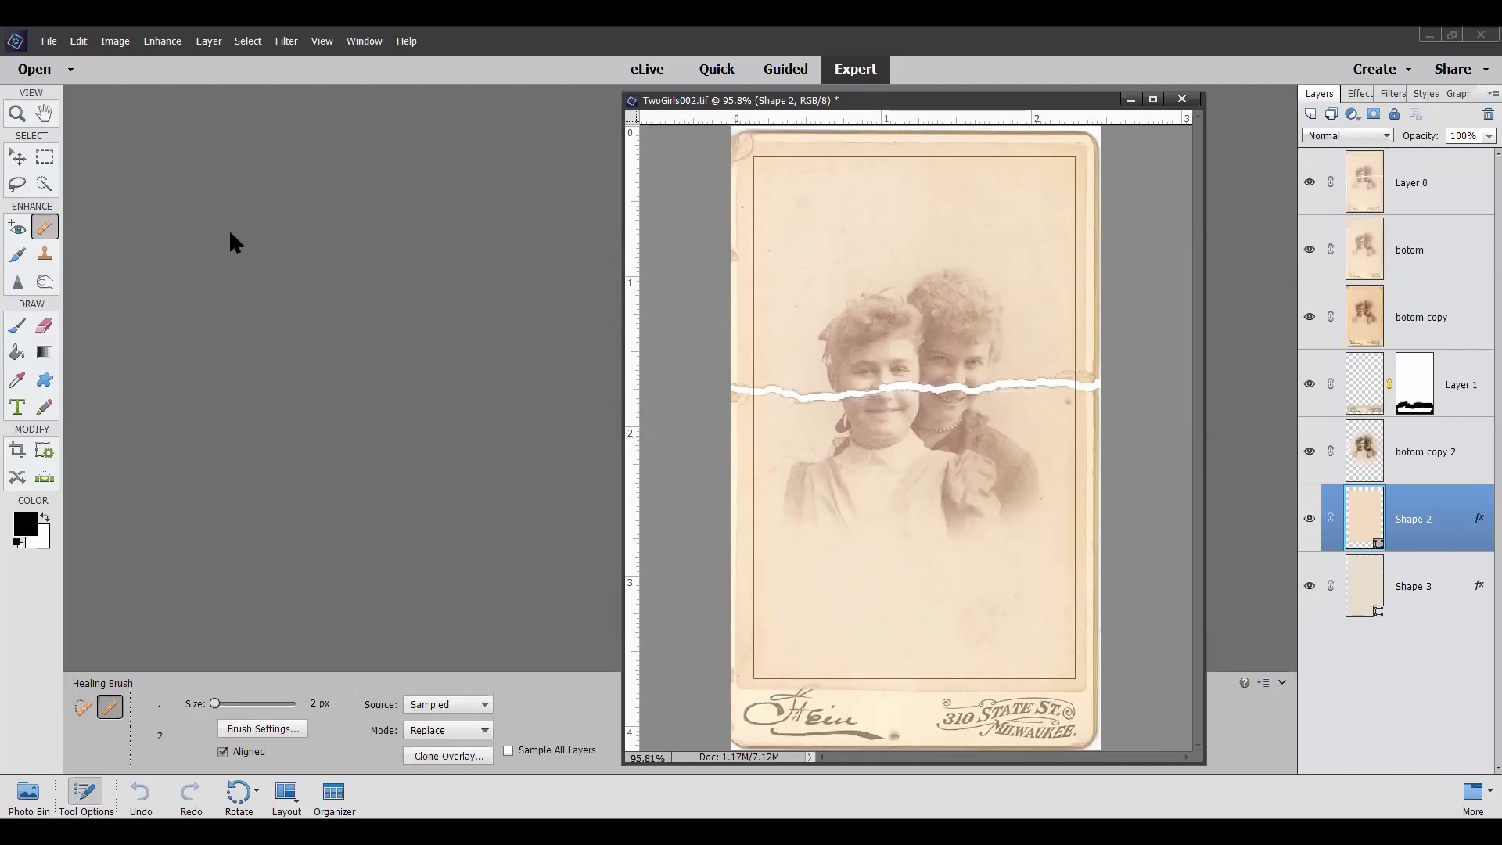
# Zoom in to about 533% on the girl's chin, earring and lace collar below the tear
pyautogui.scroll(3, 810, 470)
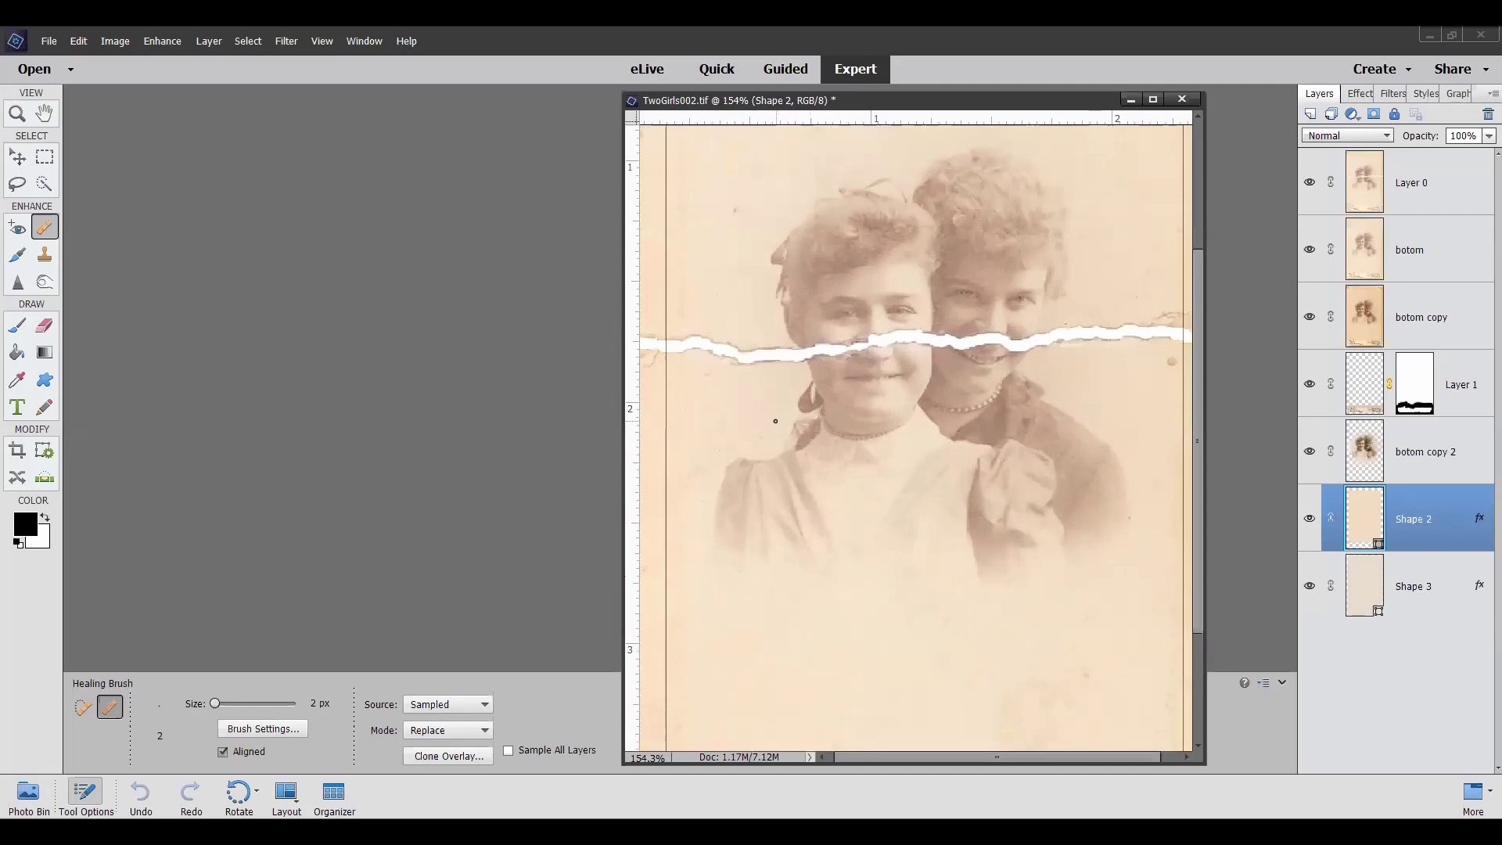
pyautogui.scroll(4, 810, 470)
pyautogui.scroll(1, 775, 421)
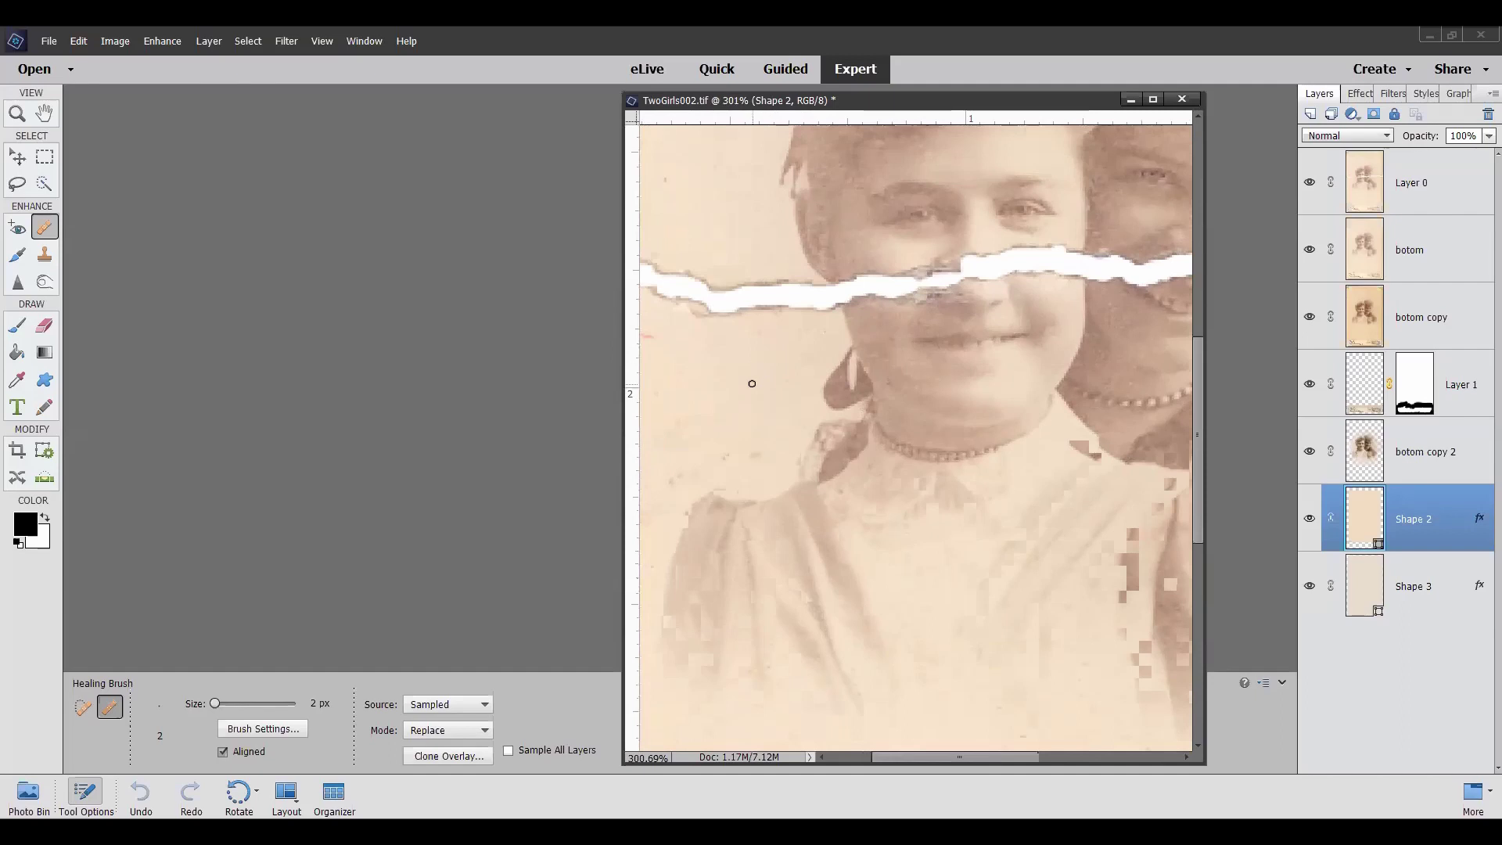
pyautogui.scroll(3, 765, 364)
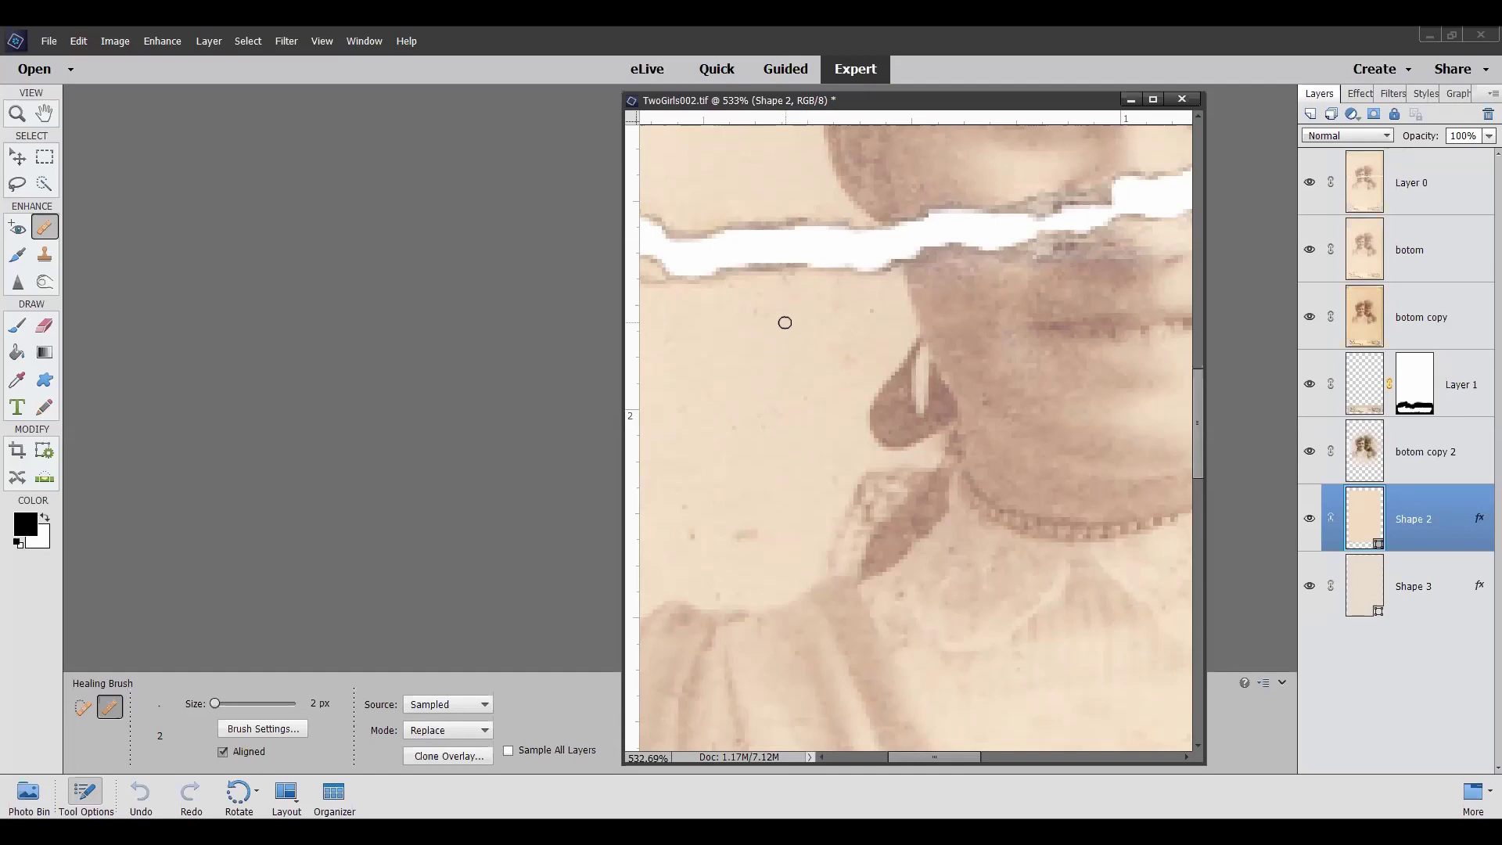
pyautogui.click(17, 329)
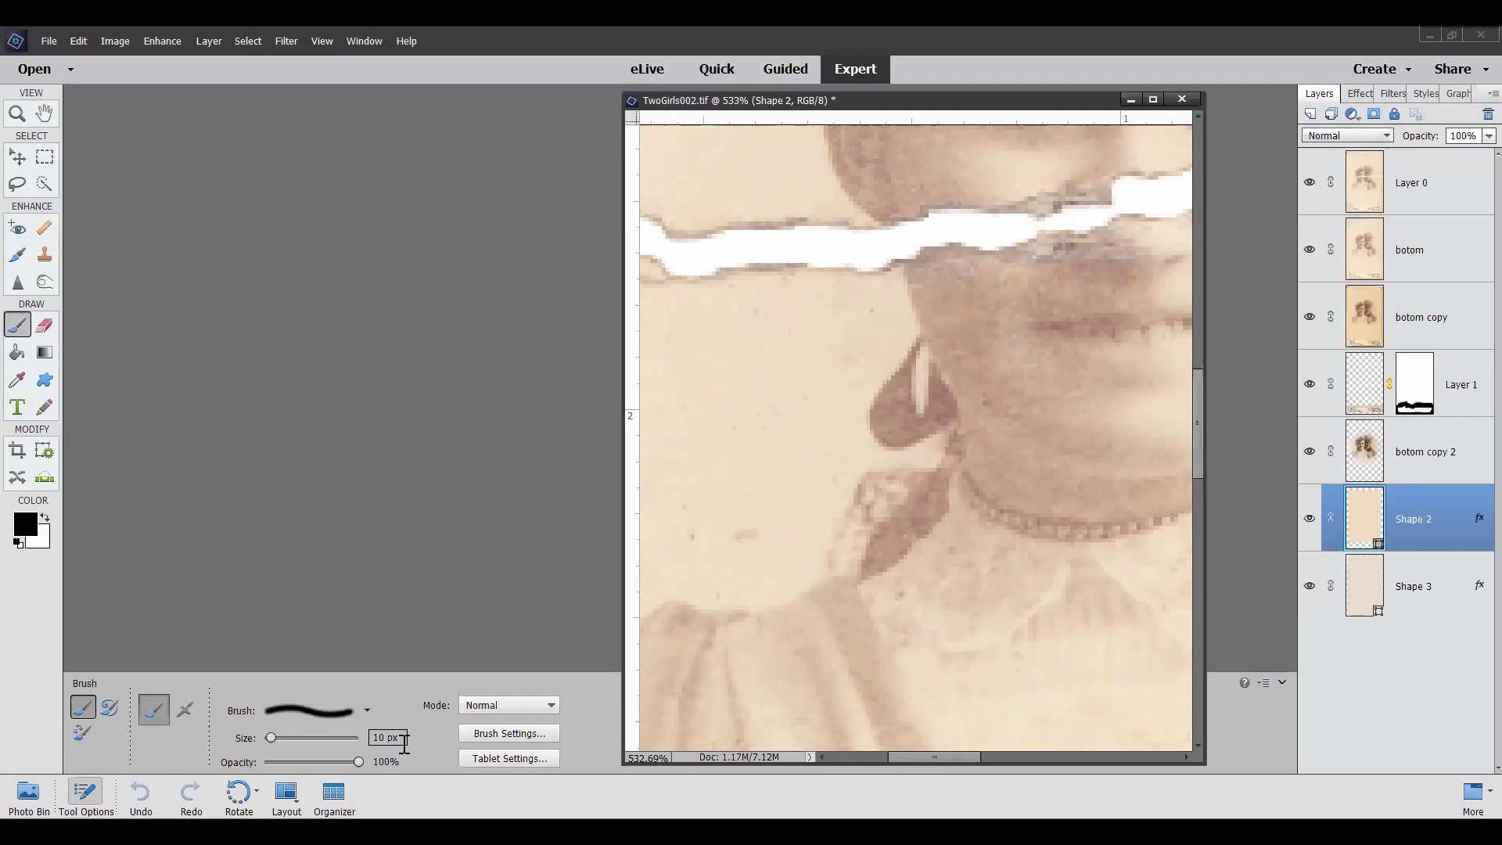
pyautogui.click(368, 709)
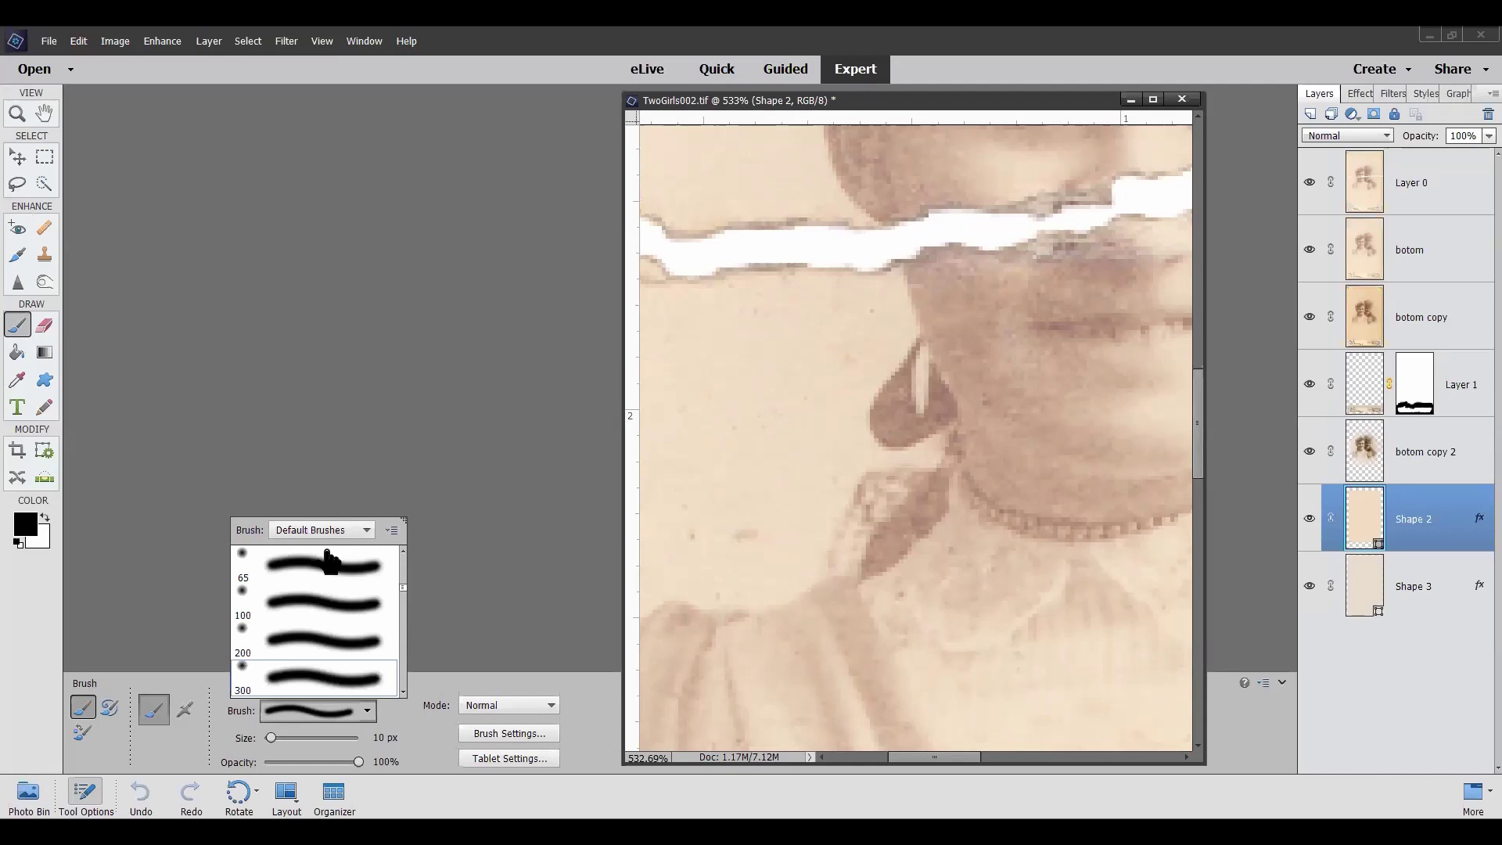
pyautogui.scroll(-1, 329, 559)
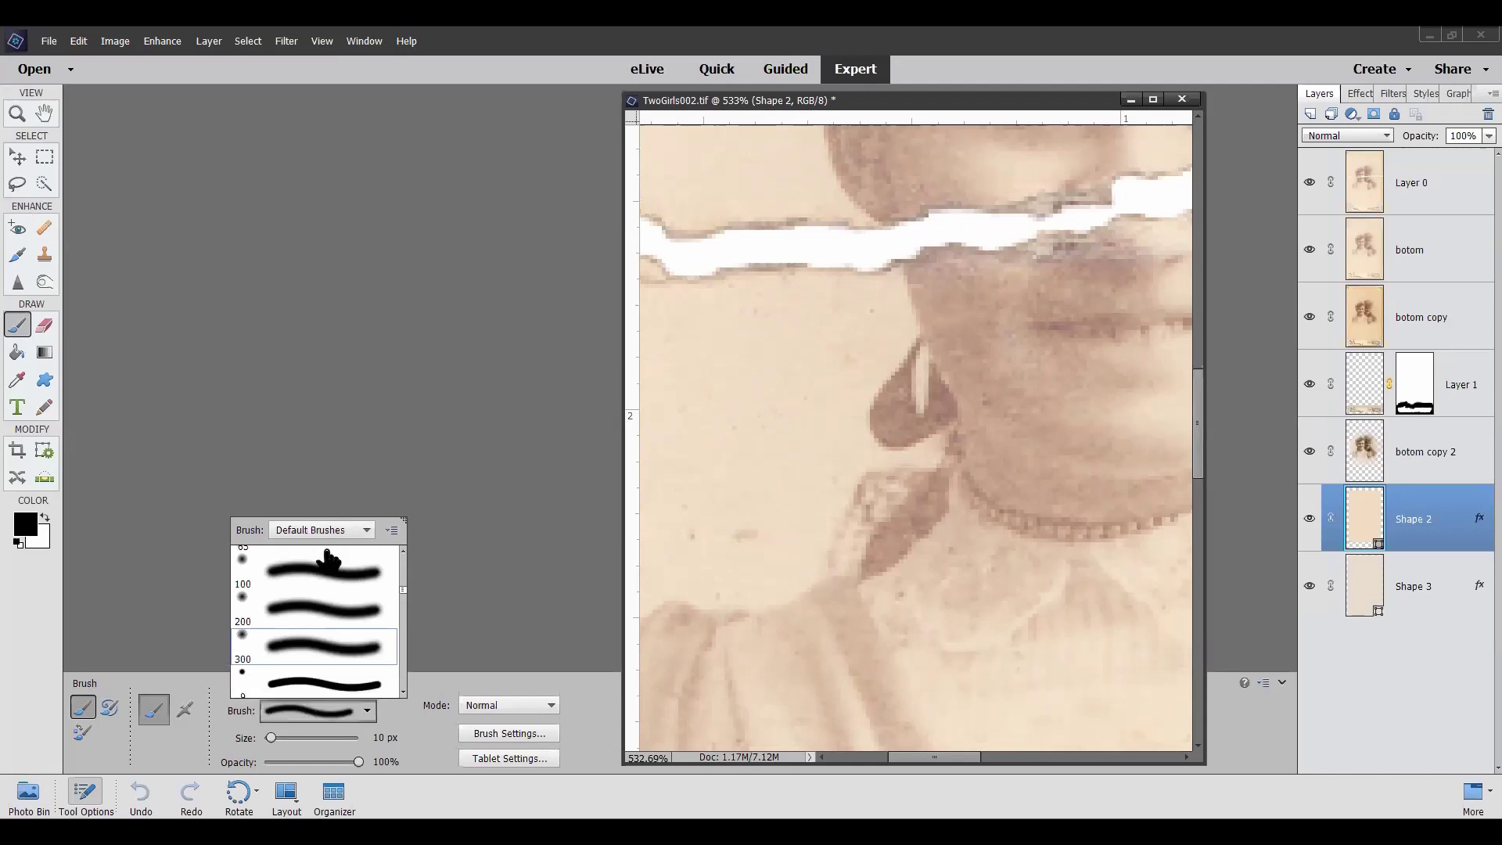
pyautogui.scroll(1, 328, 559)
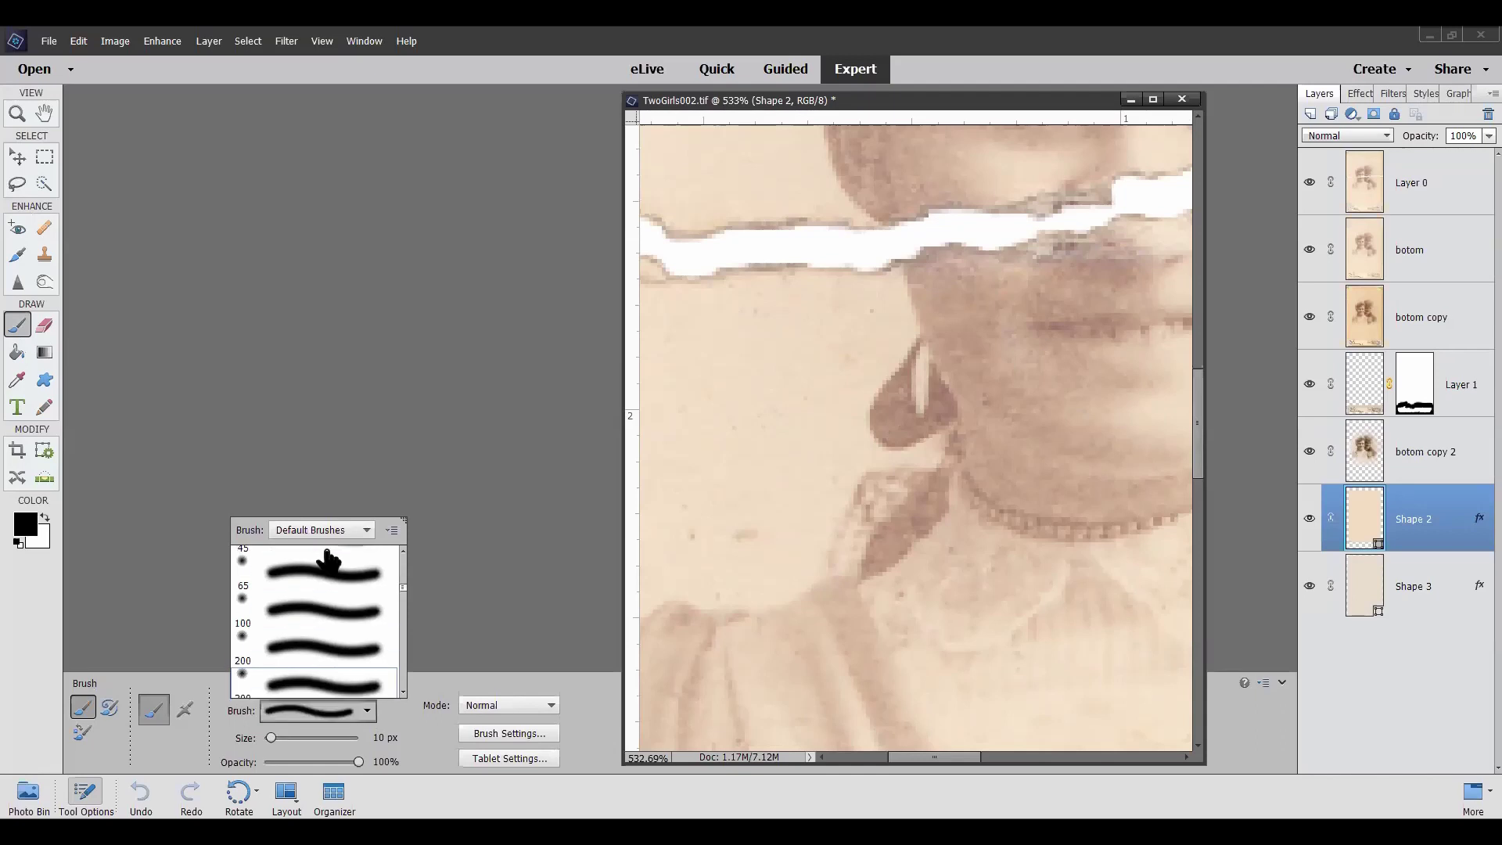
pyautogui.click(366, 531)
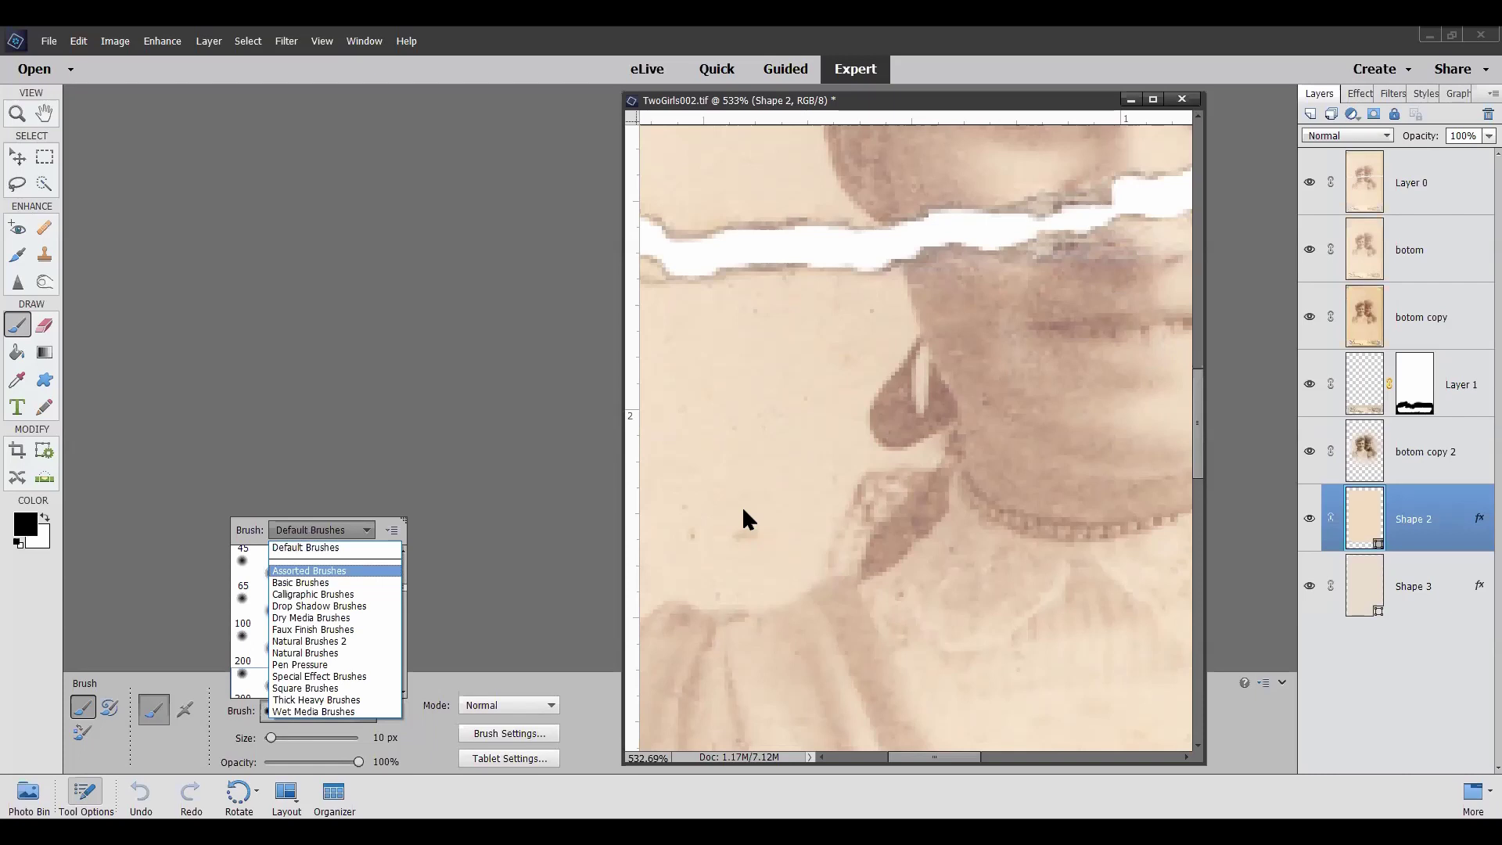
pyautogui.click(538, 469)
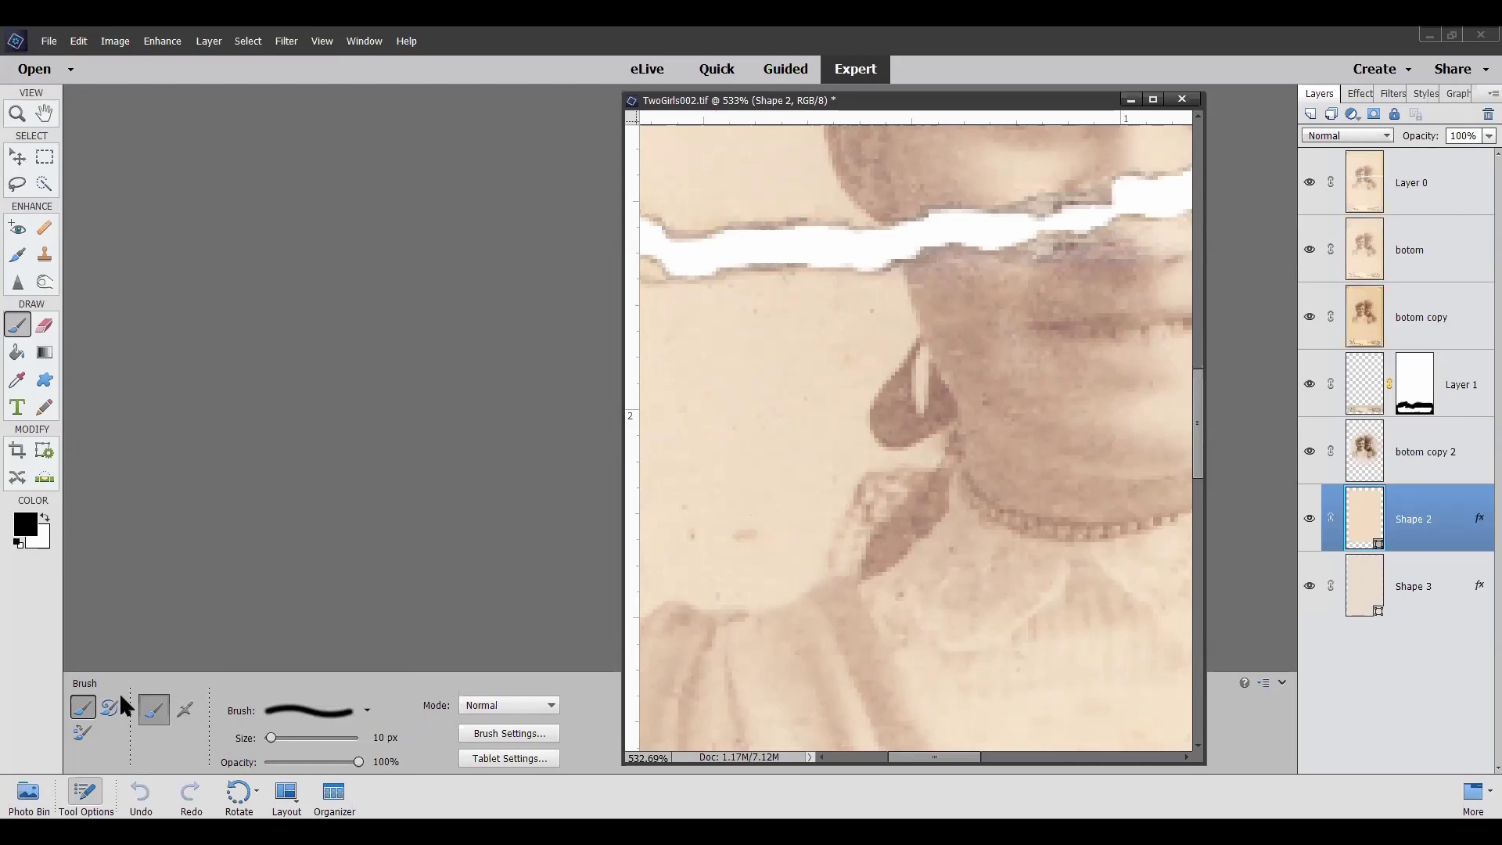
# Pick the Spot Healing Brush, confirm simplifying the Shape 2 layer, and select Layer 0
pyautogui.click(45, 228)
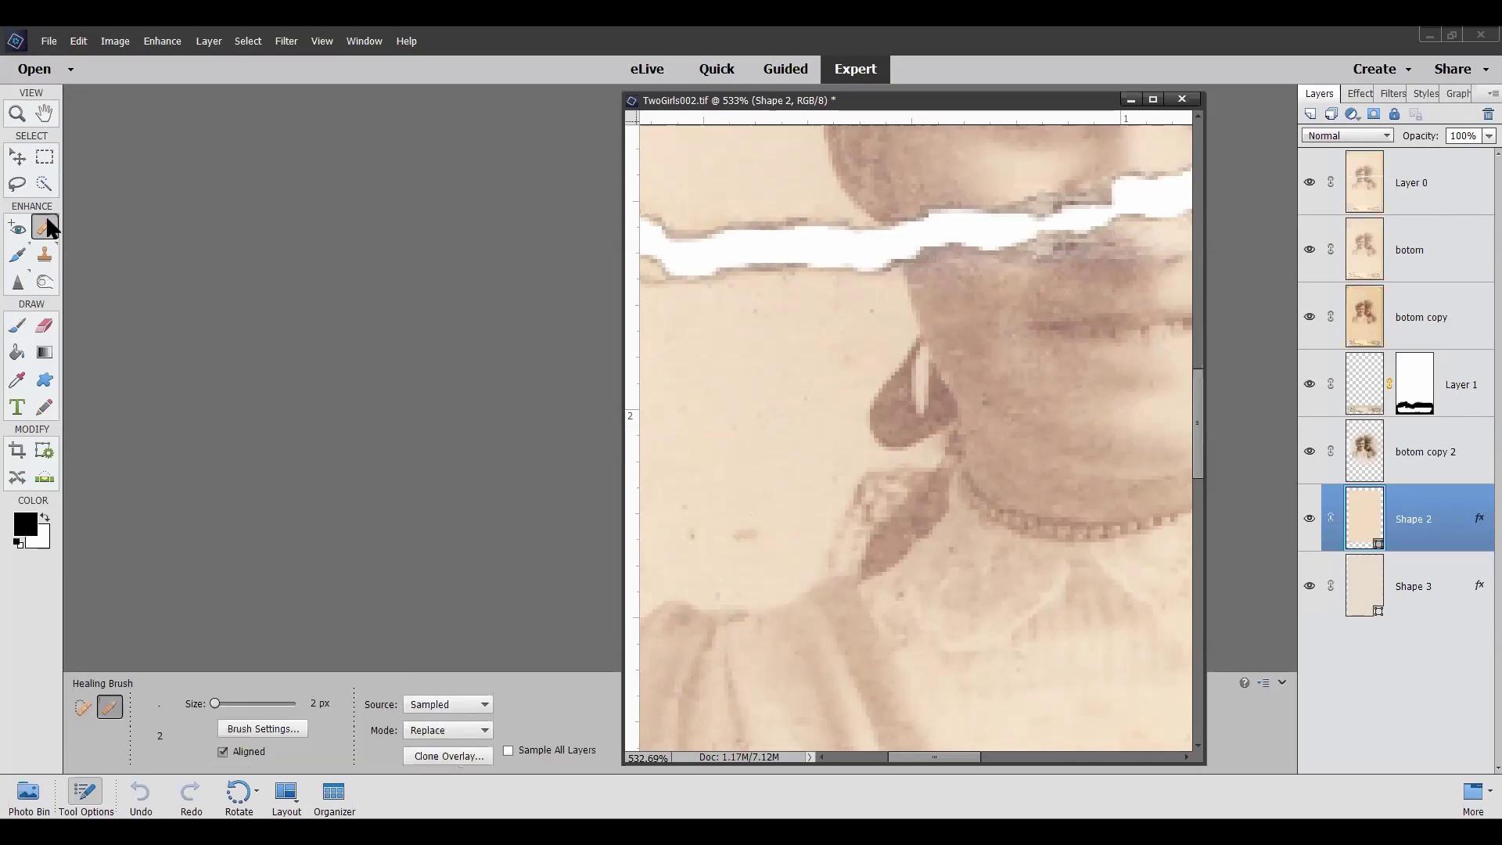
pyautogui.click(84, 706)
pyautogui.click(764, 382)
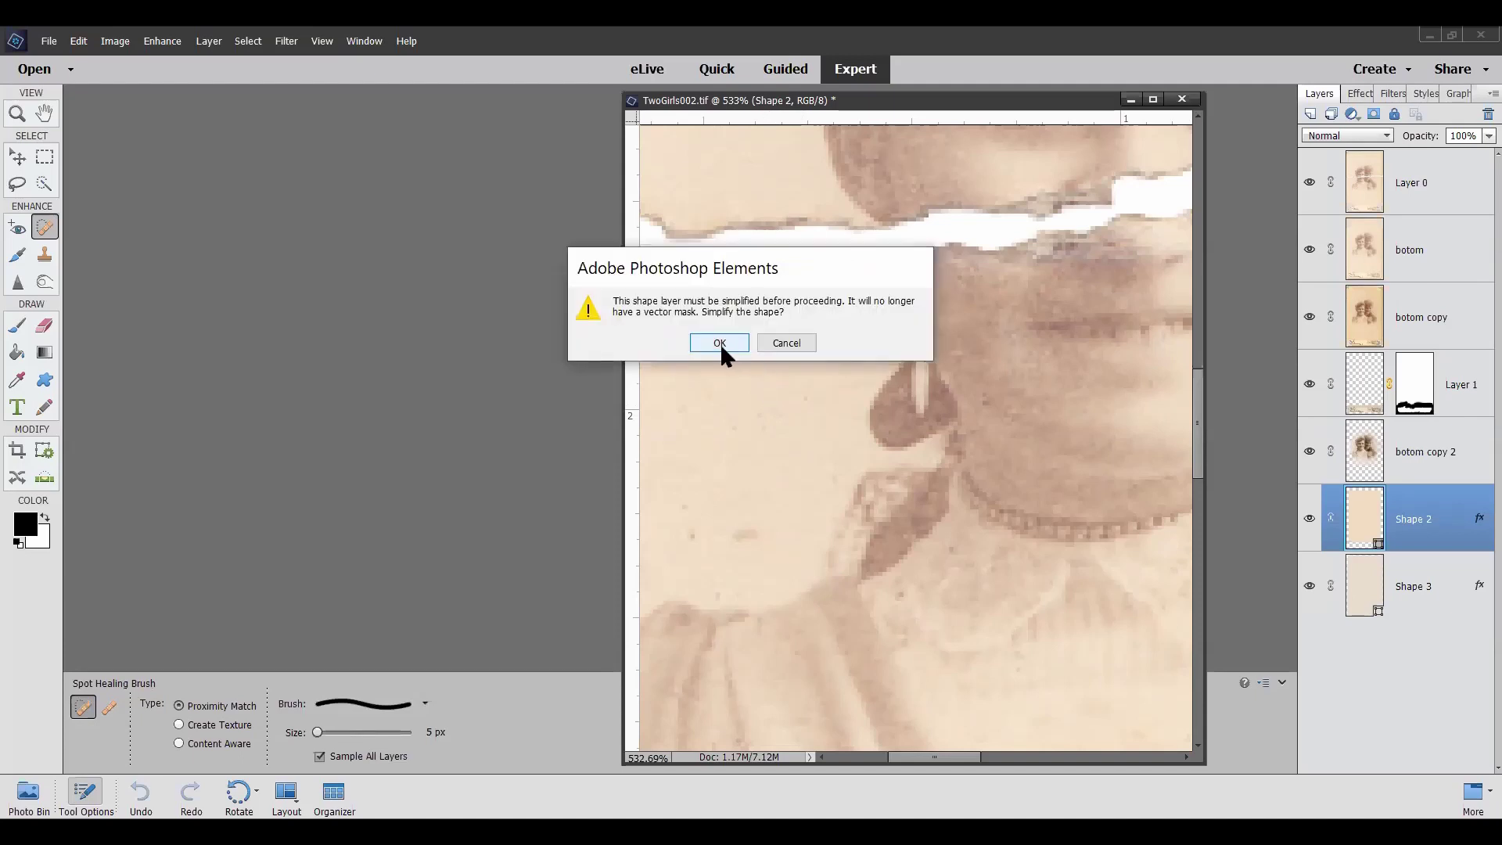
pyautogui.click(720, 343)
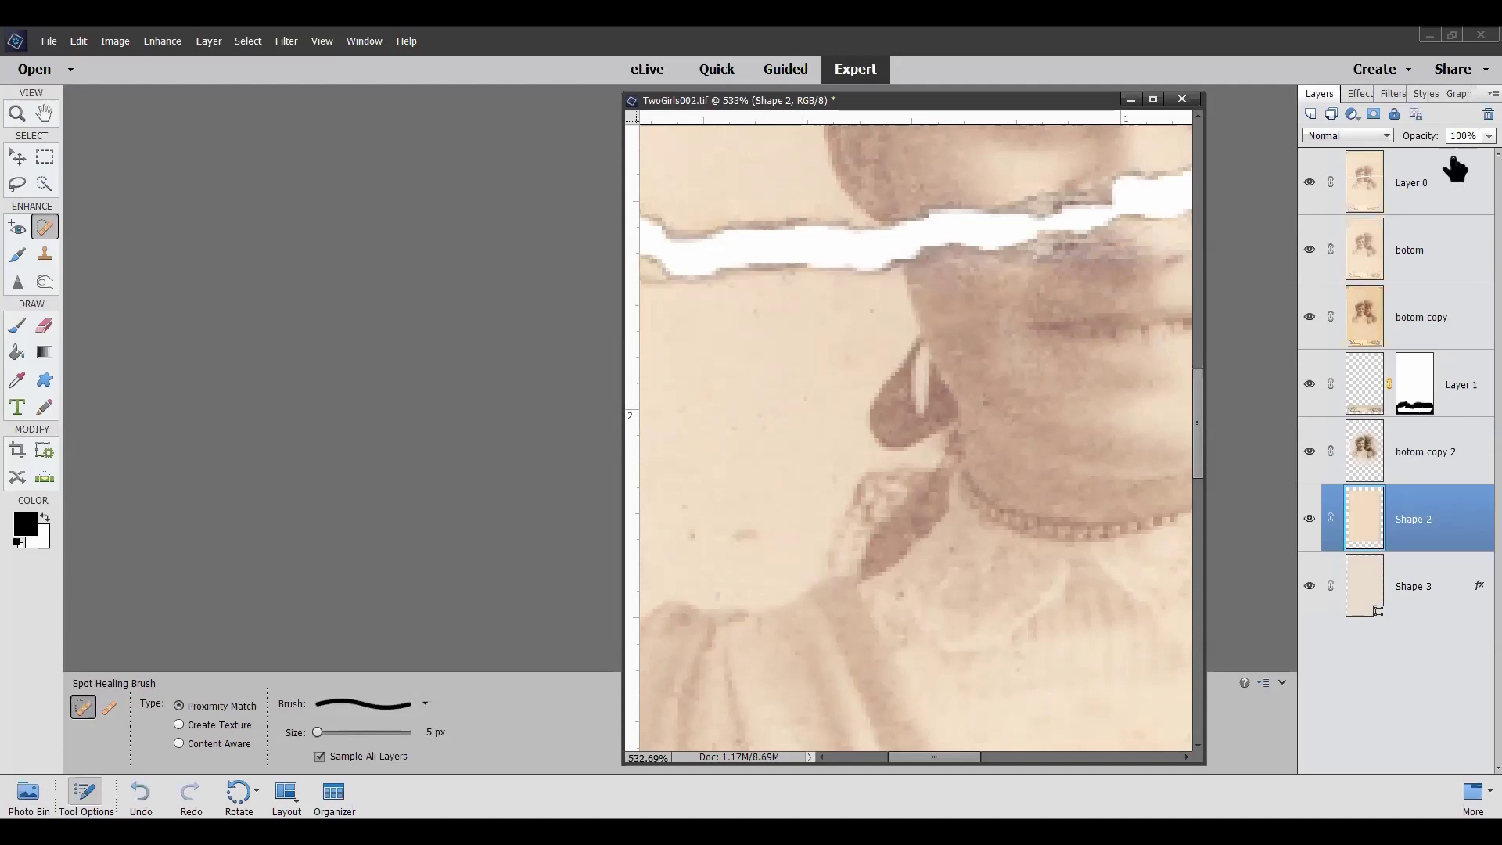
pyautogui.click(1443, 191)
# Heal four background specks left of the face, then sample a clean source with the Healing Brush
pyautogui.click(767, 393)
pyautogui.click(767, 375)
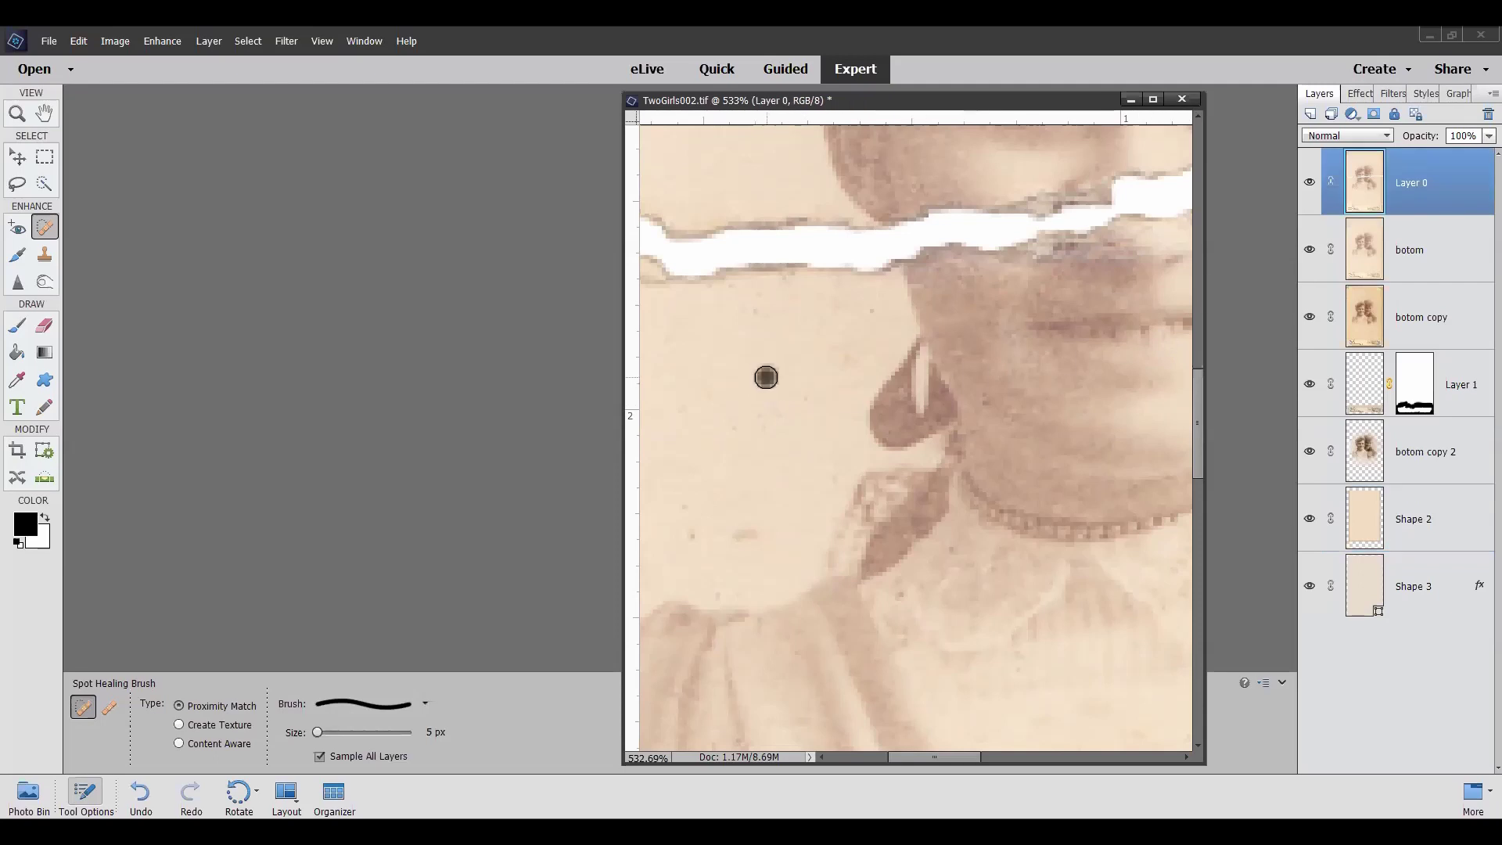
pyautogui.click(773, 352)
pyautogui.click(673, 486)
pyautogui.click(109, 704)
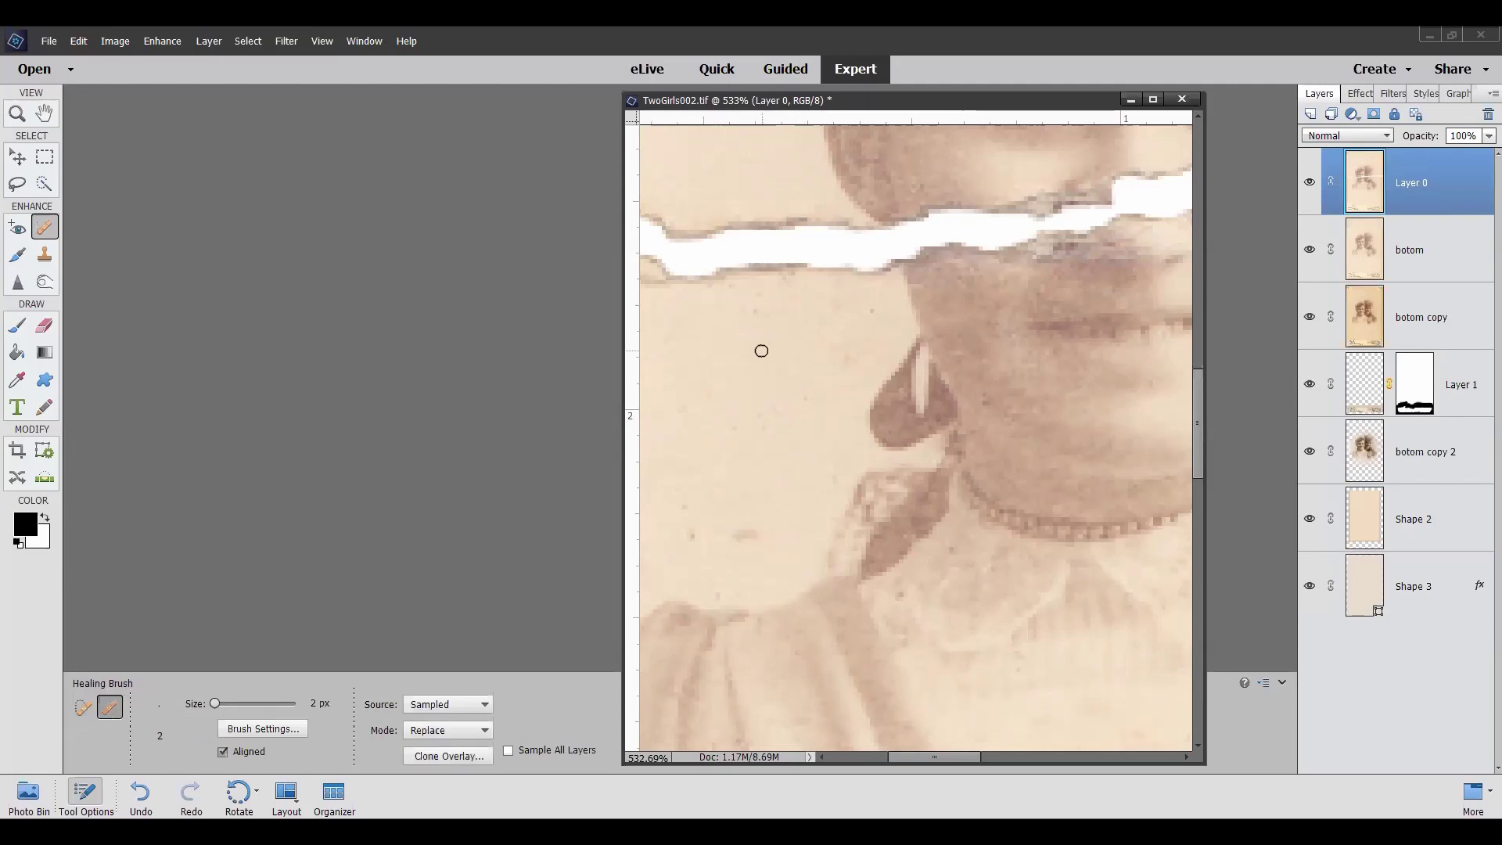
pyautogui.keyDown('alt'); pyautogui.click(761, 351); pyautogui.keyUp('alt')
pyautogui.click(18, 156)
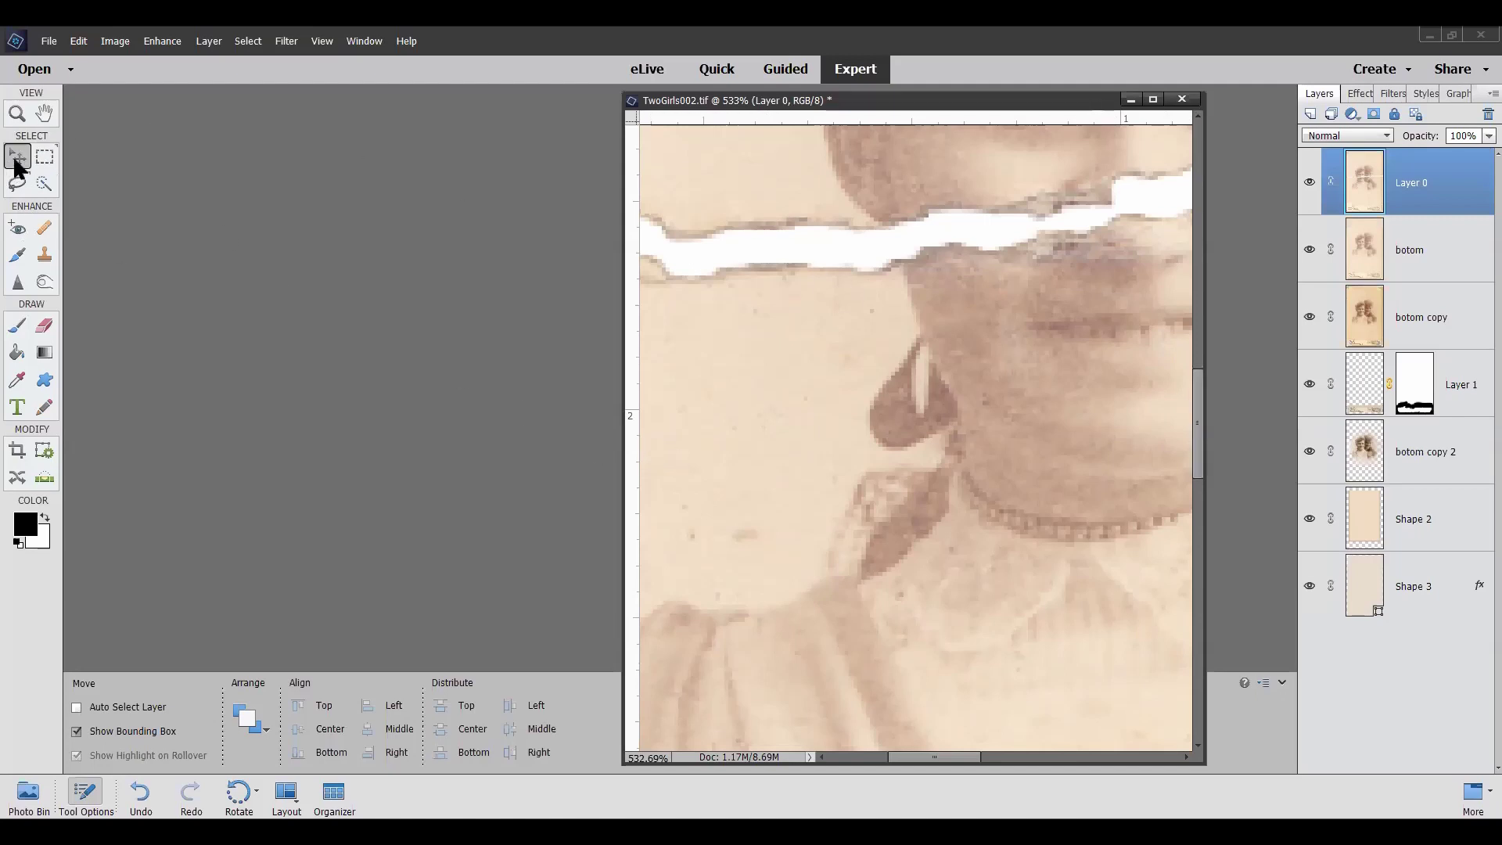
# View the photo at 100%, then hide Layer 0 and botom to reveal the untorn image
pyautogui.doubleClick(16, 114)
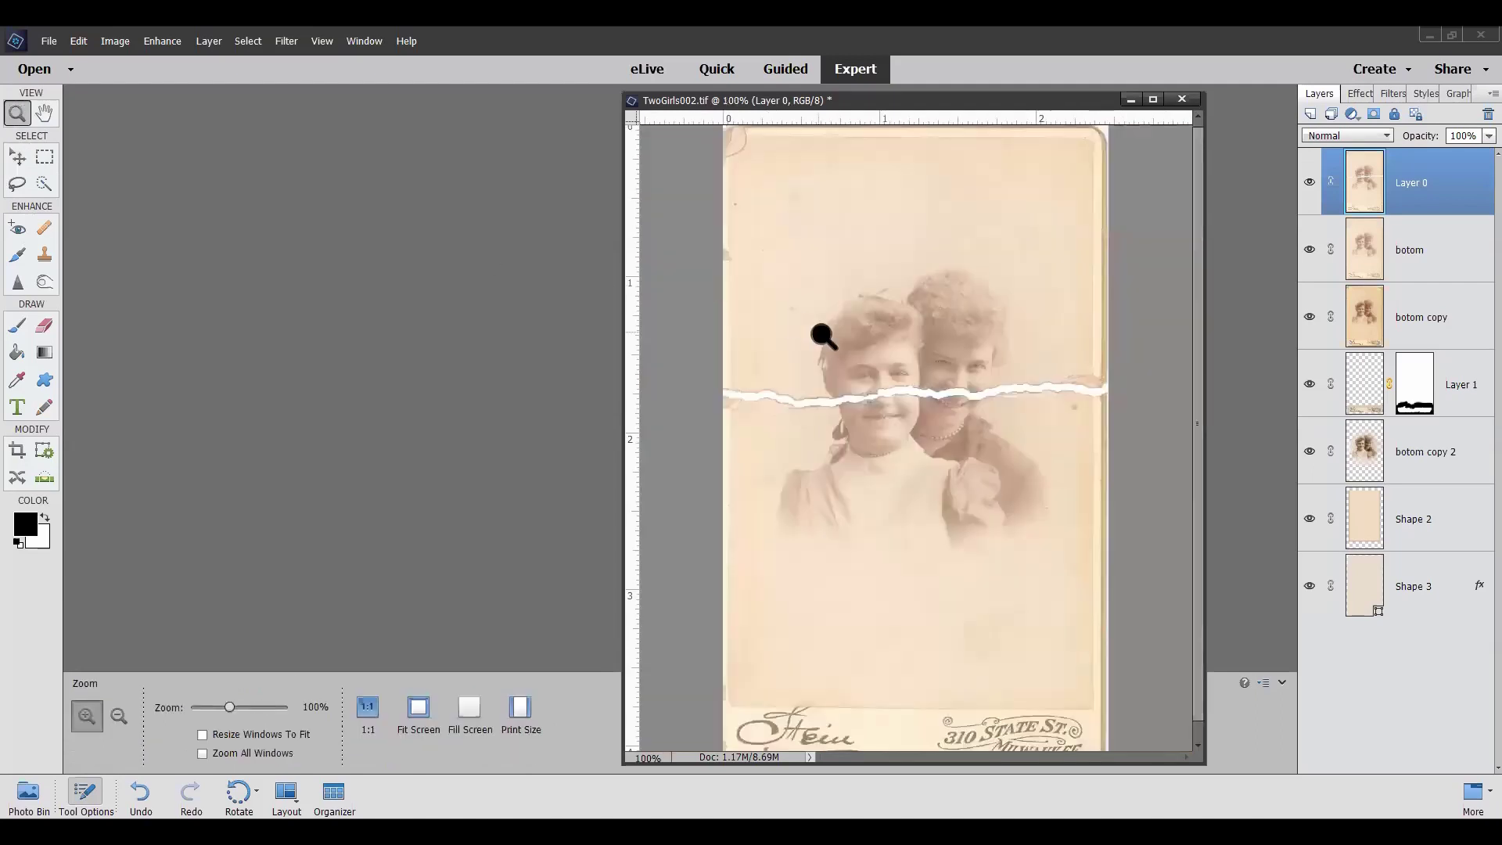
pyautogui.click(22, 159)
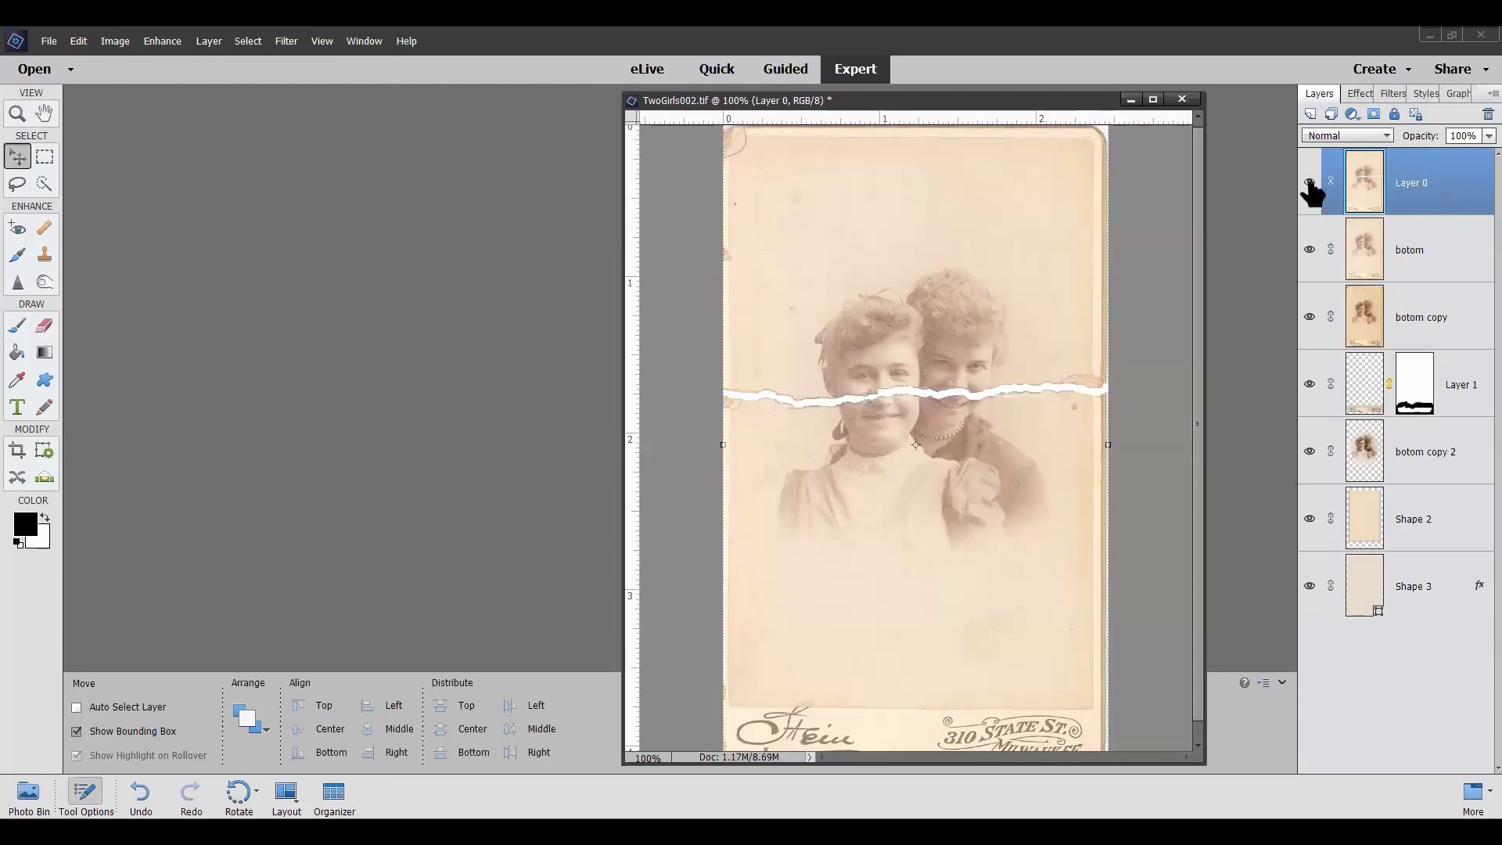
pyautogui.click(1309, 183)
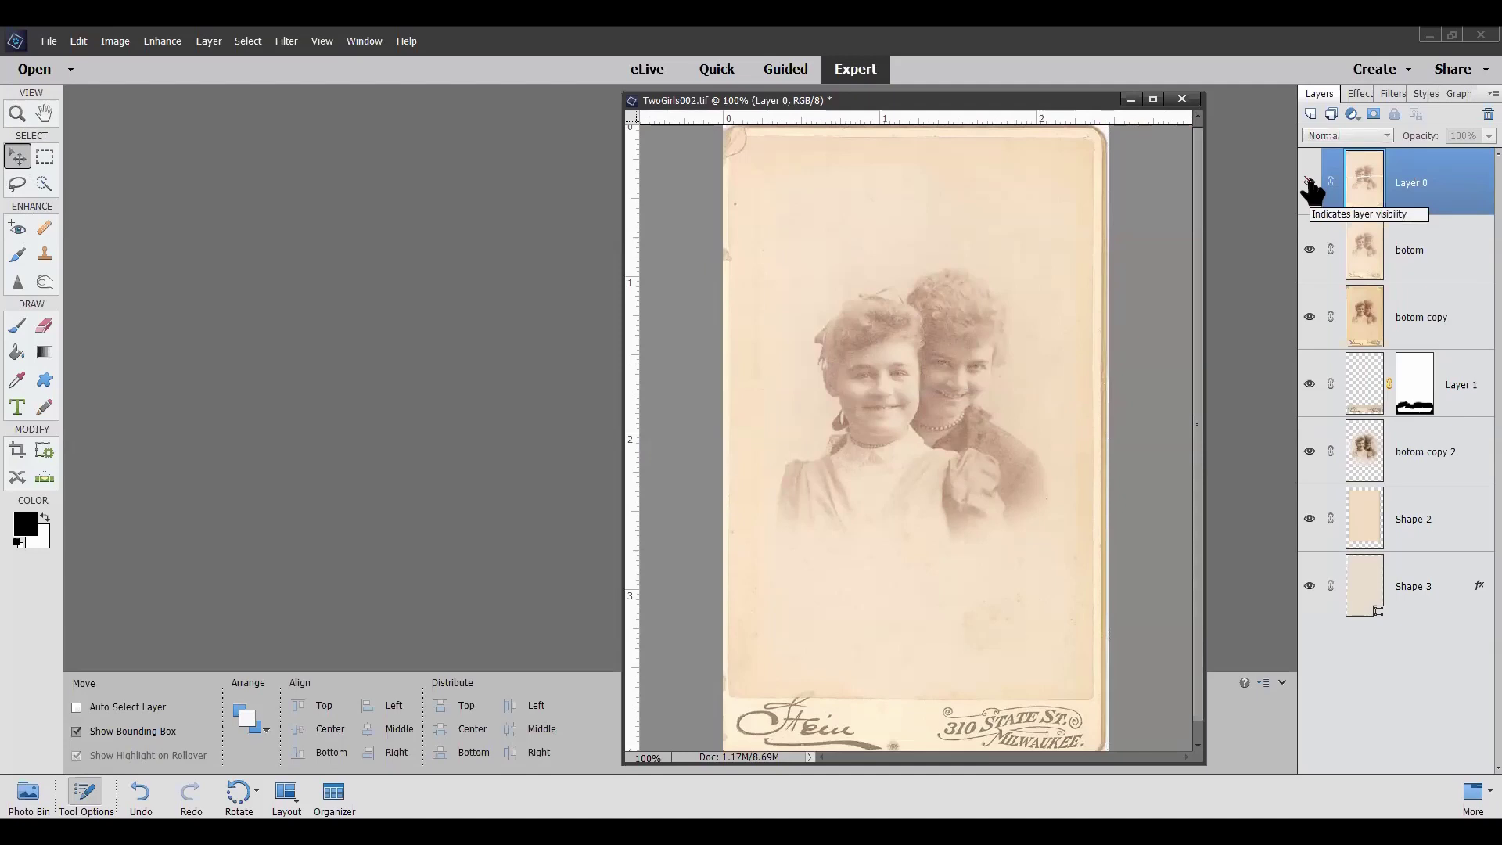
pyautogui.click(1309, 250)
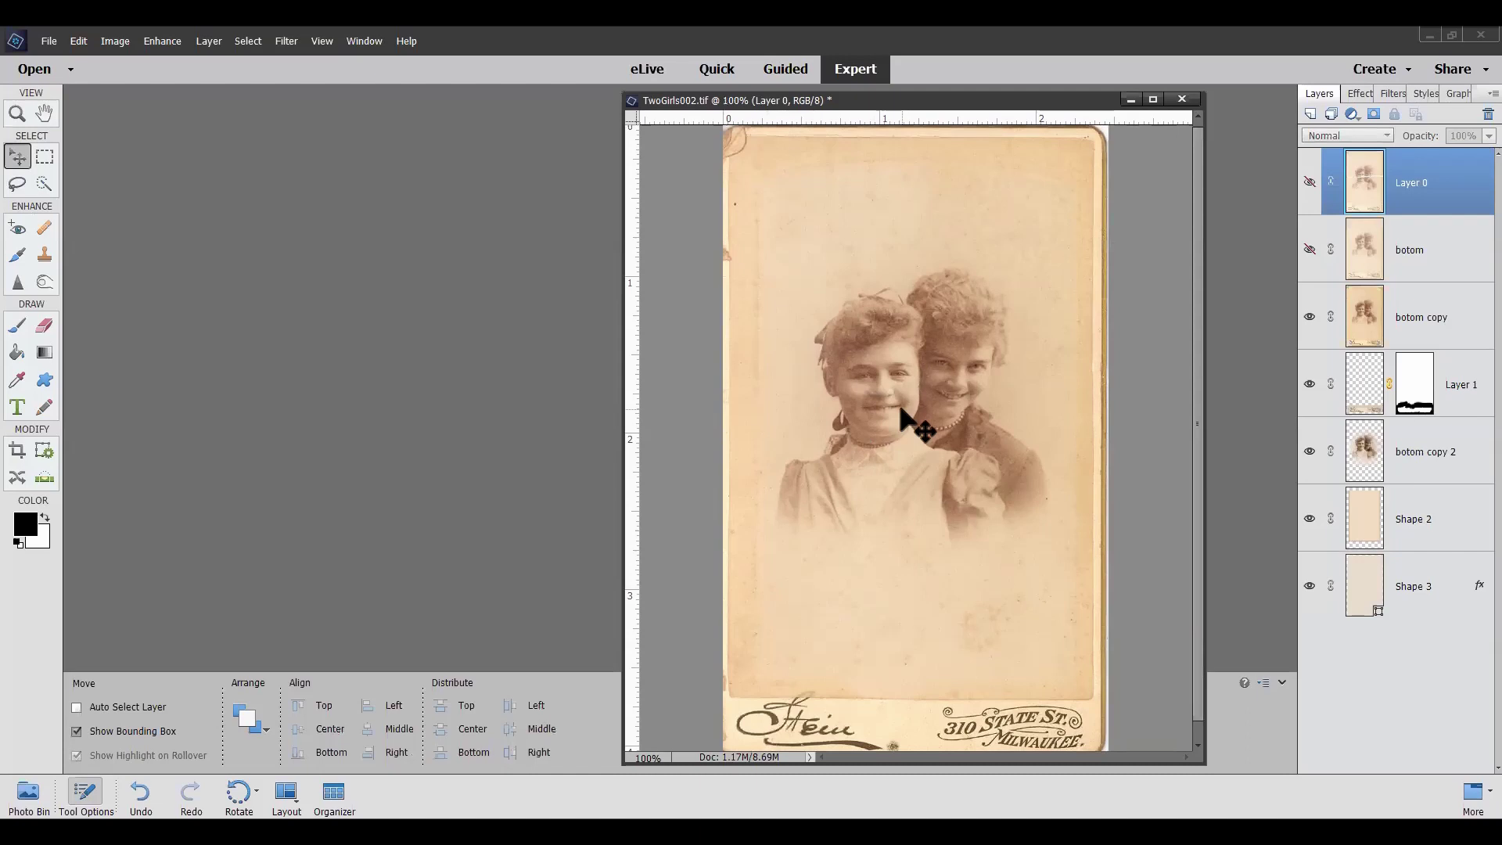
# Turn off the botom copy layer's visibility in the Layers panel
pyautogui.click(1309, 317)
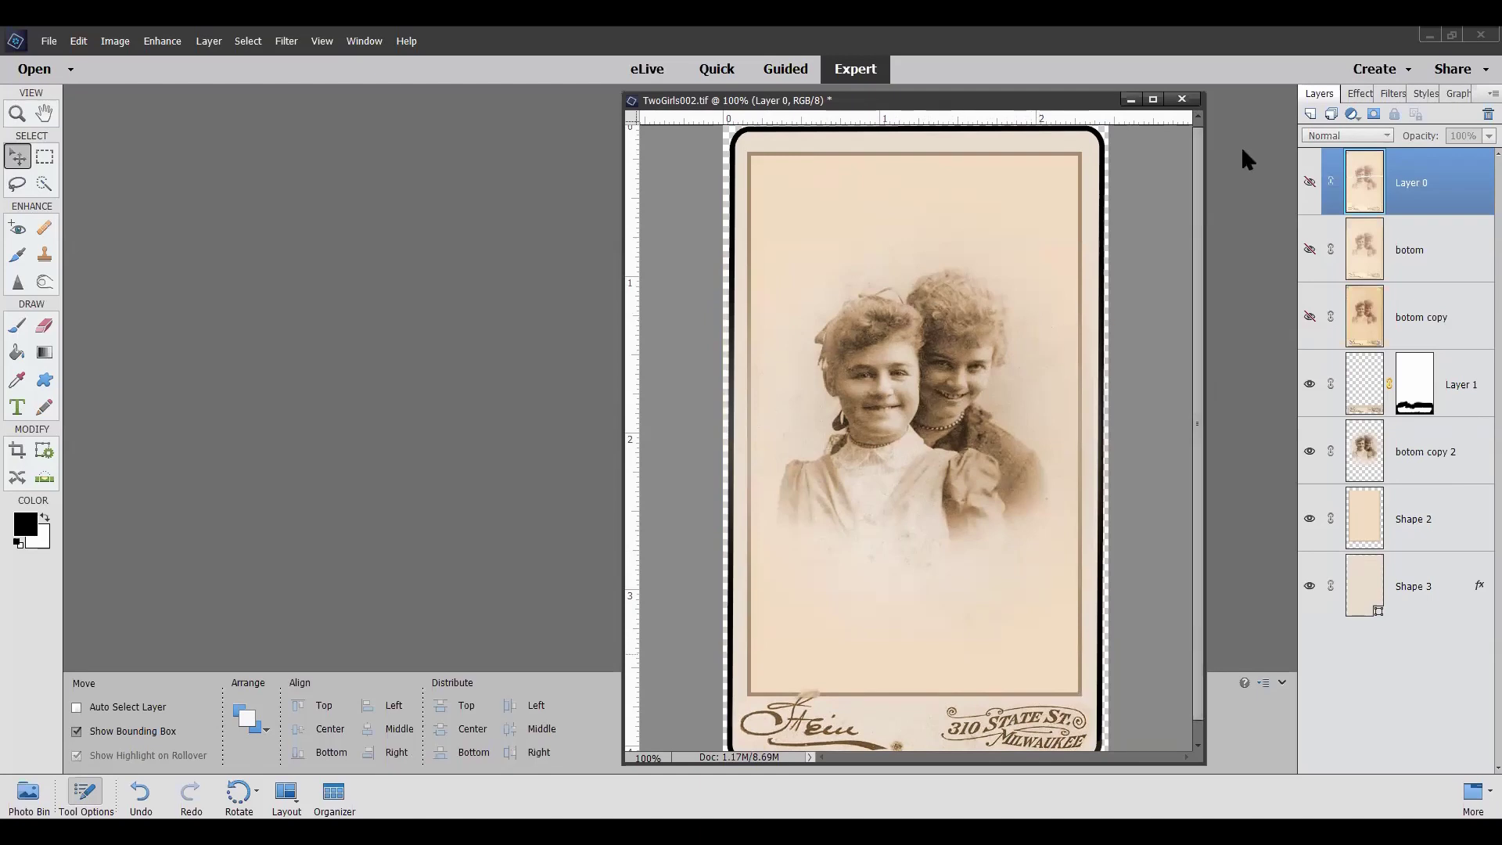
# Close TwoGirls002.tif, discarding its unsaved changes
pyautogui.click(1183, 100)
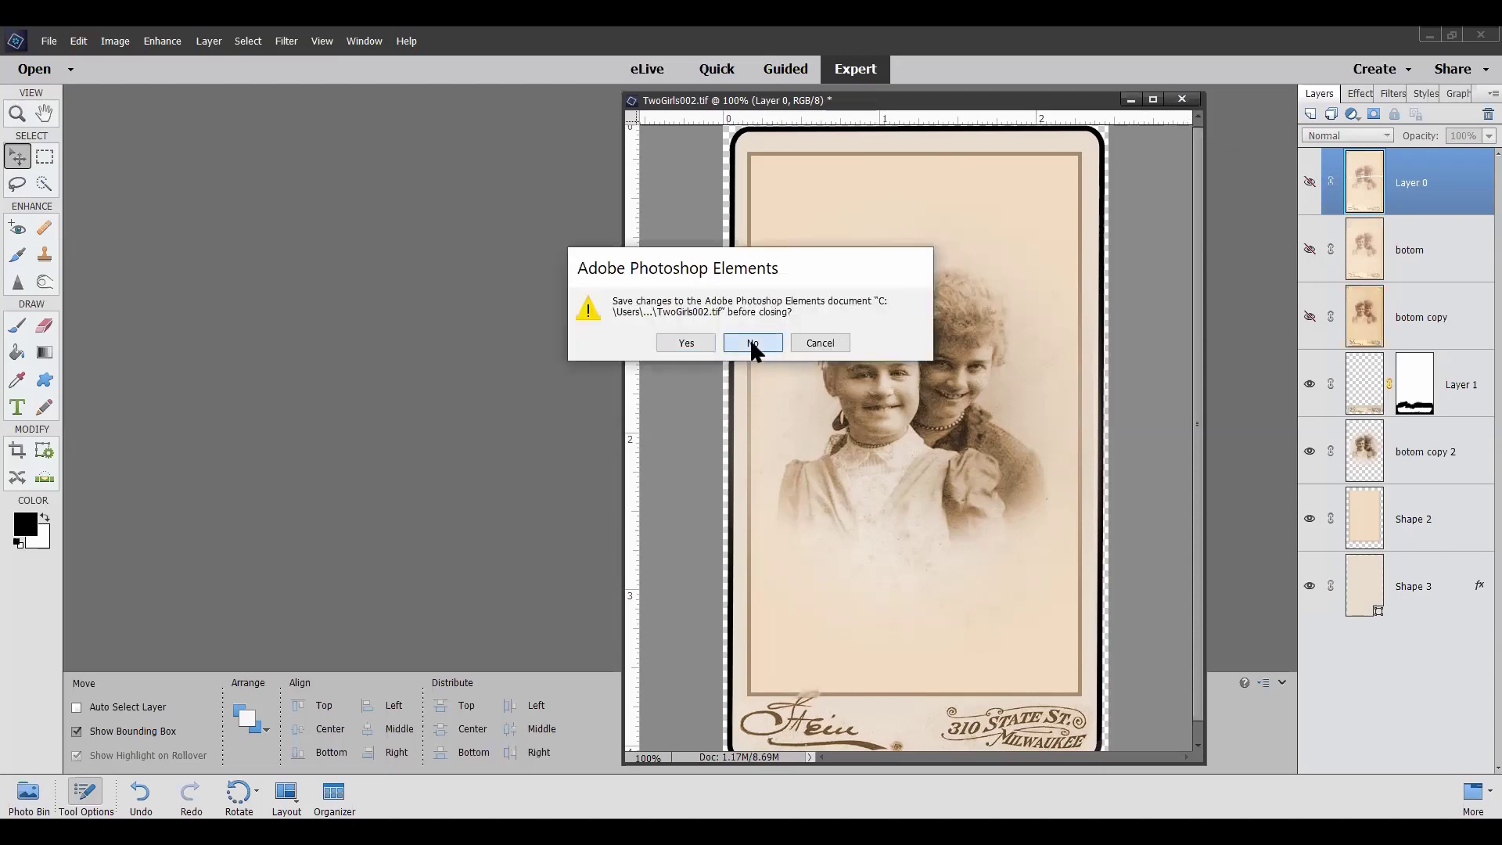
pyautogui.click(751, 342)
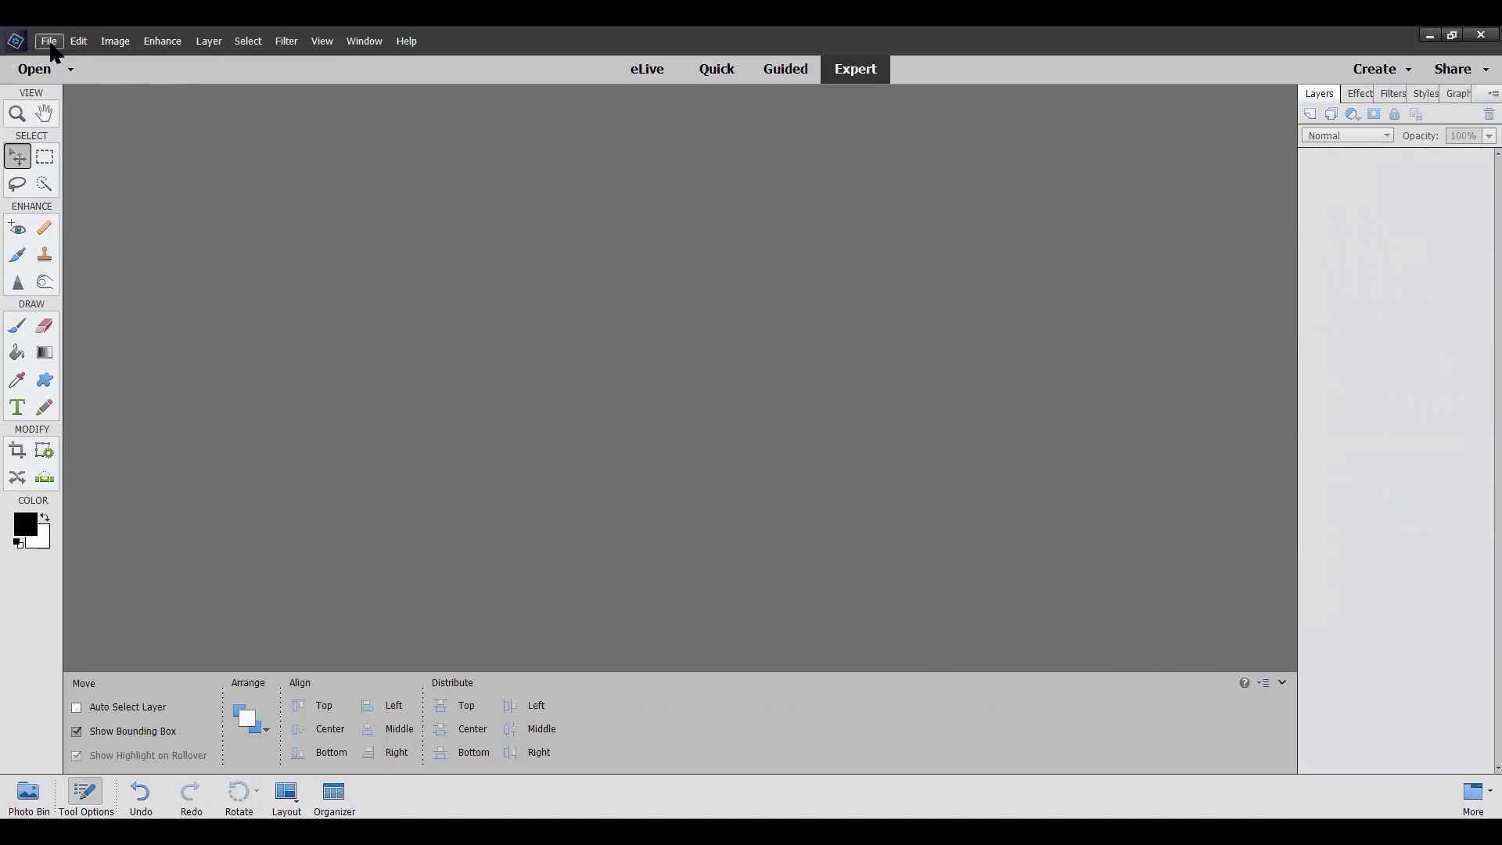
pyautogui.click(53, 43)
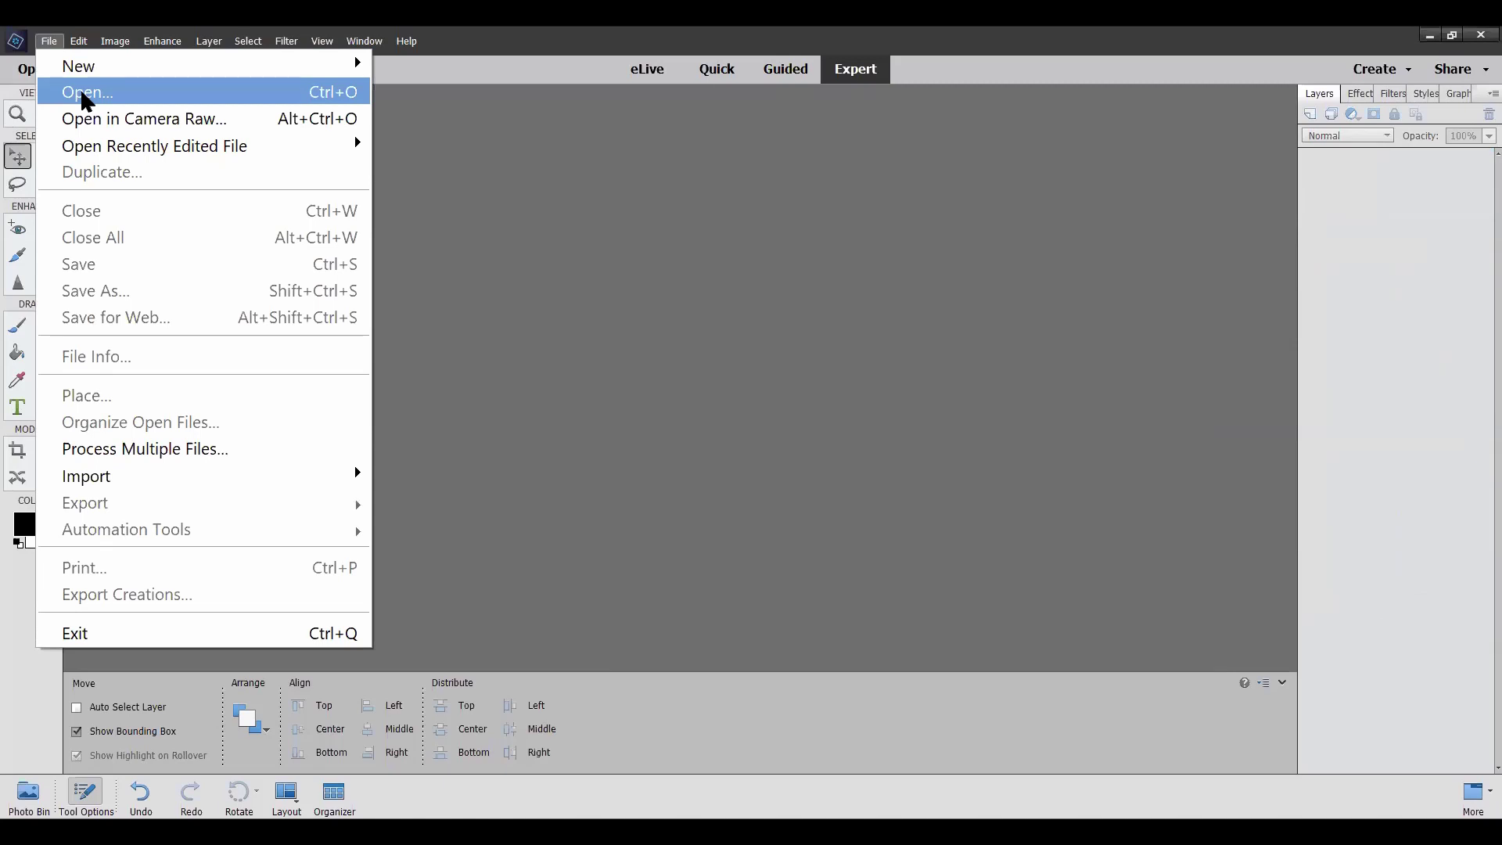
# Cancel the Open dialog and show the Photo Bin of open files
pyautogui.click(87, 93)
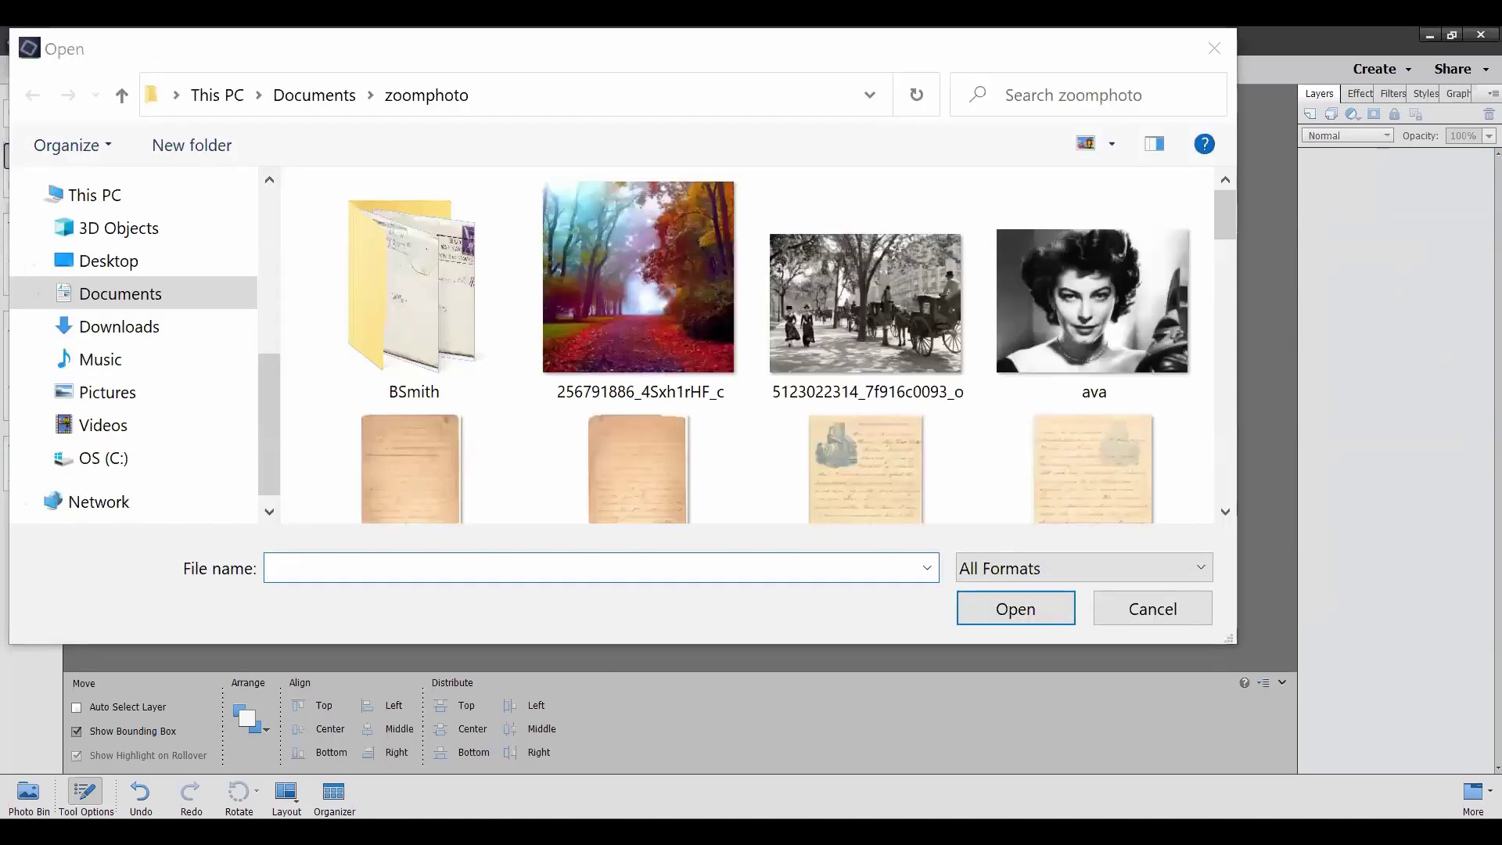
pyautogui.click(1166, 615)
pyautogui.click(27, 794)
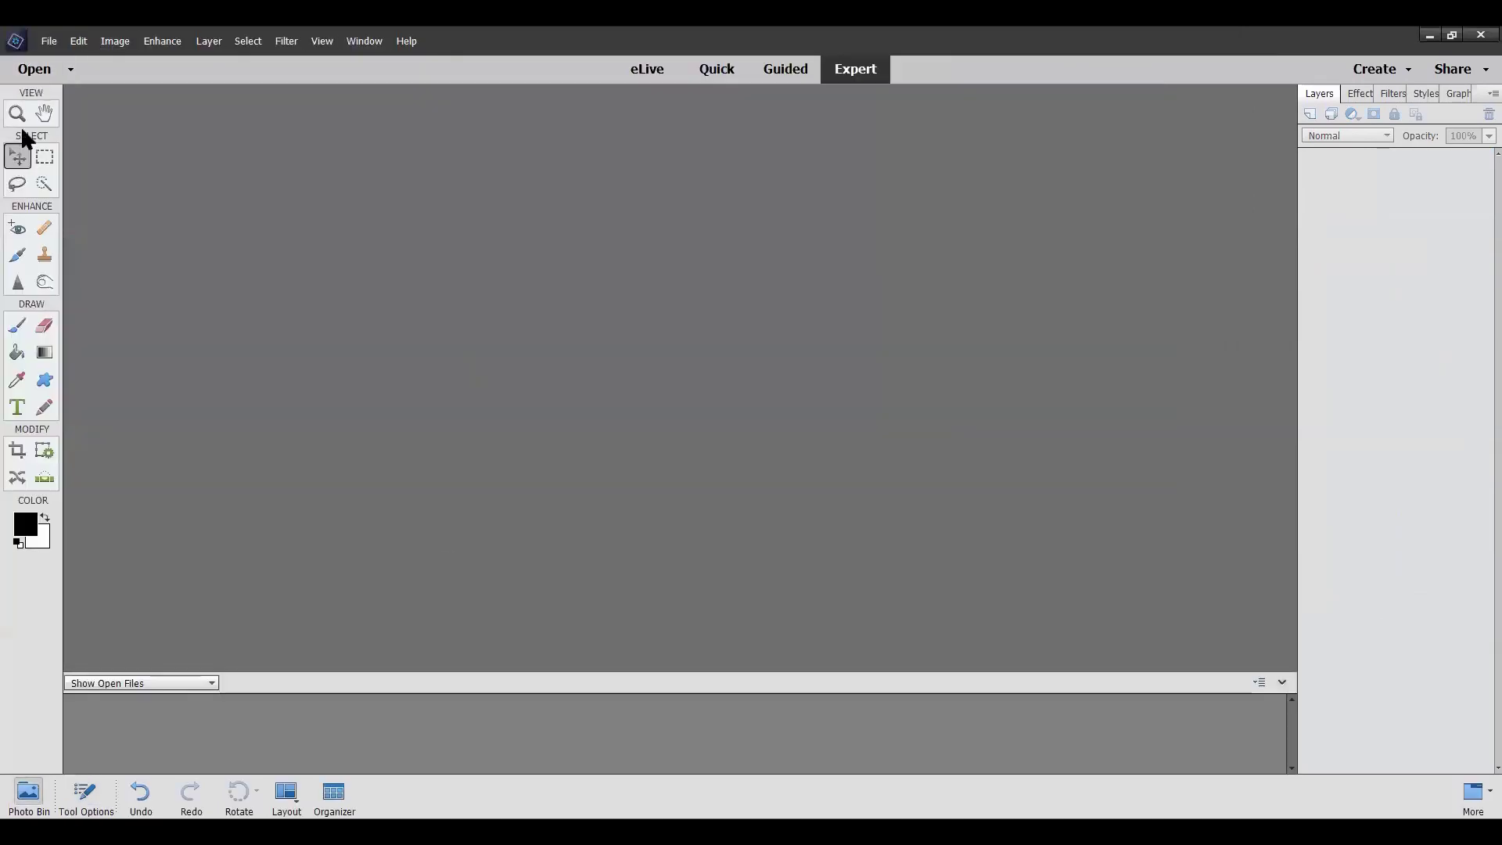
# Open the zoomphoto files as a range ending at Panel006Recduced
pyautogui.click(49, 41)
pyautogui.click(69, 92)
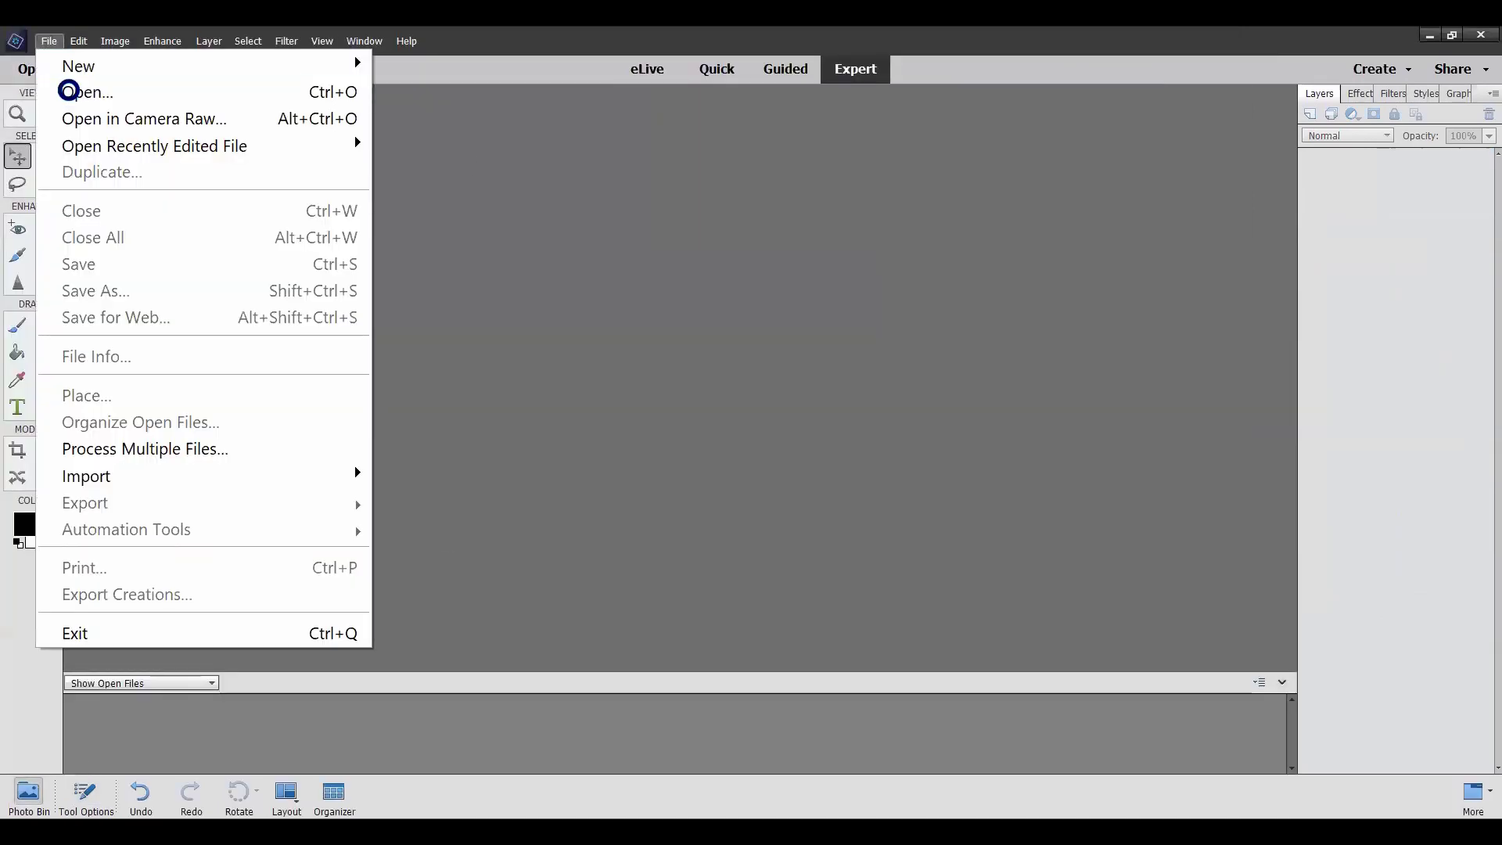
pyautogui.scroll(-3, 627, 288)
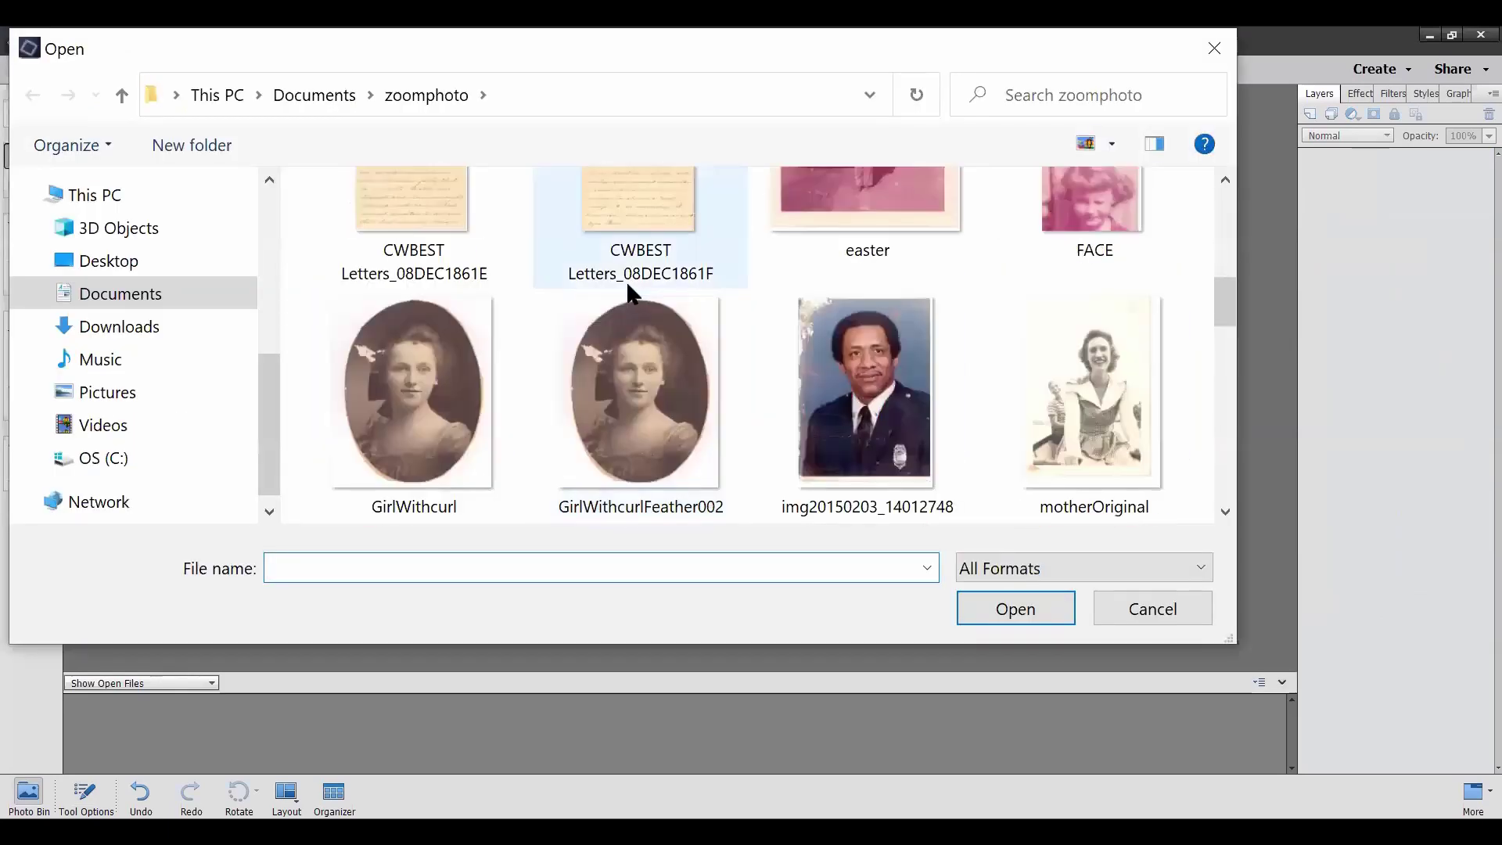
pyautogui.scroll(-3, 625, 280)
pyautogui.scroll(-3, 628, 286)
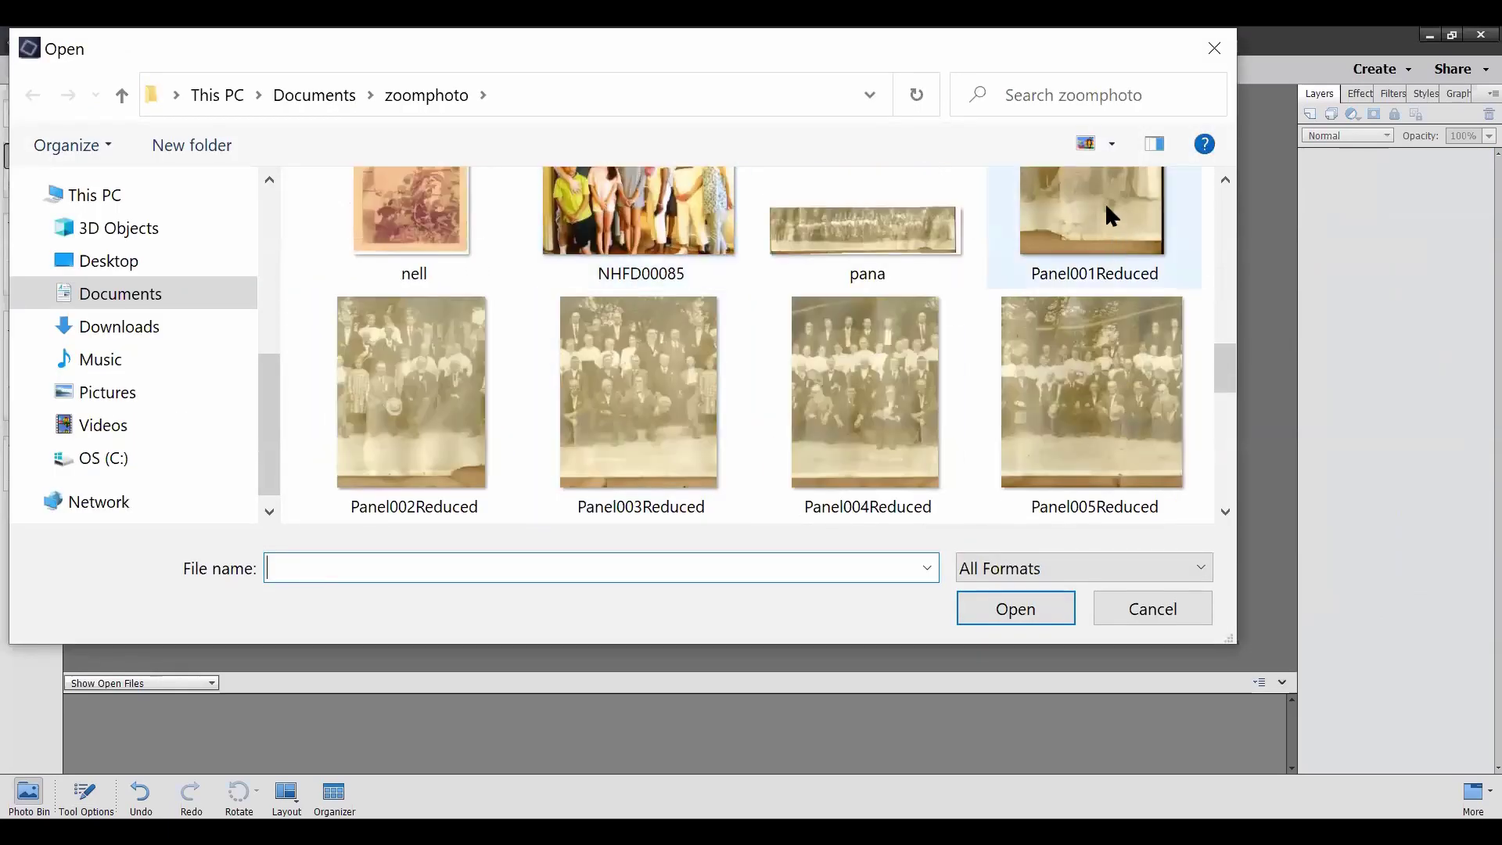
pyautogui.scroll(-3, 1094, 436)
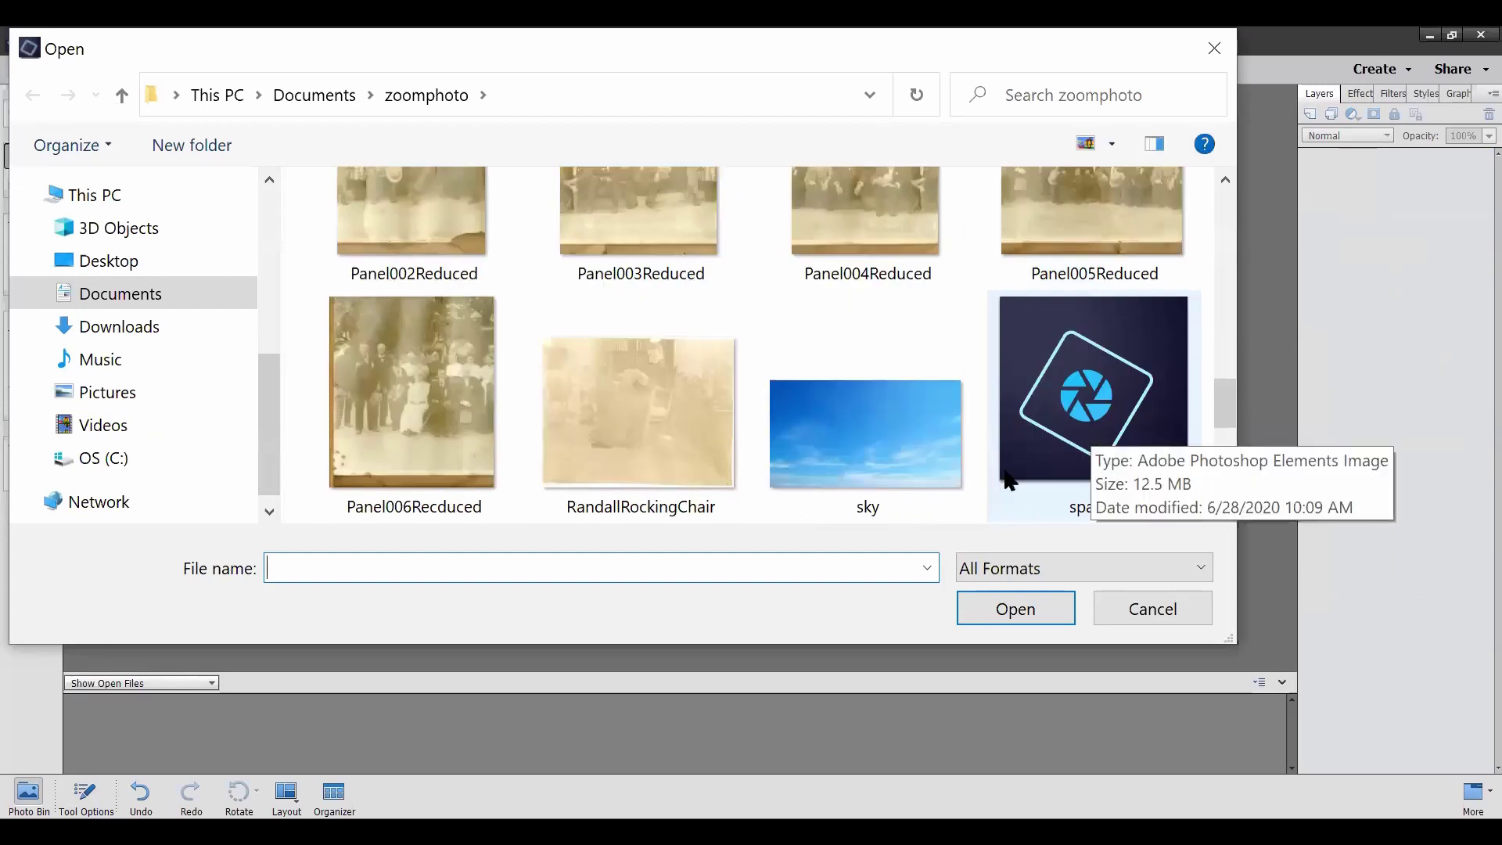
pyautogui.keyDown('shift'); pyautogui.click(413, 408); pyautogui.keyUp('shift')
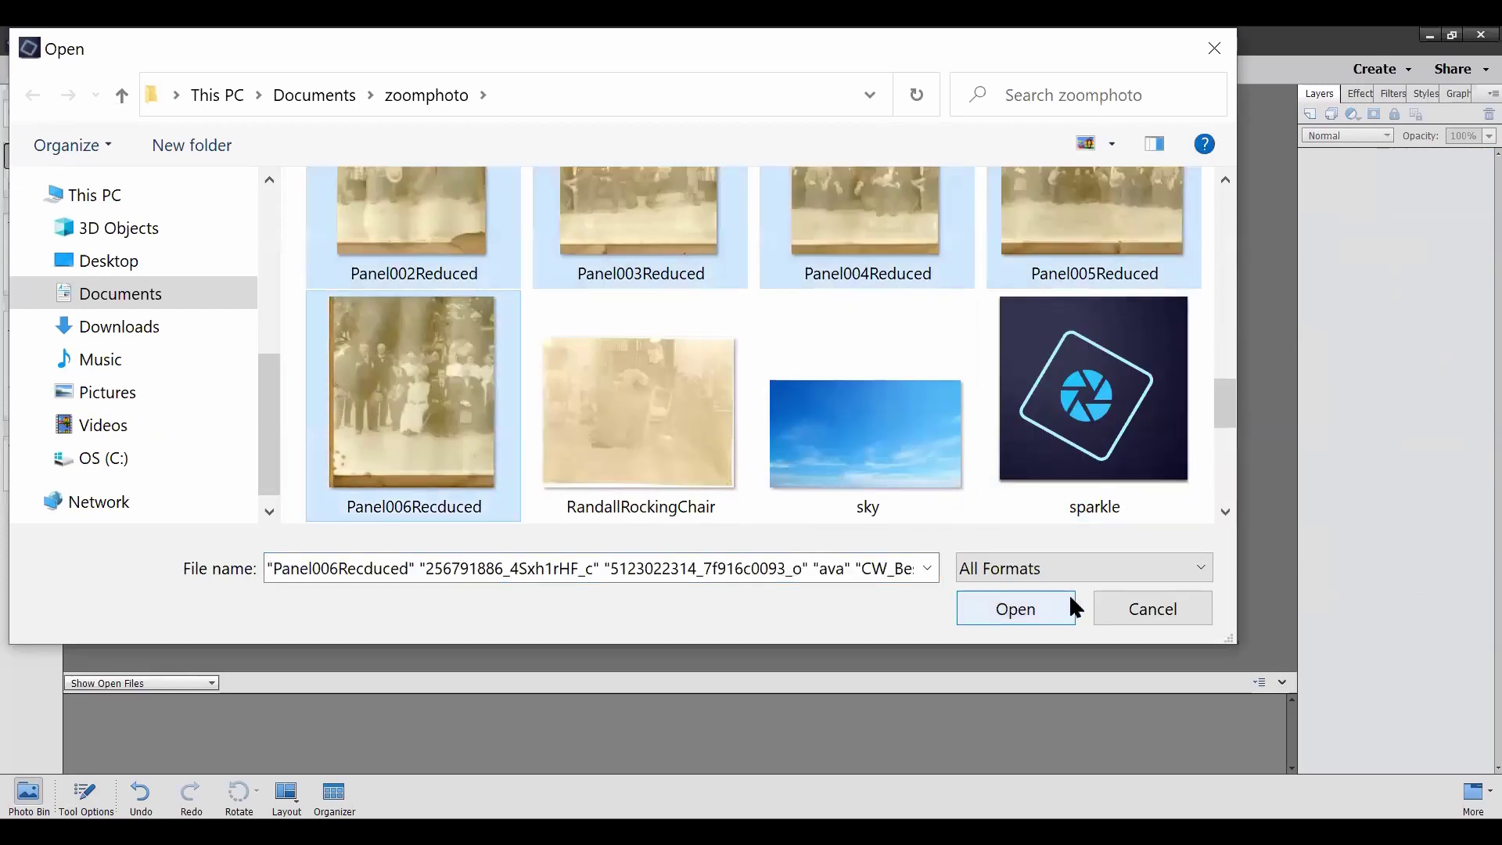
pyautogui.click(1040, 610)
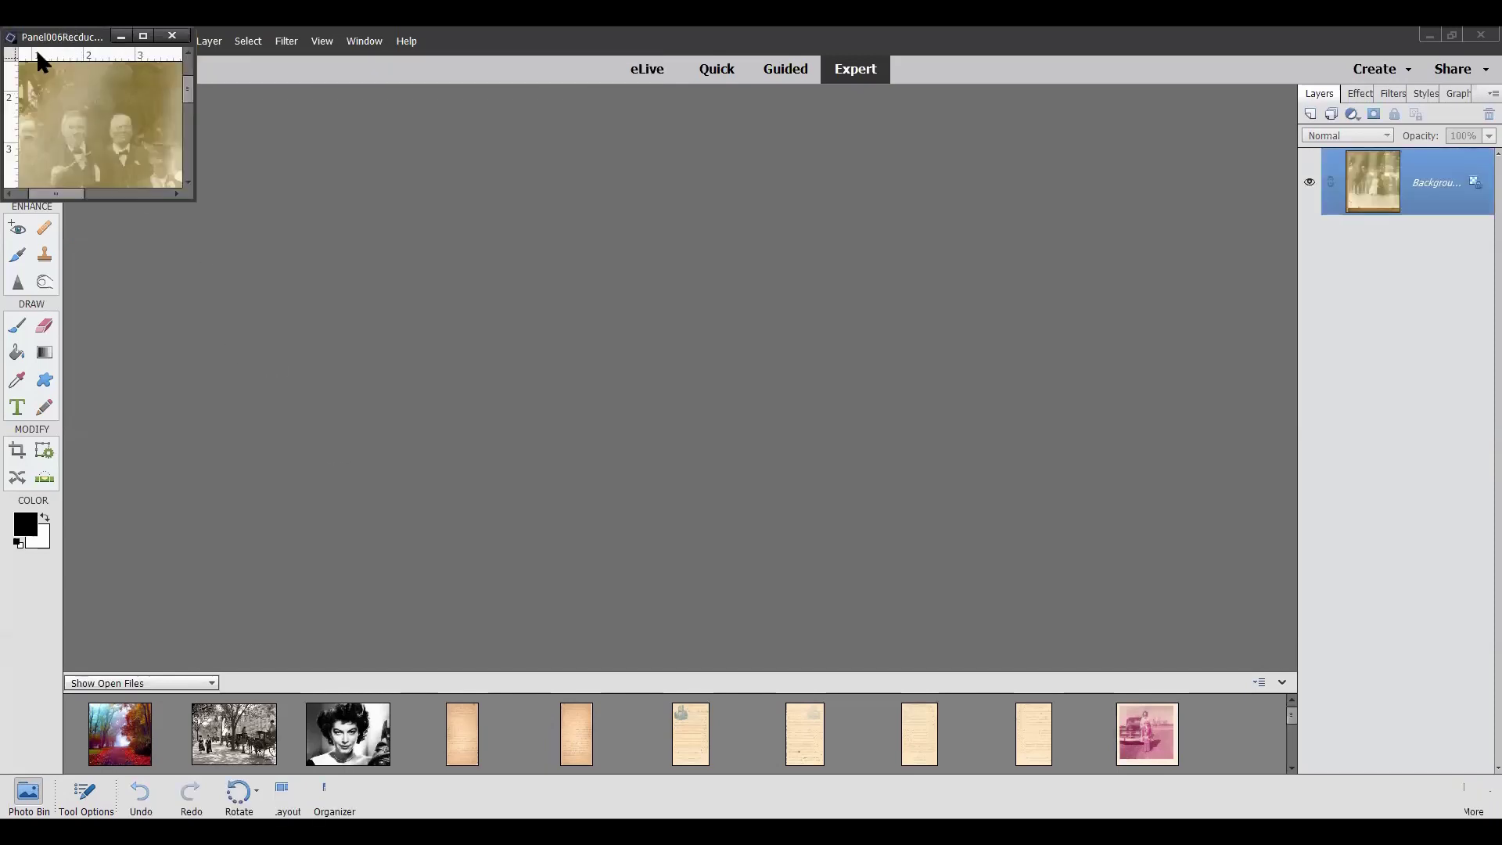
# Drag the Panel006 through Panel001 windows out of the stack to separate canvas spots
pyautogui.moveTo(61, 46); pyautogui.dragTo(1092, 149)
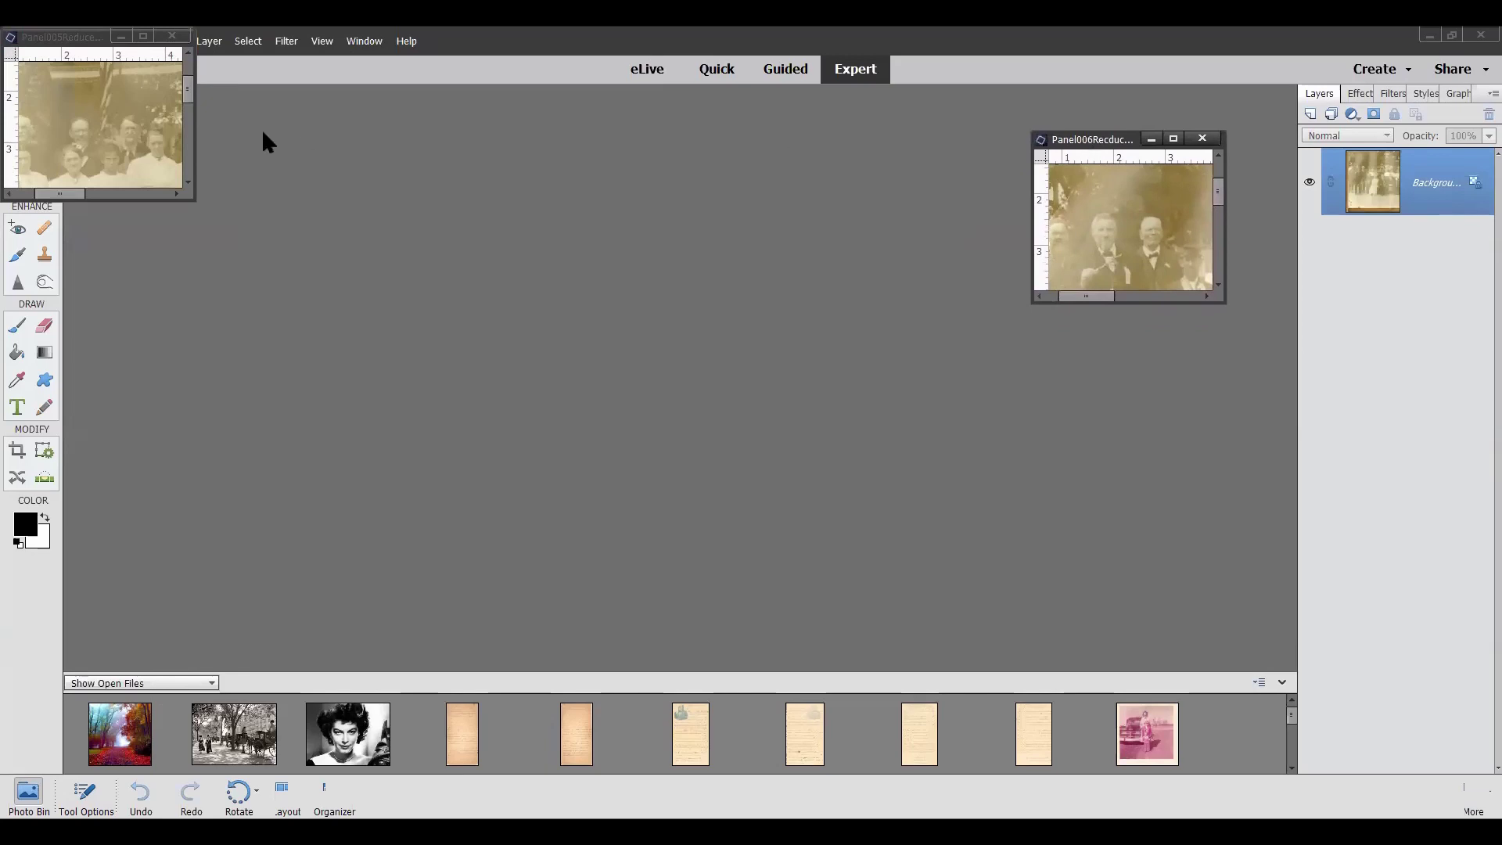
pyautogui.moveTo(70, 45); pyautogui.dragTo(1121, 374)
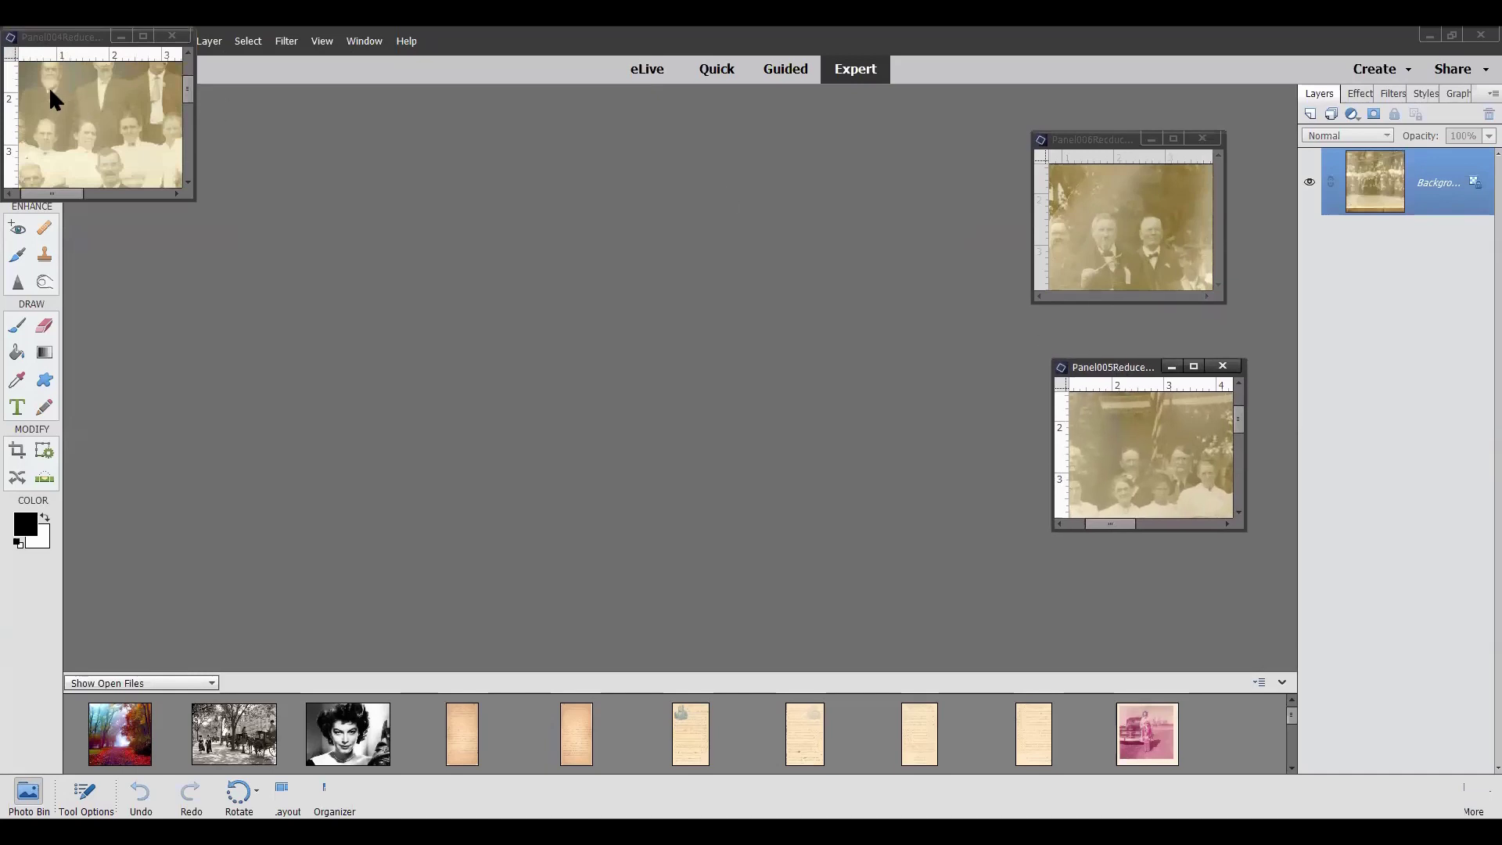
pyautogui.moveTo(61, 45); pyautogui.dragTo(178, 465)
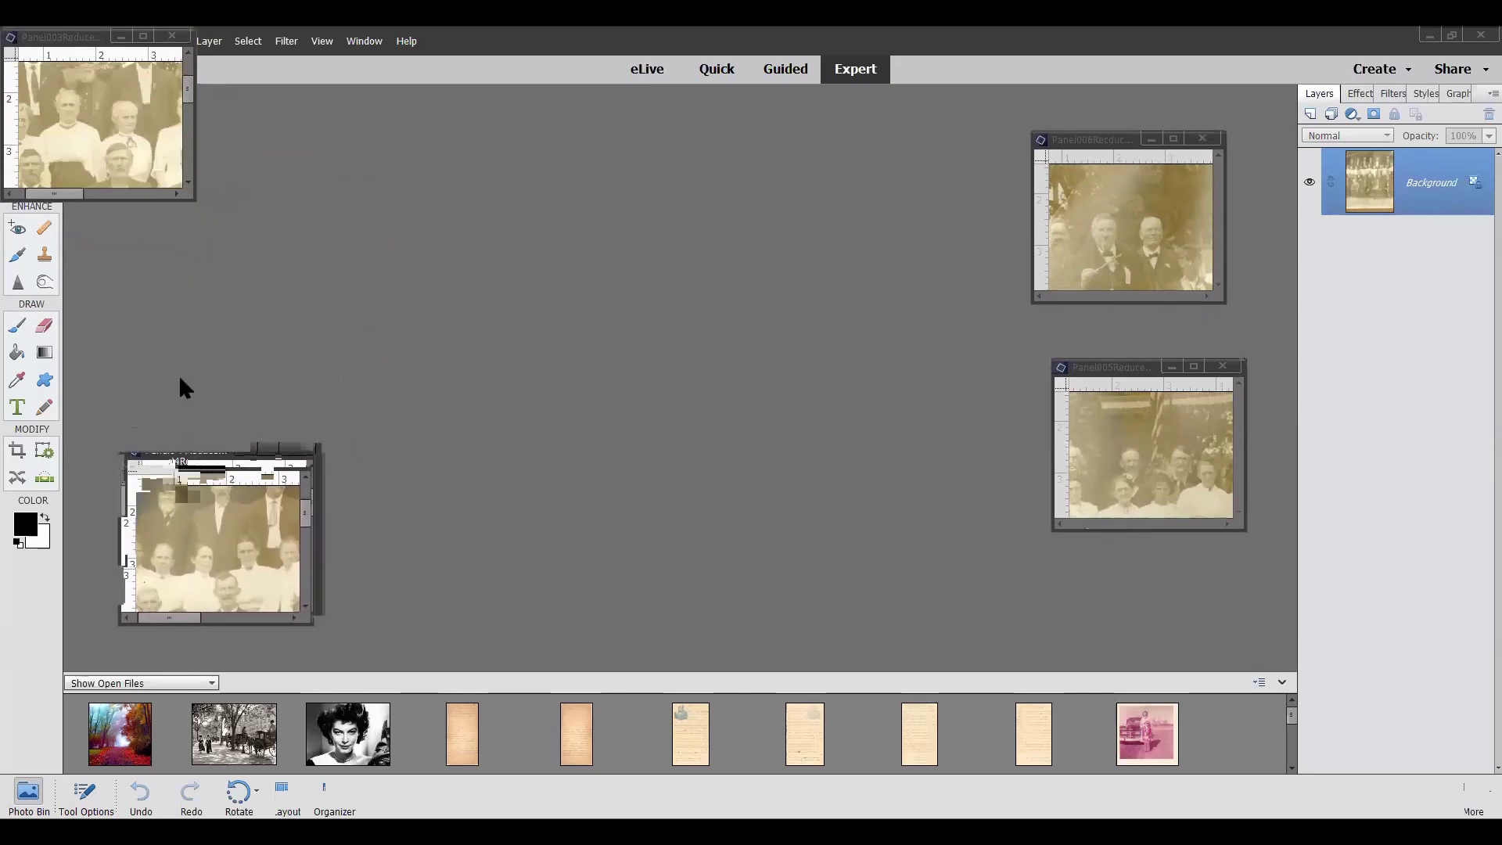
pyautogui.moveTo(75, 44); pyautogui.dragTo(866, 402)
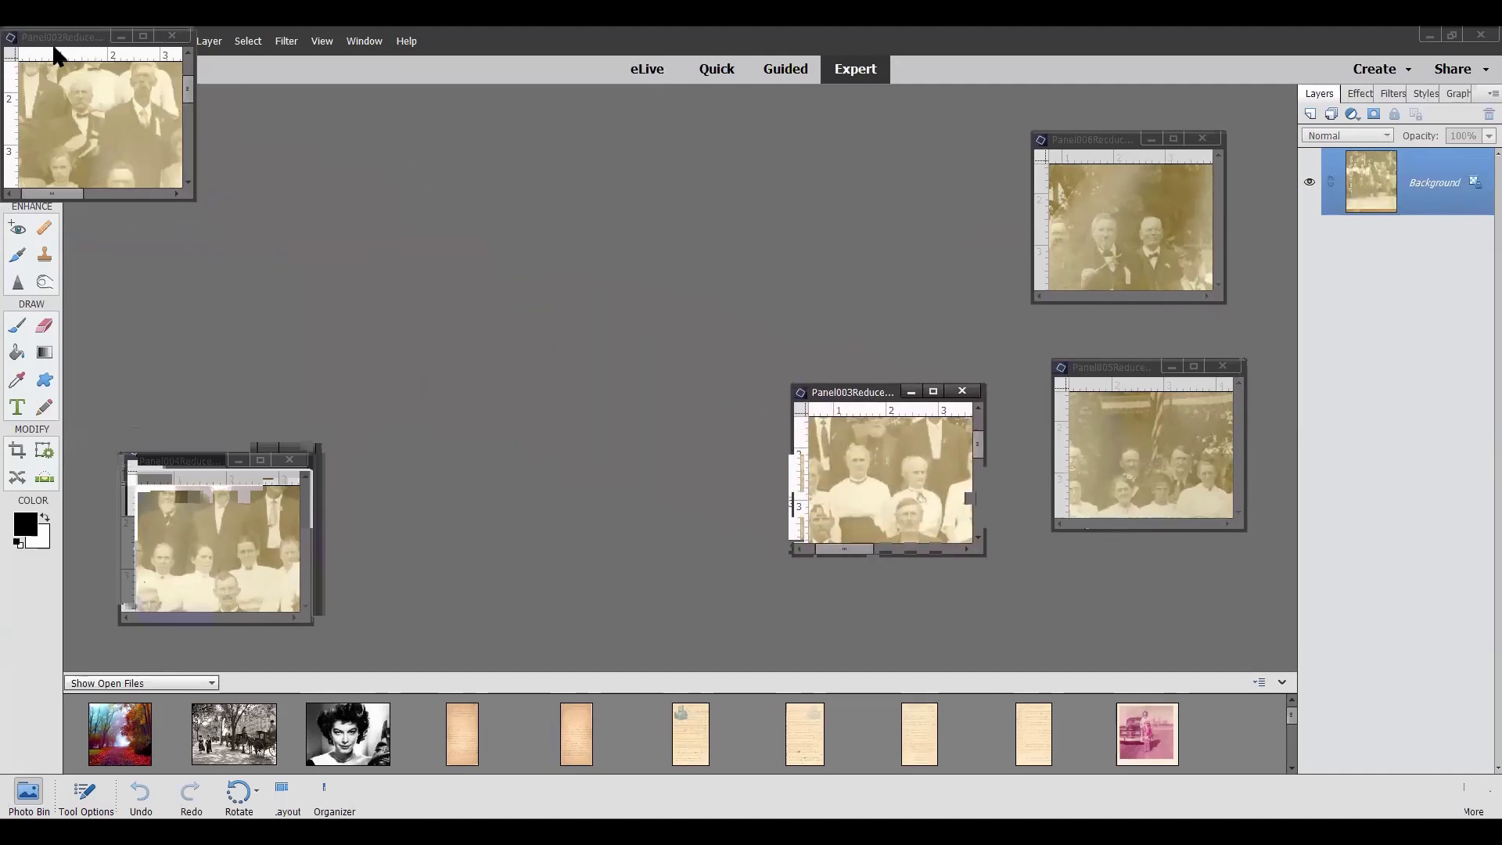
pyautogui.moveTo(266, 225); pyautogui.dragTo(607, 415)
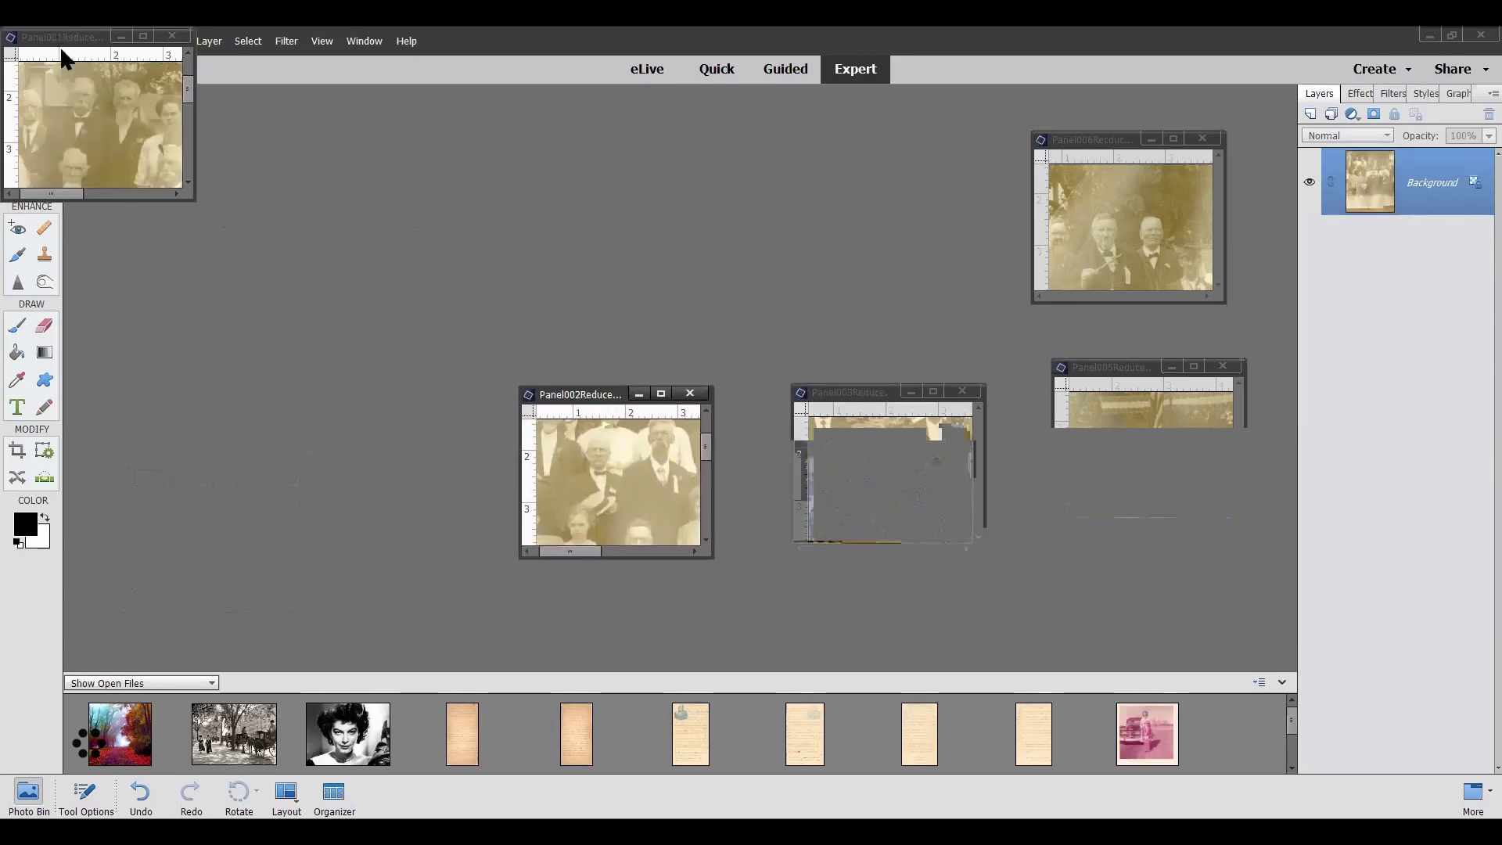
pyautogui.moveTo(75, 47); pyautogui.dragTo(288, 188)
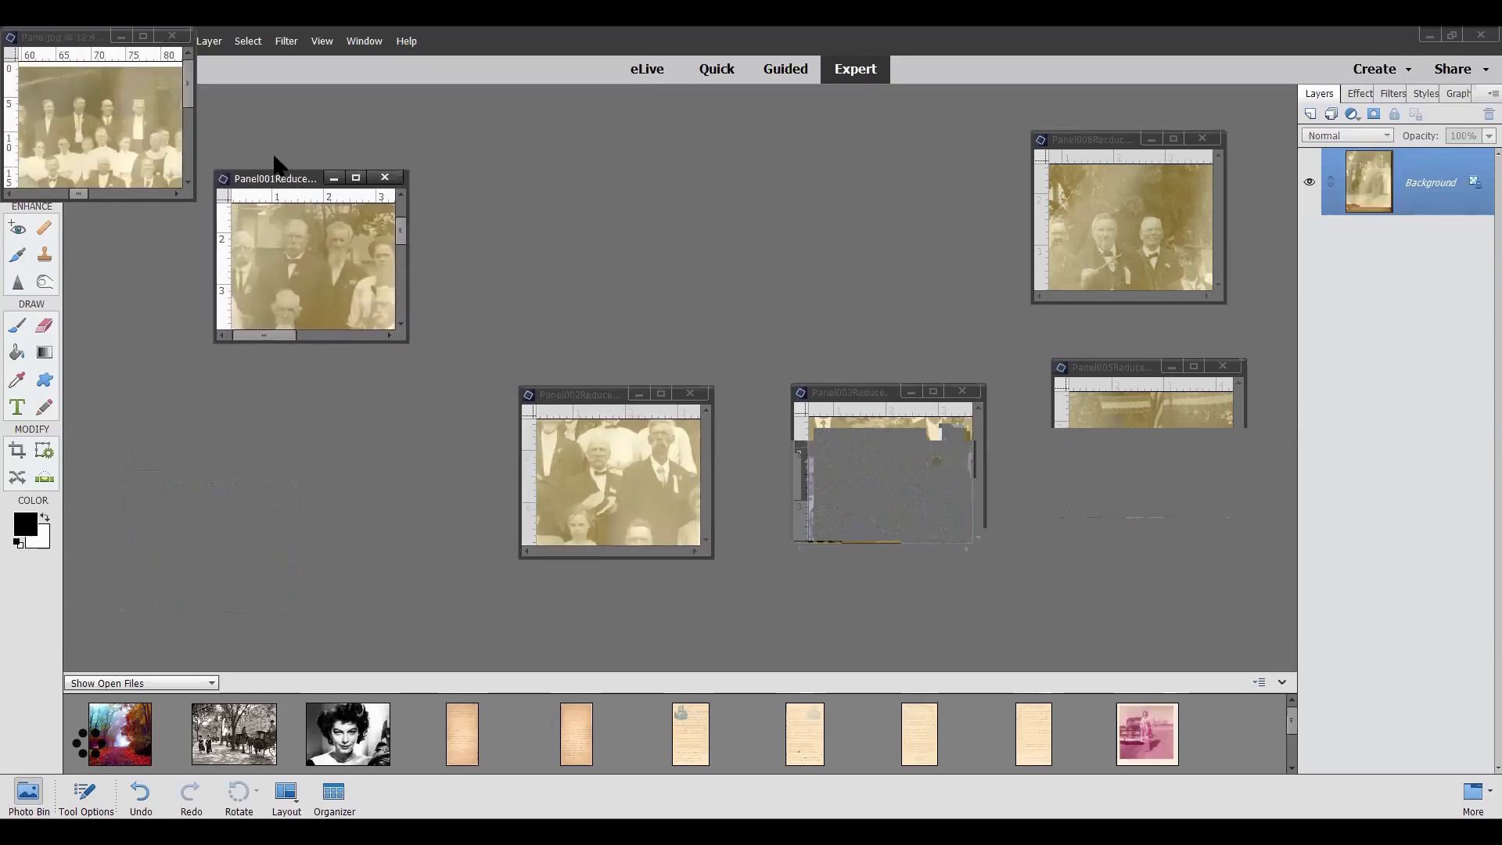
# Close nana.jpg, motherOriginal, the handwritten letter scan and another unneeded photo
pyautogui.click(173, 37)
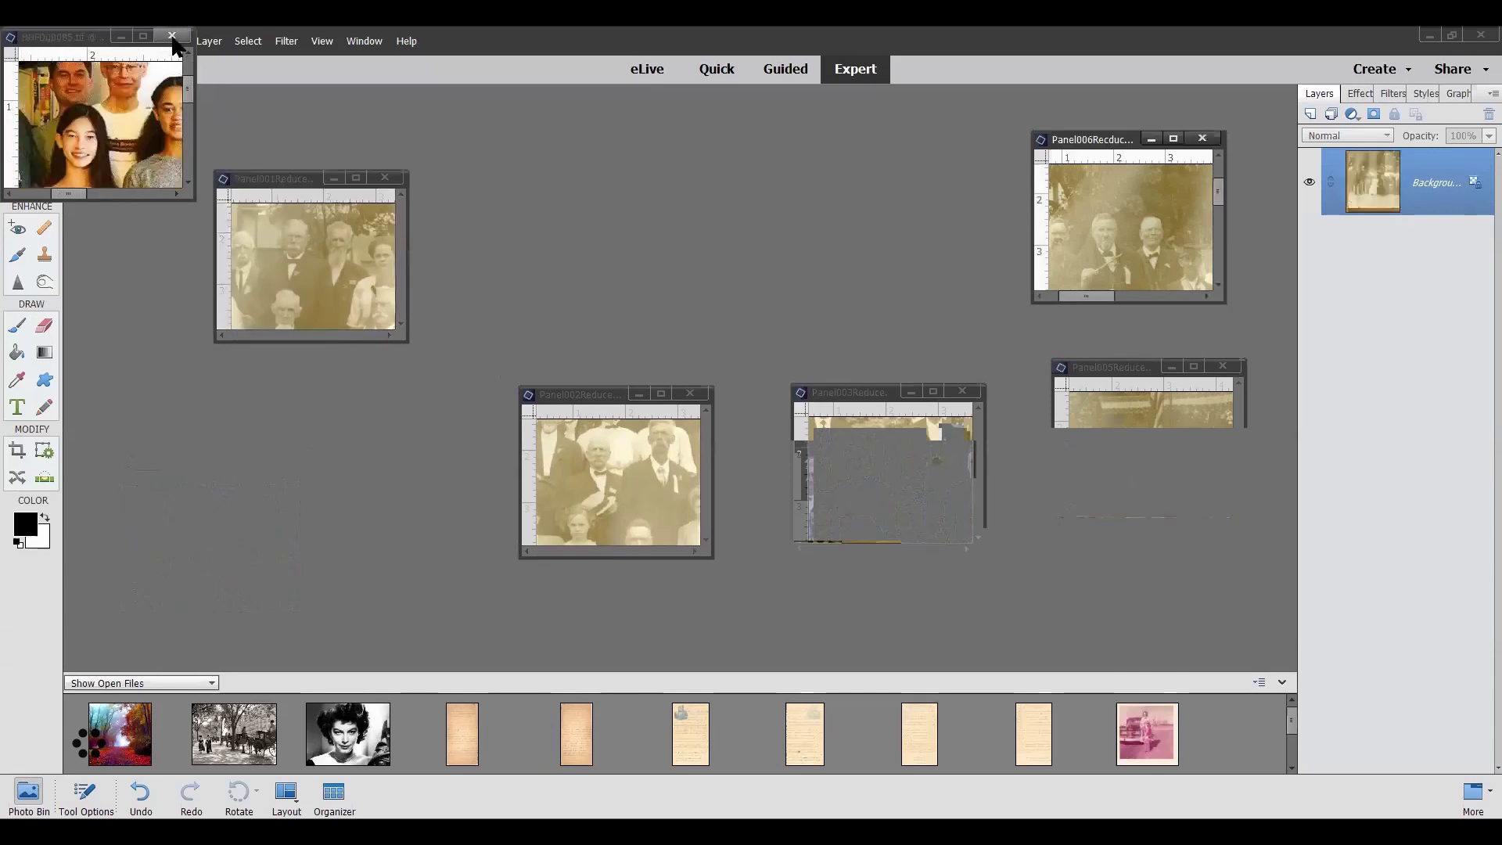
pyautogui.click(172, 38)
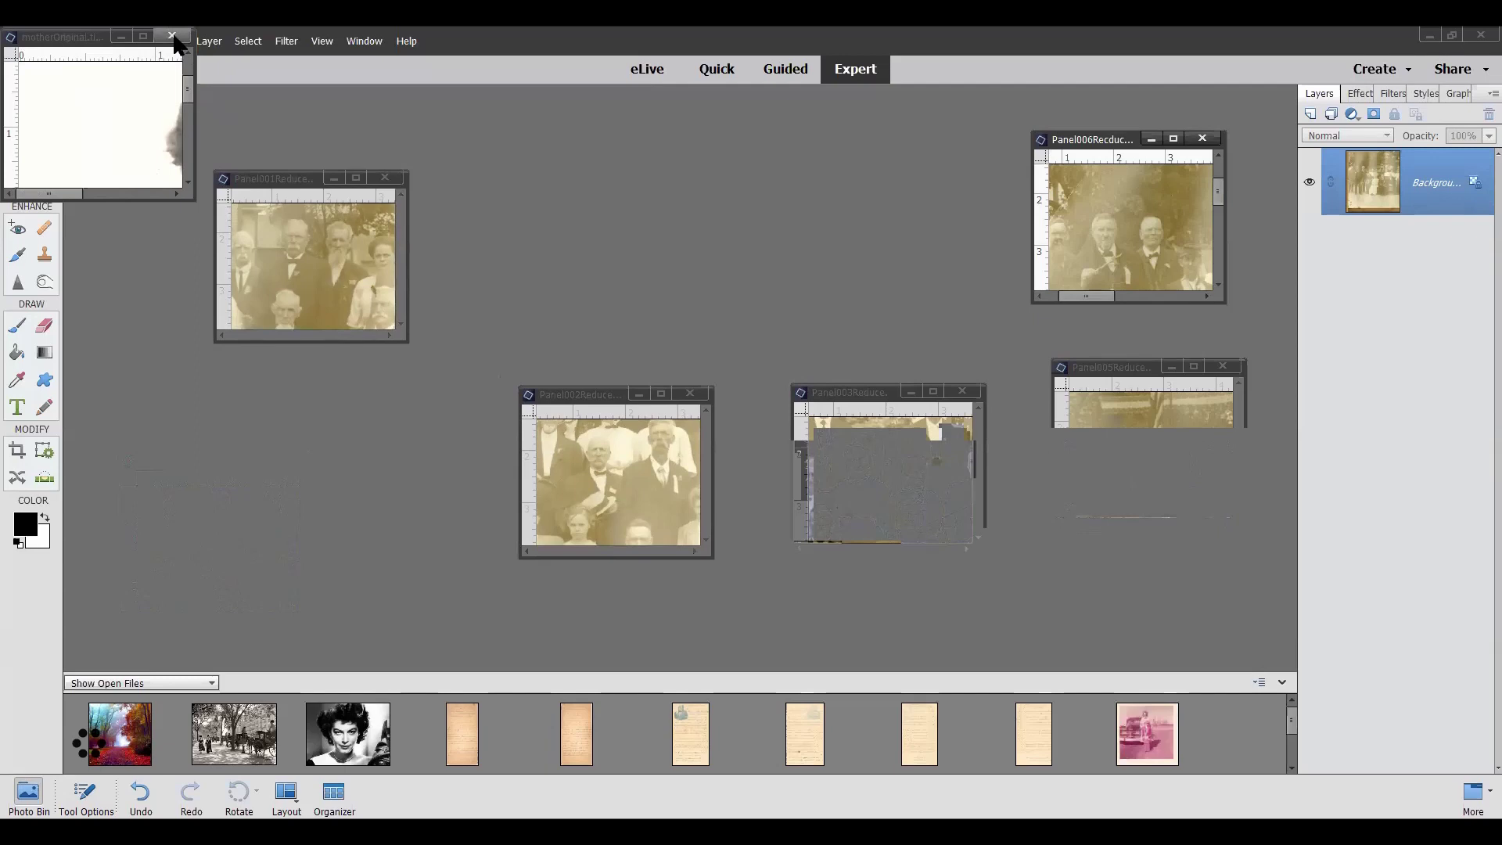
pyautogui.click(172, 36)
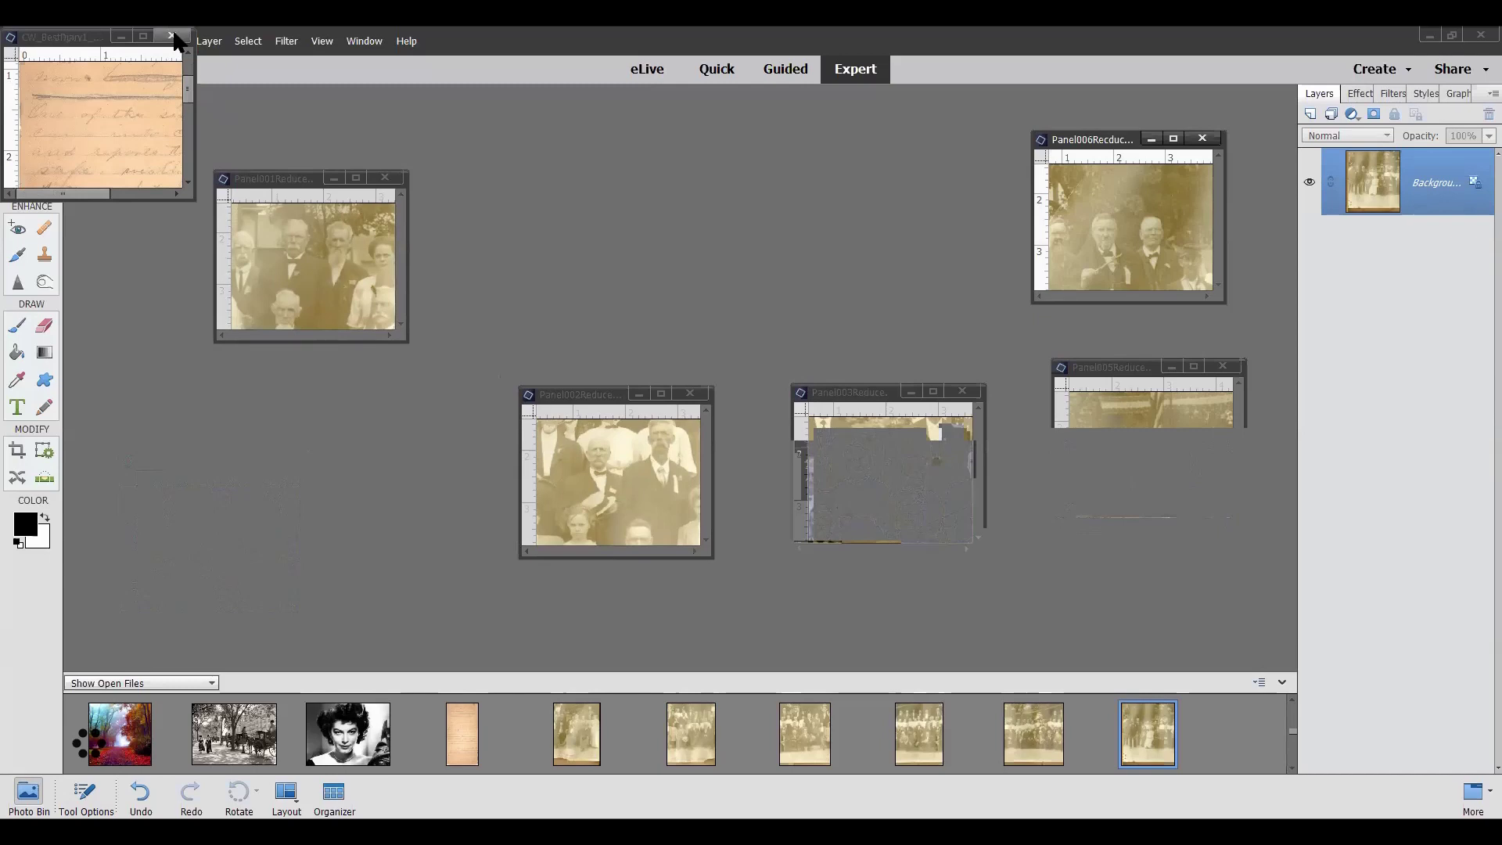
pyautogui.click(172, 36)
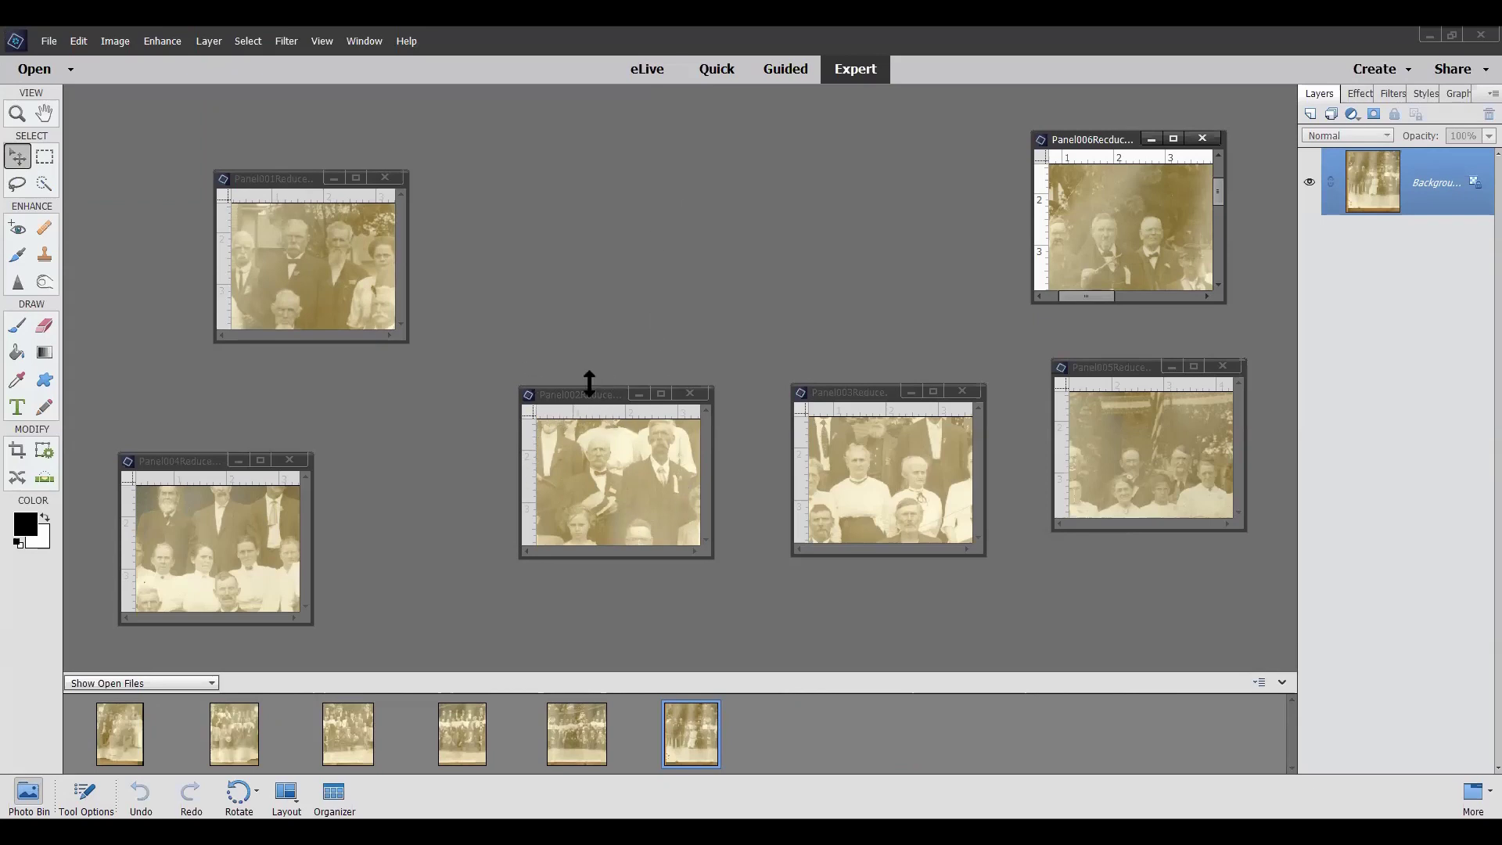
# Enlarge the Panel002 window upward, downward and out to the left
pyautogui.moveTo(589, 382); pyautogui.dragTo(589, 106)
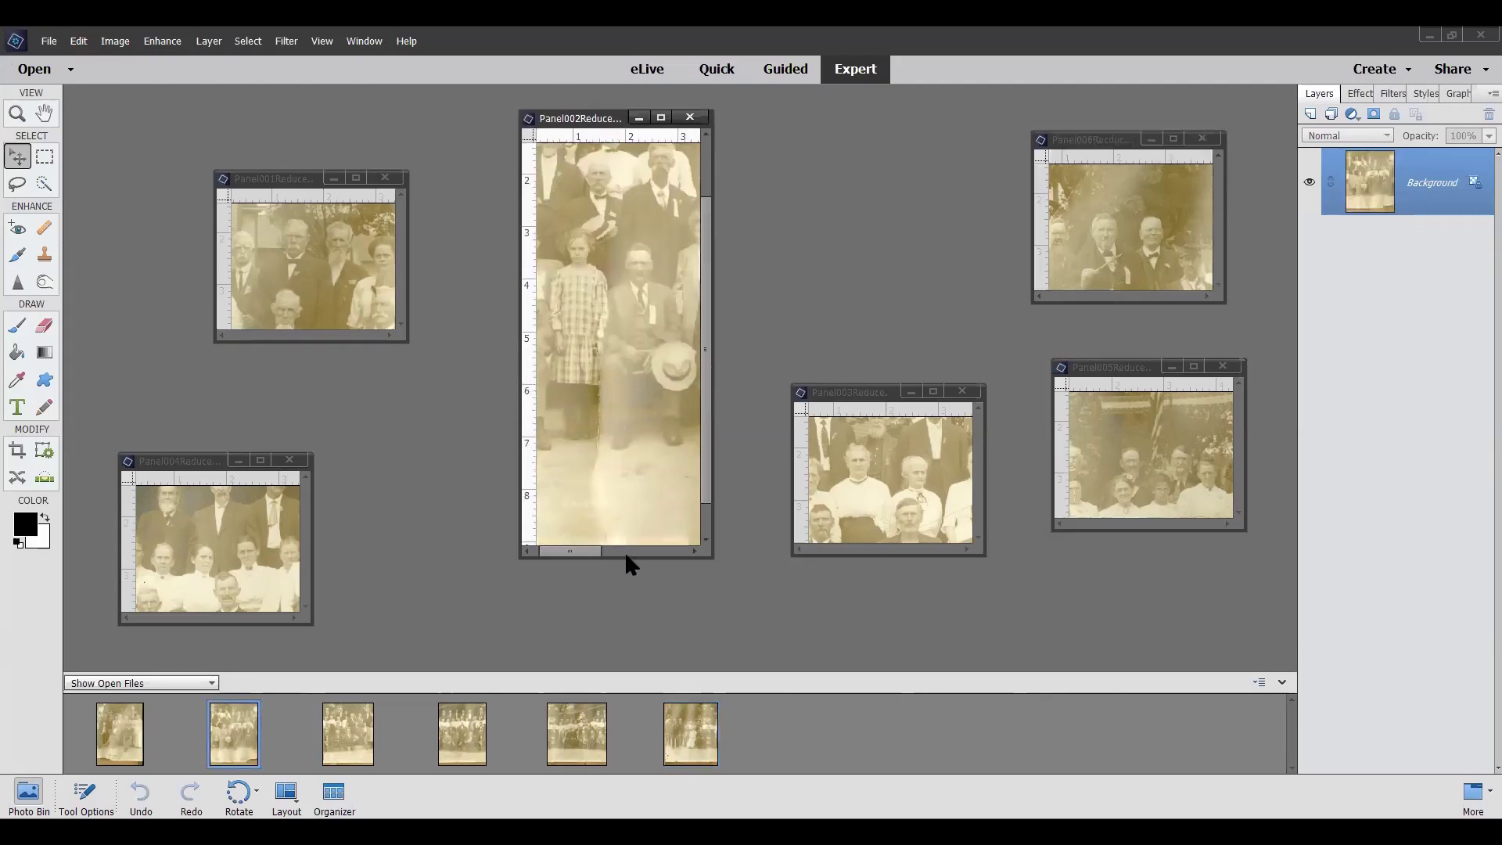
pyautogui.moveTo(626, 557); pyautogui.dragTo(626, 634)
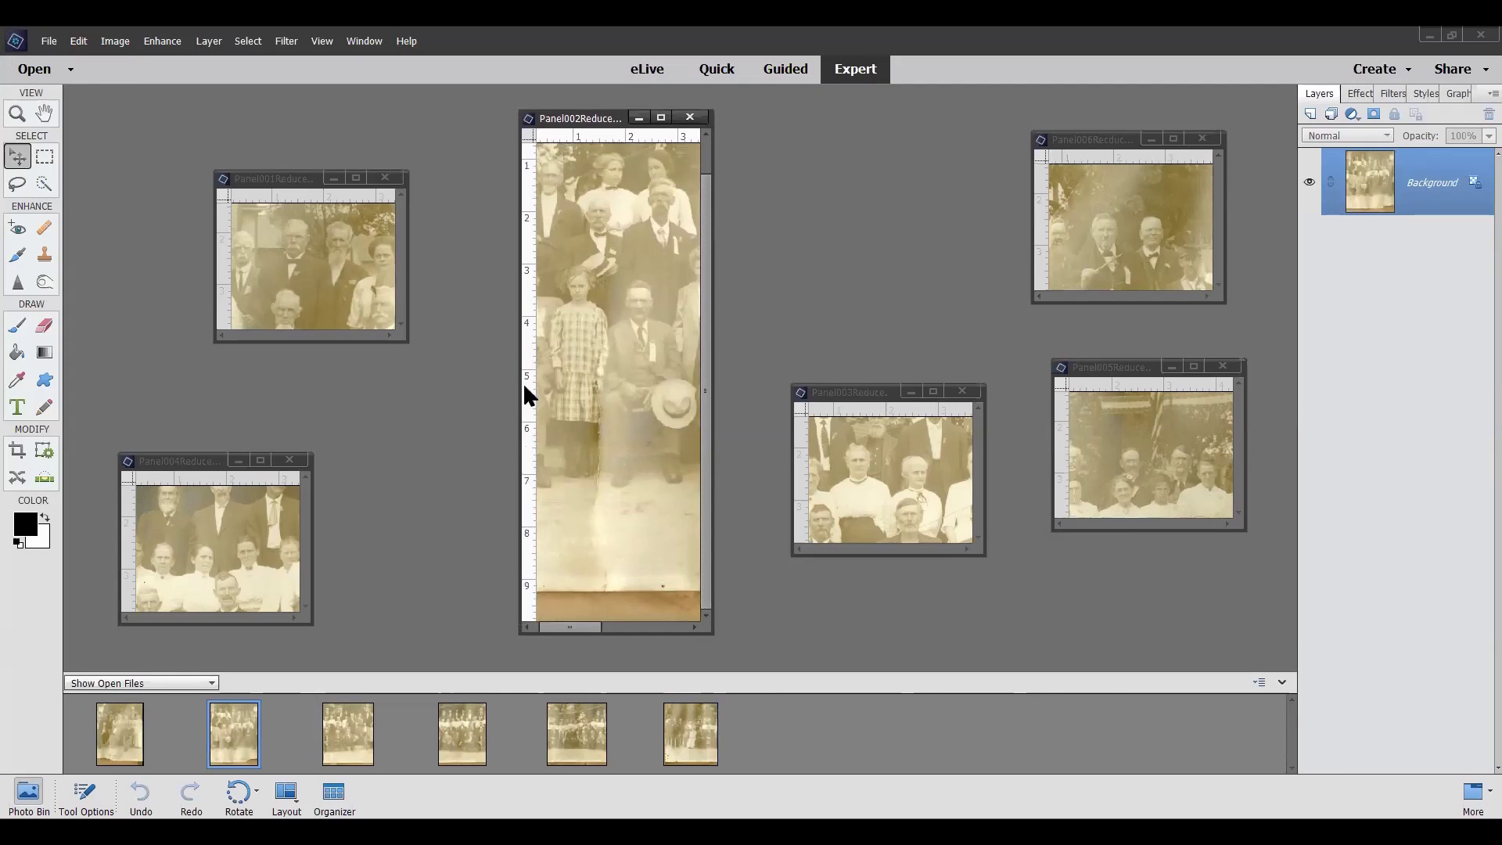
pyautogui.moveTo(516, 395); pyautogui.dragTo(191, 396)
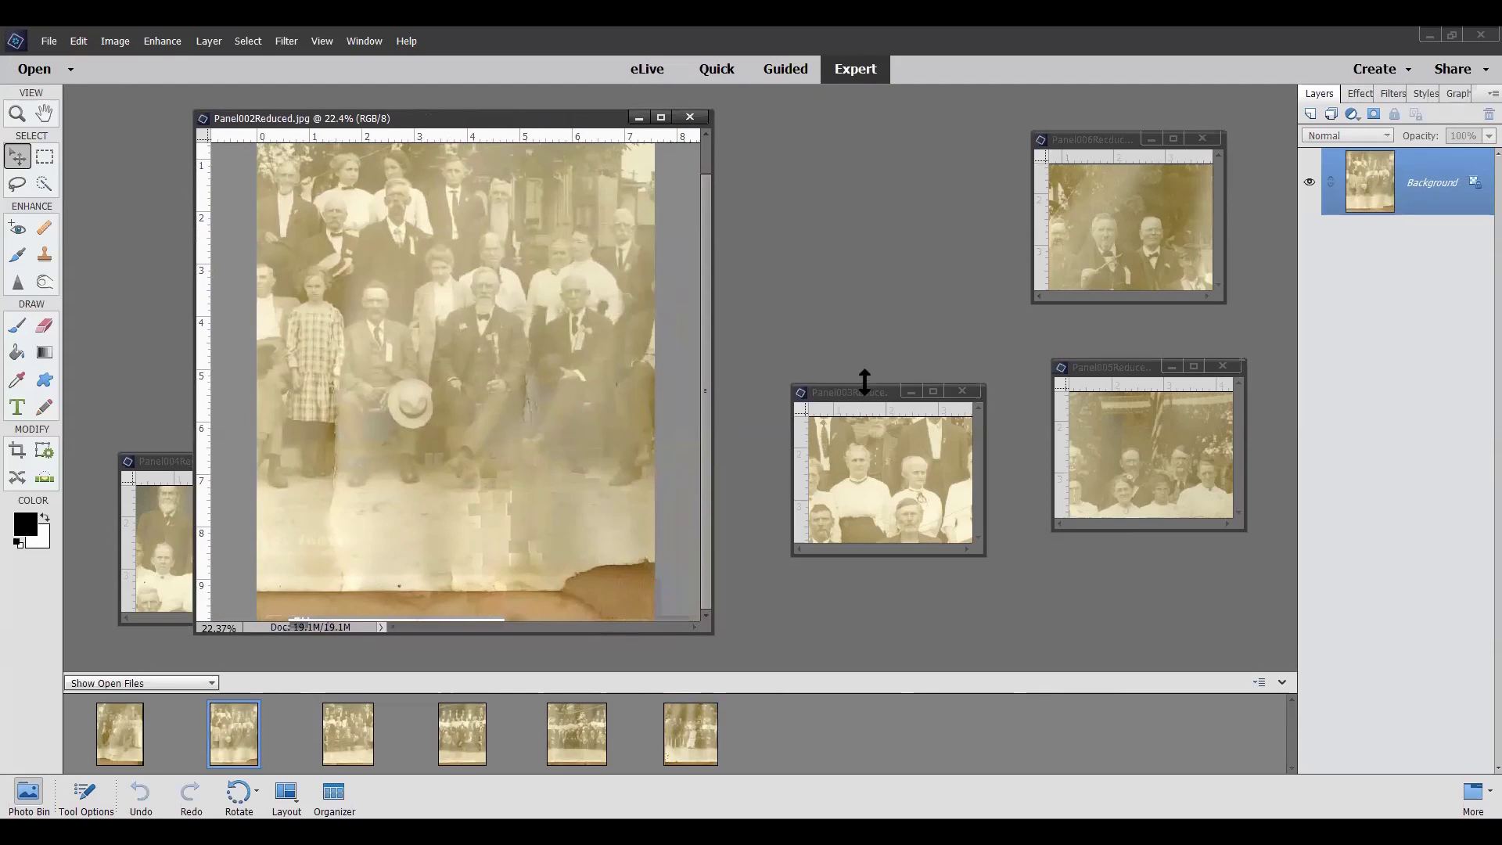
# Enlarge the Panel003 window on all sides, then raise Panel002's top edge further
pyautogui.moveTo(865, 379); pyautogui.dragTo(854, 103)
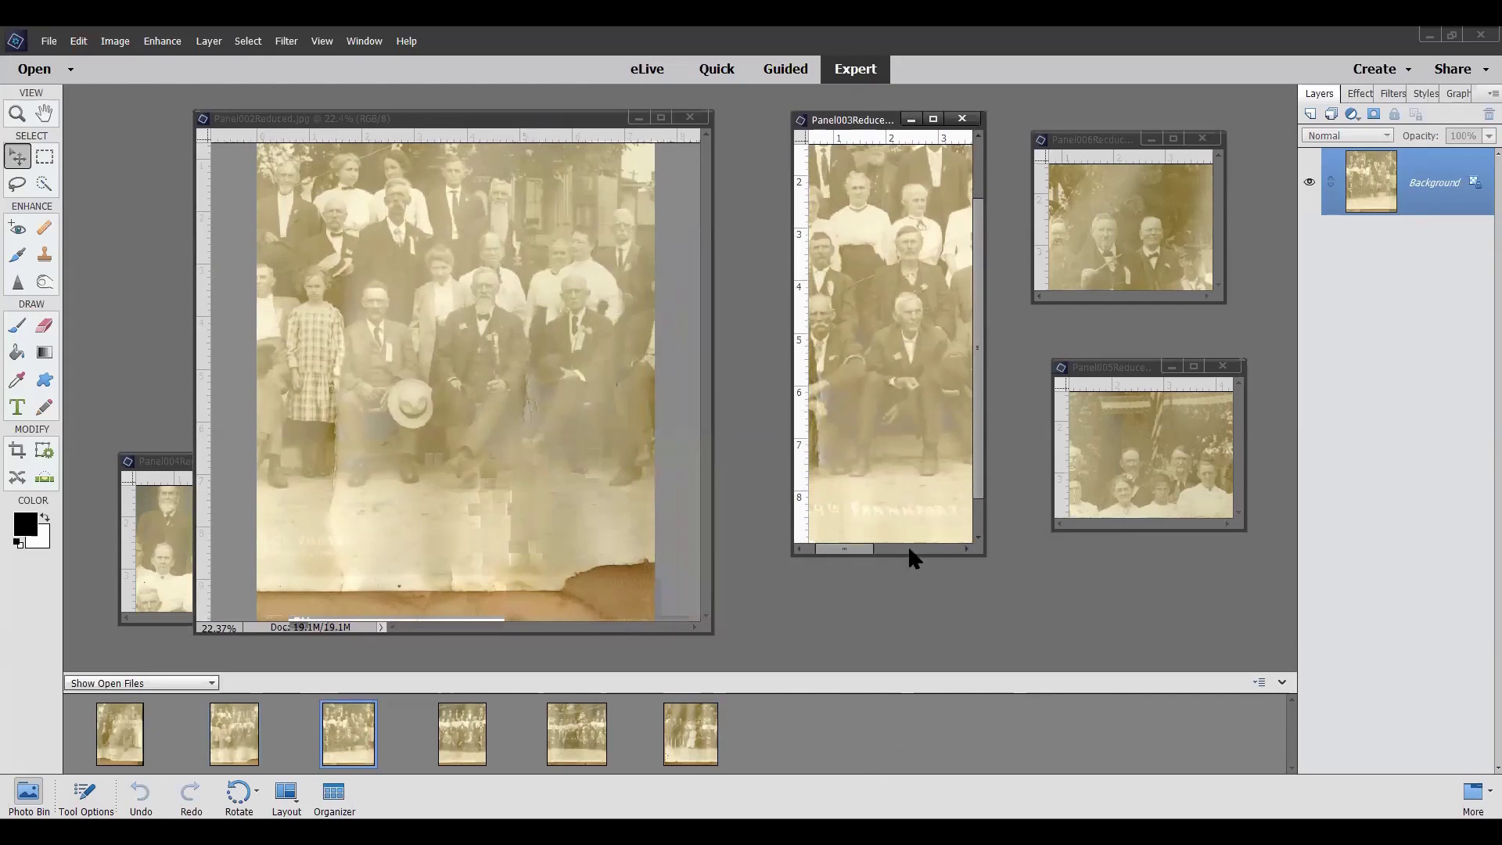
pyautogui.moveTo(903, 556); pyautogui.dragTo(903, 649)
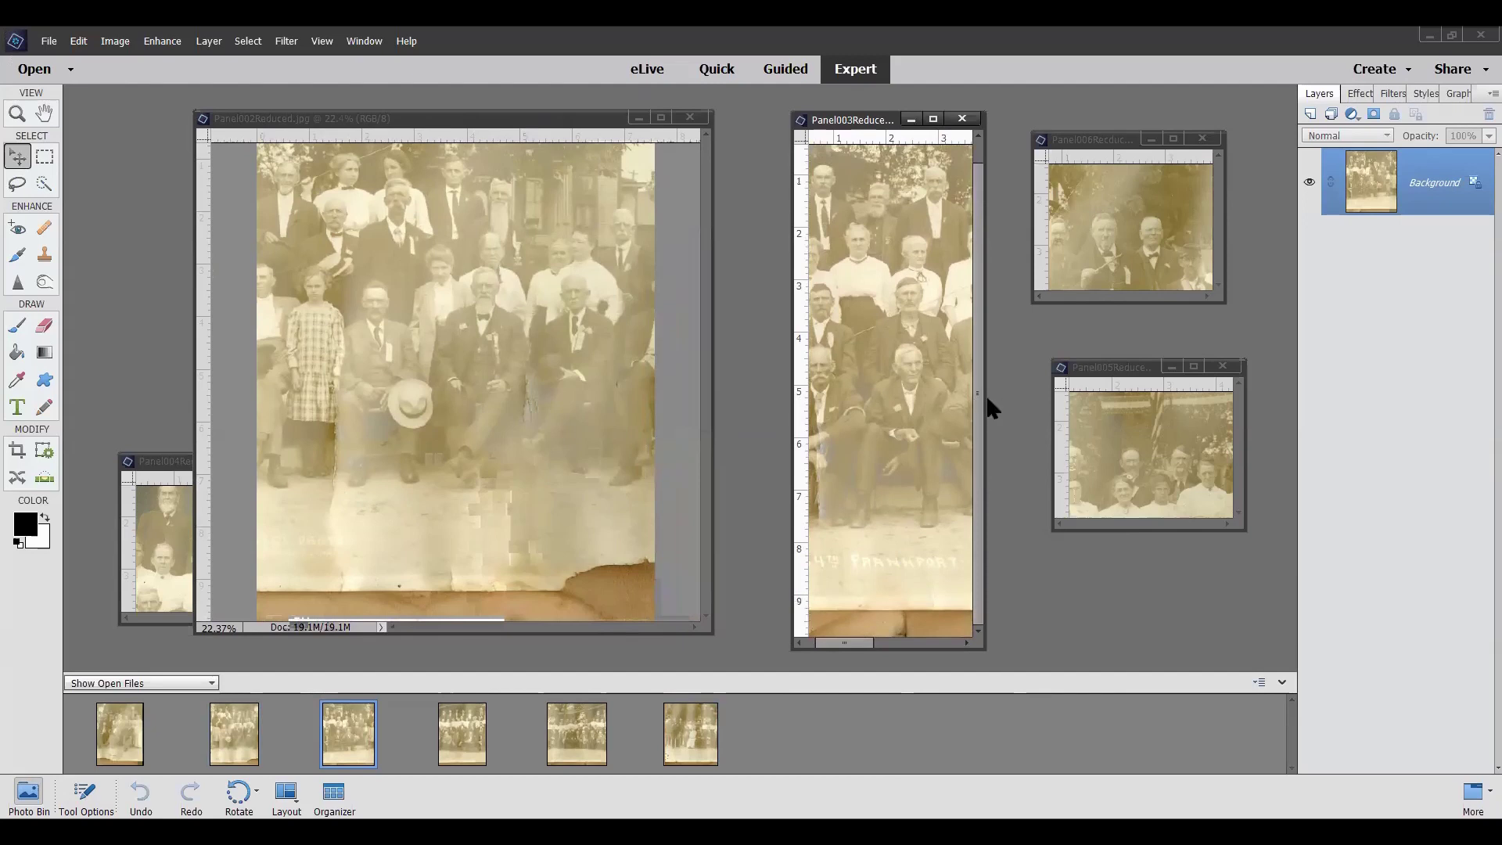
pyautogui.moveTo(983, 395); pyautogui.dragTo(1264, 402)
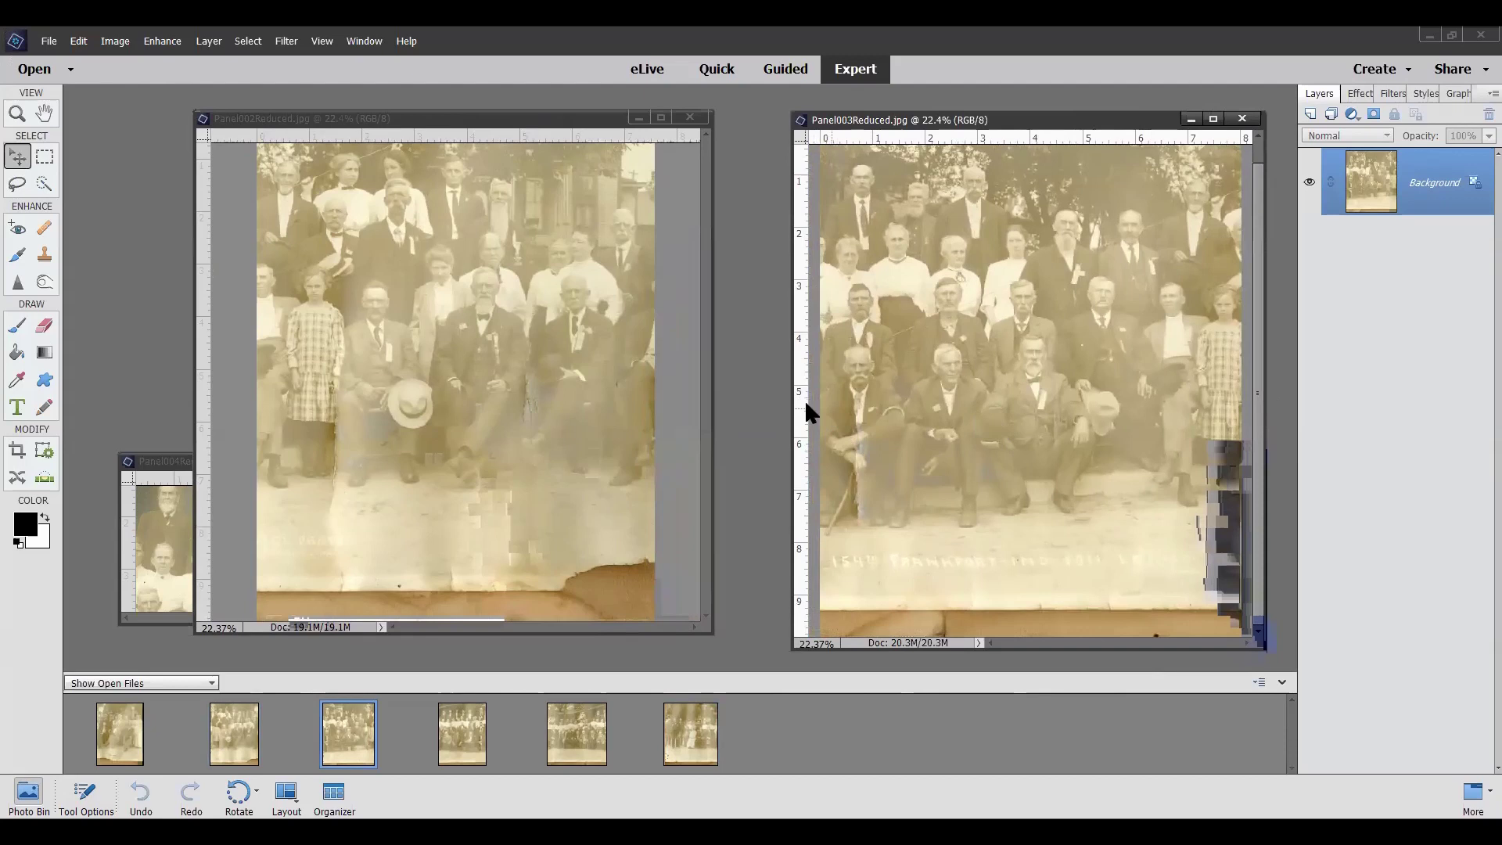
pyautogui.moveTo(792, 402); pyautogui.dragTo(709, 410)
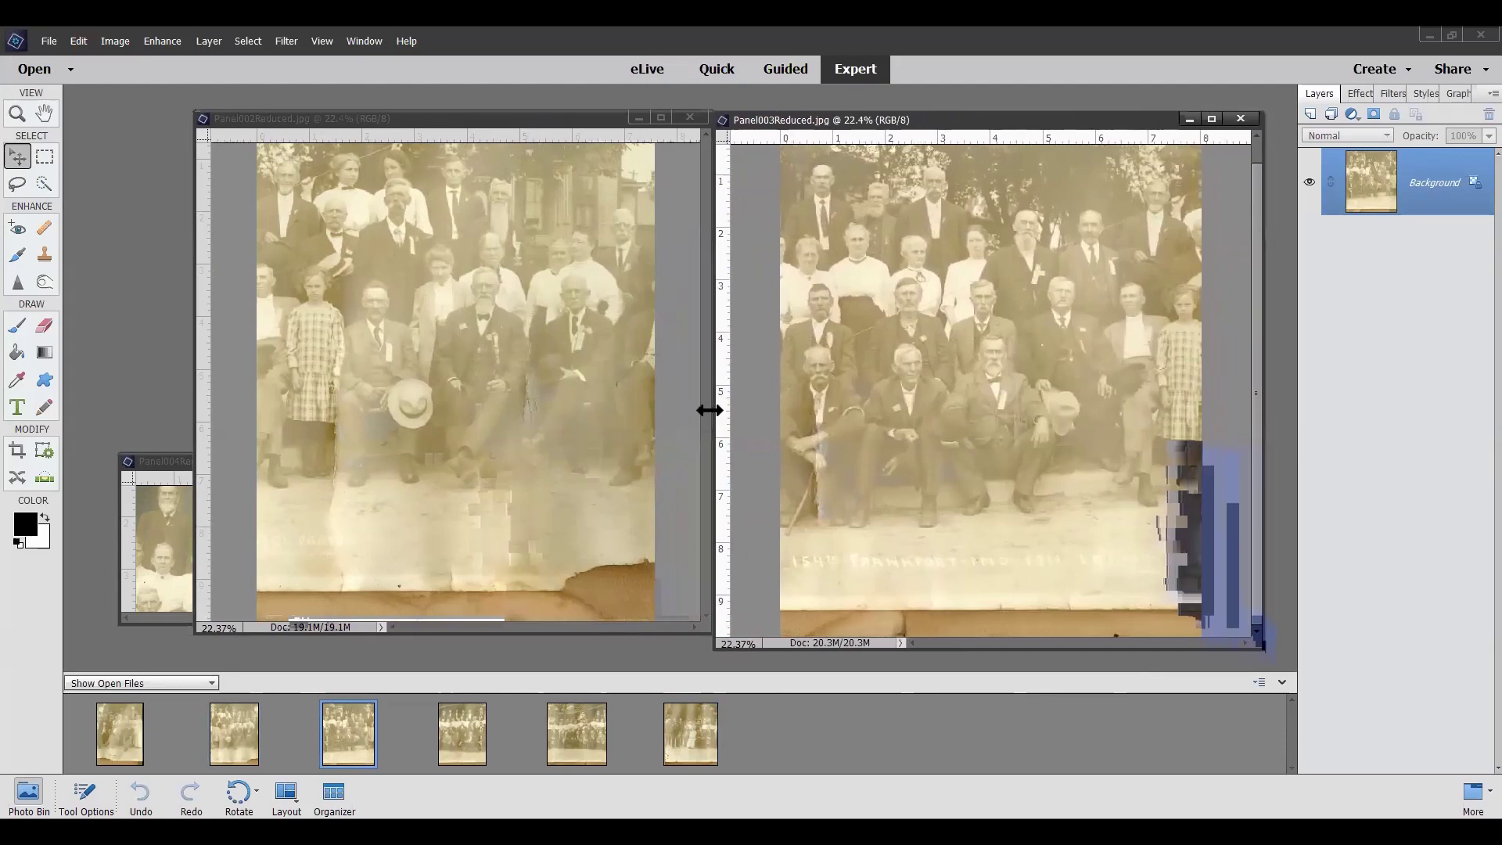
pyautogui.moveTo(962, 109); pyautogui.dragTo(962, 83)
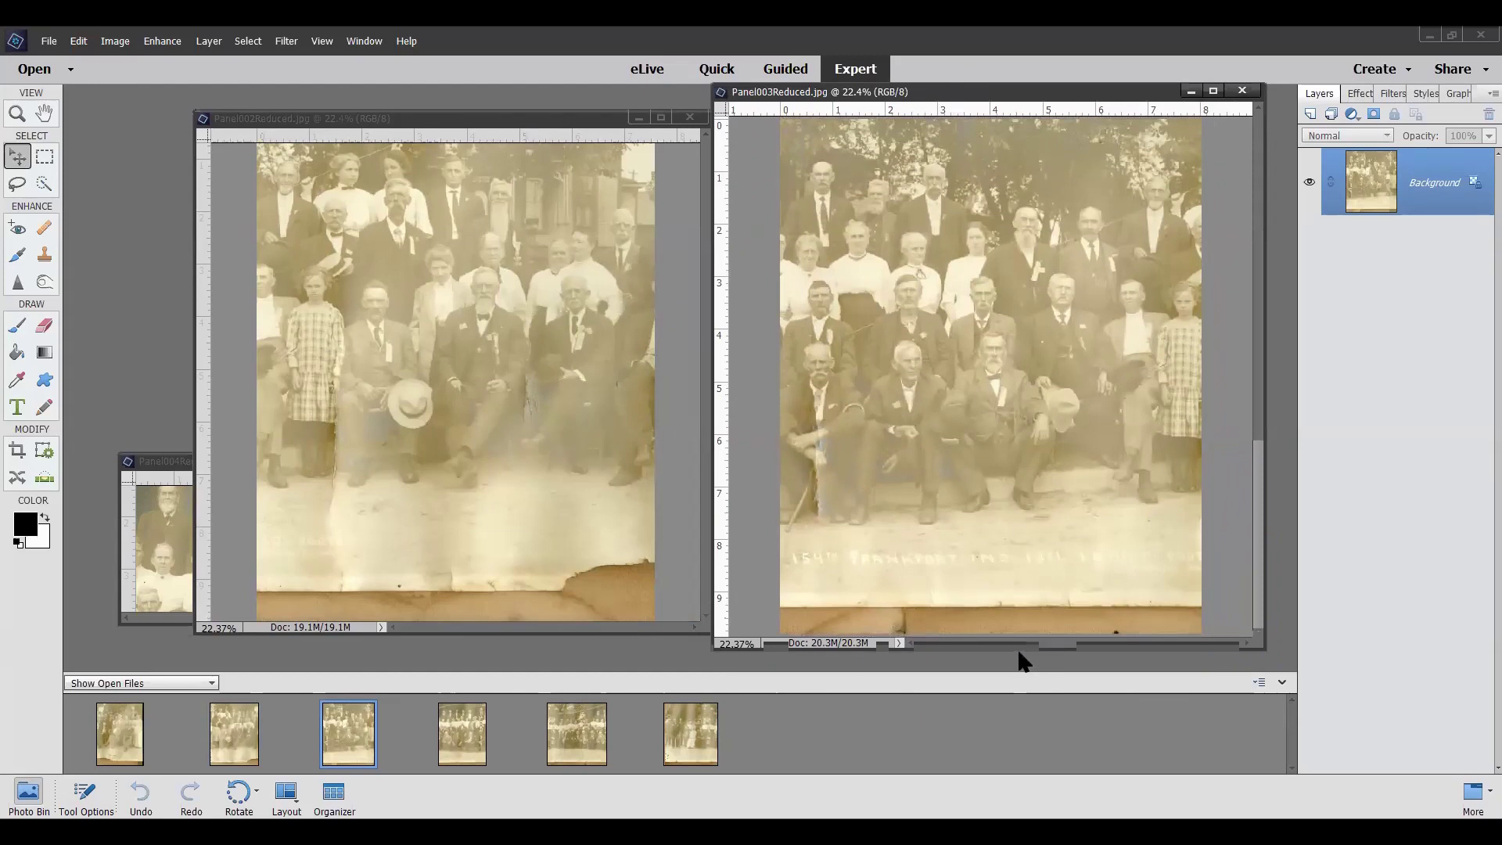
pyautogui.moveTo(1016, 646); pyautogui.dragTo(1009, 715)
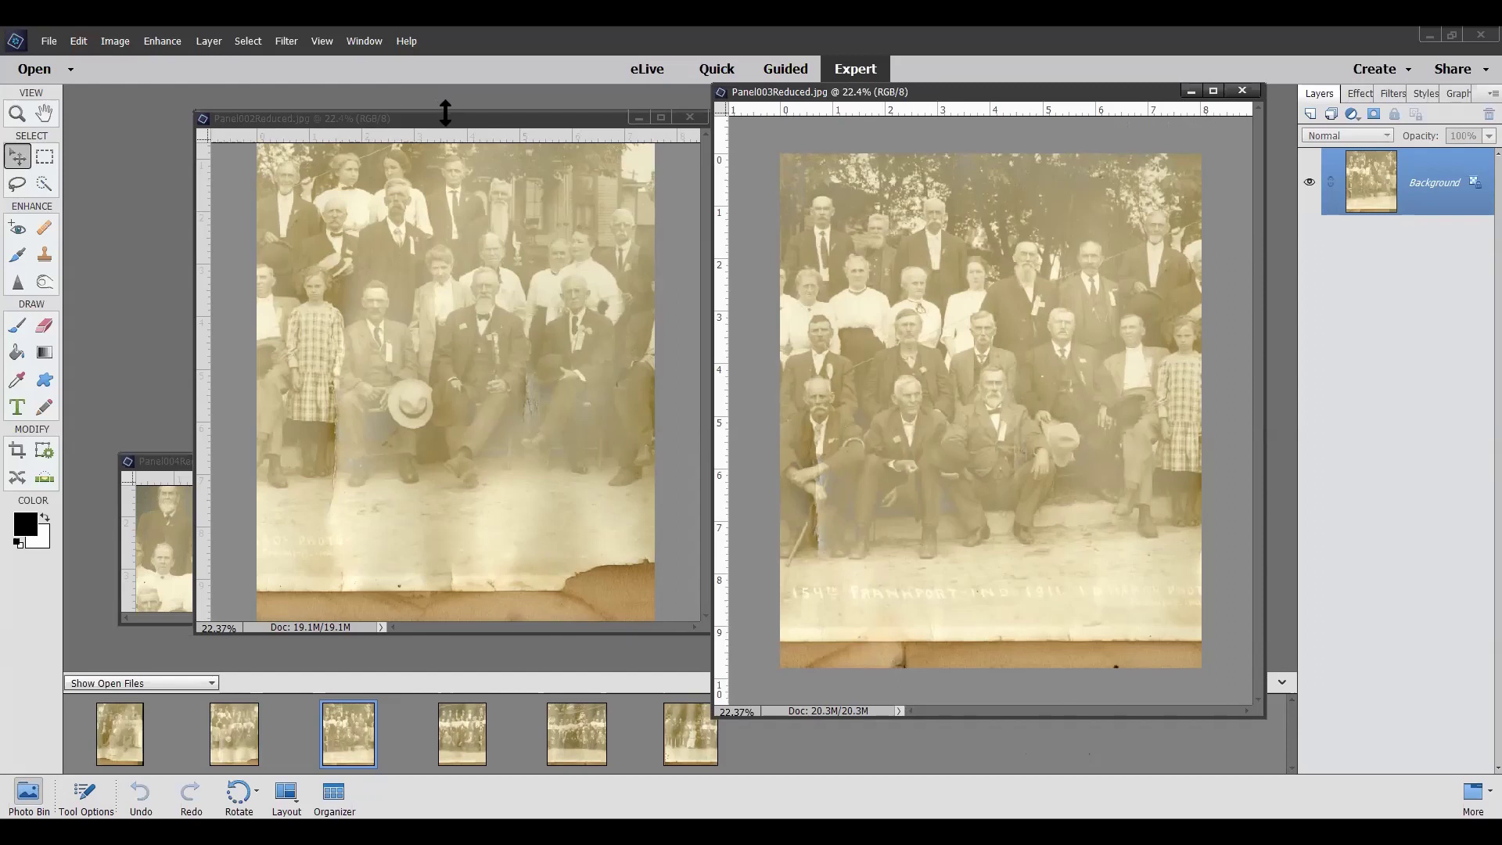
pyautogui.moveTo(447, 112); pyautogui.dragTo(457, 47)
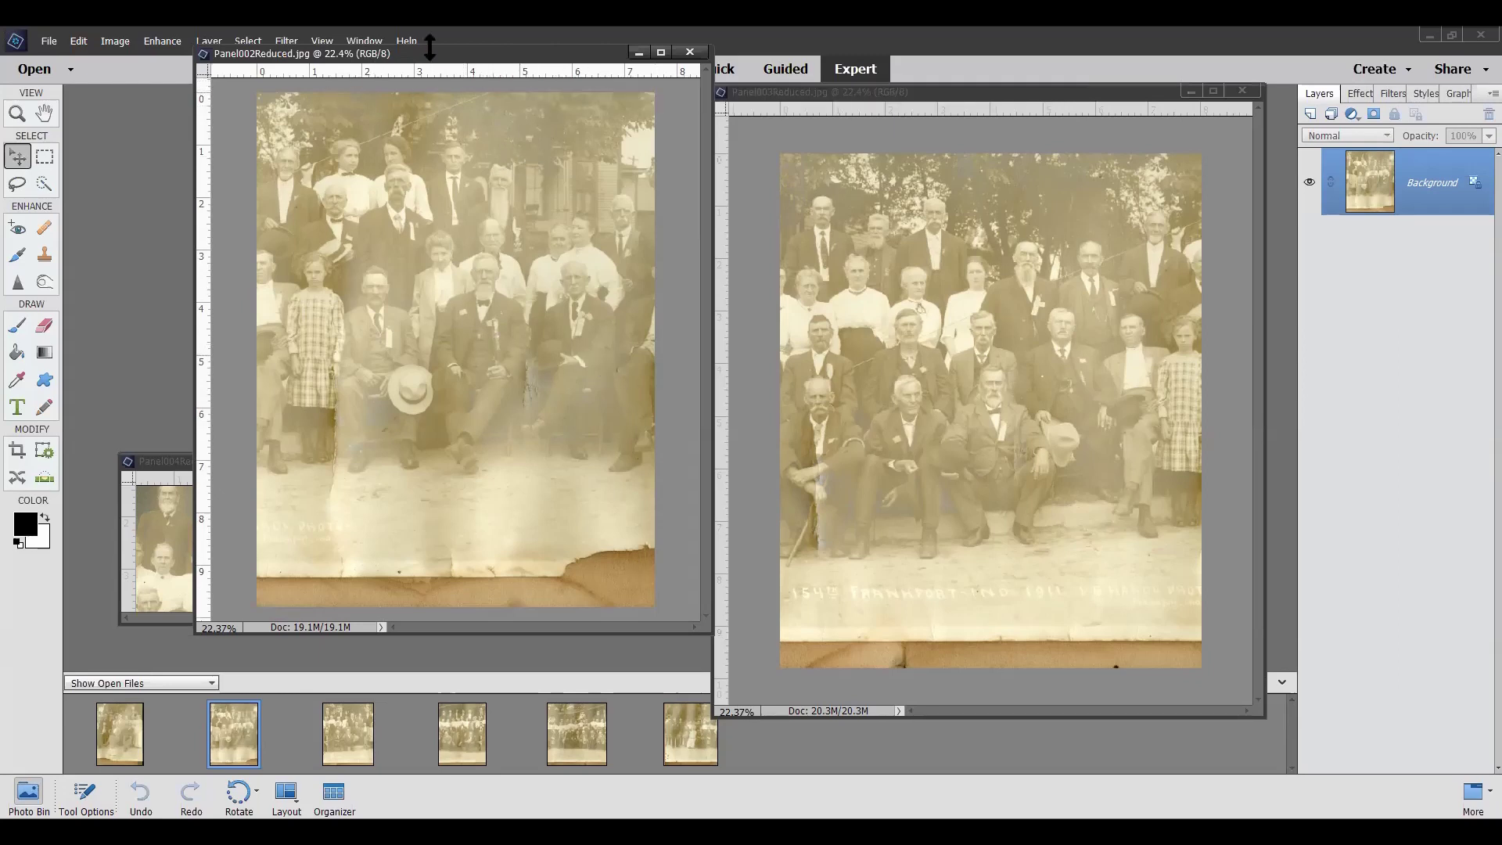
# Drag the Panel002Reduced window down and right to the workspace centre, in front of Panel003Reduced
pyautogui.moveTo(466, 61); pyautogui.dragTo(625, 110)
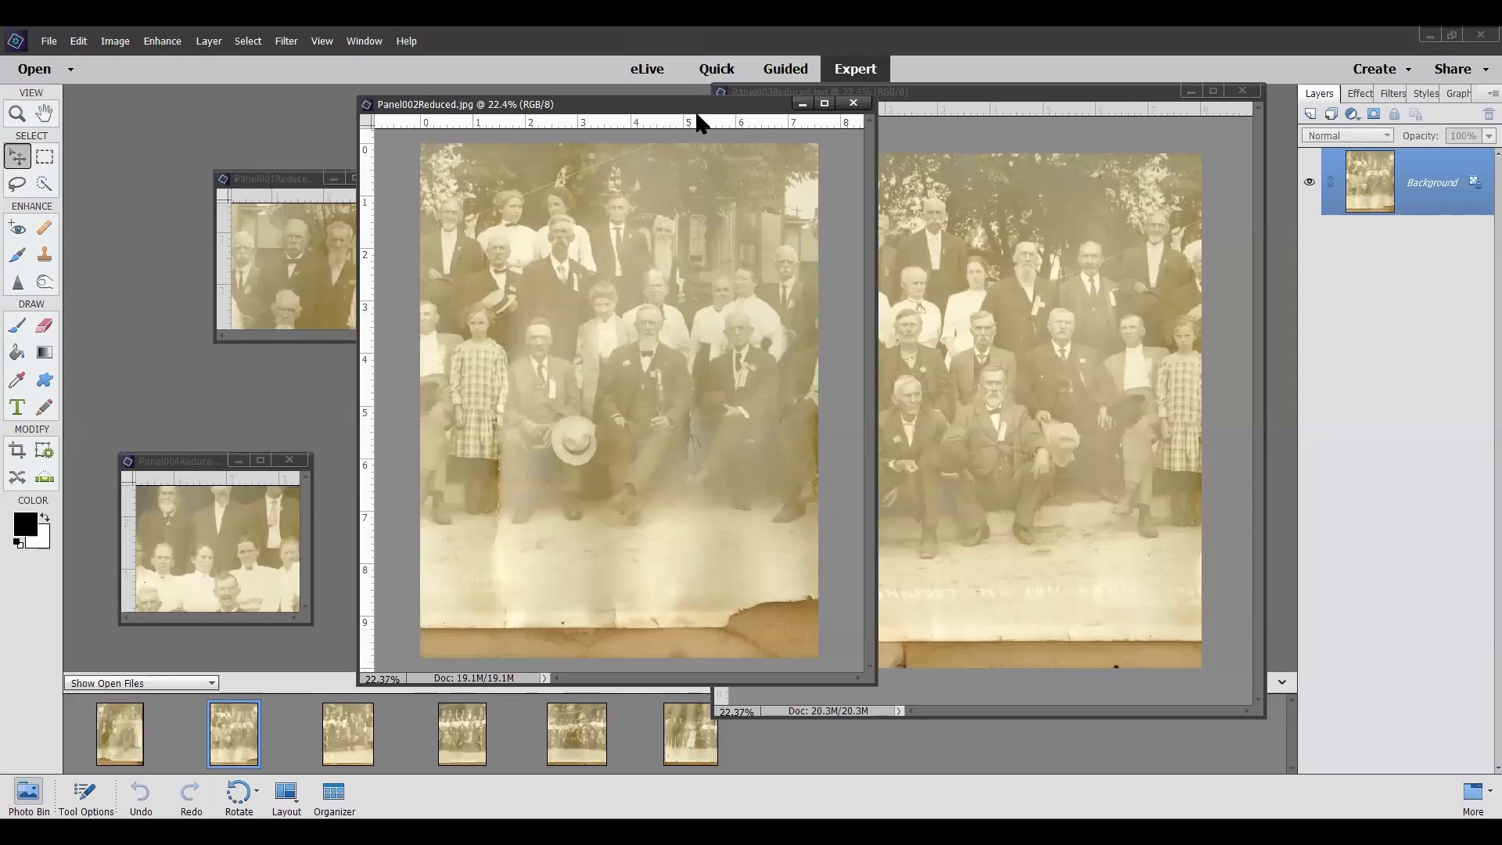
pyautogui.moveTo(644, 106); pyautogui.dragTo(738, 165)
pyautogui.moveTo(891, 178)
pyautogui.mouseDown()
pyautogui.moveTo(1033, 143)
pyautogui.moveTo(1000, 177)
pyautogui.moveTo(903, 161)
pyautogui.mouseUp()
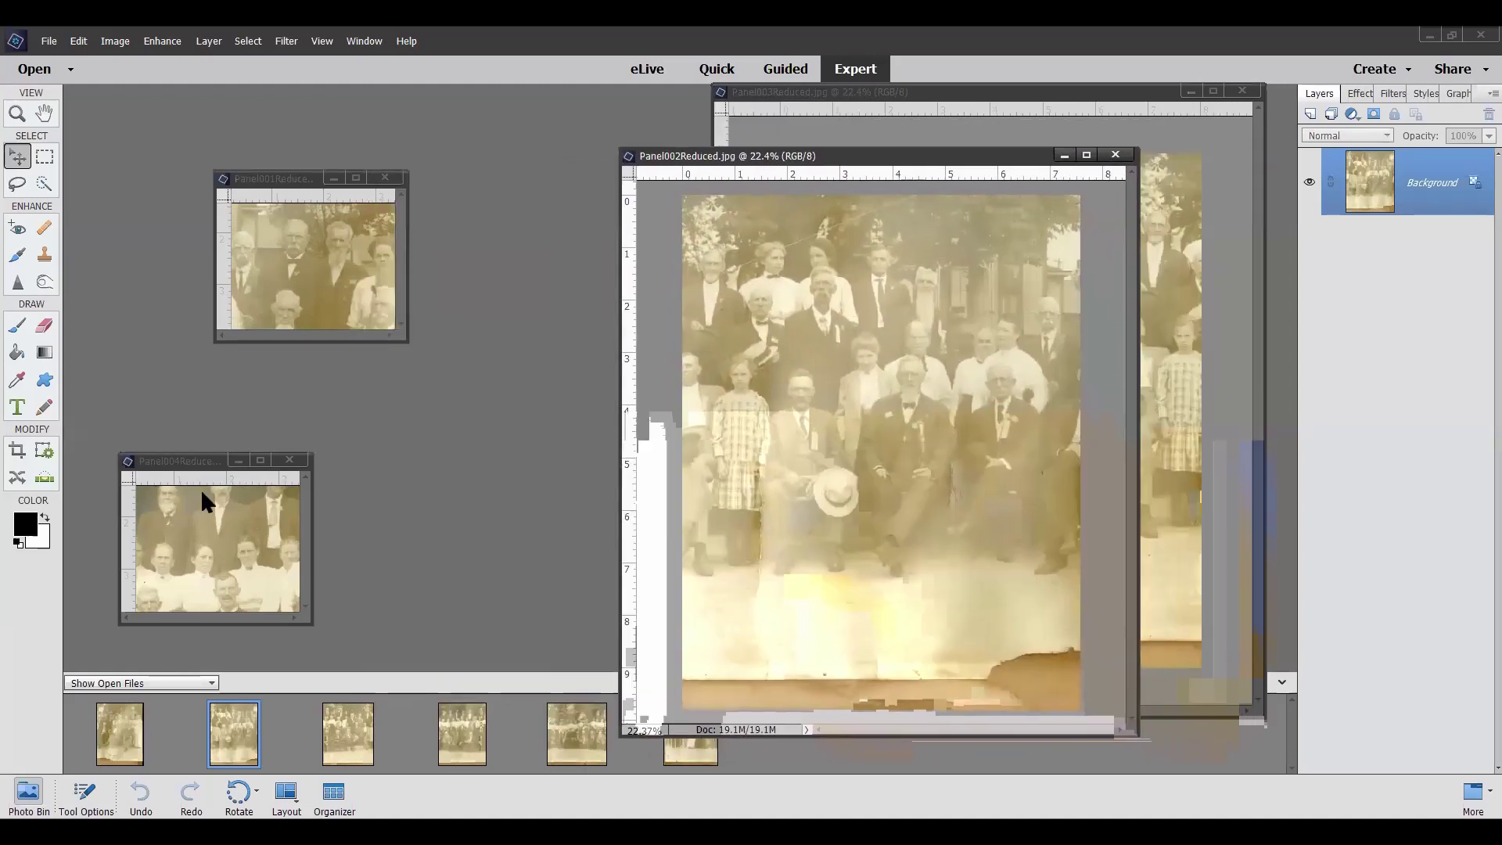
# Close the Panel004, Panel001, Panel006 and Panel005 photos
pyautogui.click(290, 461)
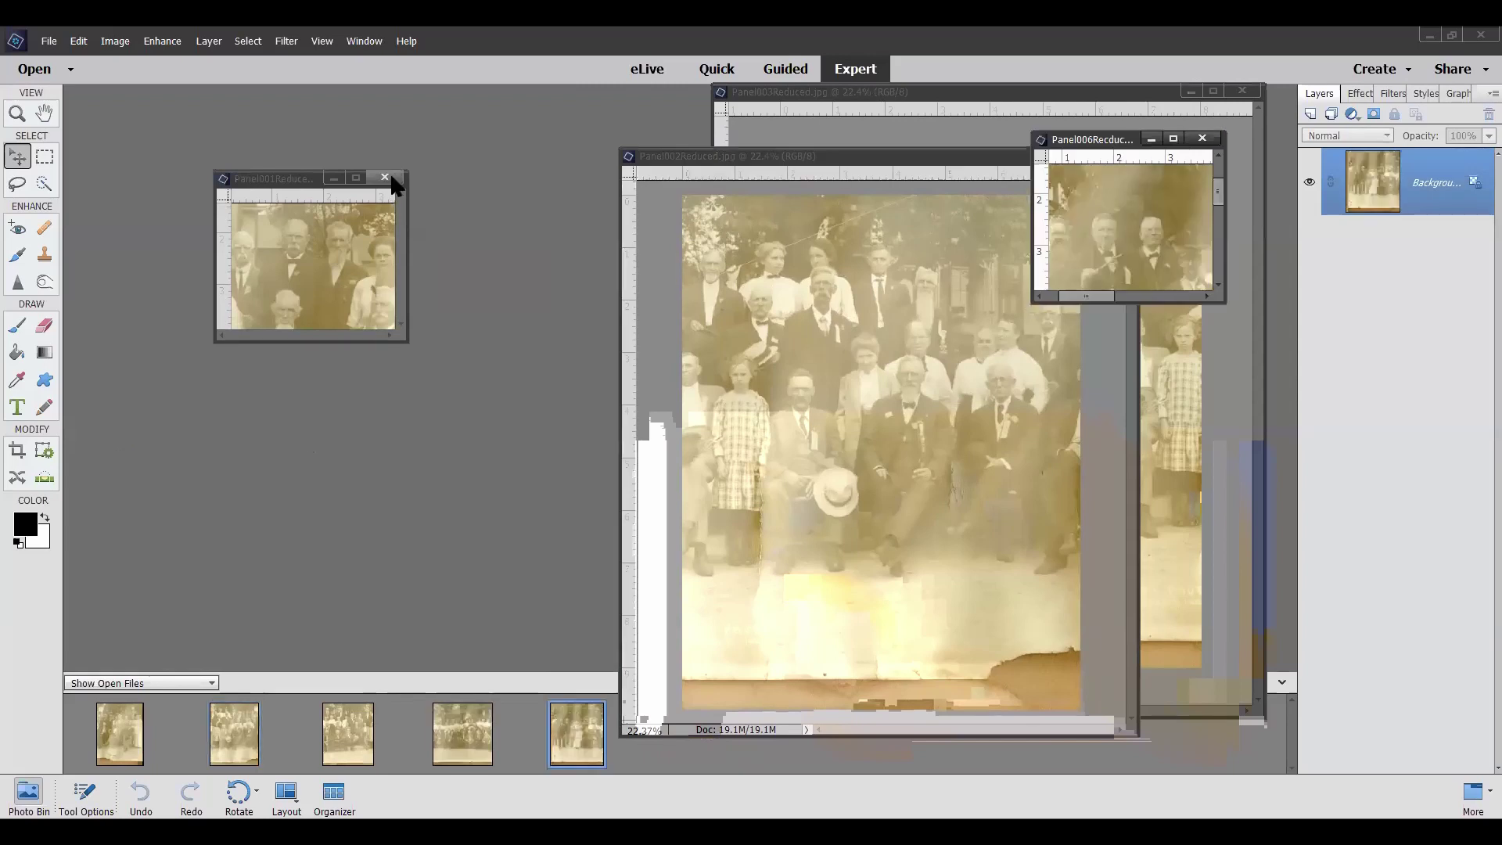
pyautogui.click(384, 179)
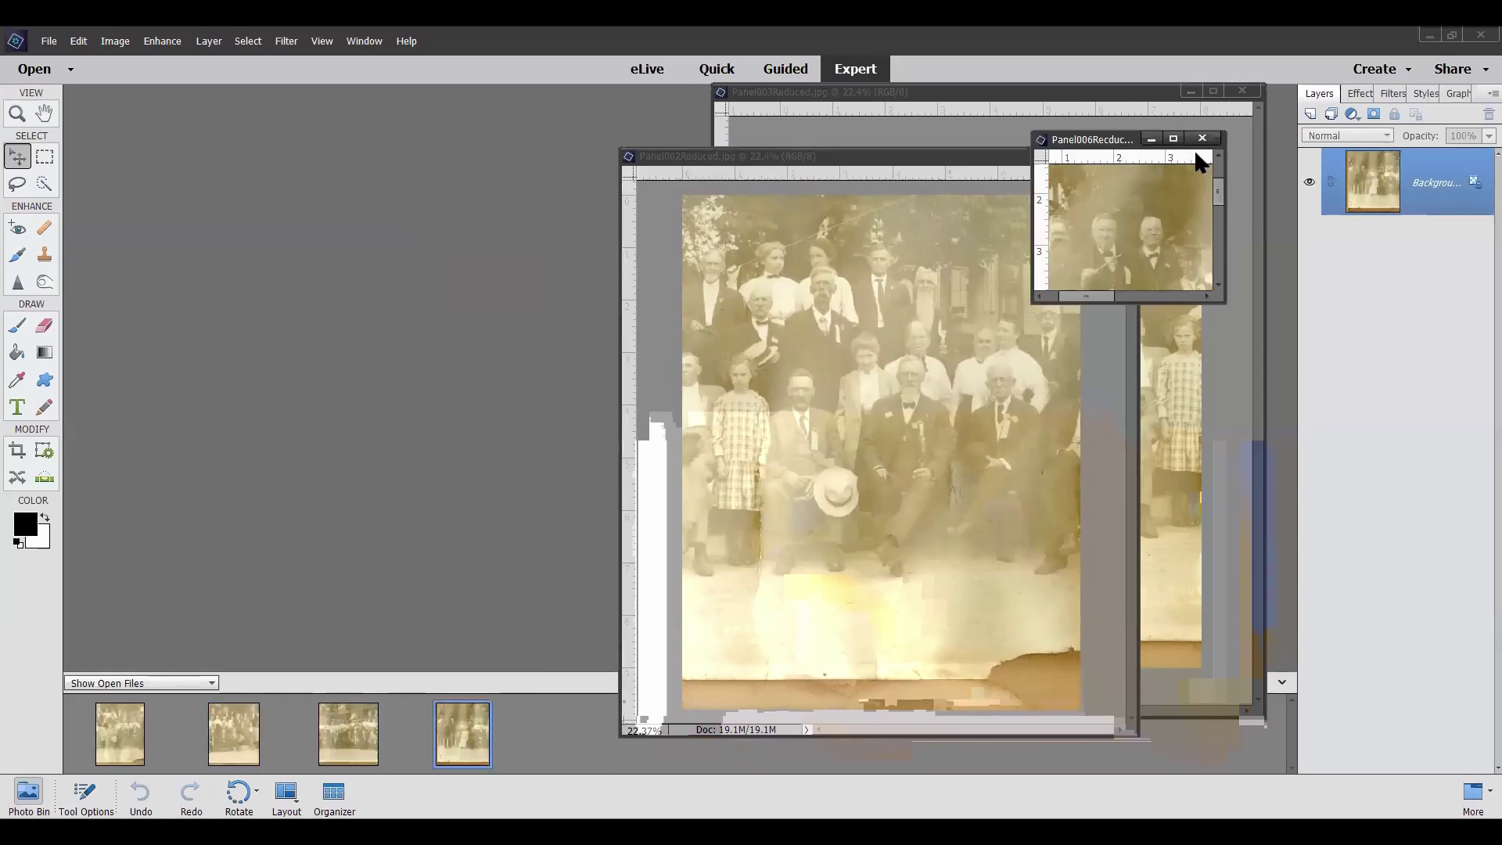
pyautogui.click(1201, 140)
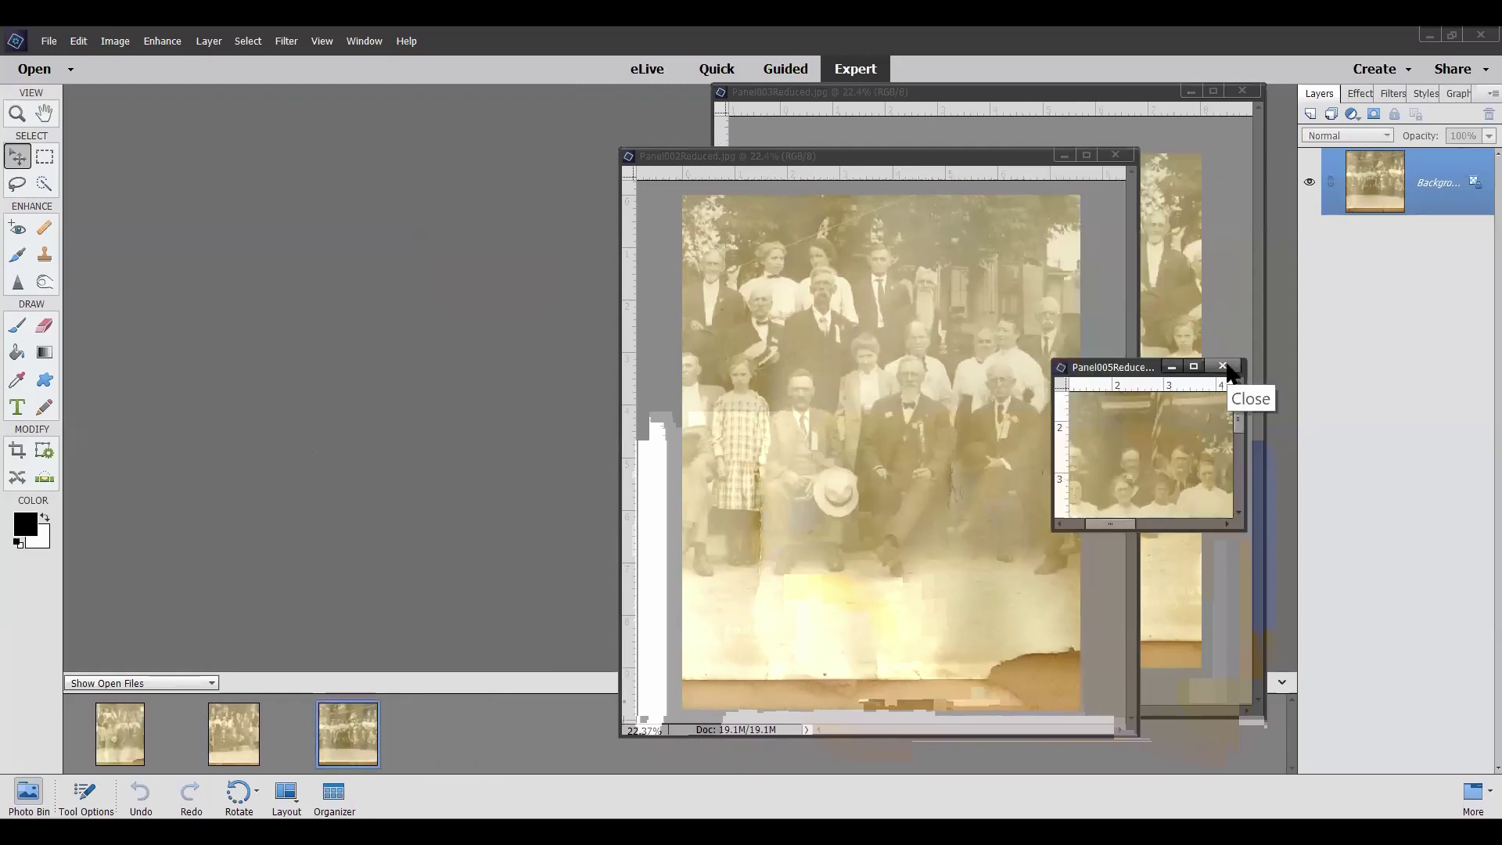
pyautogui.click(1223, 368)
# Arrange Panel003Reduced on the left and Panel002Reduced beside it on the right
pyautogui.moveTo(986, 91); pyautogui.dragTo(361, 112)
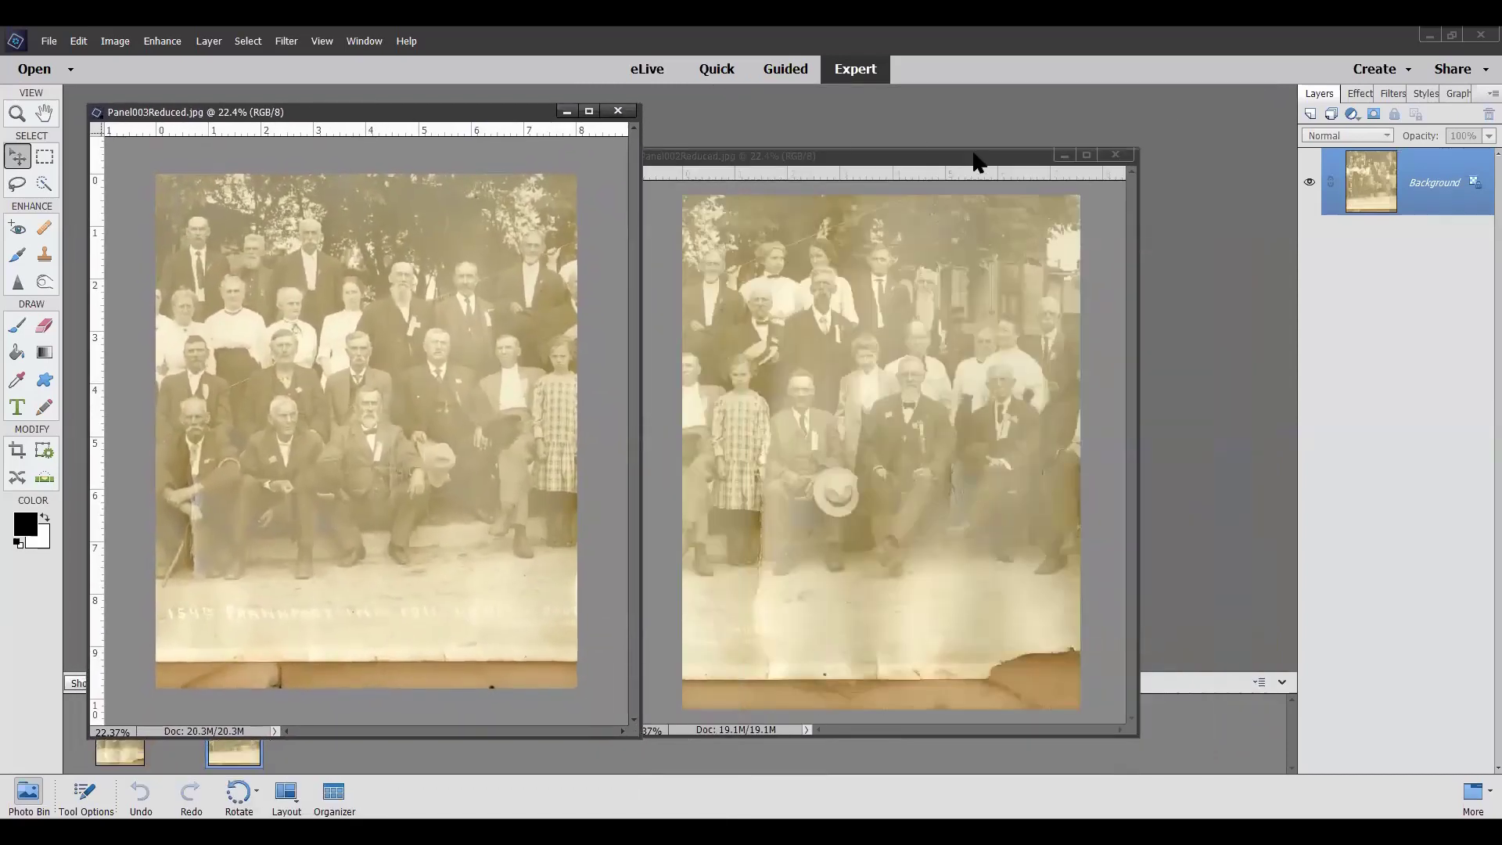
pyautogui.moveTo(935, 167); pyautogui.dragTo(1052, 135)
pyautogui.moveTo(365, 119); pyautogui.dragTo(439, 128)
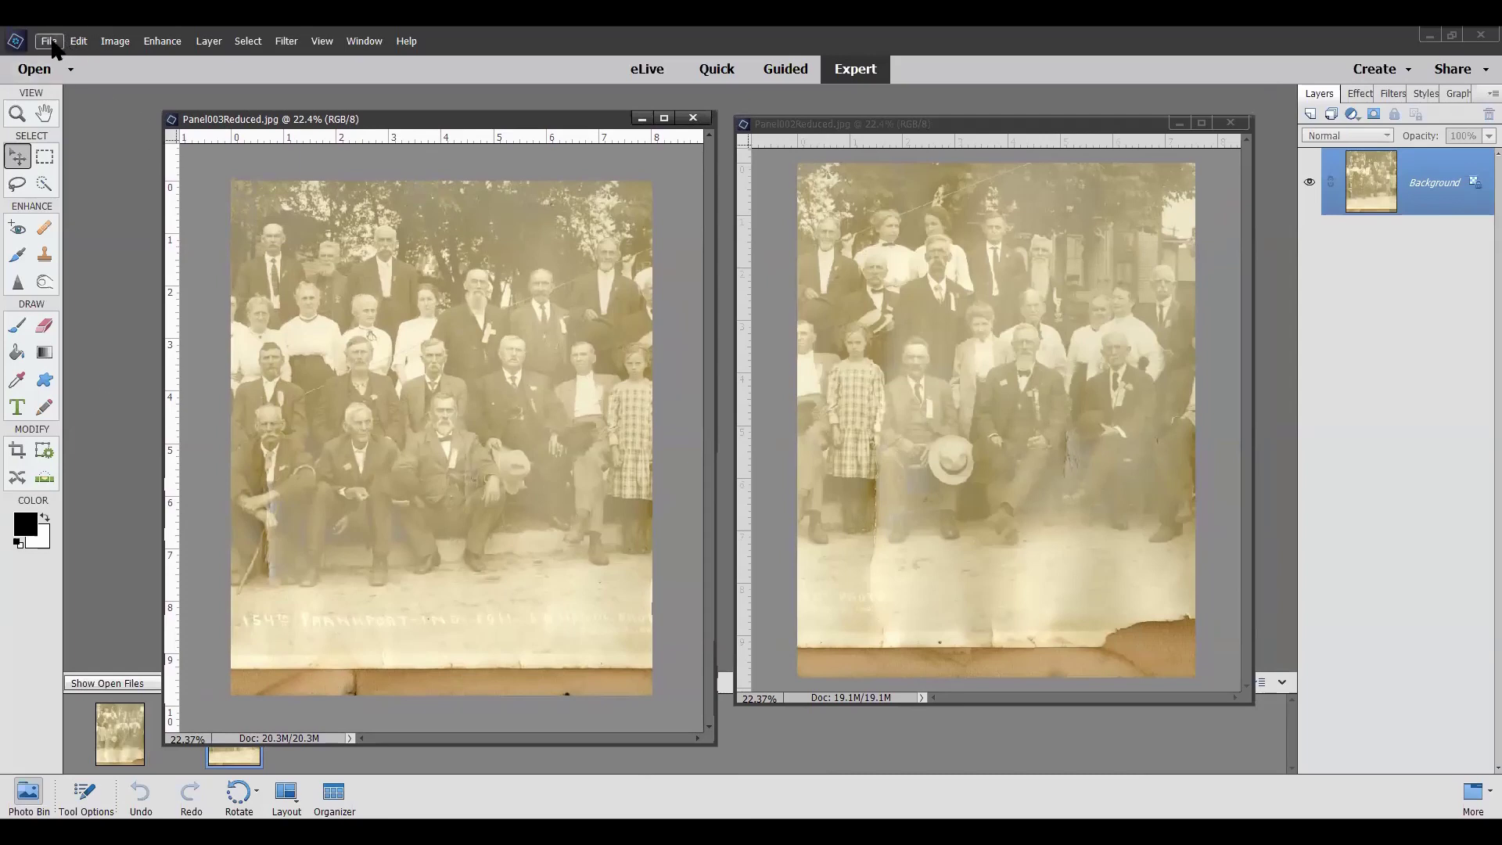
# Glance at the File menu's new-file options without choosing, then switch to Guided mode's Photomerge edits
pyautogui.click(48, 41)
pyautogui.moveTo(348, 65)
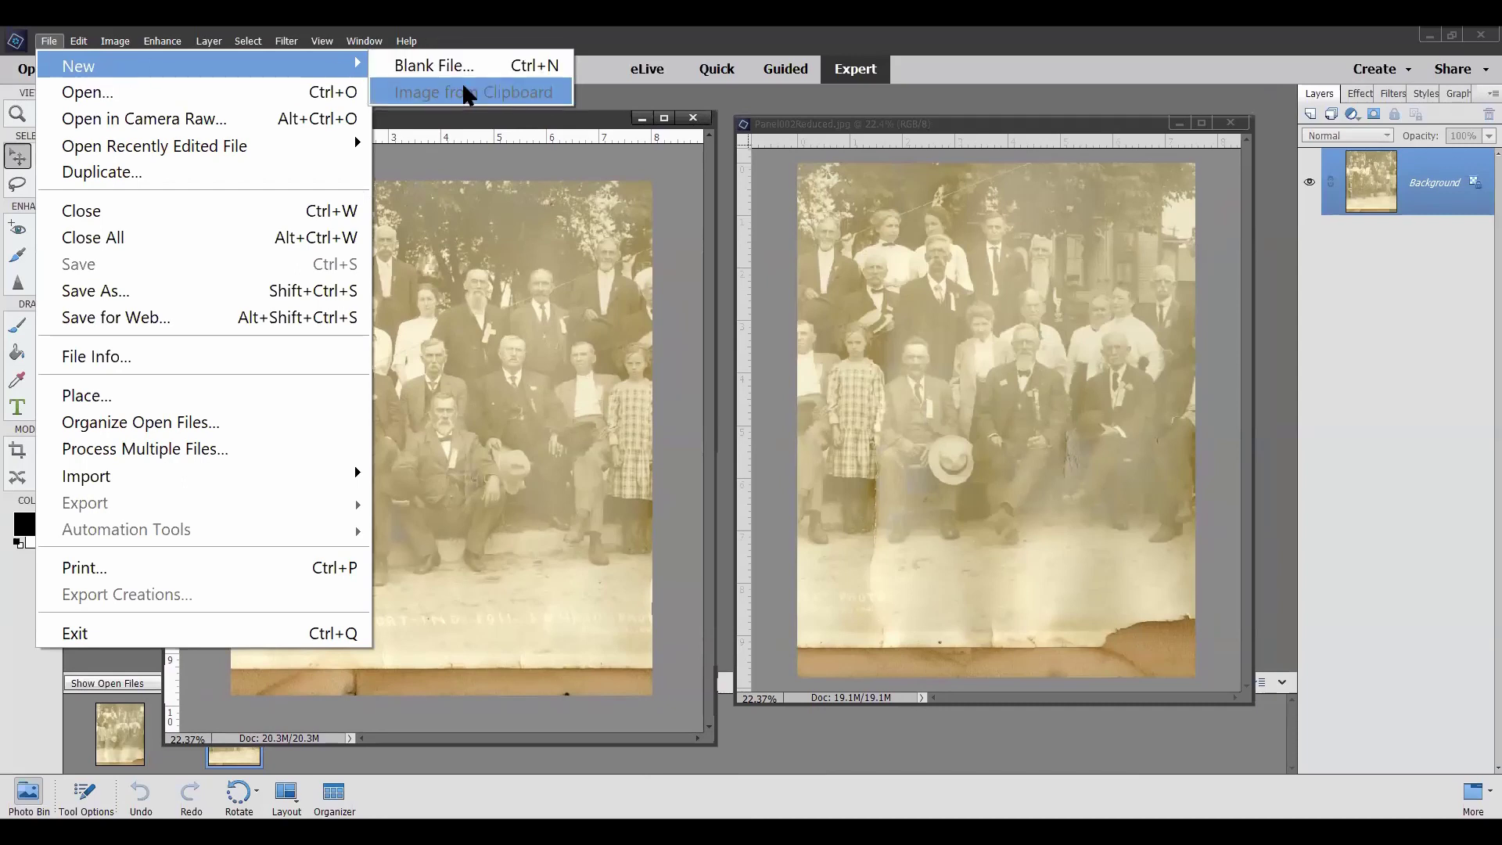
pyautogui.click(1048, 100)
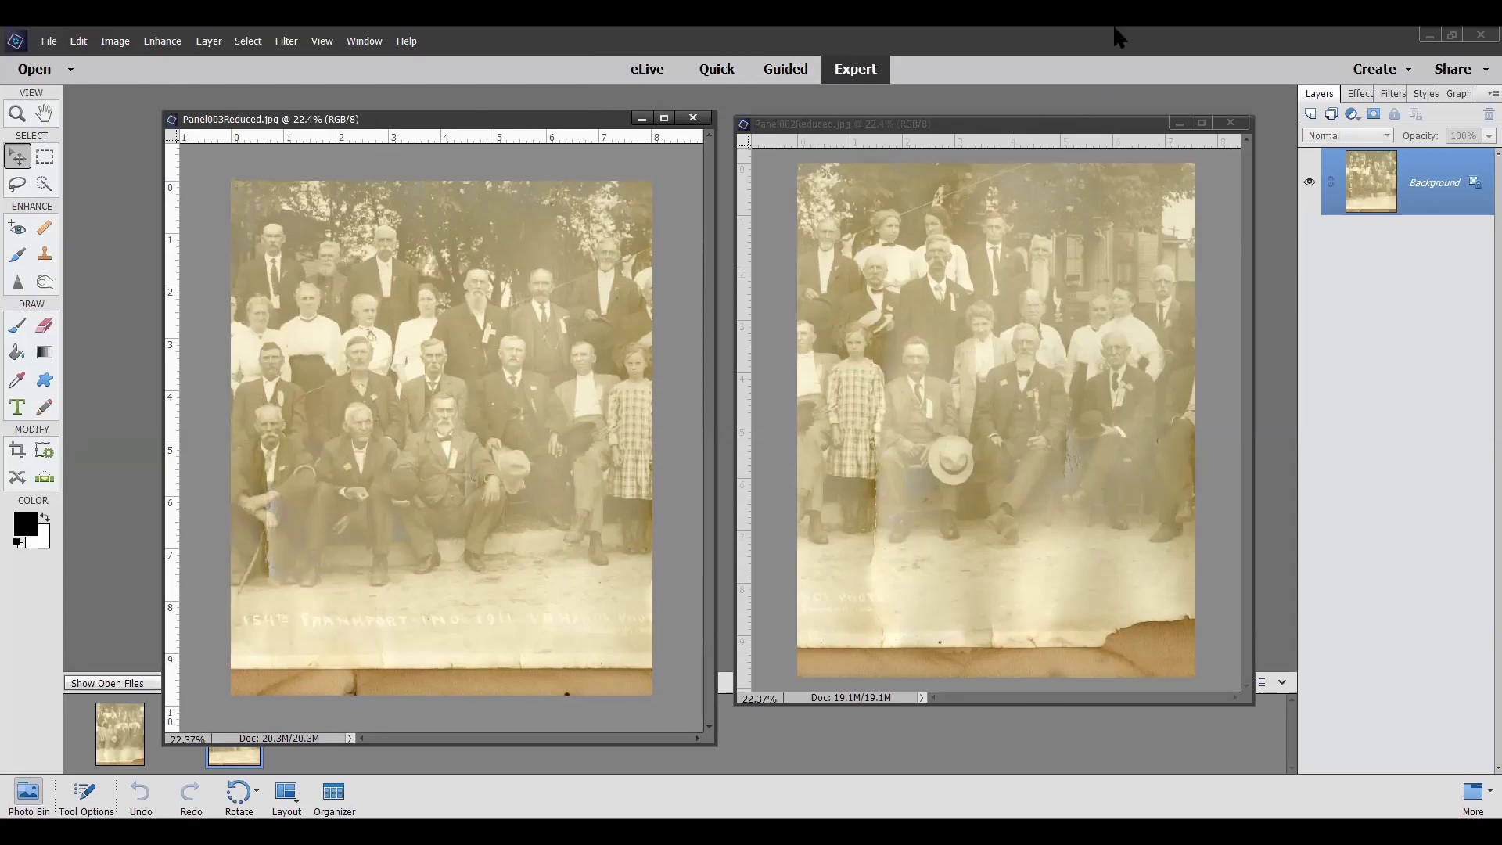
pyautogui.click(786, 71)
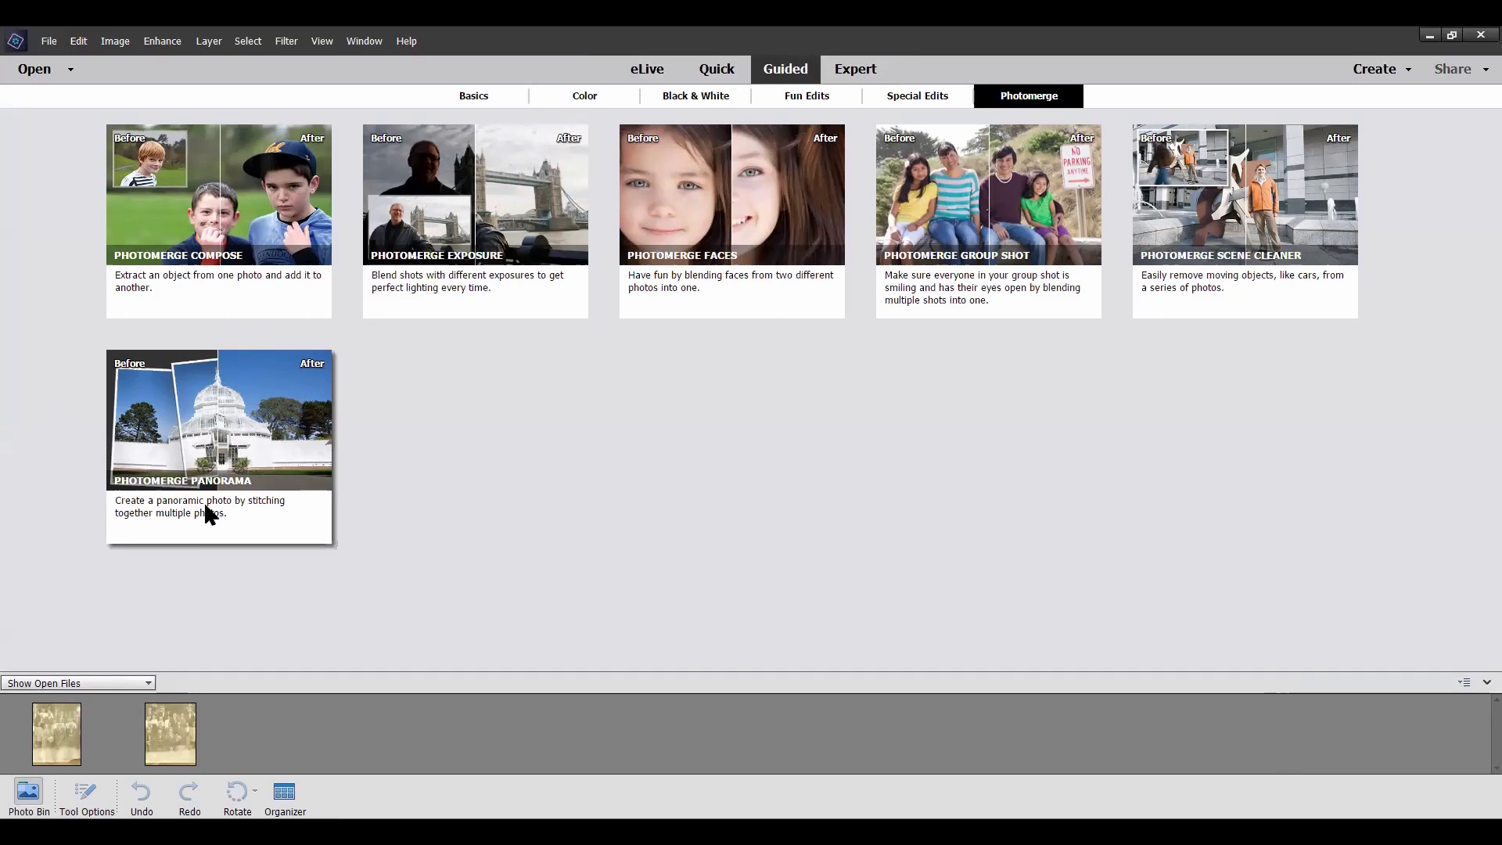
# Start the Photomerge Panorama edit and select Panel002Reduced in the Photo Bin as the first photo
pyautogui.click(216, 448)
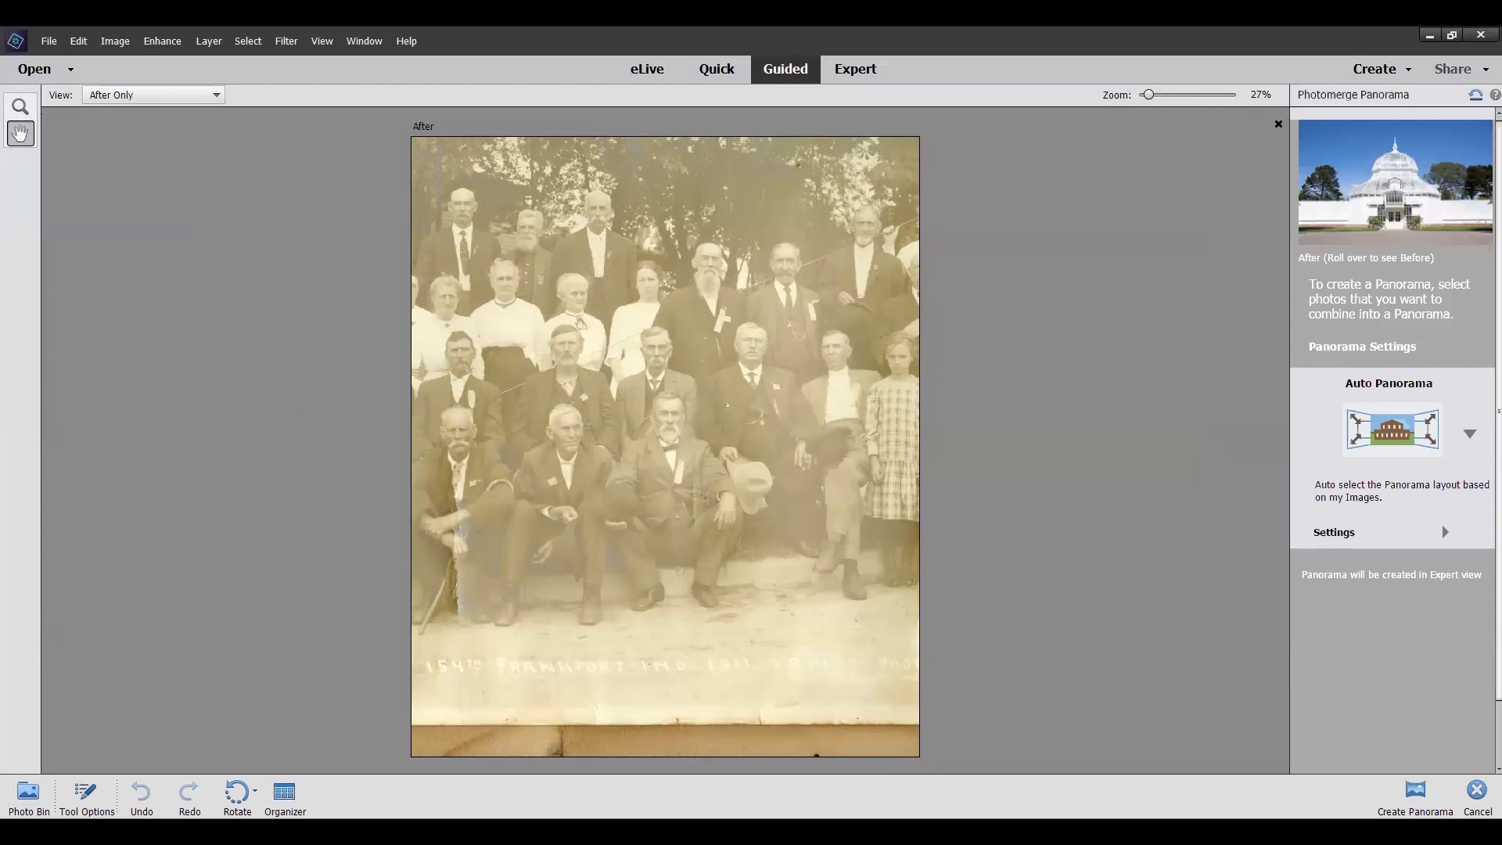
pyautogui.click(28, 794)
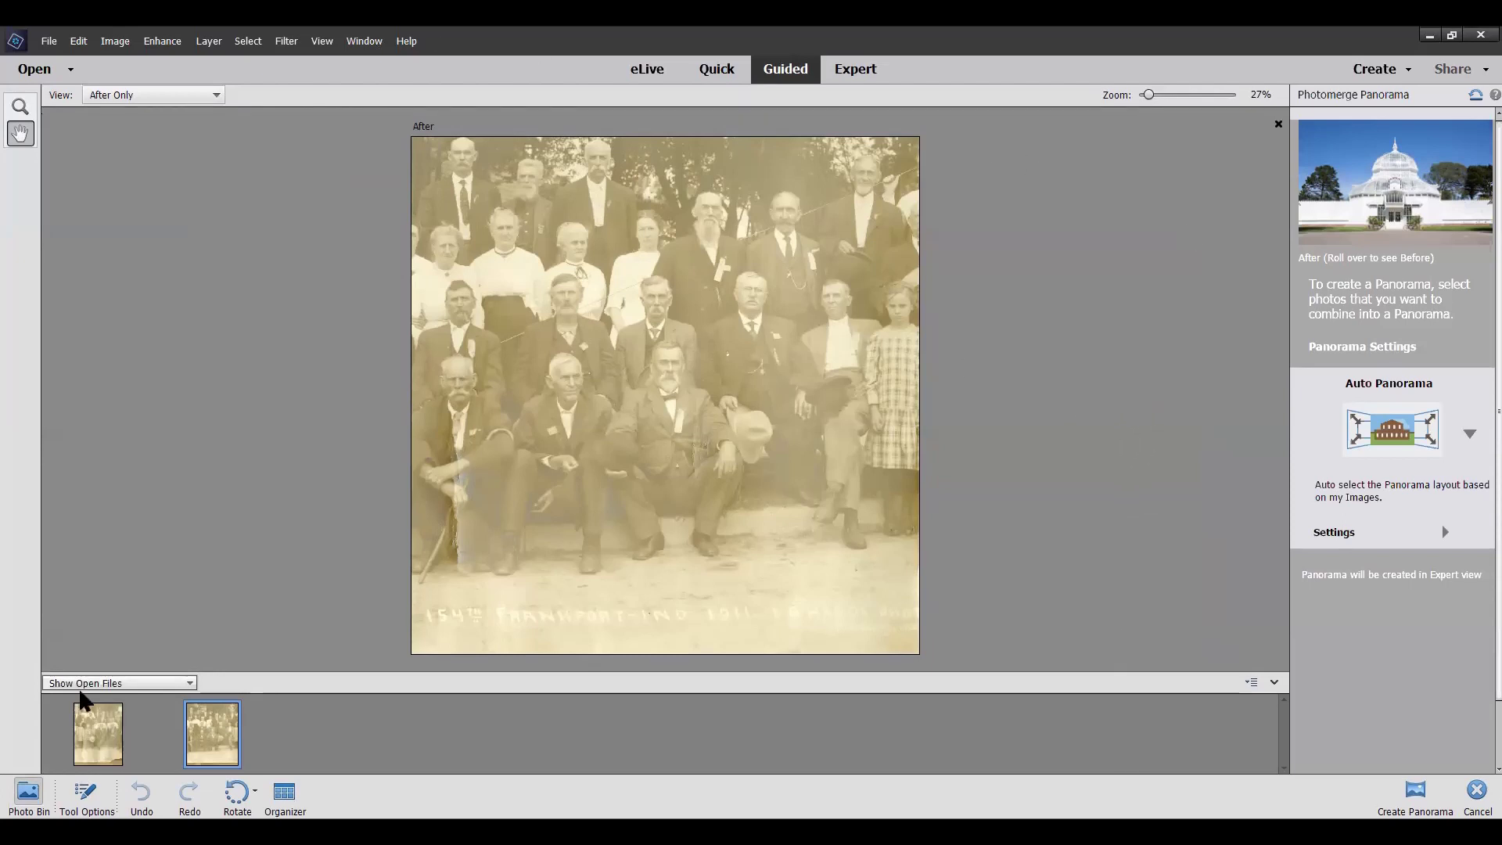
pyautogui.click(92, 751)
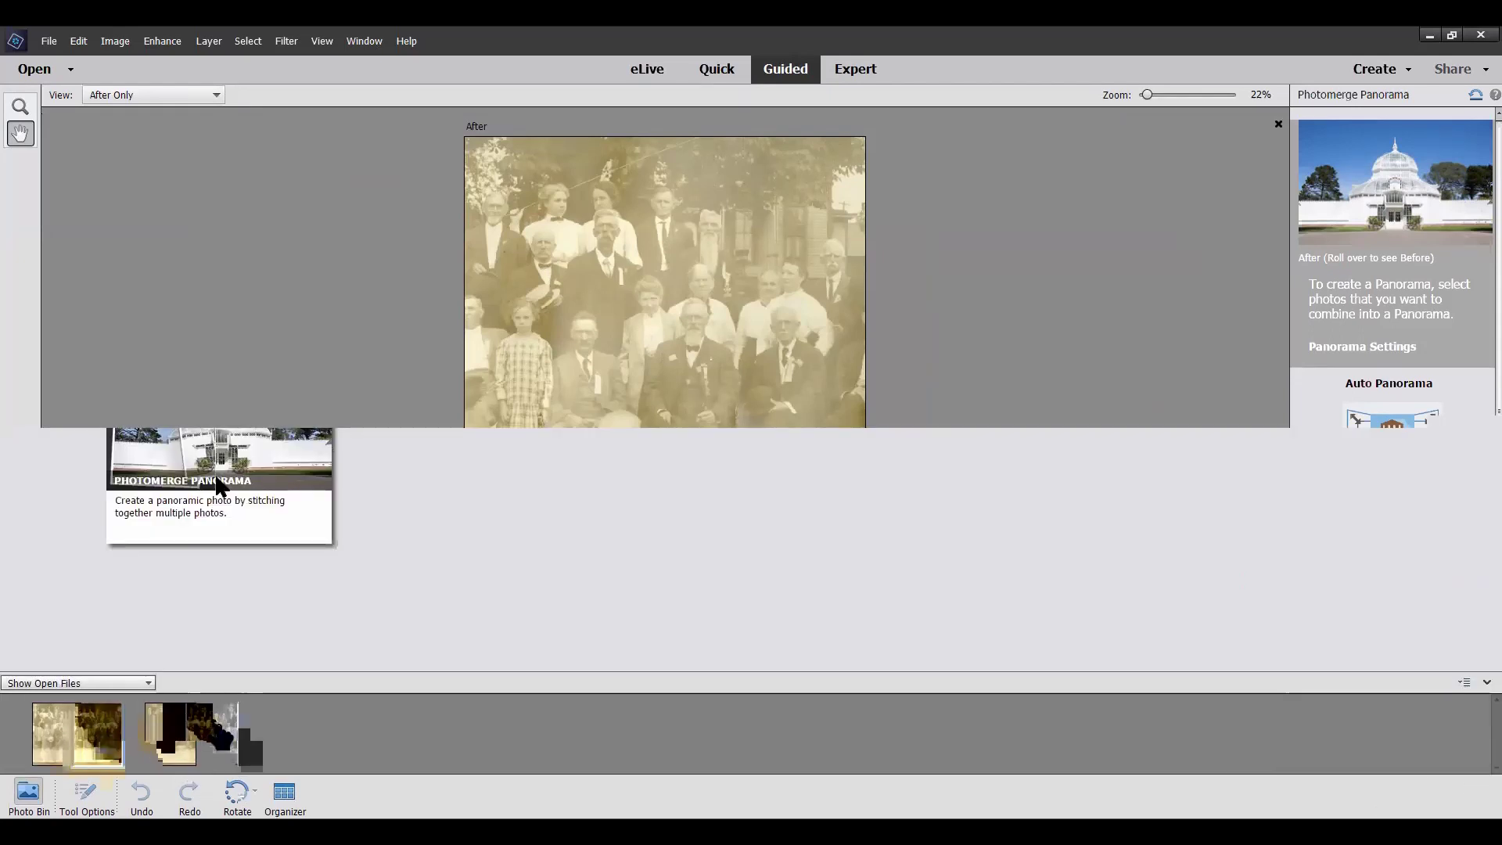
pyautogui.moveTo(1467, 171)
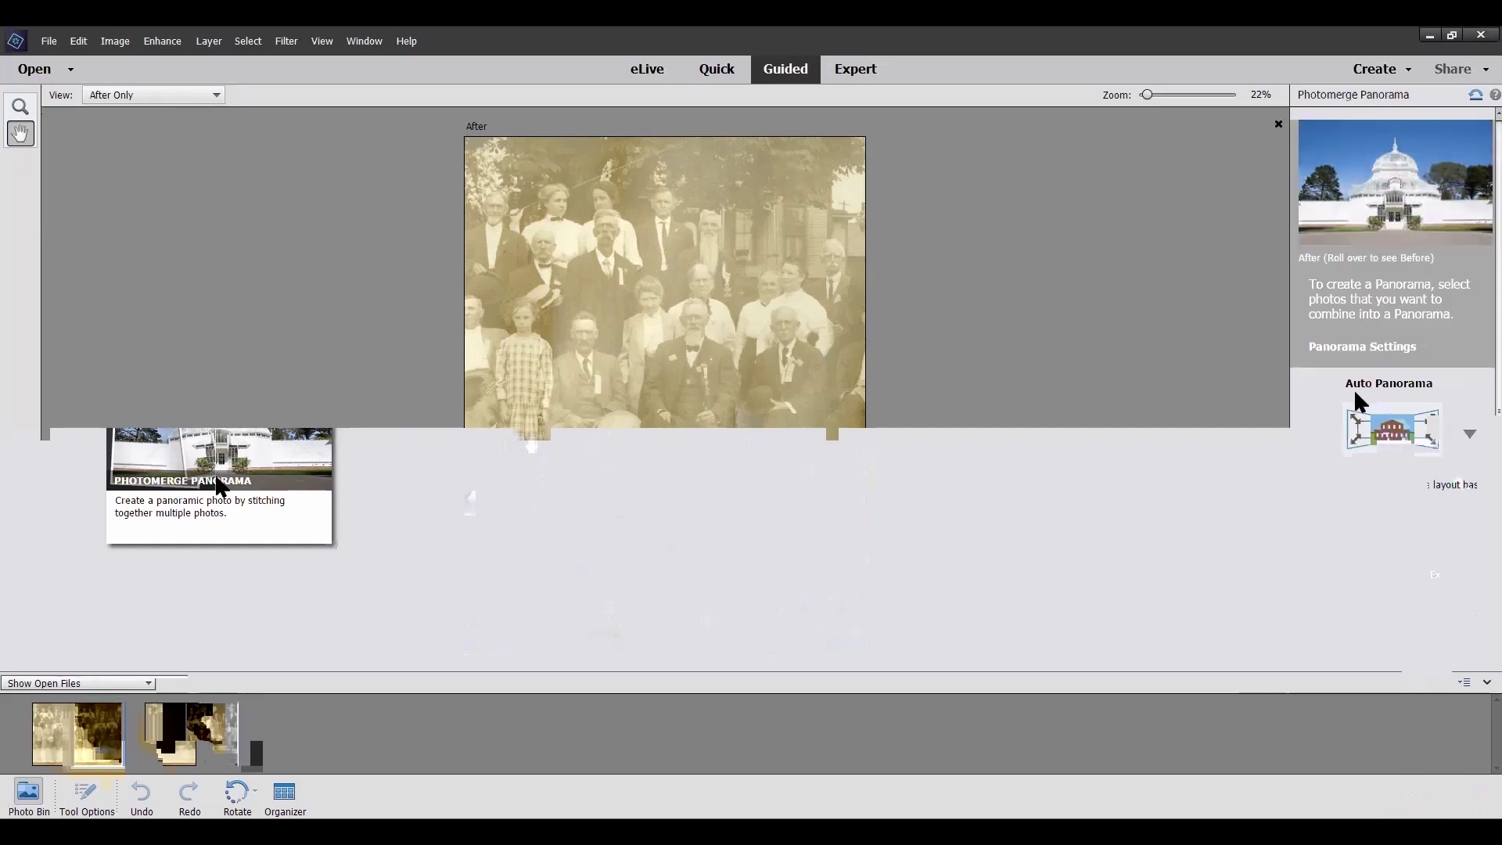
# Keep the Auto Panorama layout, add Panel003Reduced to the selection, and create the panorama
pyautogui.click(1467, 435)
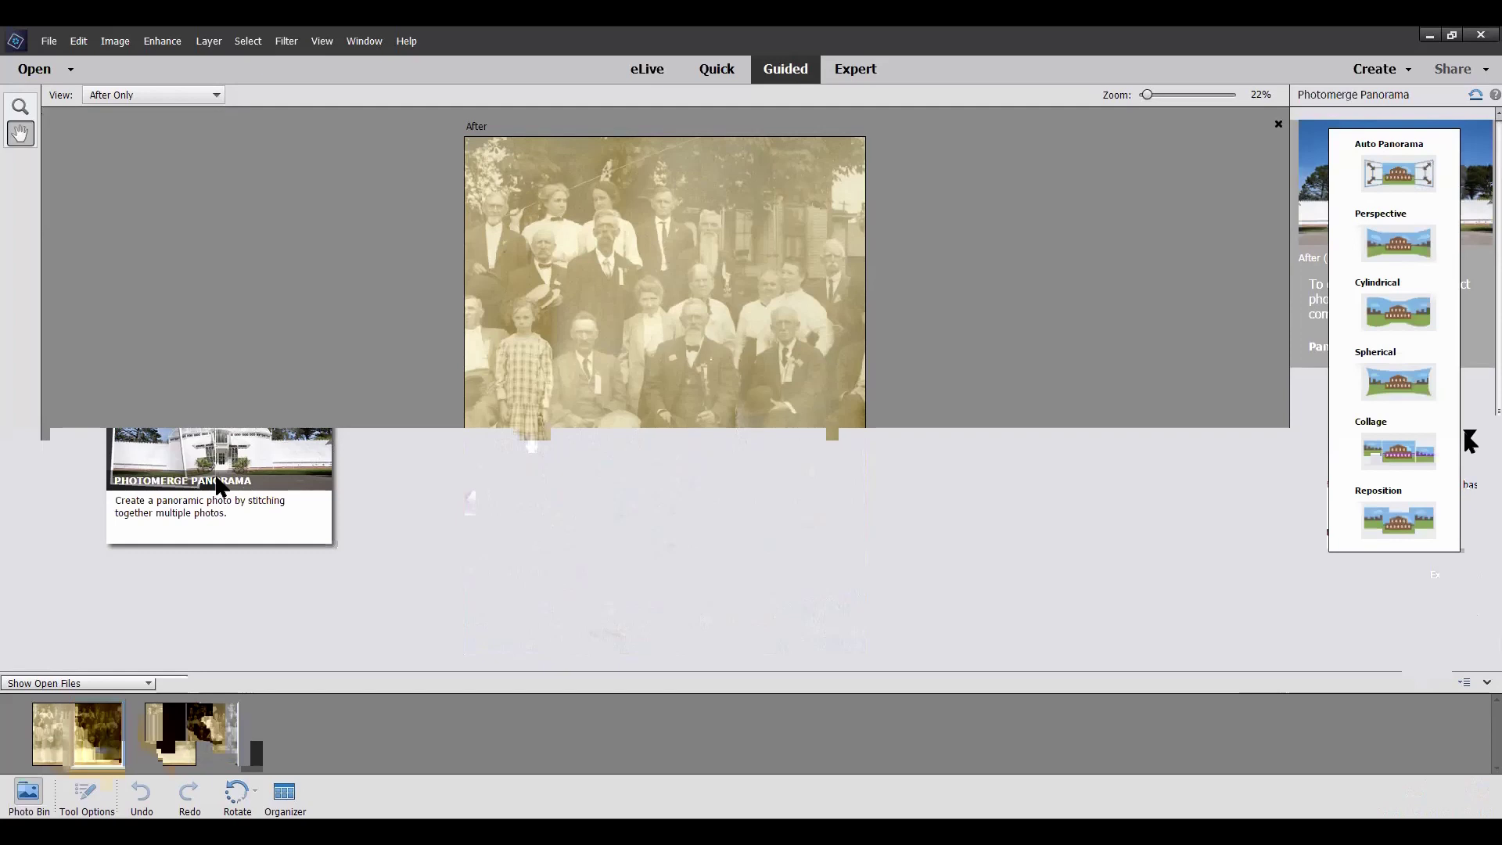
pyautogui.click(1468, 440)
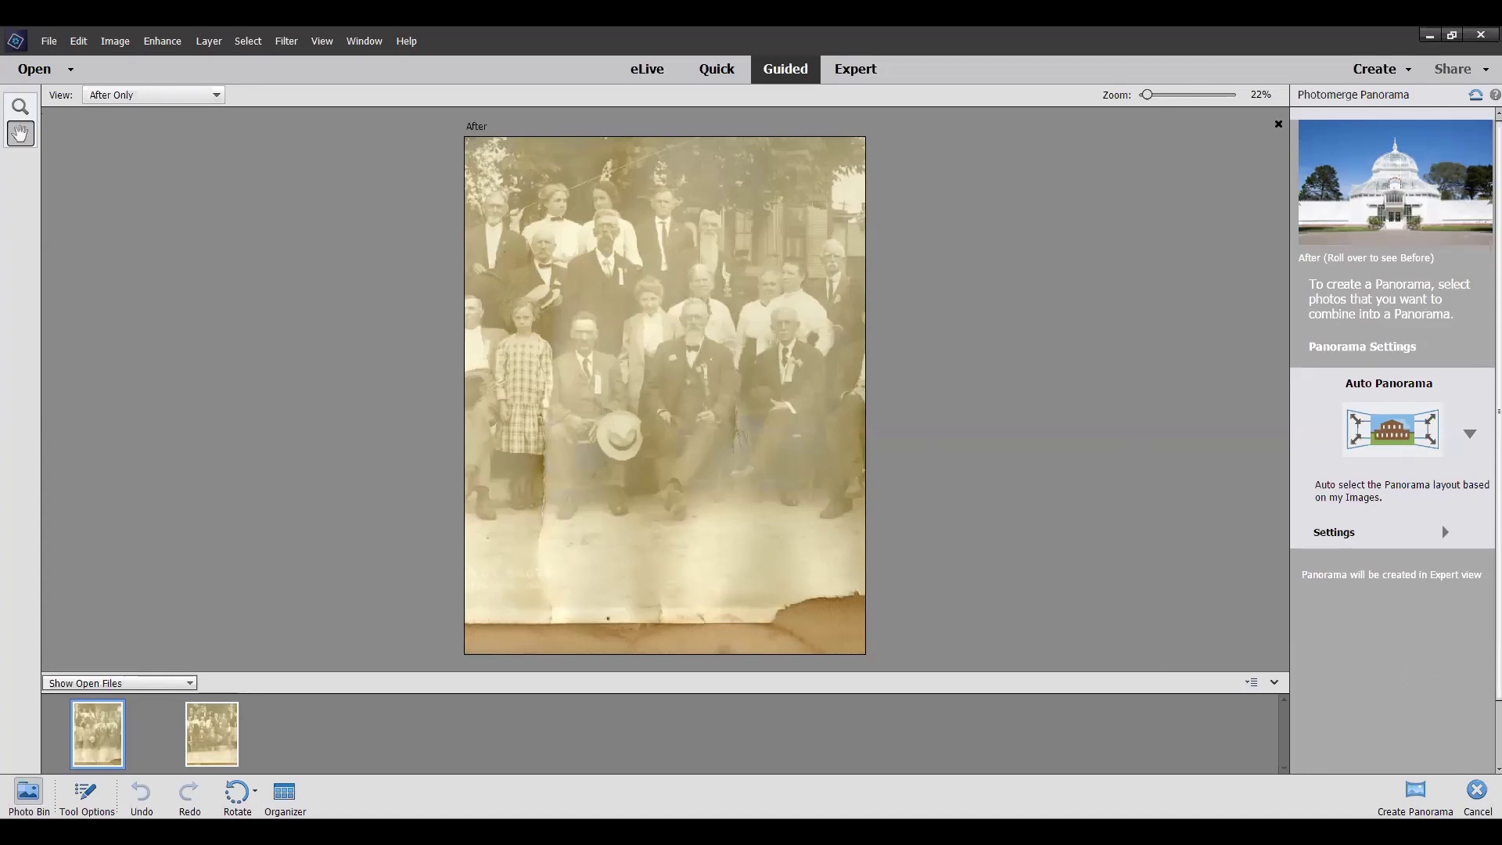
pyautogui.click(212, 733)
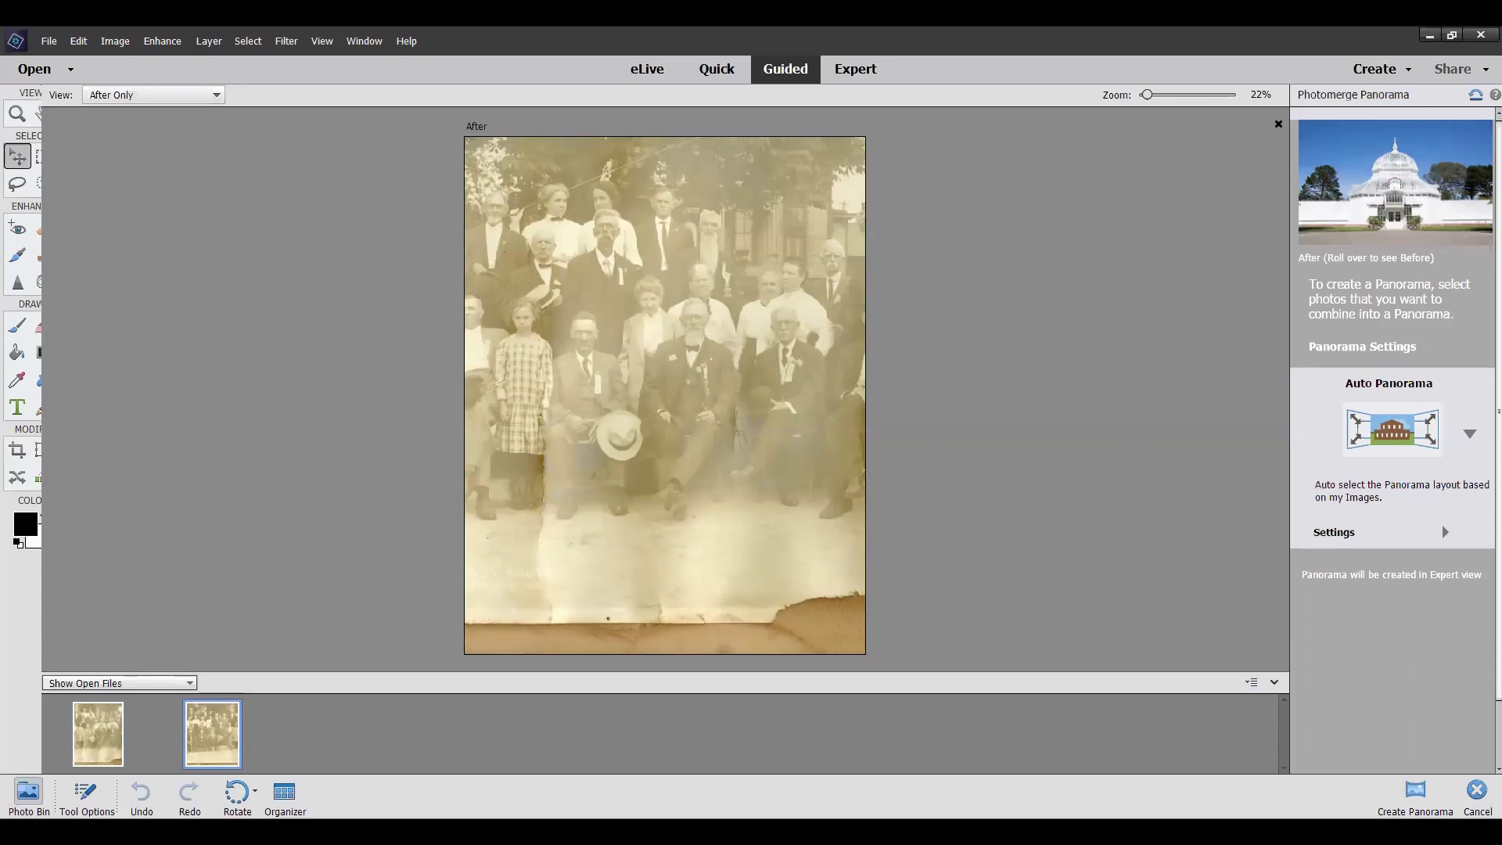
pyautogui.click(1415, 791)
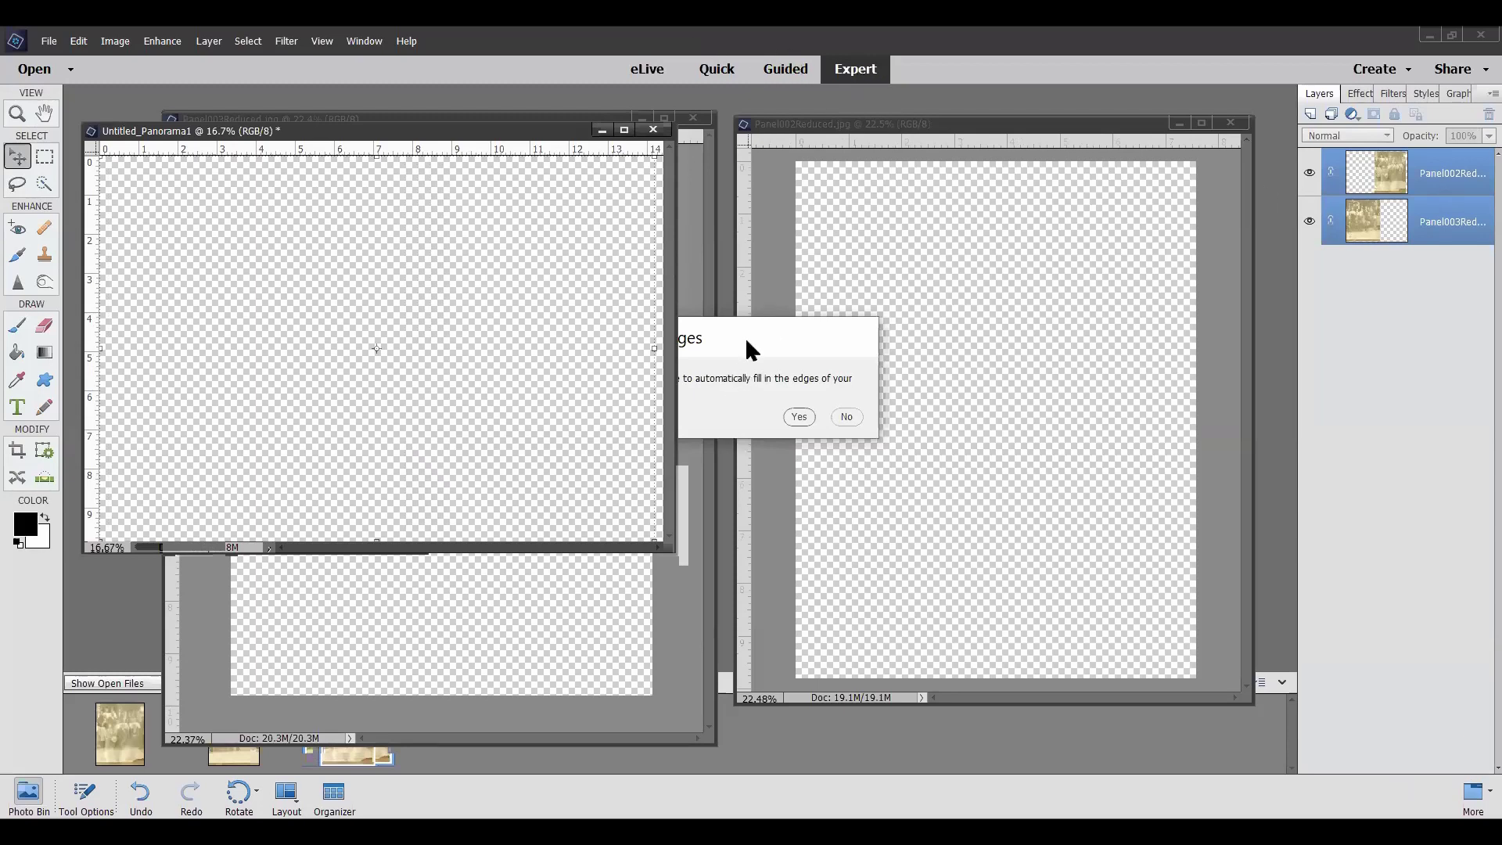
# Fill the panorama's empty edges automatically and take the result into Expert mode
pyautogui.moveTo(746, 342); pyautogui.dragTo(906, 304)
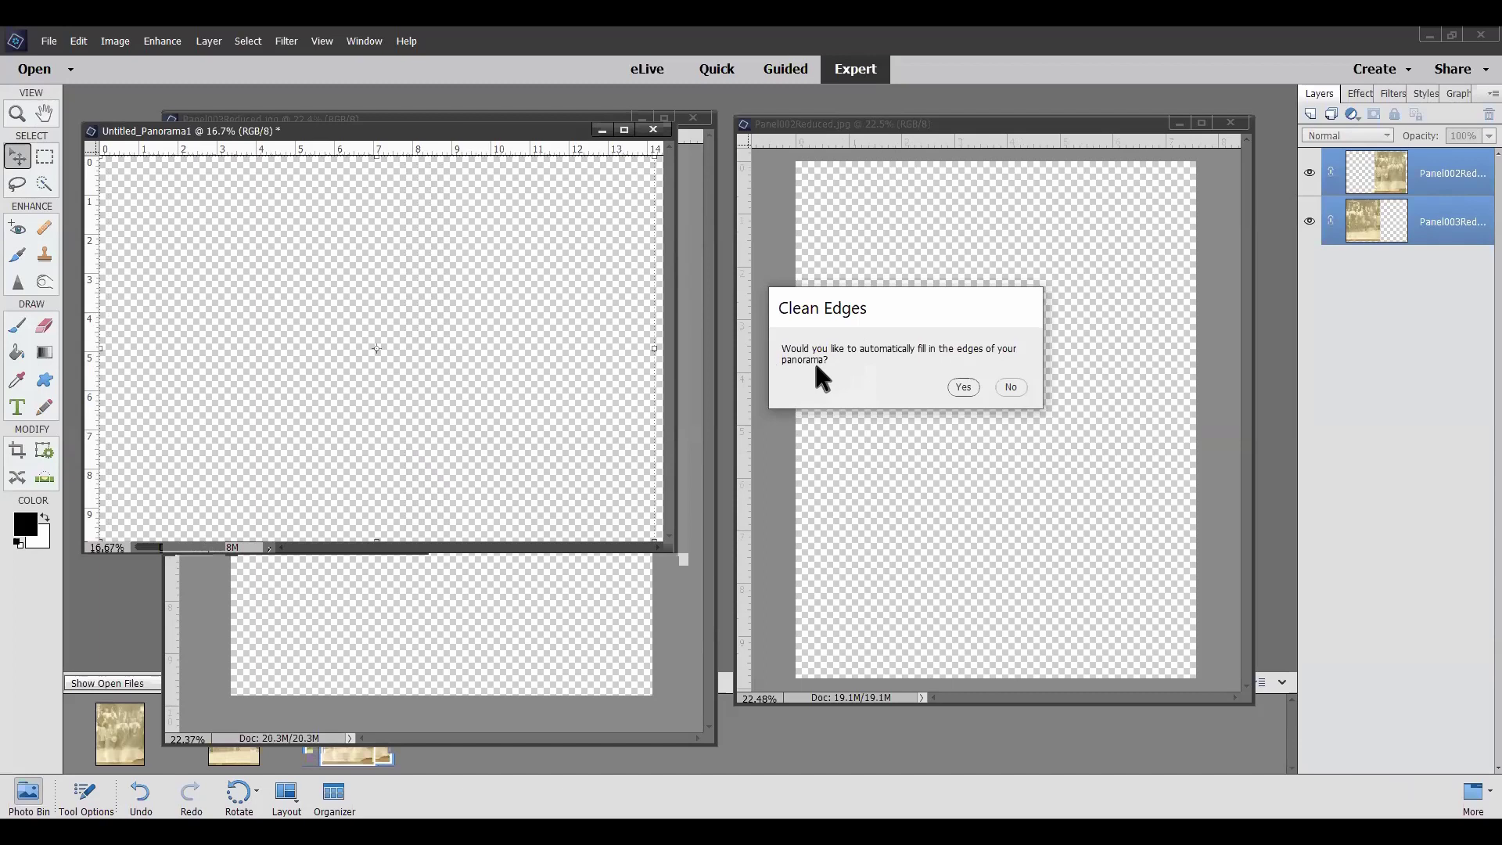
pyautogui.click(962, 387)
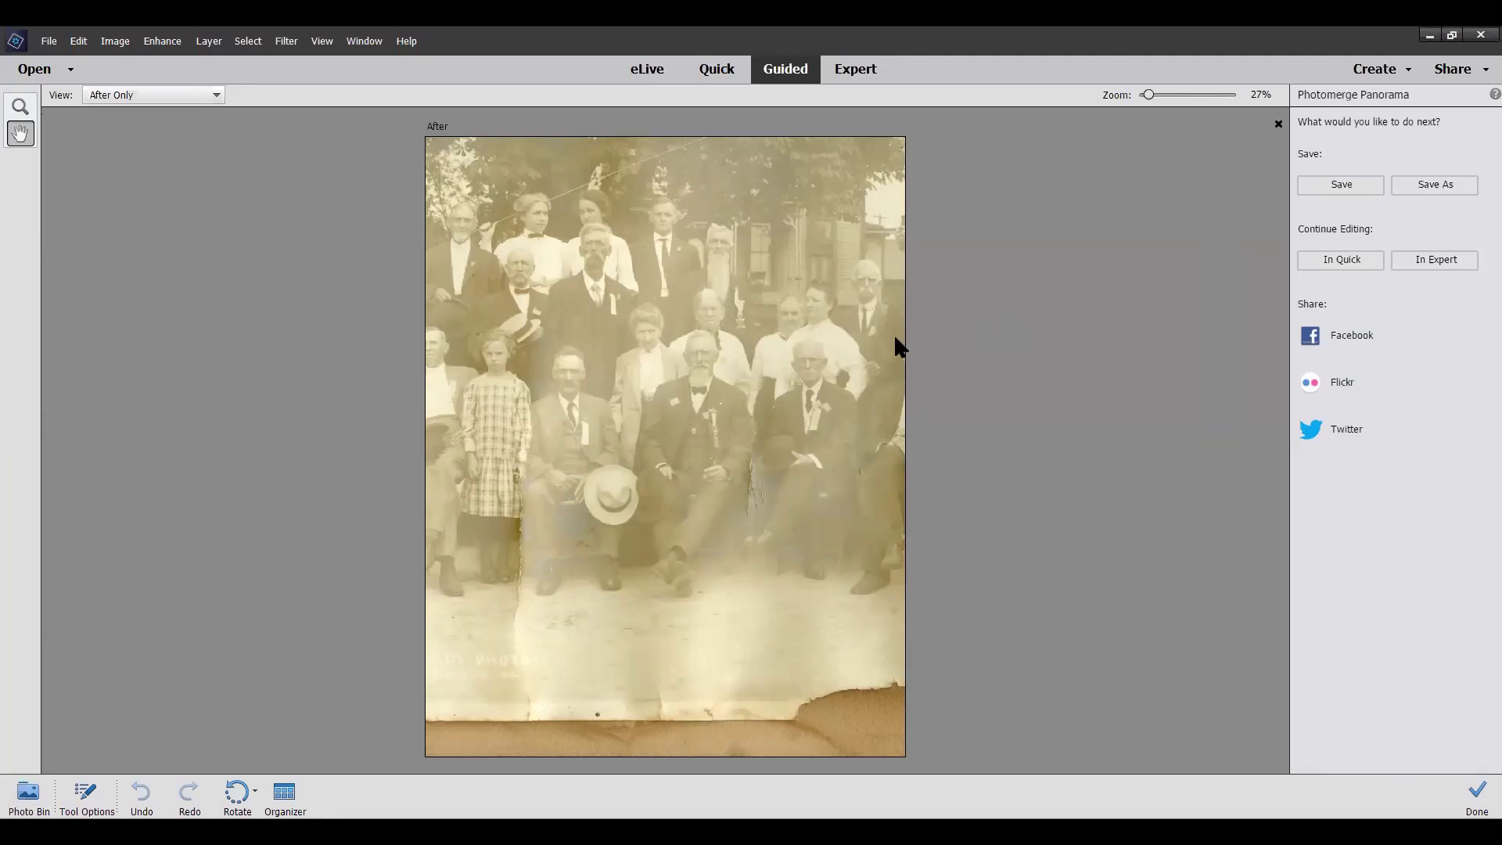
pyautogui.click(1446, 258)
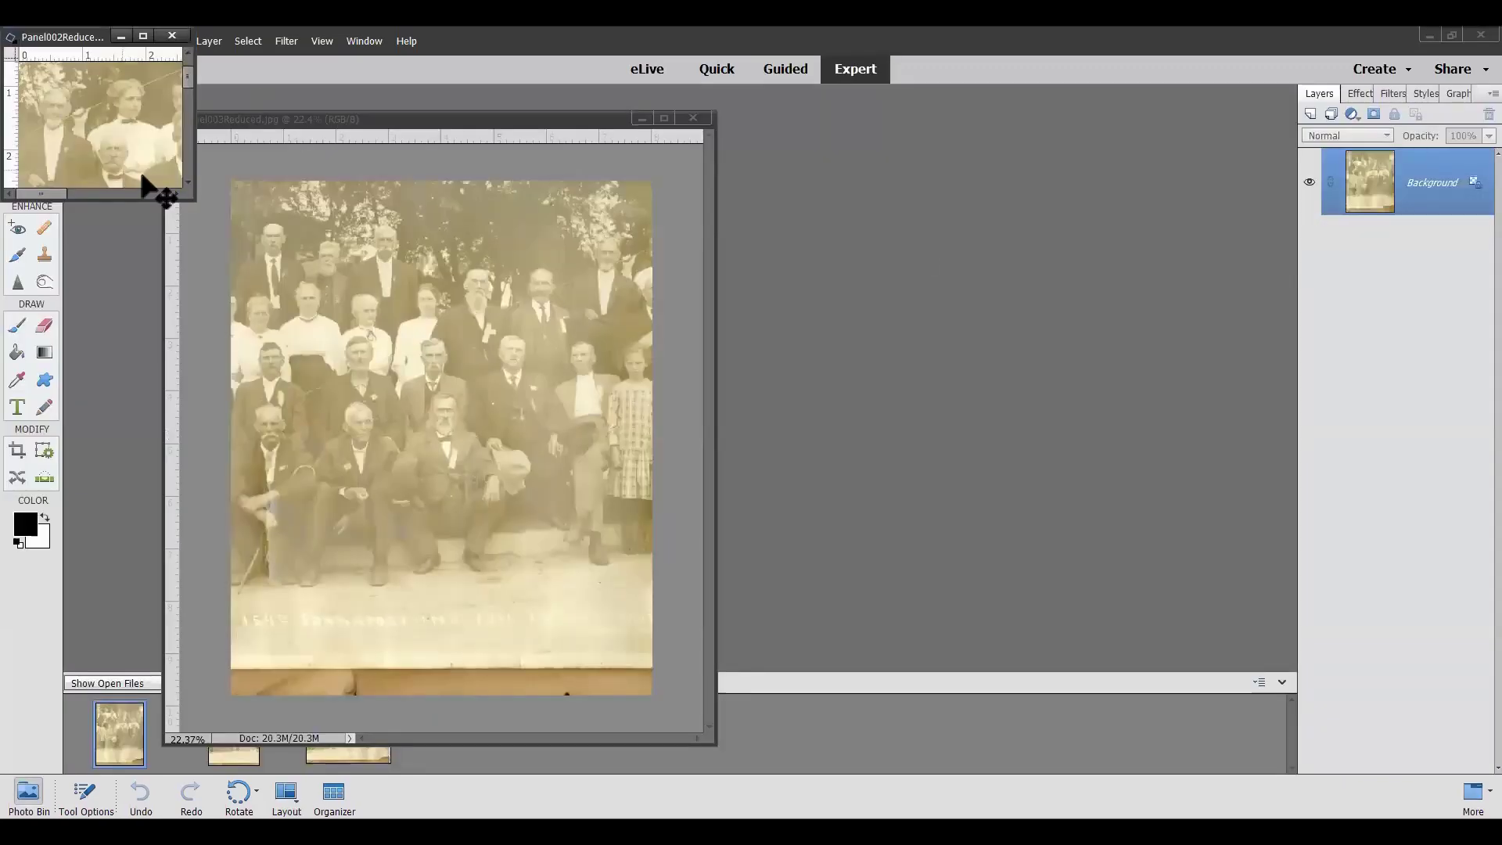
# Close the Panel003Reduced photo and rearrange the panorama and Panel002Reduced windows
pyautogui.moveTo(412, 129); pyautogui.dragTo(946, 116)
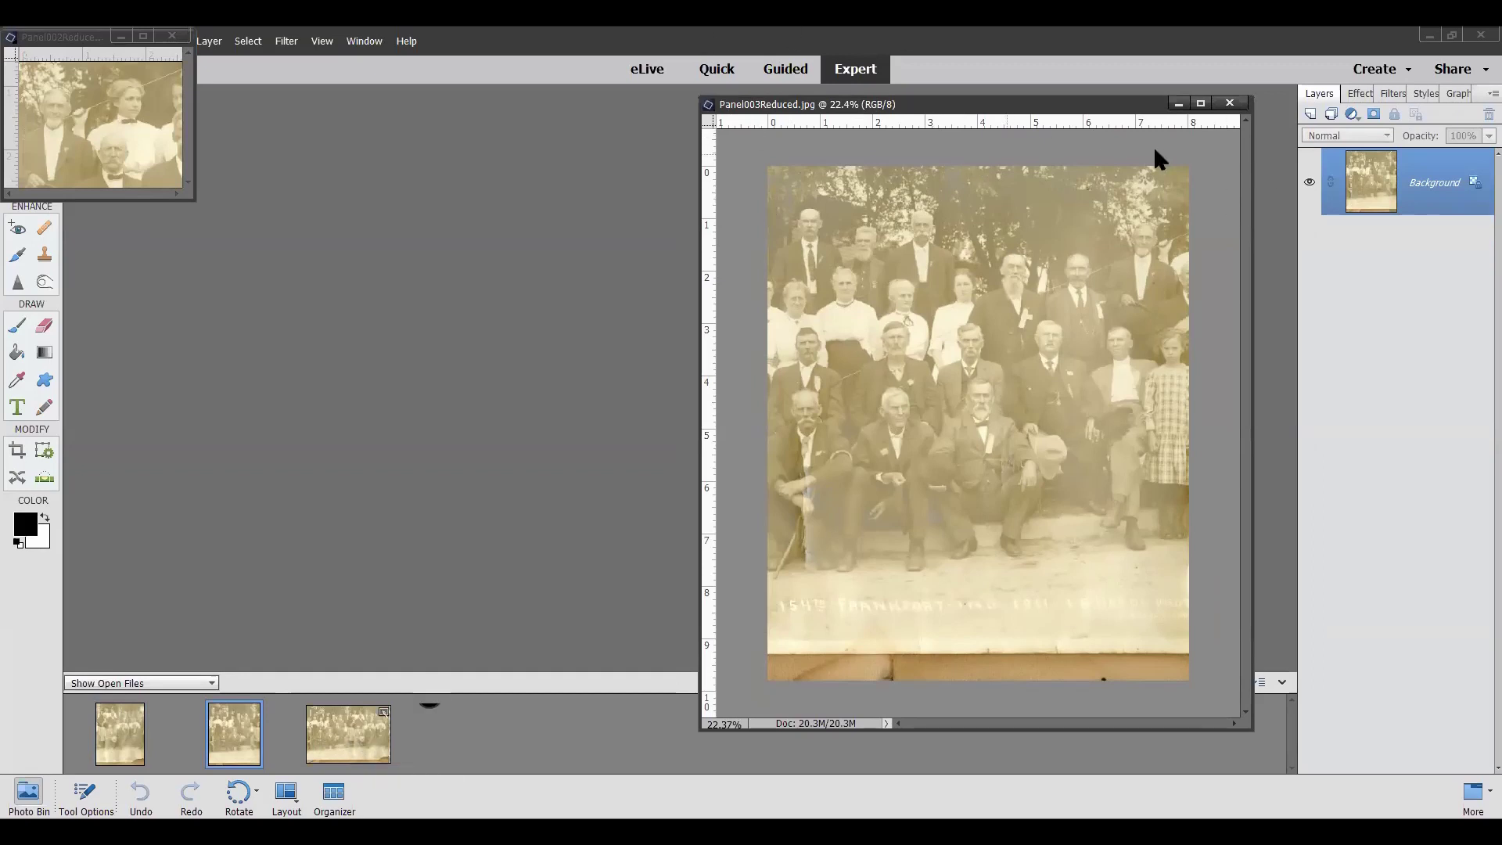
pyautogui.click(1230, 103)
pyautogui.moveTo(60, 37); pyautogui.dragTo(947, 258)
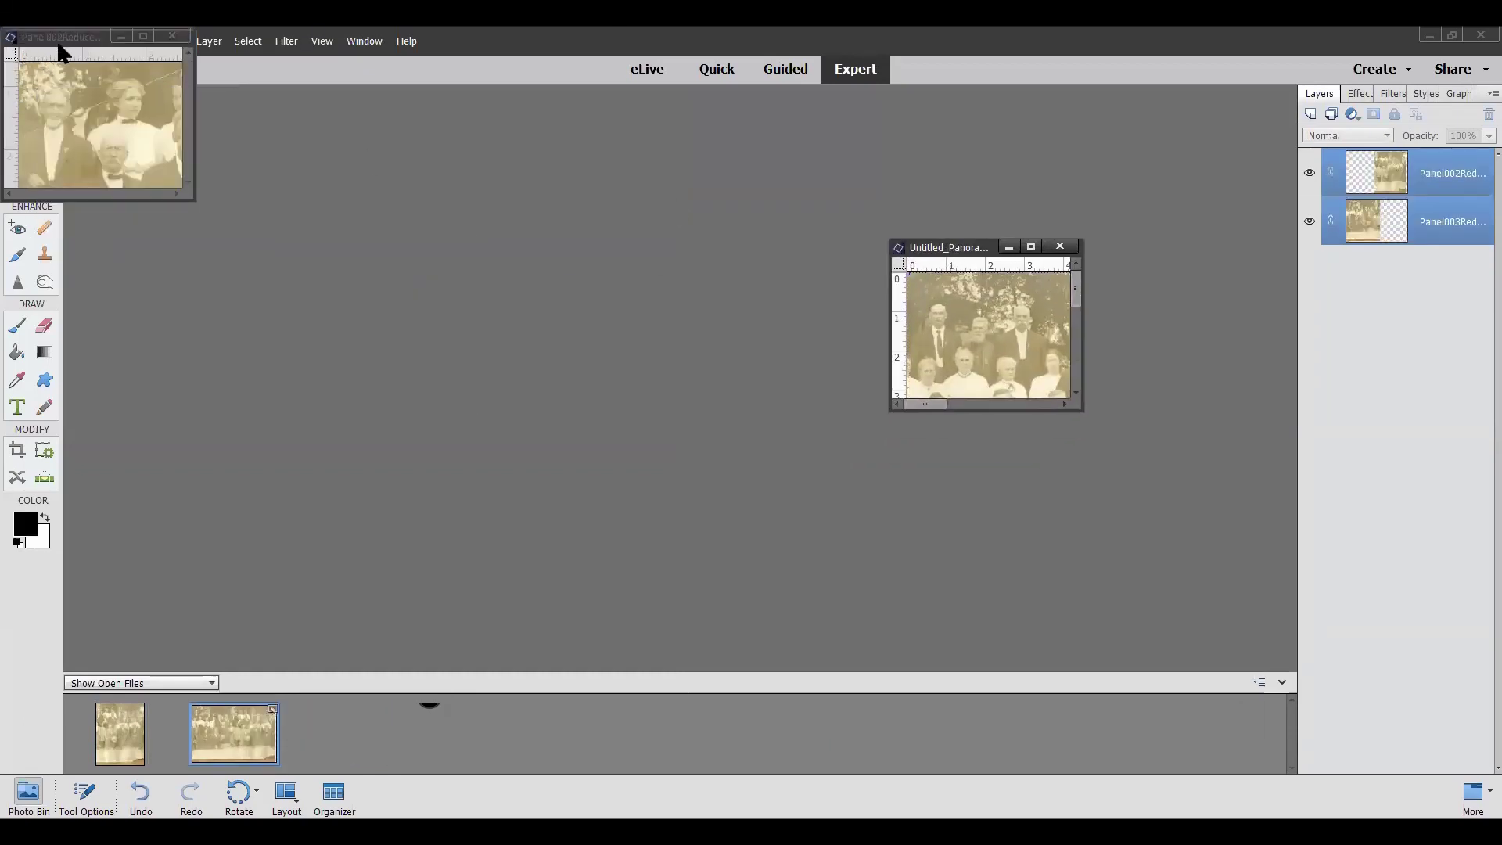
pyautogui.moveTo(63, 41); pyautogui.dragTo(422, 306)
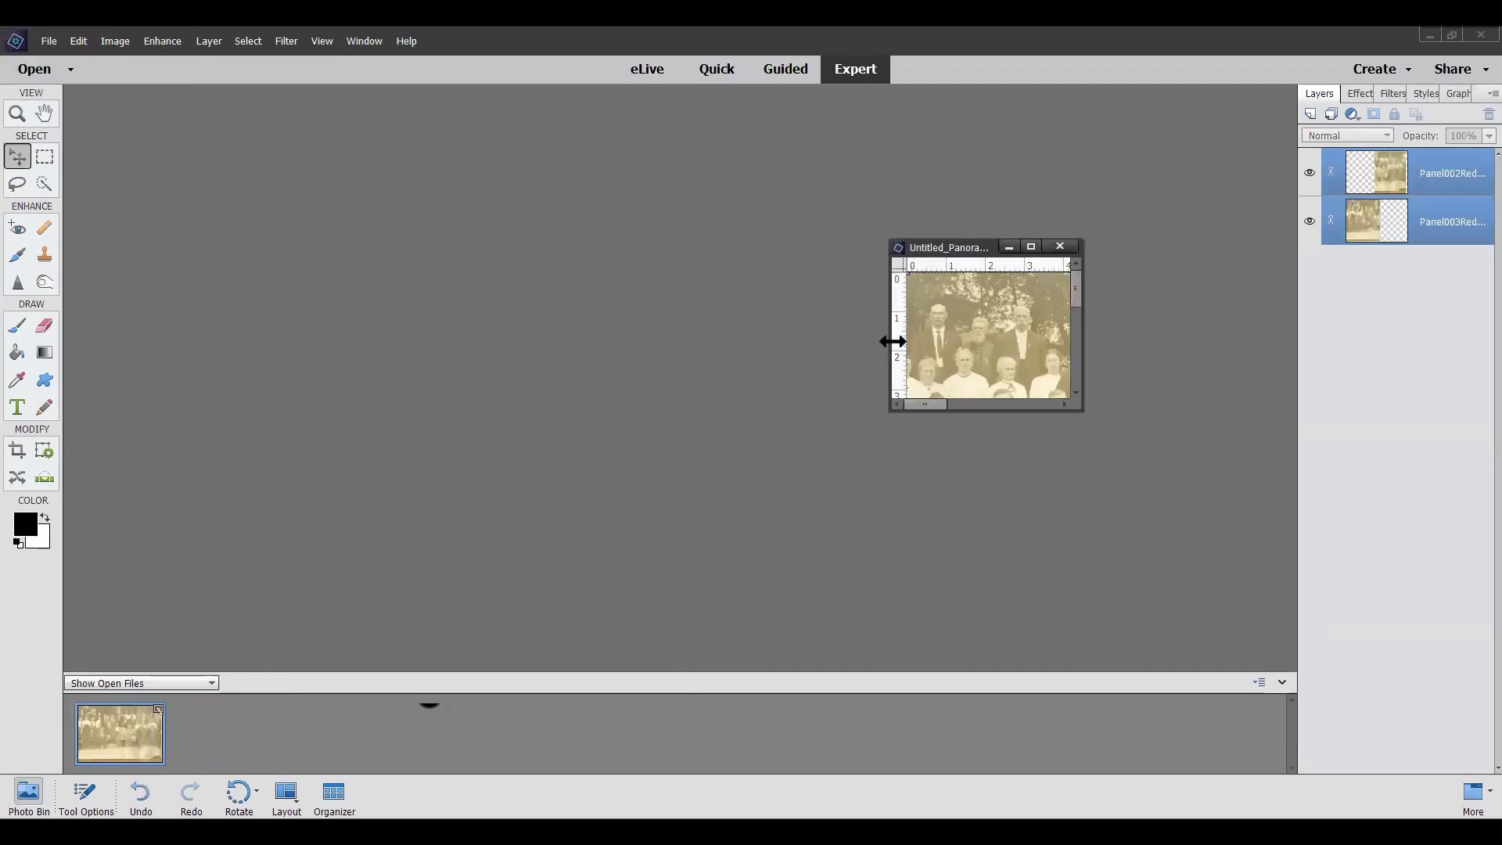
# Resize the Untitled_Panorama1 window wider to the left, then down and up to show the whole strip
pyautogui.moveTo(890, 342); pyautogui.dragTo(197, 317)
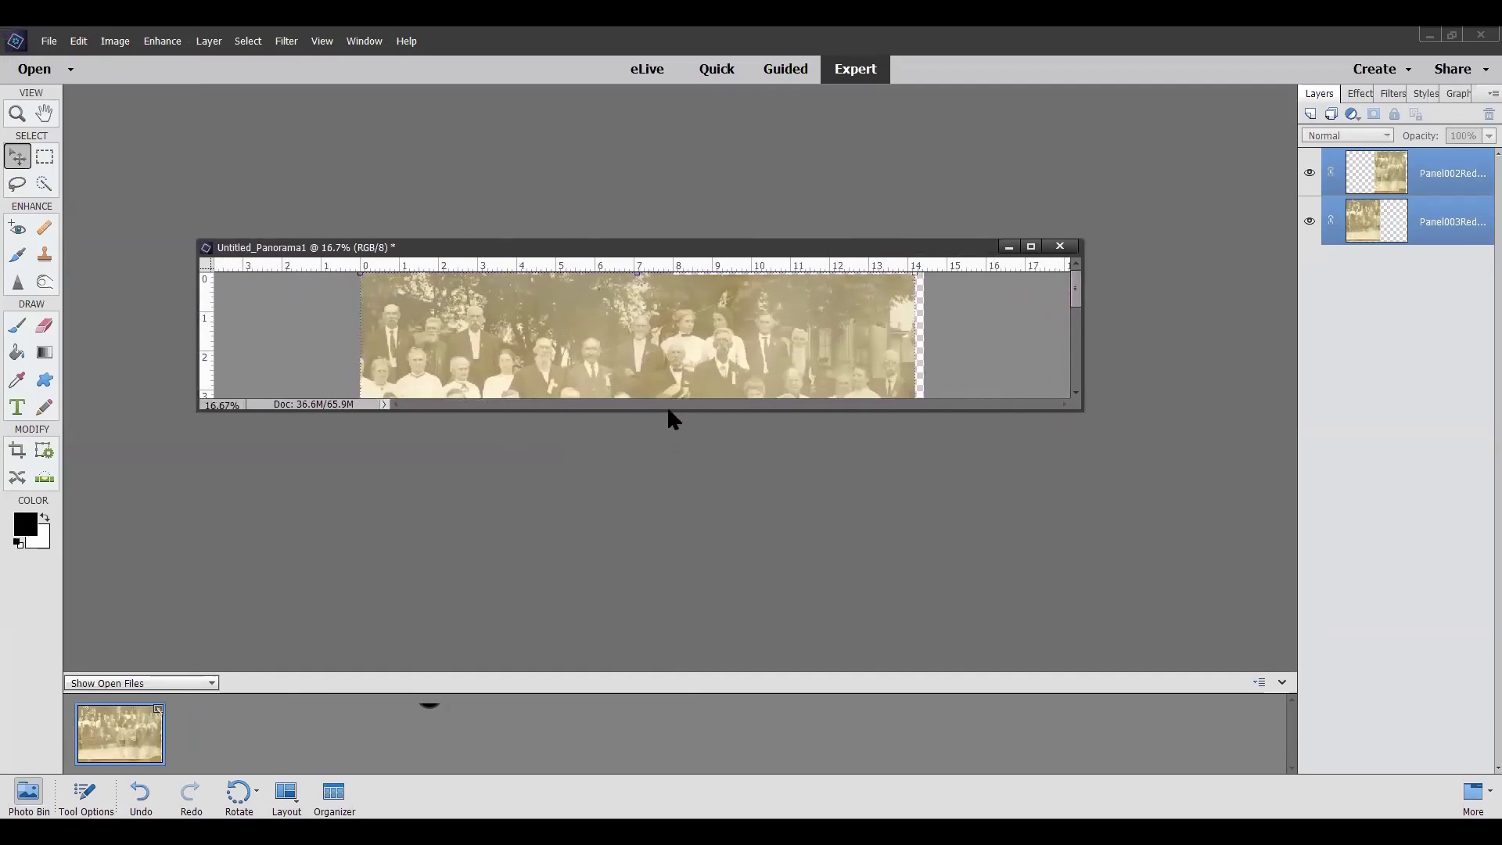
pyautogui.moveTo(667, 410); pyautogui.dragTo(661, 589)
pyautogui.moveTo(667, 238); pyautogui.dragTo(662, 123)
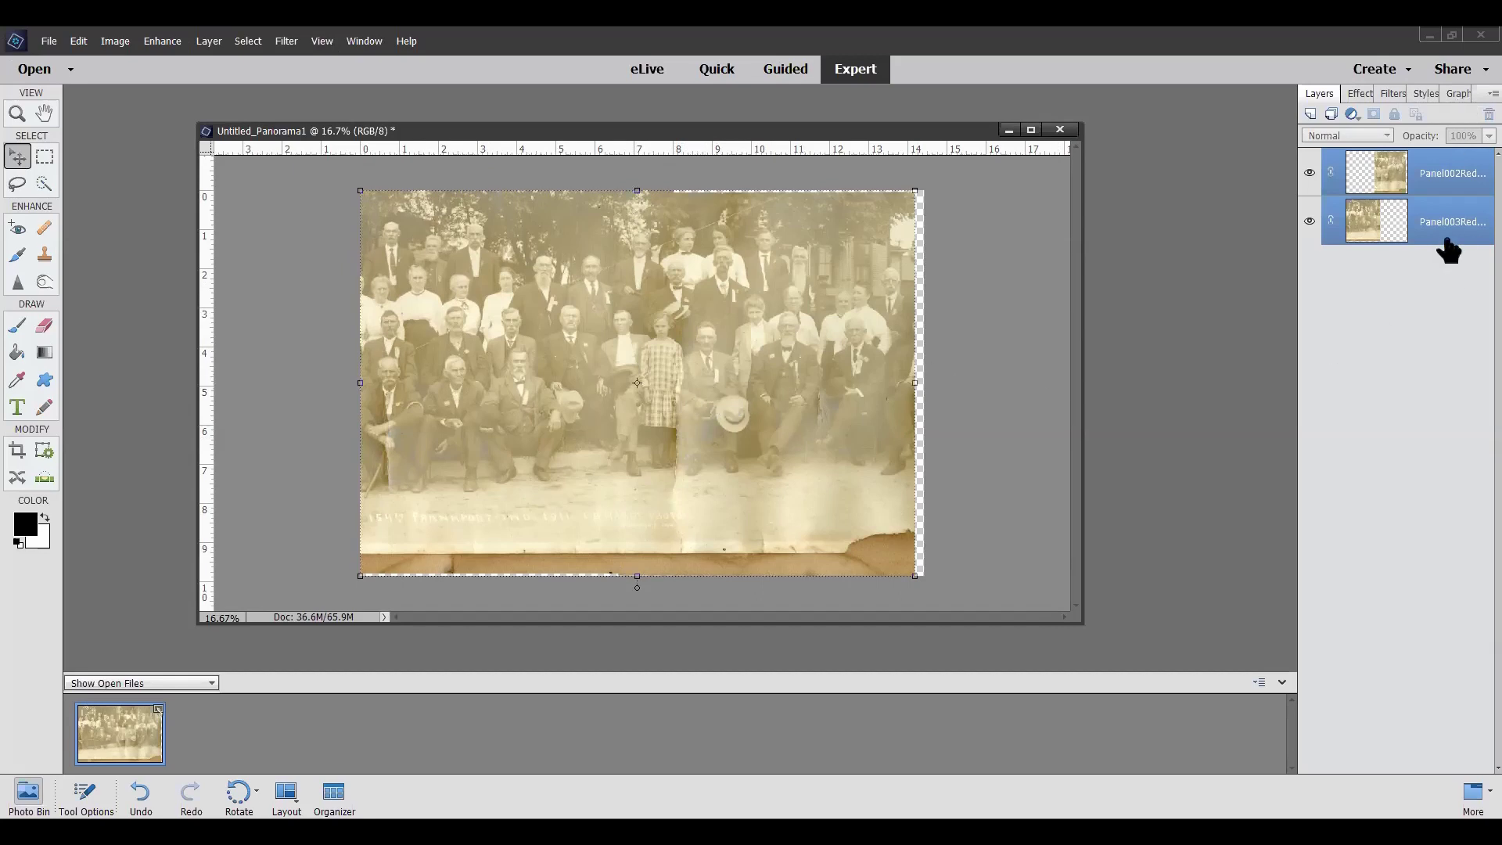
# Merge the Panel002Reduced and Panel003Reduced layers into a single layer
pyautogui.rightClick(1448, 171)
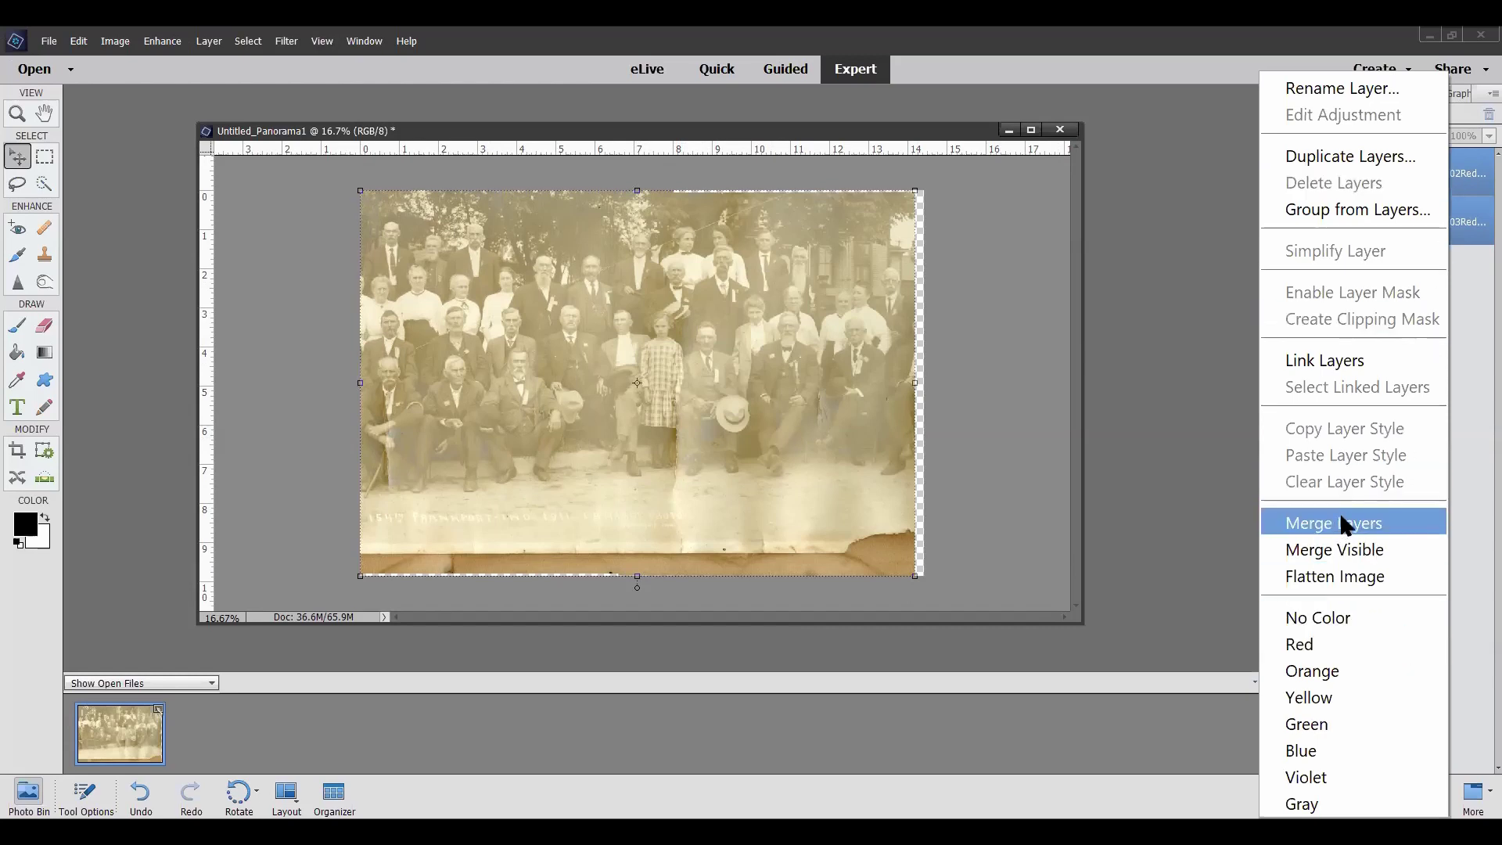
pyautogui.click(1343, 524)
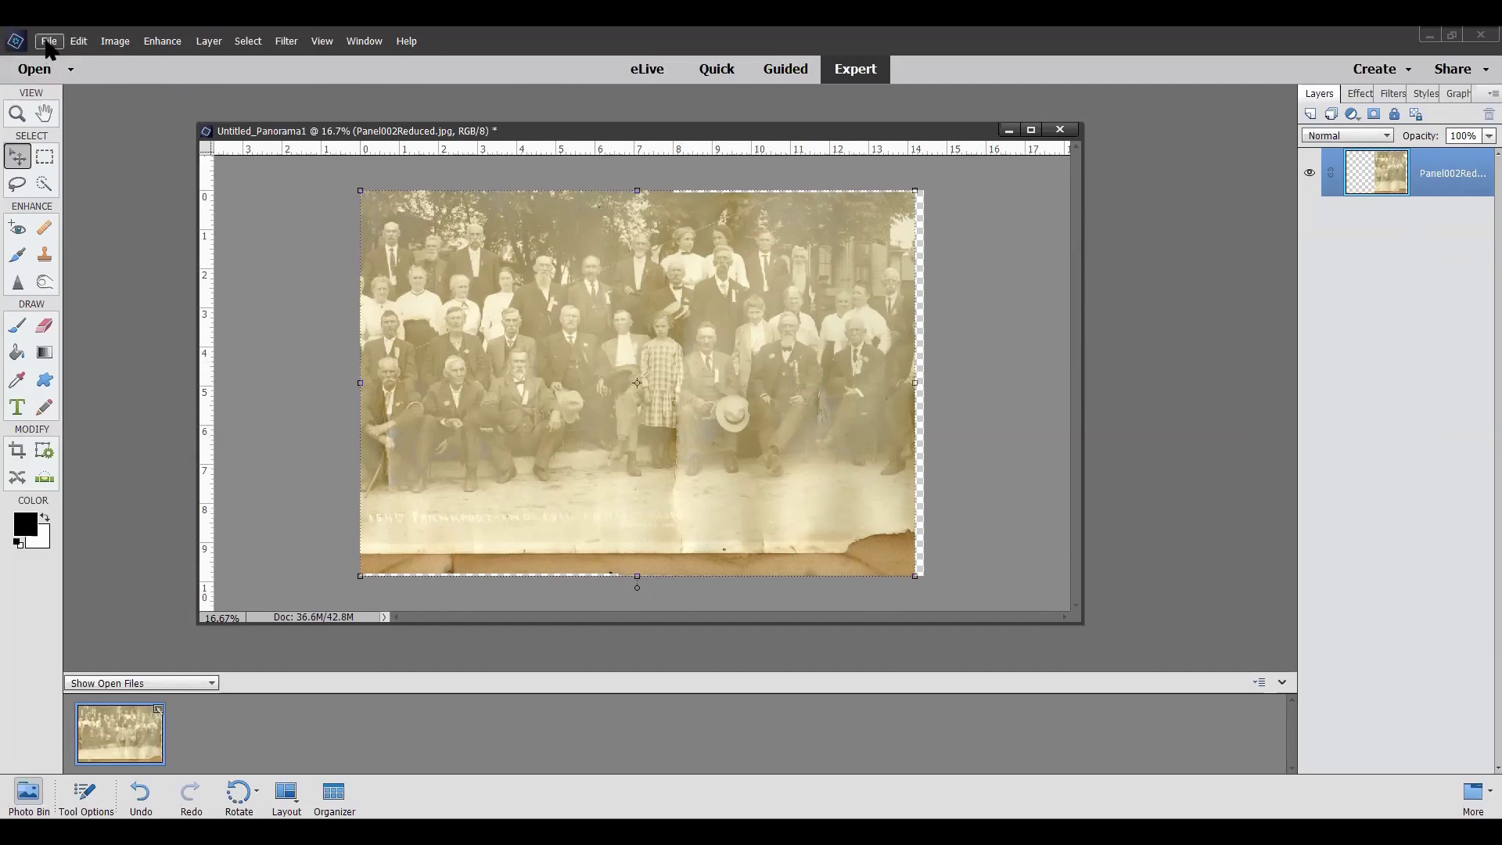
# Open the pana photo from the zoomphoto folder
pyautogui.click(50, 42)
pyautogui.click(79, 94)
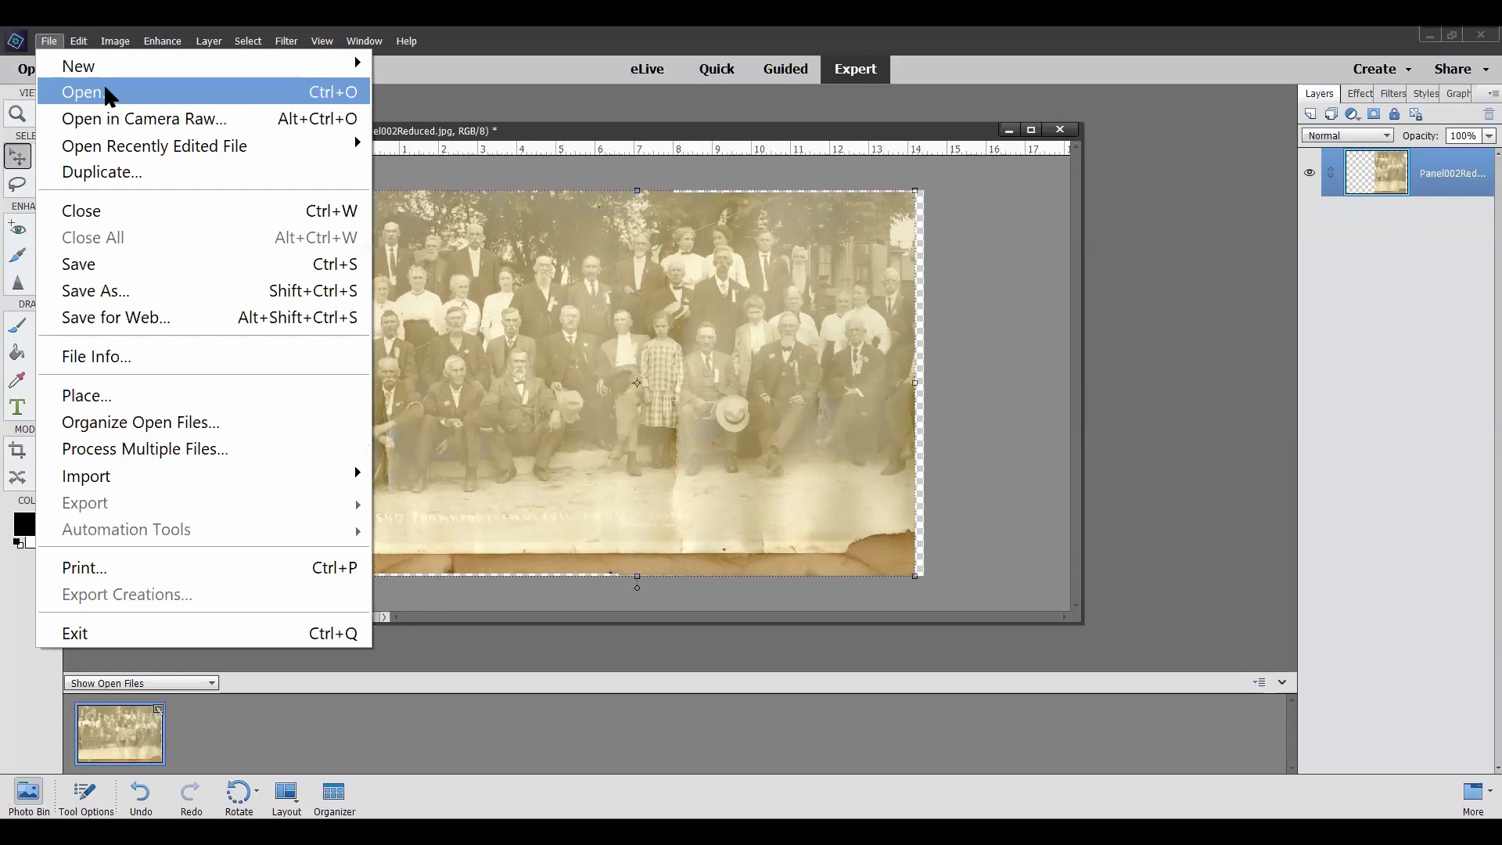
pyautogui.scroll(-5, 813, 422)
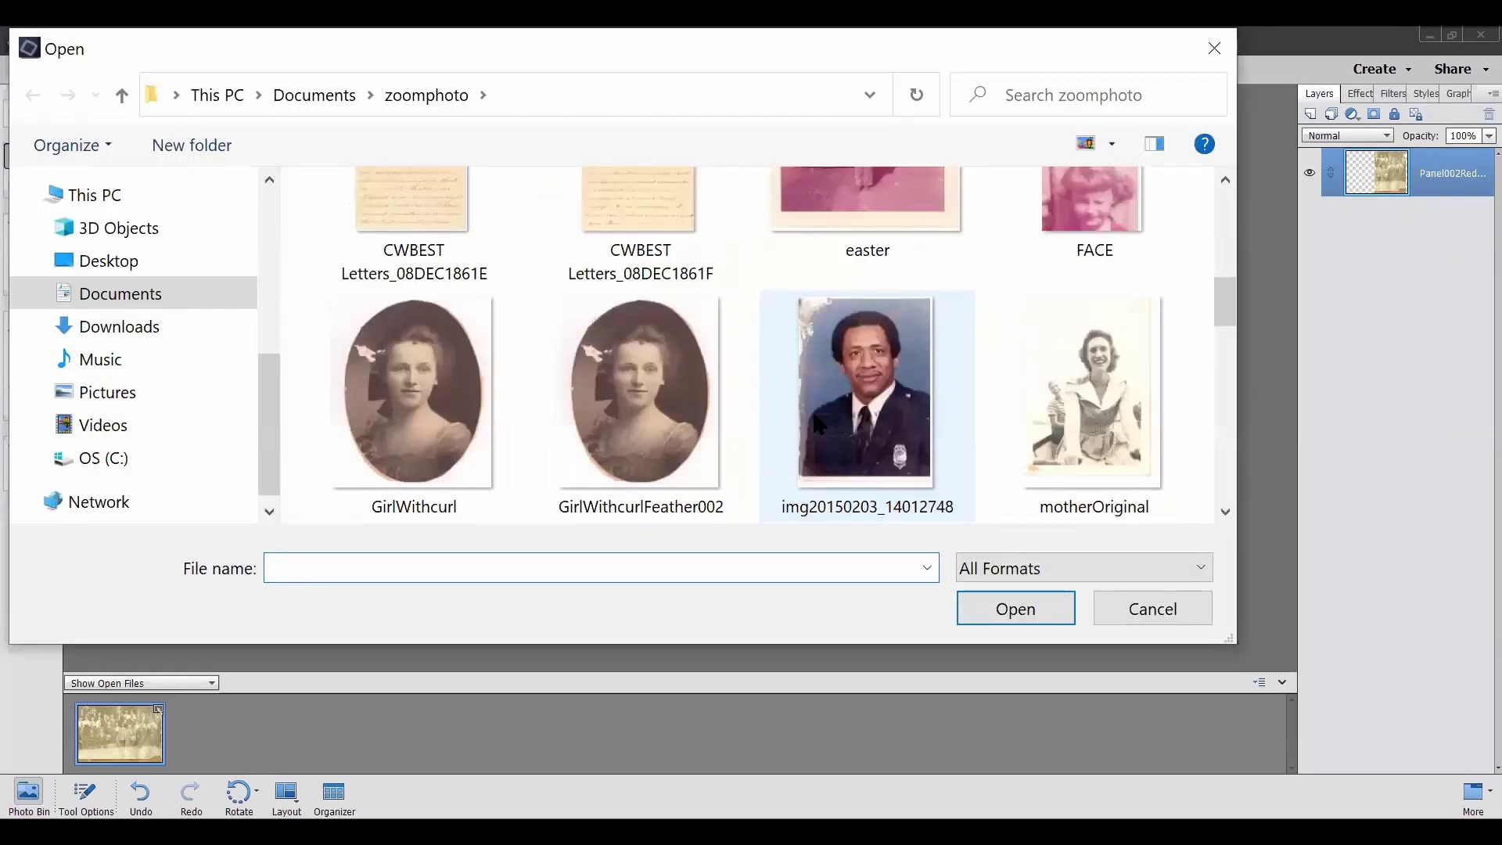
pyautogui.scroll(-3, 816, 425)
pyautogui.scroll(-3, 813, 414)
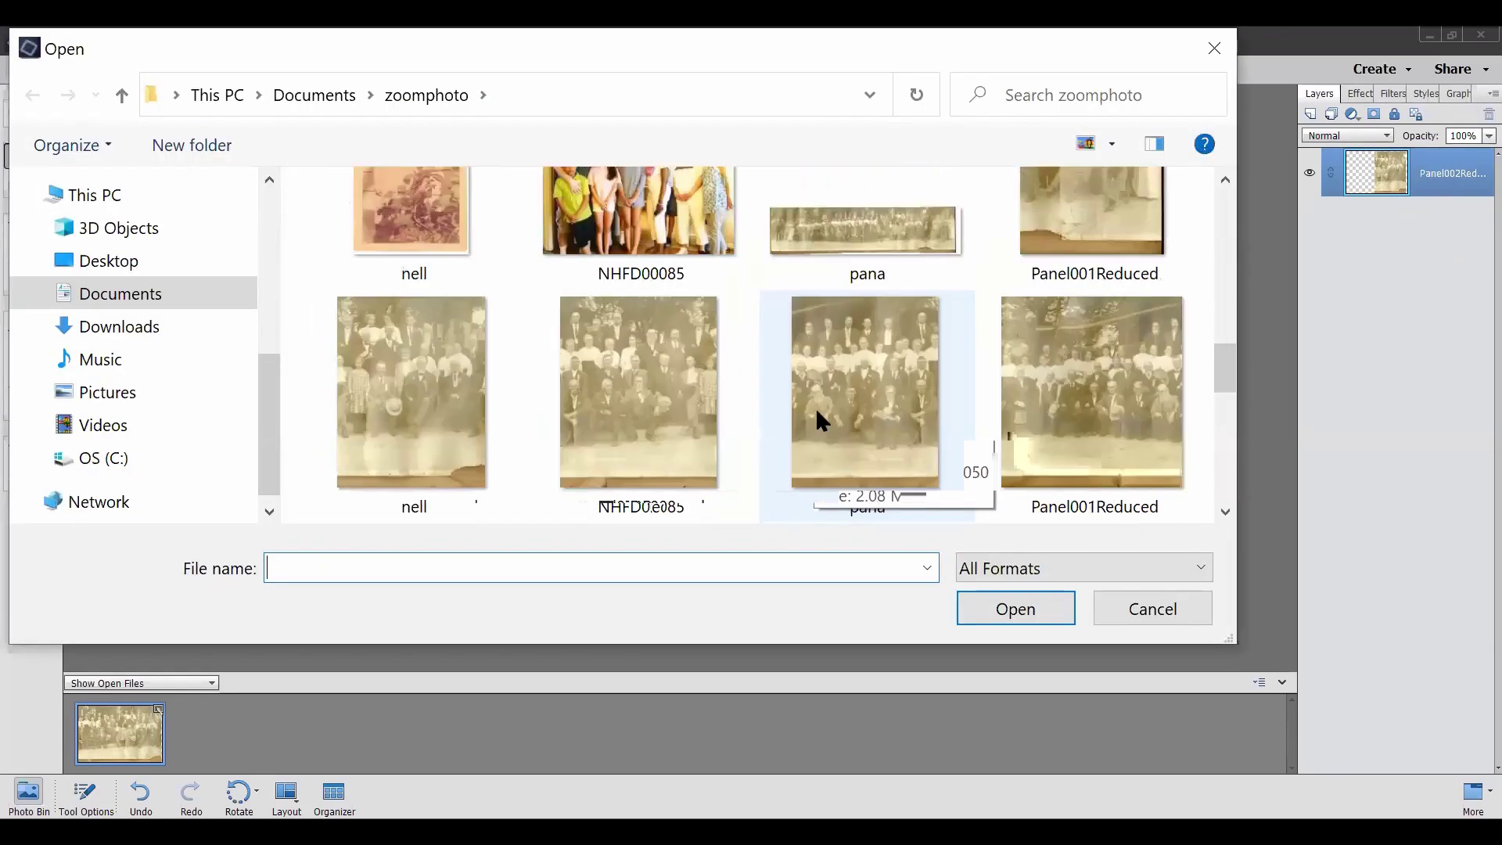
pyautogui.click(874, 242)
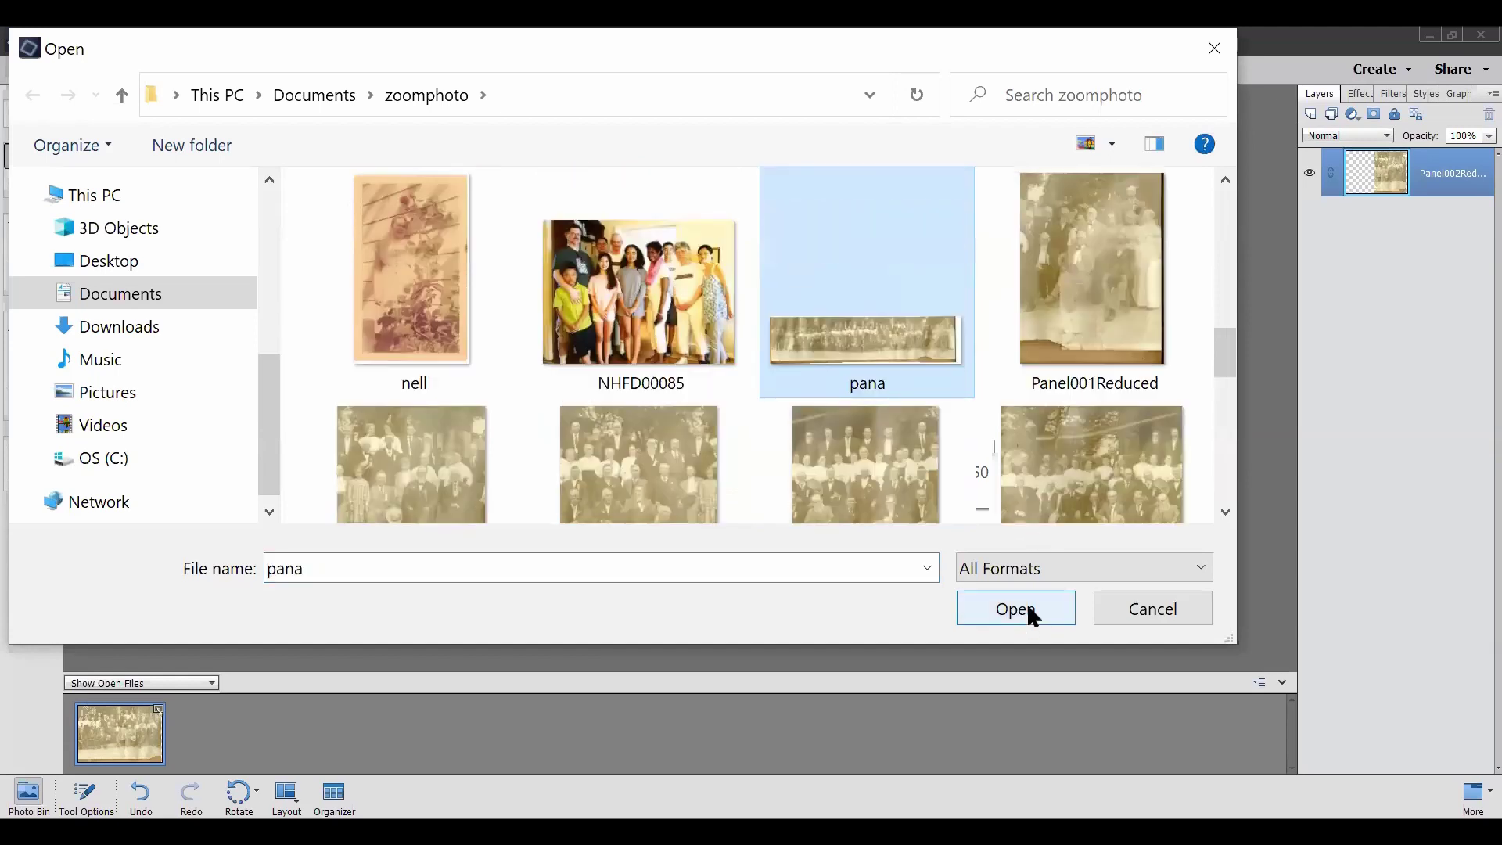
pyautogui.click(1026, 608)
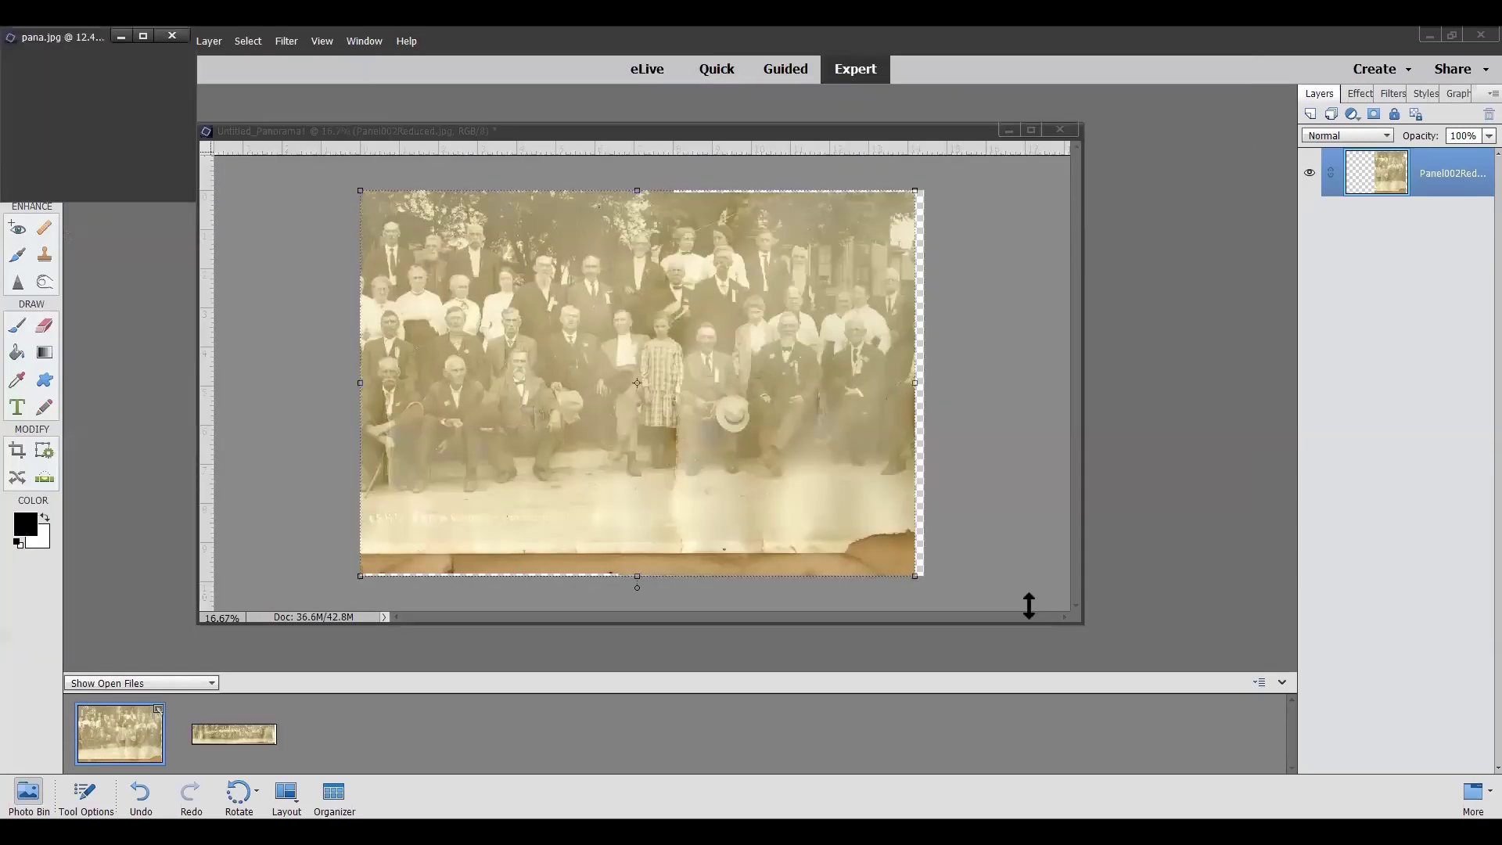
# Move the pana.jpg window out of the corner and stretch it wider and taller to fit the panorama
pyautogui.moveTo(41, 39); pyautogui.dragTo(213, 191)
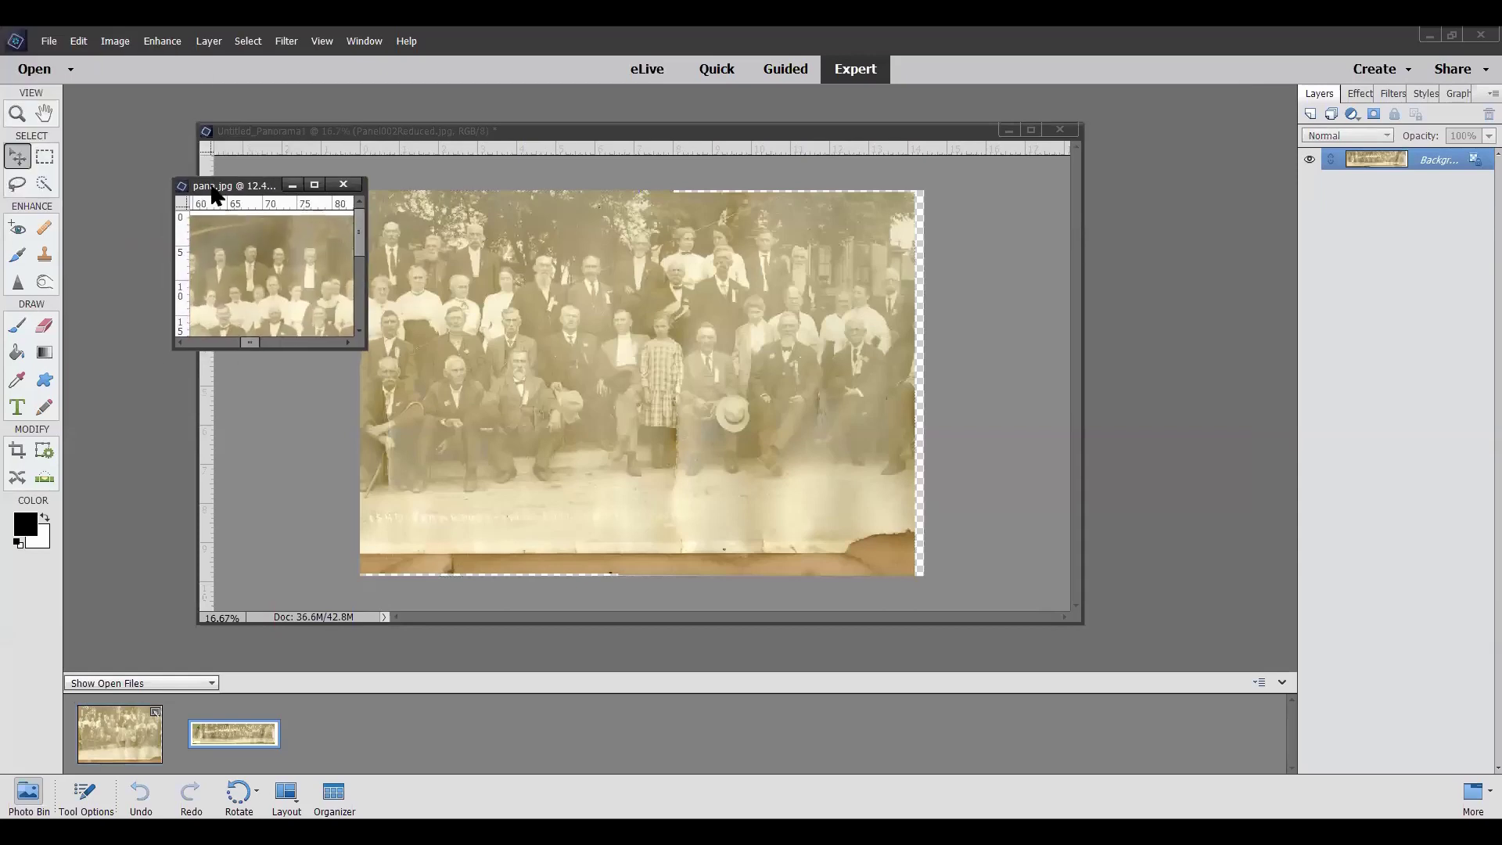
pyautogui.moveTo(362, 276); pyautogui.dragTo(1457, 446)
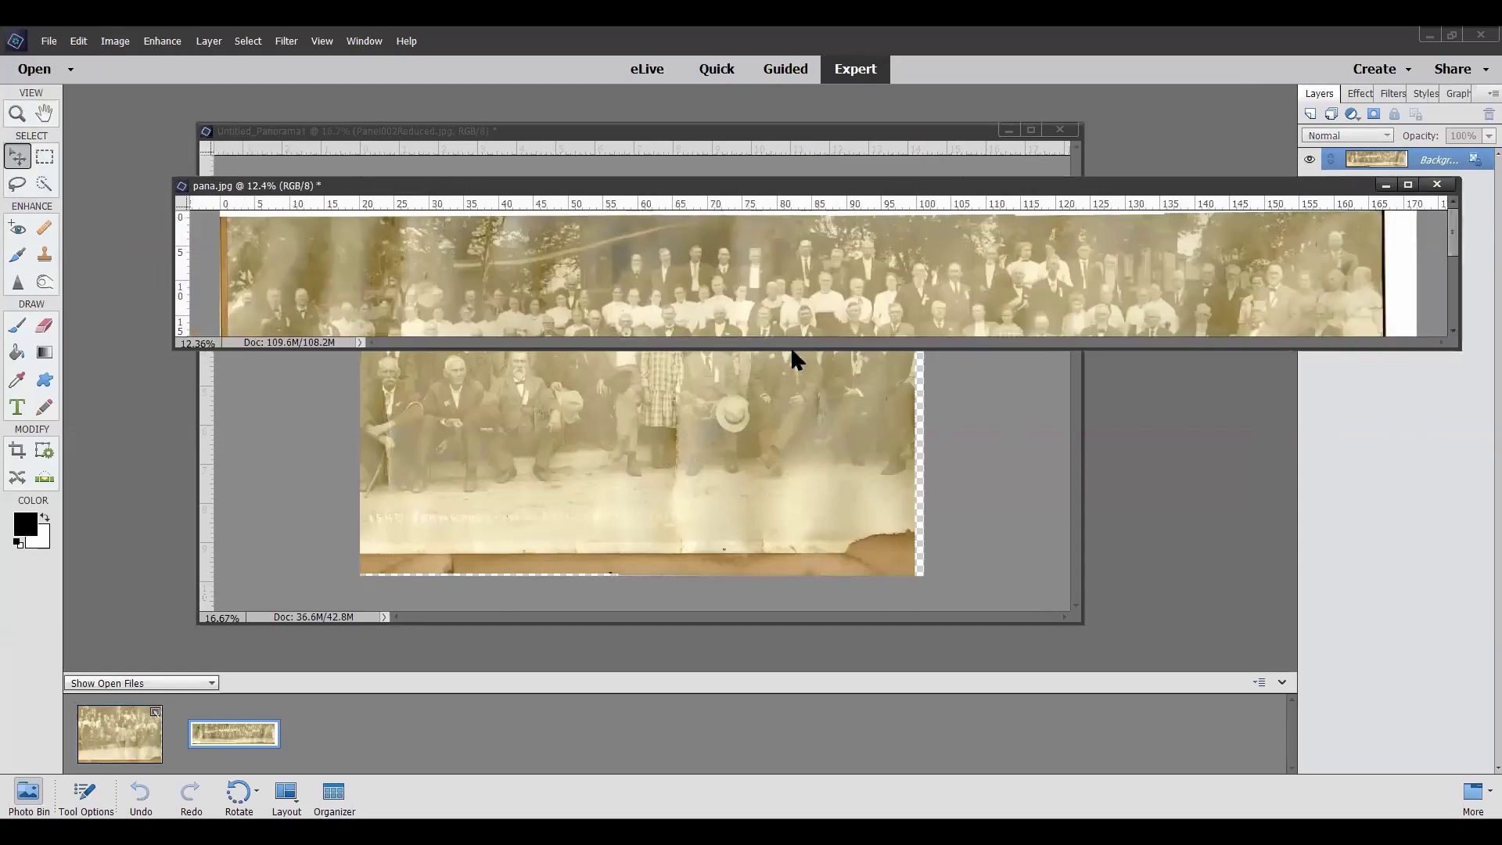
pyautogui.moveTo(797, 349); pyautogui.dragTo(816, 571)
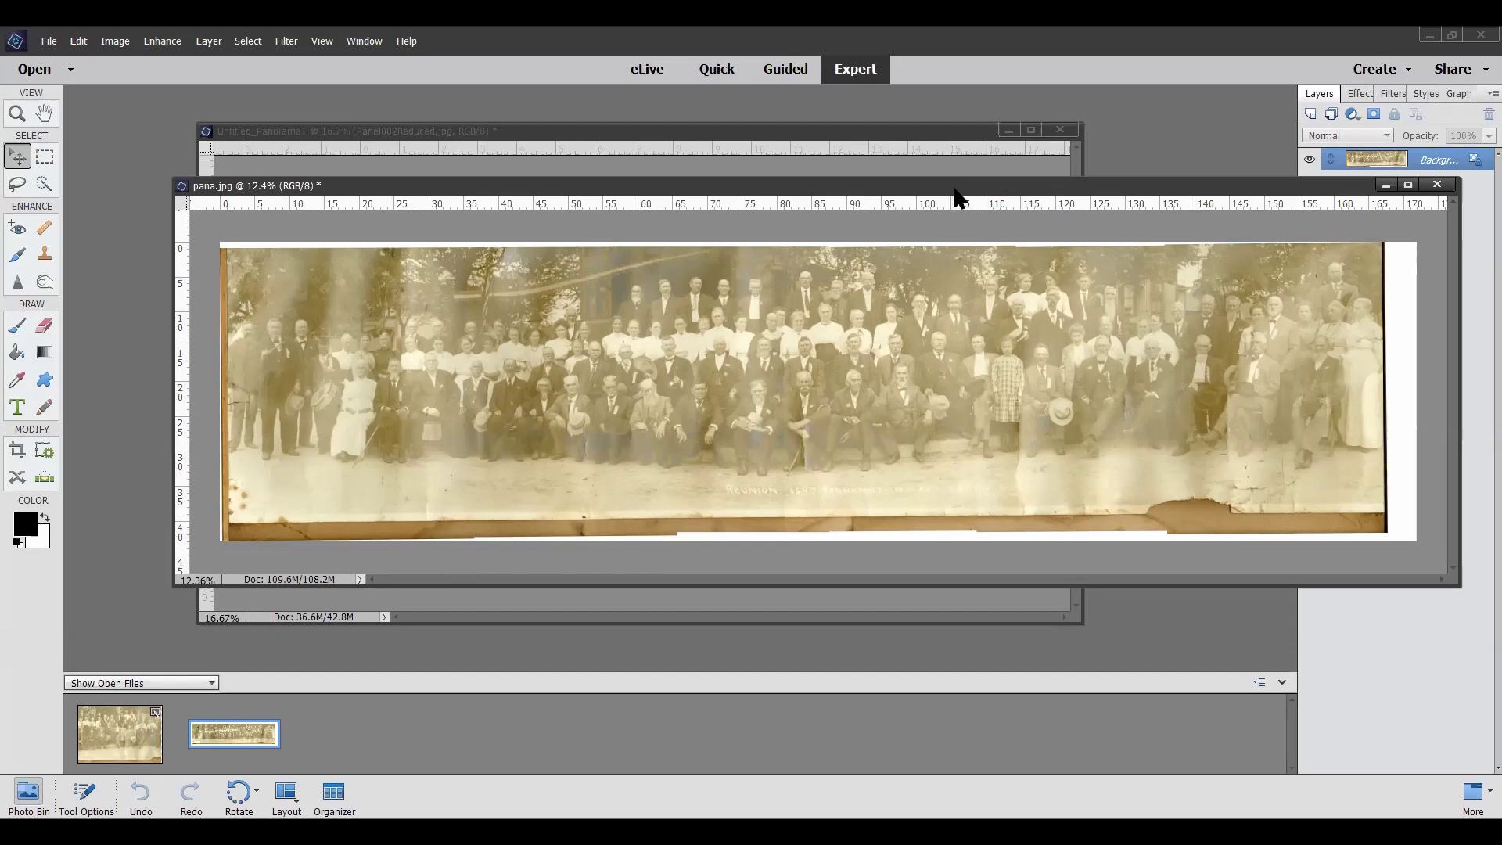
# Nudge the pana.jpg window left and down, then show the Window menu listing the open documents
pyautogui.moveTo(957, 189); pyautogui.dragTo(888, 210)
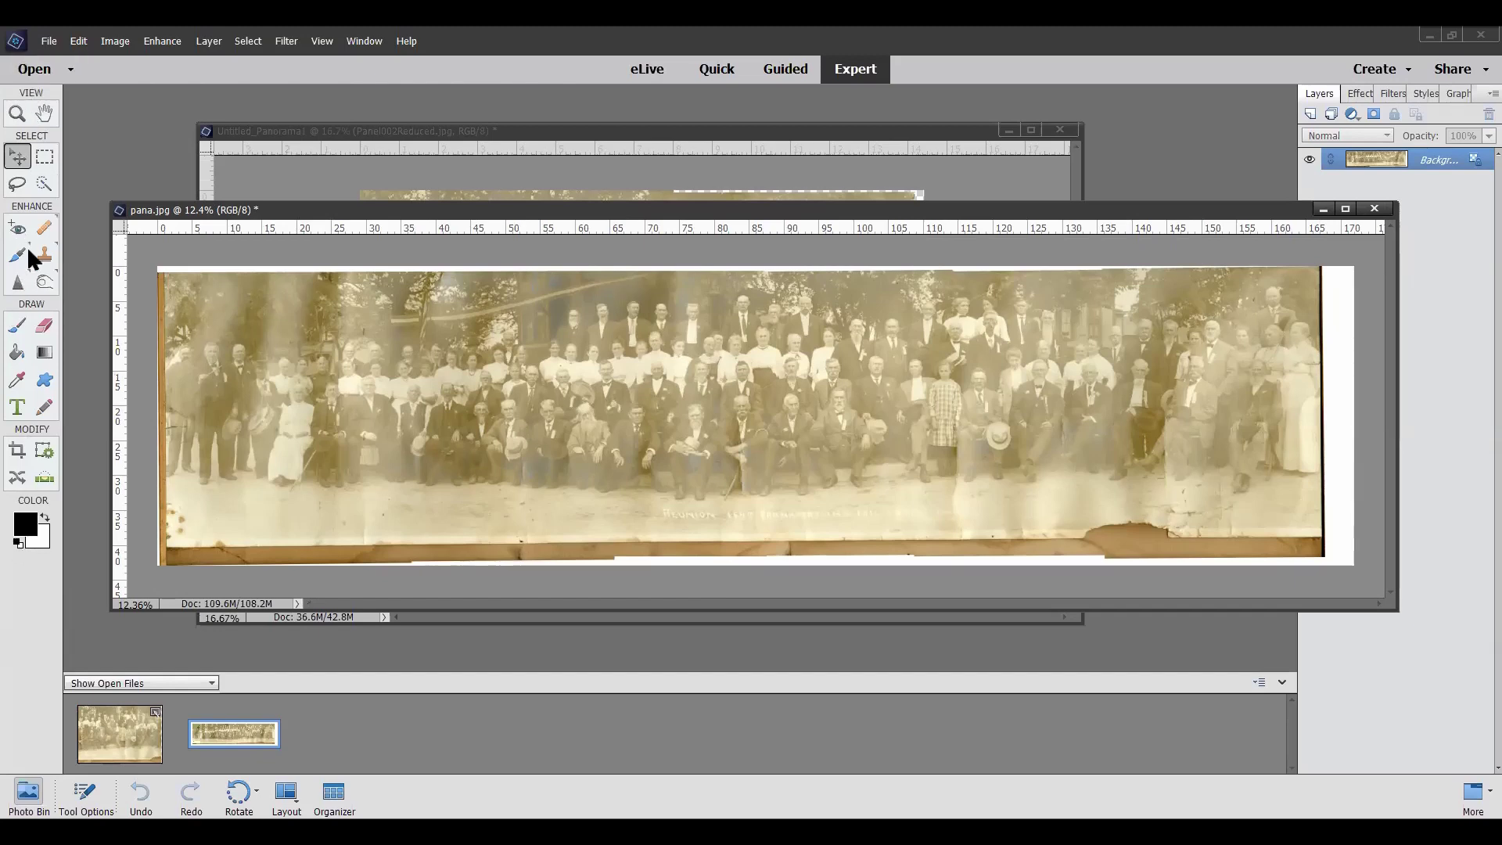
pyautogui.click(373, 46)
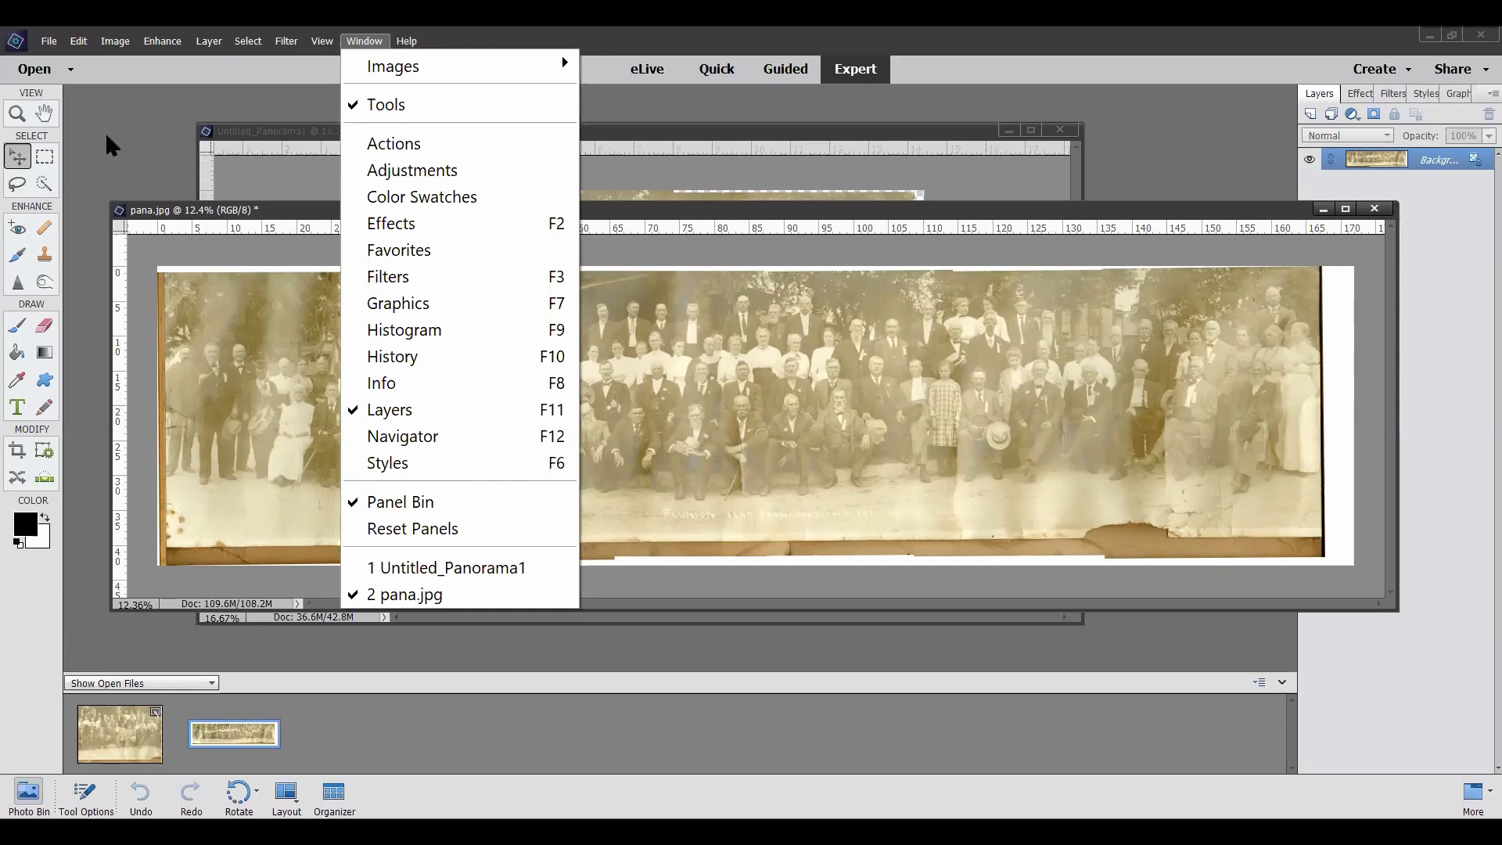
# Close the Window menu, reopen it, and dismiss it again without choosing anything
pyautogui.click(148, 120)
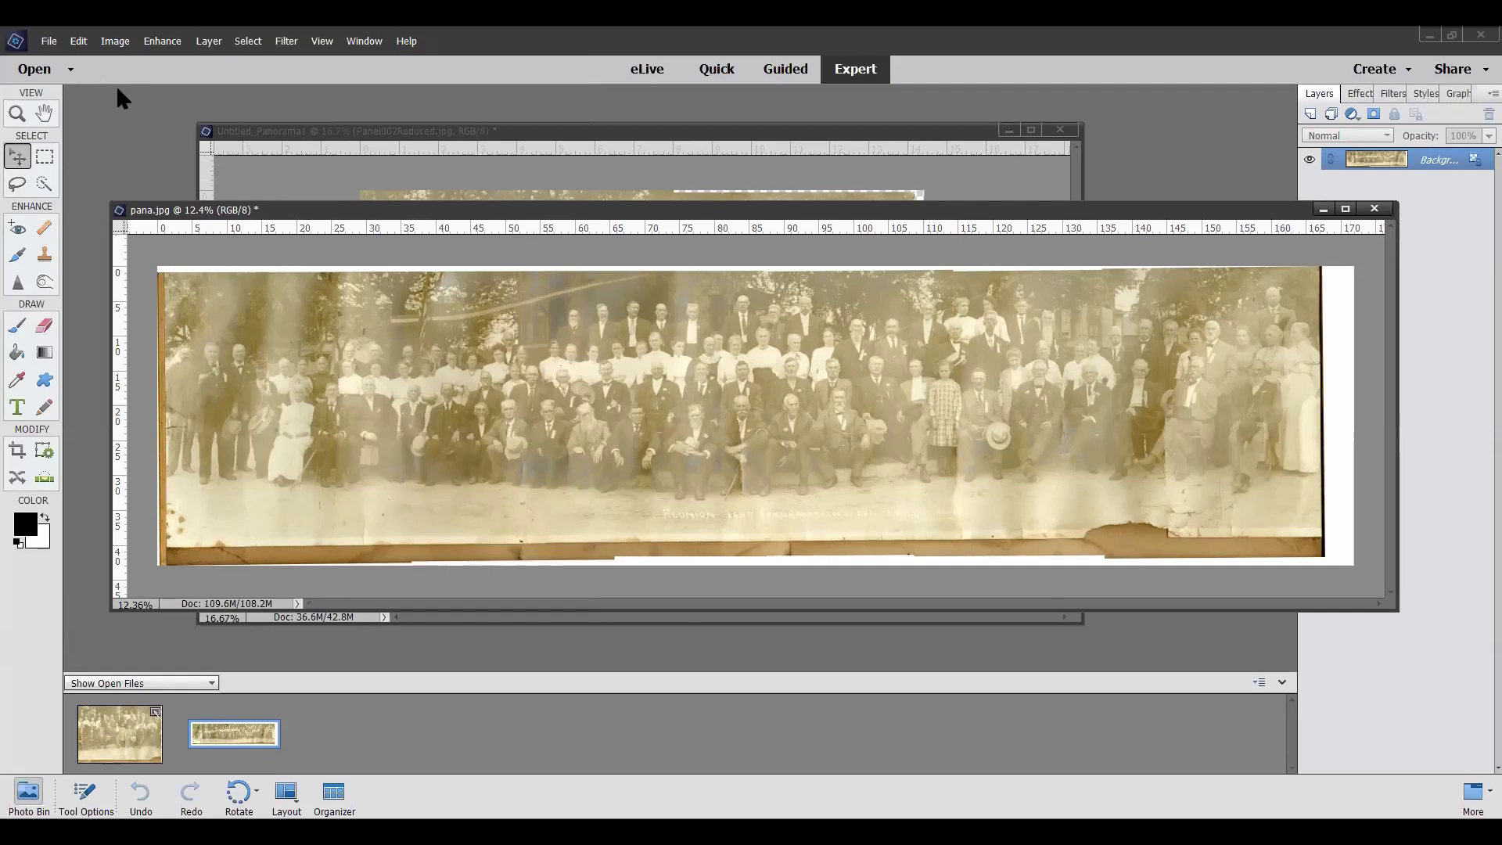
pyautogui.click(364, 43)
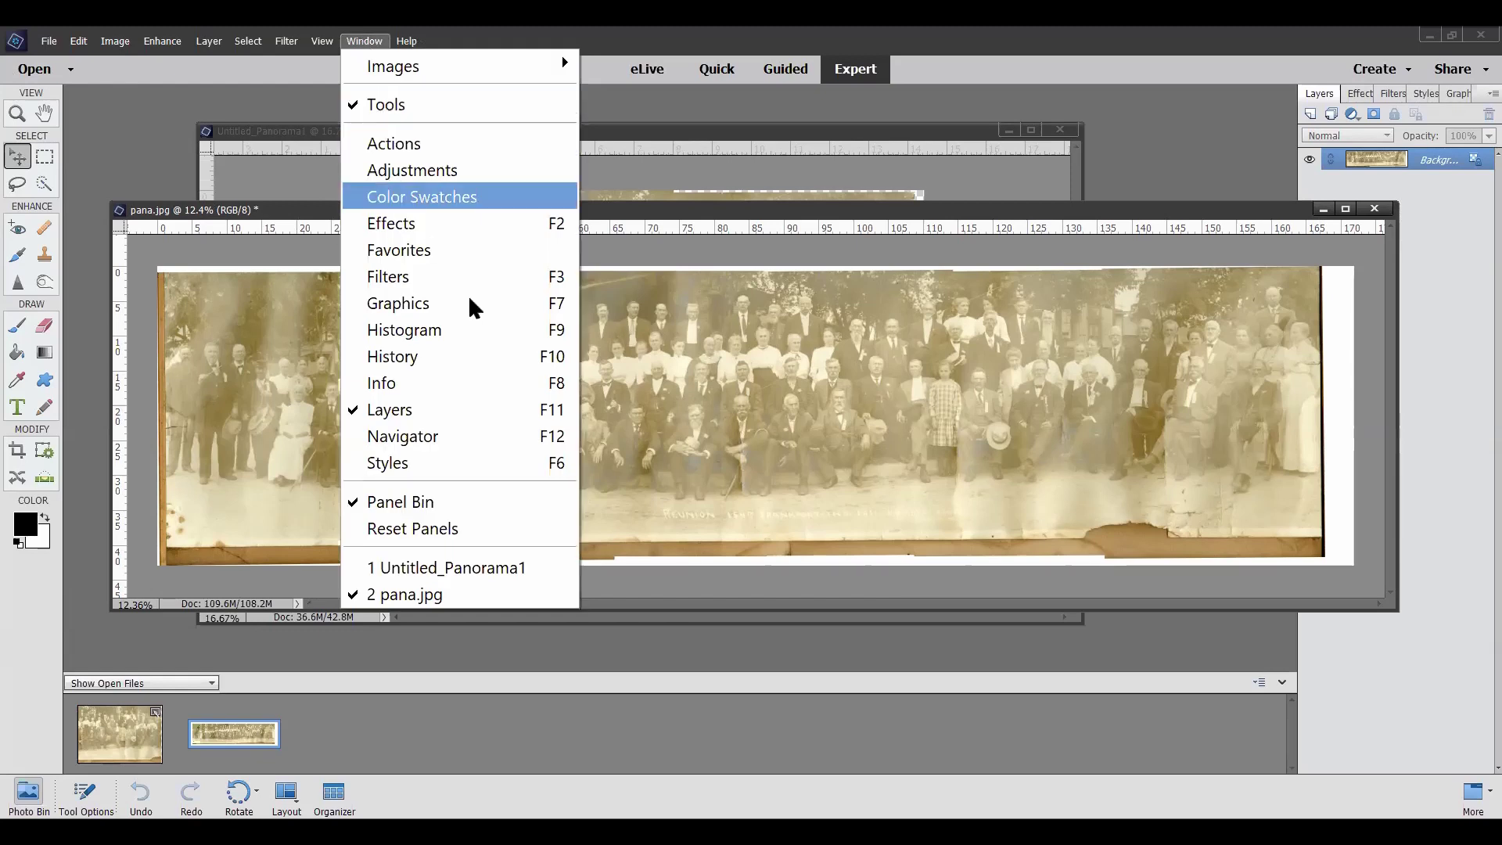
pyautogui.click(162, 142)
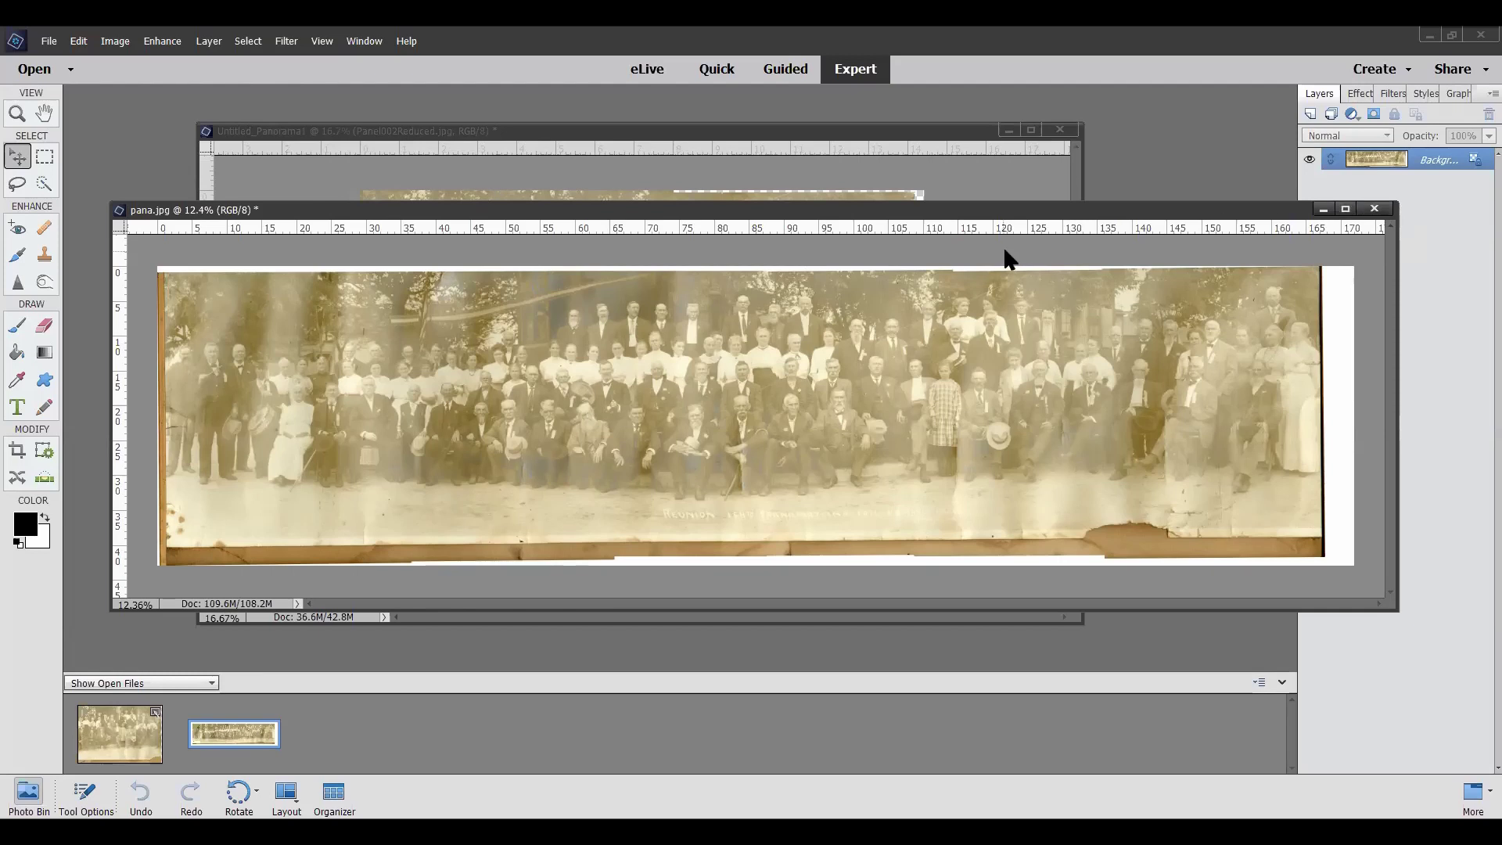
# Move the pana.jpg window lower over the Untitled_Panorama1 document
pyautogui.moveTo(1093, 211); pyautogui.dragTo(1066, 253)
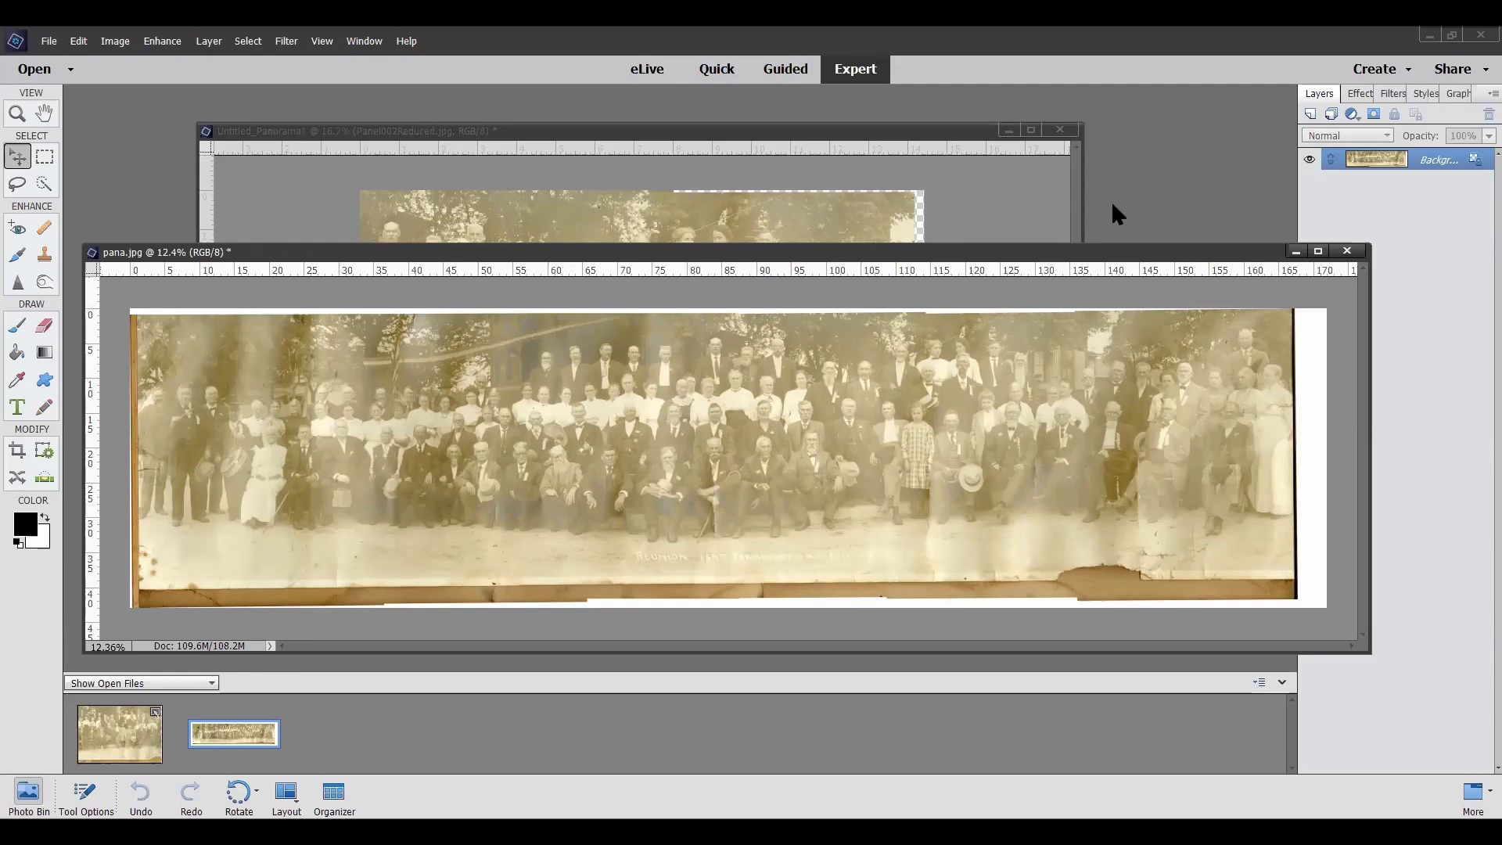
# Close pana.jpg and Untitled_Panorama1, discarding the unsaved panorama changes
pyautogui.click(1347, 251)
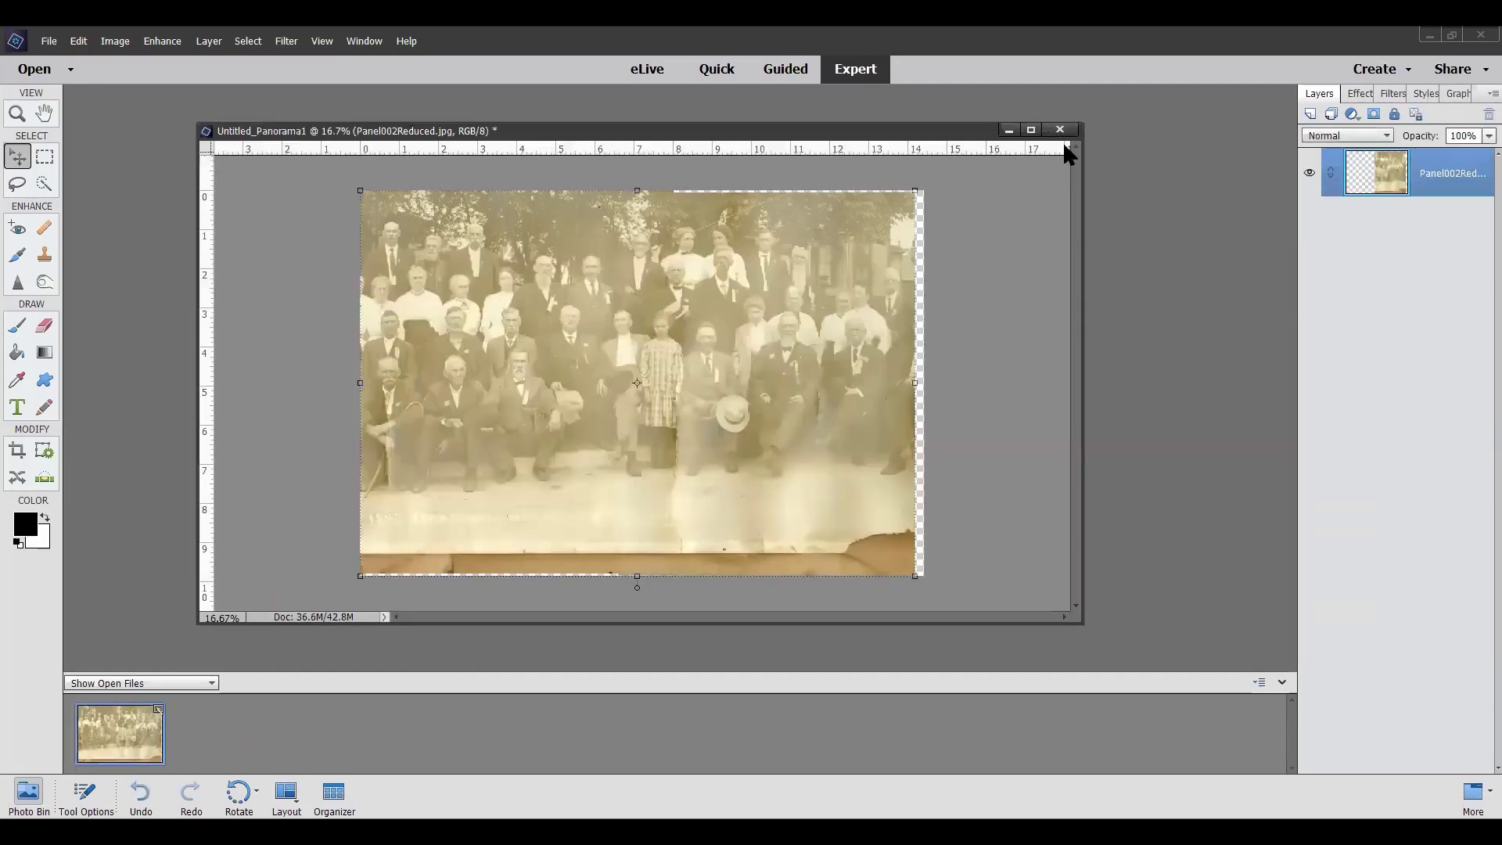
pyautogui.click(1061, 131)
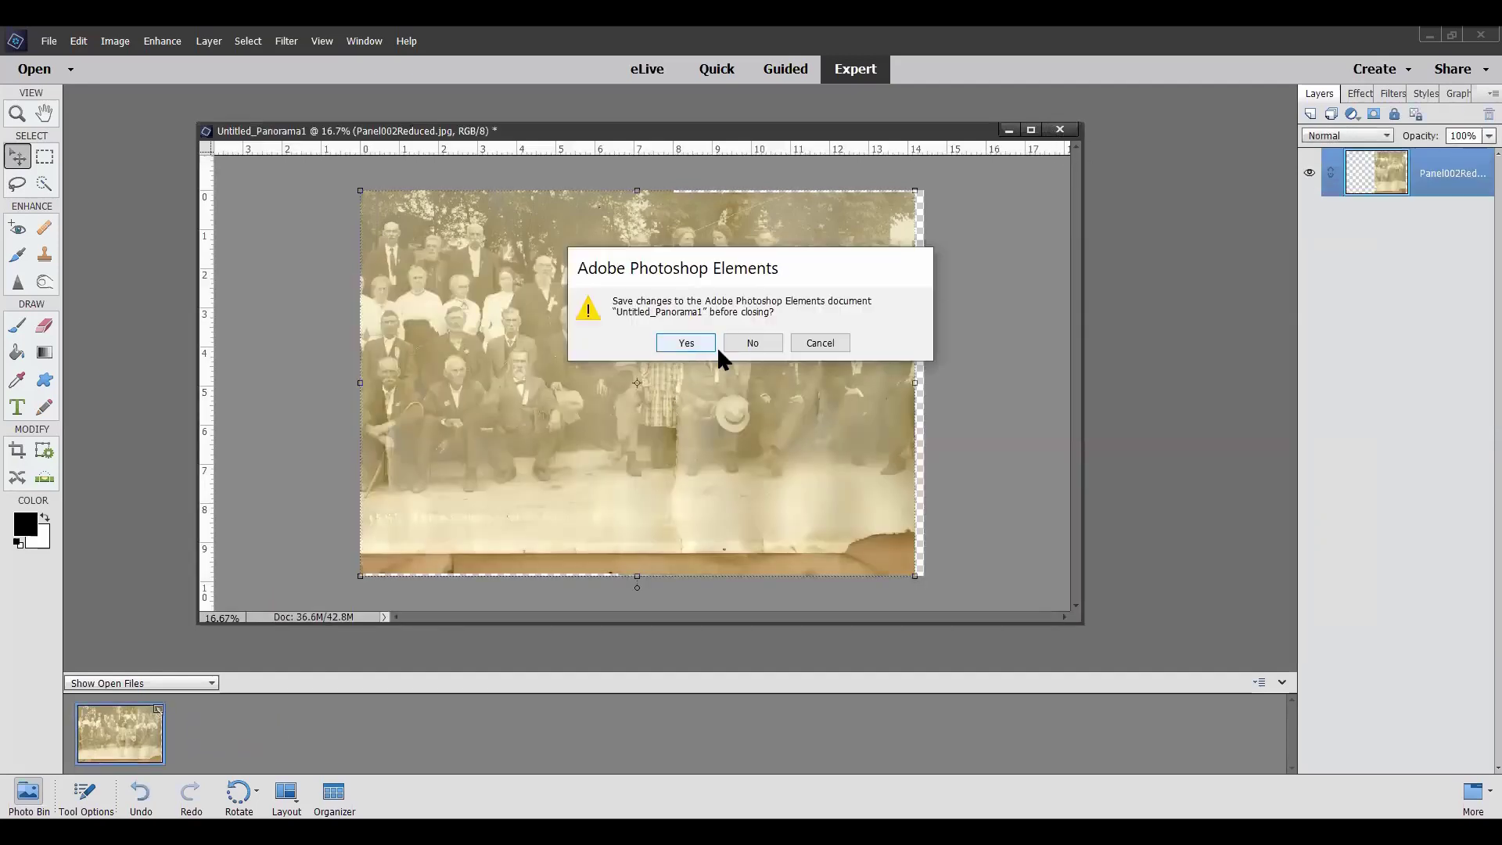
pyautogui.click(742, 341)
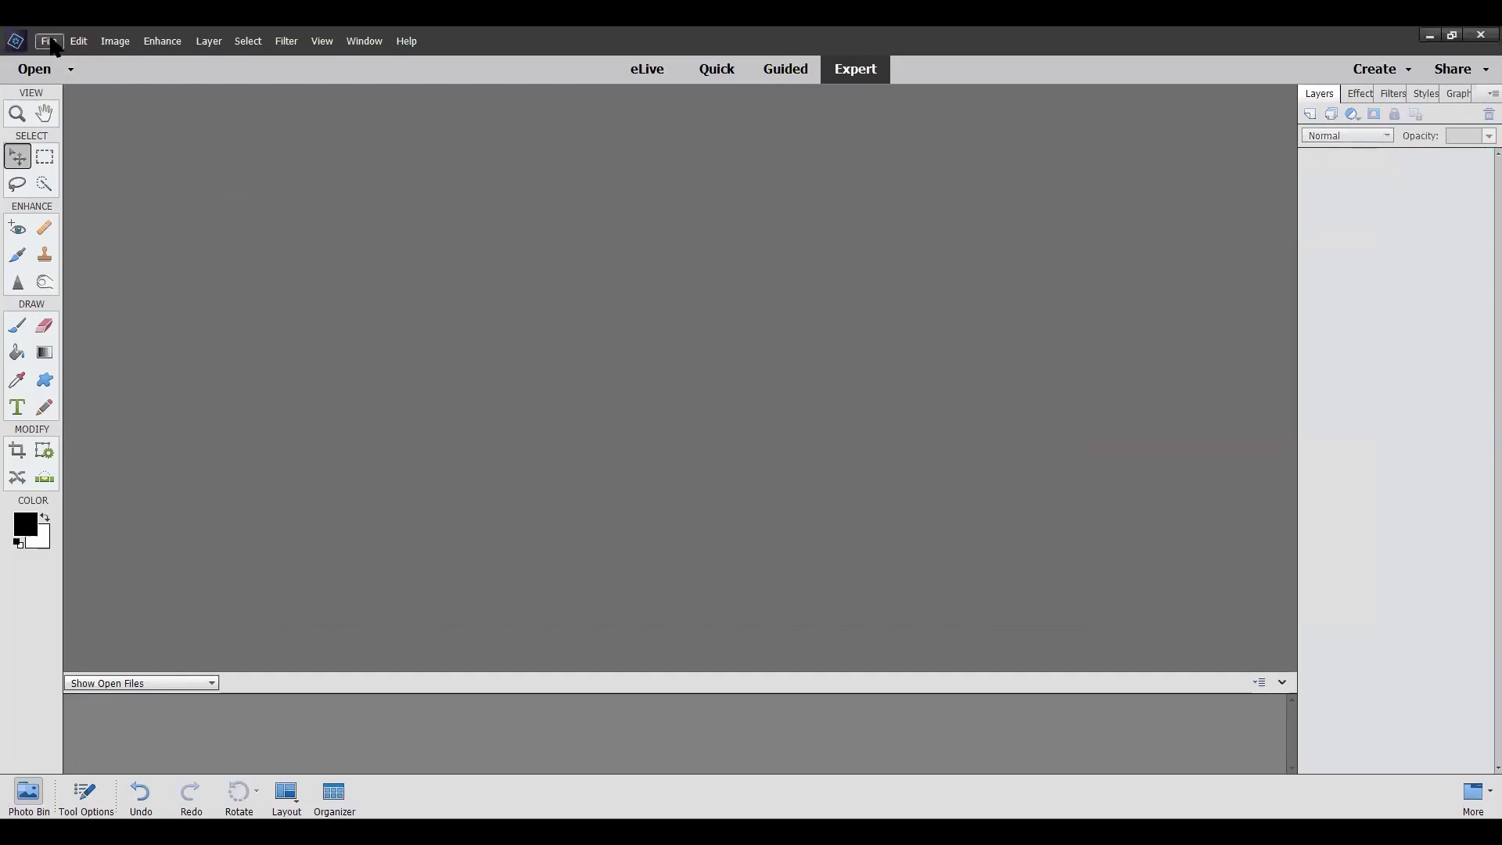
pyautogui.click(50, 42)
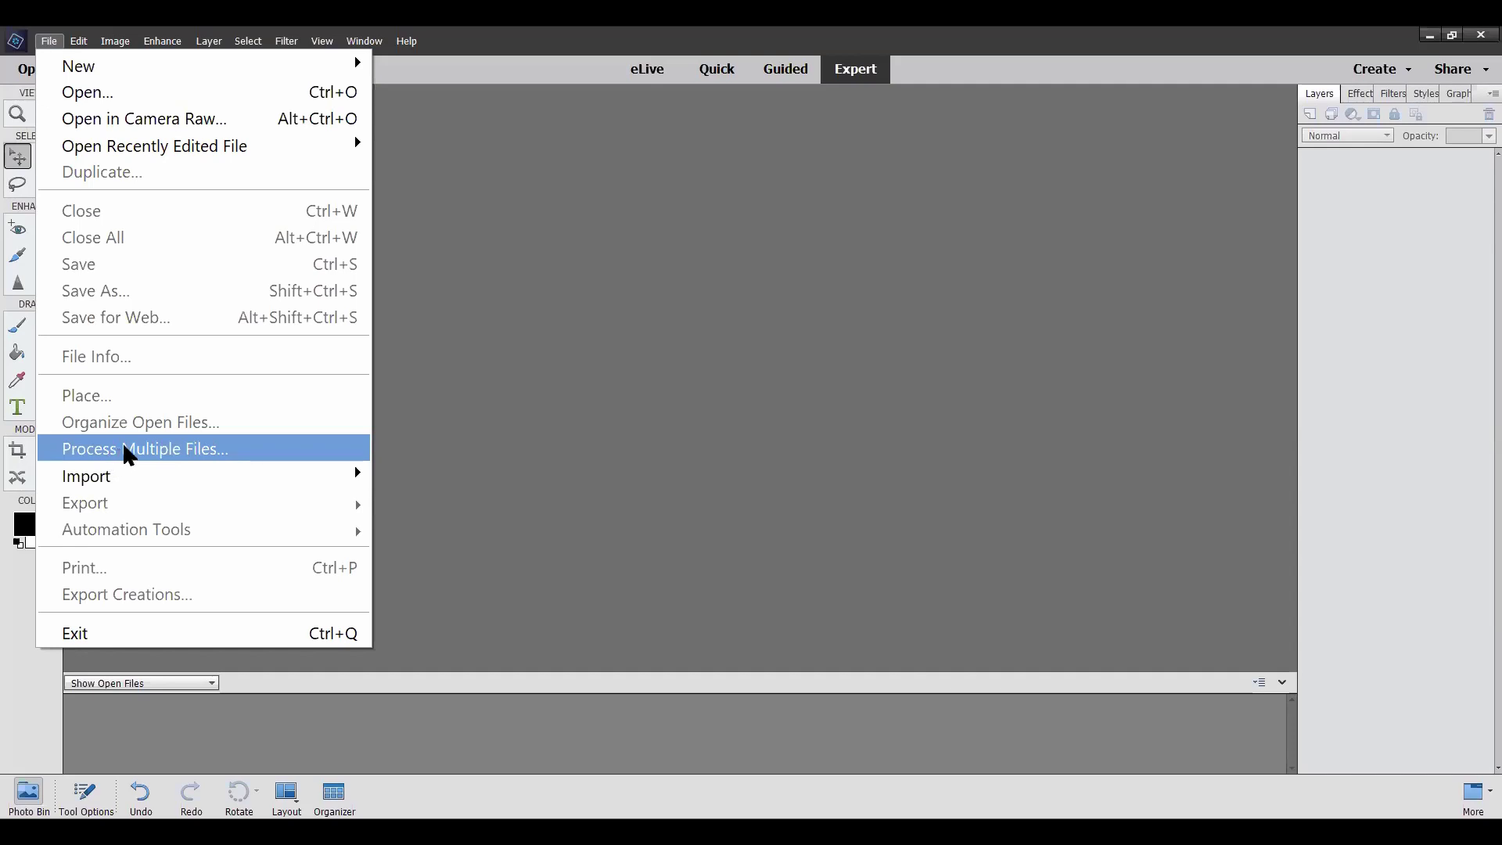
# Open the Process Multiple Files dialog and move it up slightly
pyautogui.click(129, 450)
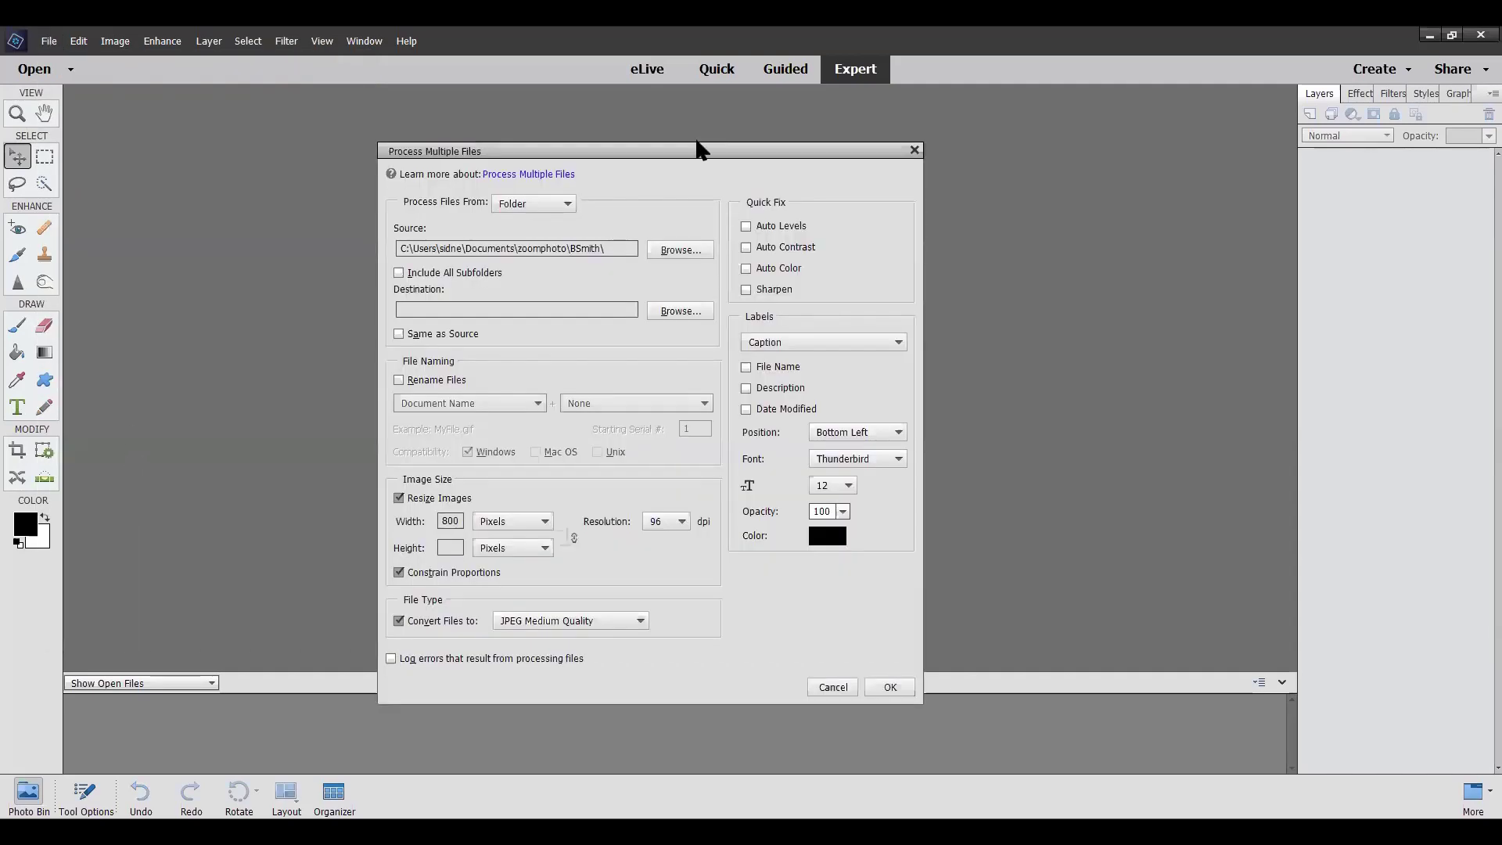
pyautogui.moveTo(681, 147); pyautogui.dragTo(690, 110)
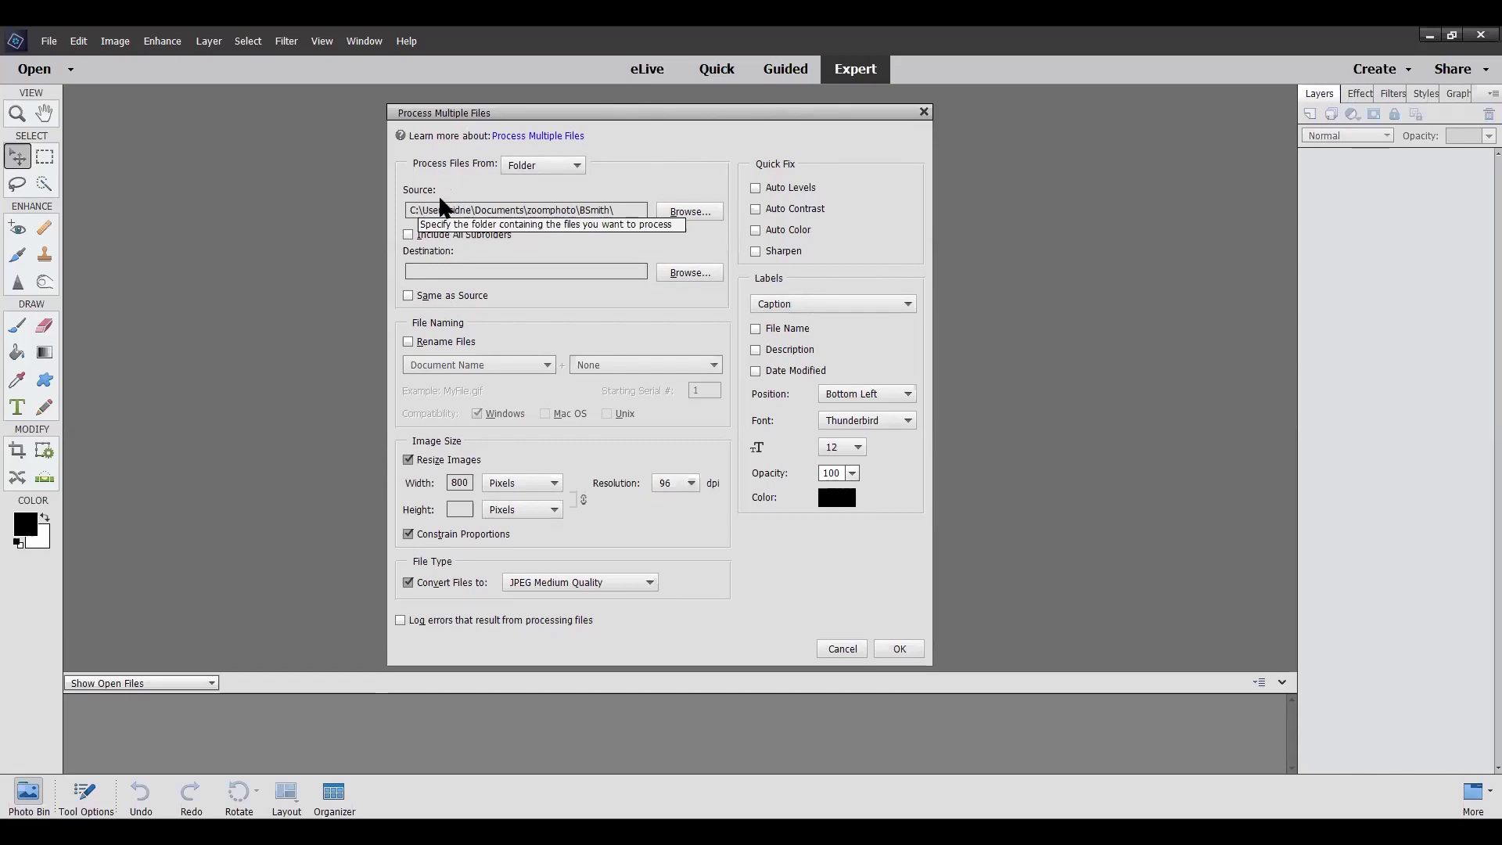
pyautogui.click(689, 216)
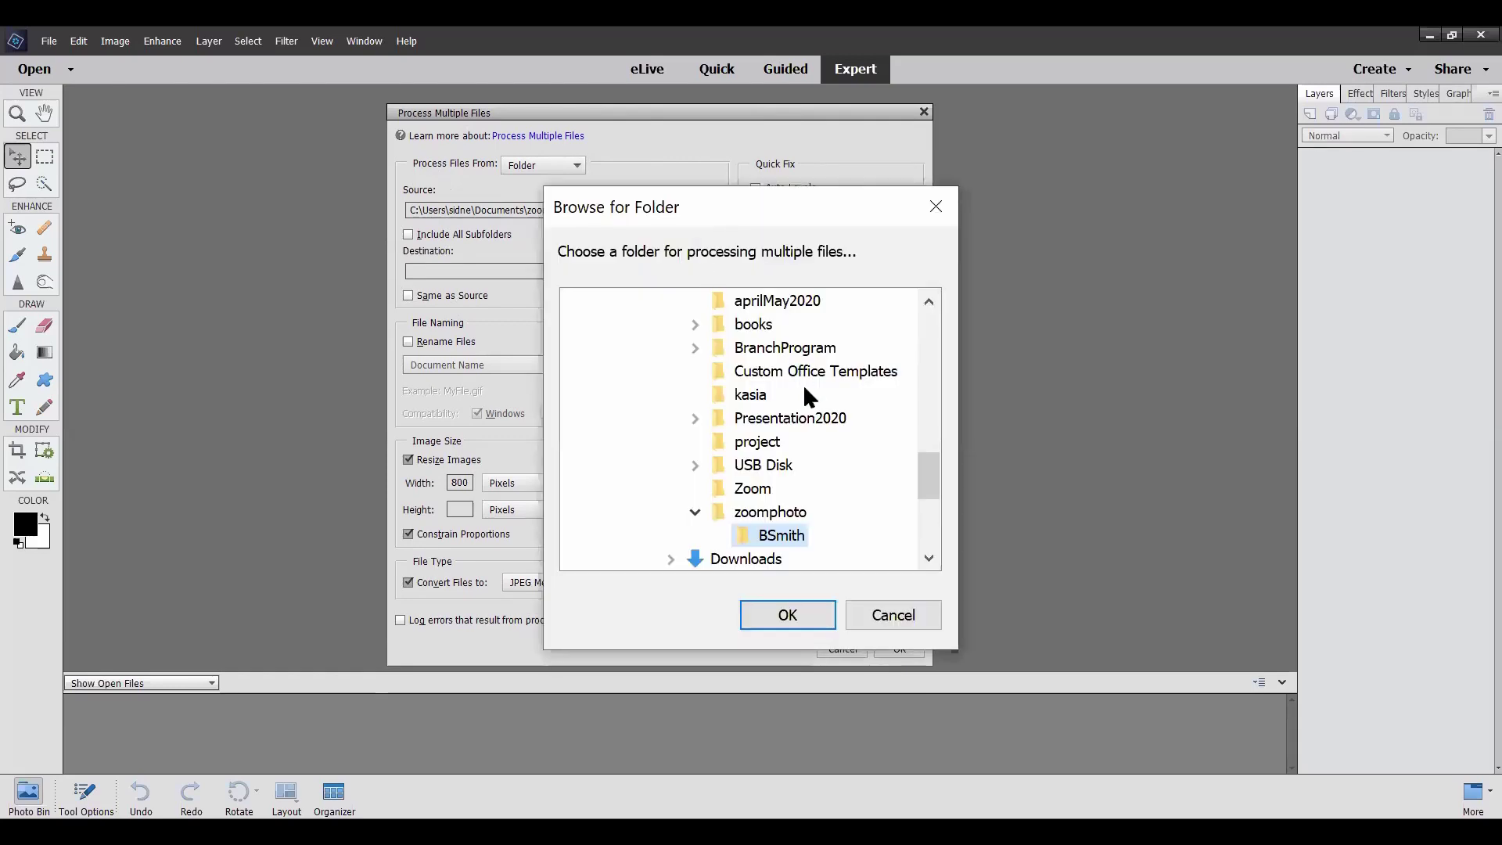
pyautogui.scroll(-1, 804, 388)
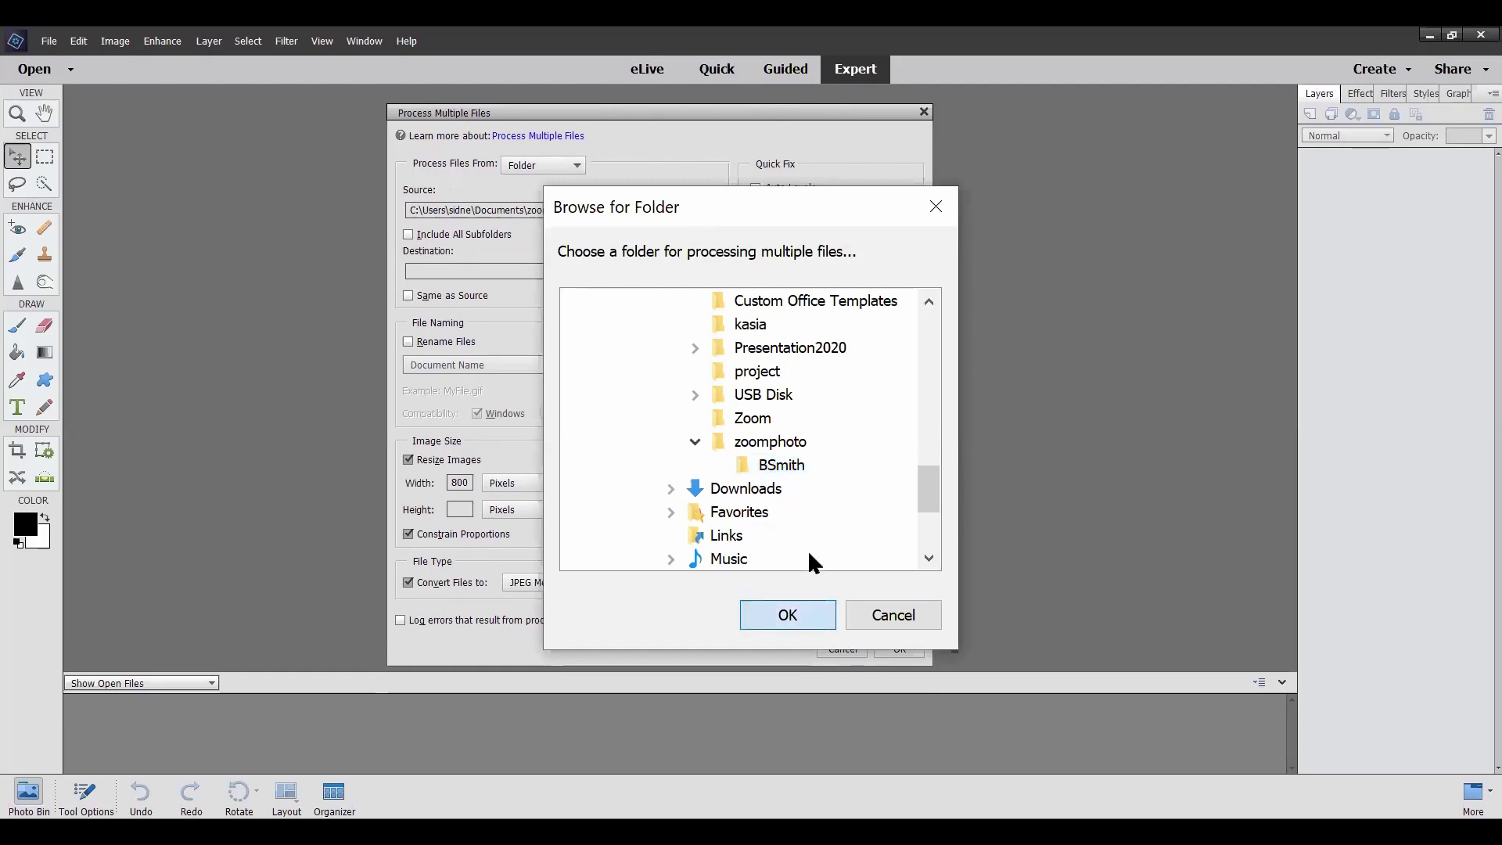
pyautogui.press('Return')
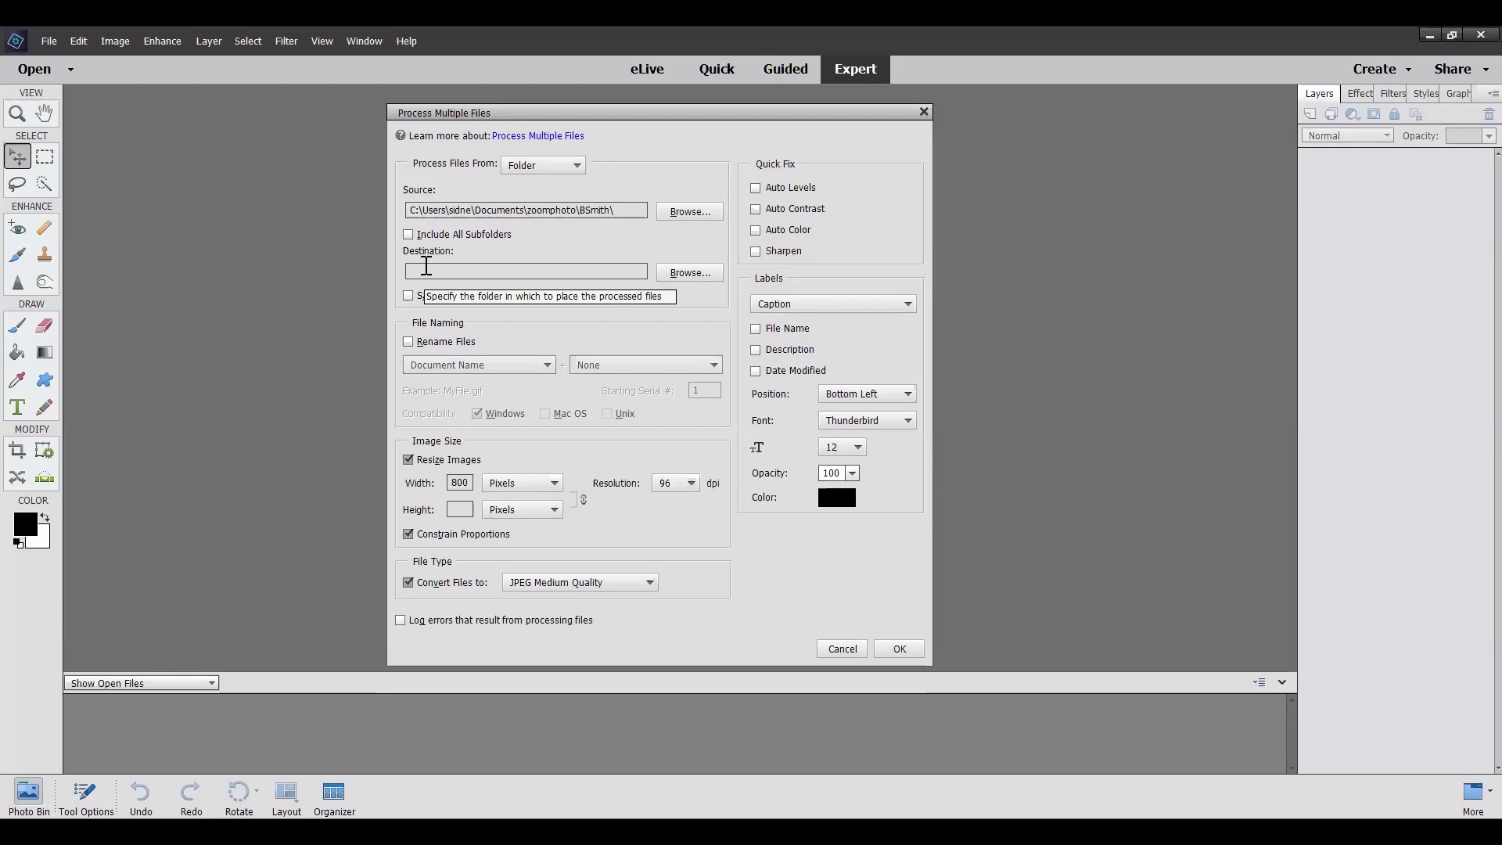
# Browse for the destination and select the BSmith folder under Documents > zoomphoto
pyautogui.click(686, 280)
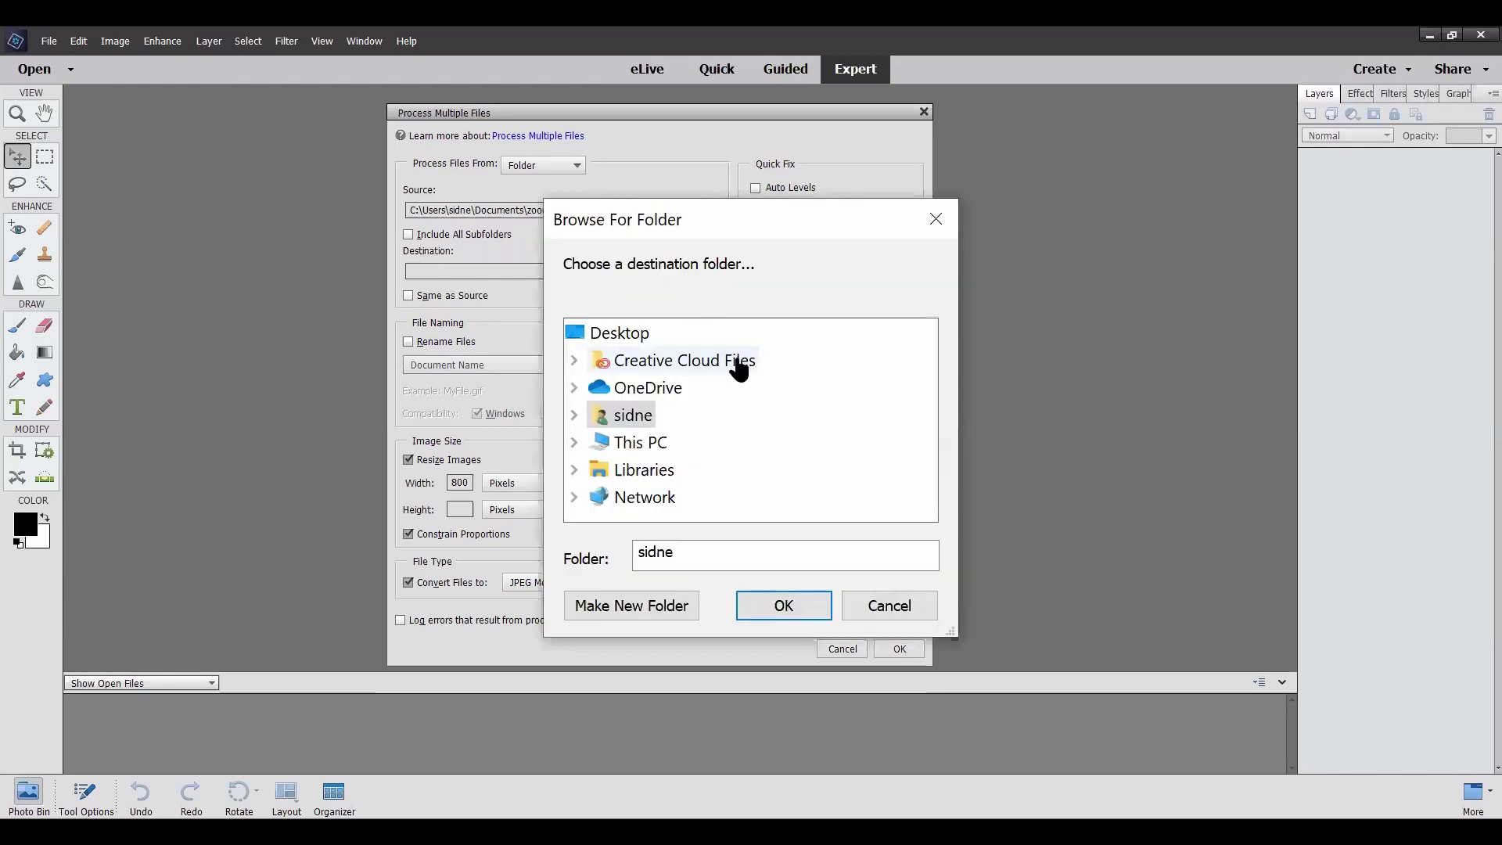
pyautogui.click(575, 442)
pyautogui.scroll(-1, 732, 414)
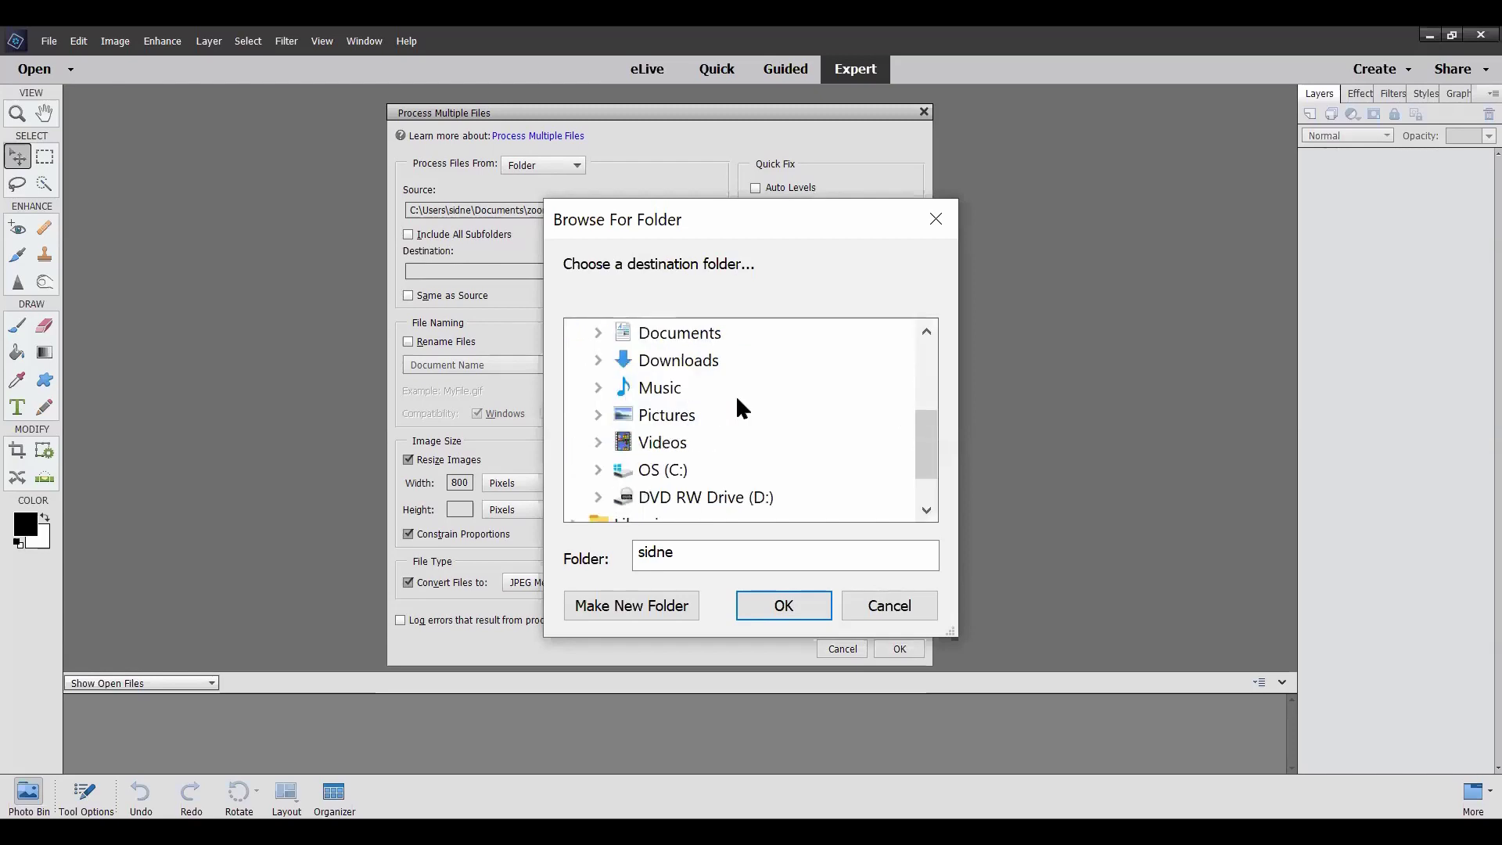
pyautogui.click(596, 333)
pyautogui.scroll(-1, 739, 397)
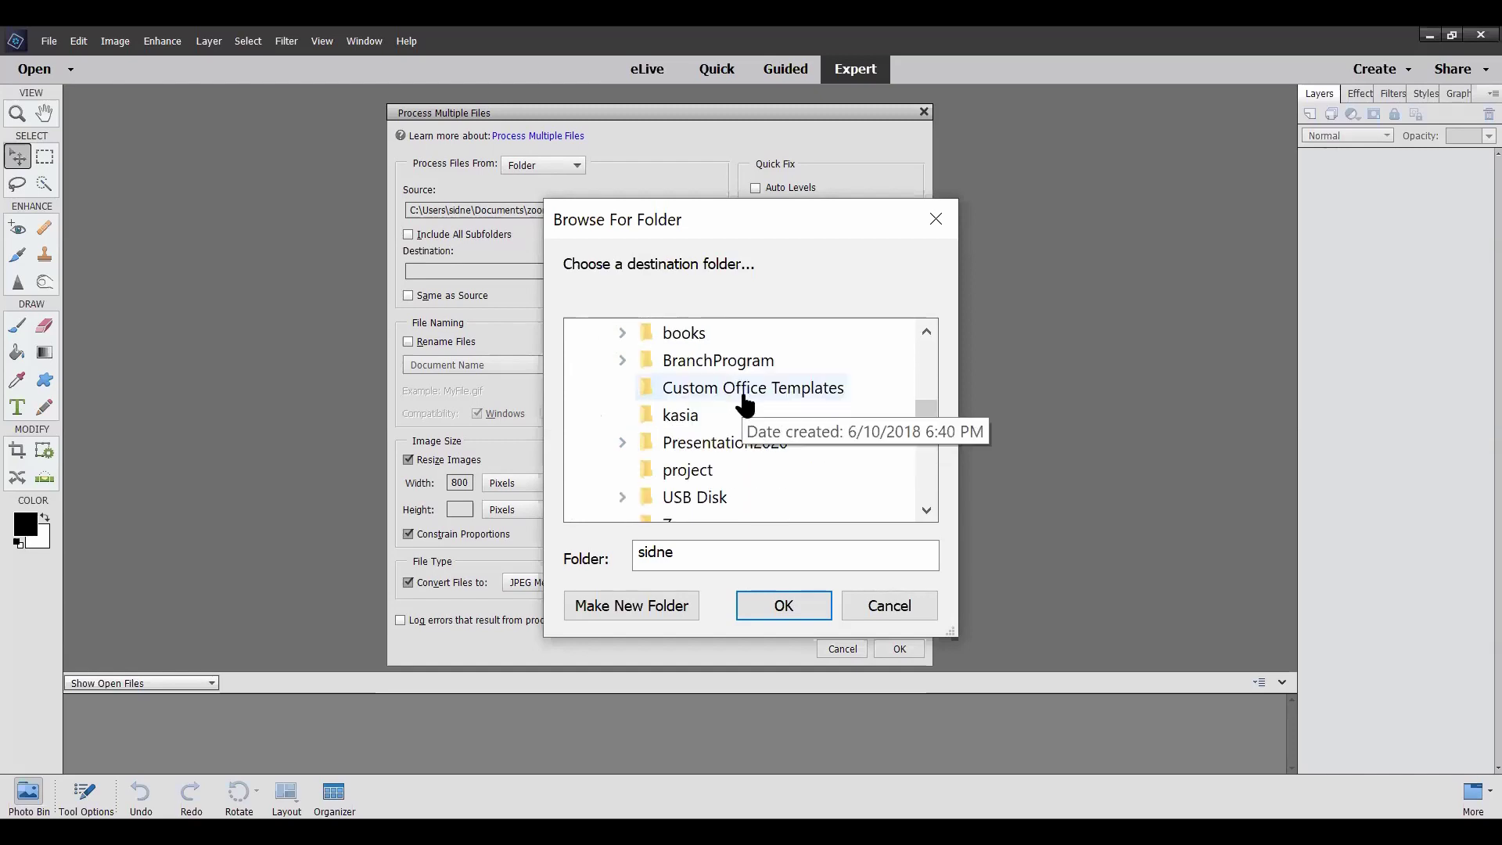
pyautogui.scroll(-2, 746, 405)
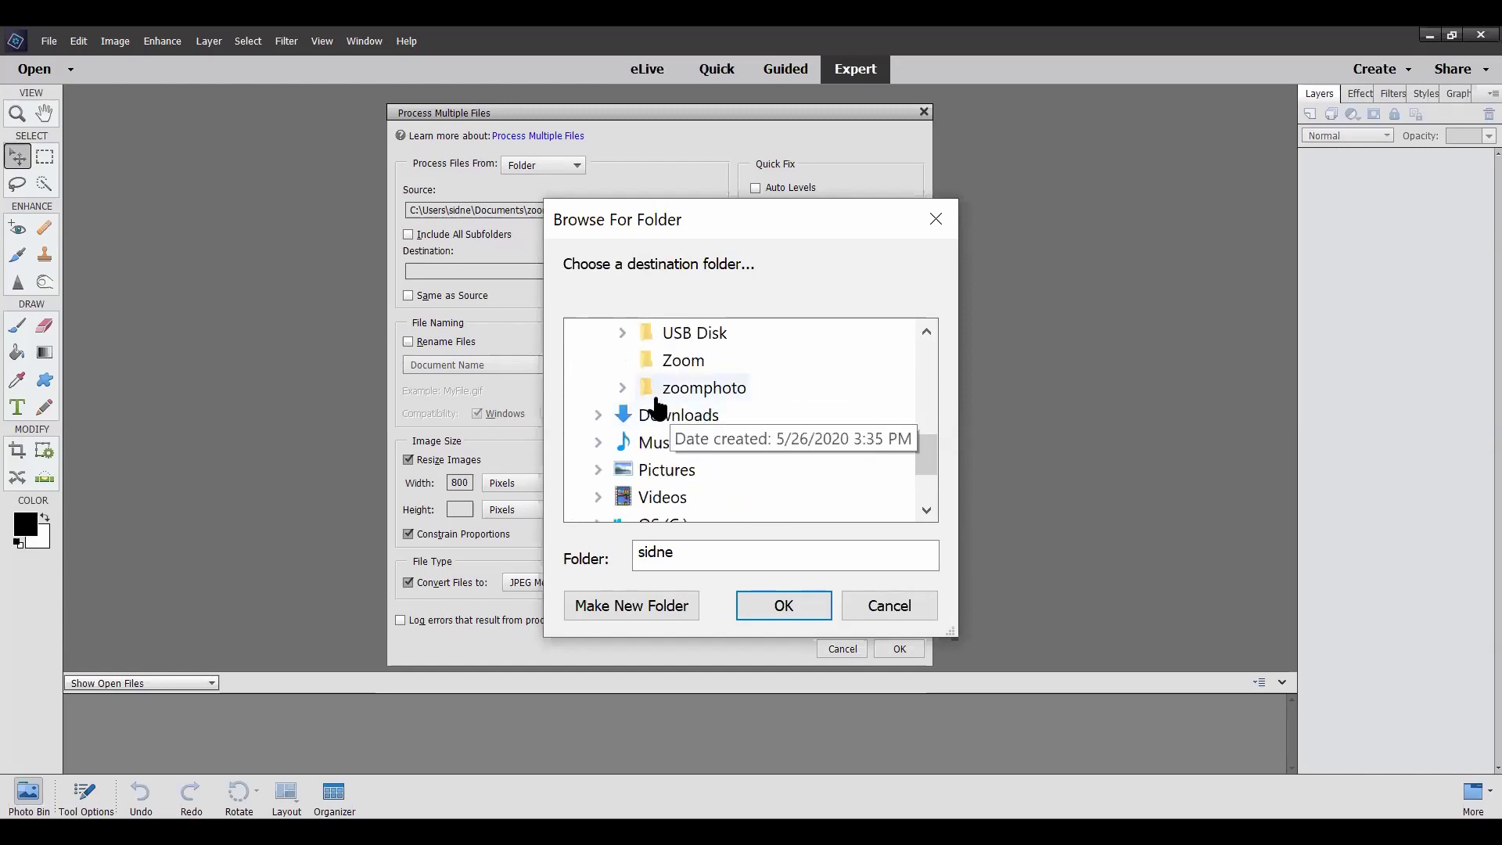
pyautogui.click(623, 387)
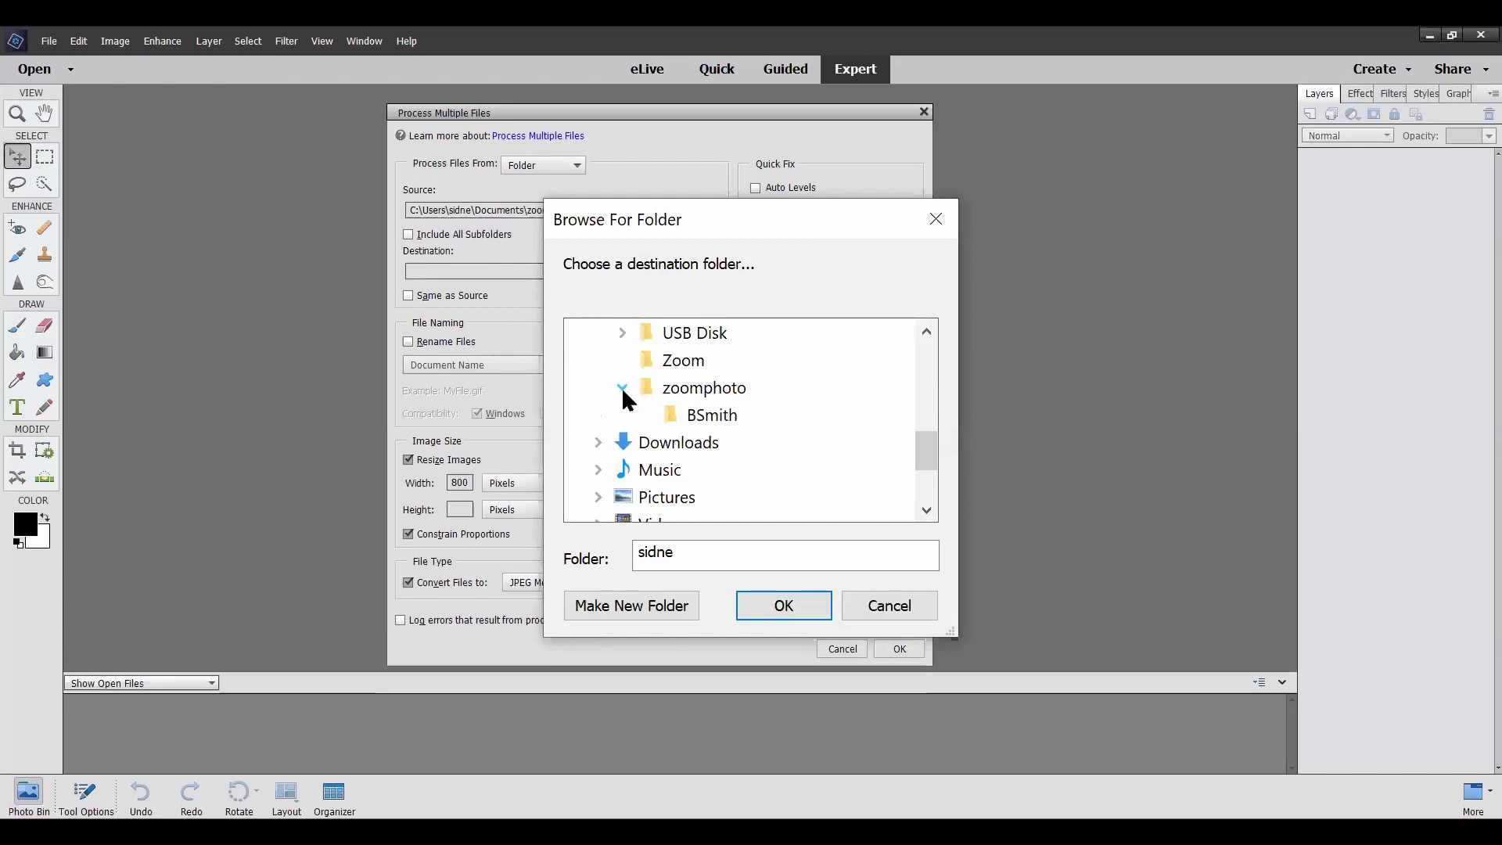
pyautogui.click(733, 423)
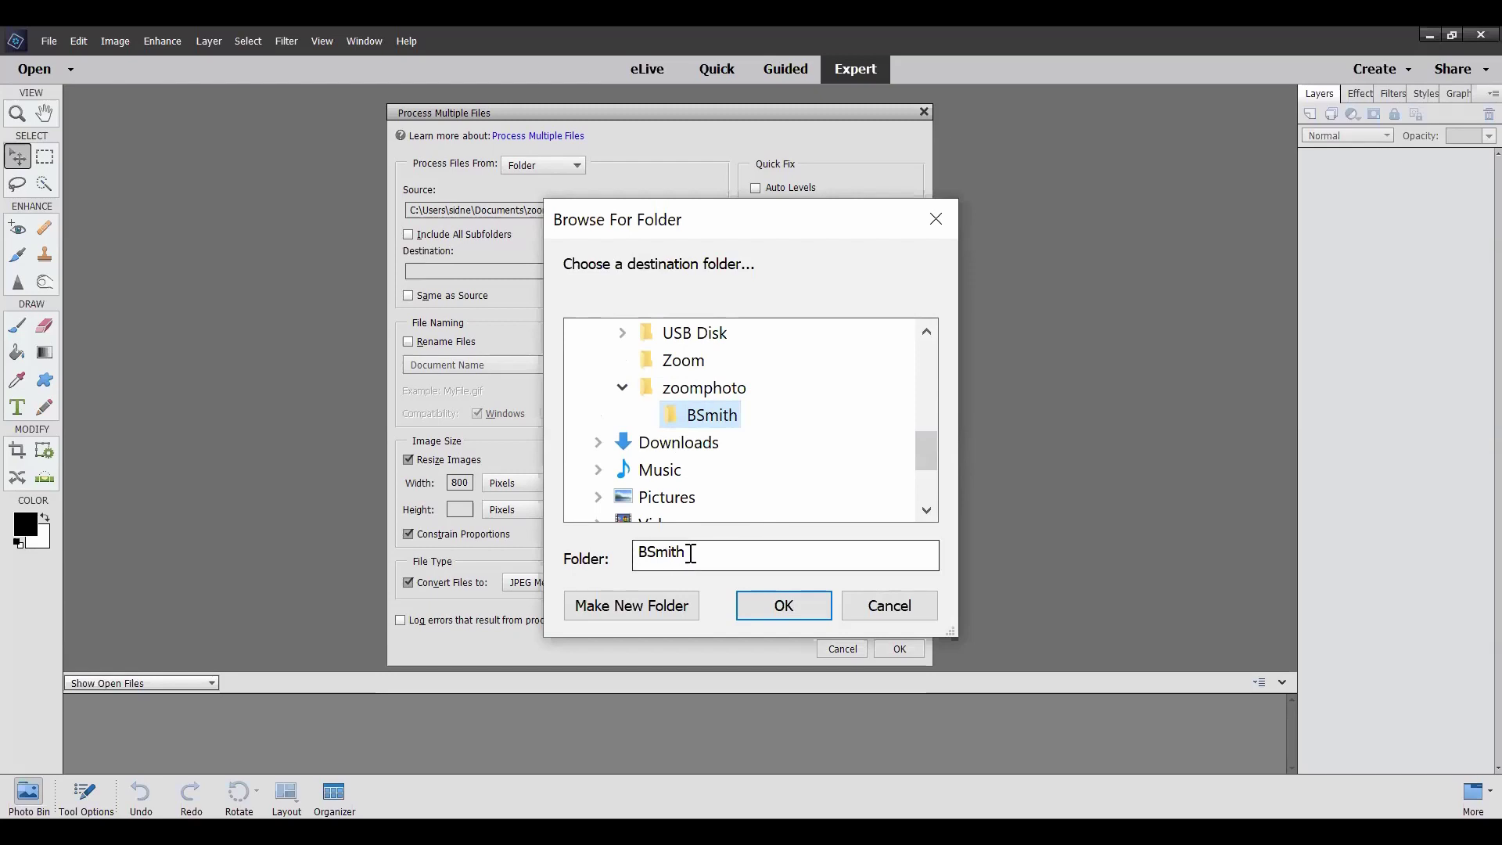
# Create a new BSmith_JPG folder inside BSmith and confirm it as the destination
pyautogui.click(686, 554)
pyautogui.moveTo(685, 554); pyautogui.dragTo(637, 551)
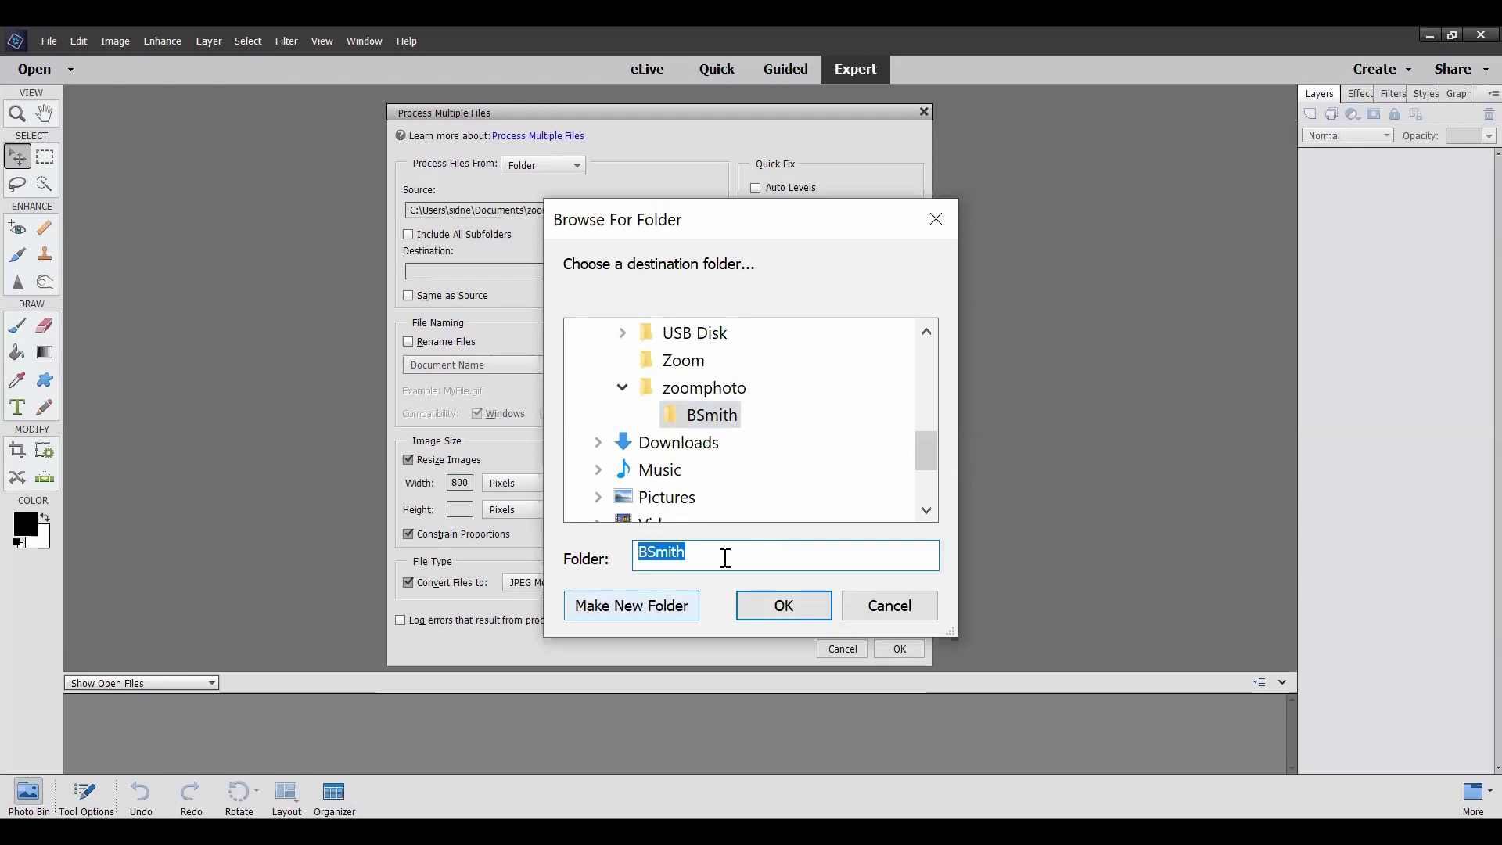
pyautogui.hotkey('alt', 'm')
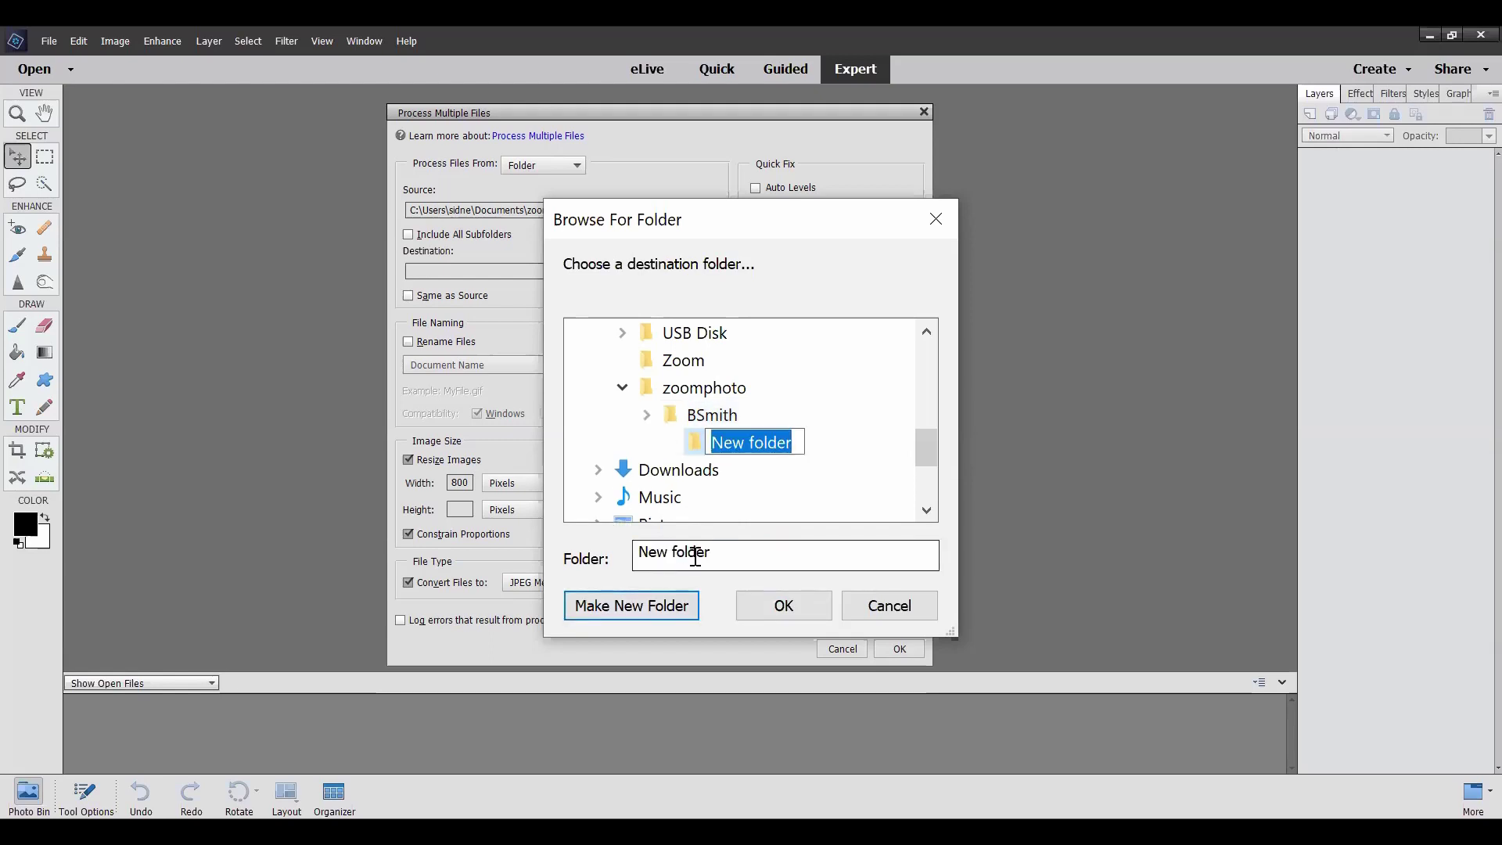
pyautogui.write('BSmith')
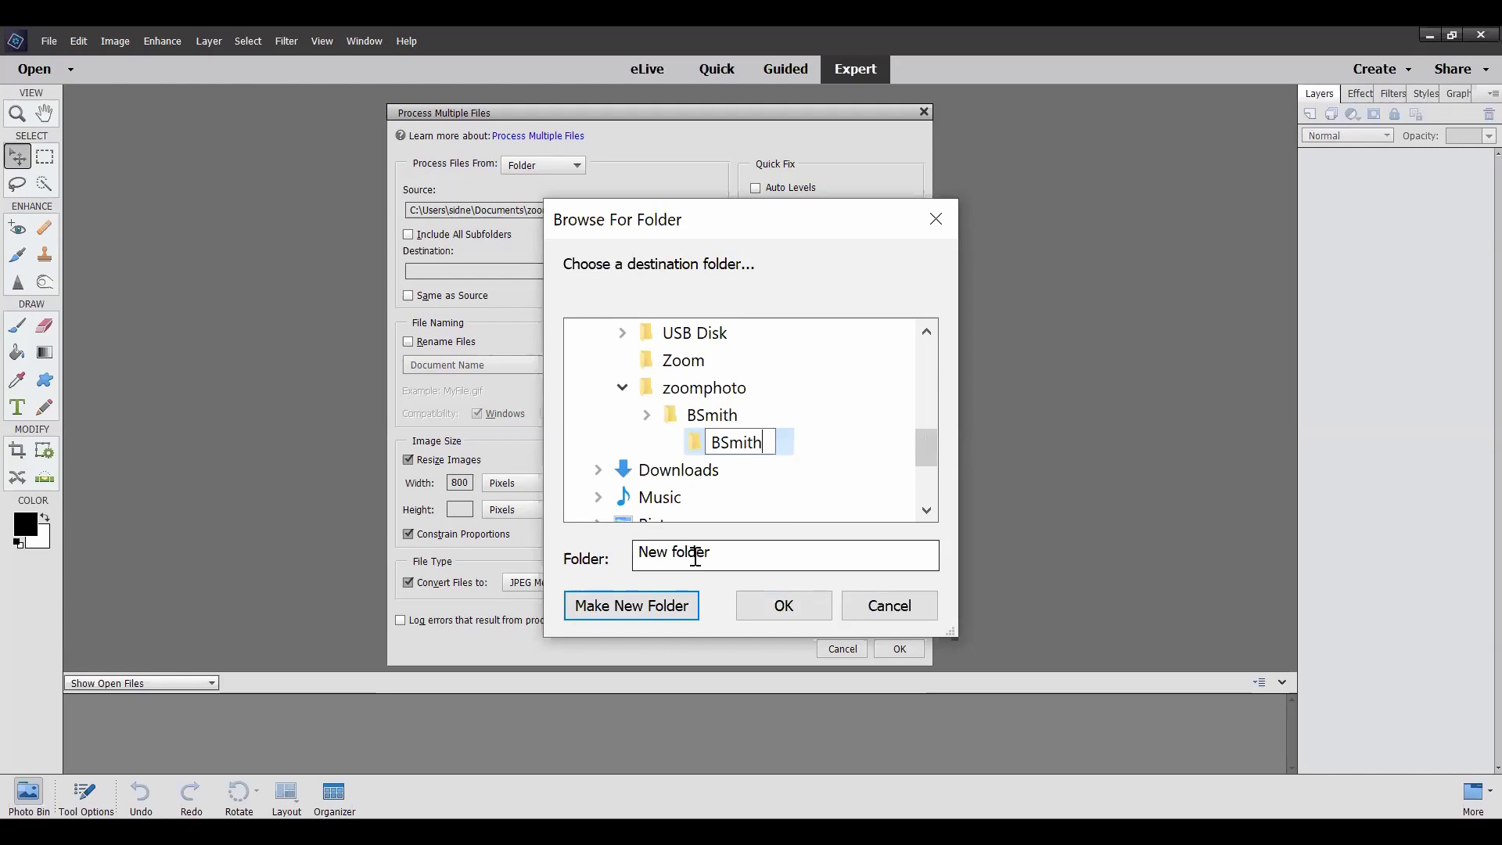
pyautogui.write('_JPG')
pyautogui.press('Return')
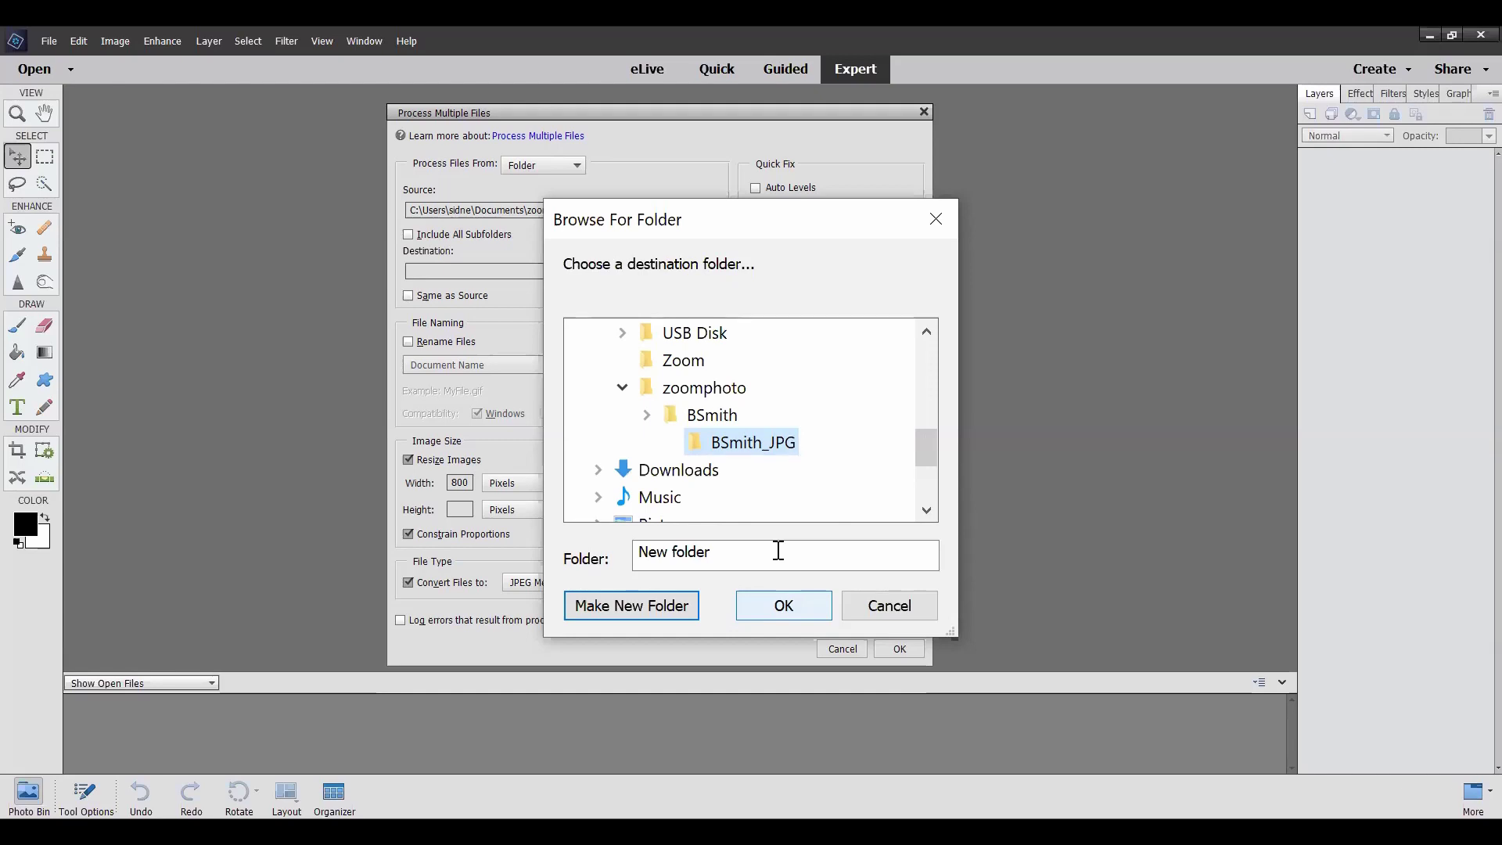
pyautogui.press('Return')
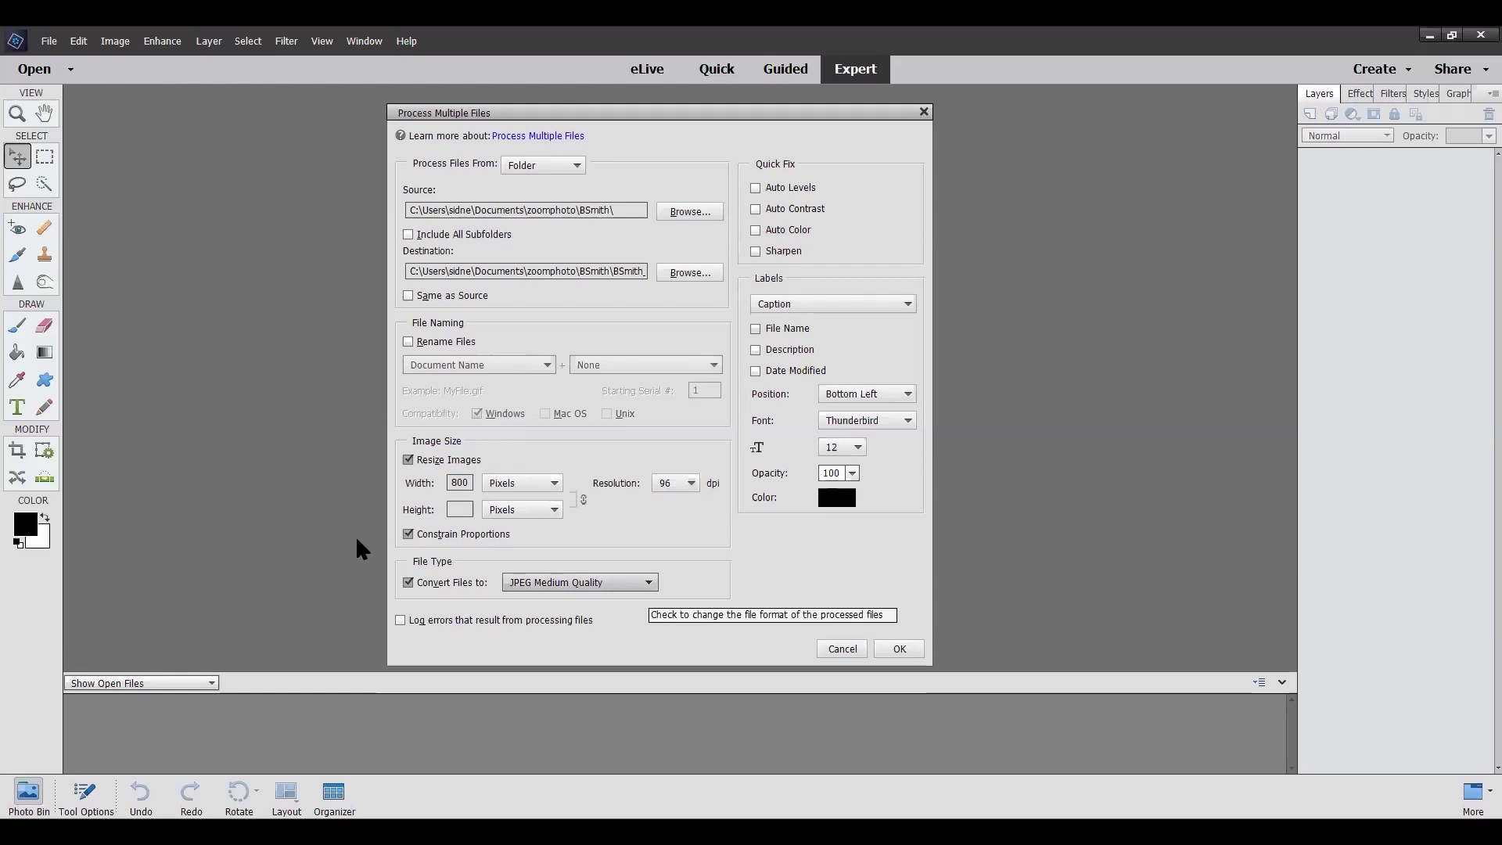
# Keep JPEG Medium Quality as the format and start the 800-pixel-wide batch conversion
pyautogui.hotkey('alt', 'Down')
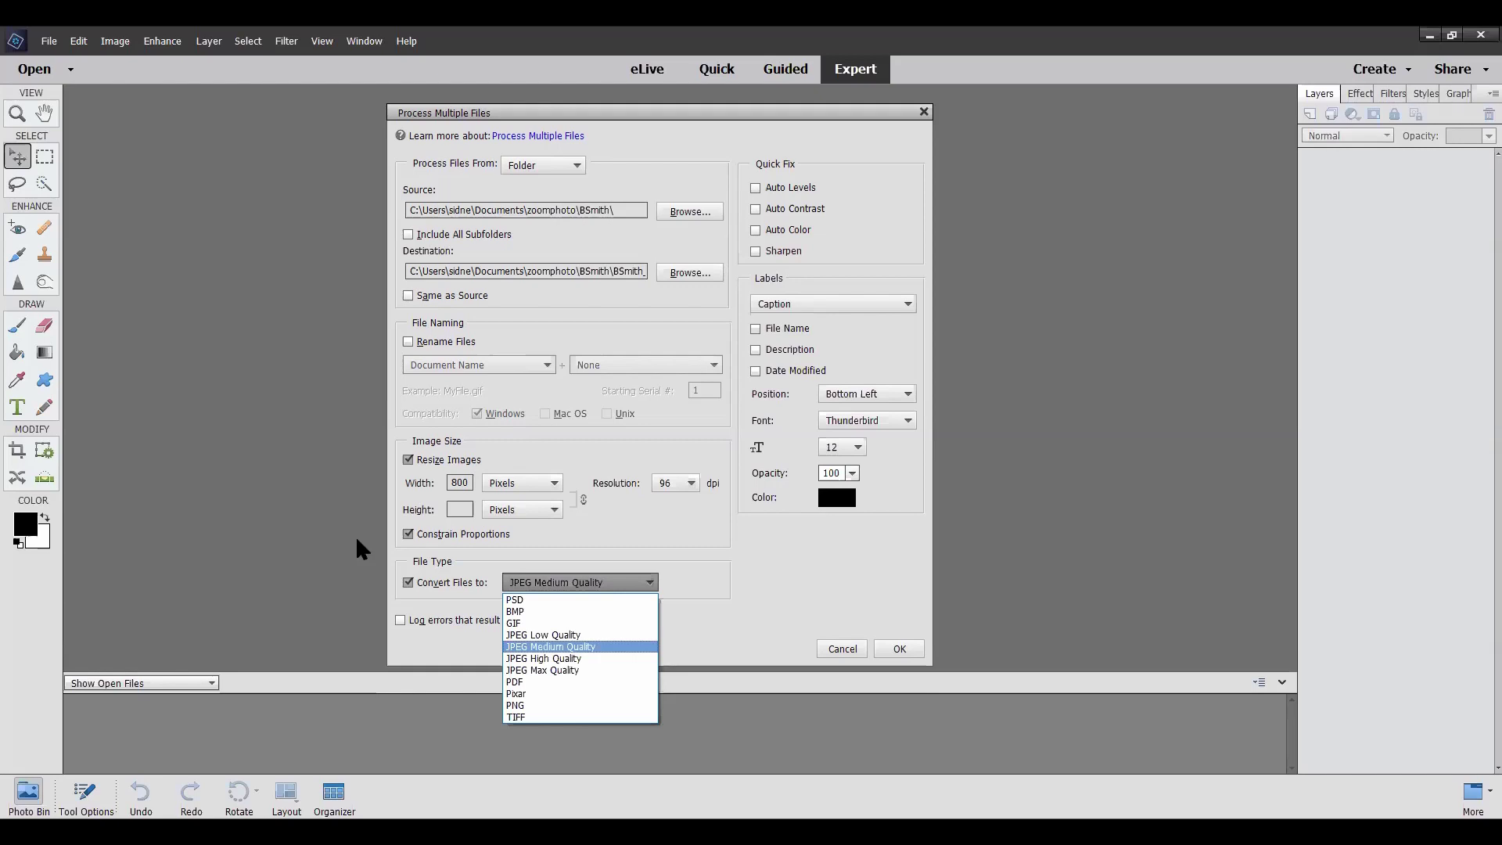
pyautogui.click(361, 549)
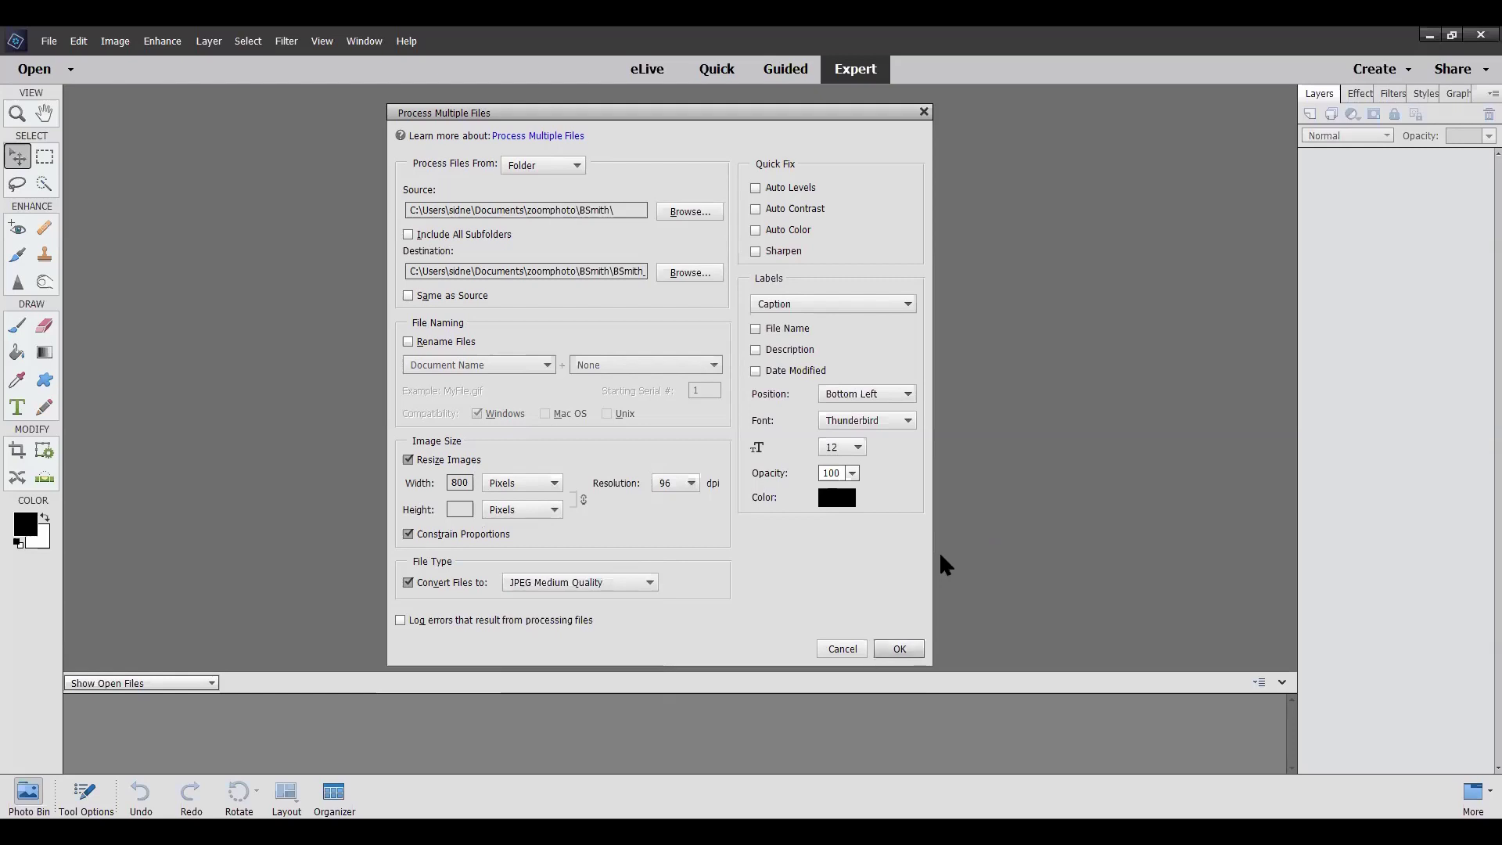
pyautogui.press('Return')
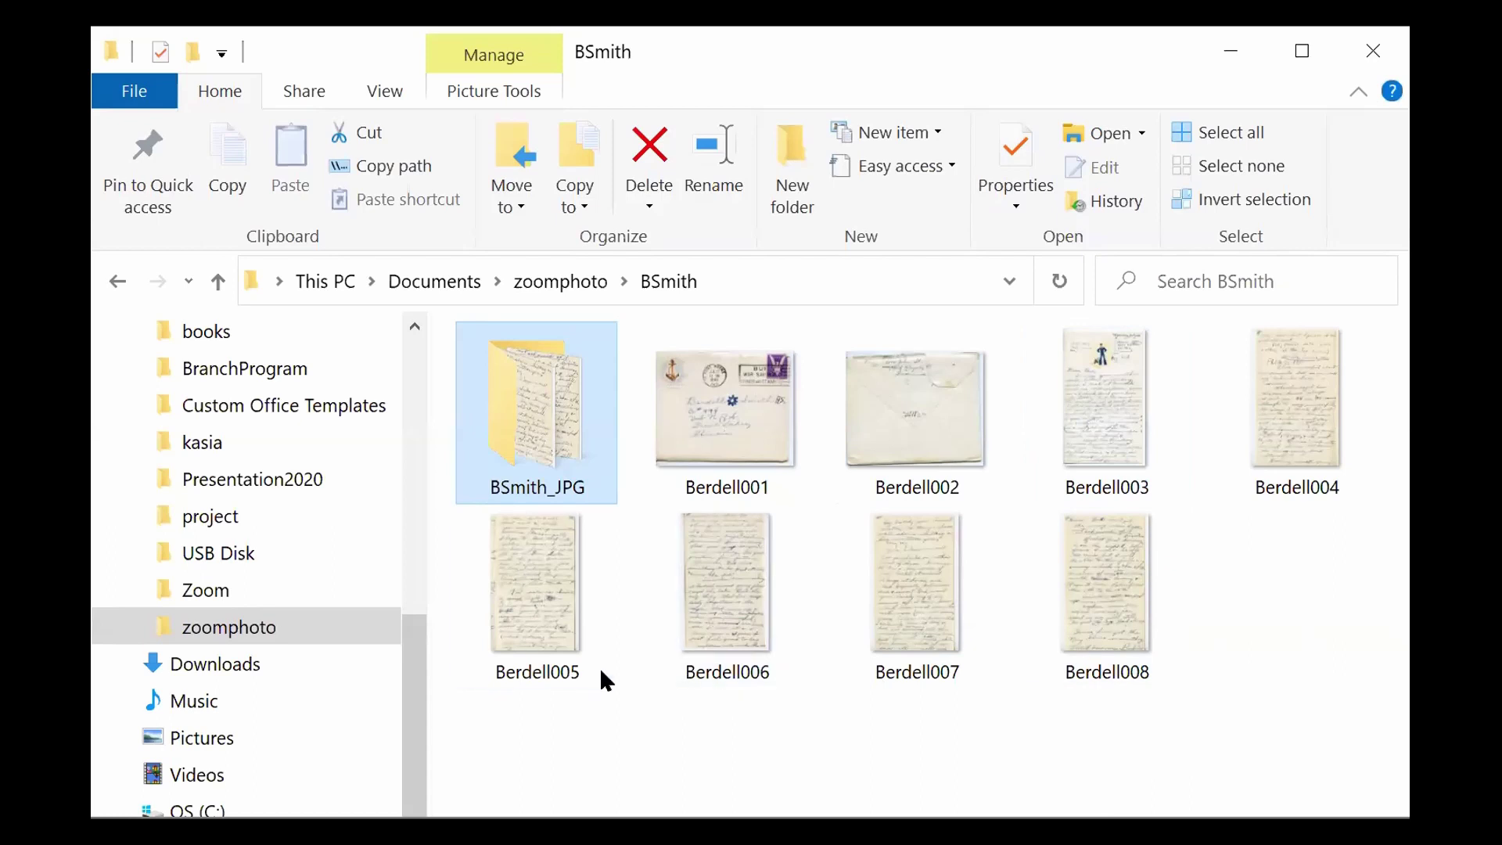
pyautogui.doubleClick(538, 404)
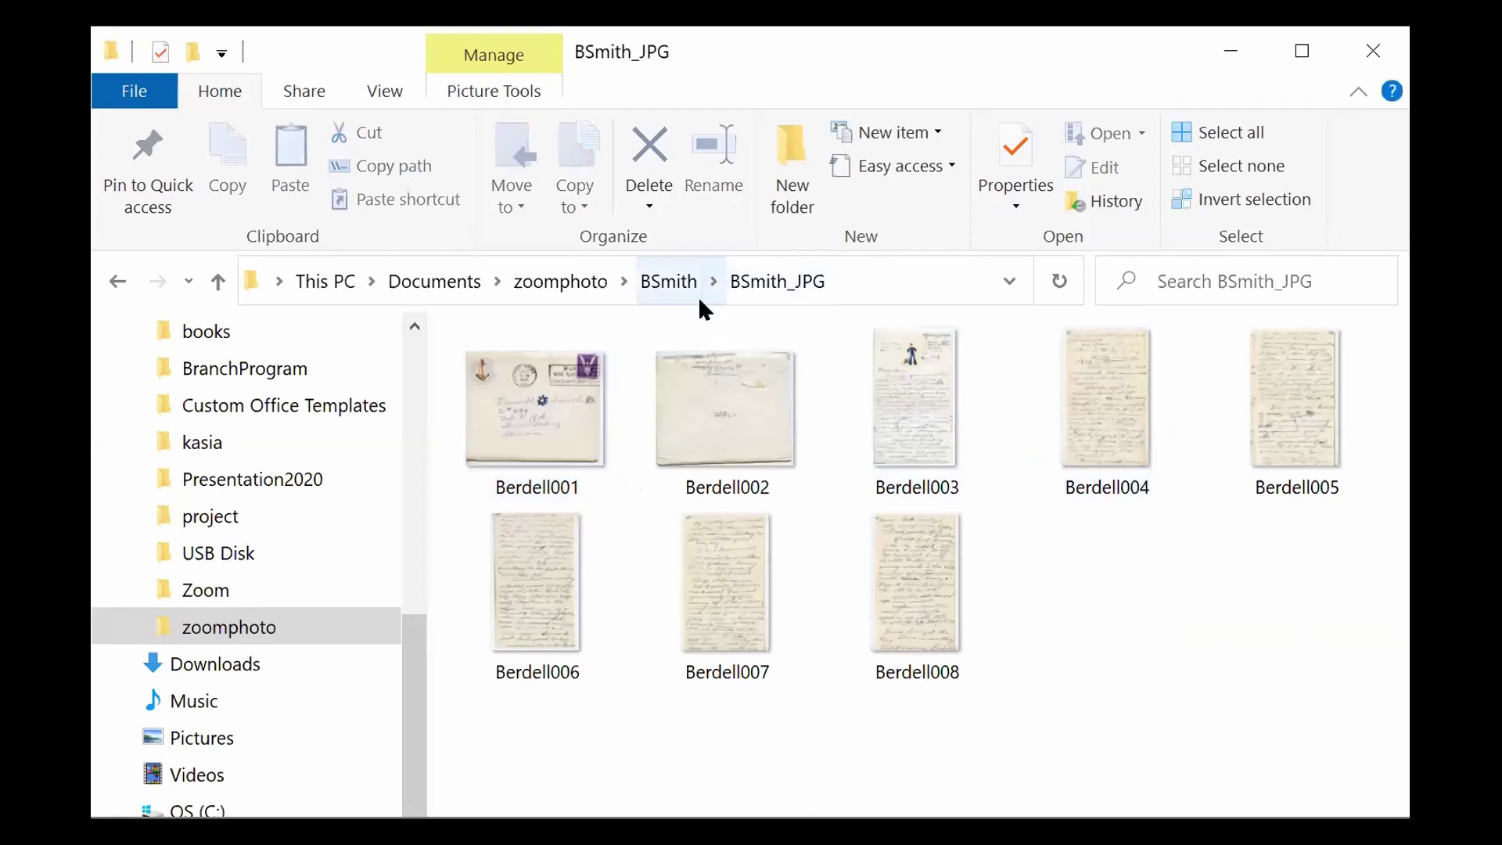
pyautogui.click(678, 283)
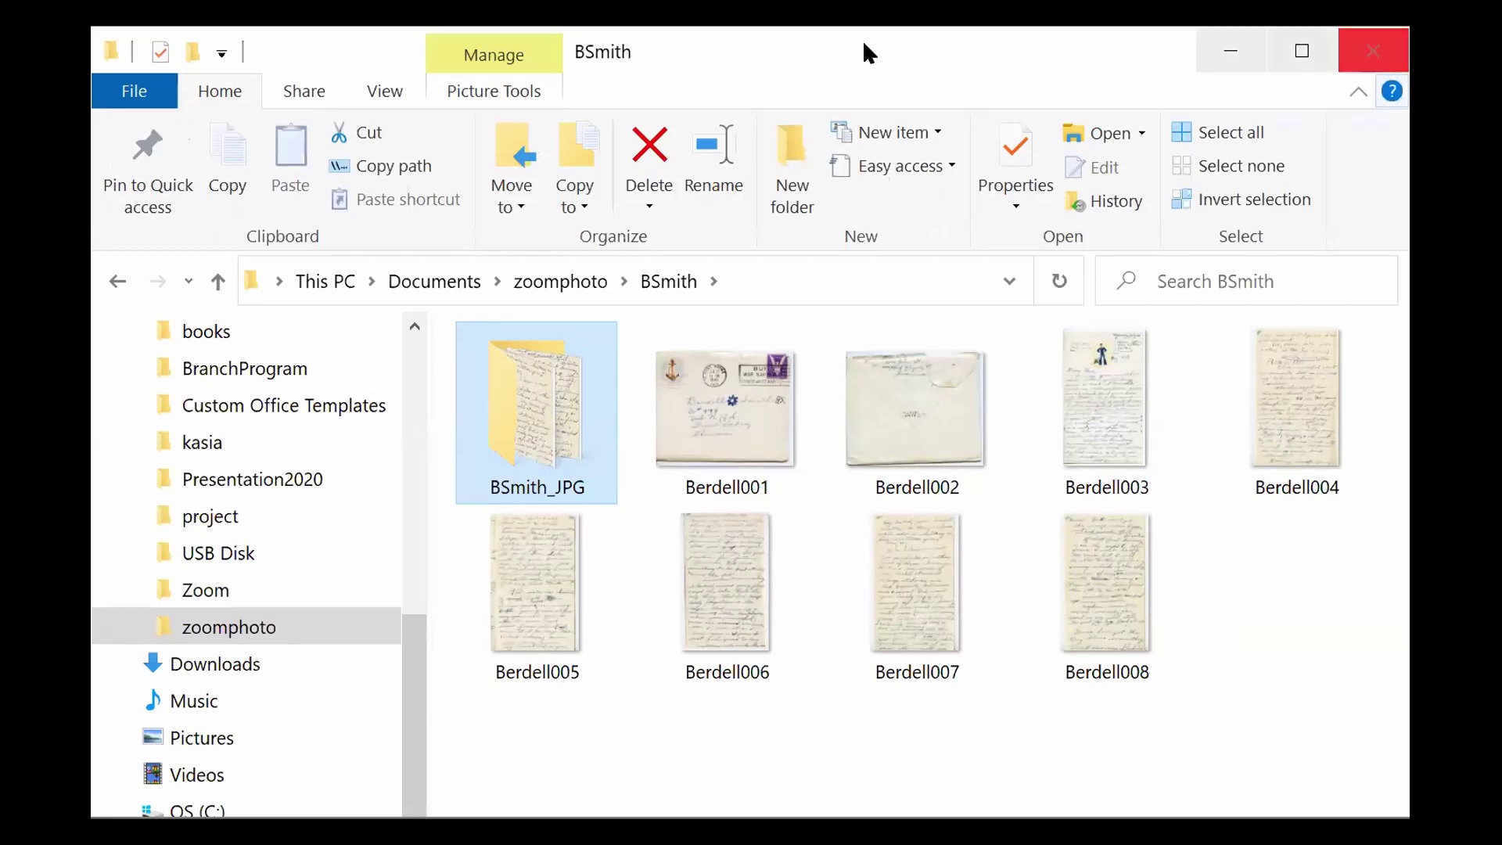
pyautogui.click(1370, 53)
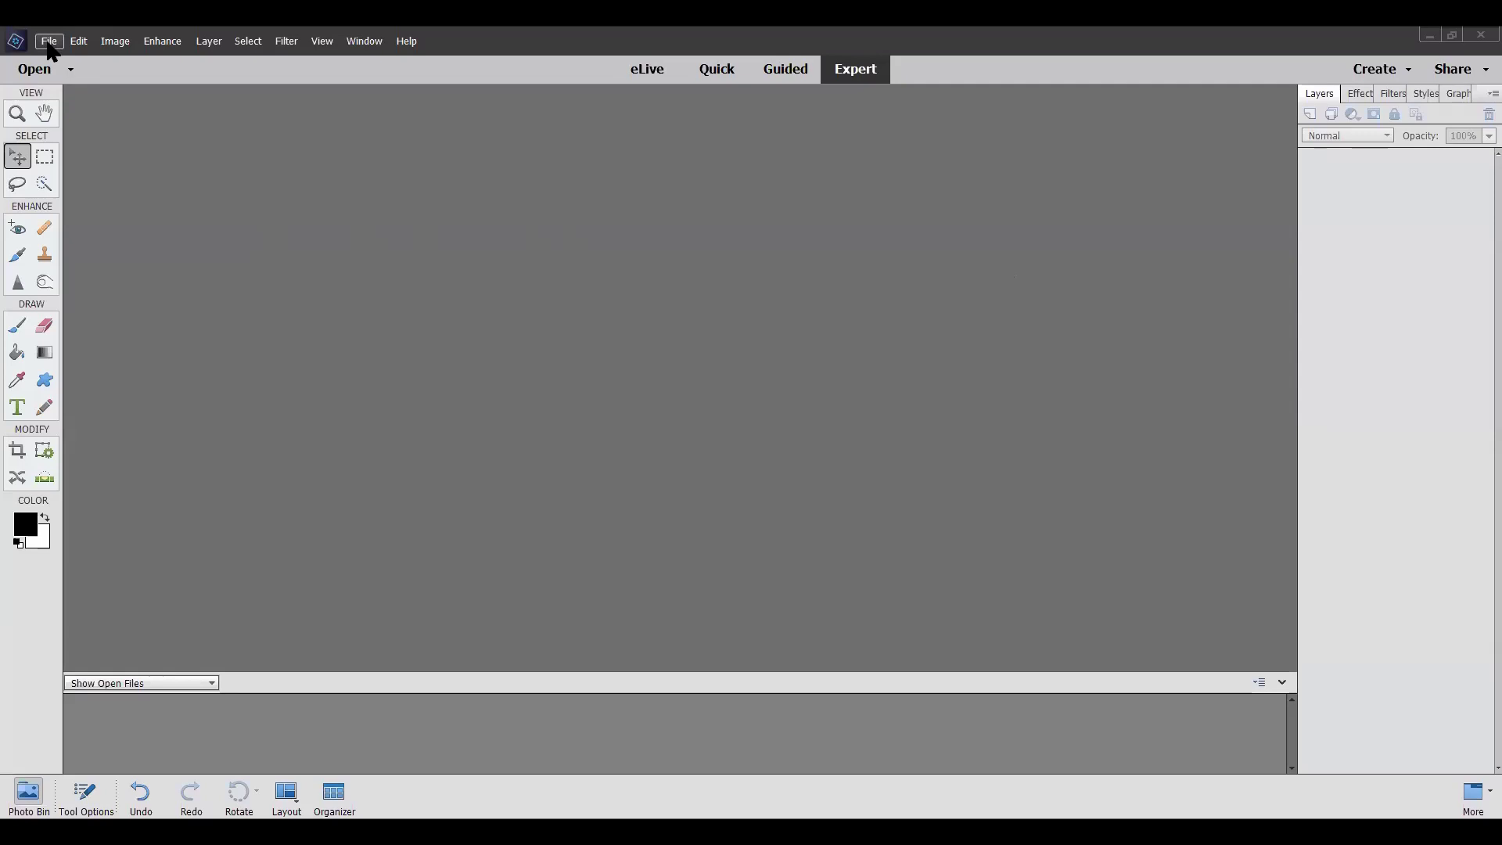
# Show the File menu's New submenu with the Blank File option
pyautogui.click(49, 43)
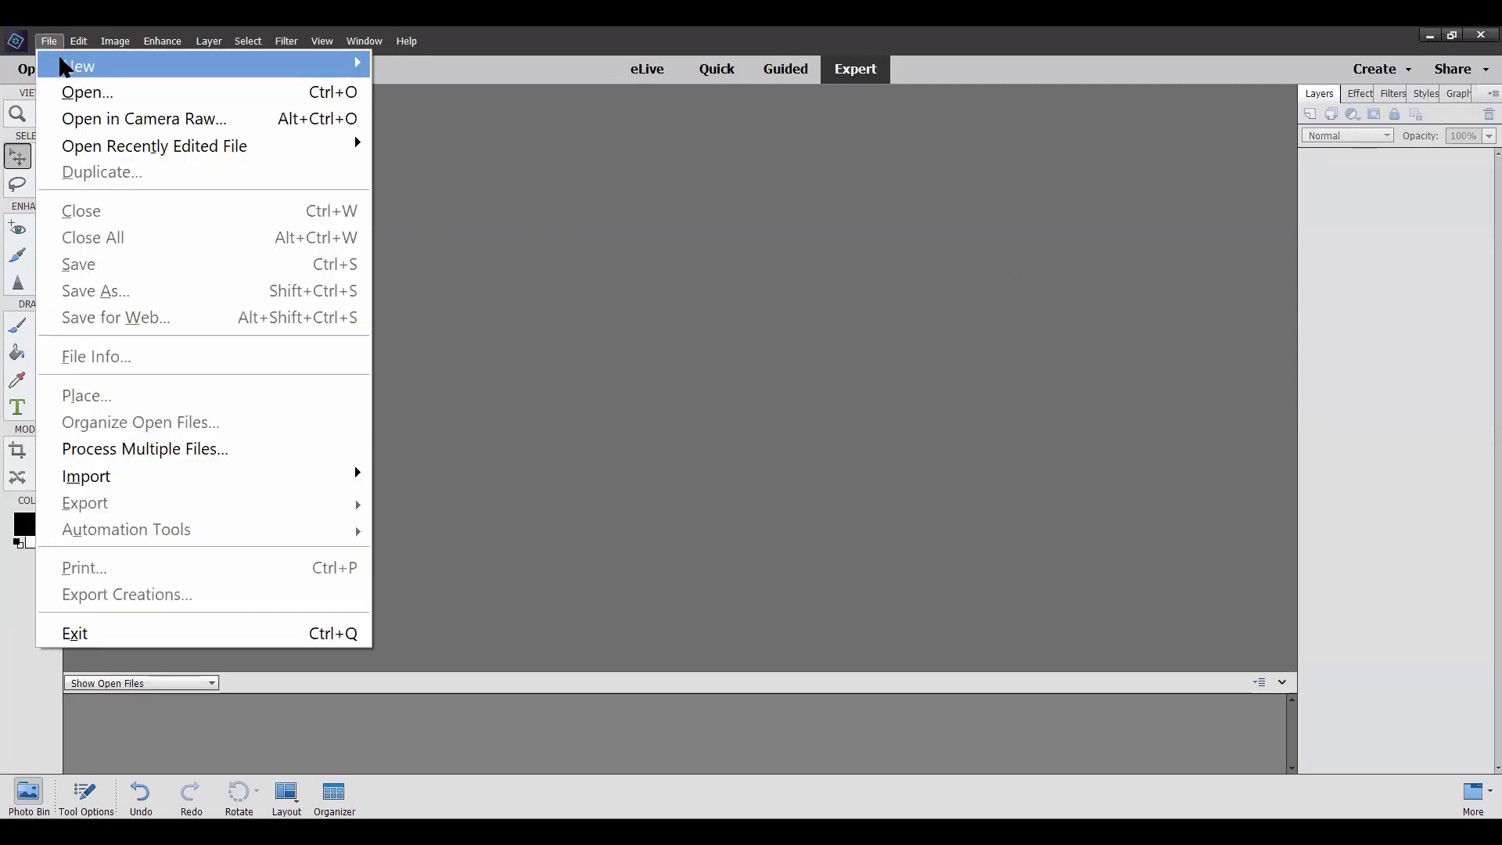
pyautogui.moveTo(63, 61)
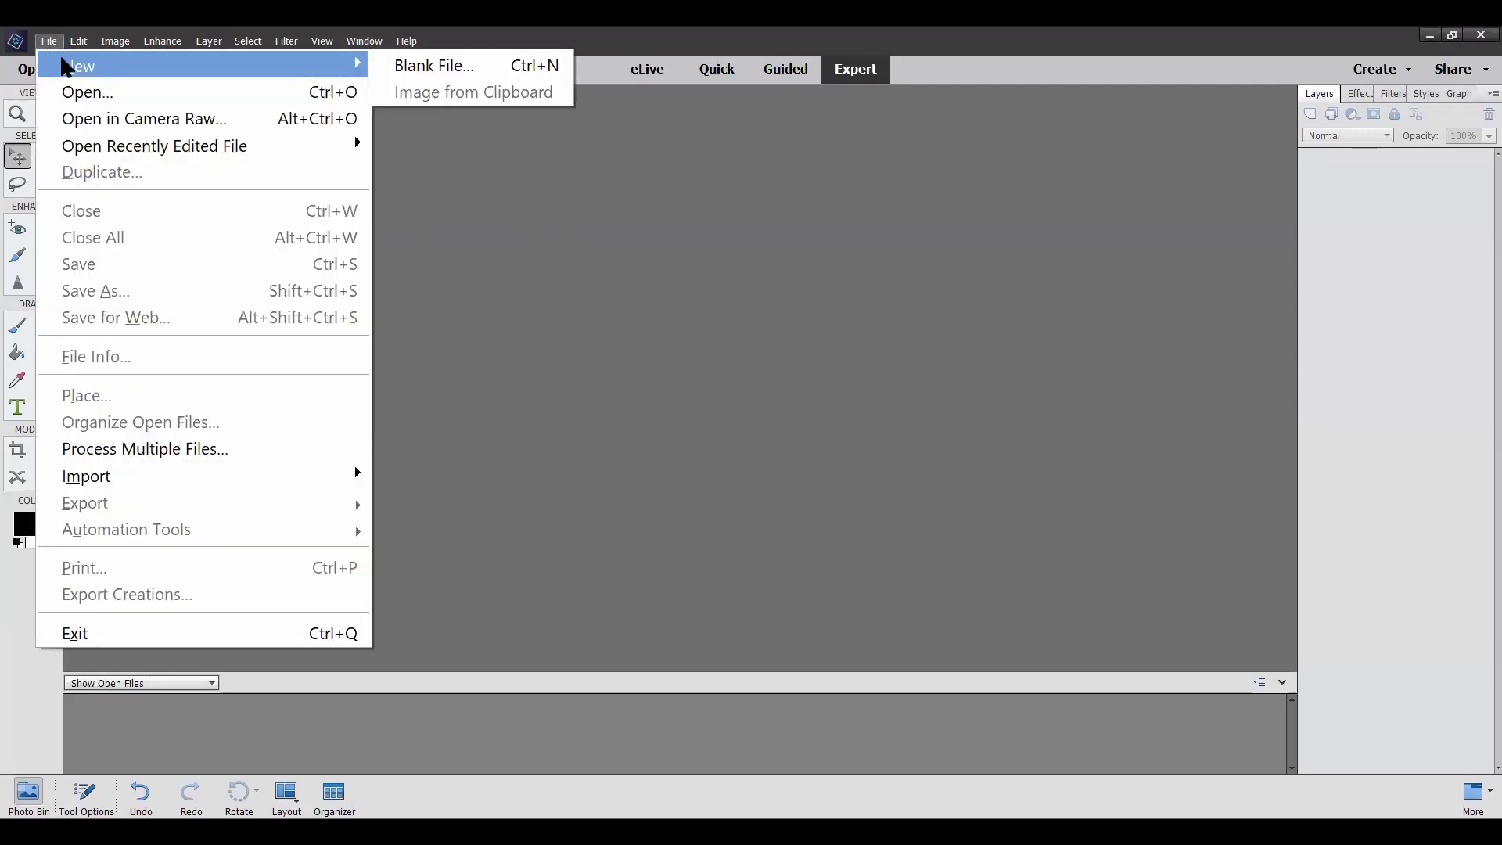
# Create a blank 1800 × 1200 pixel, 300 ppi transparent document and centre its window
pyautogui.click(452, 72)
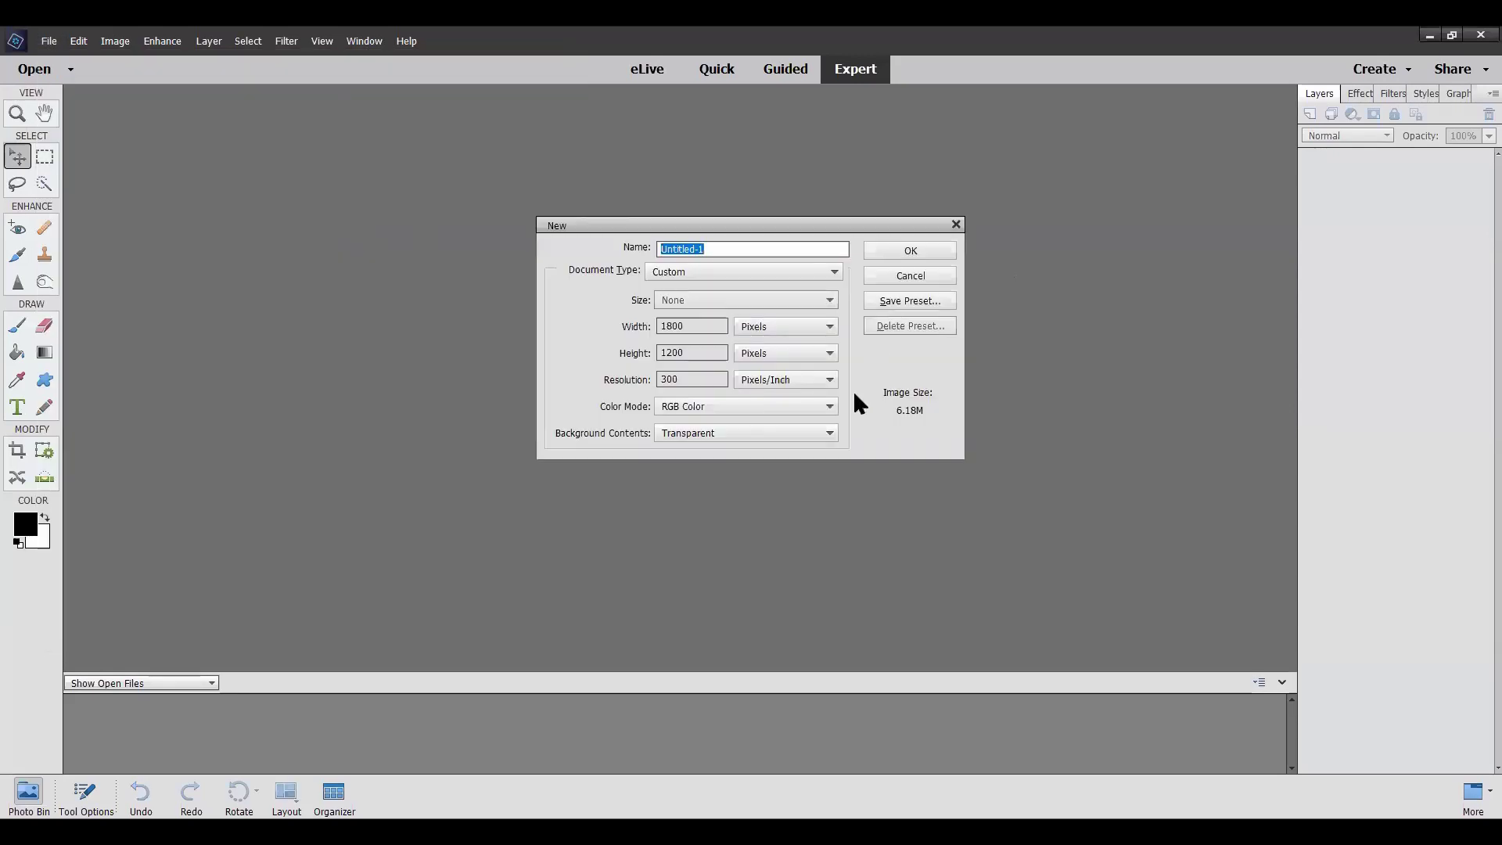
pyautogui.click(827, 325)
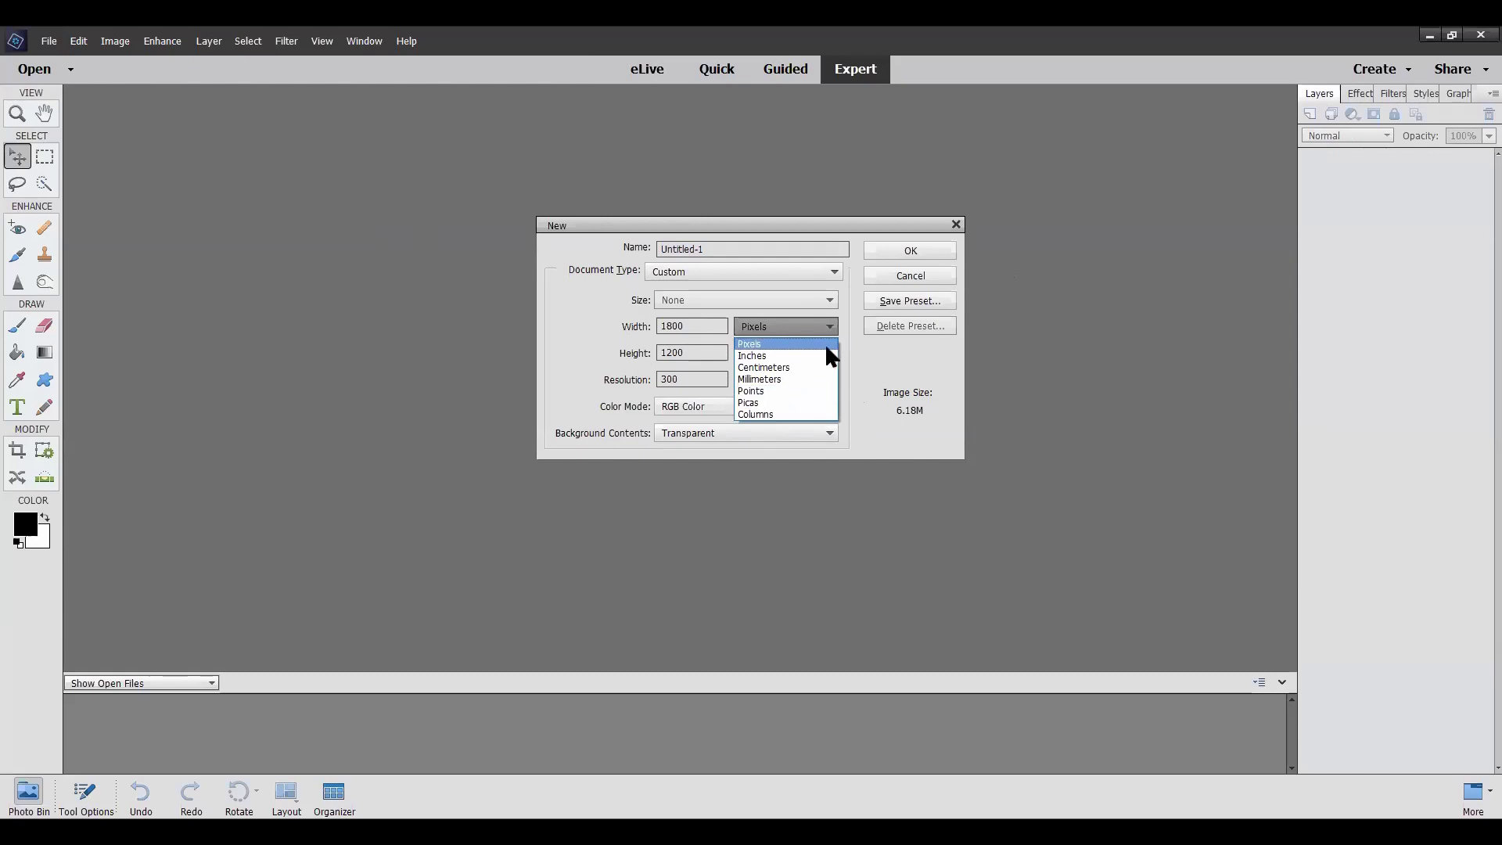
pyautogui.click(784, 346)
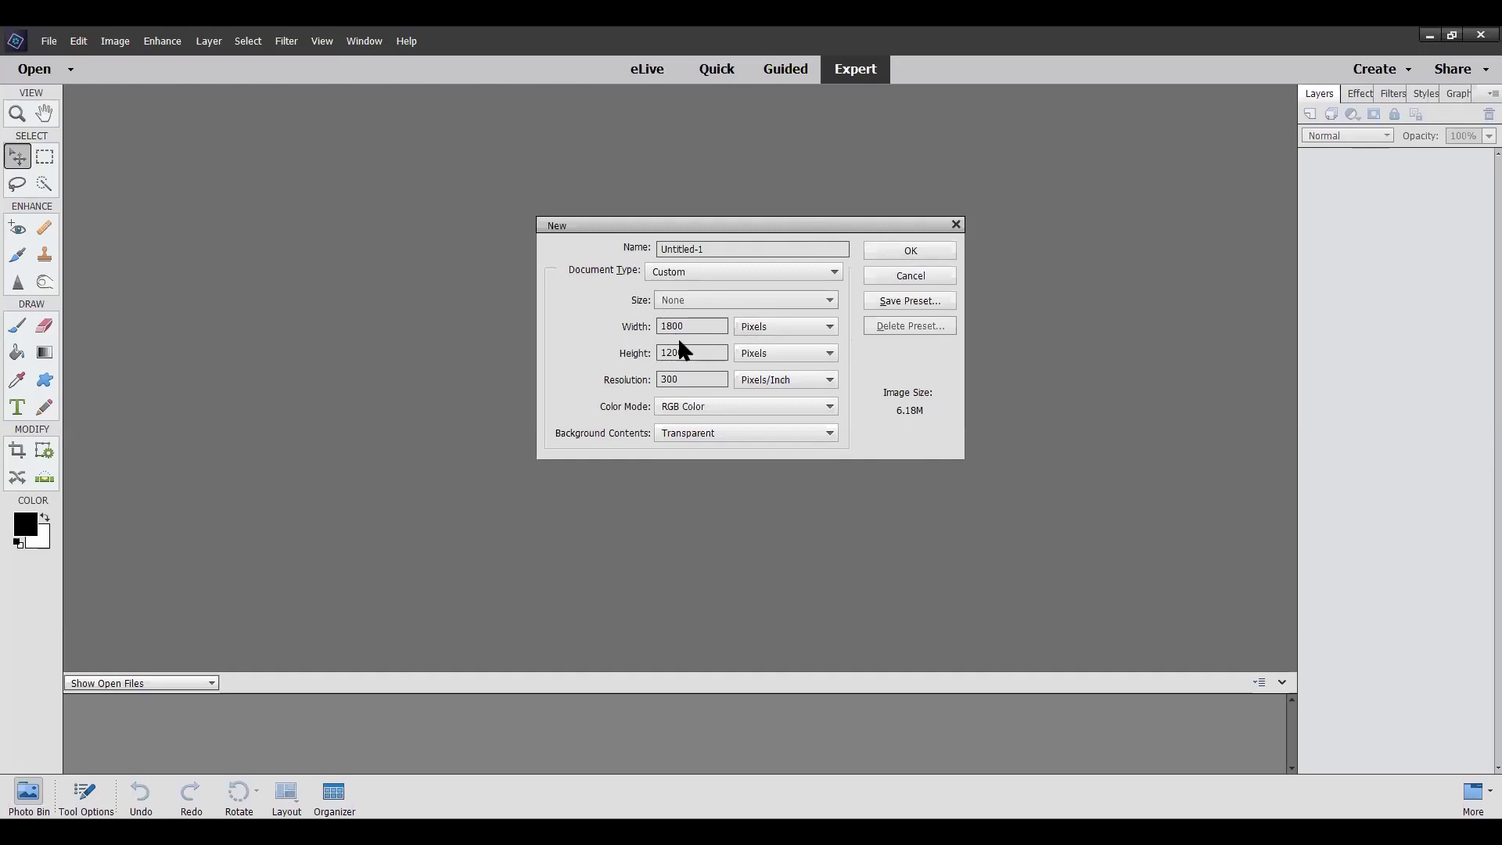
pyautogui.click(900, 249)
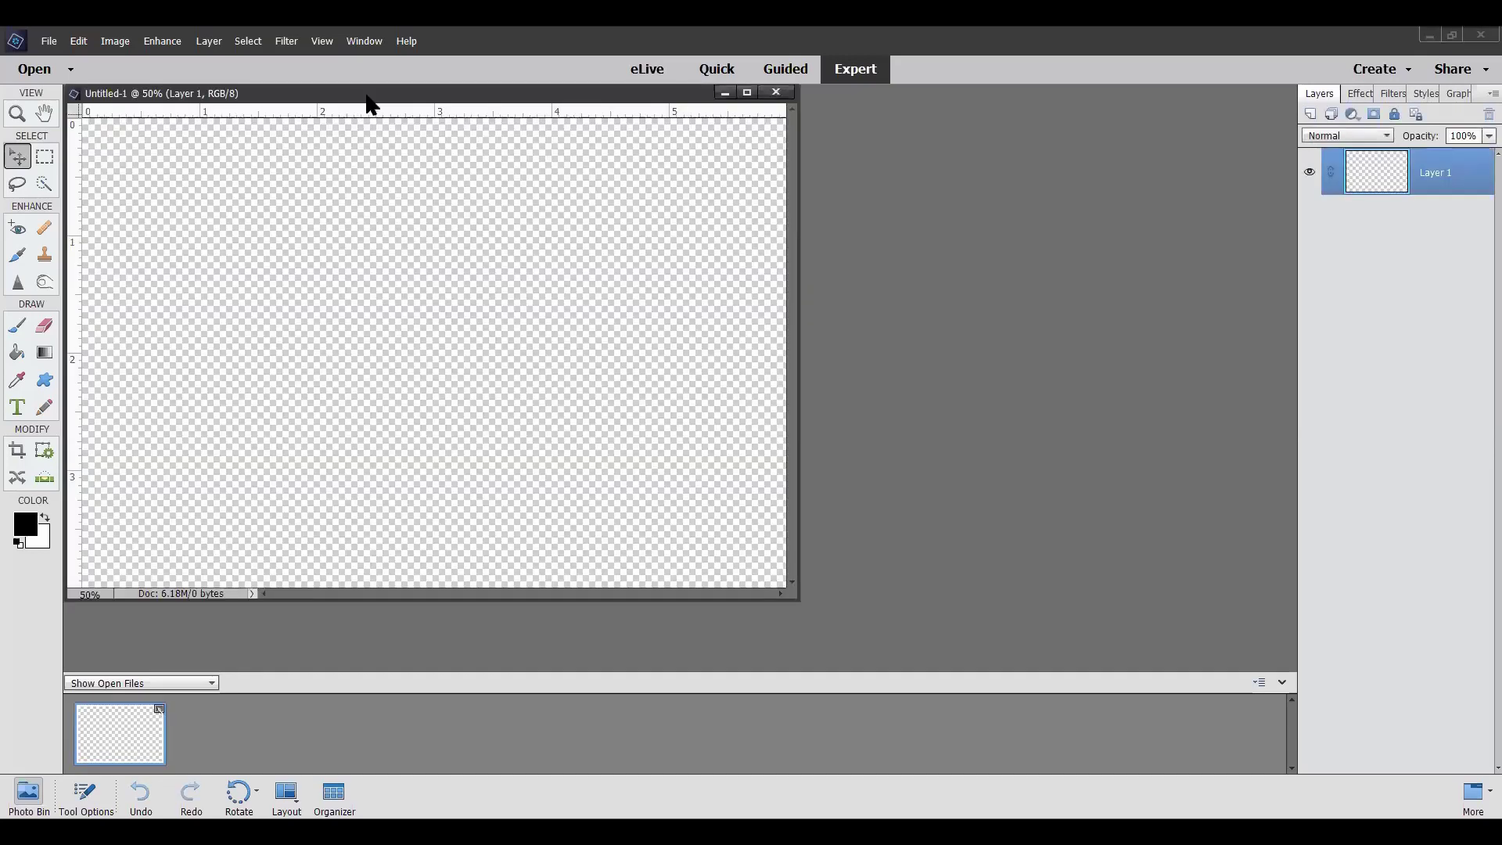
pyautogui.moveTo(380, 108); pyautogui.dragTo(627, 136)
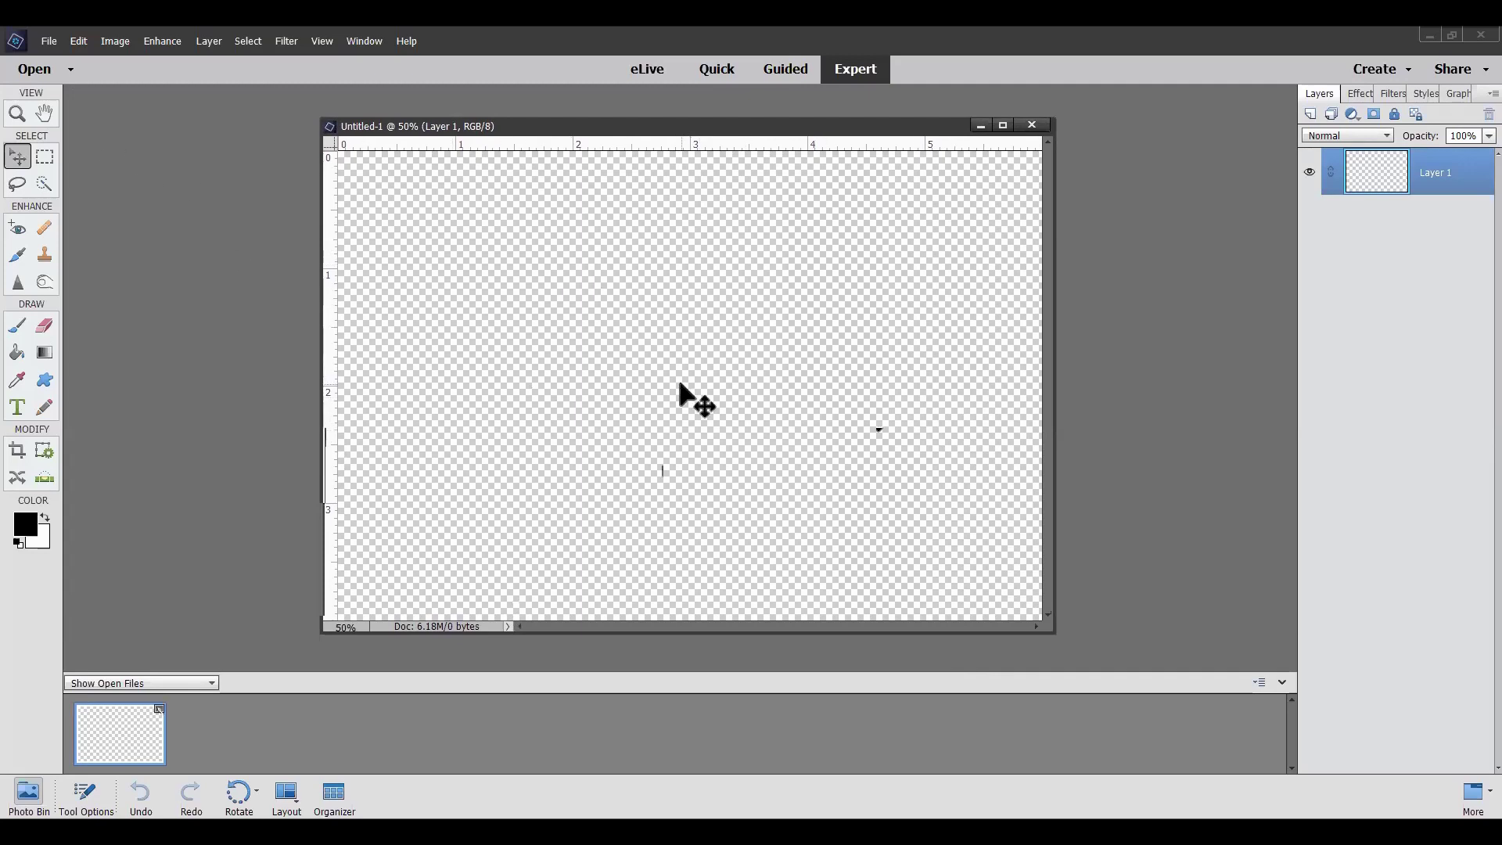
# Open CWBEST Letters_08DEC1861C, easter, motherOriginal, nell and NHFD00085 from zoomphoto together
pyautogui.click(43, 45)
pyautogui.click(97, 93)
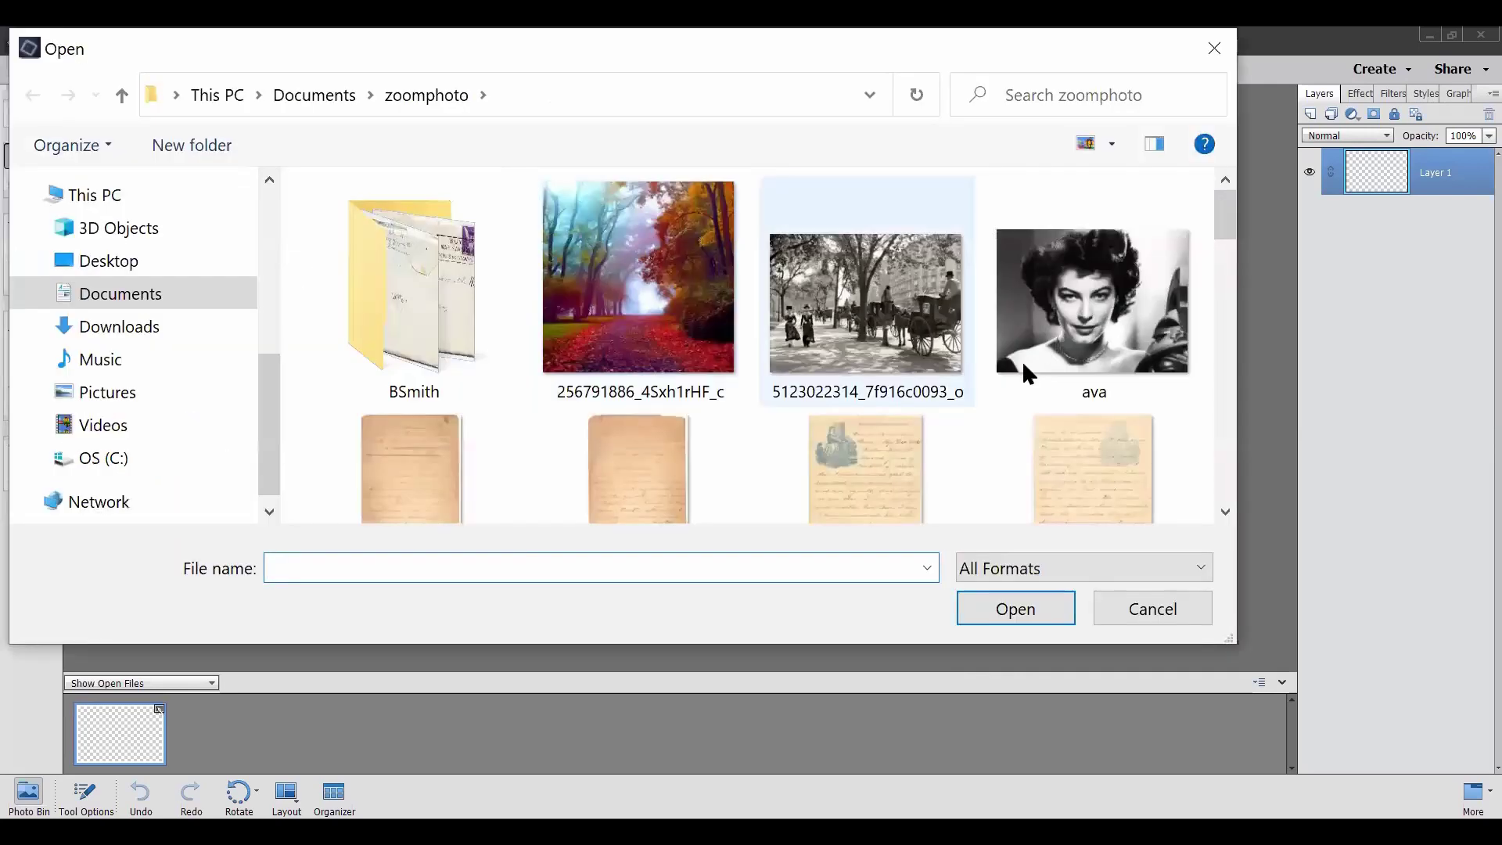
pyautogui.scroll(-2, 1025, 374)
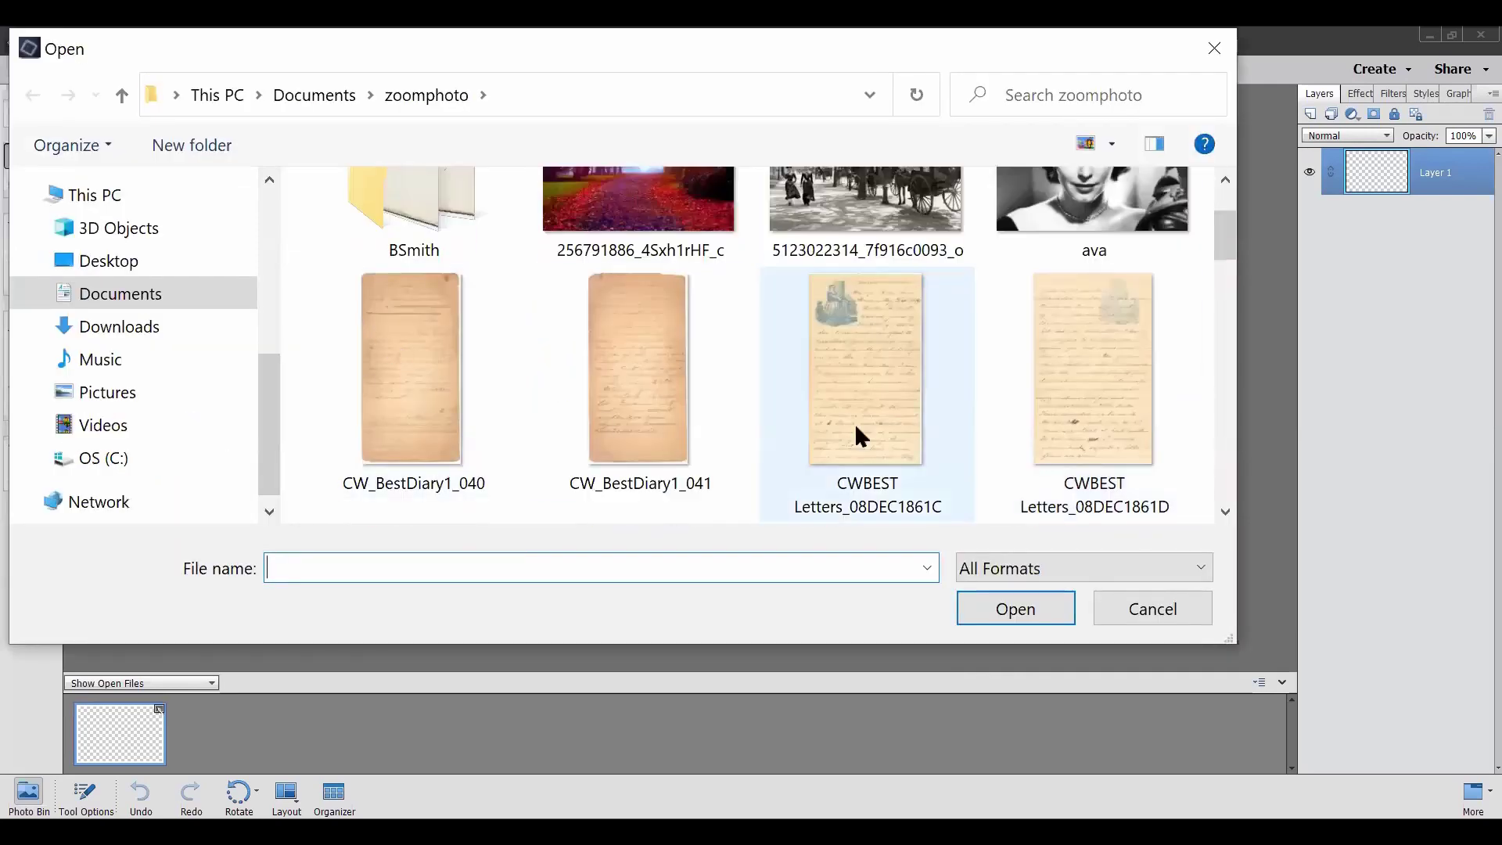
pyautogui.click(858, 374)
pyautogui.scroll(-2, 859, 367)
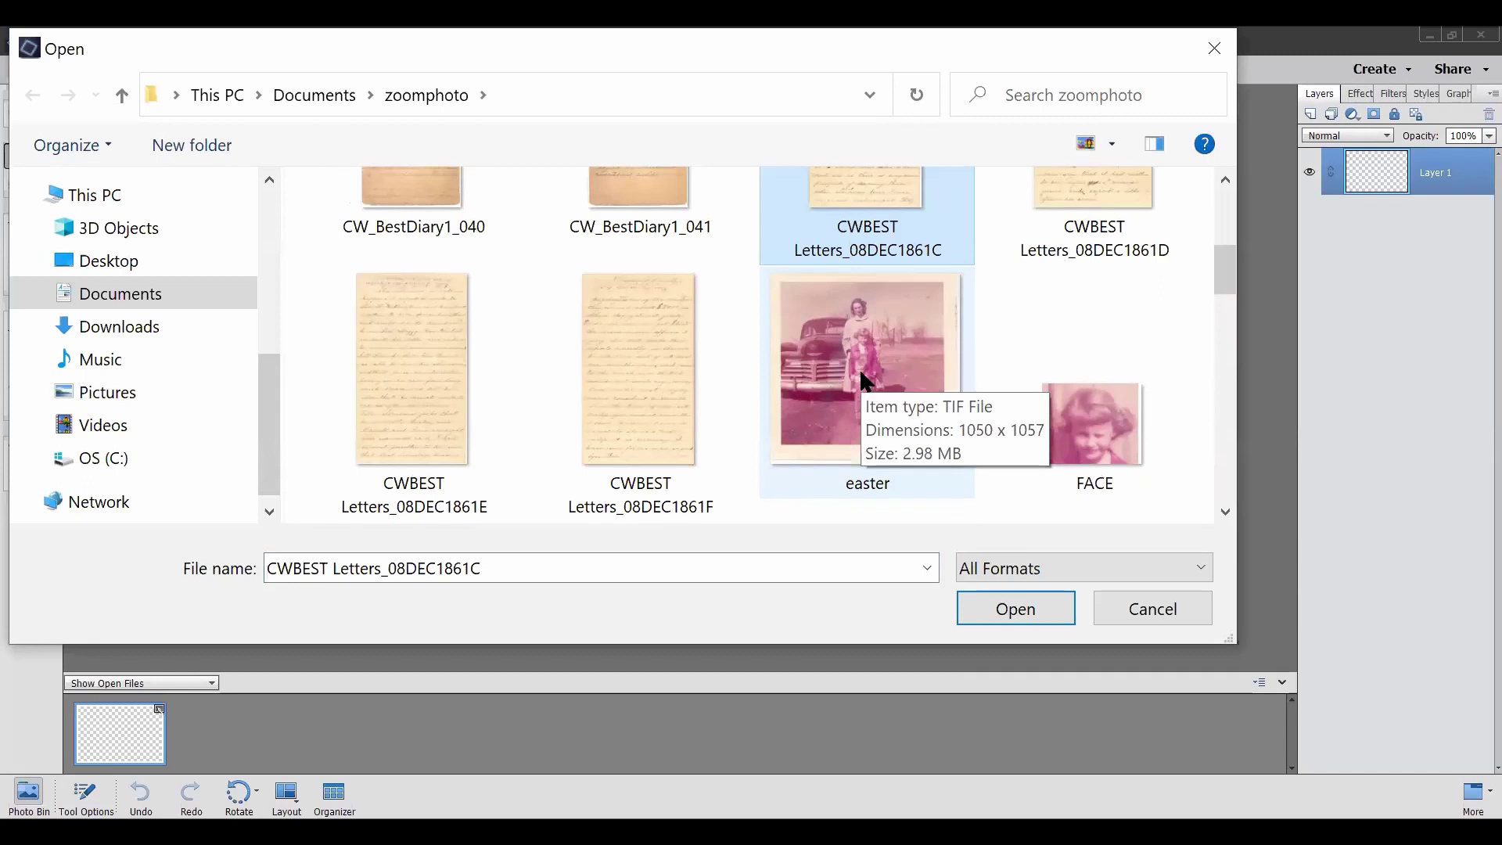
pyautogui.keyDown('ctrl'); pyautogui.click(864, 381); pyautogui.keyUp('ctrl')
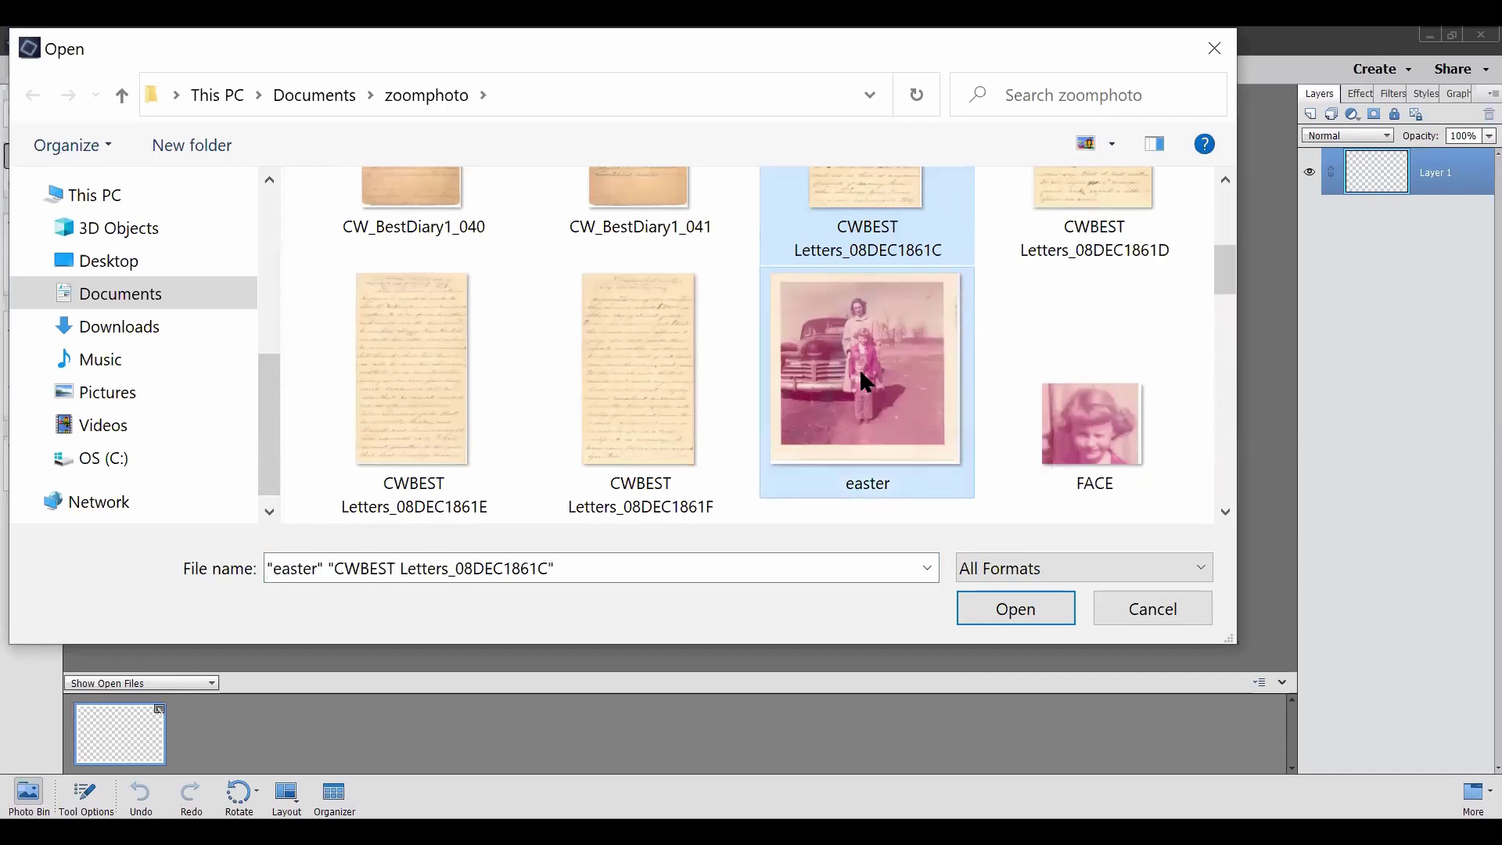
pyautogui.scroll(-3, 860, 374)
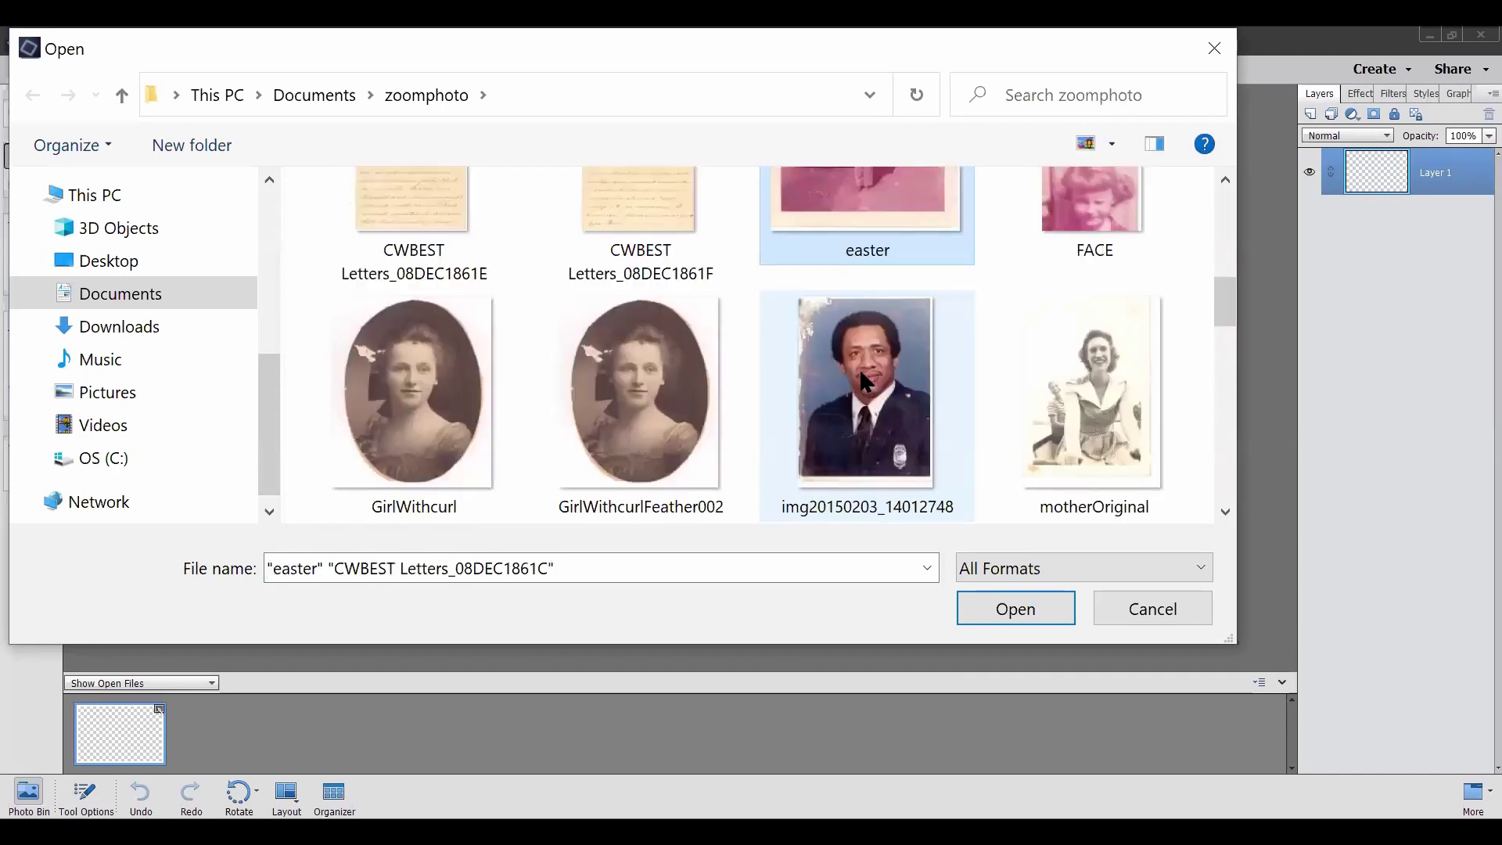
pyautogui.keyDown('ctrl'); pyautogui.click(1118, 418); pyautogui.keyUp('ctrl')
pyautogui.scroll(-3, 1114, 405)
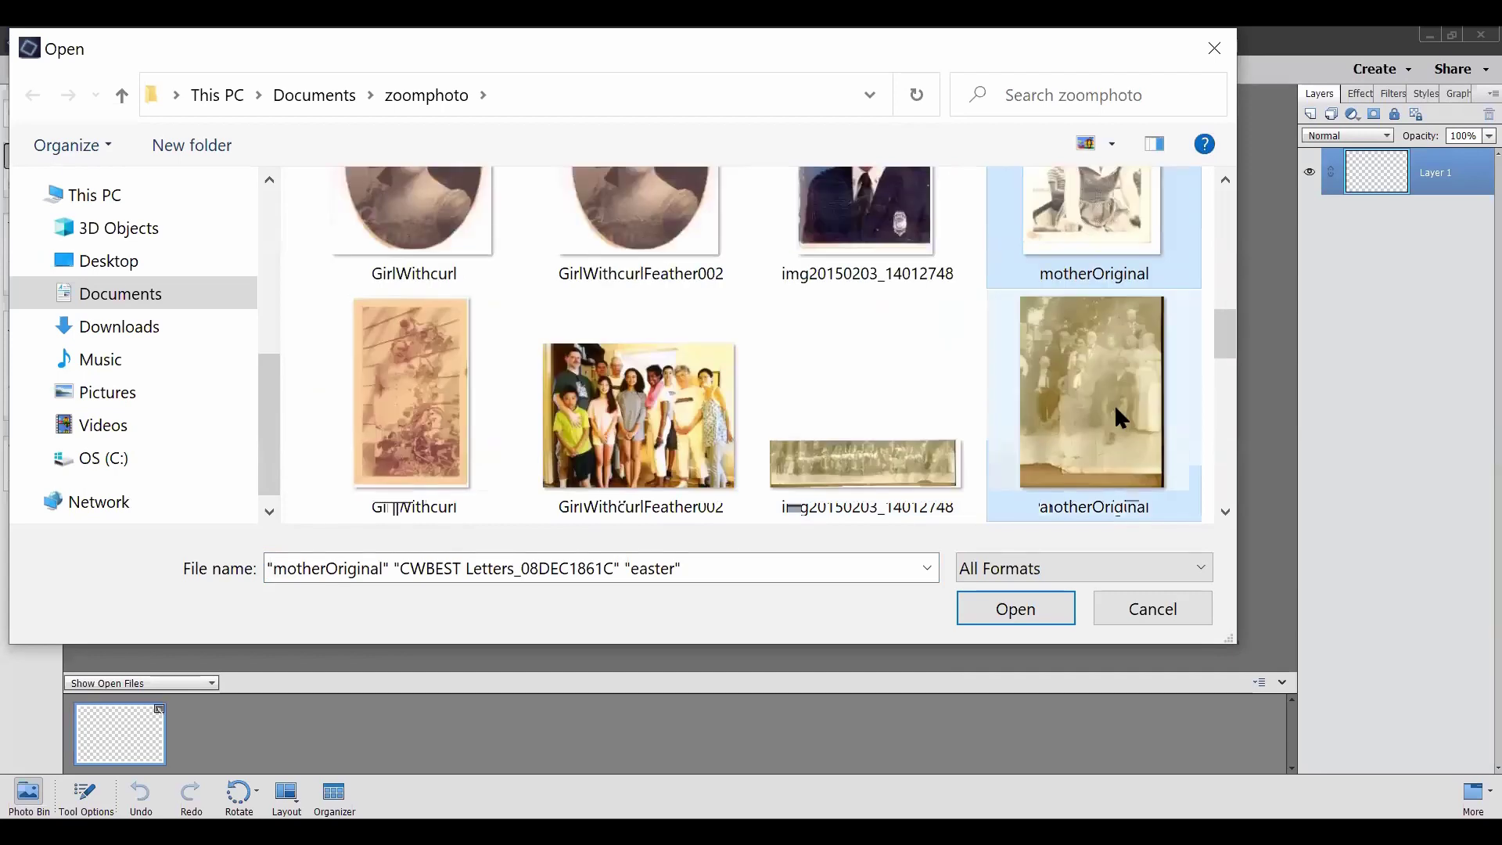
pyautogui.keyDown('ctrl'); pyautogui.click(392, 383); pyautogui.keyUp('ctrl')
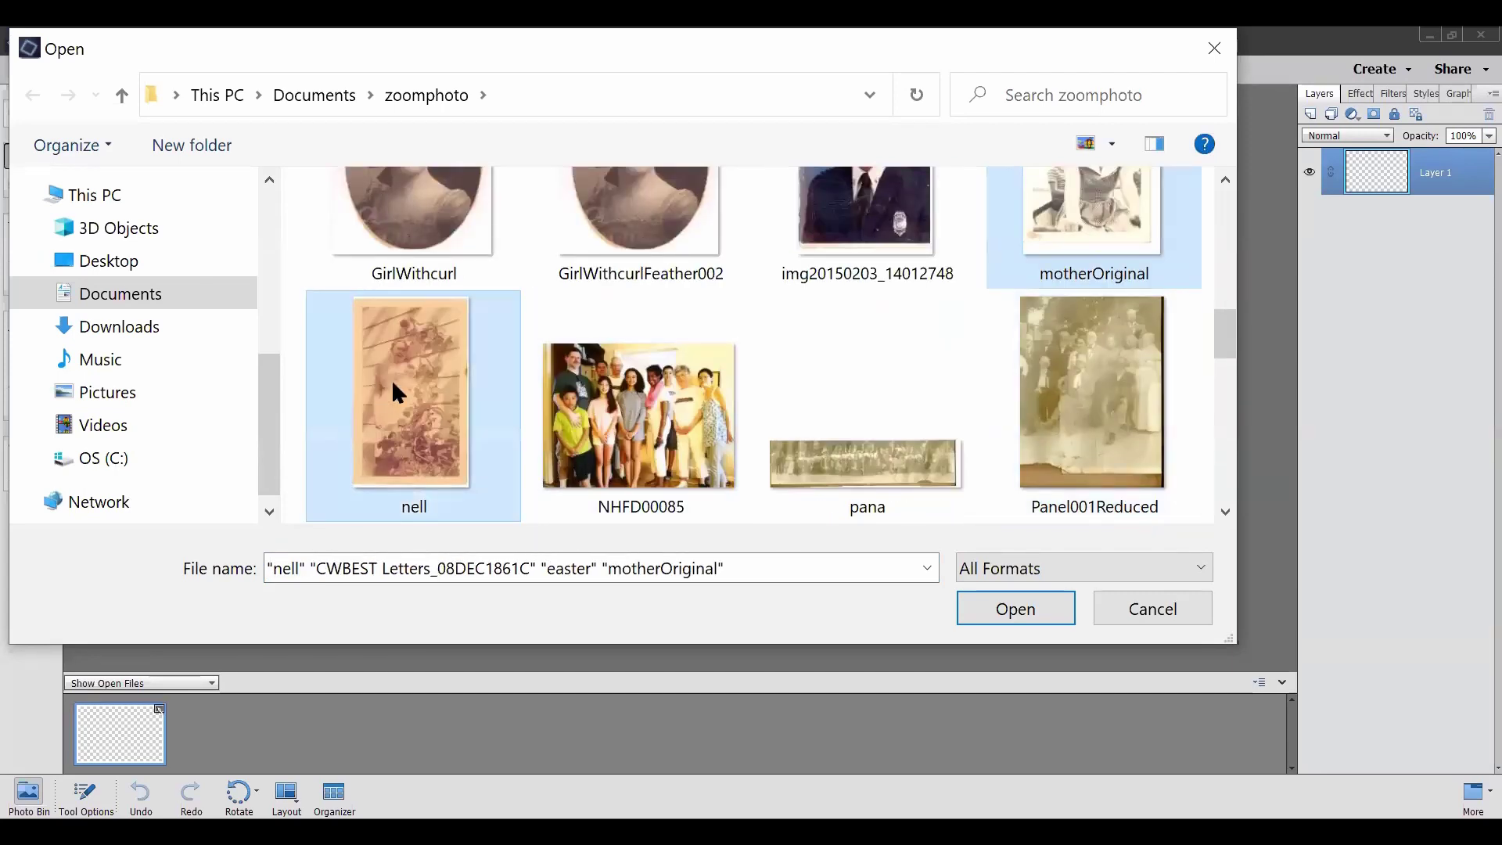
pyautogui.keyDown('ctrl'); pyautogui.click(640, 423); pyautogui.keyUp('ctrl')
pyautogui.press('Return')
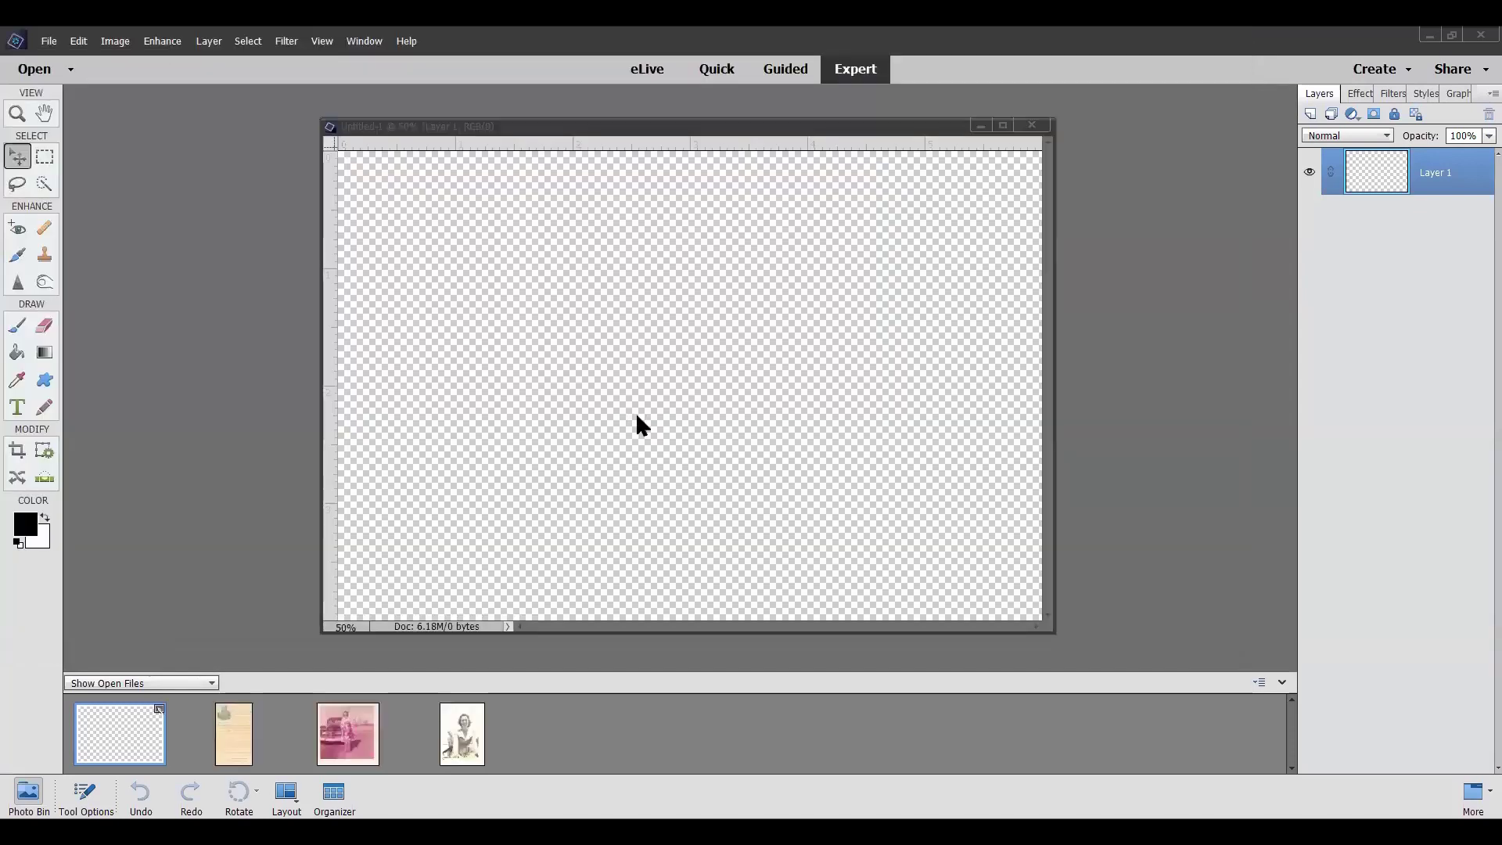
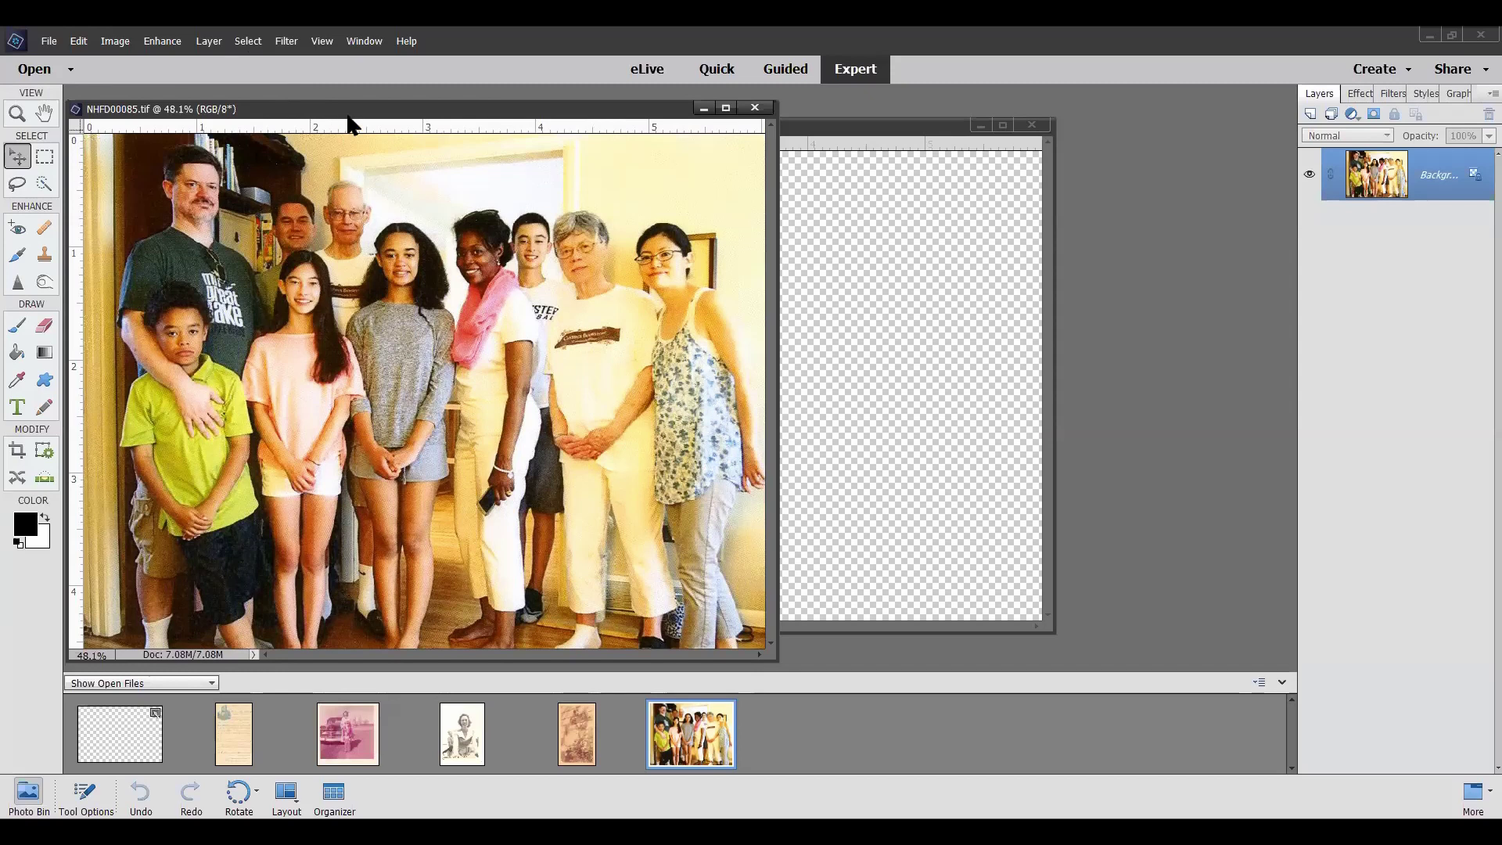
# Move the family photo window aside and bring the blank Untitled-1 canvas forward
pyautogui.moveTo(363, 116); pyautogui.dragTo(898, 262)
pyautogui.moveTo(336, 207); pyautogui.dragTo(437, 223)
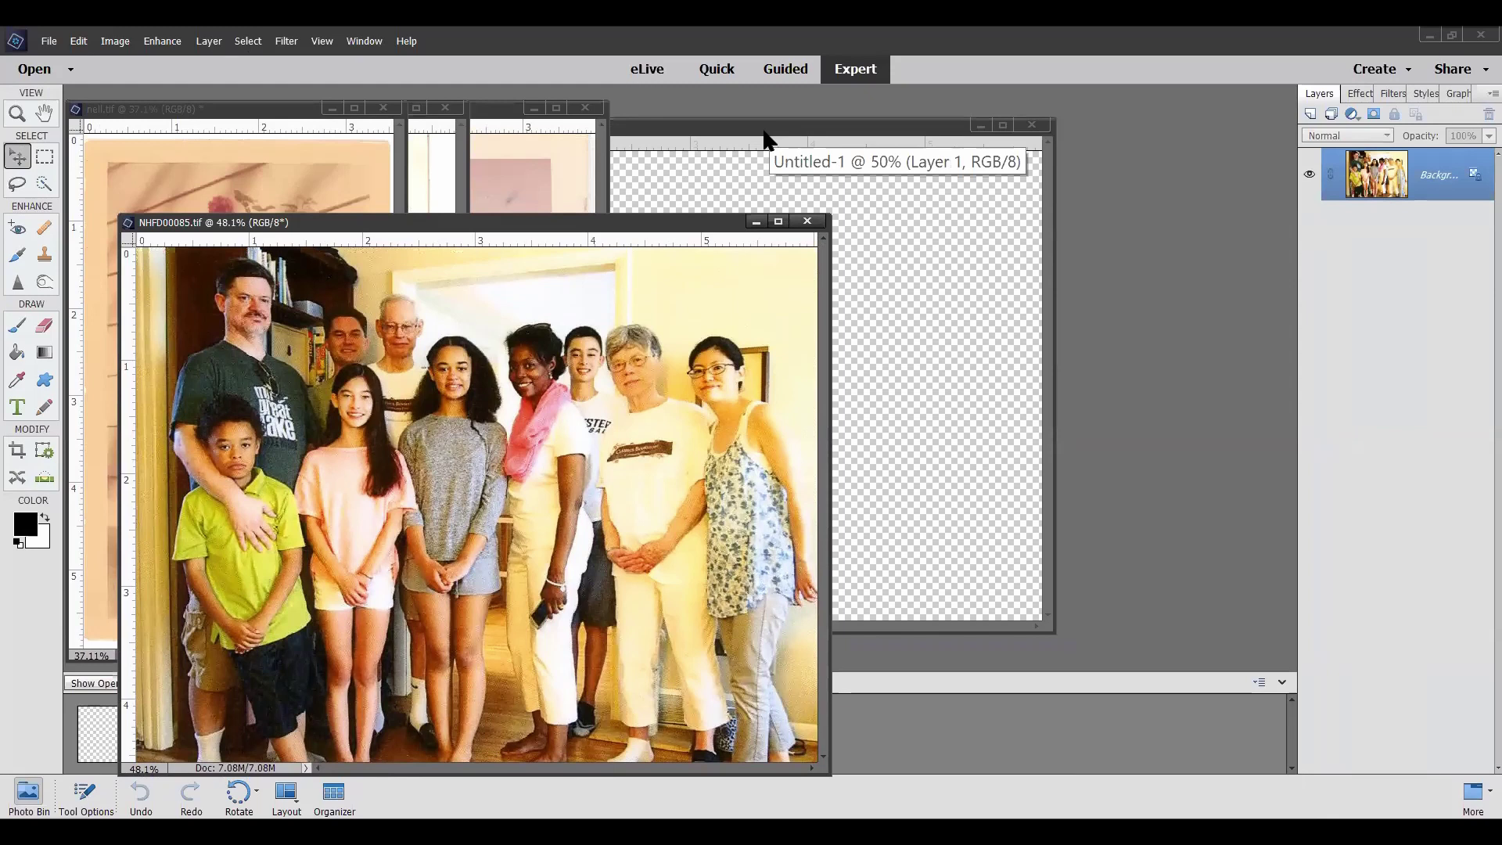
pyautogui.moveTo(764, 133); pyautogui.dragTo(942, 130)
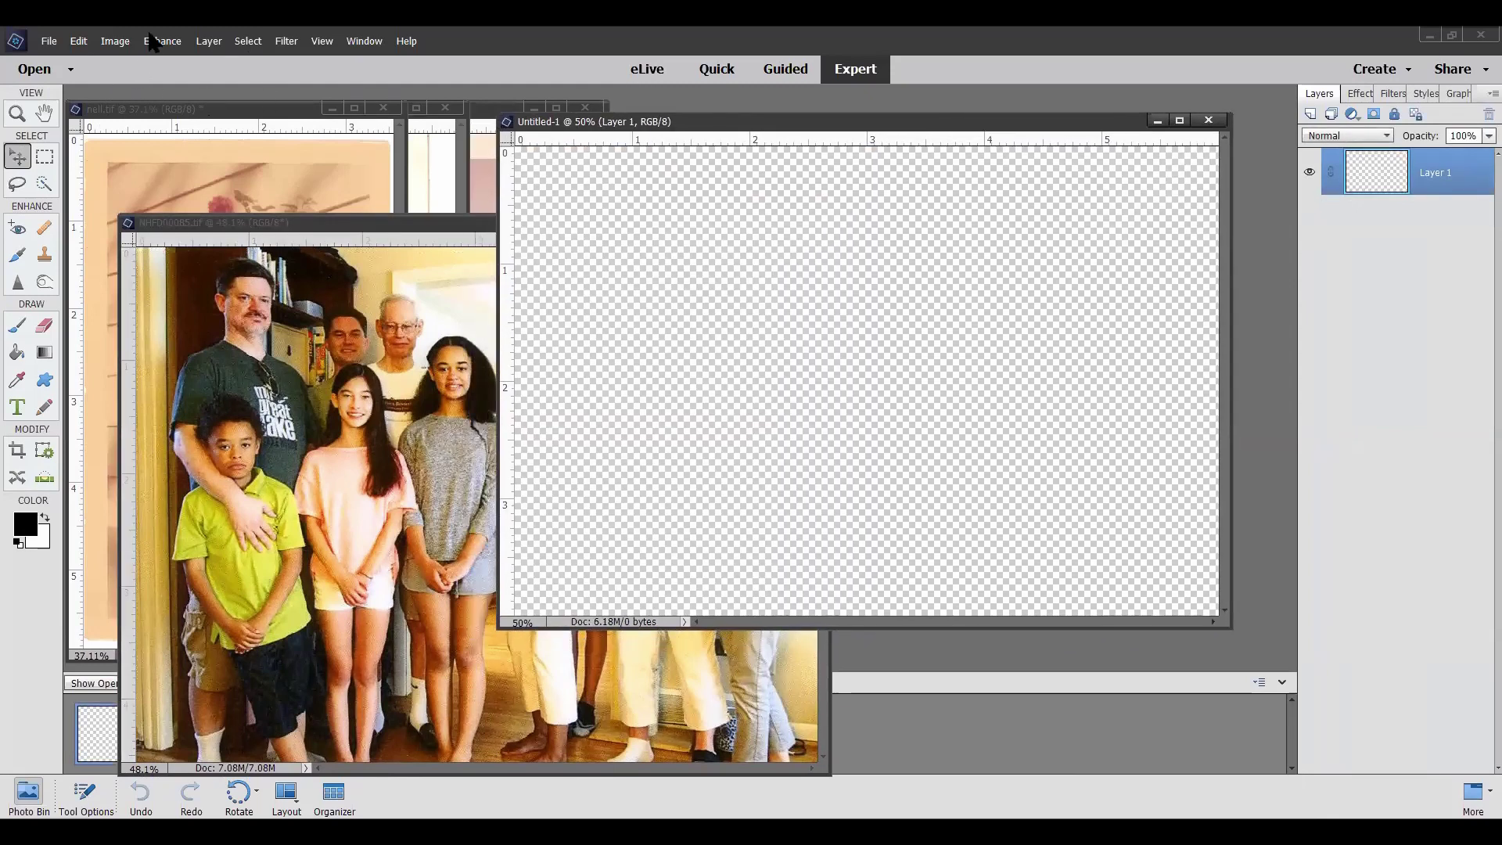
# Look through Edit > Preferences and close them without changing anything
pyautogui.click(83, 44)
pyautogui.moveTo(130, 551)
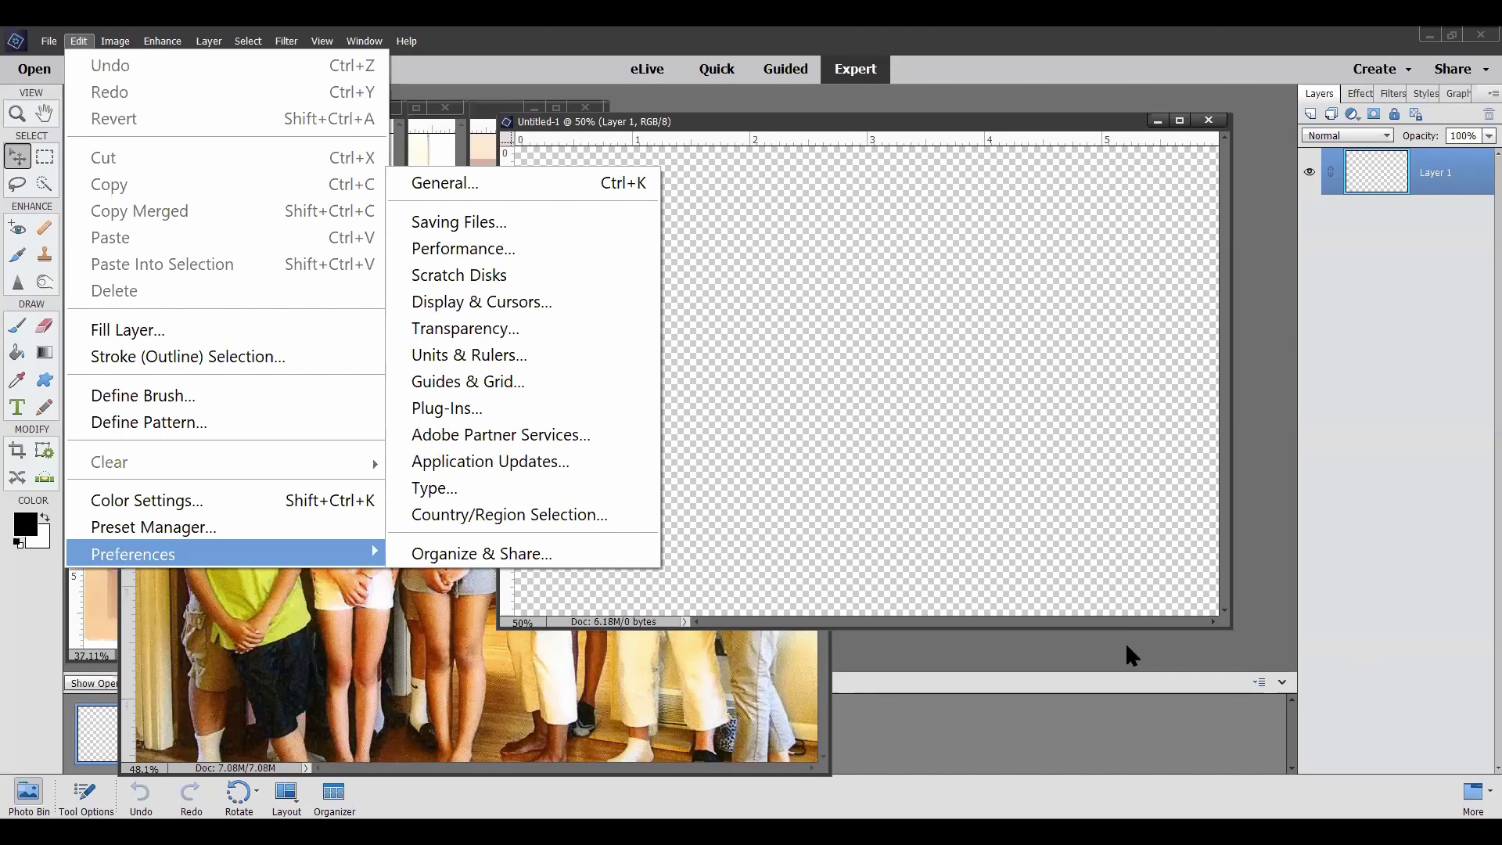
pyautogui.click(996, 96)
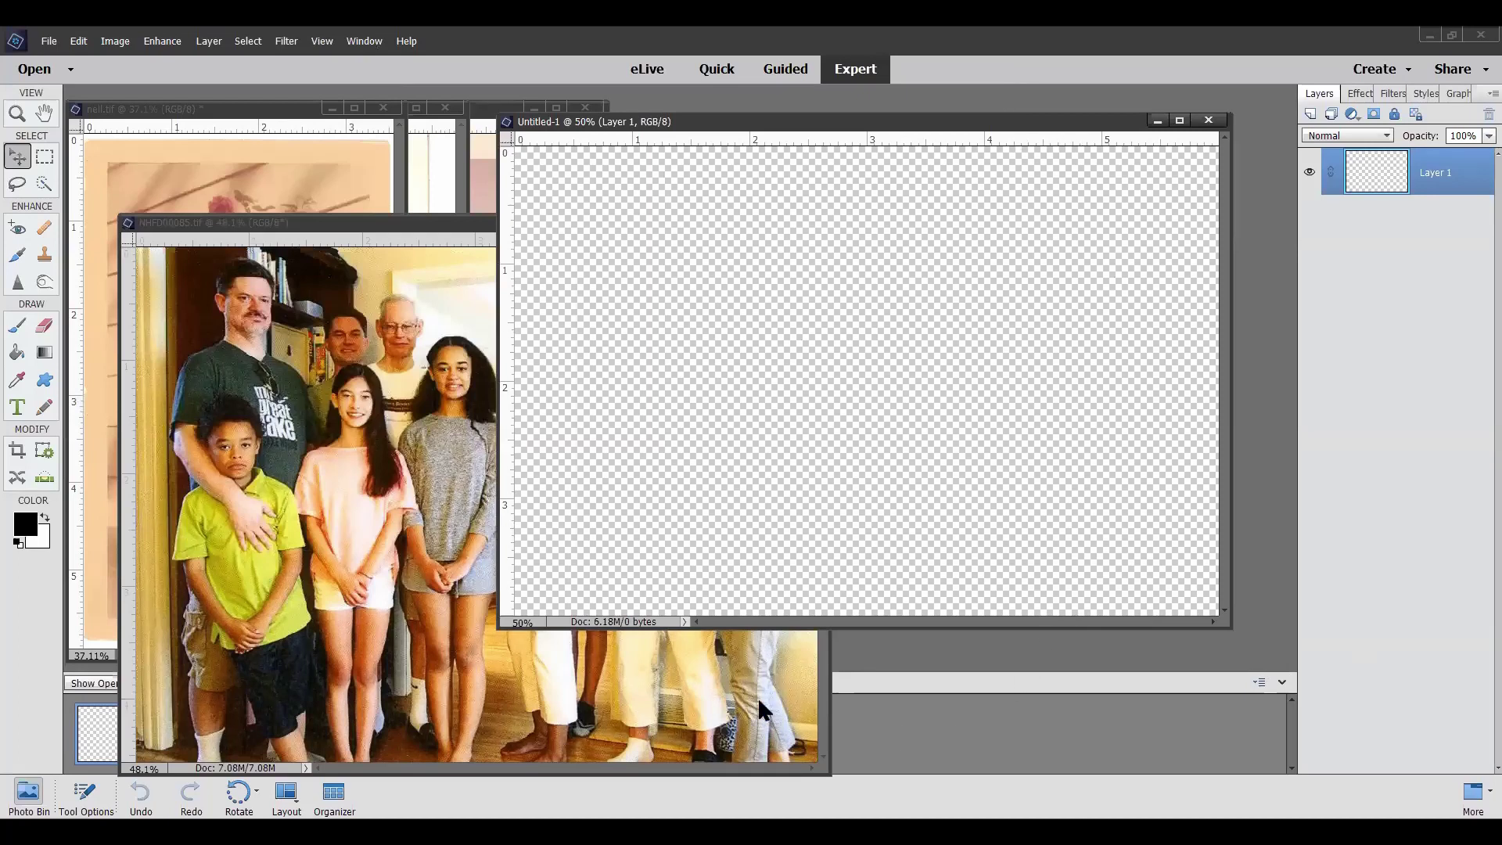
# Move the family photo window up-left, then put Untitled-1 in front, shifted slightly right
pyautogui.click(384, 227)
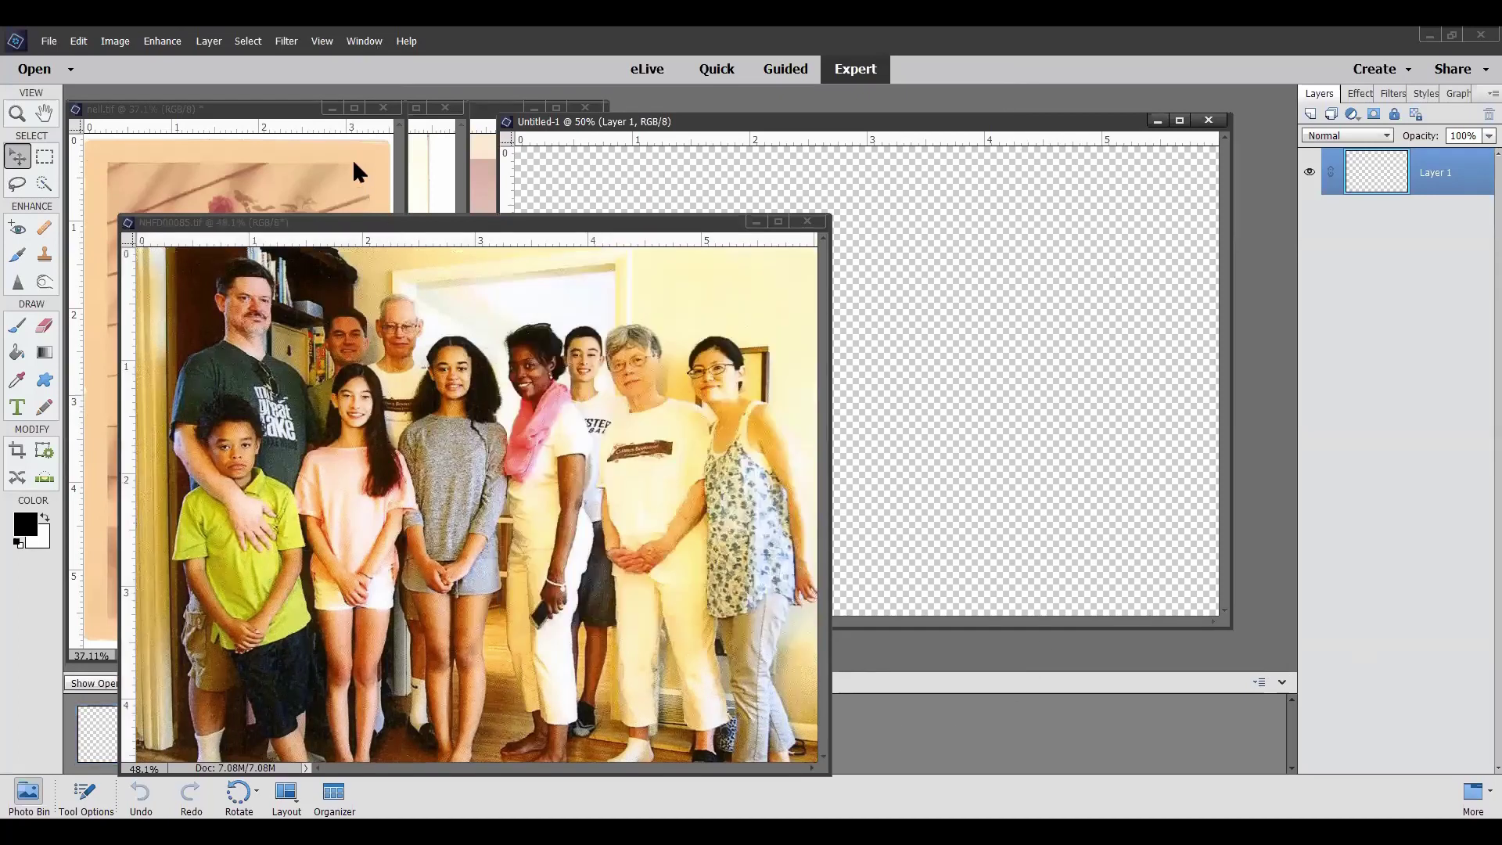
pyautogui.moveTo(353, 163); pyautogui.dragTo(350, 138)
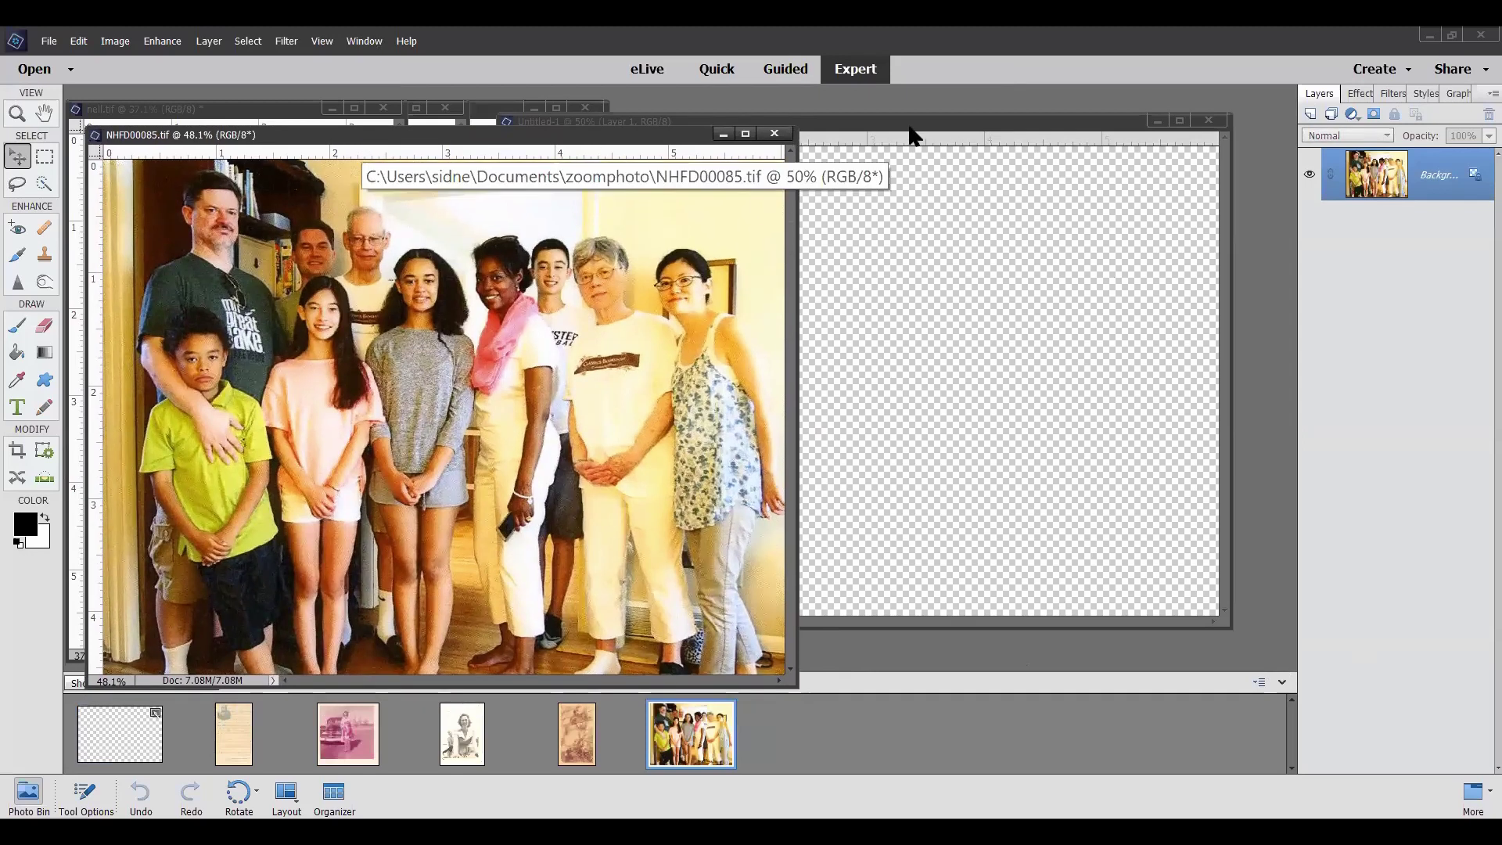
pyautogui.click(912, 127)
pyautogui.moveTo(914, 126); pyautogui.dragTo(960, 133)
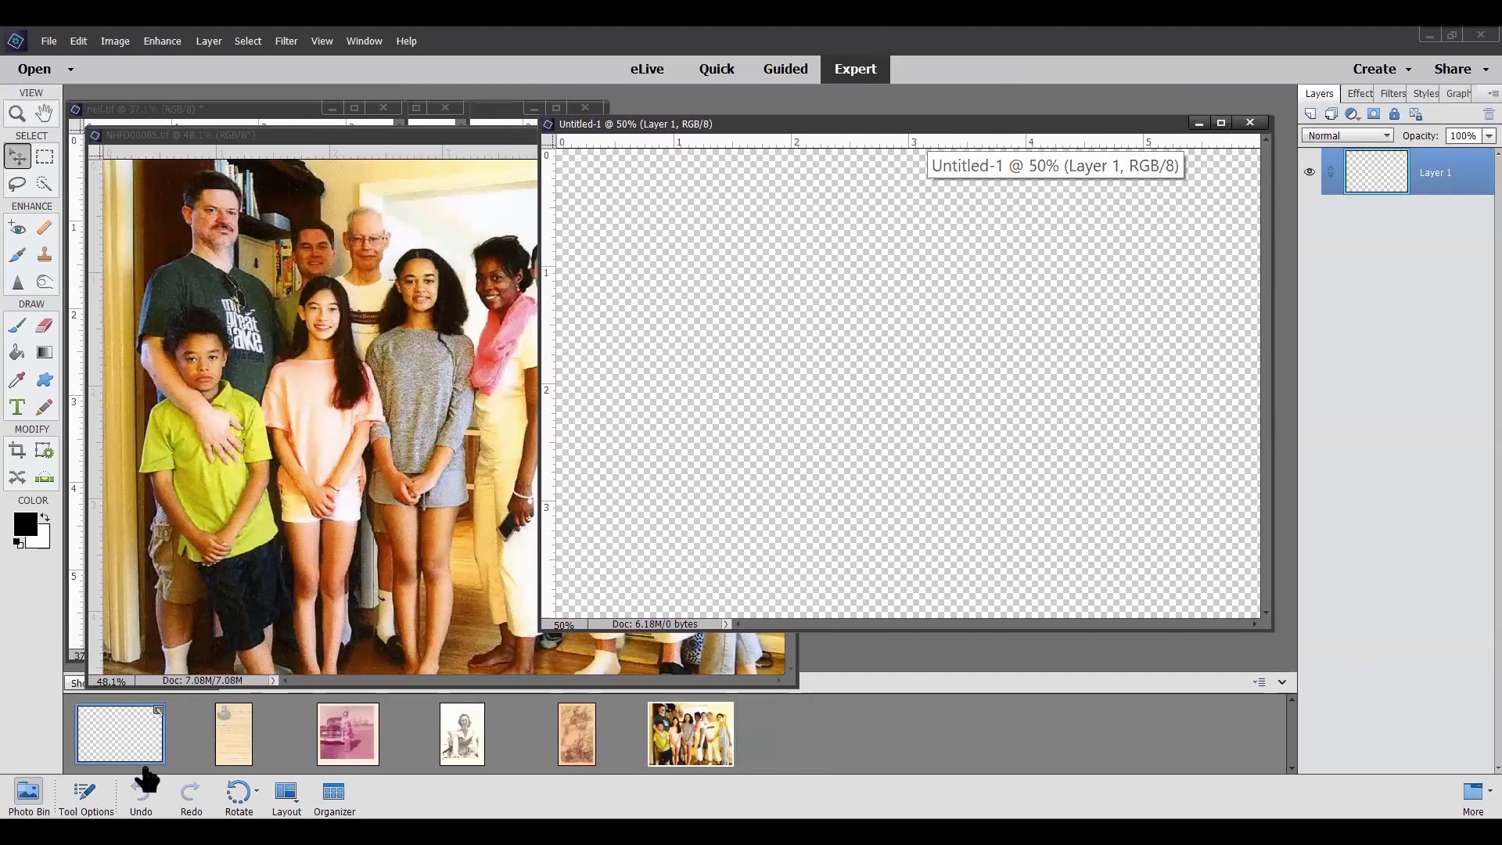
# Copy the handwritten letter onto Untitled-1 as a layer, shift it right, and close the letter file
pyautogui.click(233, 743)
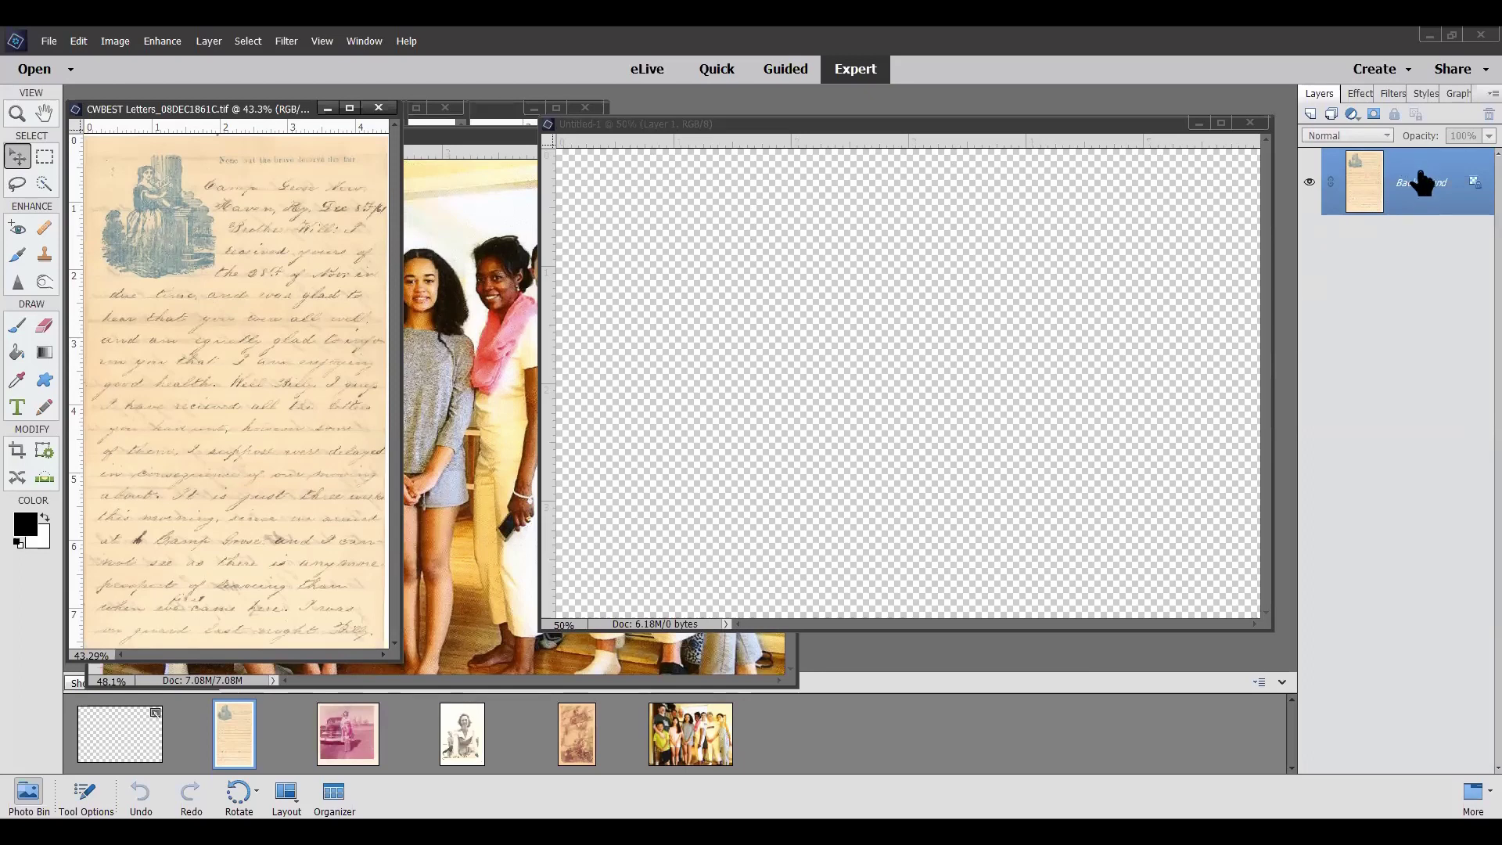
pyautogui.moveTo(1422, 183); pyautogui.dragTo(865, 205)
pyautogui.moveTo(711, 362); pyautogui.dragTo(888, 350)
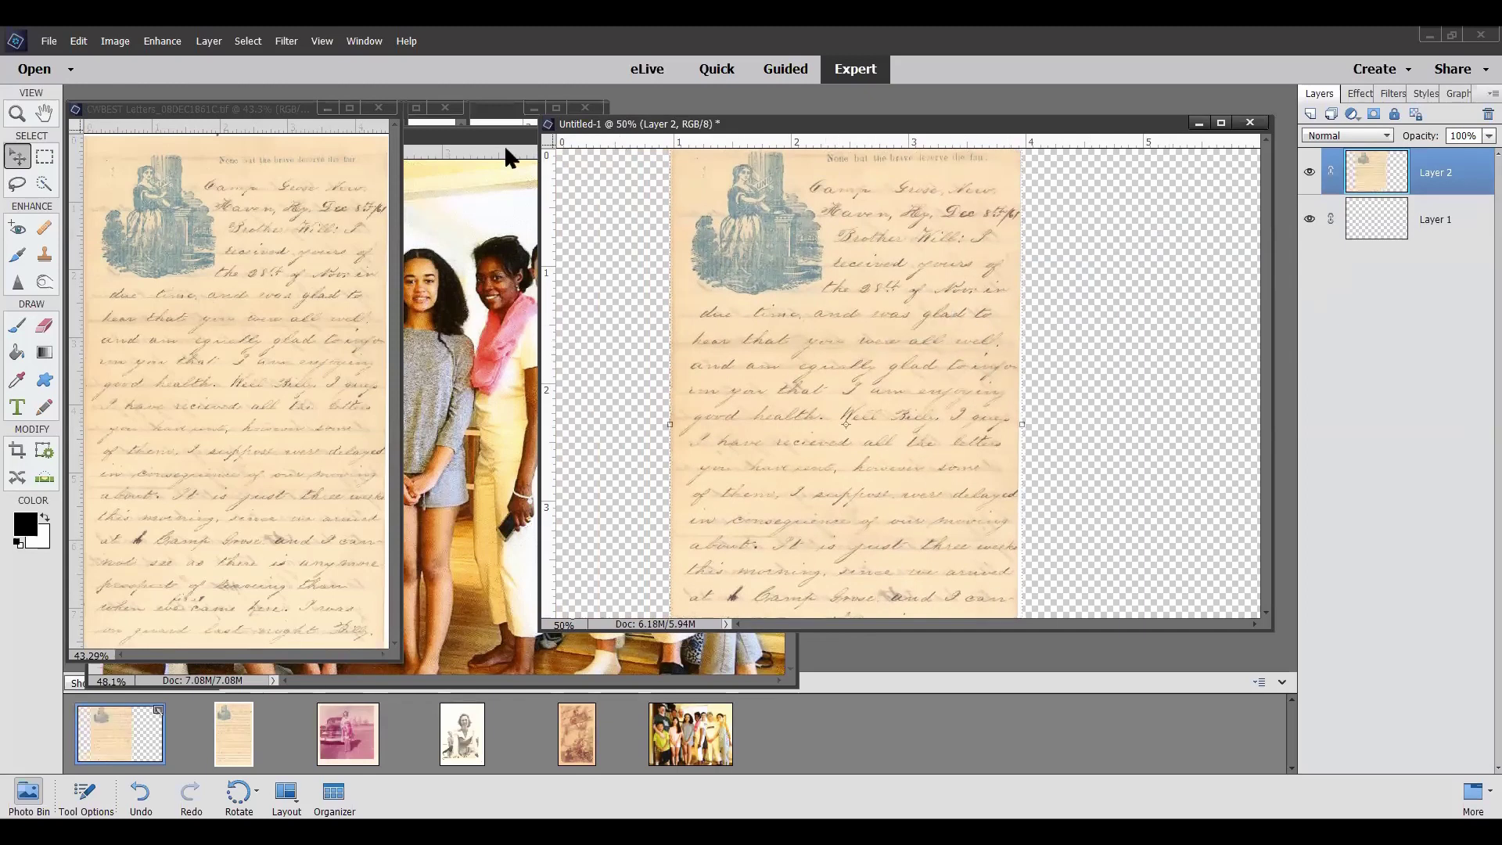
pyautogui.click(380, 109)
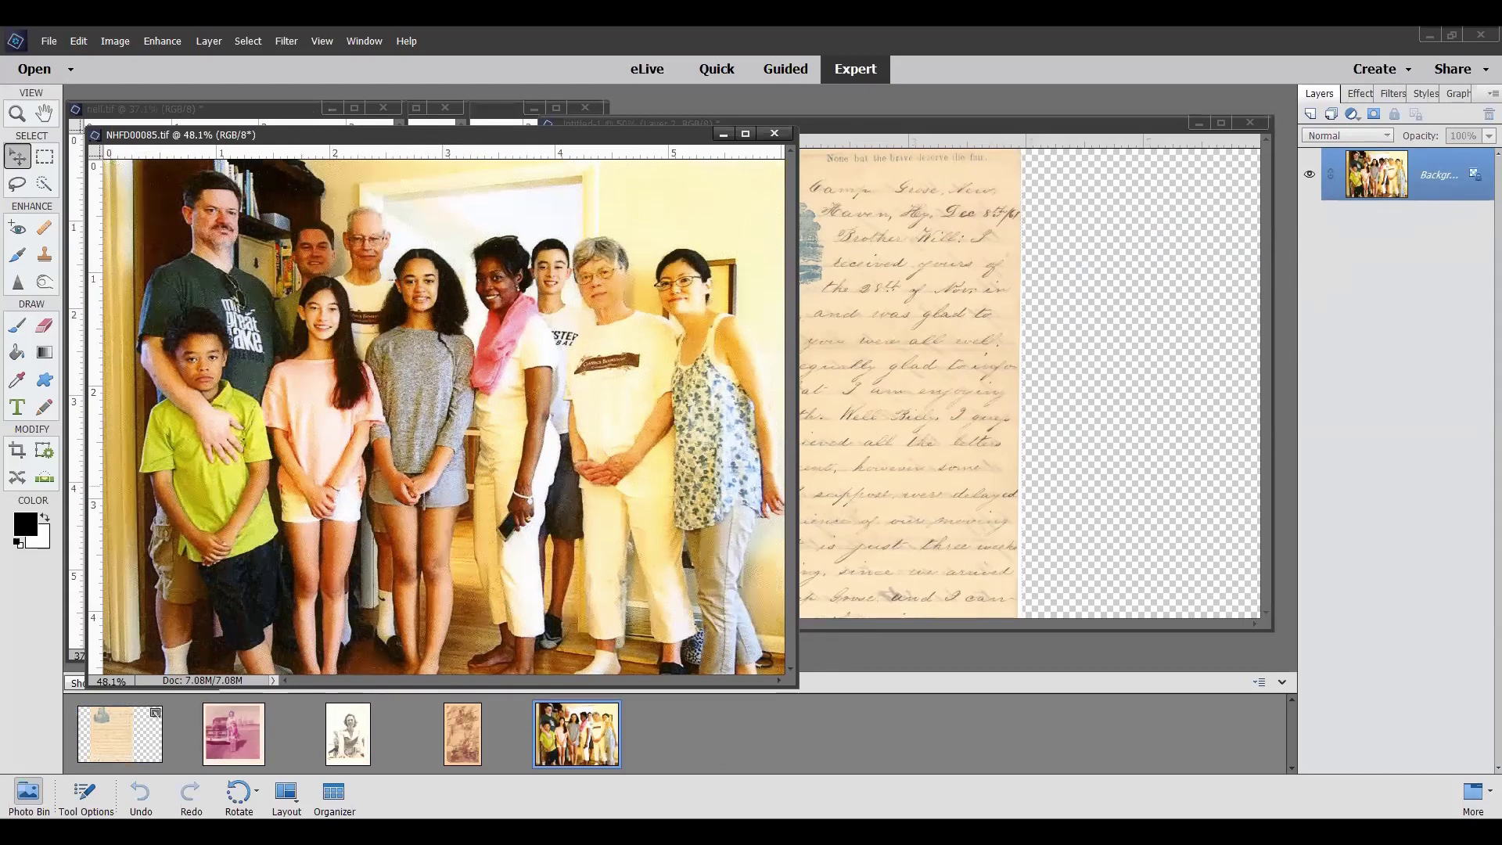
# Copy the NHFD00085 group photo into the collage, nudge it right, and close its file
pyautogui.moveTo(583, 765); pyautogui.dragTo(976, 320)
pyautogui.moveTo(1011, 381); pyautogui.dragTo(1003, 393)
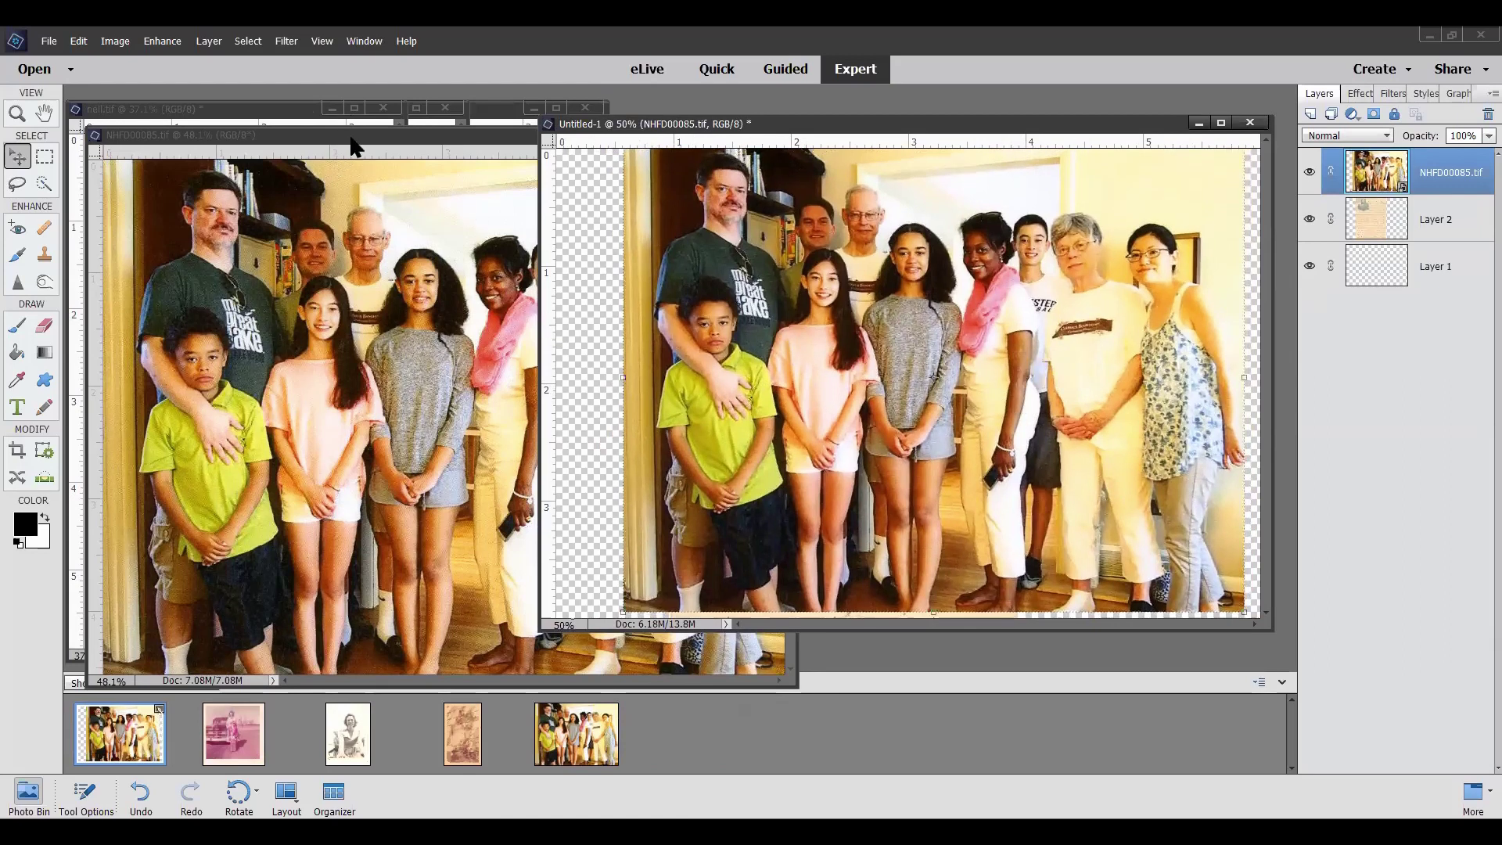
pyautogui.click(351, 139)
pyautogui.click(776, 135)
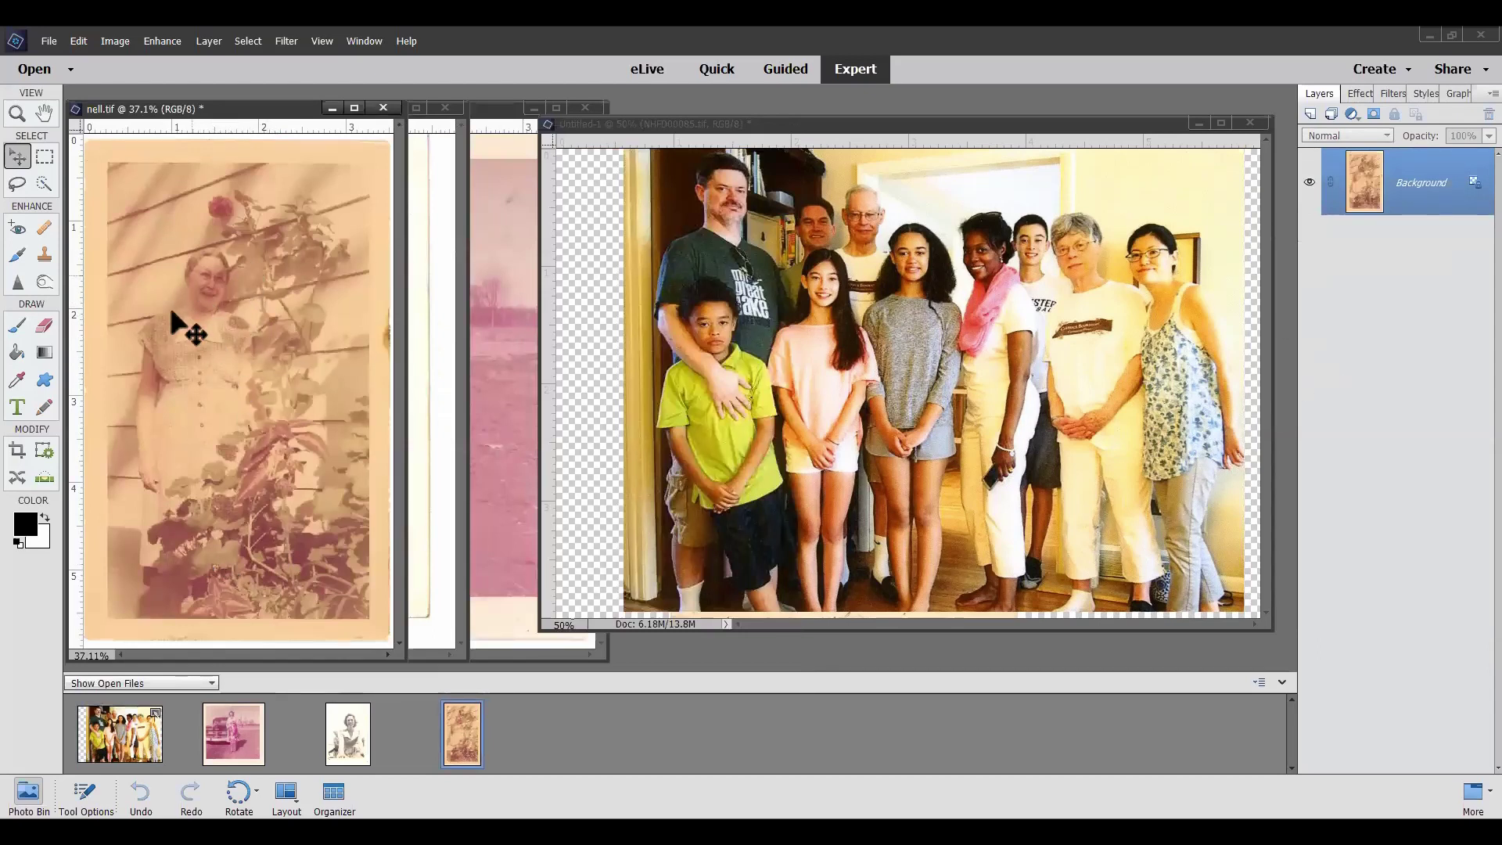
# Copy the nell and motherOriginal photos into the collage and close both source files
pyautogui.moveTo(176, 297); pyautogui.dragTo(780, 334)
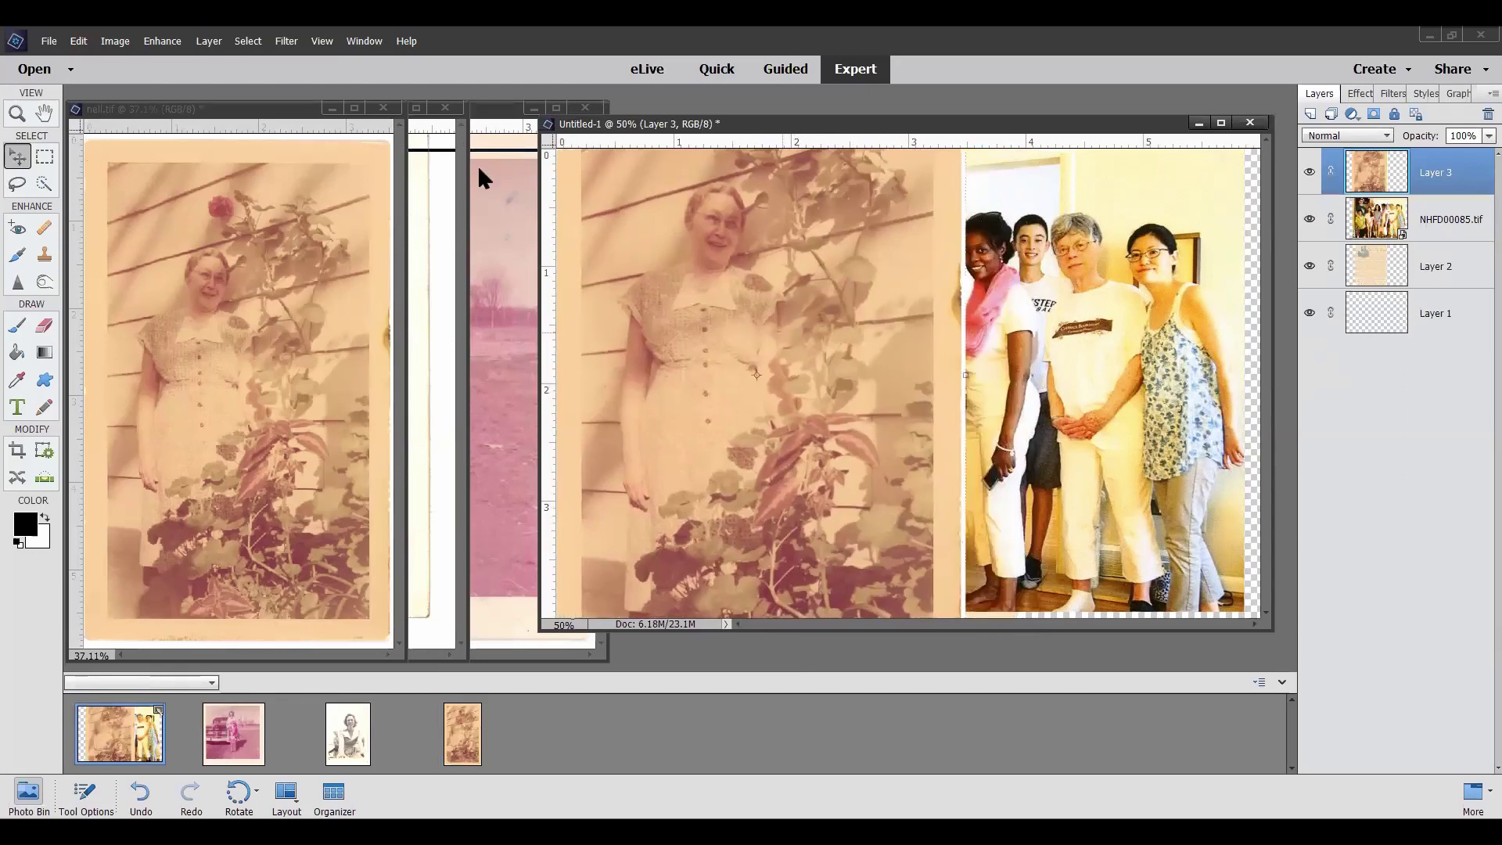
pyautogui.click(384, 109)
pyautogui.click(384, 110)
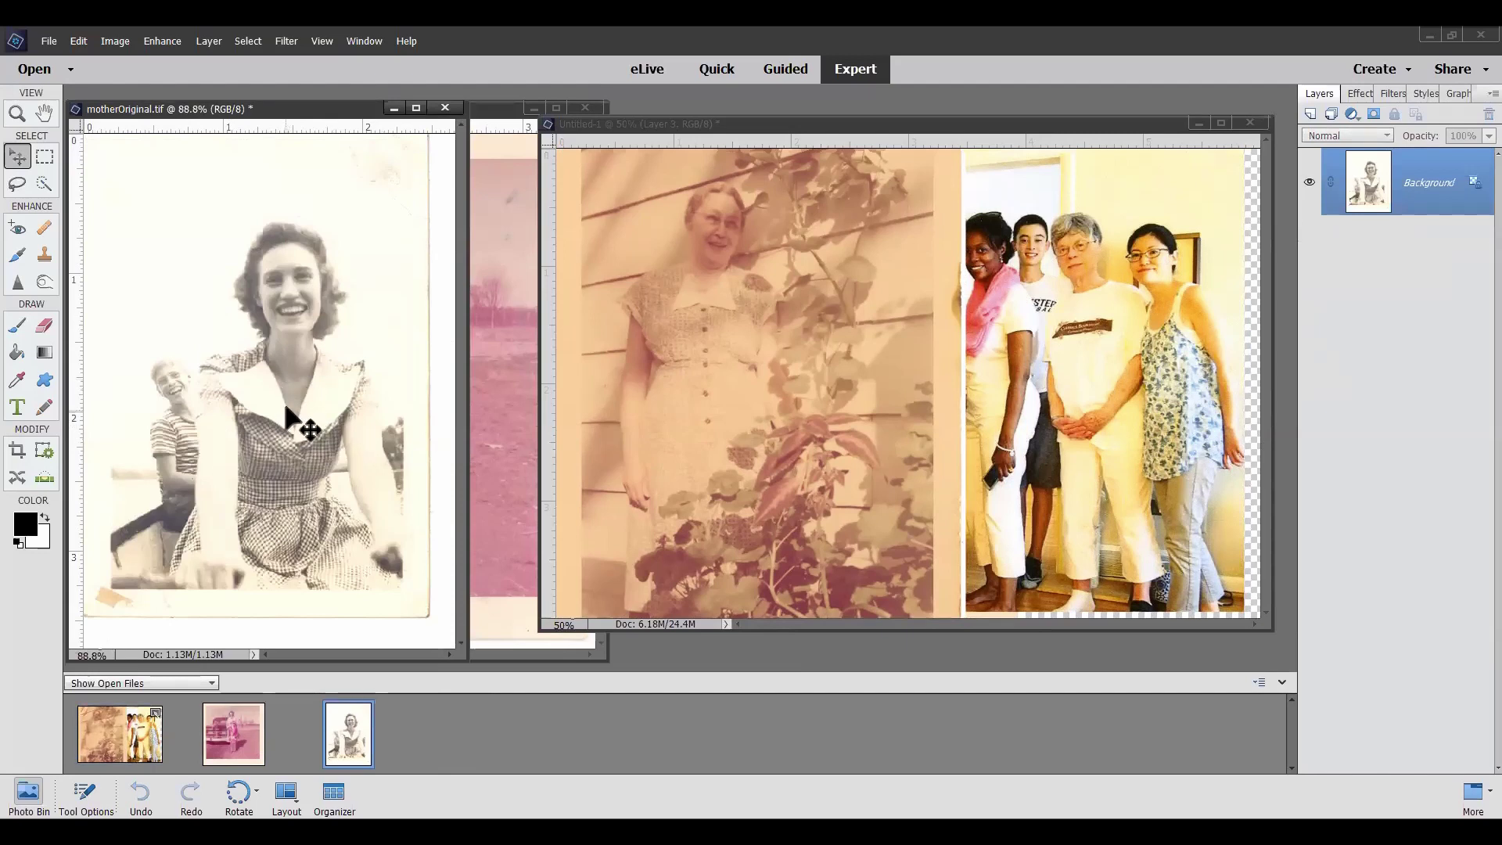
pyautogui.moveTo(280, 379); pyautogui.dragTo(783, 299)
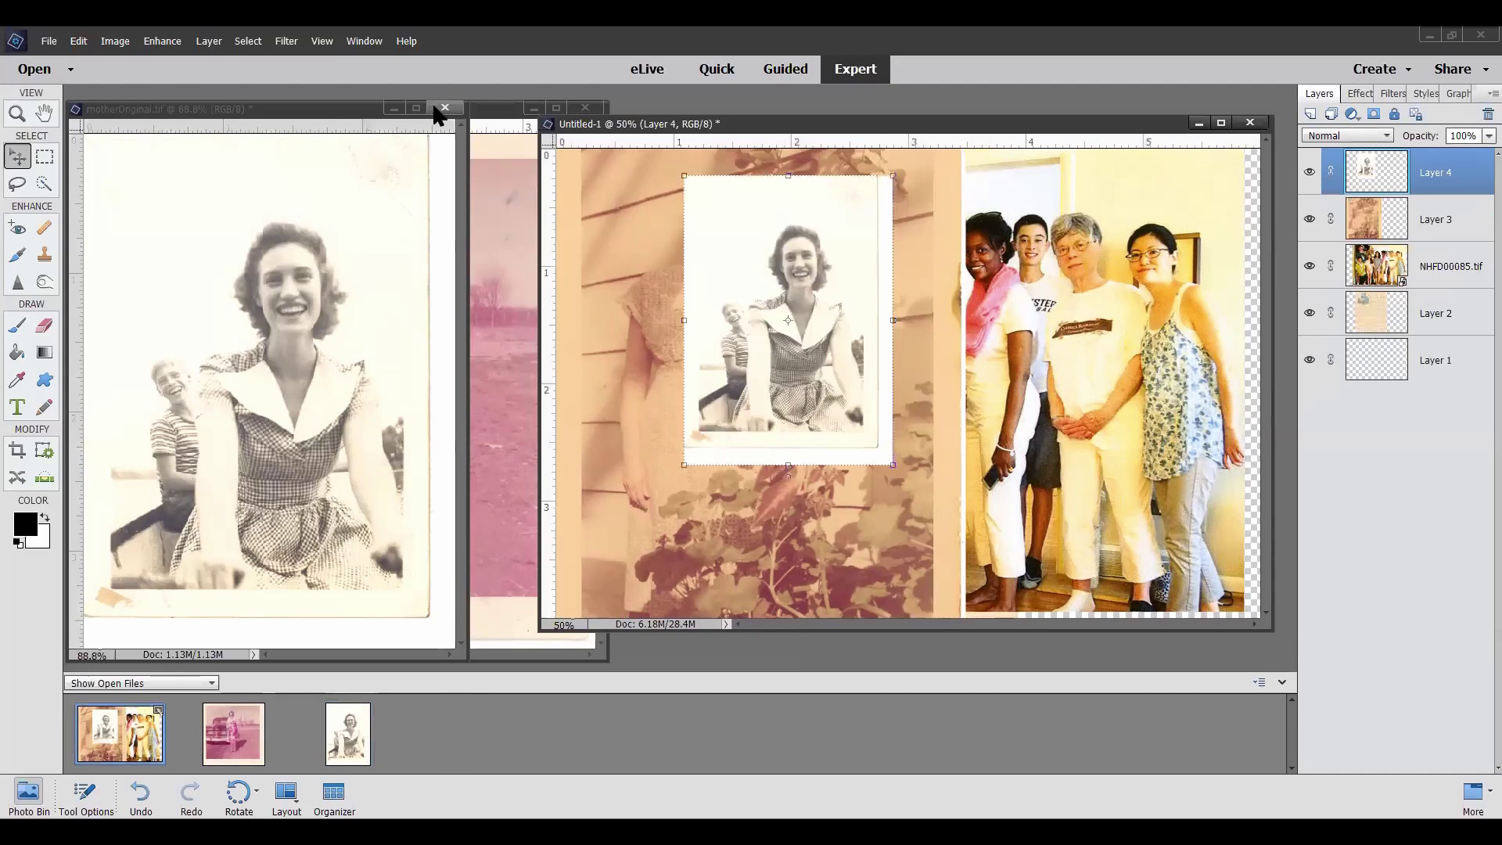
pyautogui.click(445, 108)
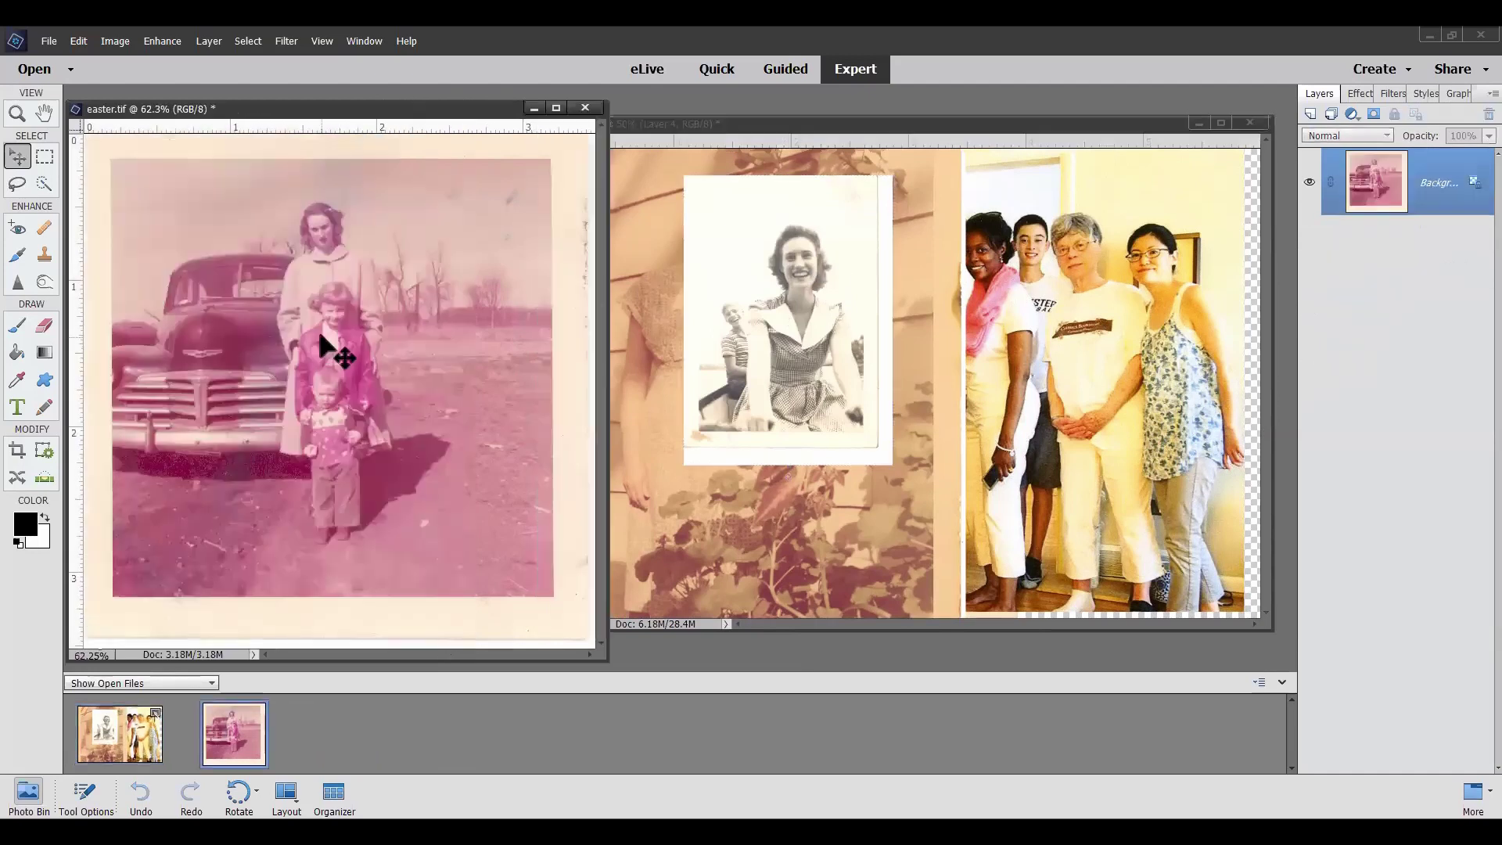
# Add the easter photo as a layer, close its file, and centre the collage window
pyautogui.moveTo(993, 294); pyautogui.dragTo(994, 293)
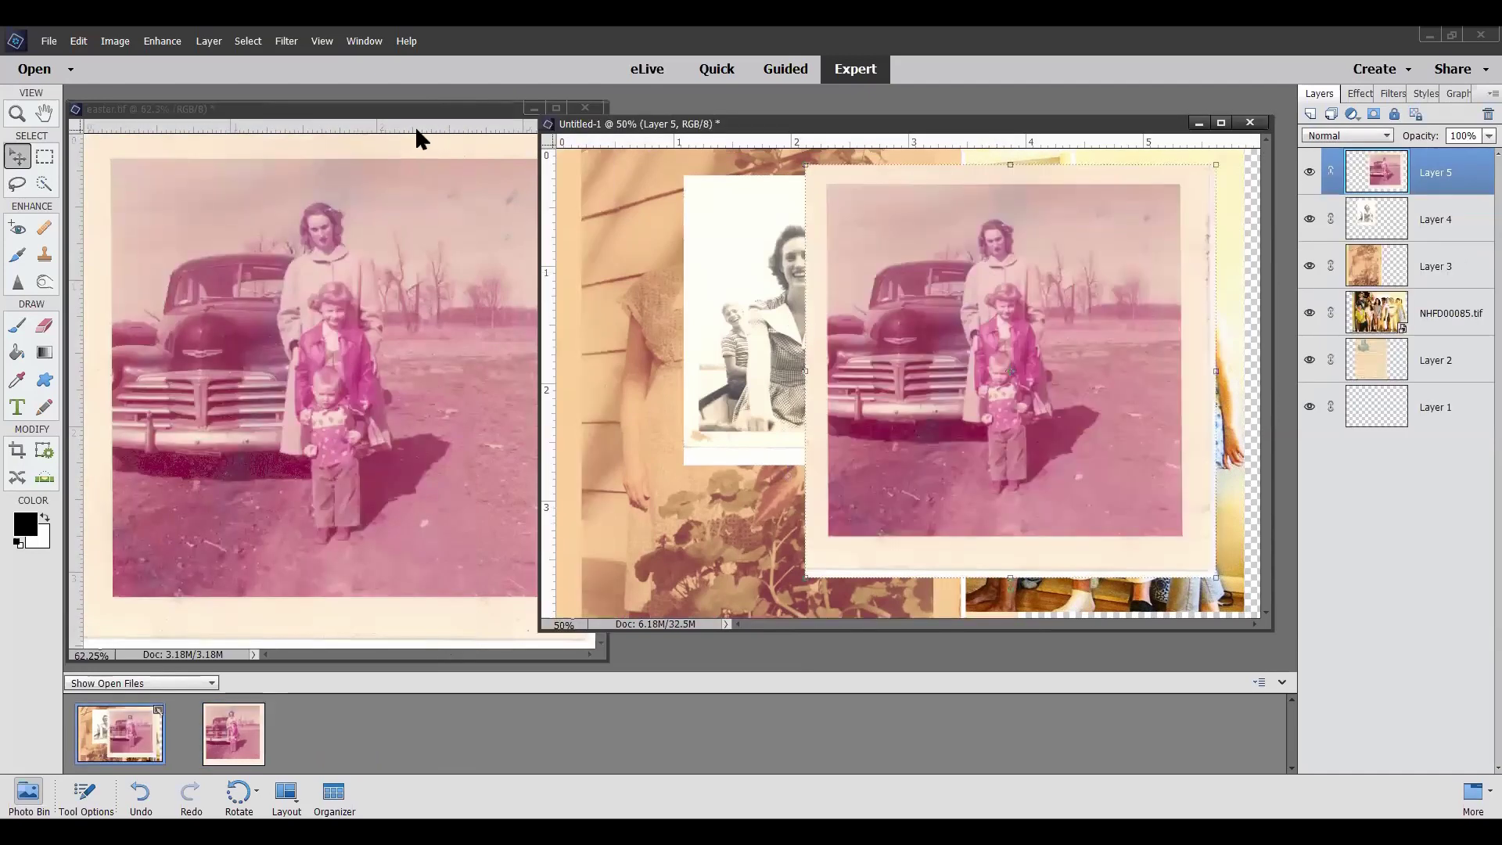
pyautogui.moveTo(397, 112); pyautogui.dragTo(604, 245)
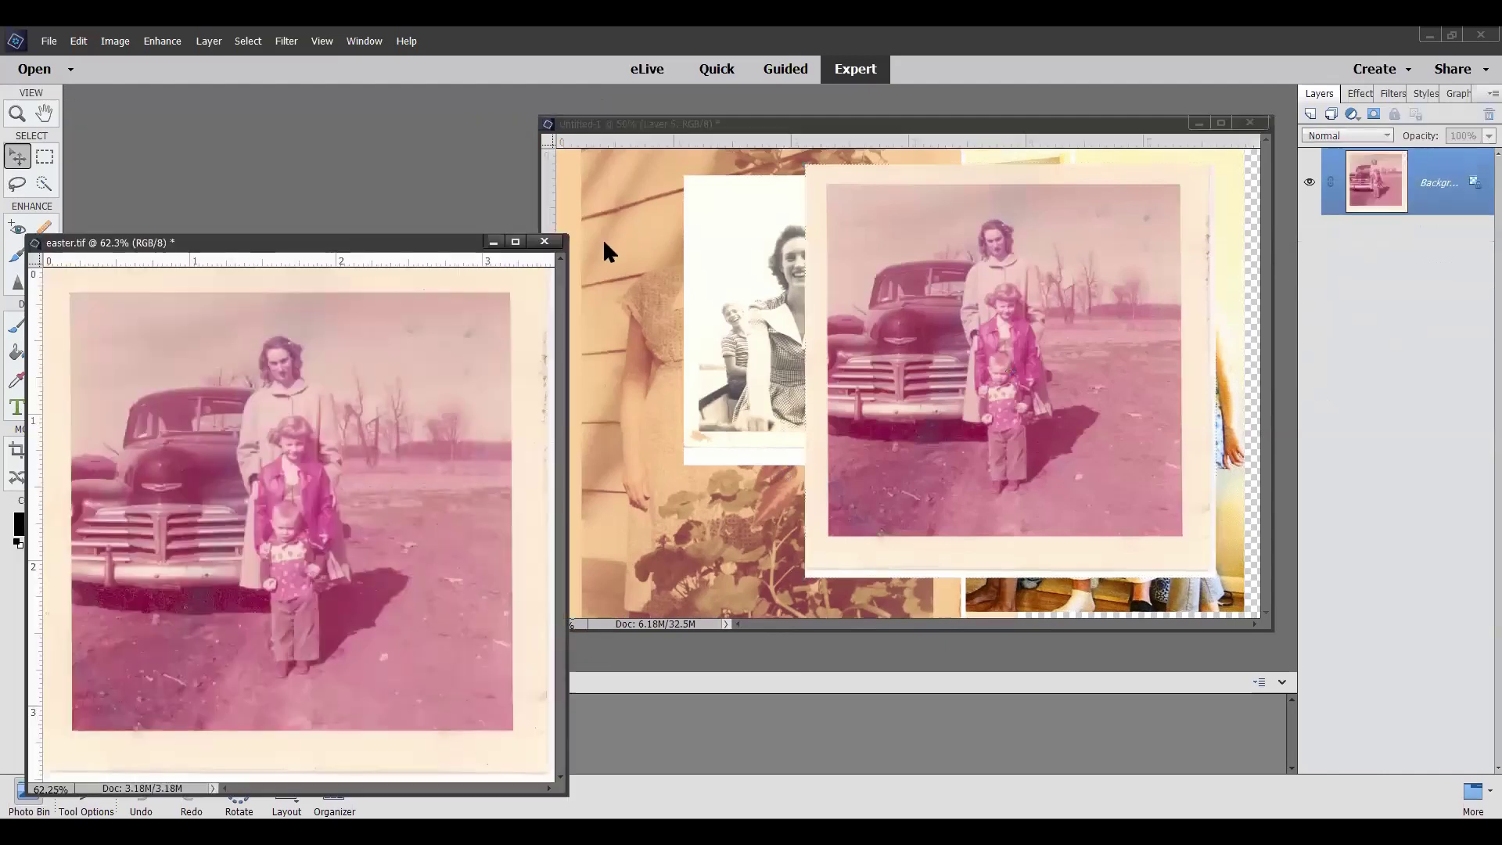
pyautogui.click(543, 245)
pyautogui.moveTo(899, 132); pyautogui.dragTo(666, 126)
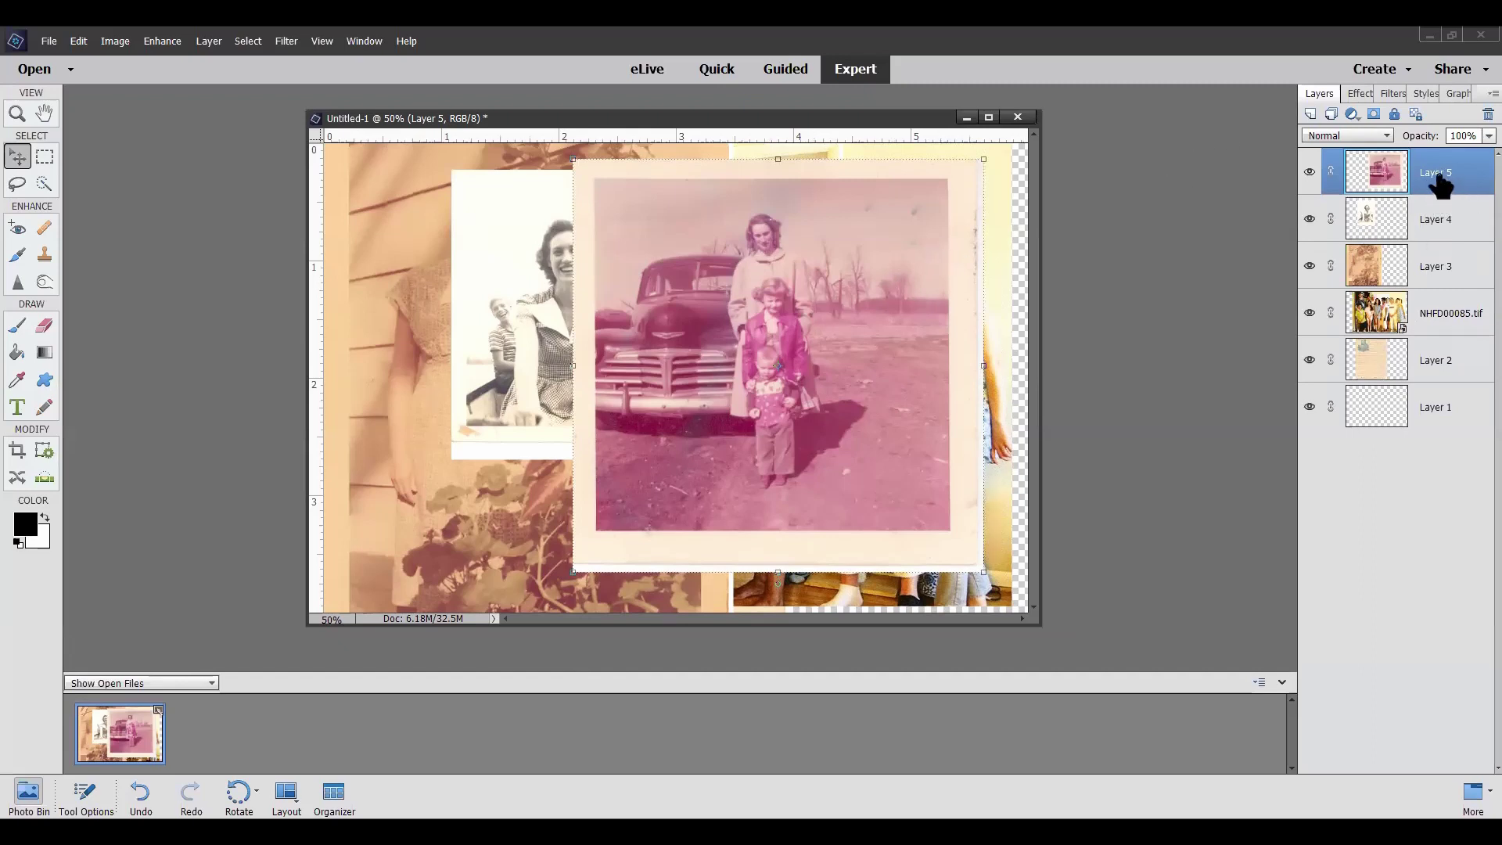
# Drag Layer 5 below Layer 4 and the NHFD00085.tif layer to the top of the stack
pyautogui.moveTo(1447, 185); pyautogui.dragTo(1451, 252)
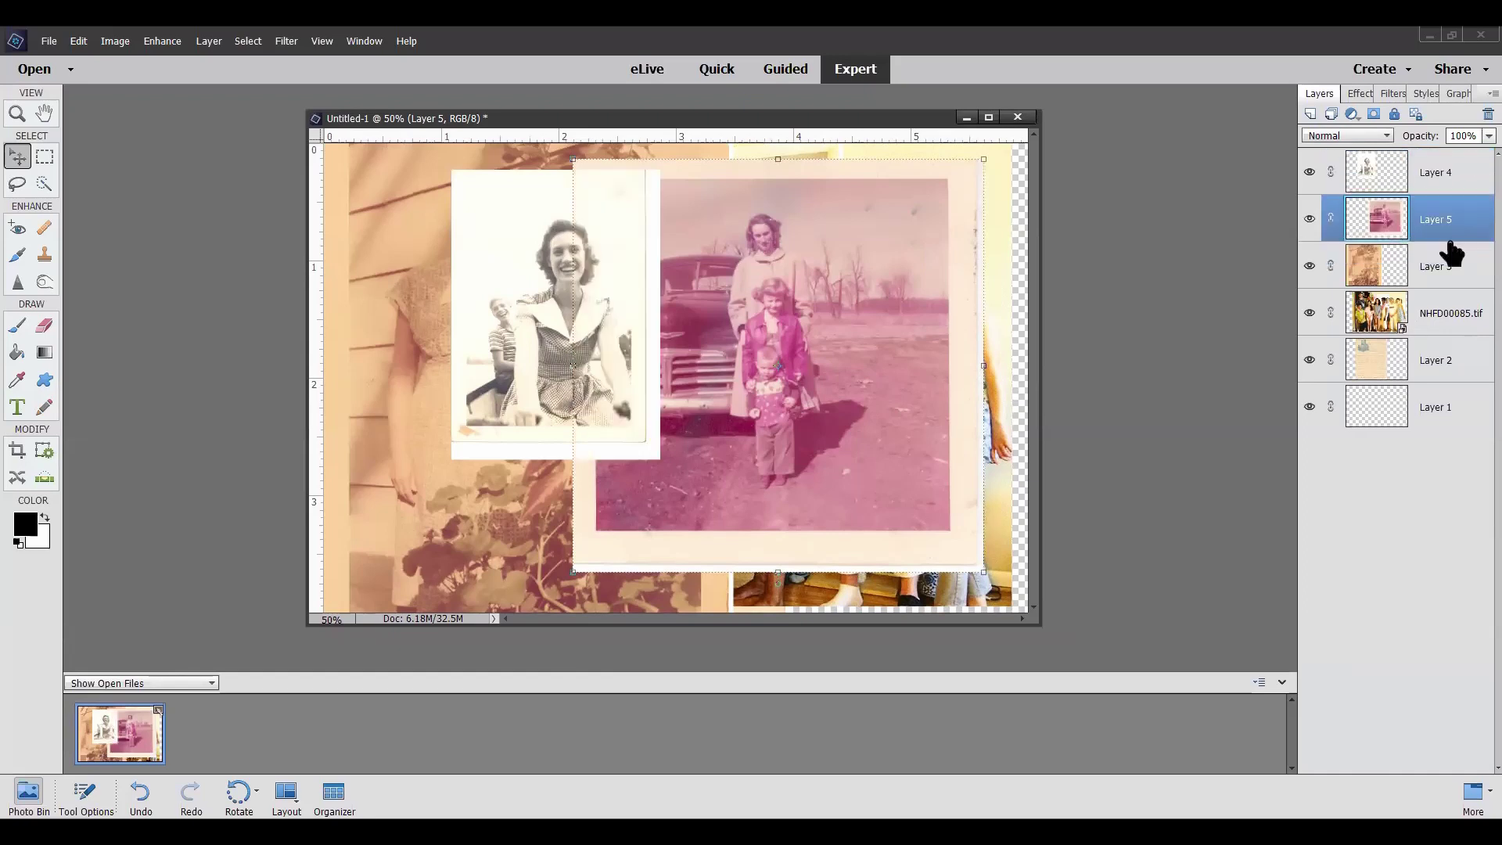
pyautogui.moveTo(1428, 319); pyautogui.dragTo(1415, 168)
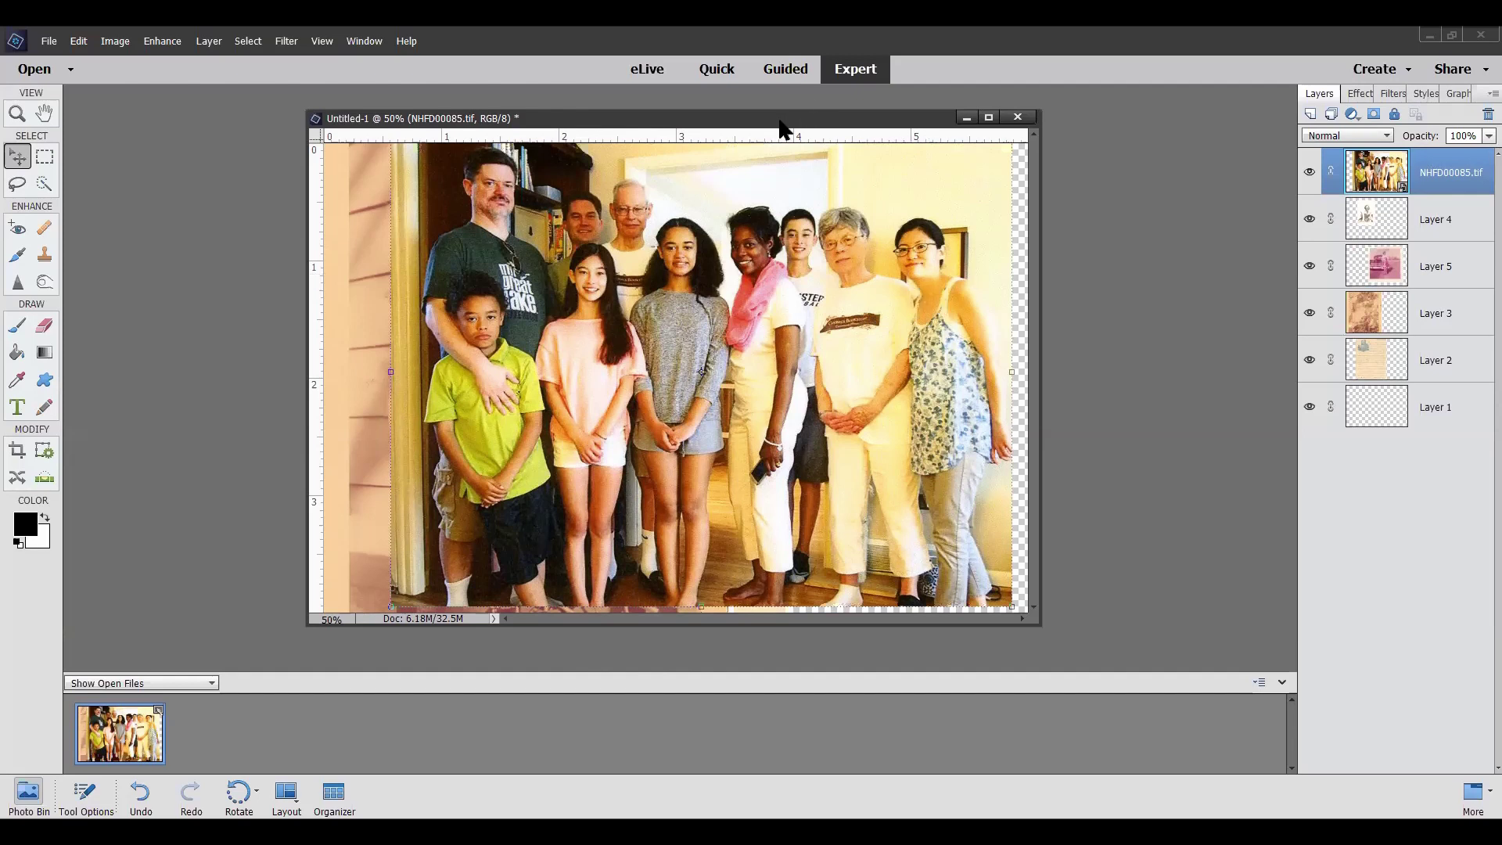
pyautogui.moveTo(747, 118); pyautogui.dragTo(899, 204)
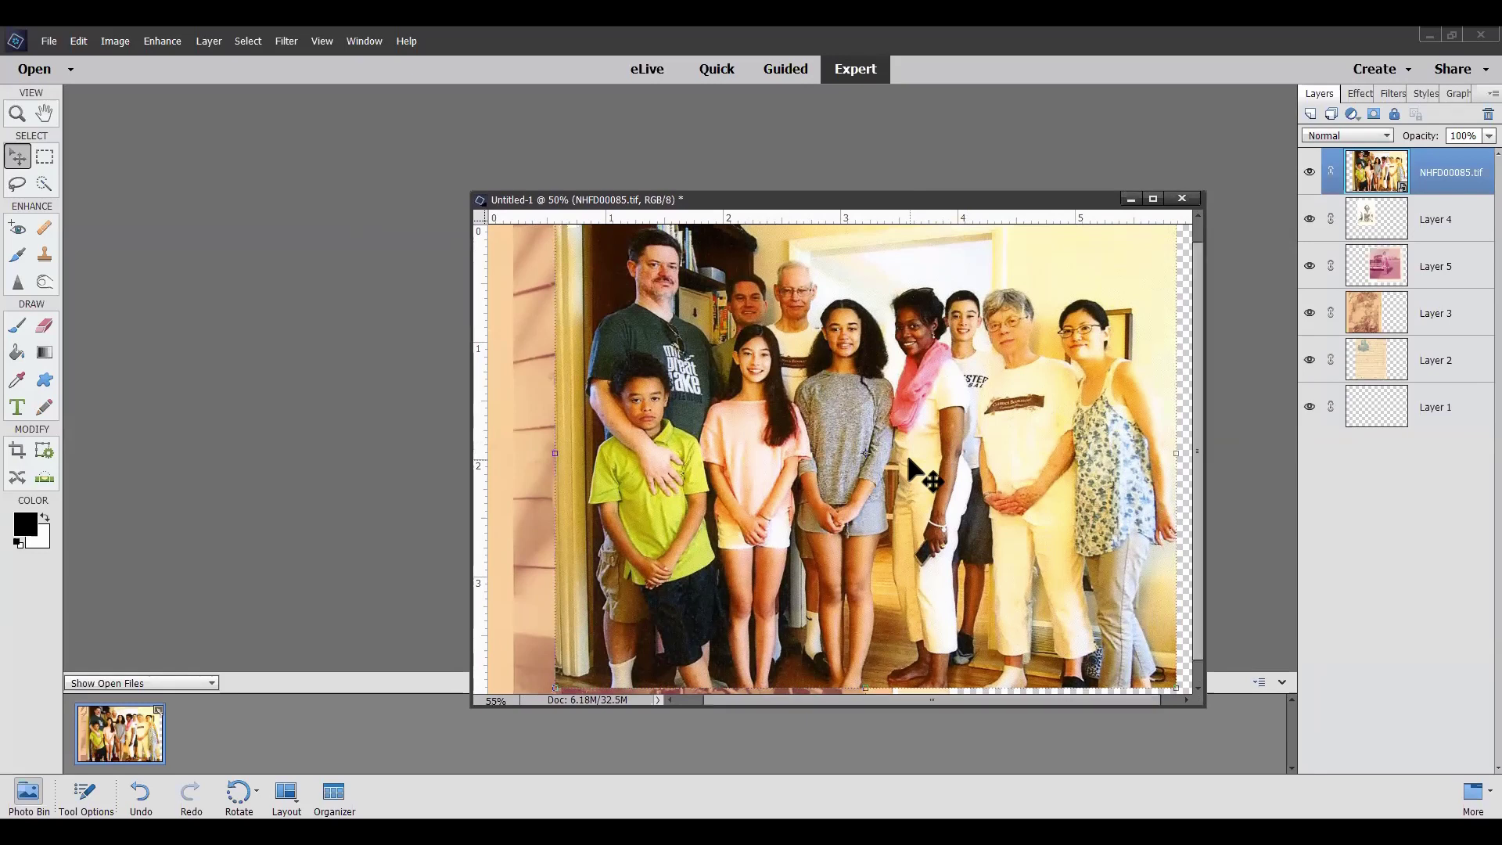
pyautogui.scroll(4, 907, 461)
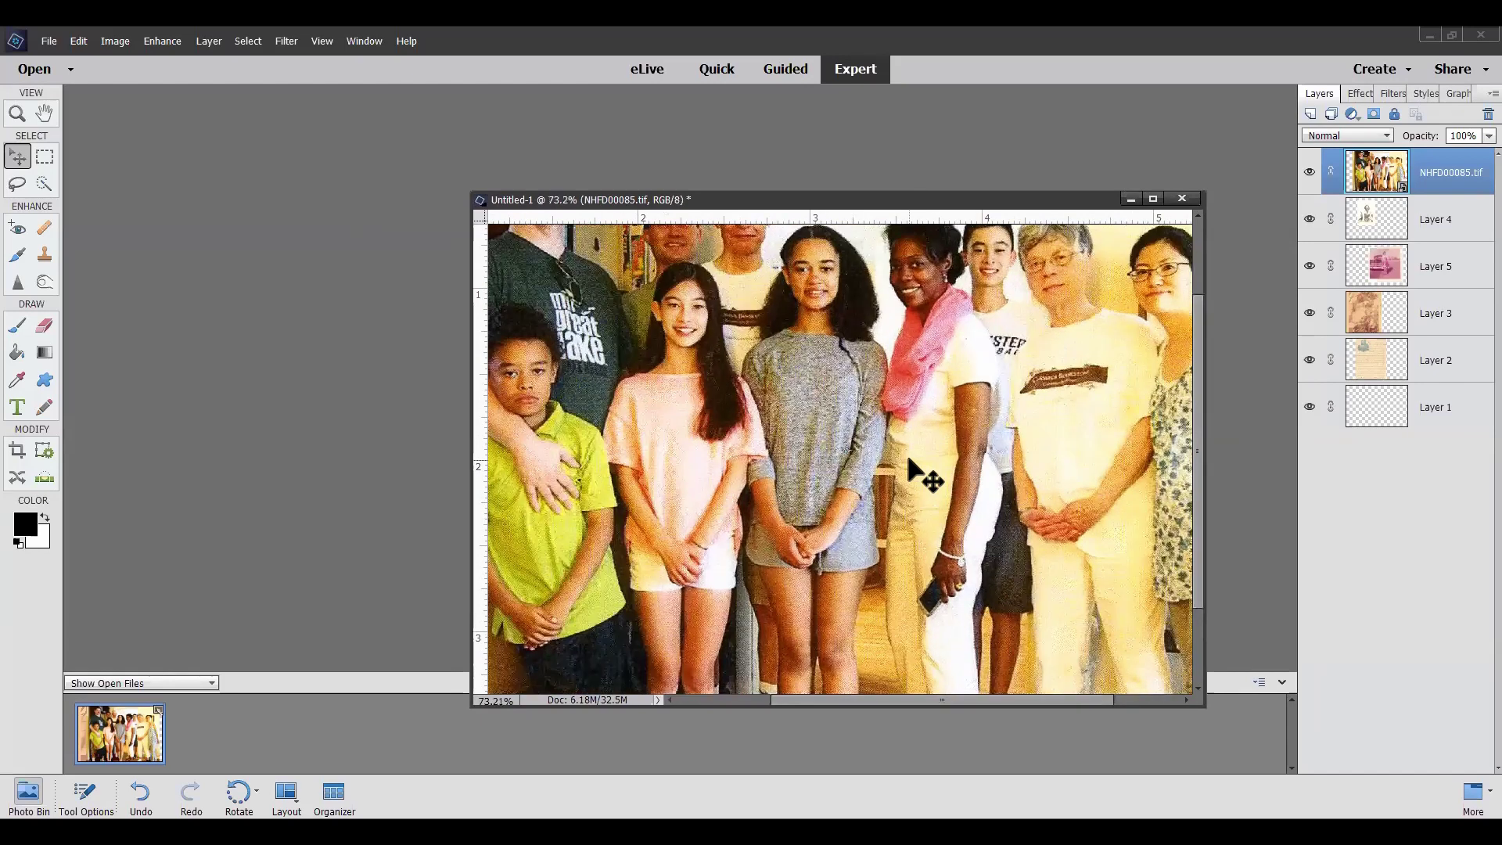
pyautogui.scroll(3, 907, 459)
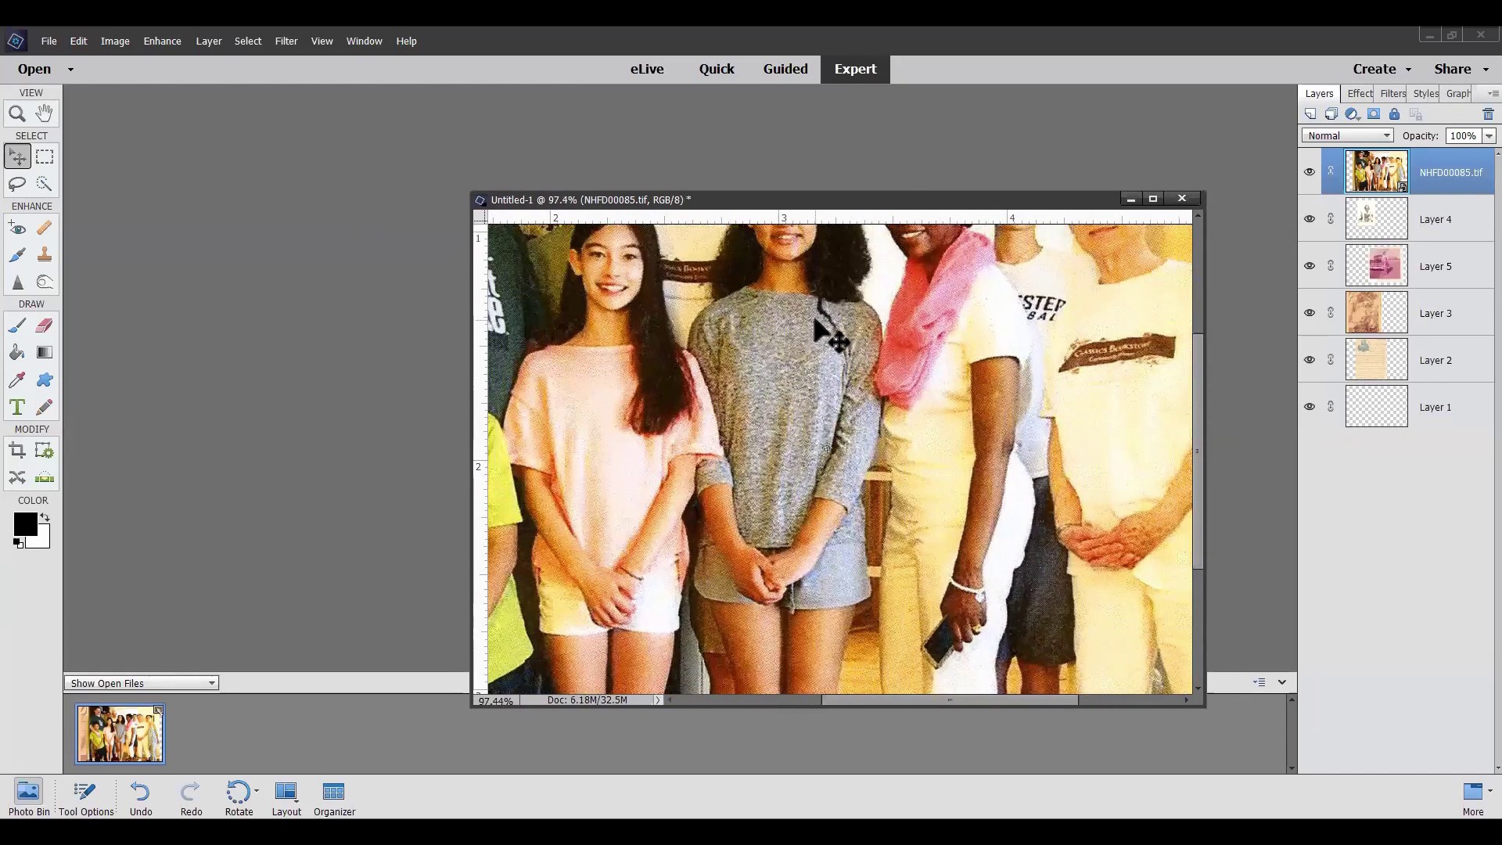
pyautogui.scroll(3, 745, 306)
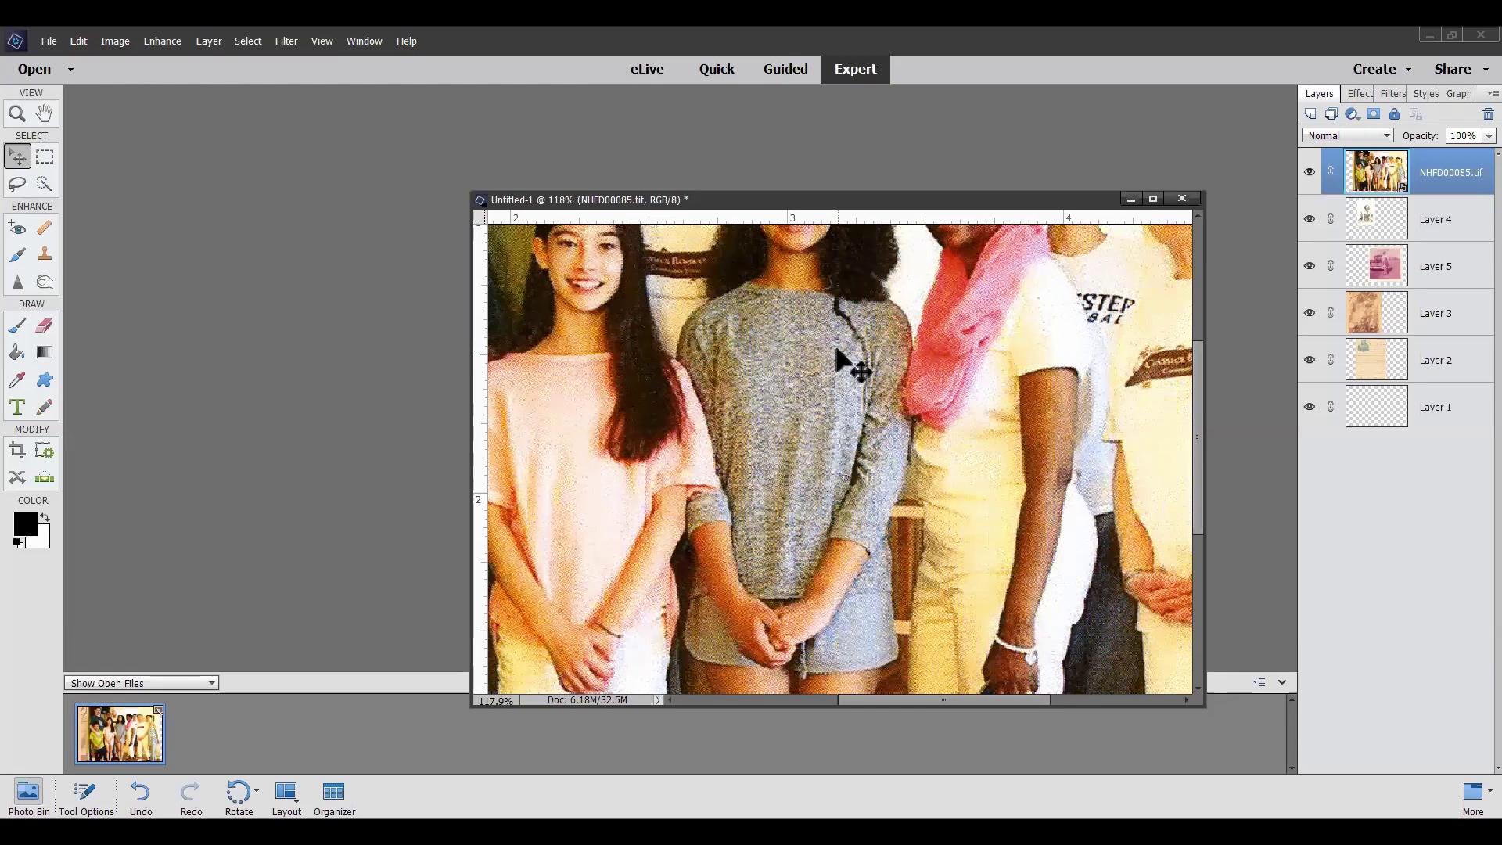
pyautogui.scroll(-5, 844, 361)
pyautogui.scroll(-3, 843, 362)
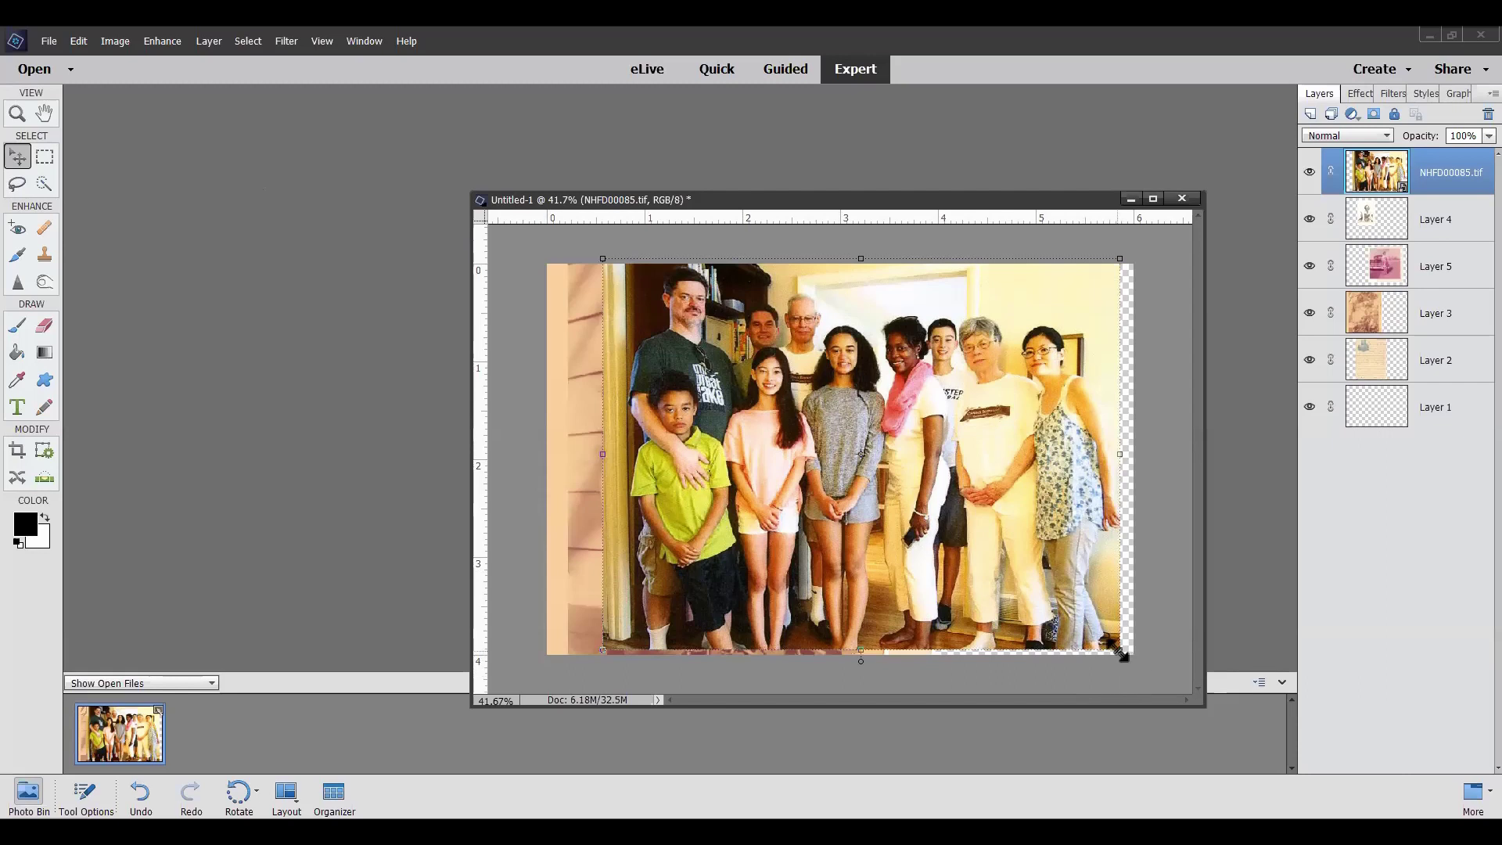
# Scale the group photo to 33% at lower right, then move Layer 4's portrait down-left
pyautogui.moveTo(1119, 653); pyautogui.dragTo(735, 434)
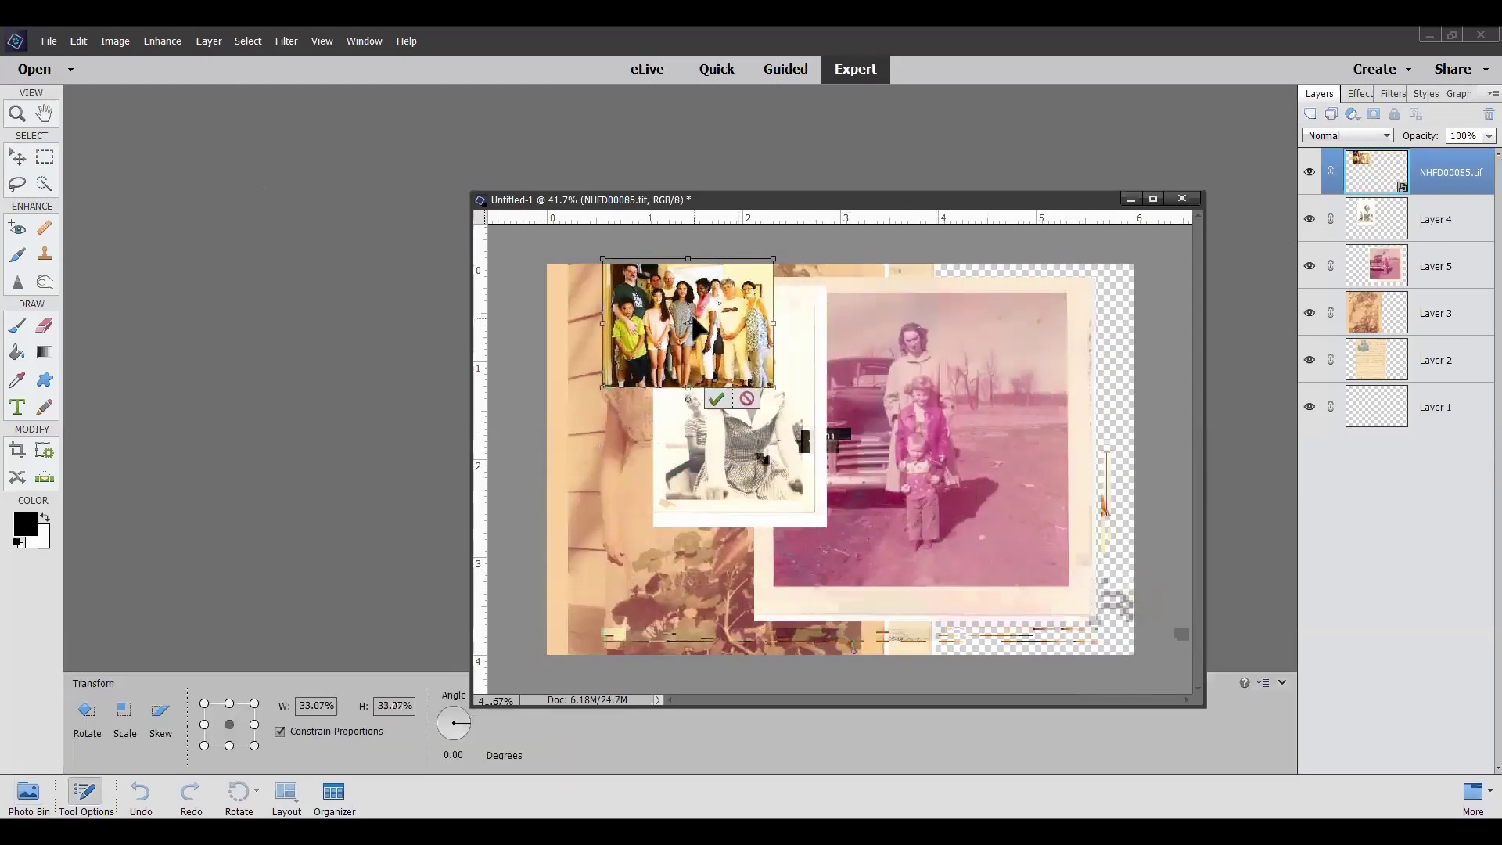
pyautogui.moveTo(698, 323); pyautogui.dragTo(1024, 563)
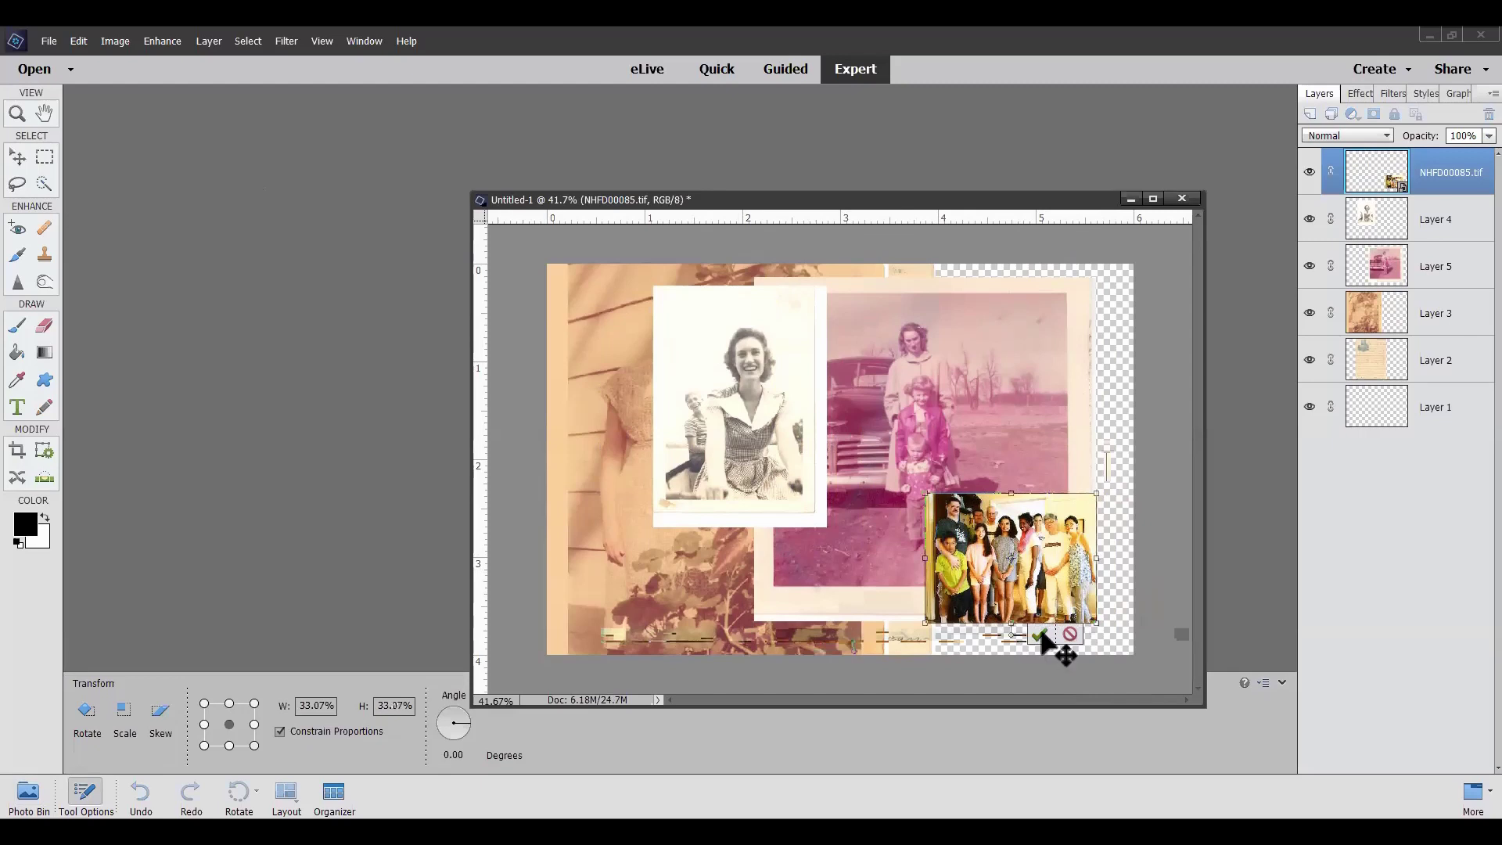
pyautogui.click(1040, 633)
pyautogui.click(1421, 229)
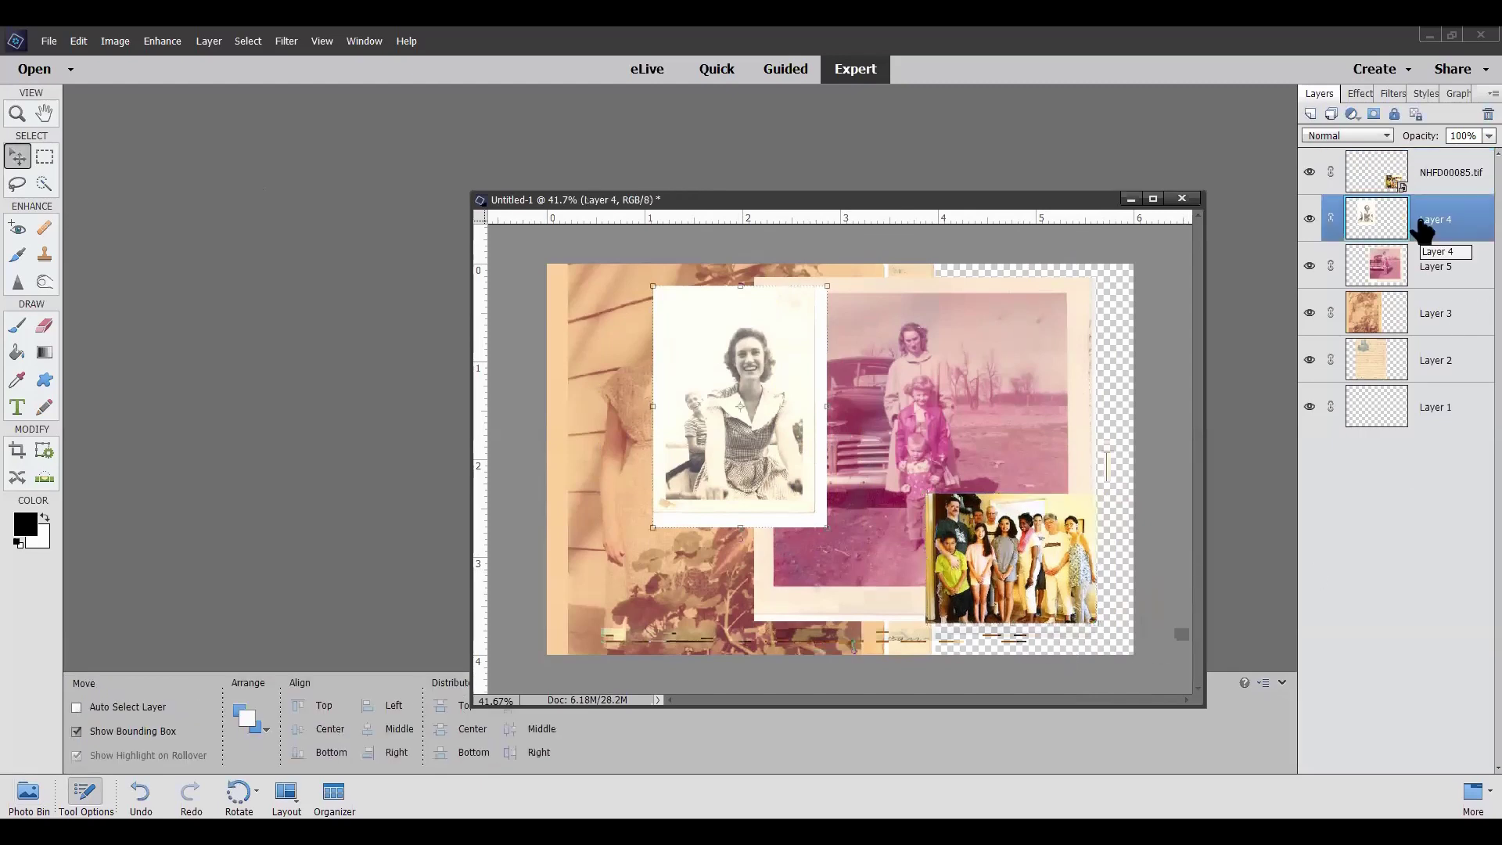
pyautogui.moveTo(724, 345); pyautogui.dragTo(640, 432)
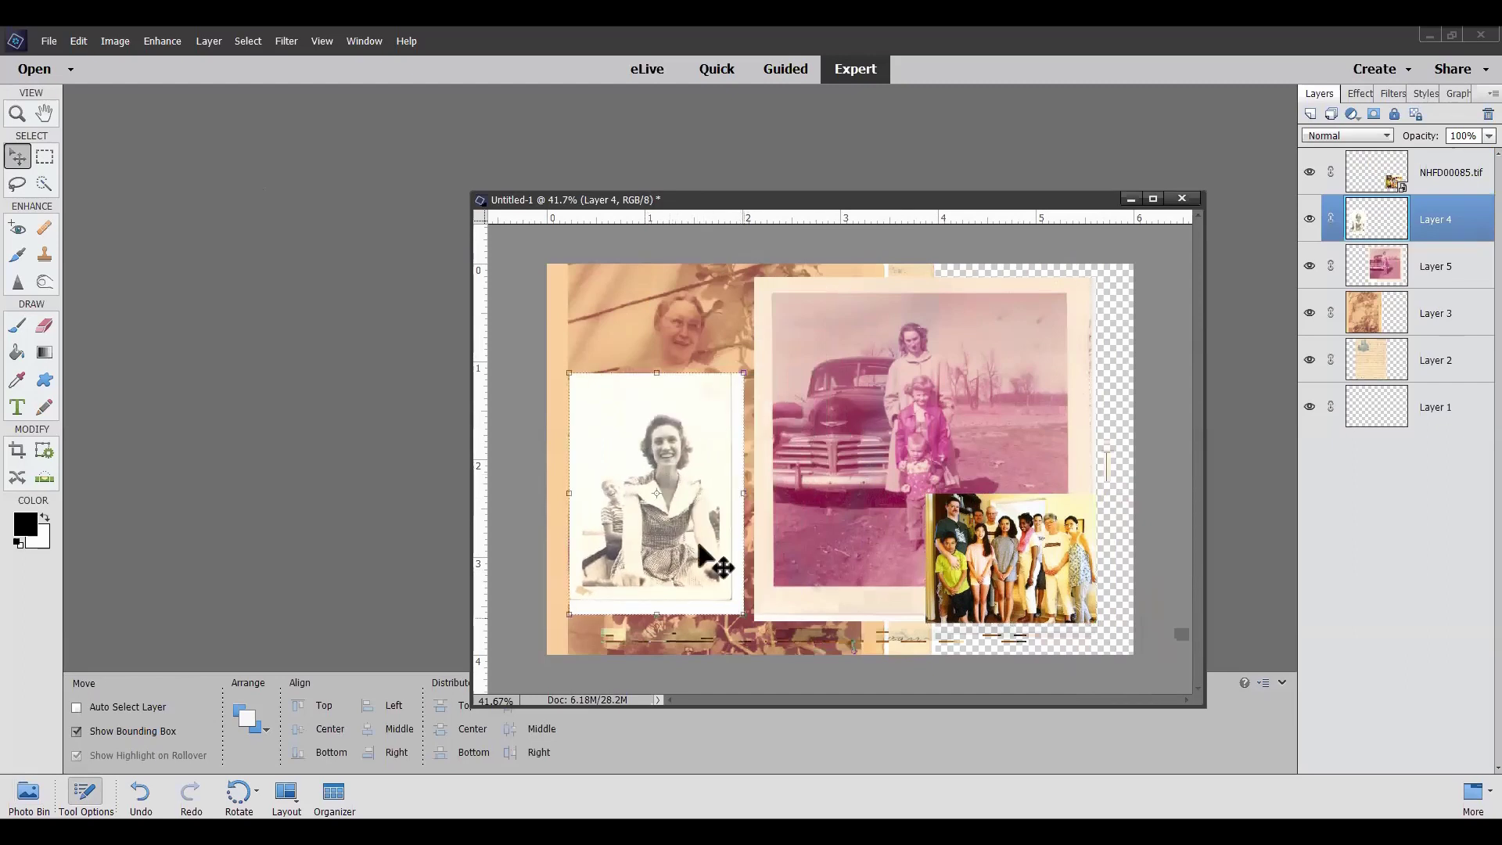
# Rotate Layer 4's black-and-white portrait about 25° and place it against the collage's left edge
pyautogui.moveTo(657, 482); pyautogui.dragTo(771, 499)
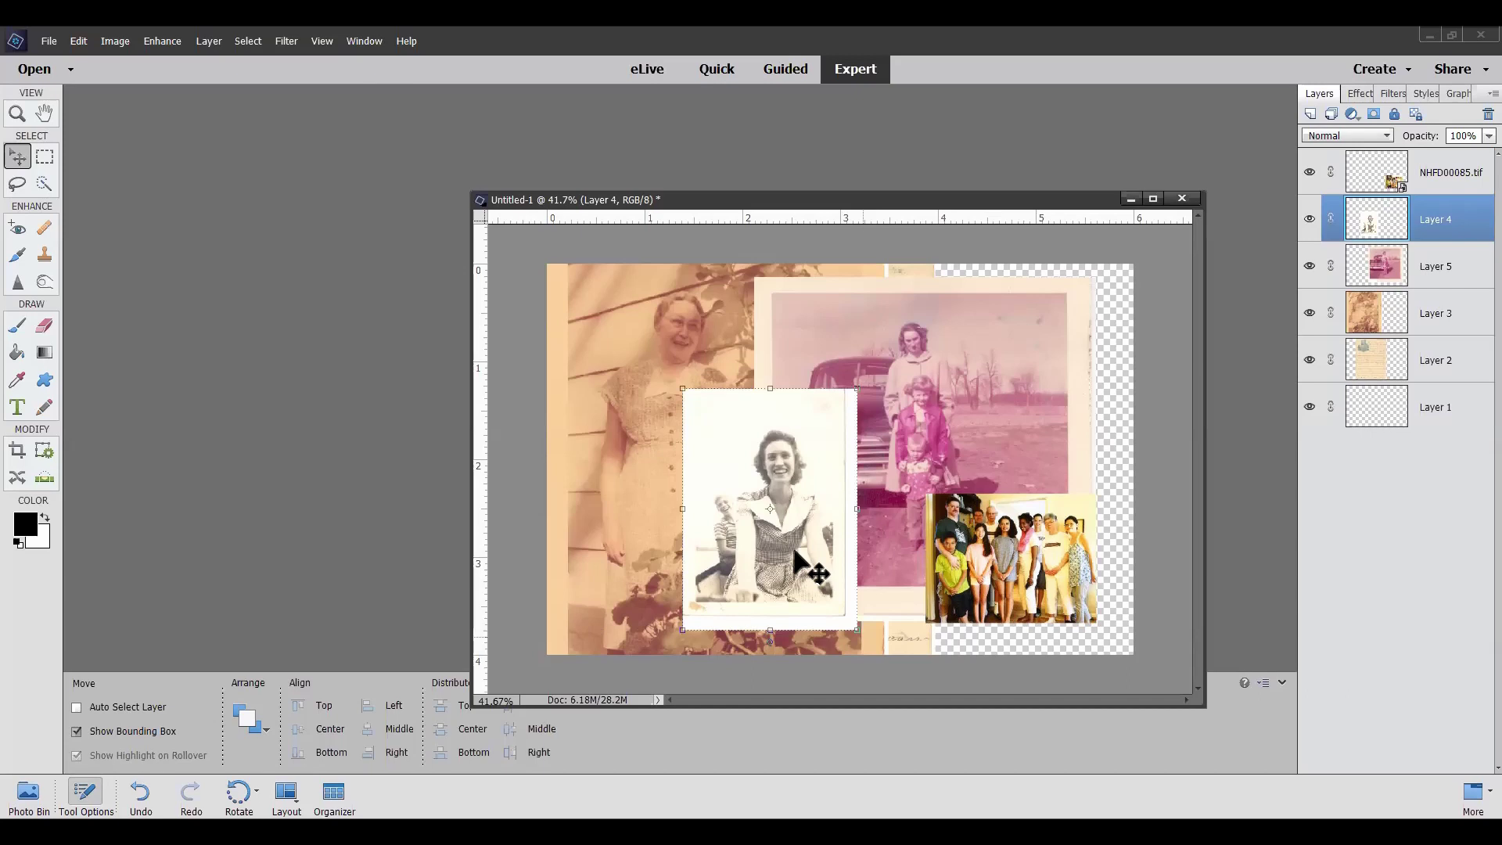
pyautogui.hotkey('ctrl', 't')
pyautogui.moveTo(856, 589); pyautogui.dragTo(814, 617)
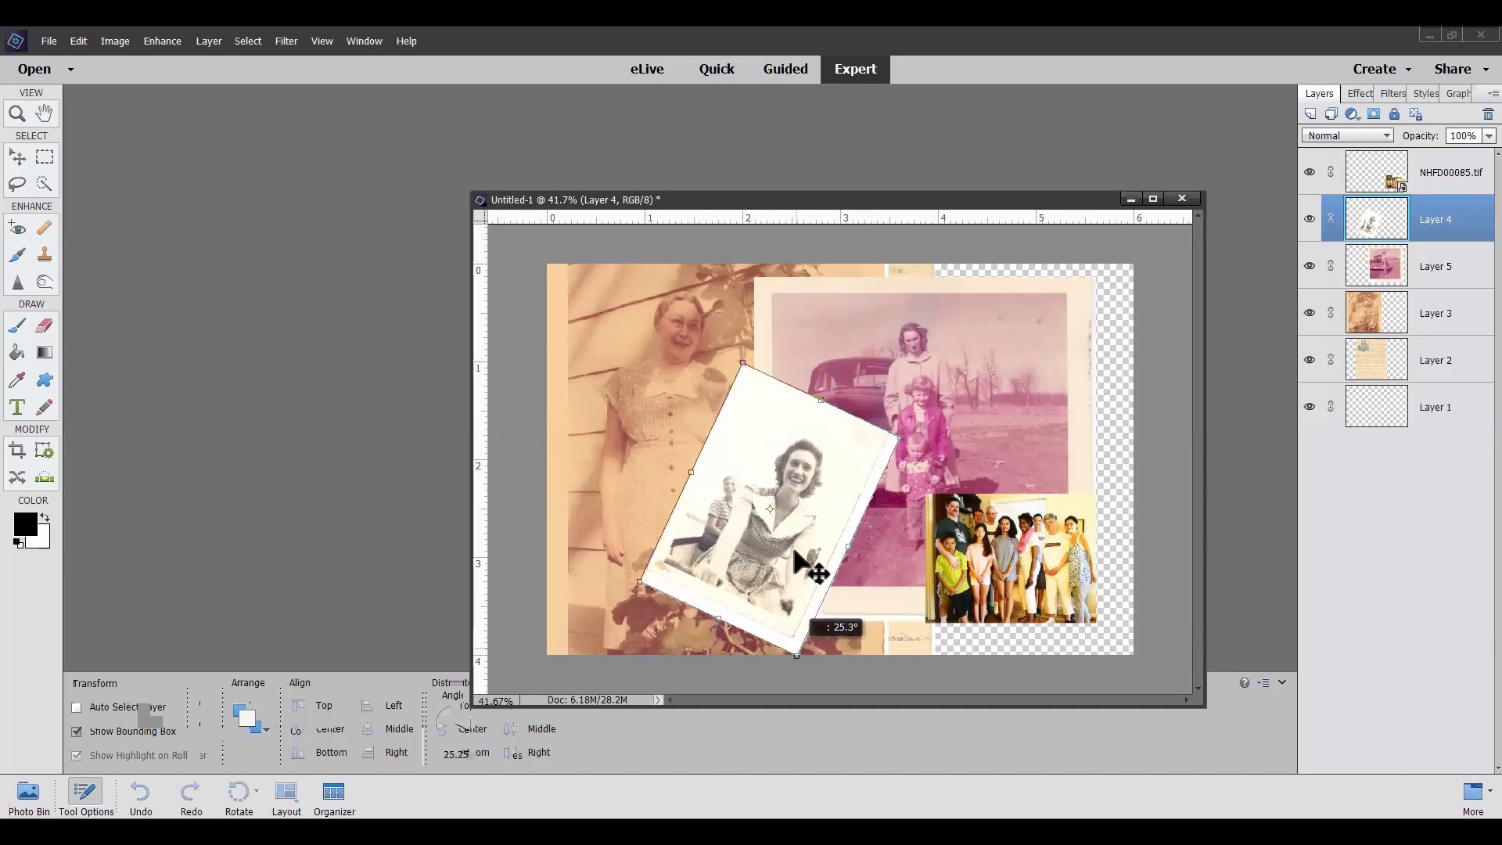
pyautogui.moveTo(794, 552); pyautogui.dragTo(793, 550)
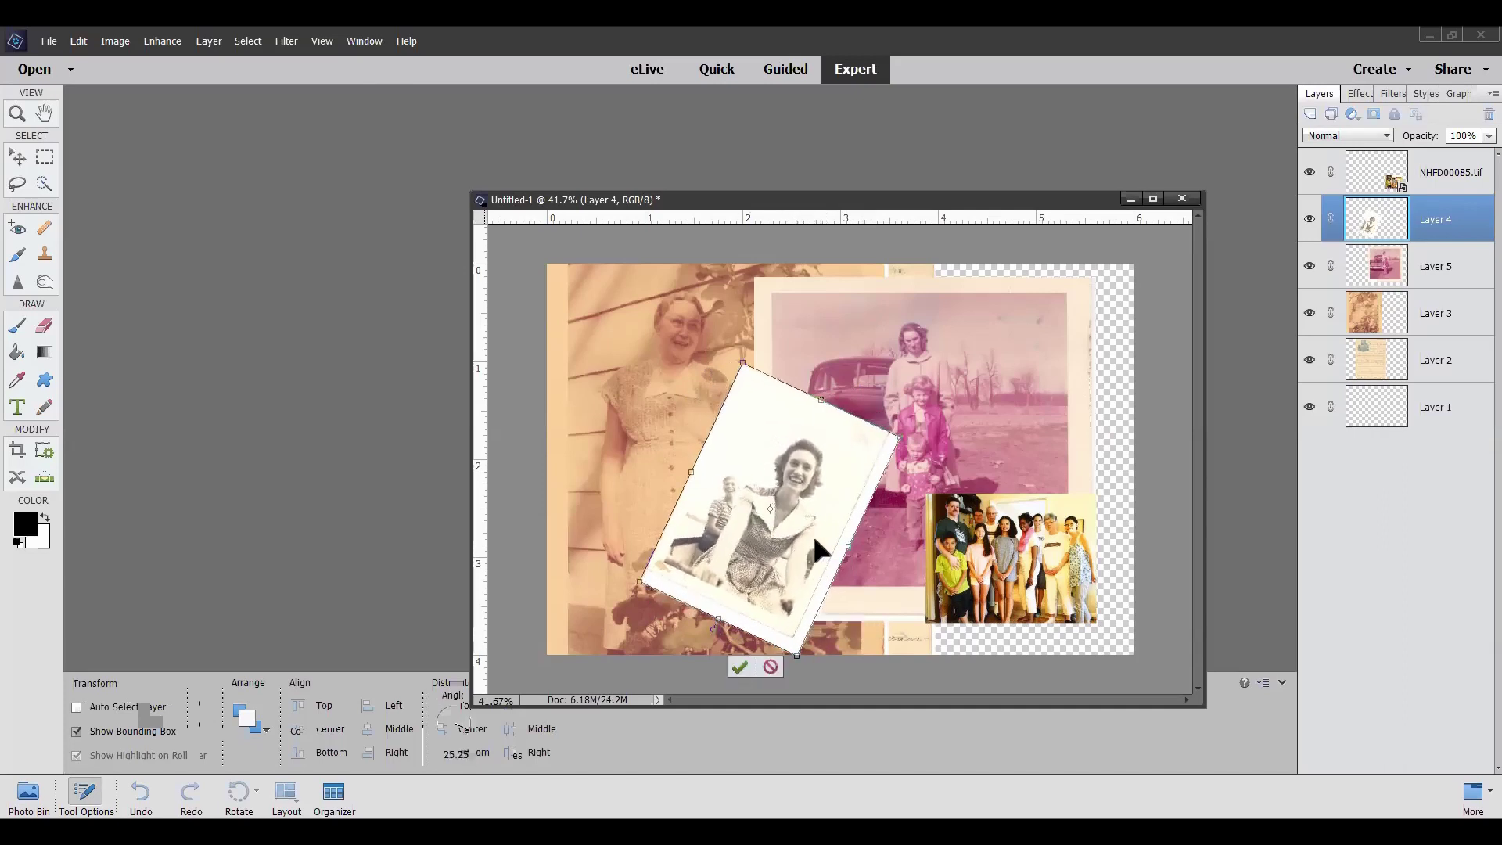
pyautogui.press('Return')
pyautogui.moveTo(795, 492); pyautogui.dragTo(662, 478)
pyautogui.click(1443, 268)
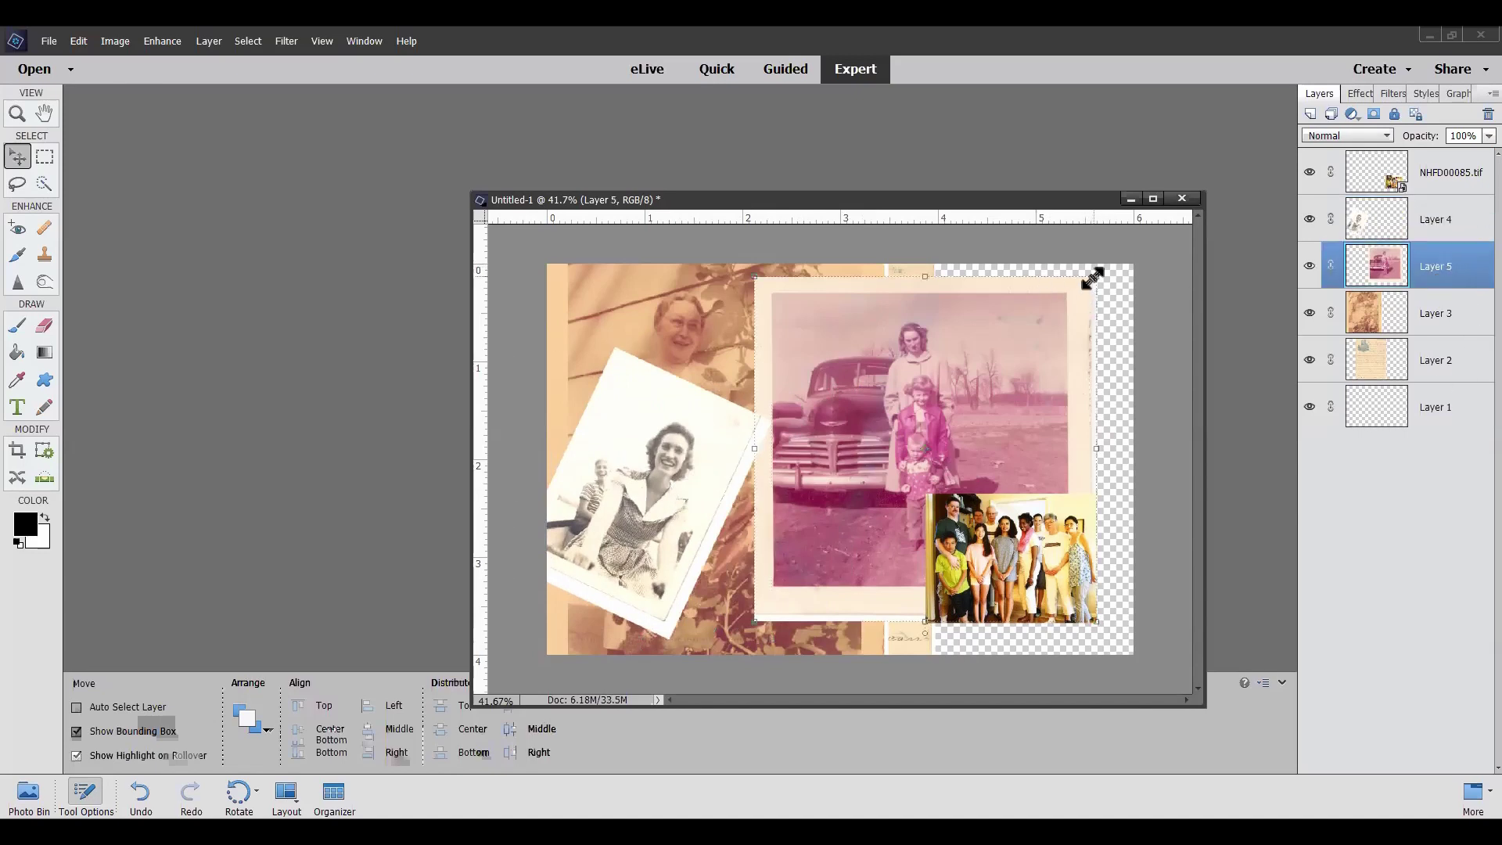
# Scale Layer 5's pink car snapshot to 72.17% in the collage's upper right
pyautogui.moveTo(1093, 278); pyautogui.dragTo(1021, 406)
pyautogui.moveTo(936, 438); pyautogui.dragTo(965, 383)
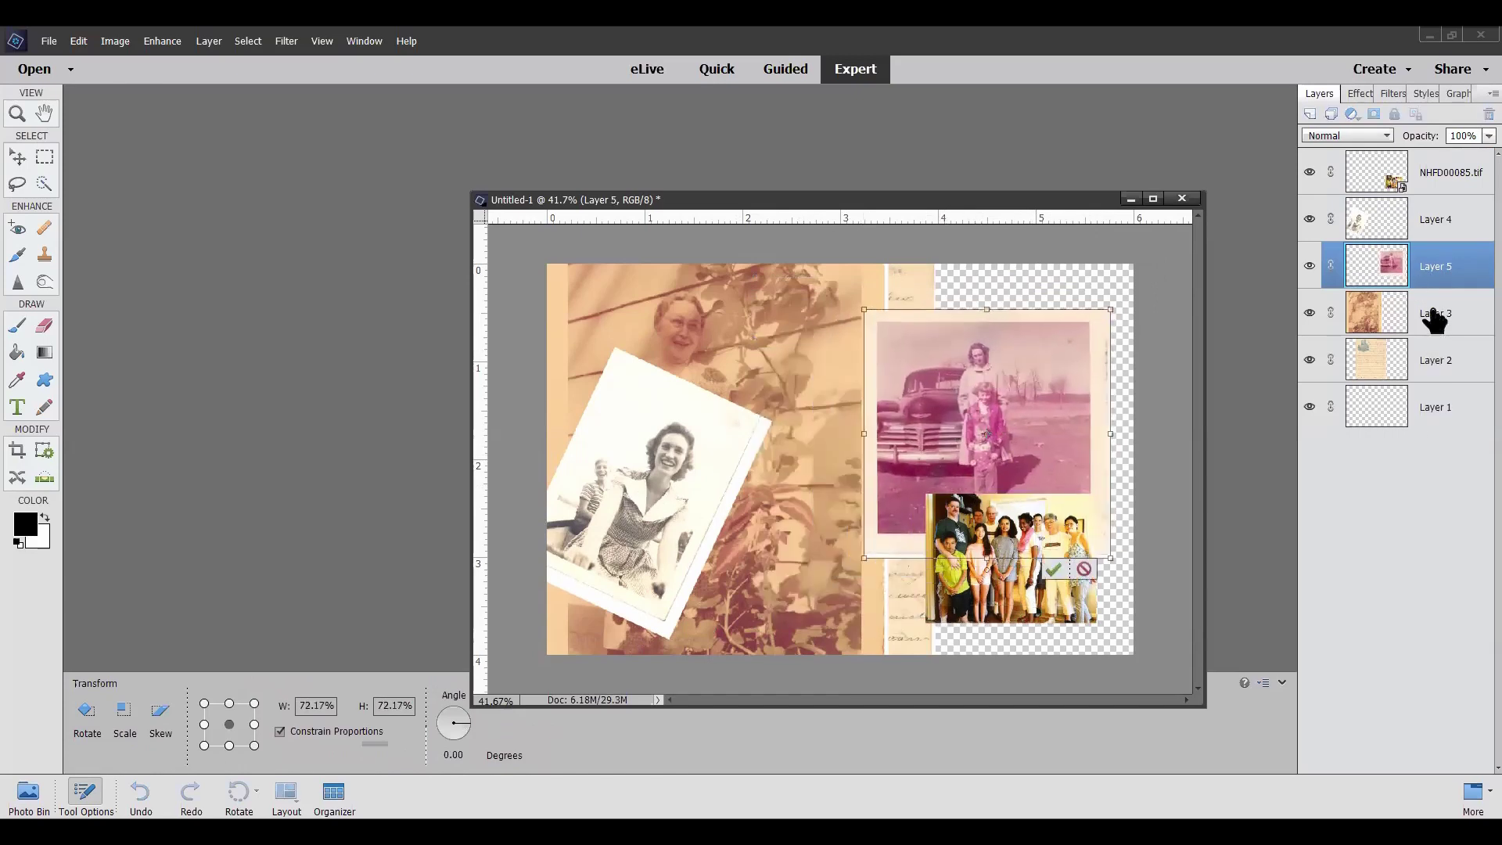
pyautogui.scroll(-1, 718, 310)
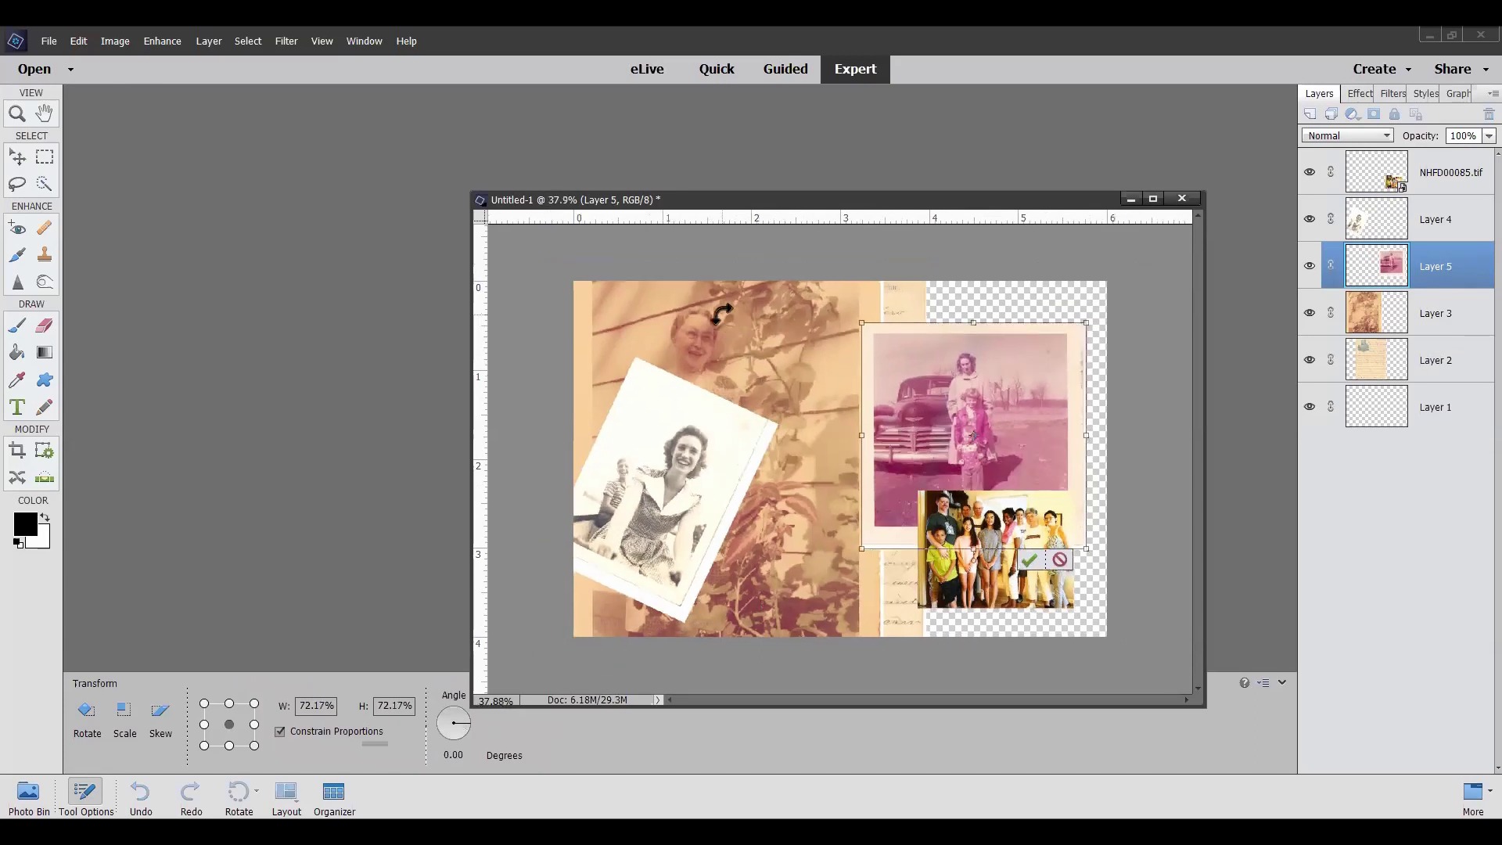
pyautogui.scroll(-1, 719, 313)
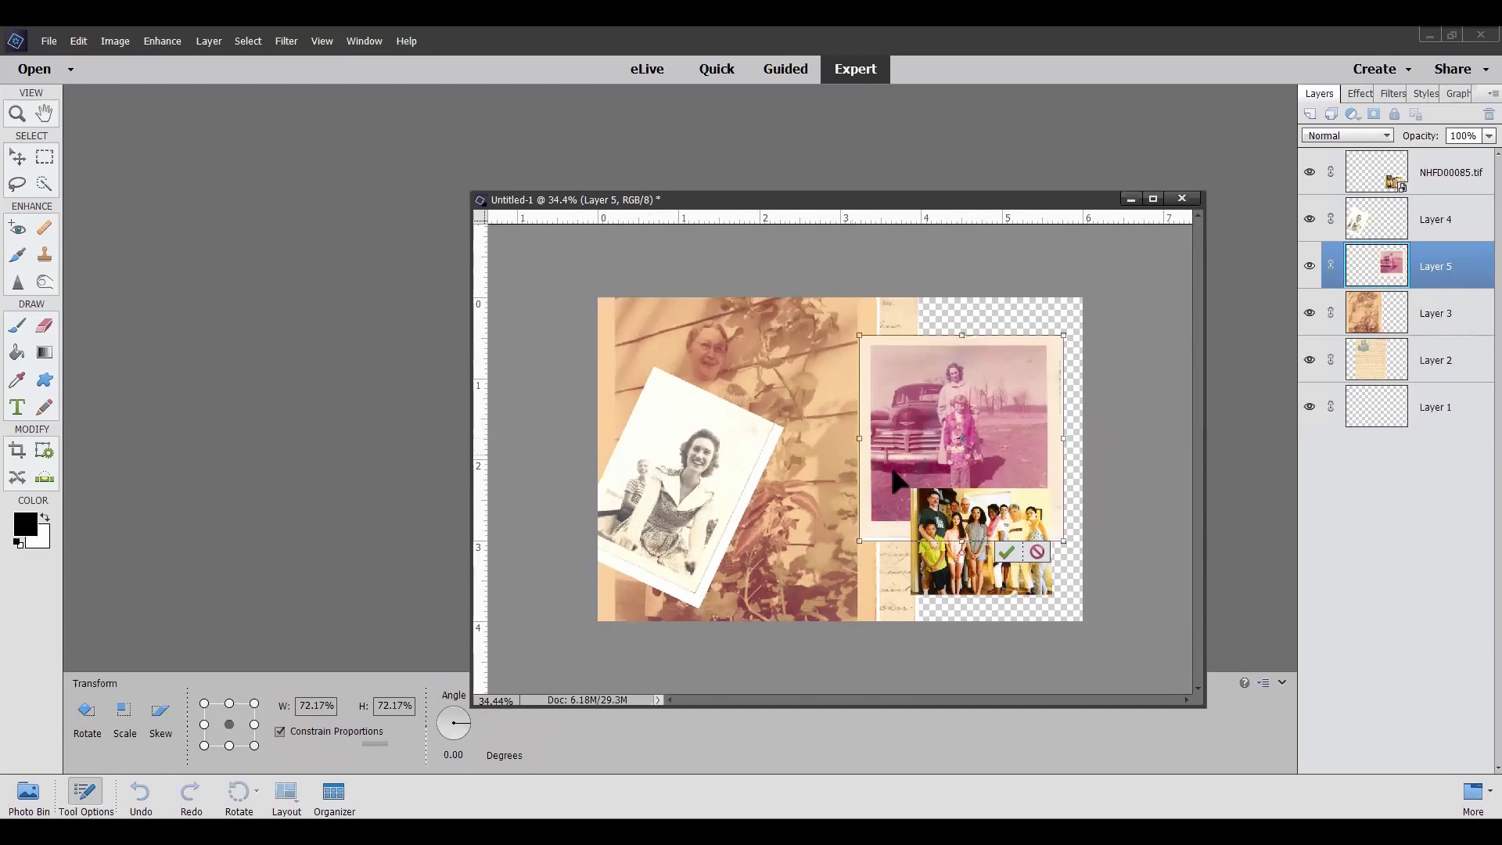
pyautogui.click(1007, 555)
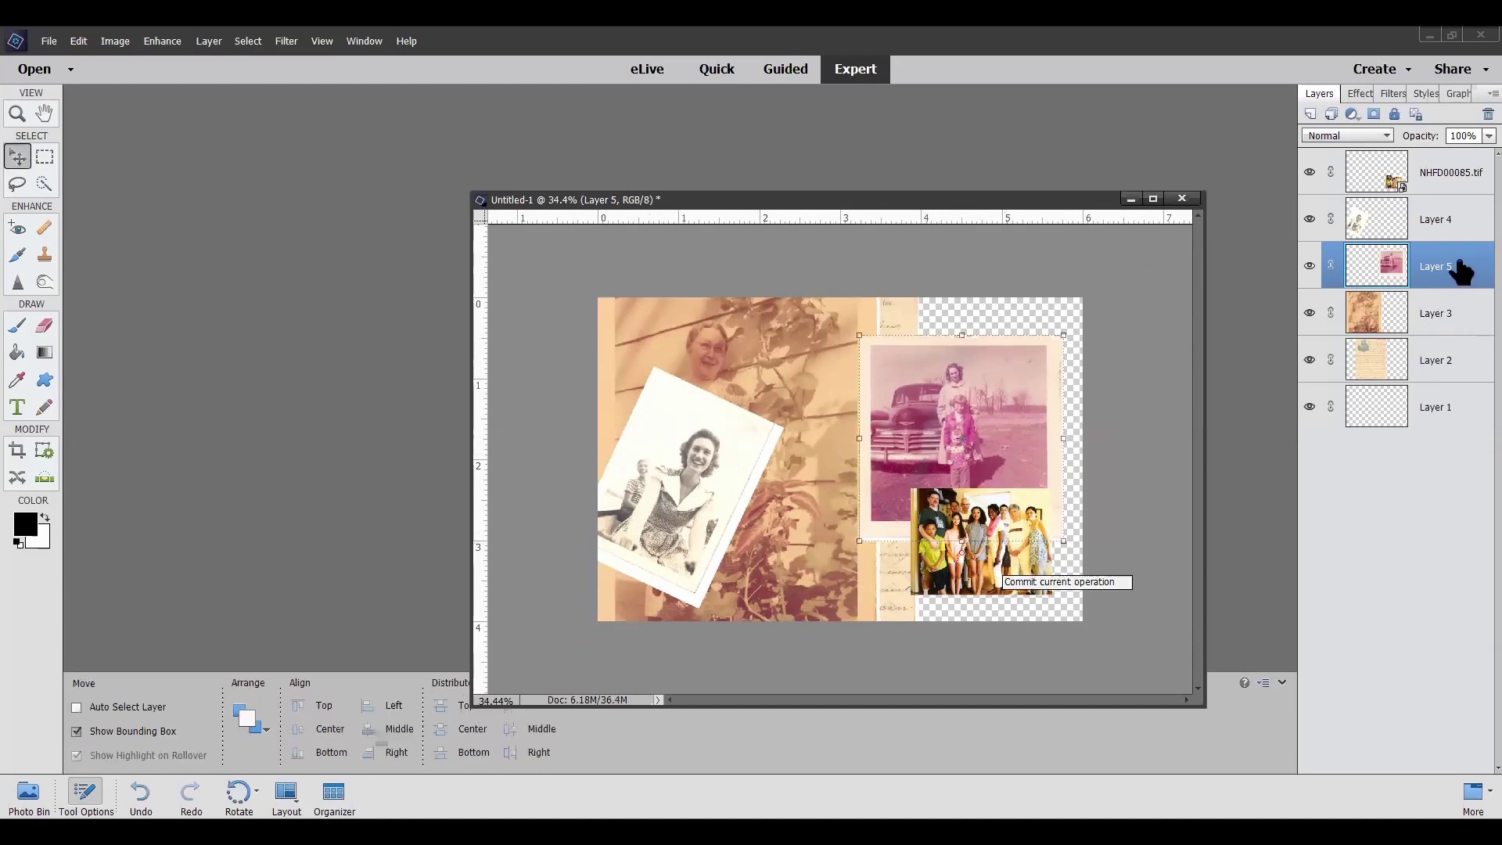
pyautogui.click(1431, 317)
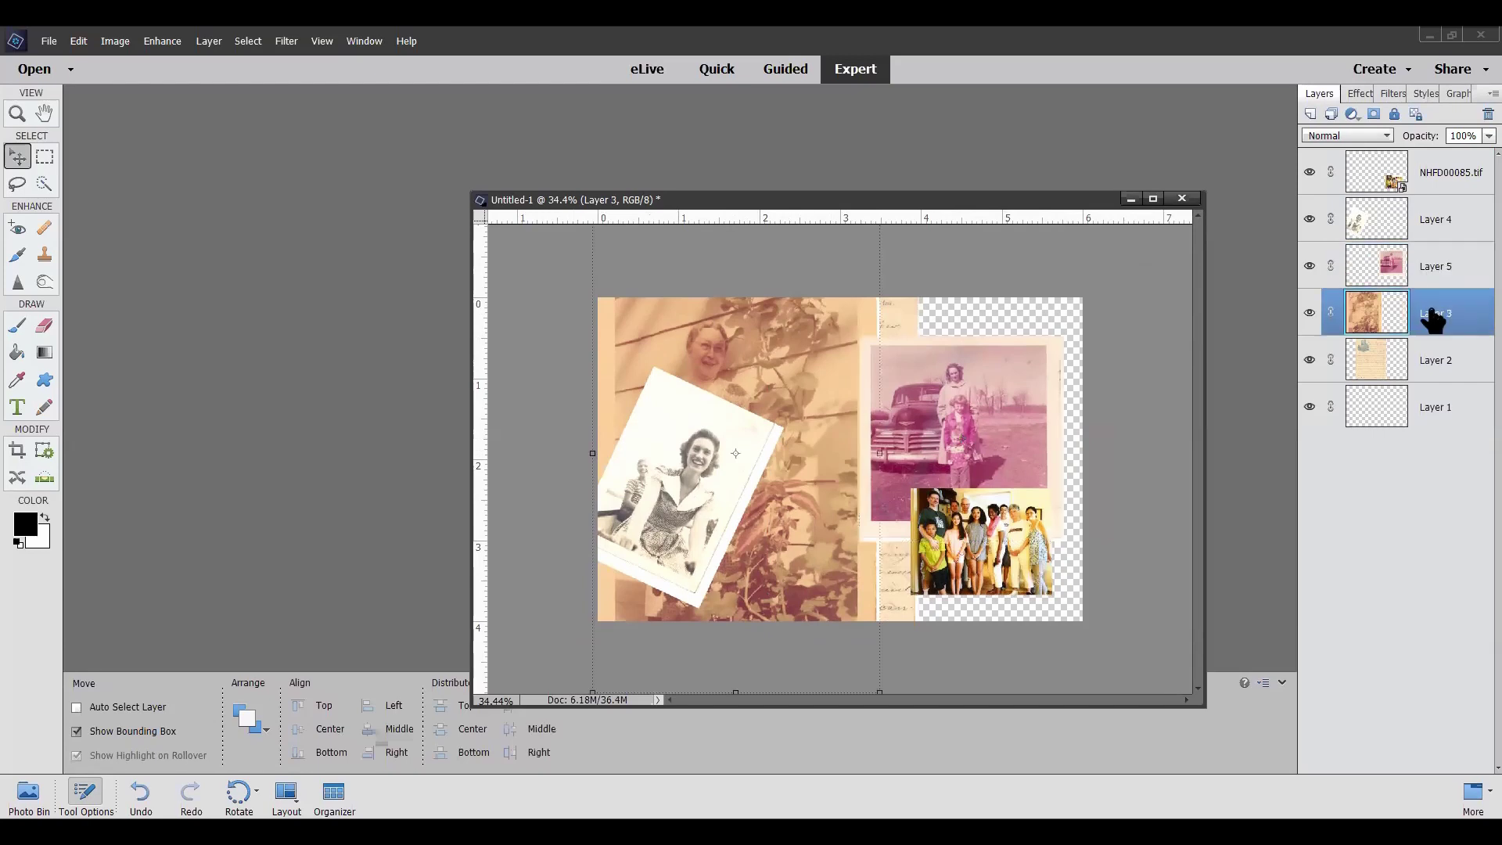
# Scale Layer 3's sepia photo to about 48% and move it to the canvas centre
pyautogui.scroll(-3, 758, 333)
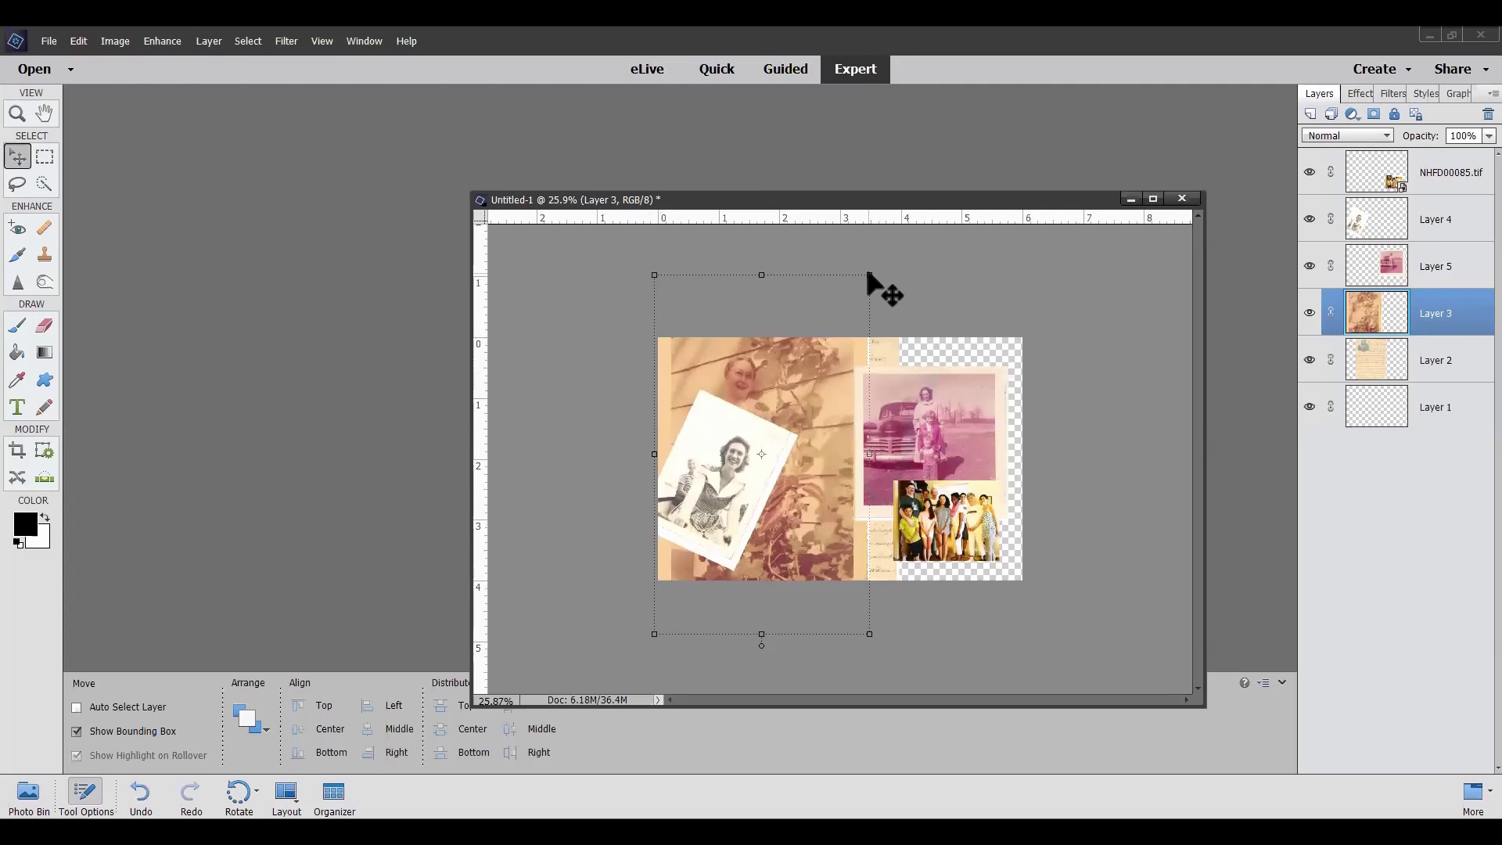
pyautogui.click(869, 275)
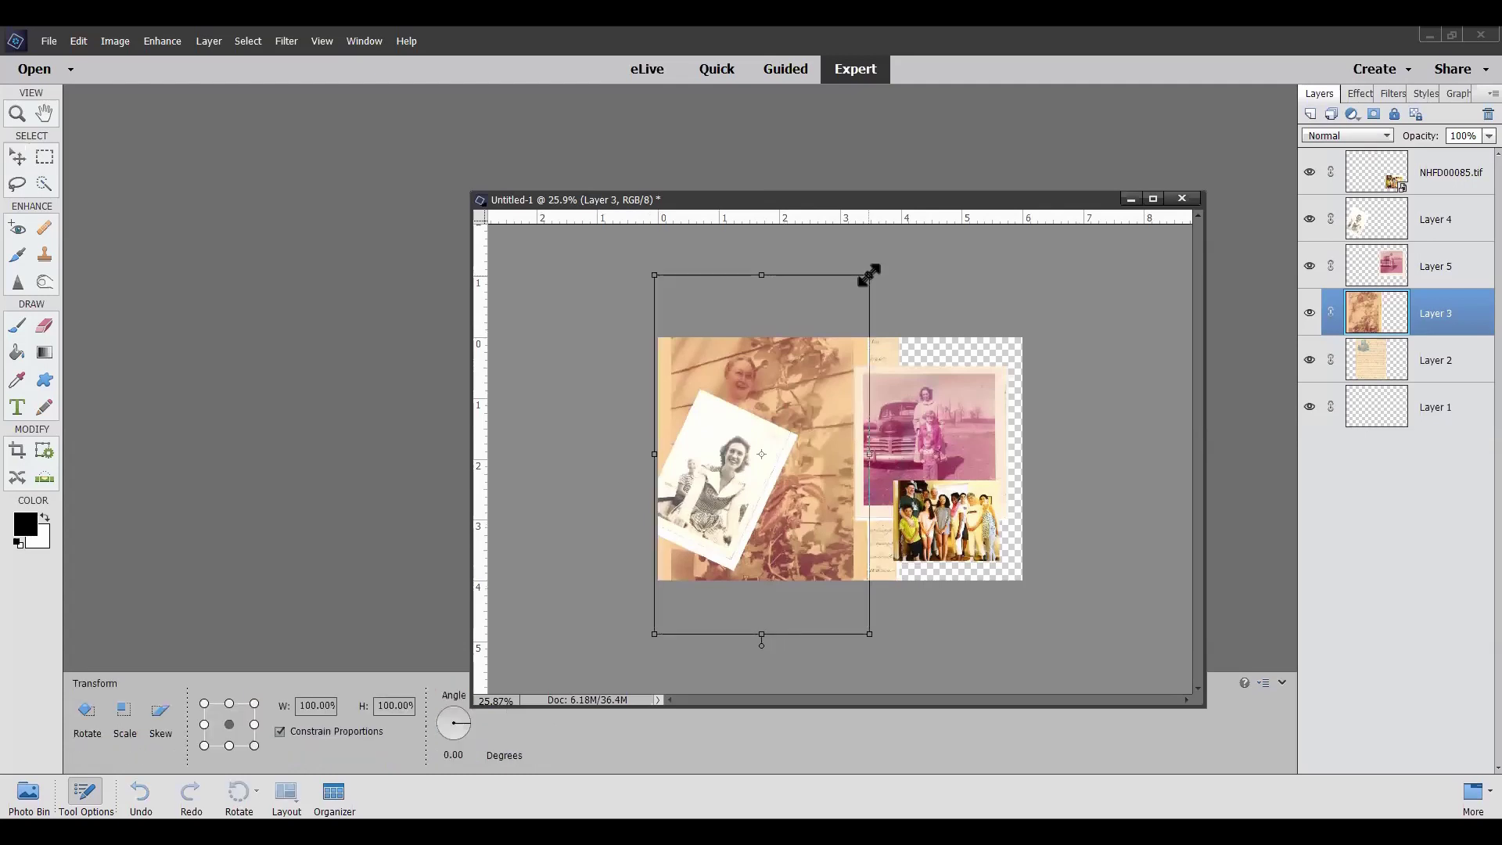
pyautogui.moveTo(869, 276); pyautogui.dragTo(821, 518)
pyautogui.moveTo(676, 570); pyautogui.dragTo(777, 473)
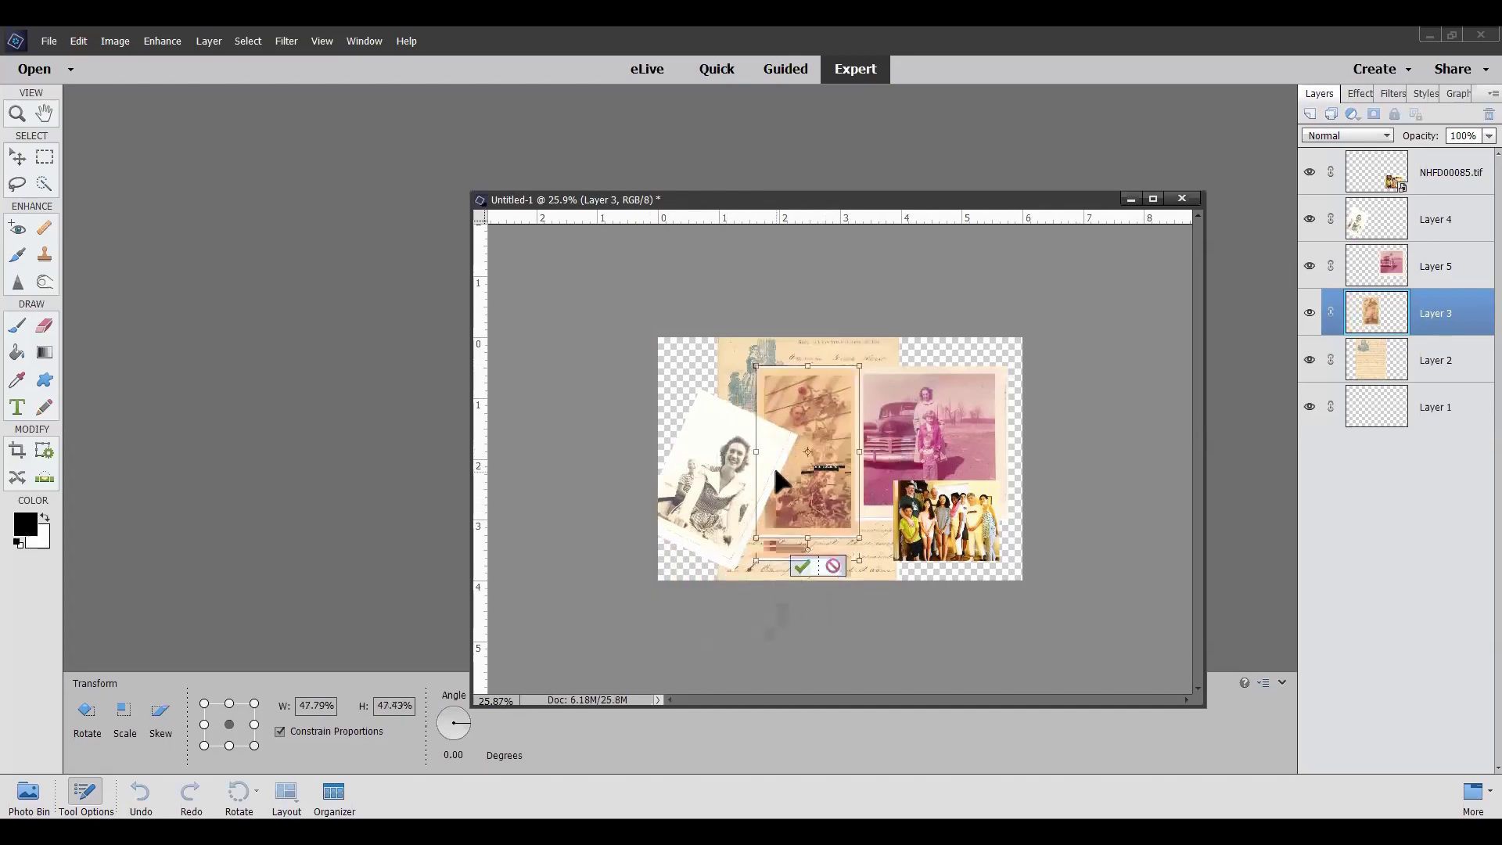
pyautogui.click(801, 563)
pyautogui.click(1443, 366)
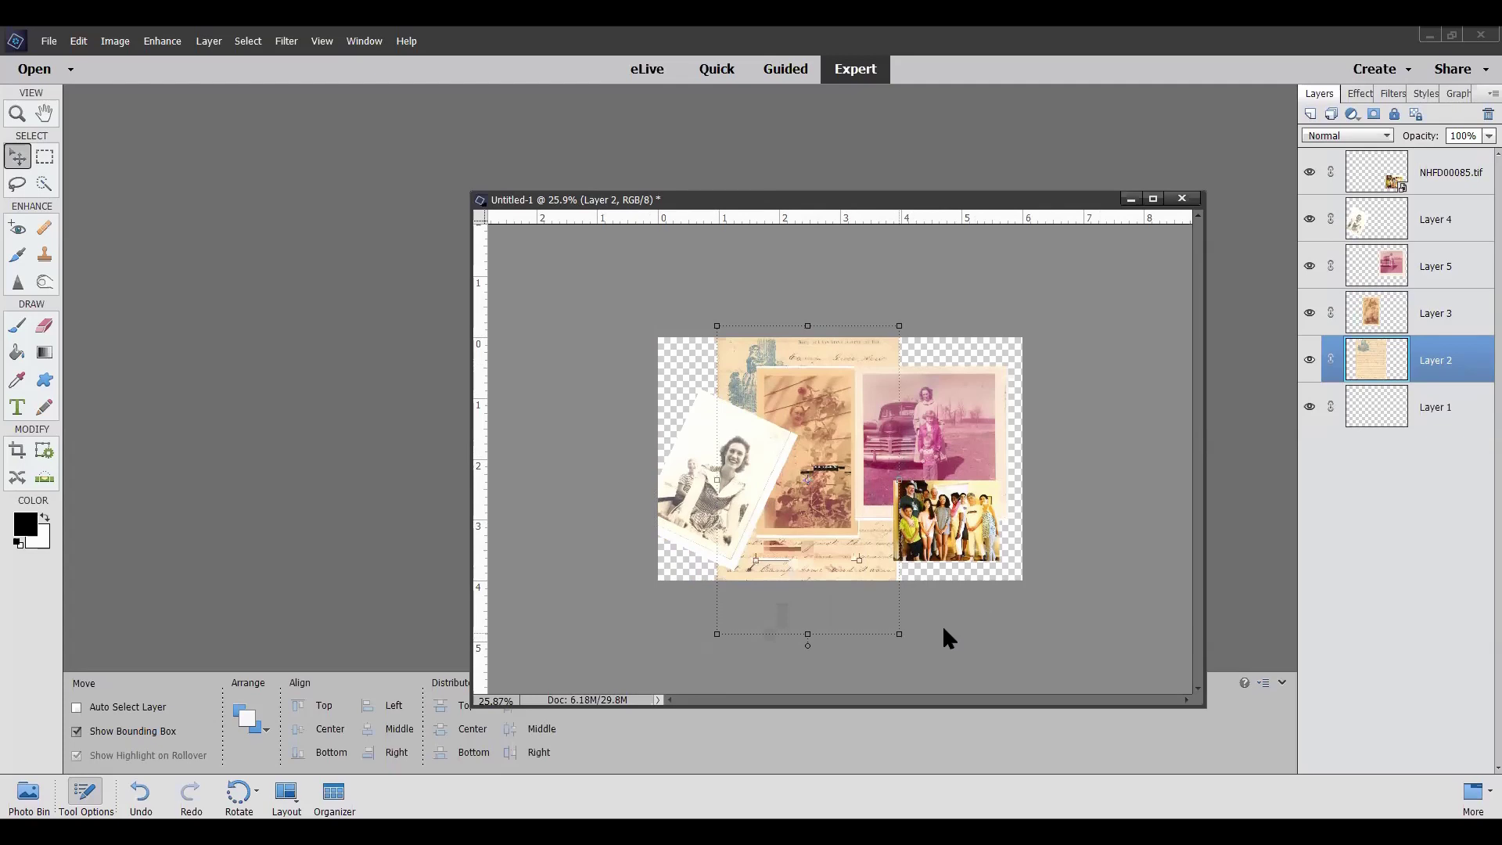
# Rotate Layer 2's handwritten letter about -48.78° and enlarge it to 175.51% to fill the background
pyautogui.hotkey('ctrl', 't')
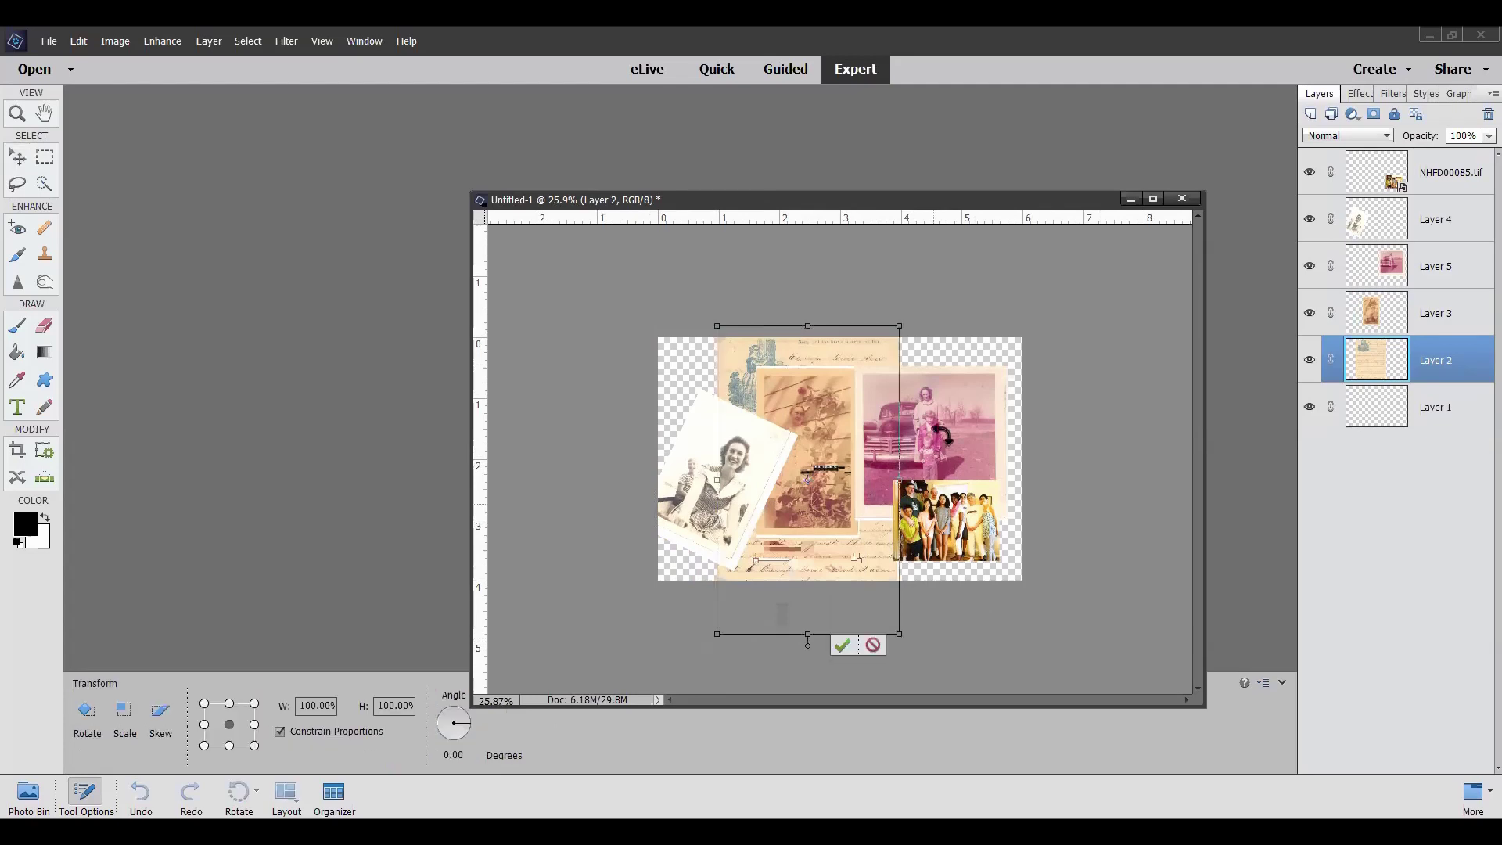
pyautogui.moveTo(875, 708); pyautogui.dragTo(1000, 522)
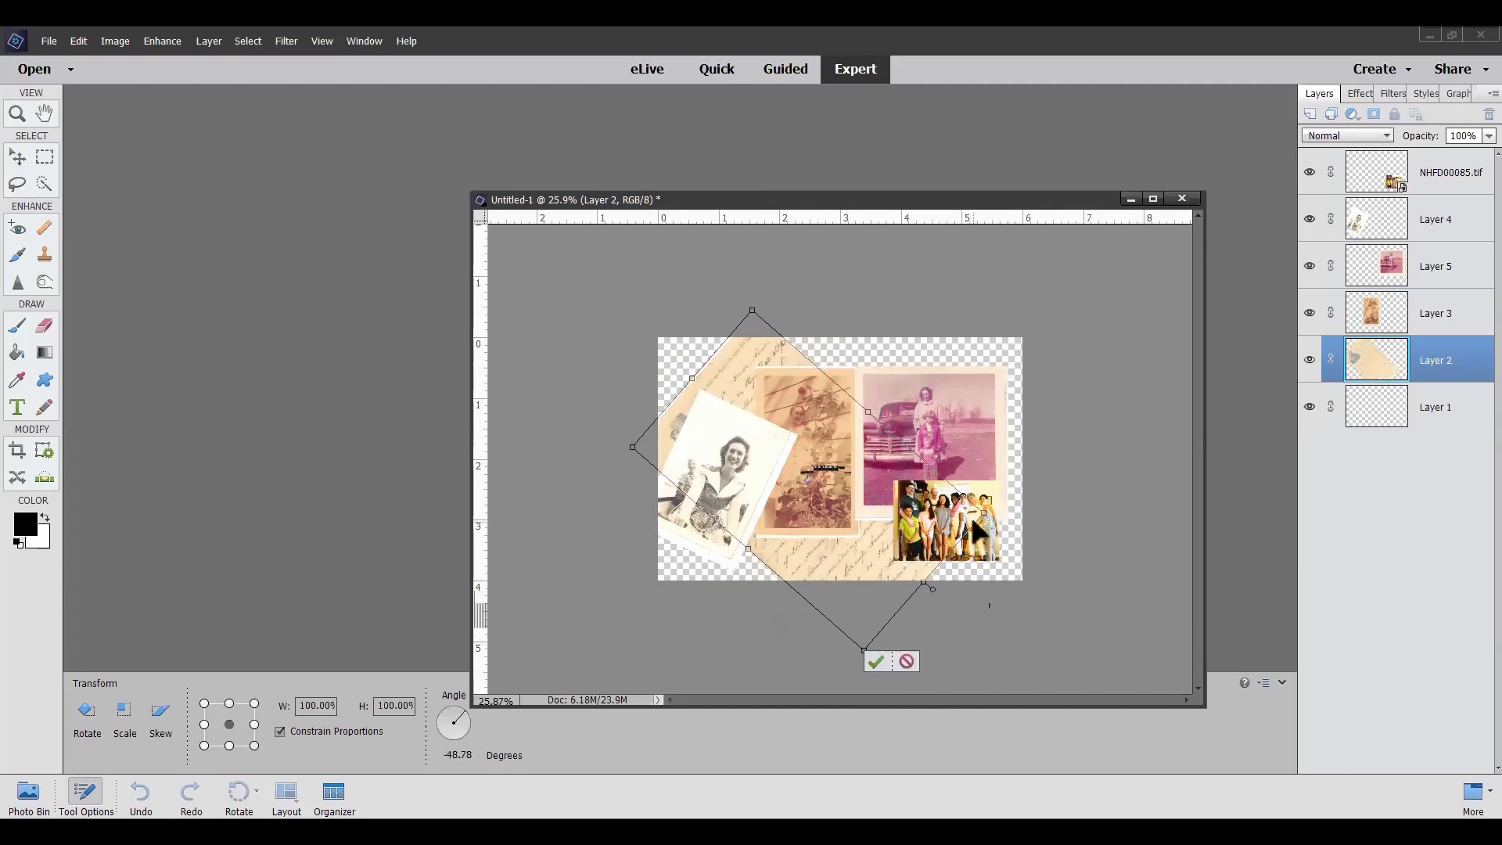
pyautogui.moveTo(982, 513); pyautogui.dragTo(1220, 527)
pyautogui.moveTo(1056, 460); pyautogui.dragTo(960, 384)
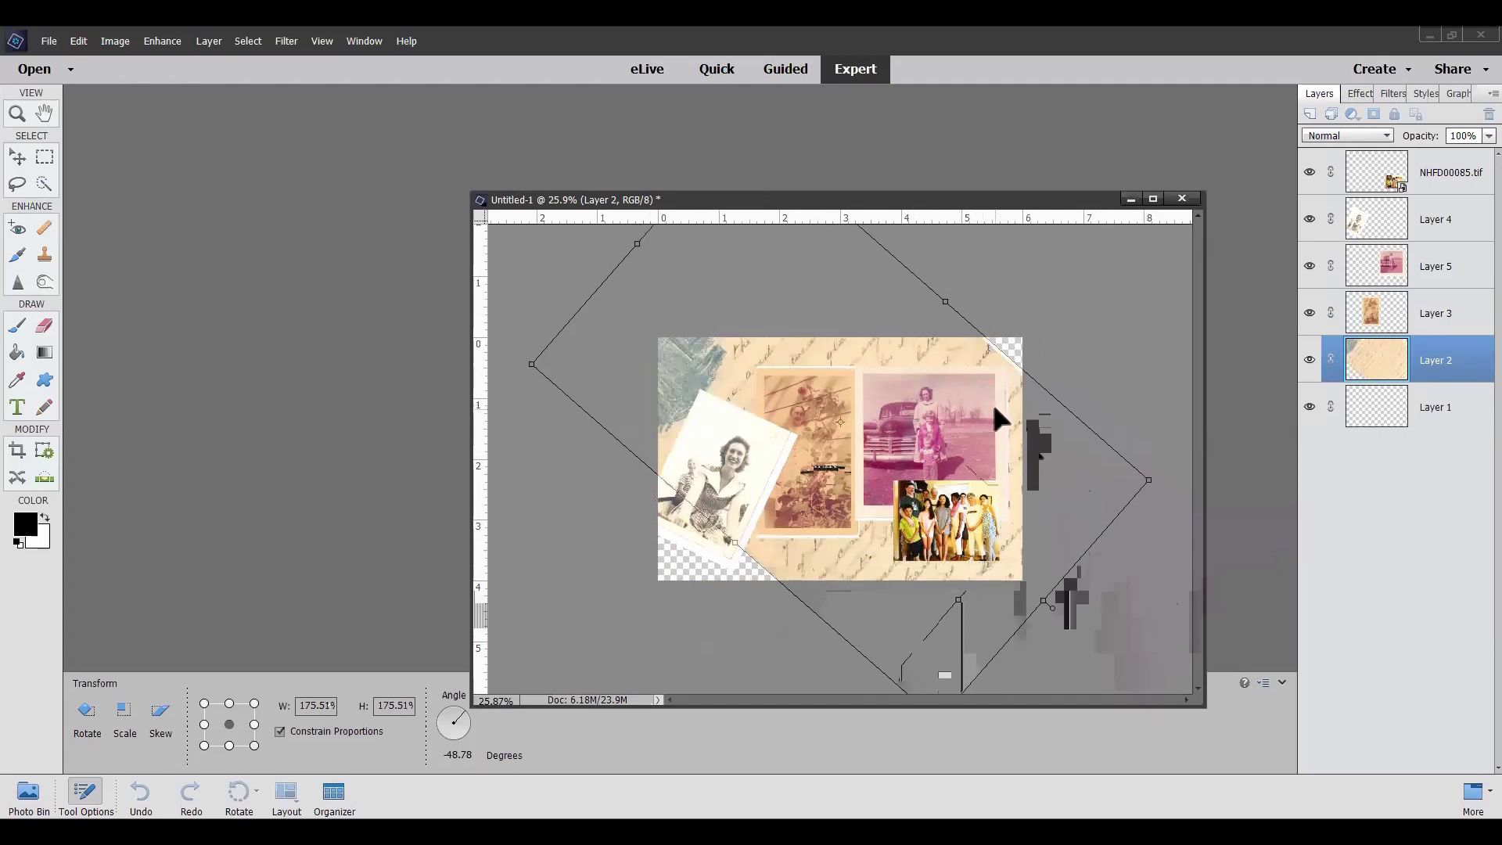
pyautogui.click(947, 685)
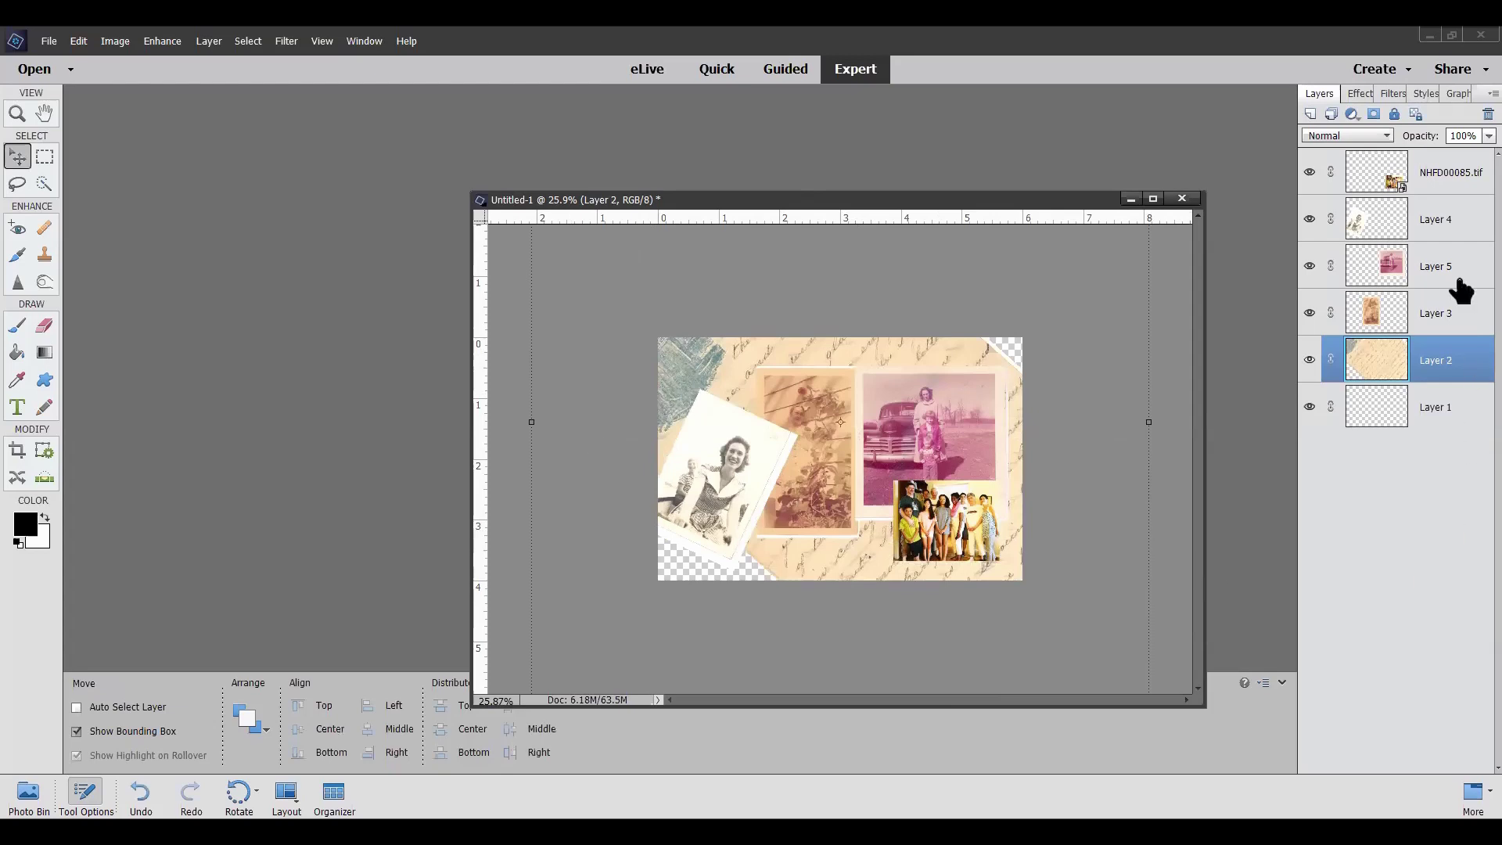
# Move Layer 4's portrait slightly lower and Layer 5's car photo up into the top-right corner
pyautogui.click(1456, 218)
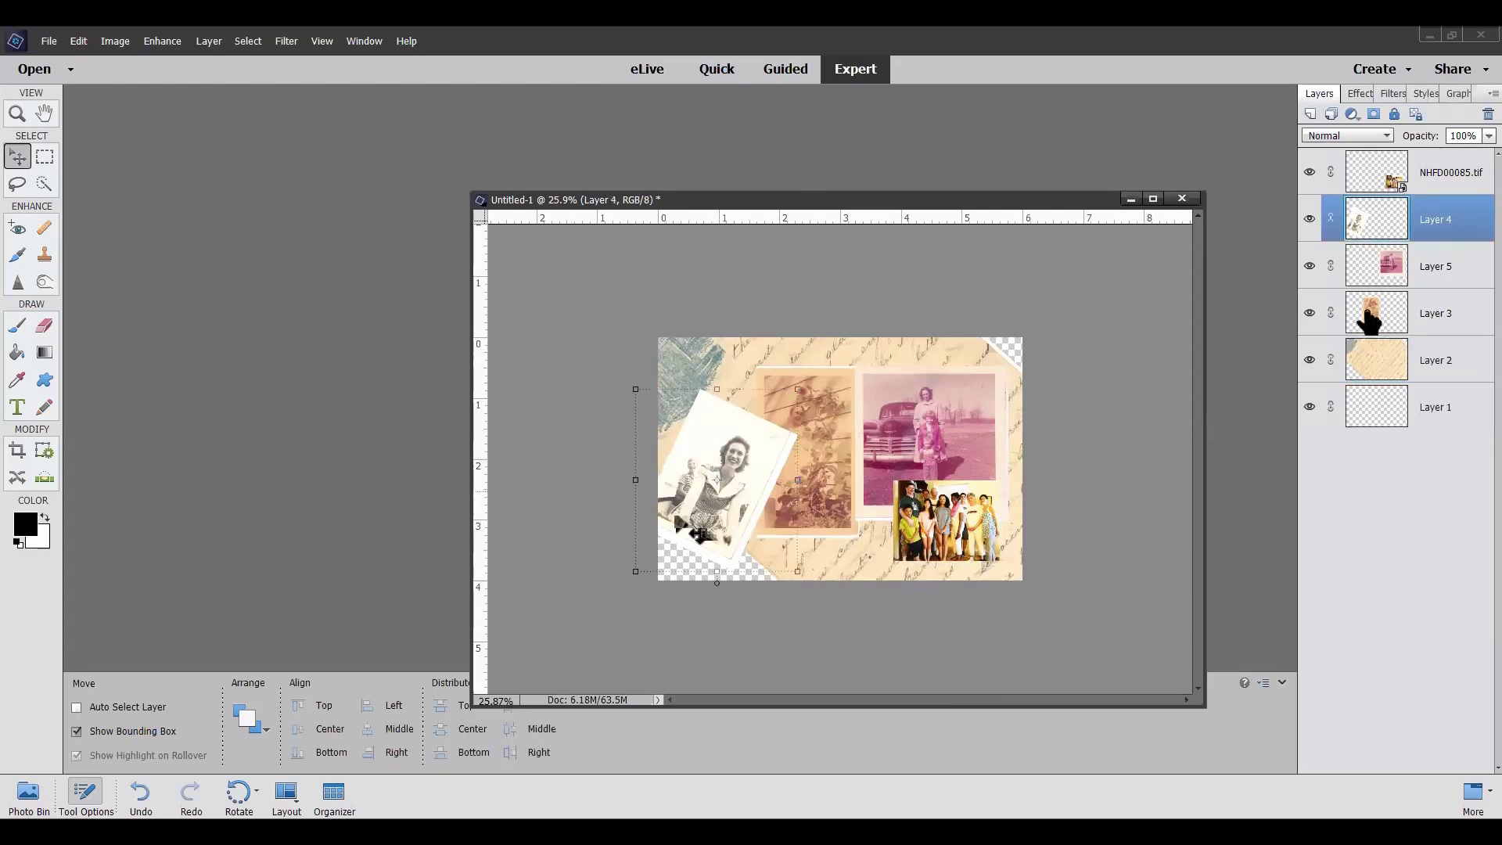
pyautogui.moveTo(727, 475)
pyautogui.mouseDown()
pyautogui.moveTo(736, 527)
pyautogui.moveTo(738, 493)
pyautogui.mouseUp()
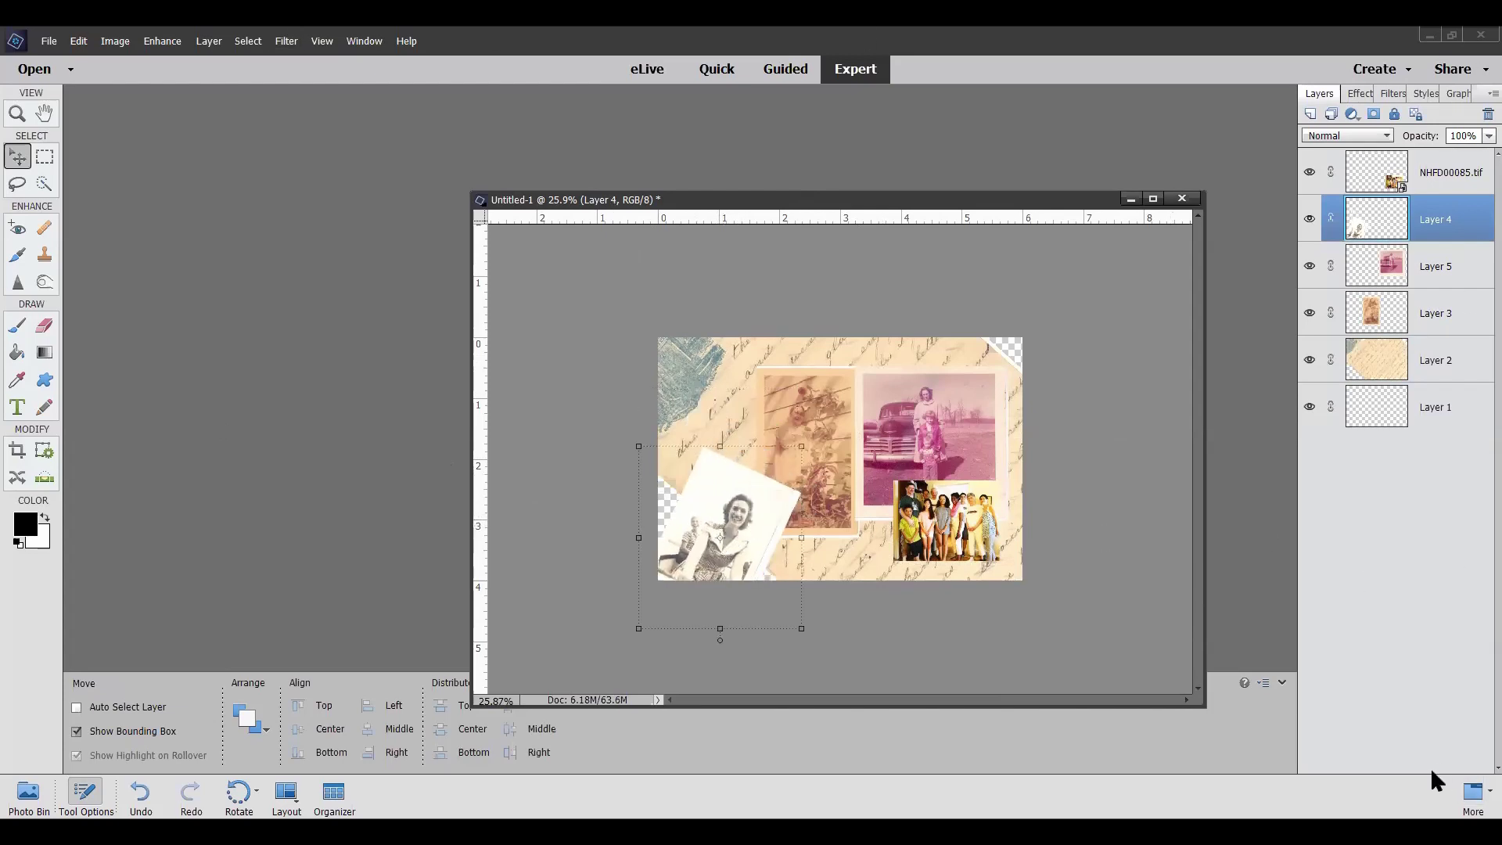
pyautogui.click(1448, 268)
pyautogui.moveTo(942, 433); pyautogui.dragTo(969, 392)
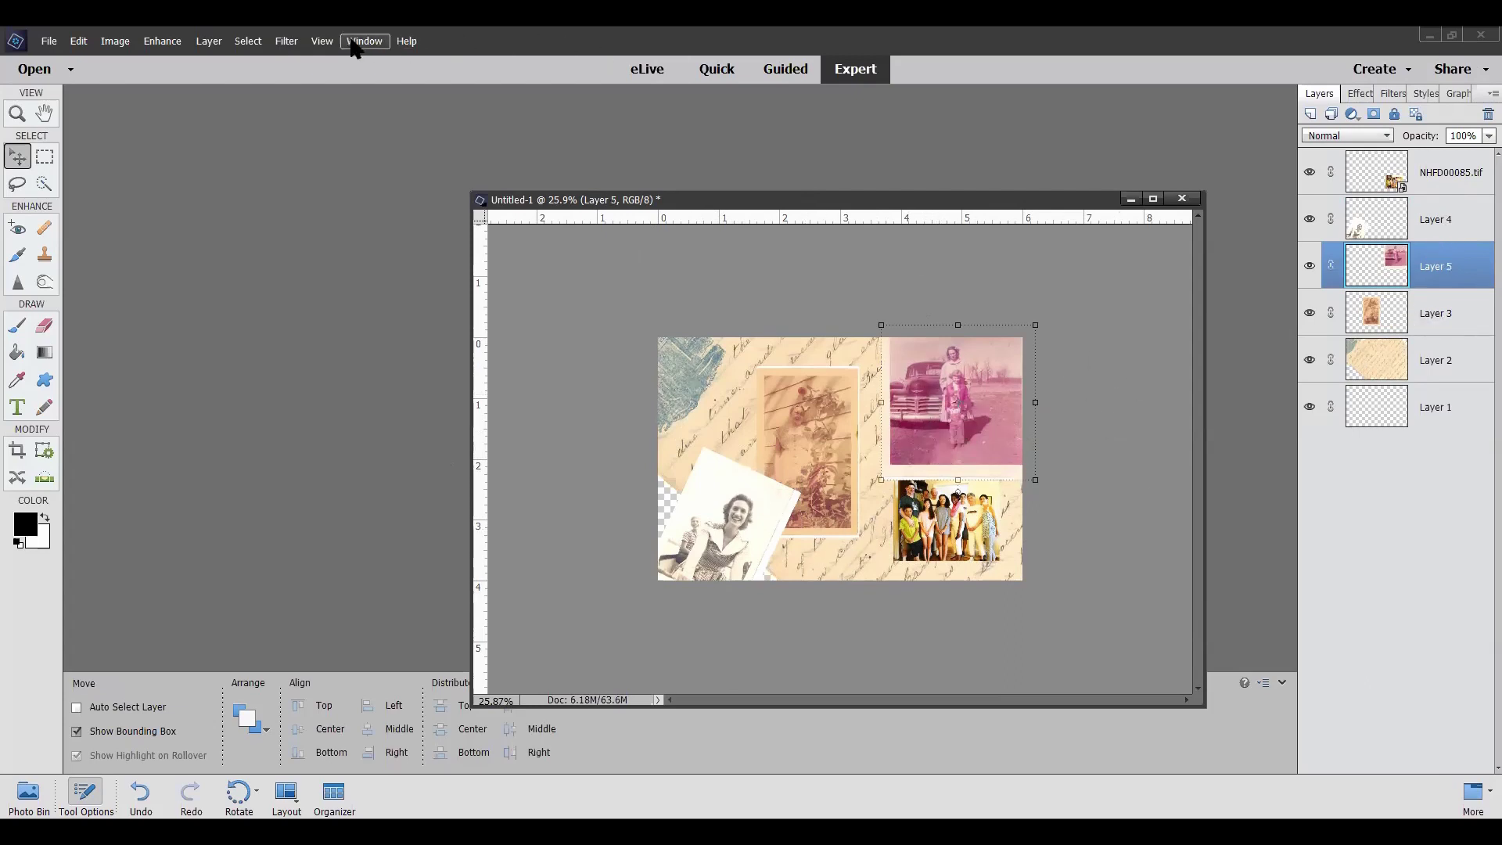
# With Layer 5 selected, open Layer > Layer Style > Style Settings
pyautogui.click(167, 43)
pyautogui.moveTo(227, 43)
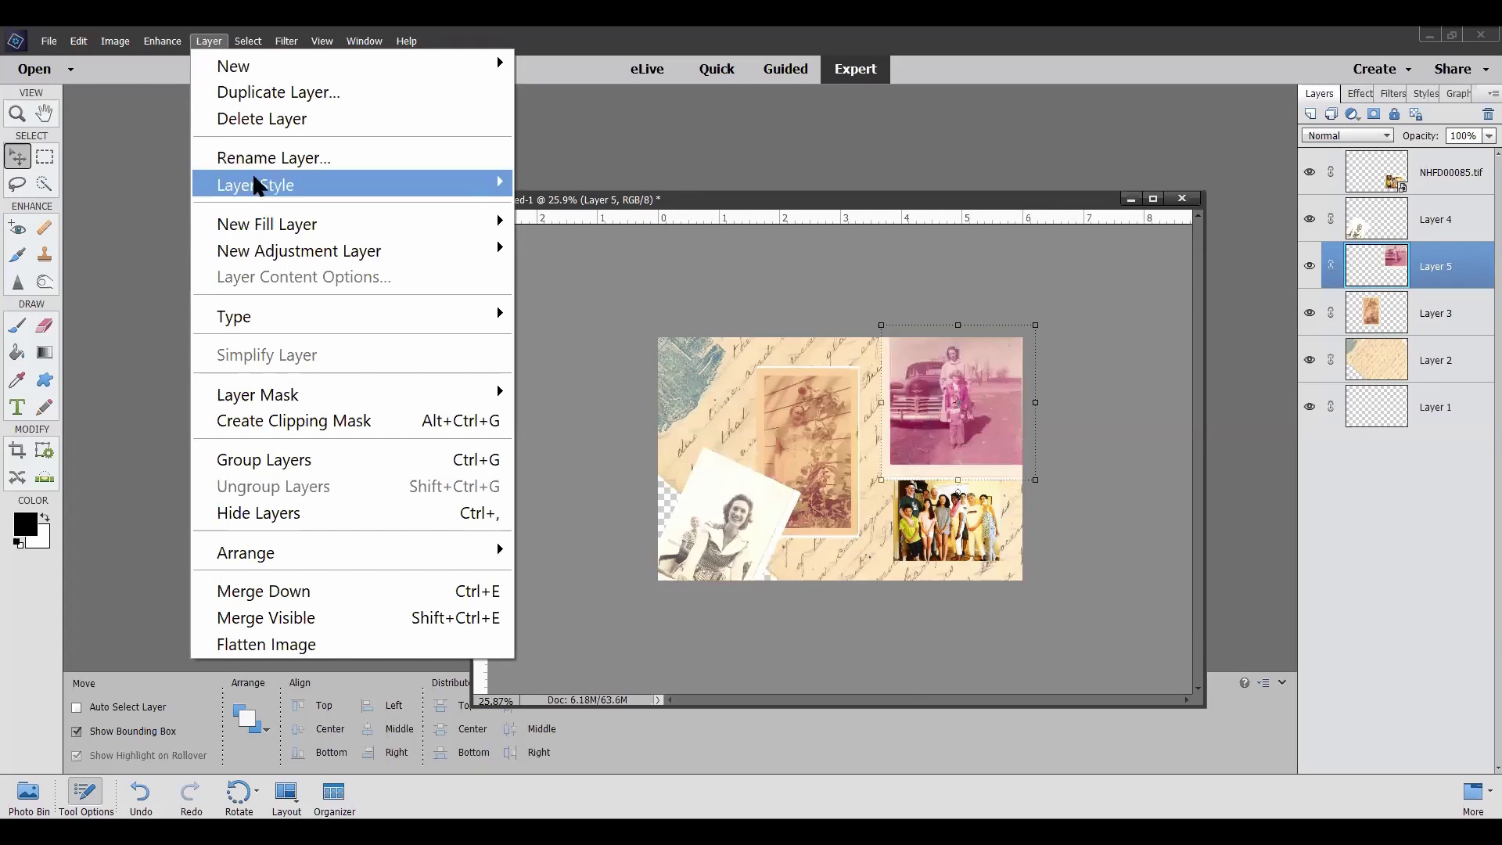
pyautogui.moveTo(258, 186)
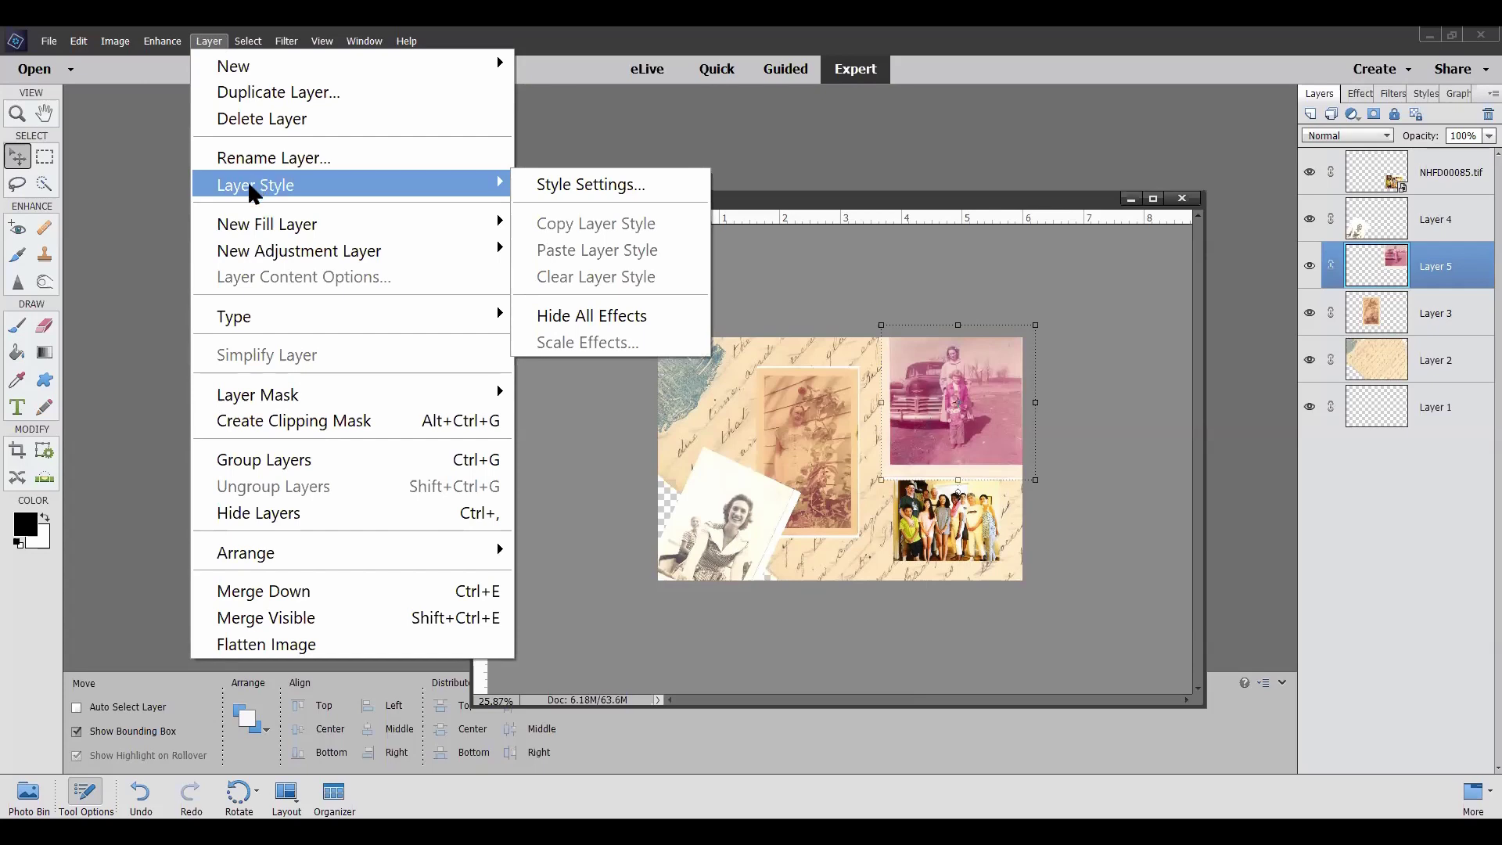
pyautogui.click(573, 188)
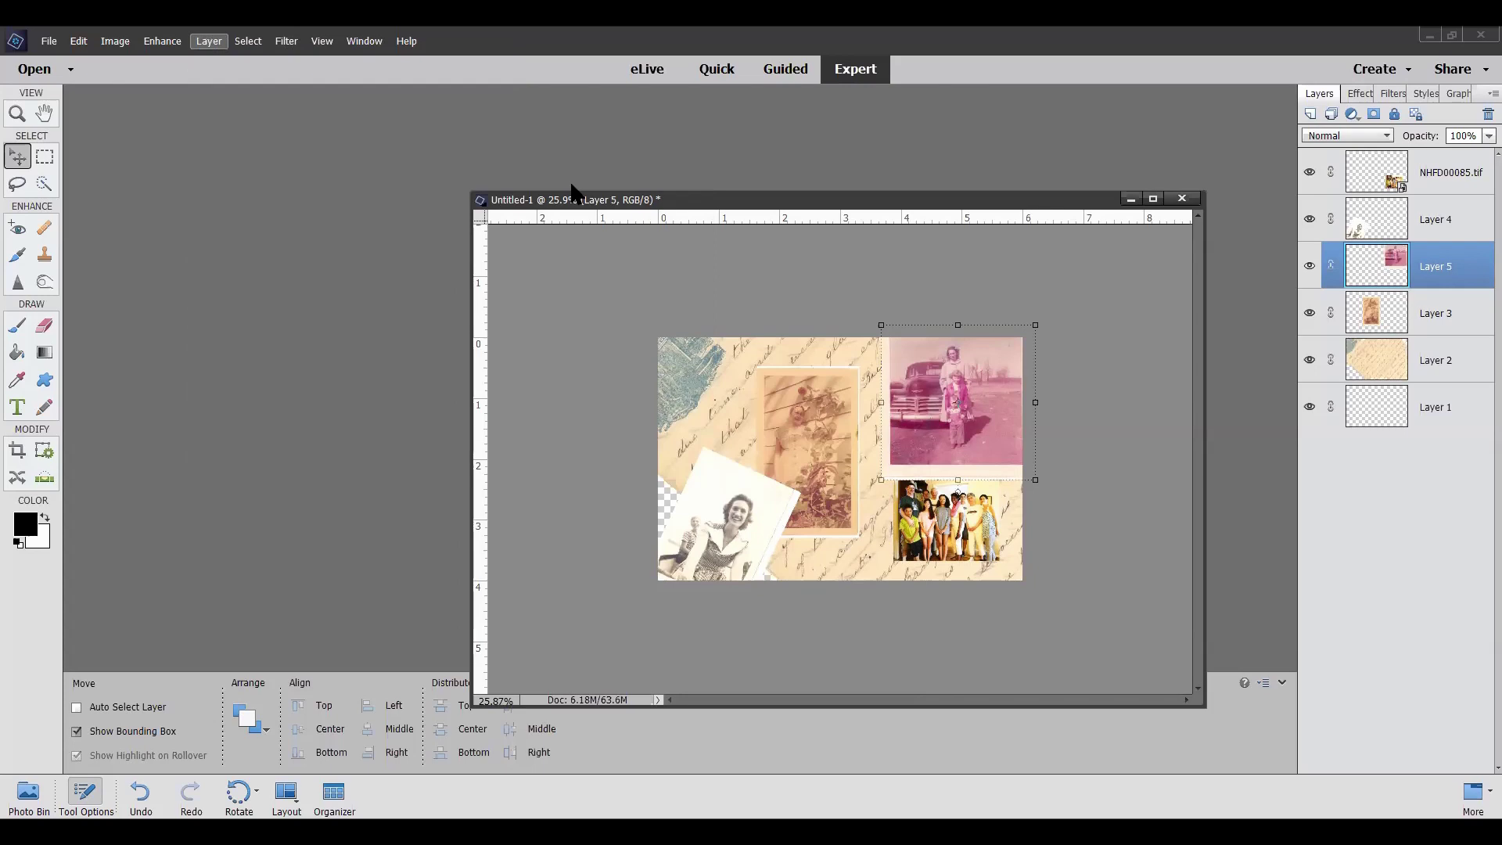
# Try a 35 px stroke and a drop shadow of size 152, distance 45, 60% opacity
pyautogui.moveTo(278, 259); pyautogui.dragTo(457, 242)
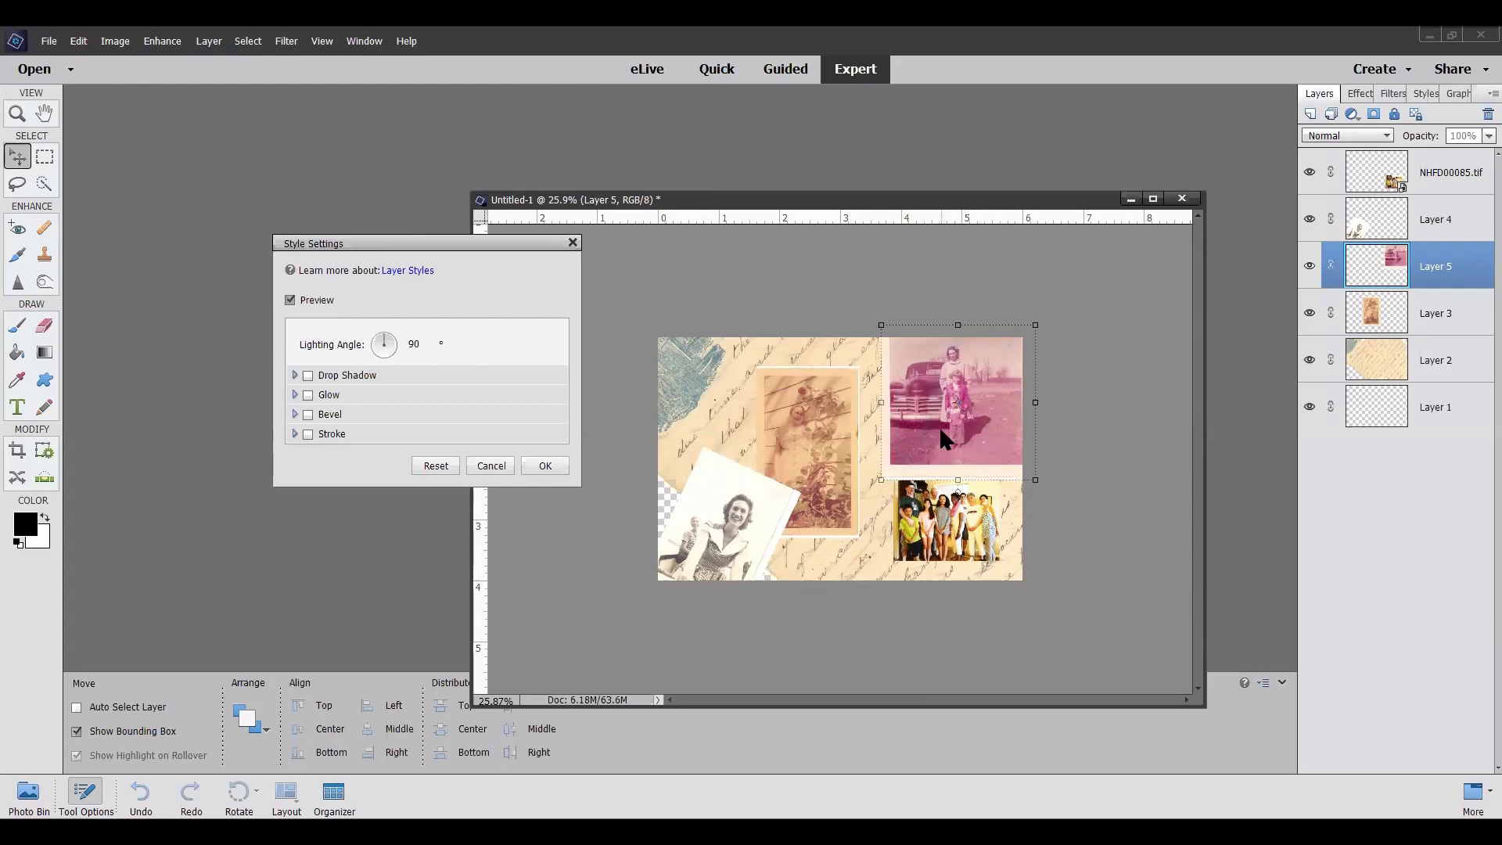
pyautogui.click(308, 434)
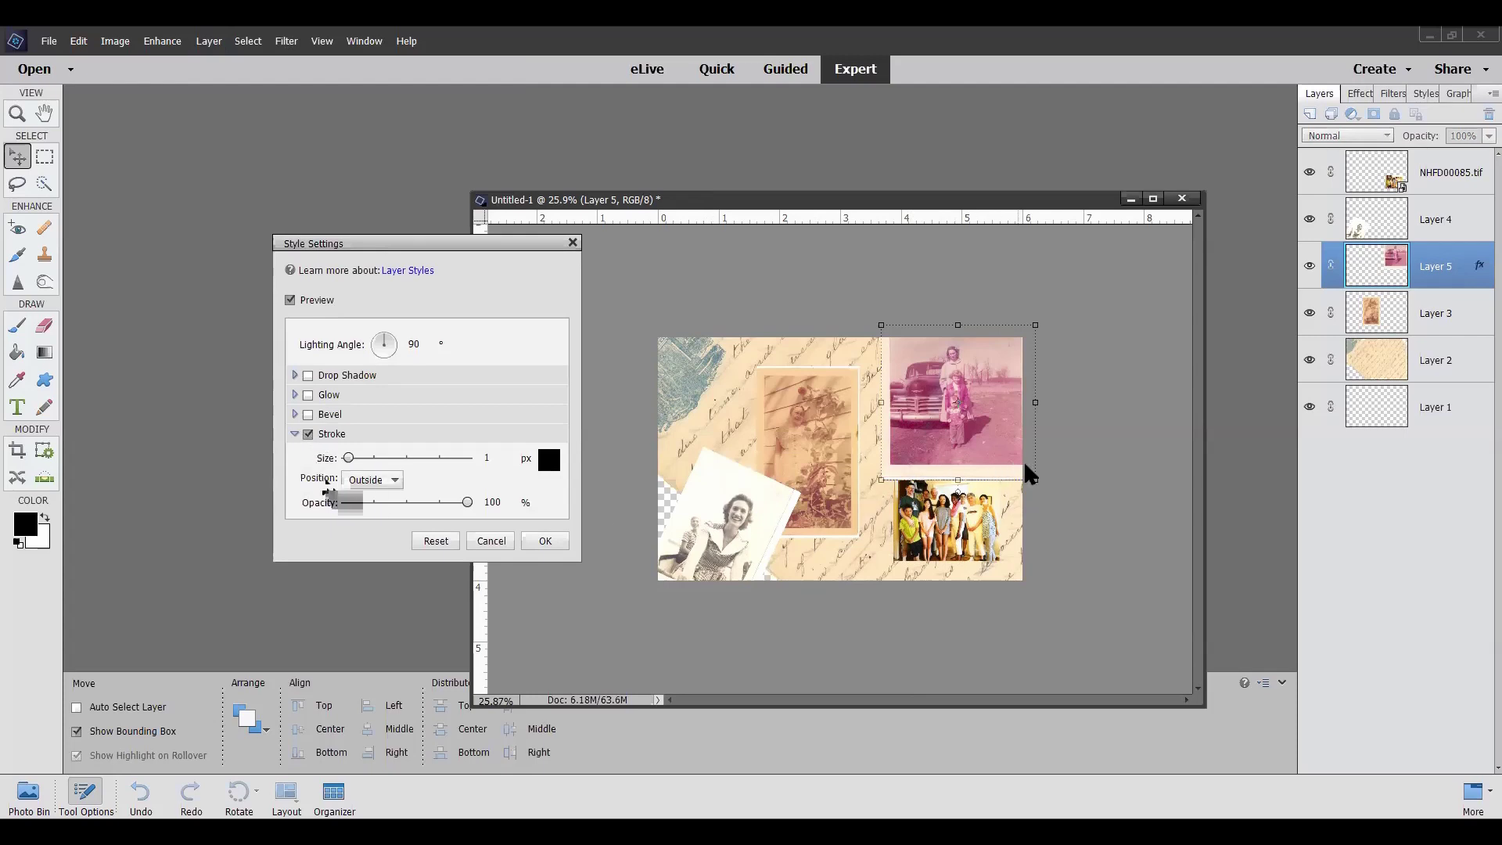
pyautogui.click(362, 457)
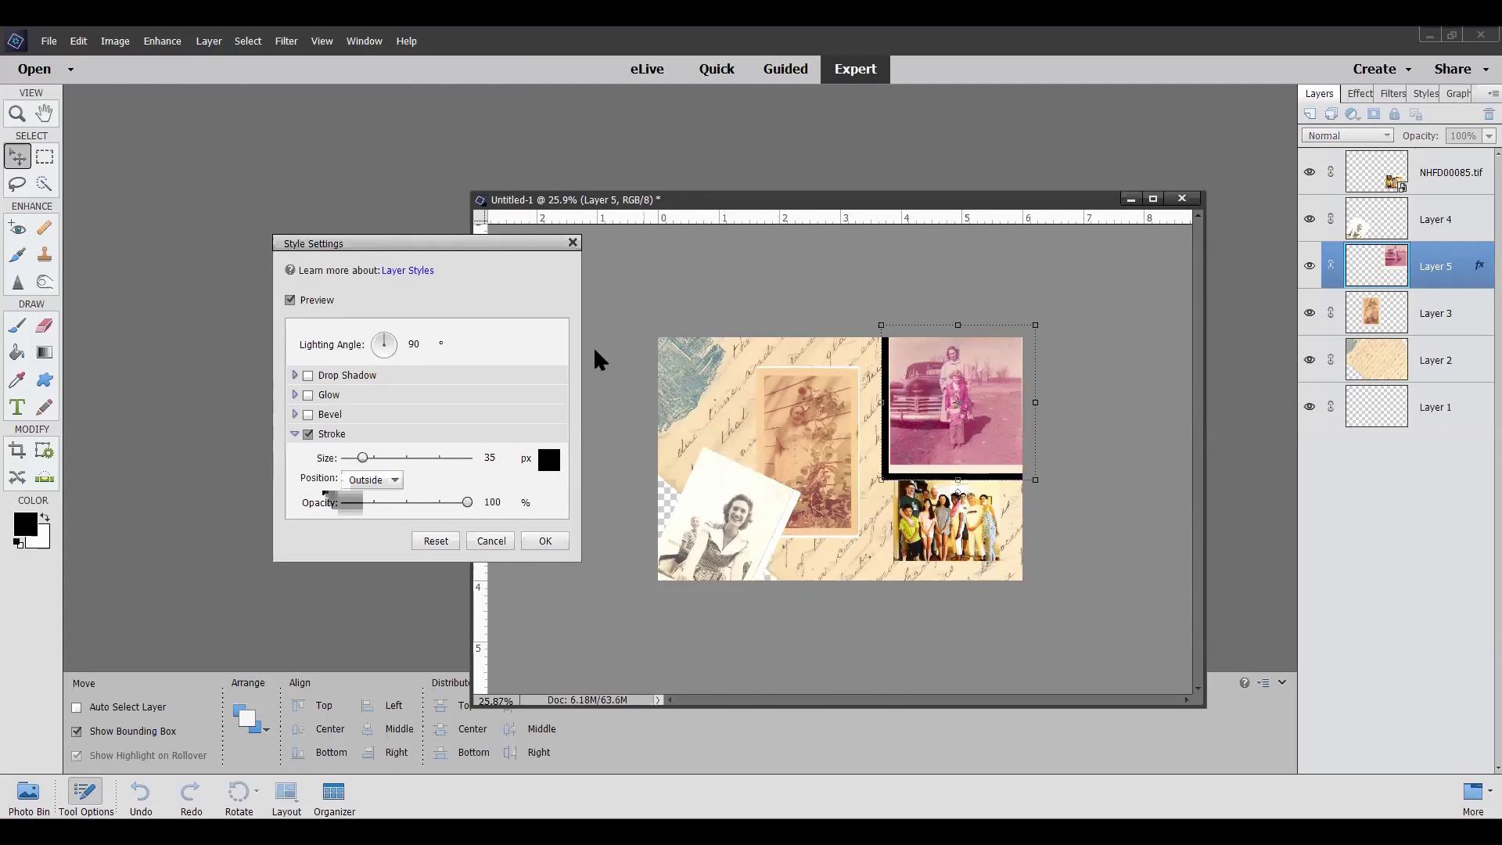
pyautogui.click(306, 374)
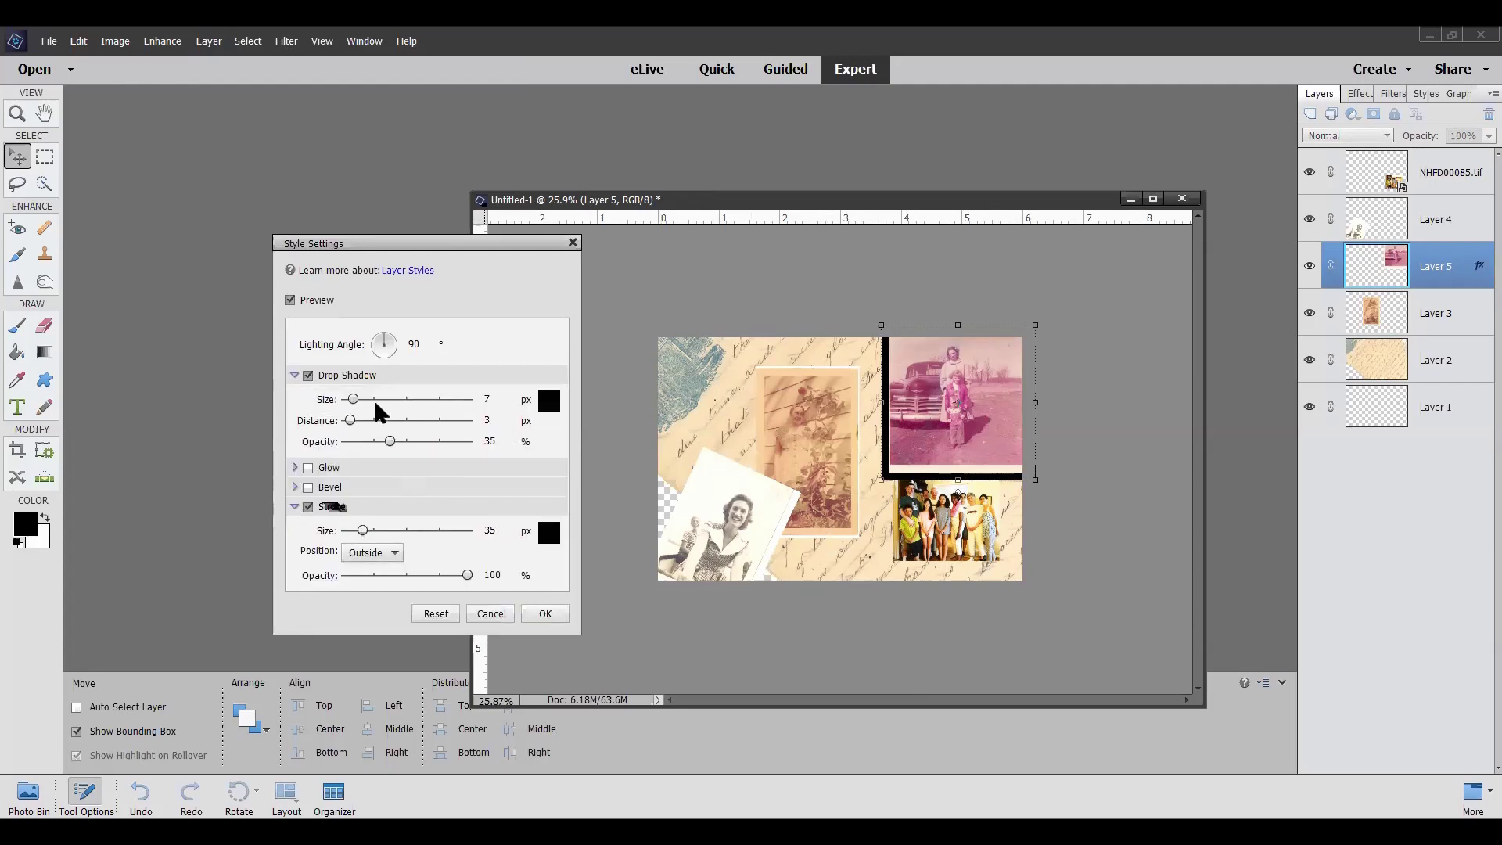
pyautogui.click(396, 400)
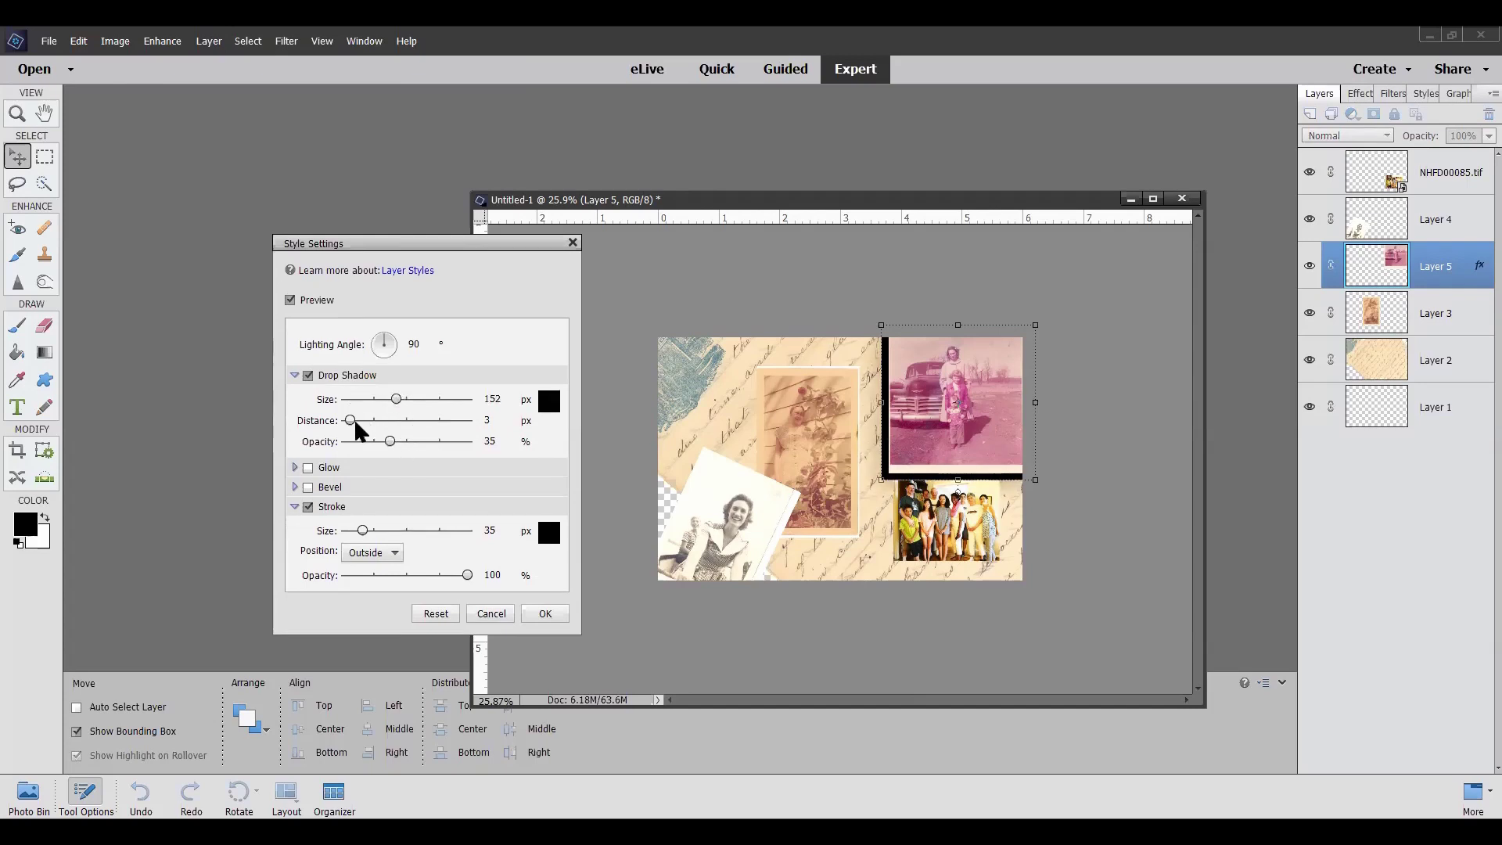
pyautogui.moveTo(346, 420); pyautogui.dragTo(383, 419)
pyautogui.moveTo(389, 440); pyautogui.dragTo(418, 440)
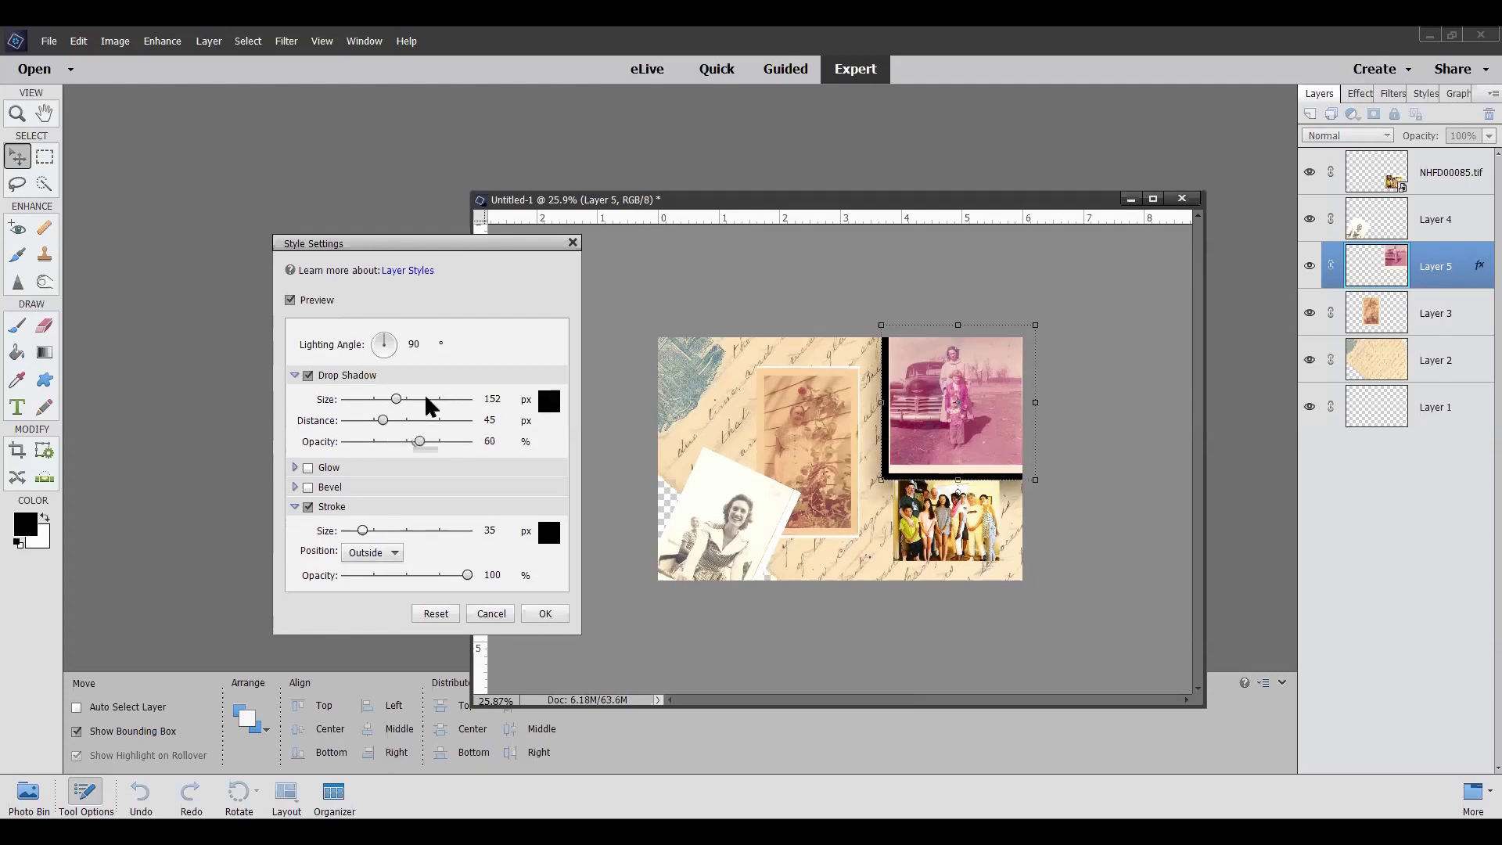
# Adjust the shadow's lighting angle, then cancel to discard the trial styles
pyautogui.click(384, 345)
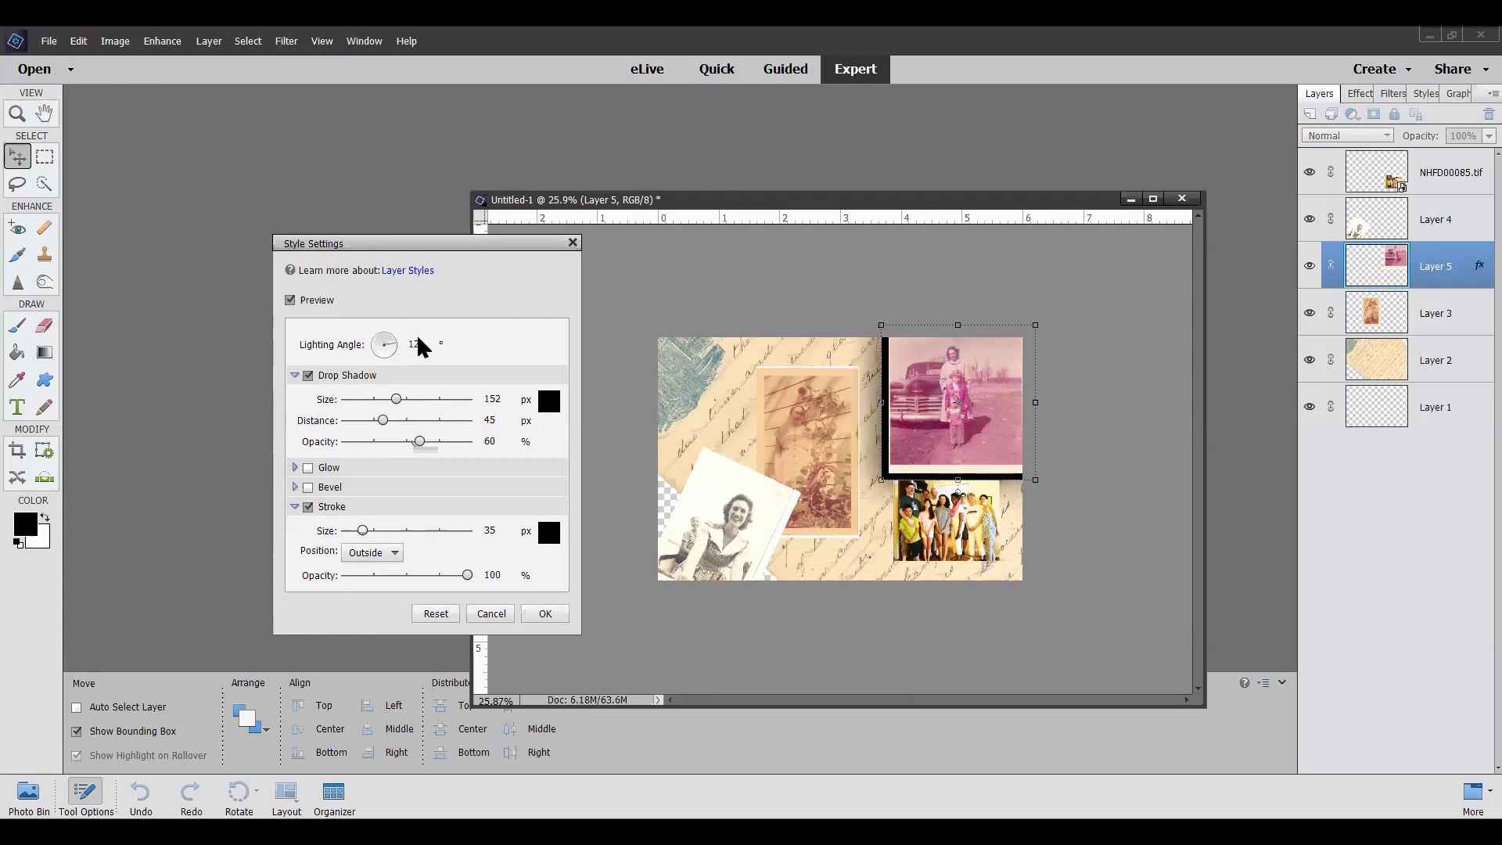
pyautogui.click(417, 343)
pyautogui.click(572, 243)
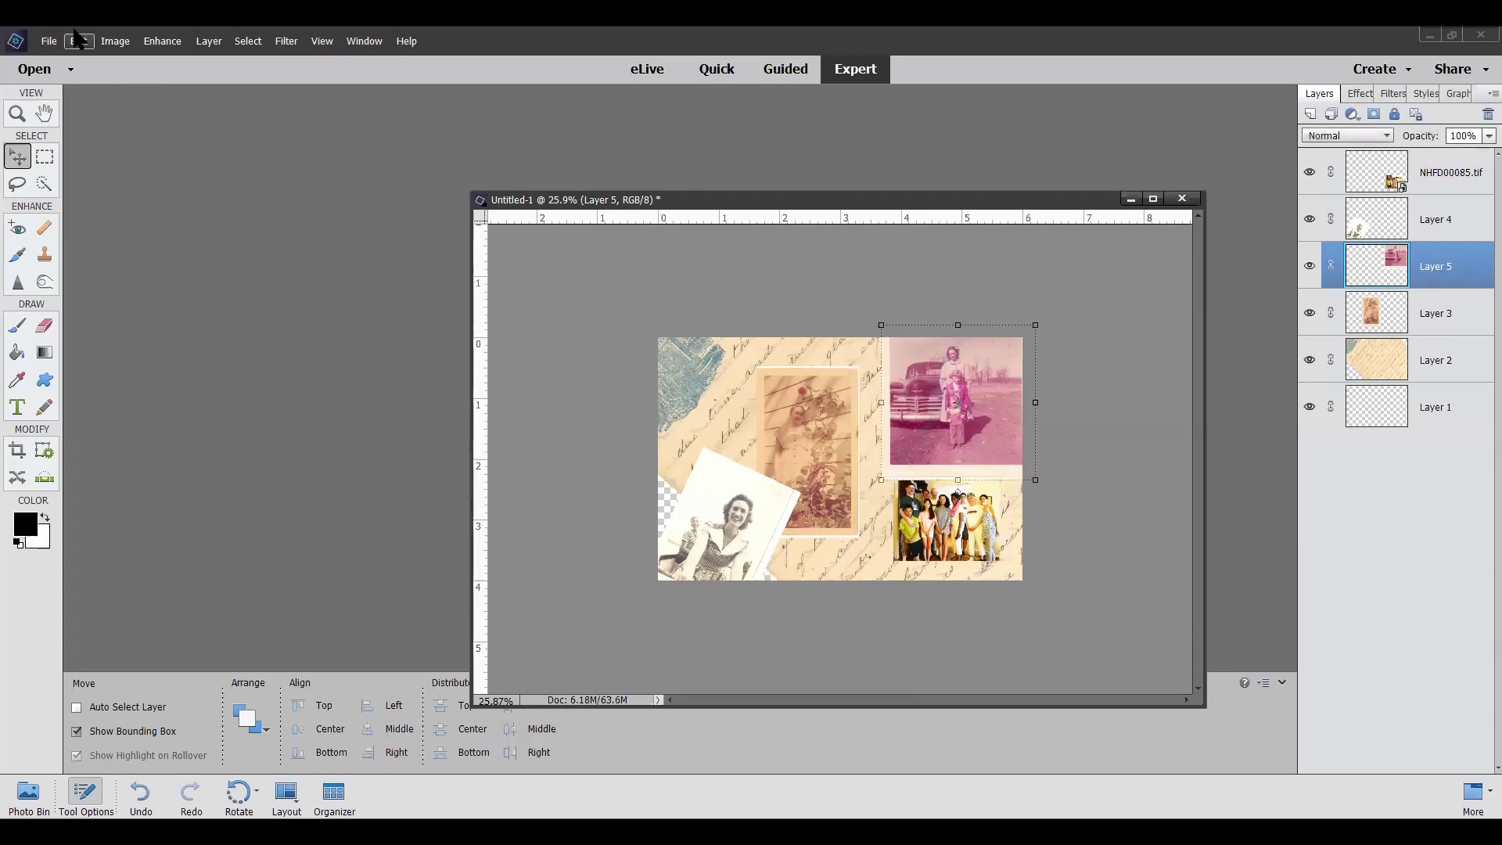
# Reopen Style Settings and apply a 48 px black stroke to the pink car photo
pyautogui.click(211, 41)
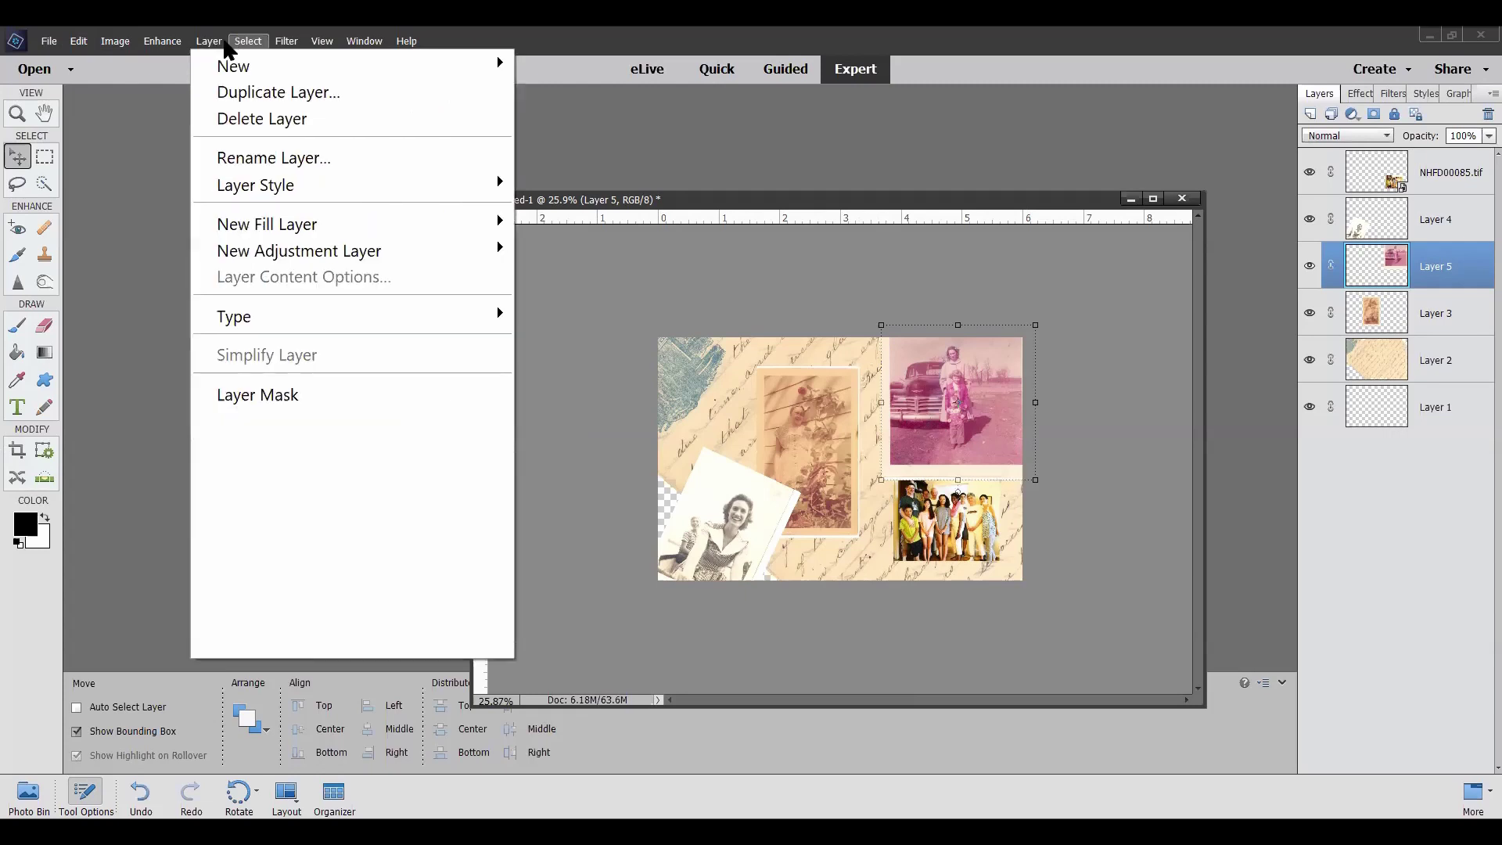
pyautogui.moveTo(249, 192)
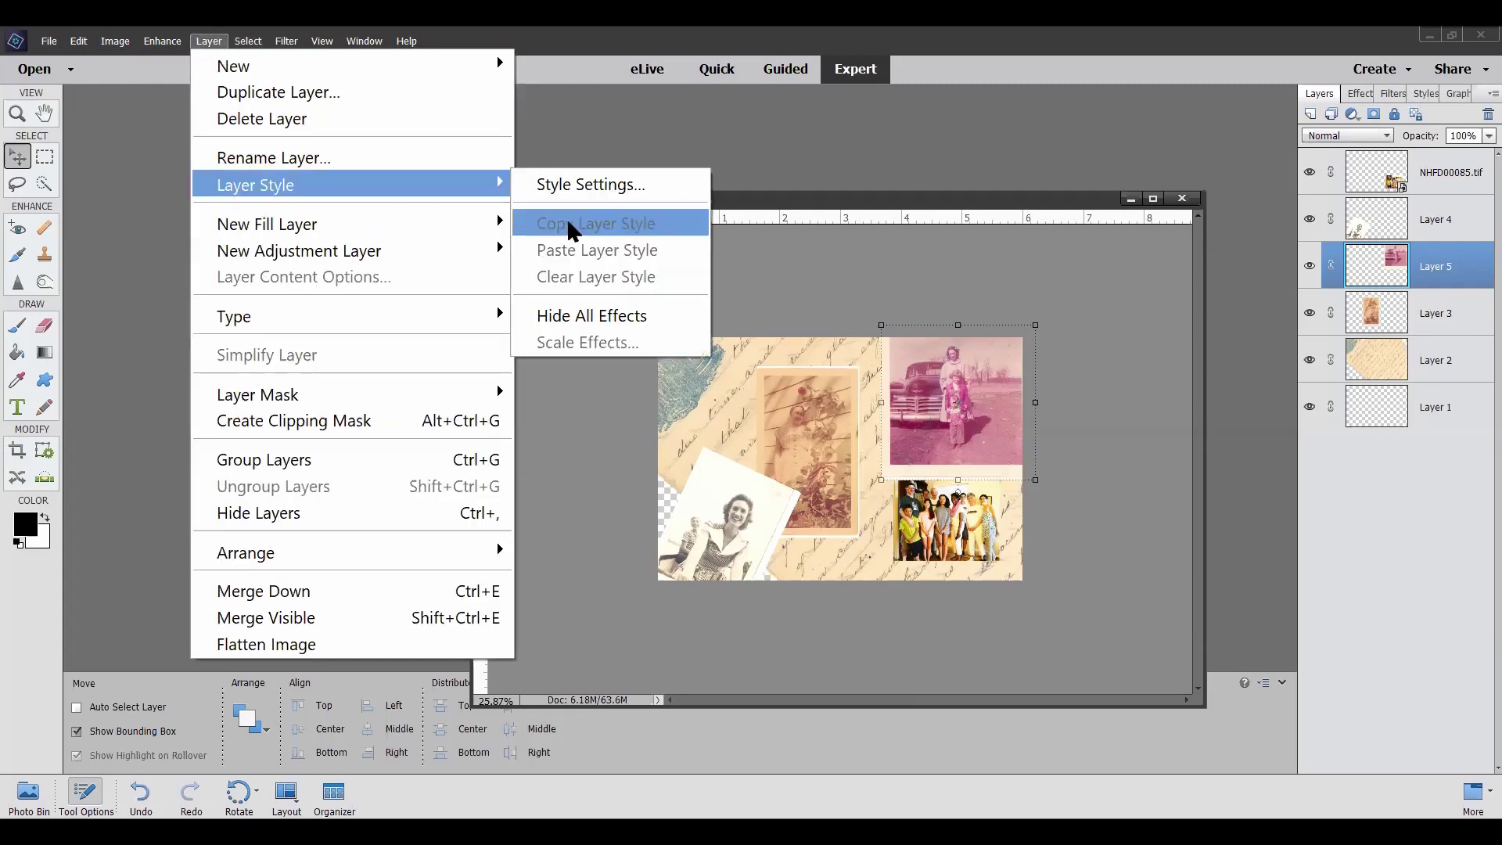
pyautogui.click(602, 193)
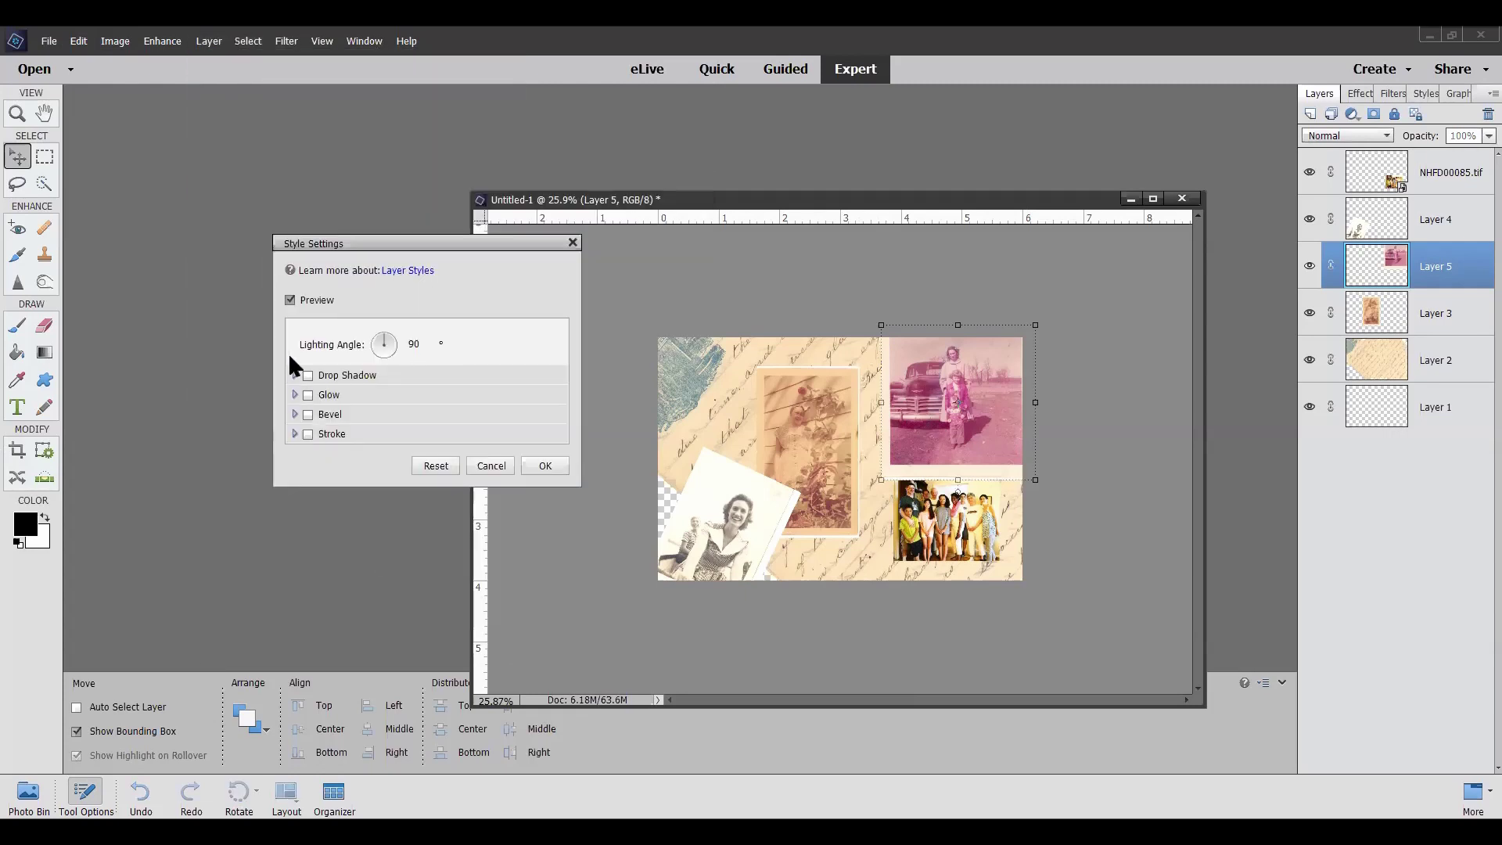
pyautogui.click(309, 434)
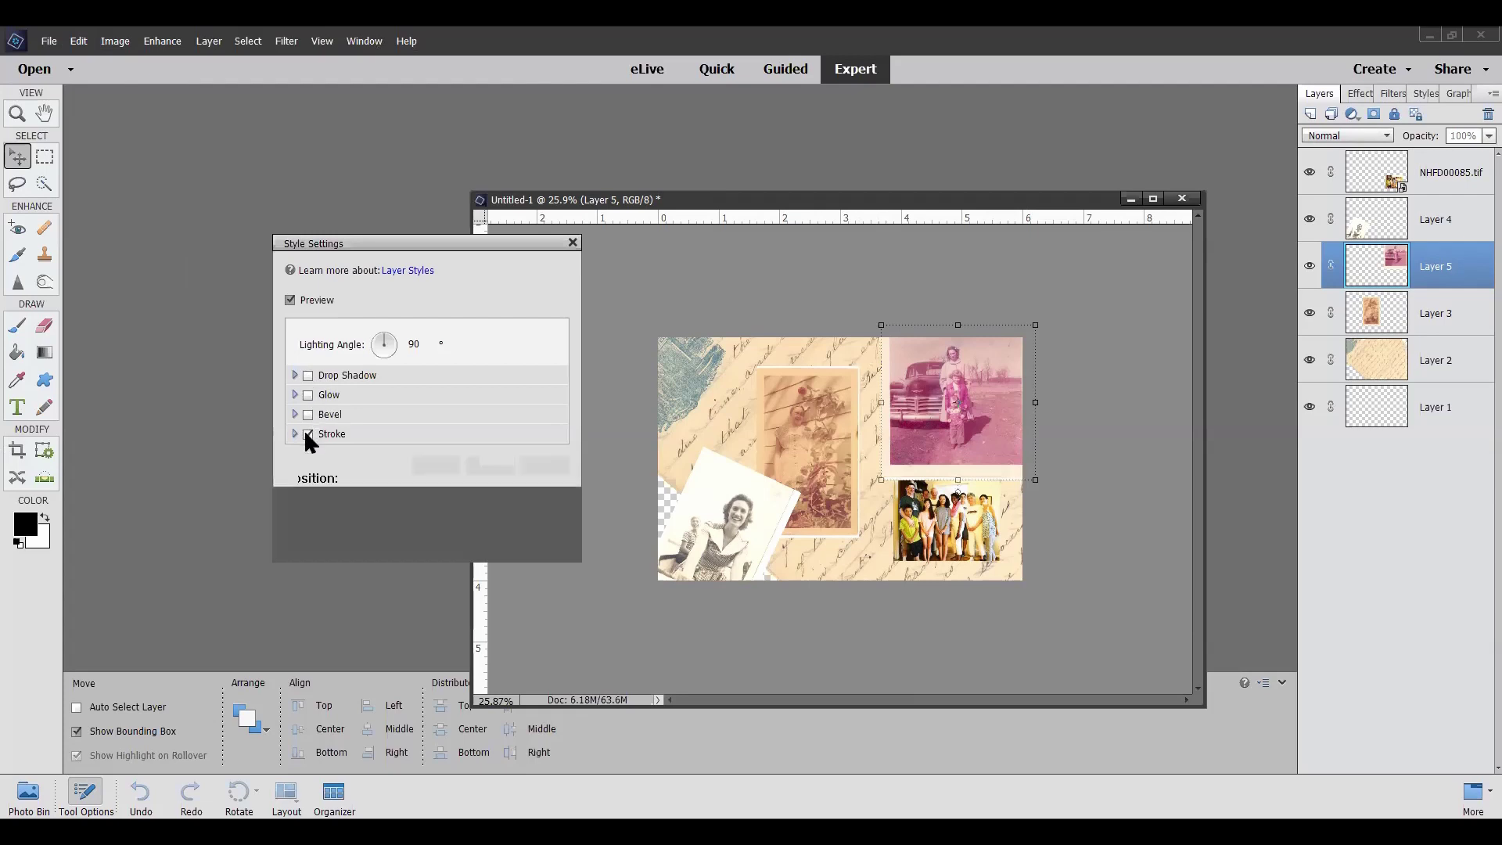
pyautogui.moveTo(362, 460); pyautogui.dragTo(366, 456)
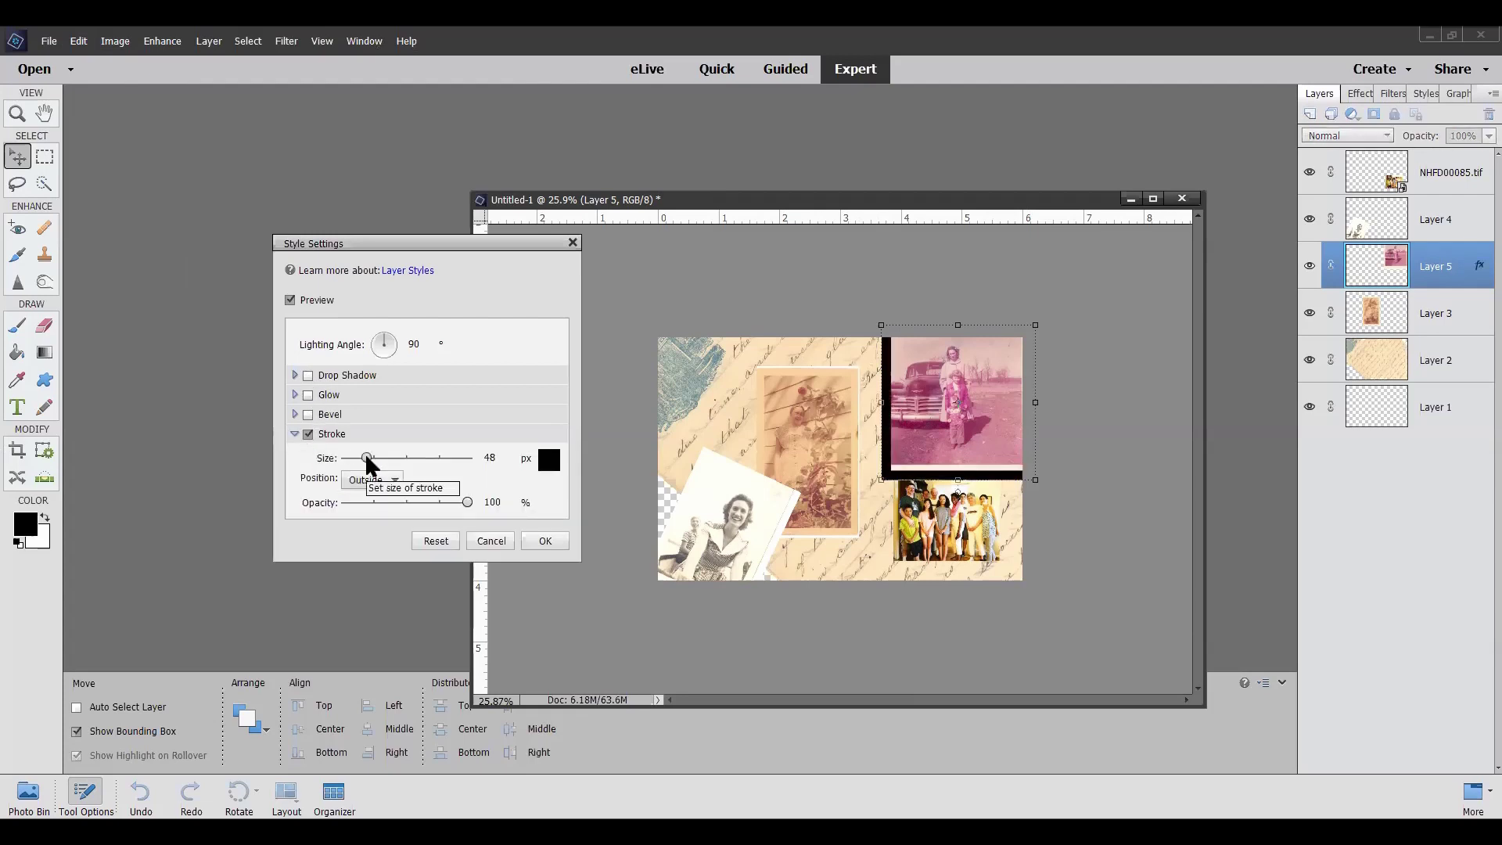
pyautogui.click(545, 541)
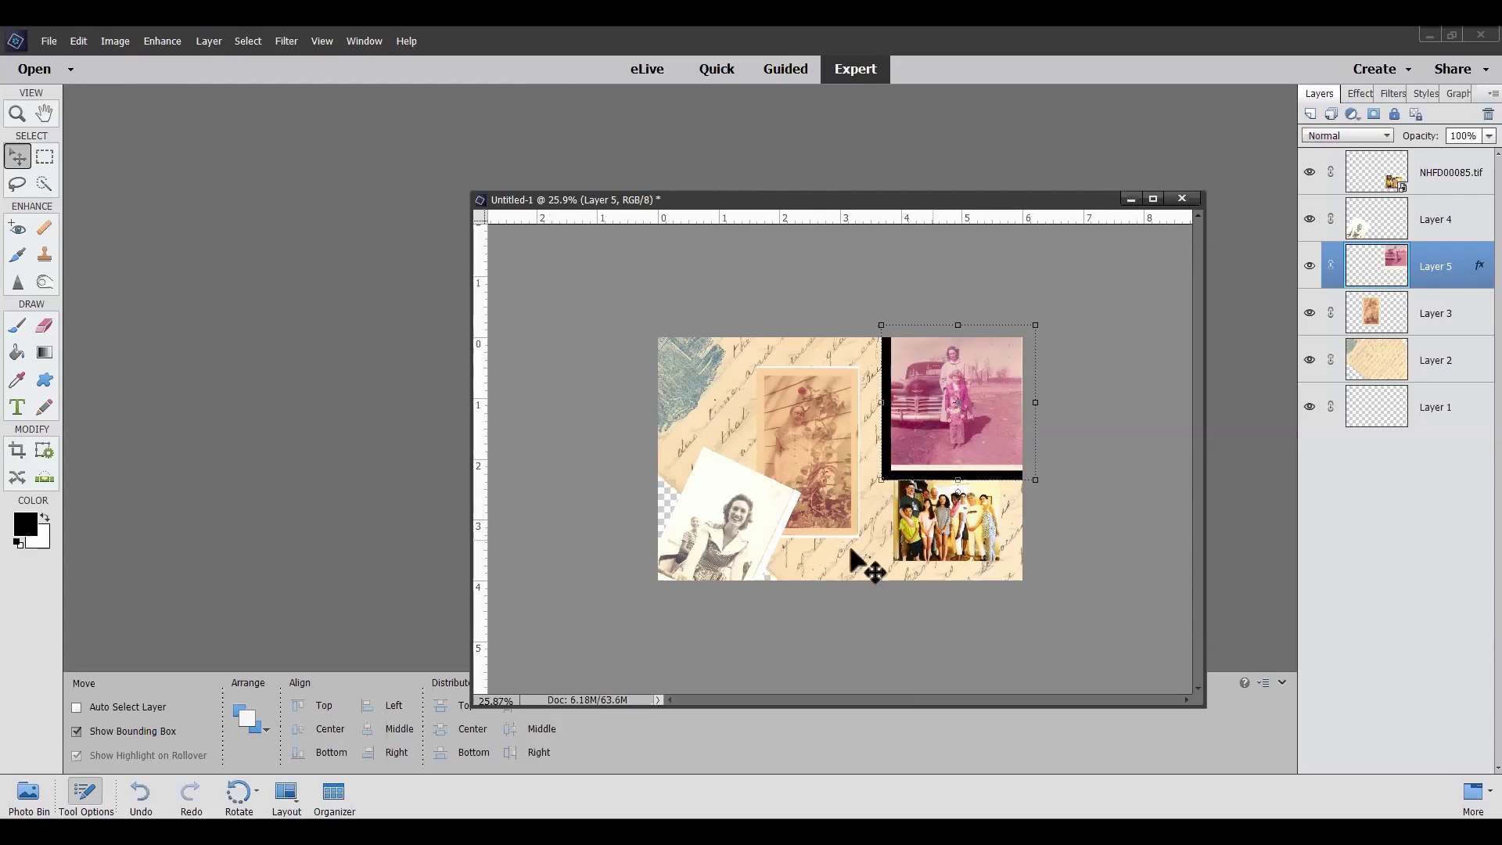
# Copy Layer 5's black frame style and paste it onto the group photo layer
pyautogui.rightClick(1447, 272)
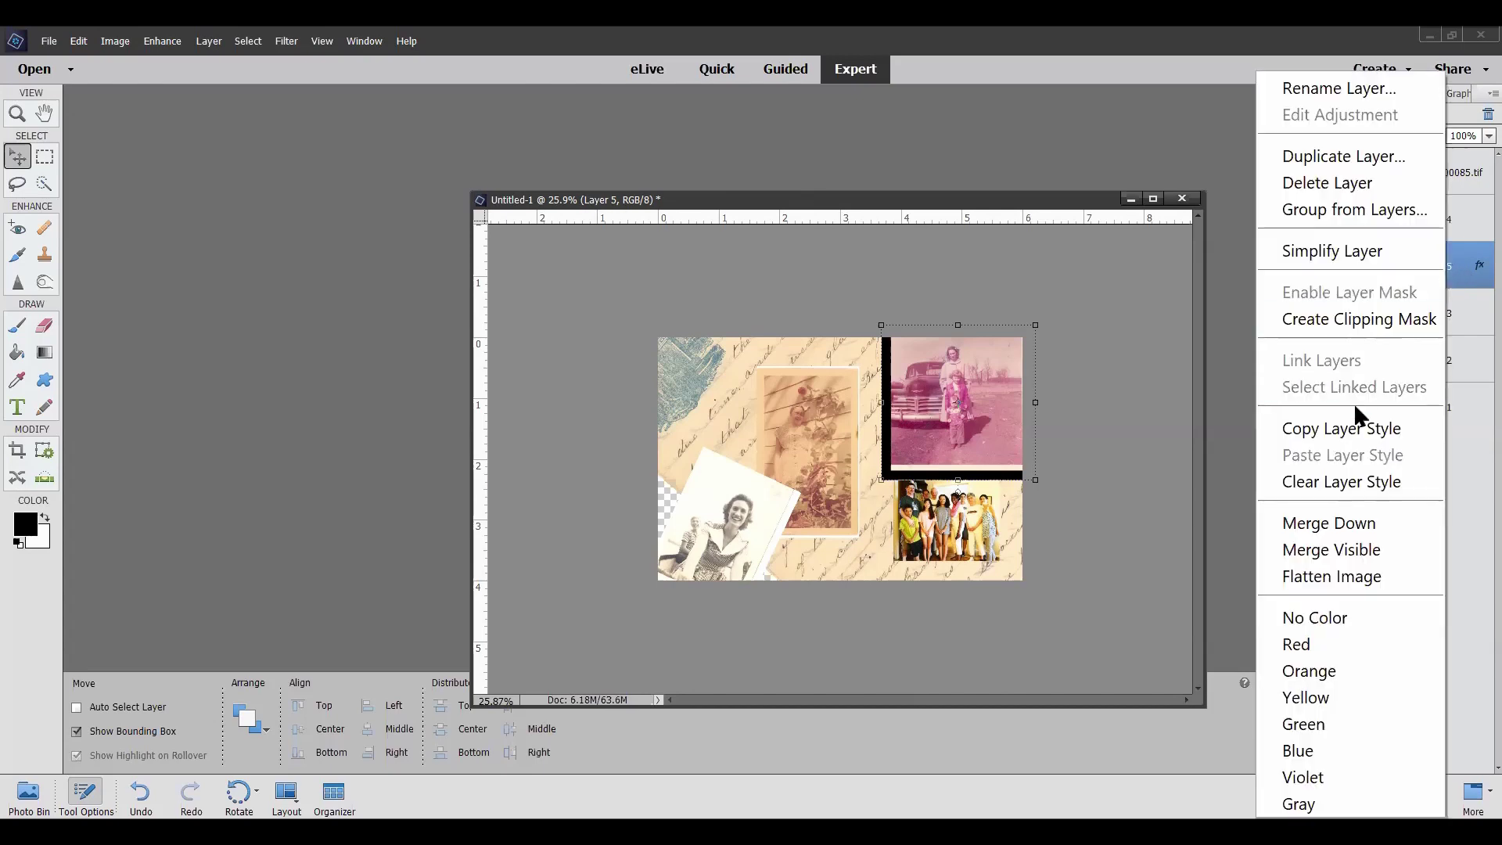
pyautogui.click(1353, 428)
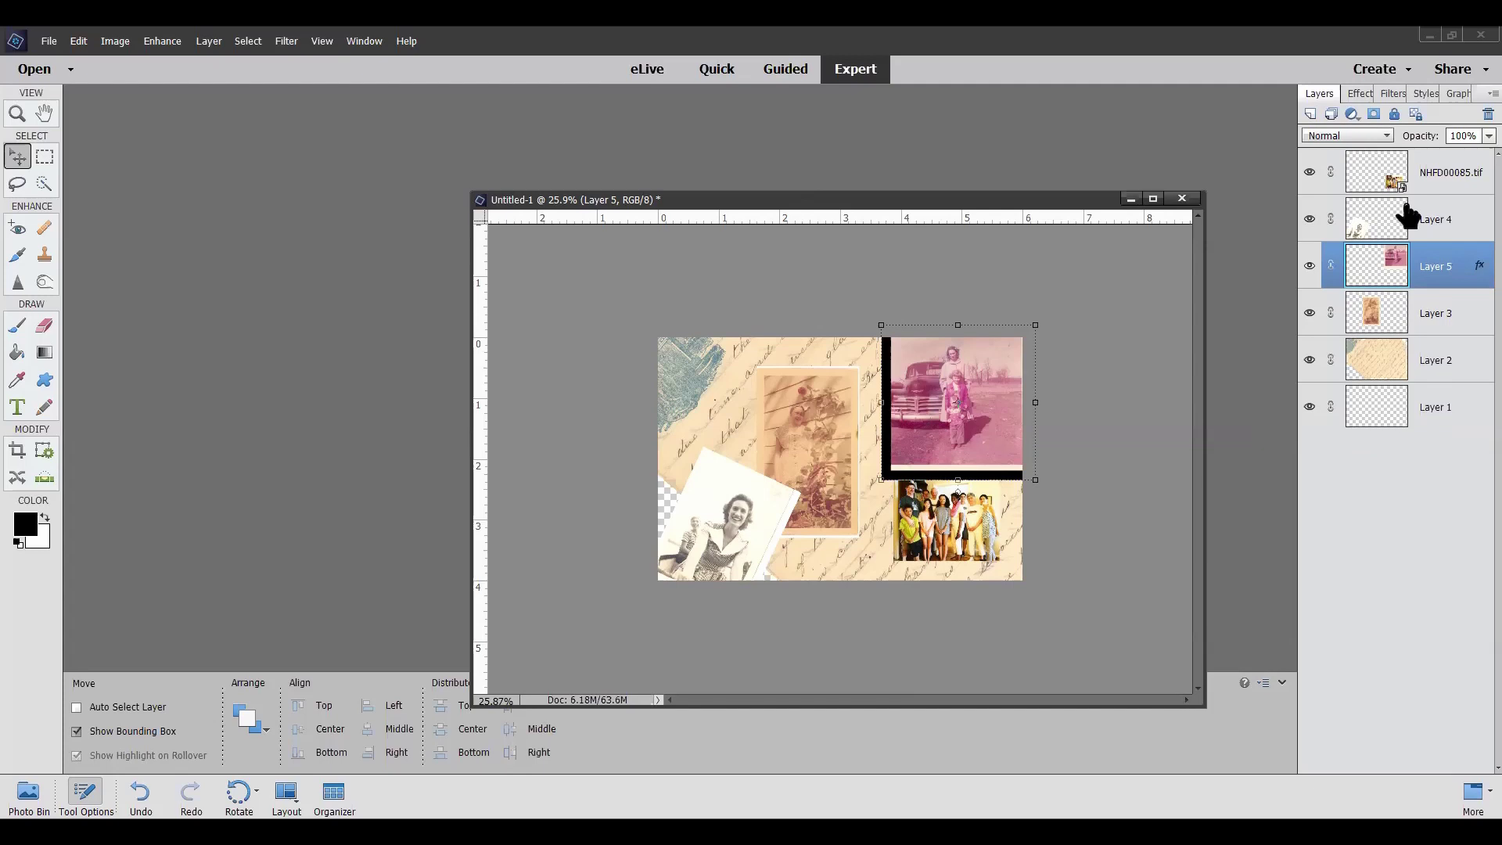
pyautogui.rightClick(1444, 166)
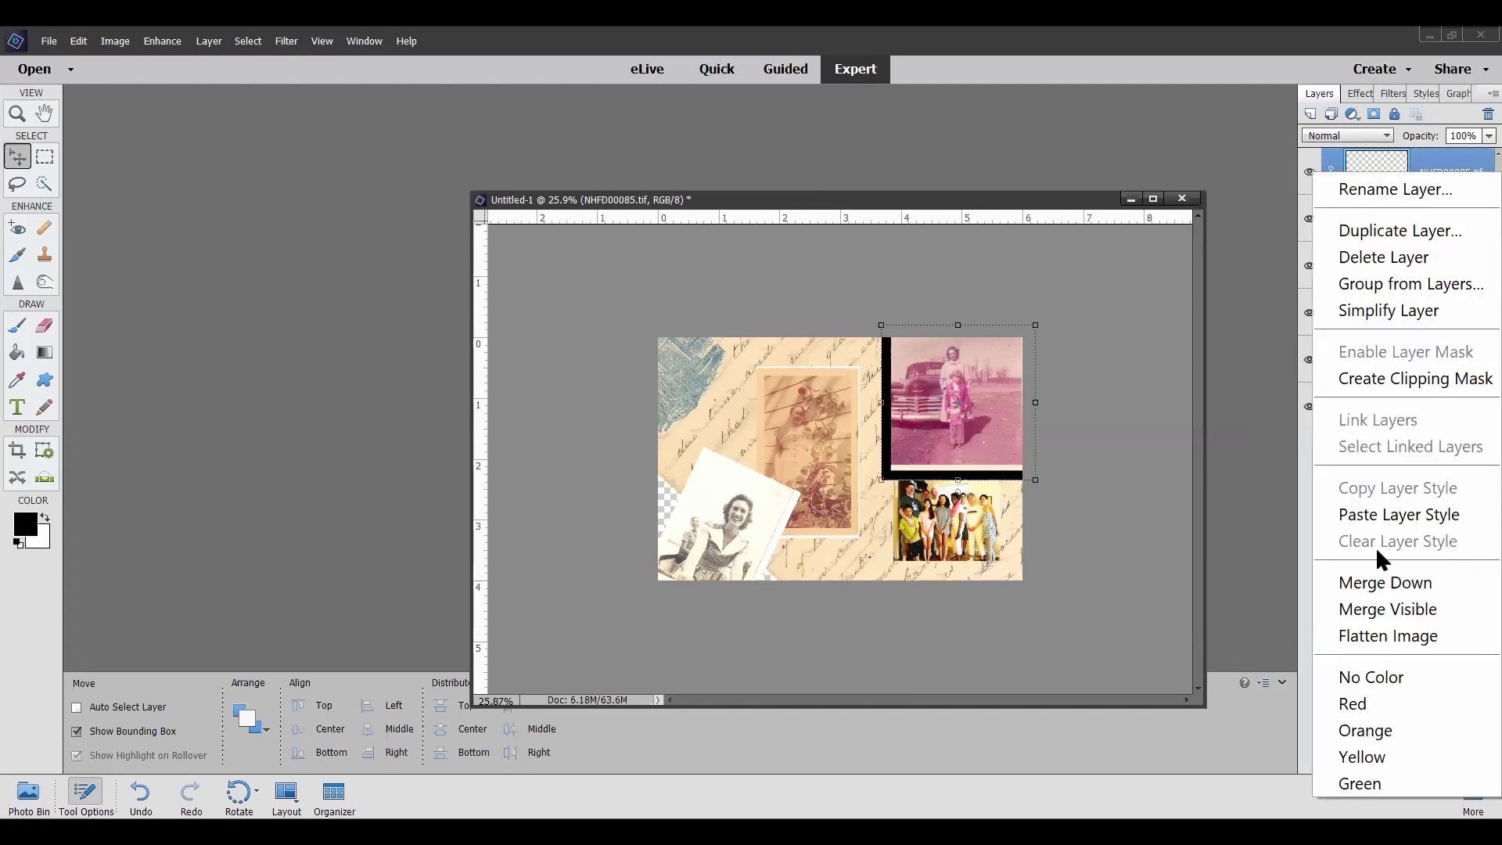
pyautogui.click(1411, 514)
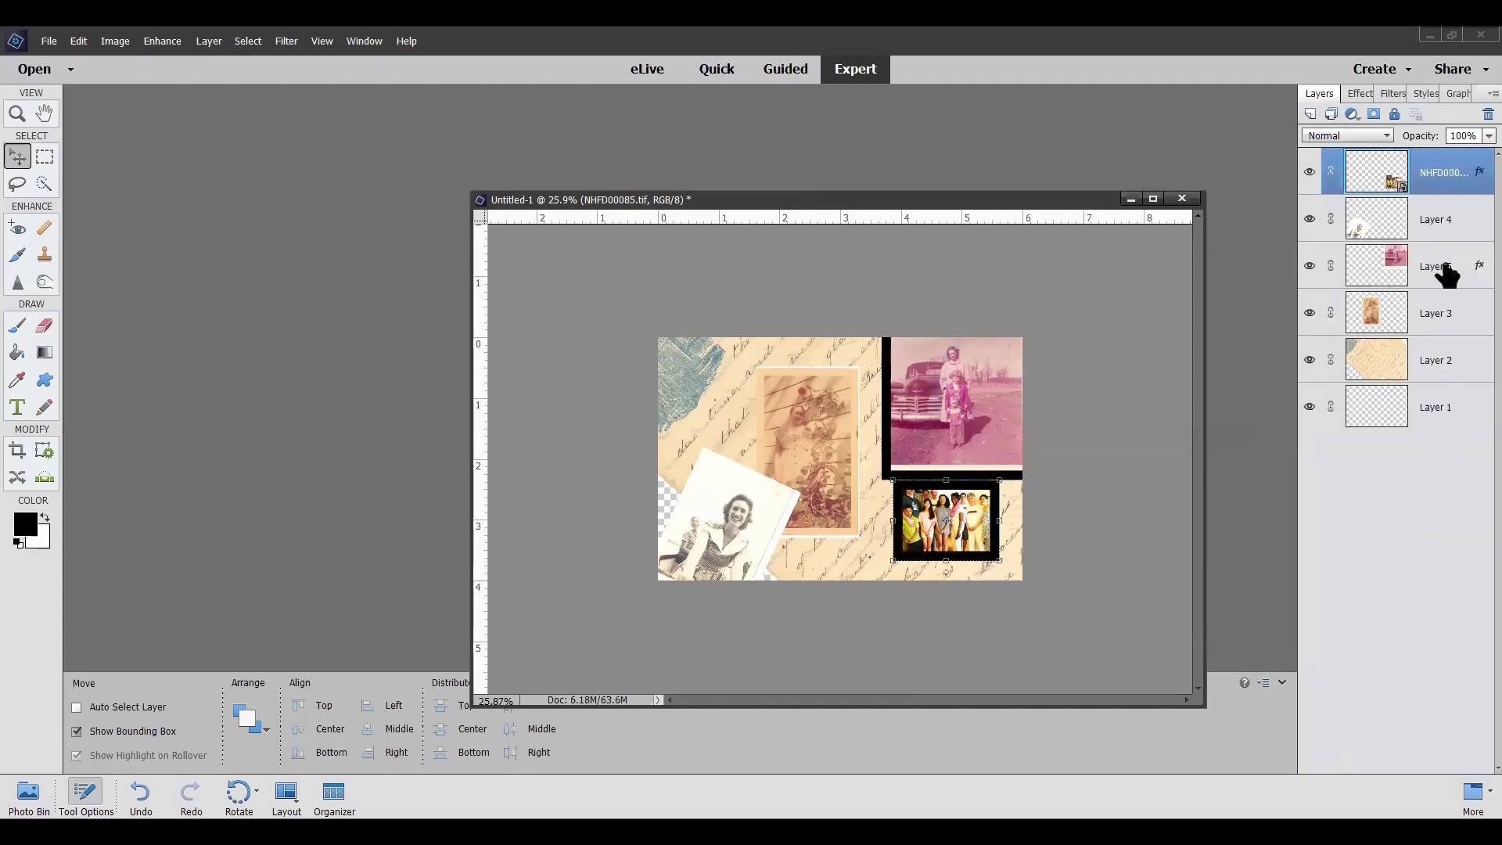
# Paste the black frame style onto Layer 4's tilted portrait and onto Layer 5
pyautogui.click(1458, 226)
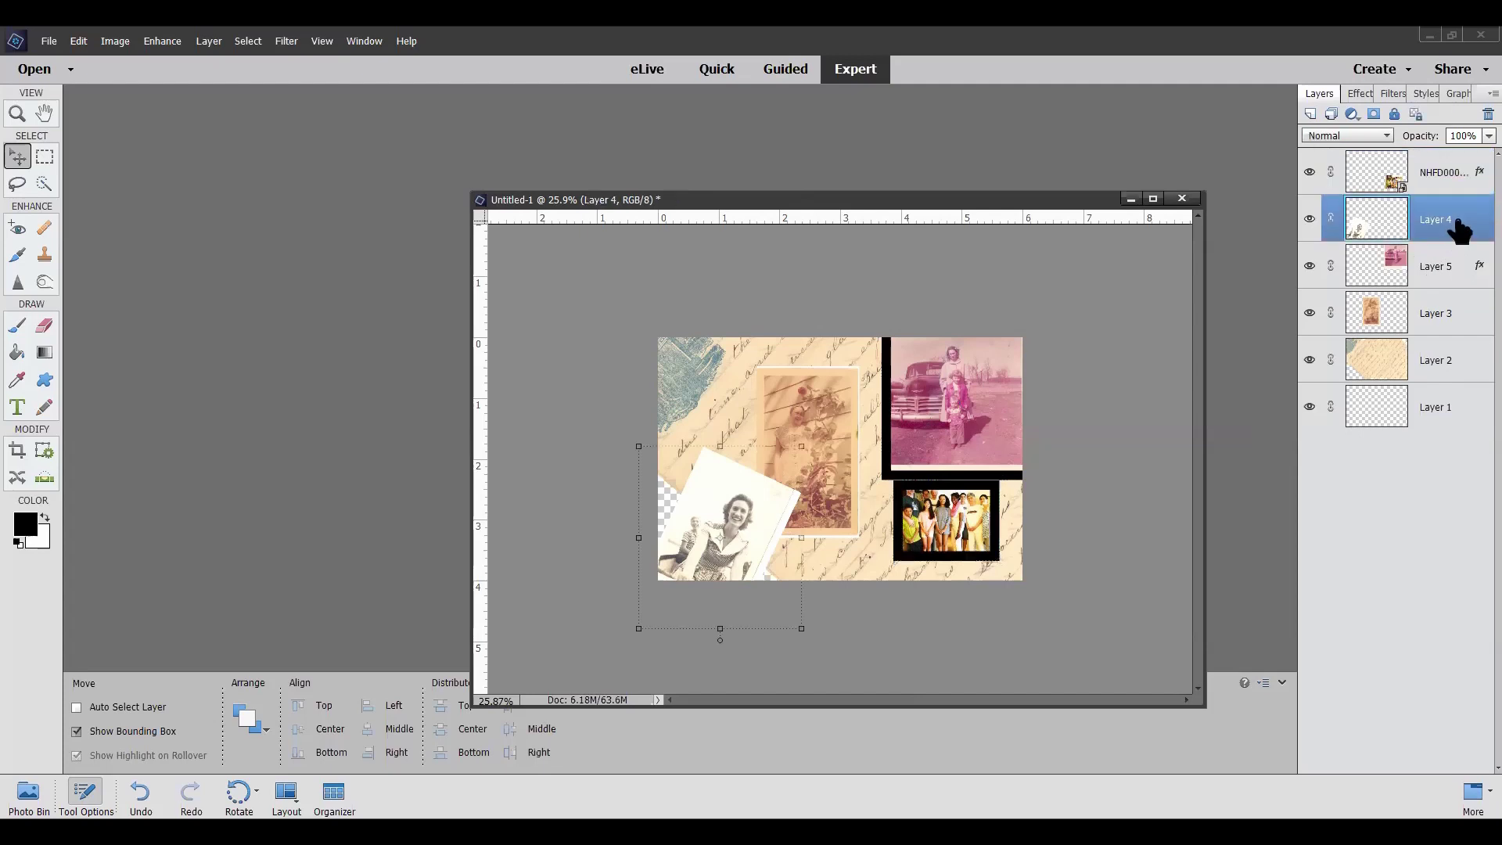
pyautogui.rightClick(1458, 225)
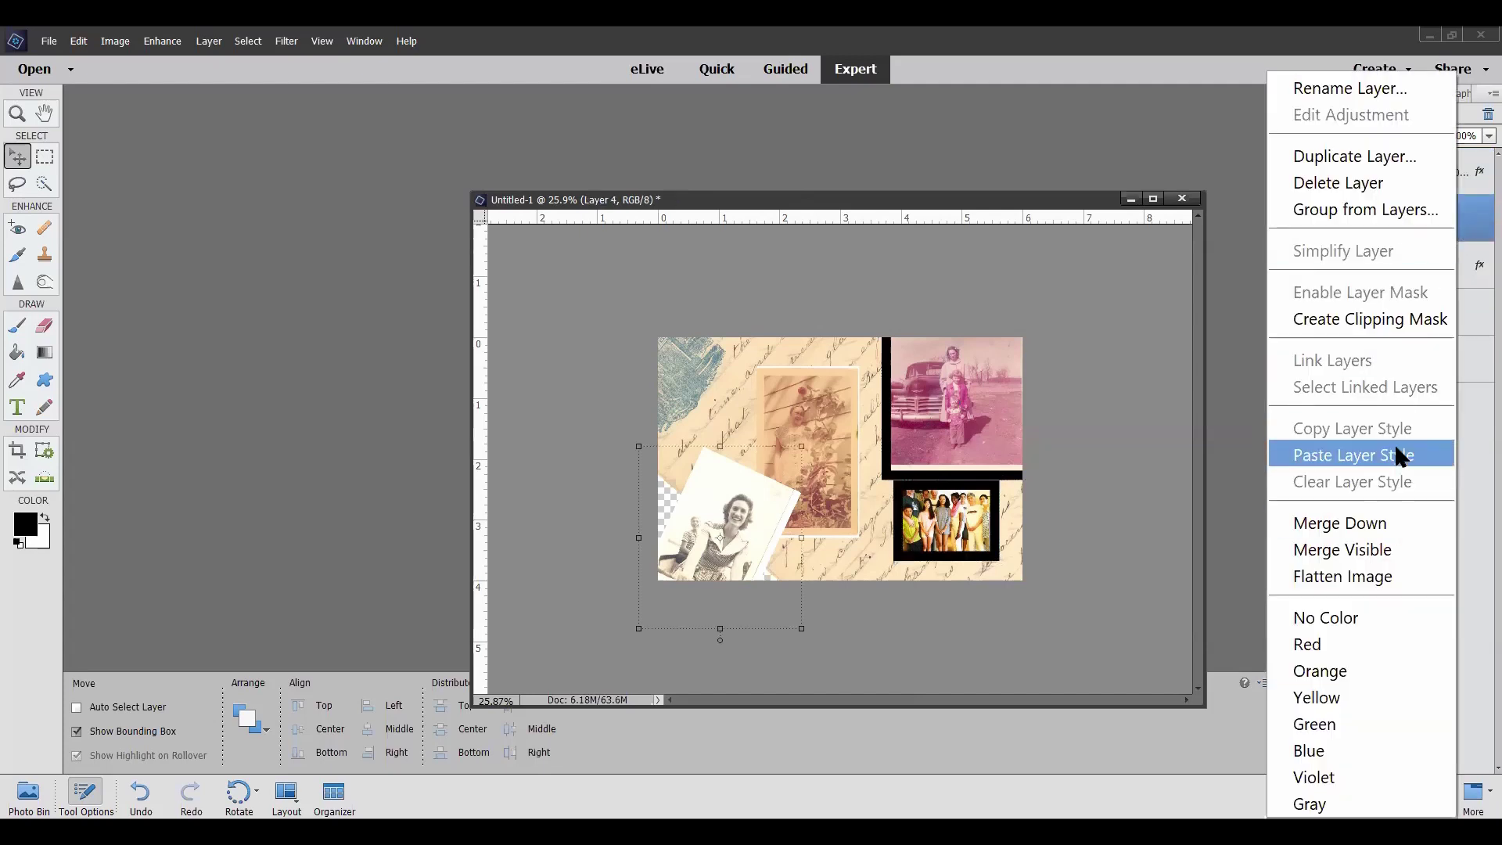
pyautogui.click(1400, 455)
pyautogui.click(1439, 264)
pyautogui.rightClick(1439, 265)
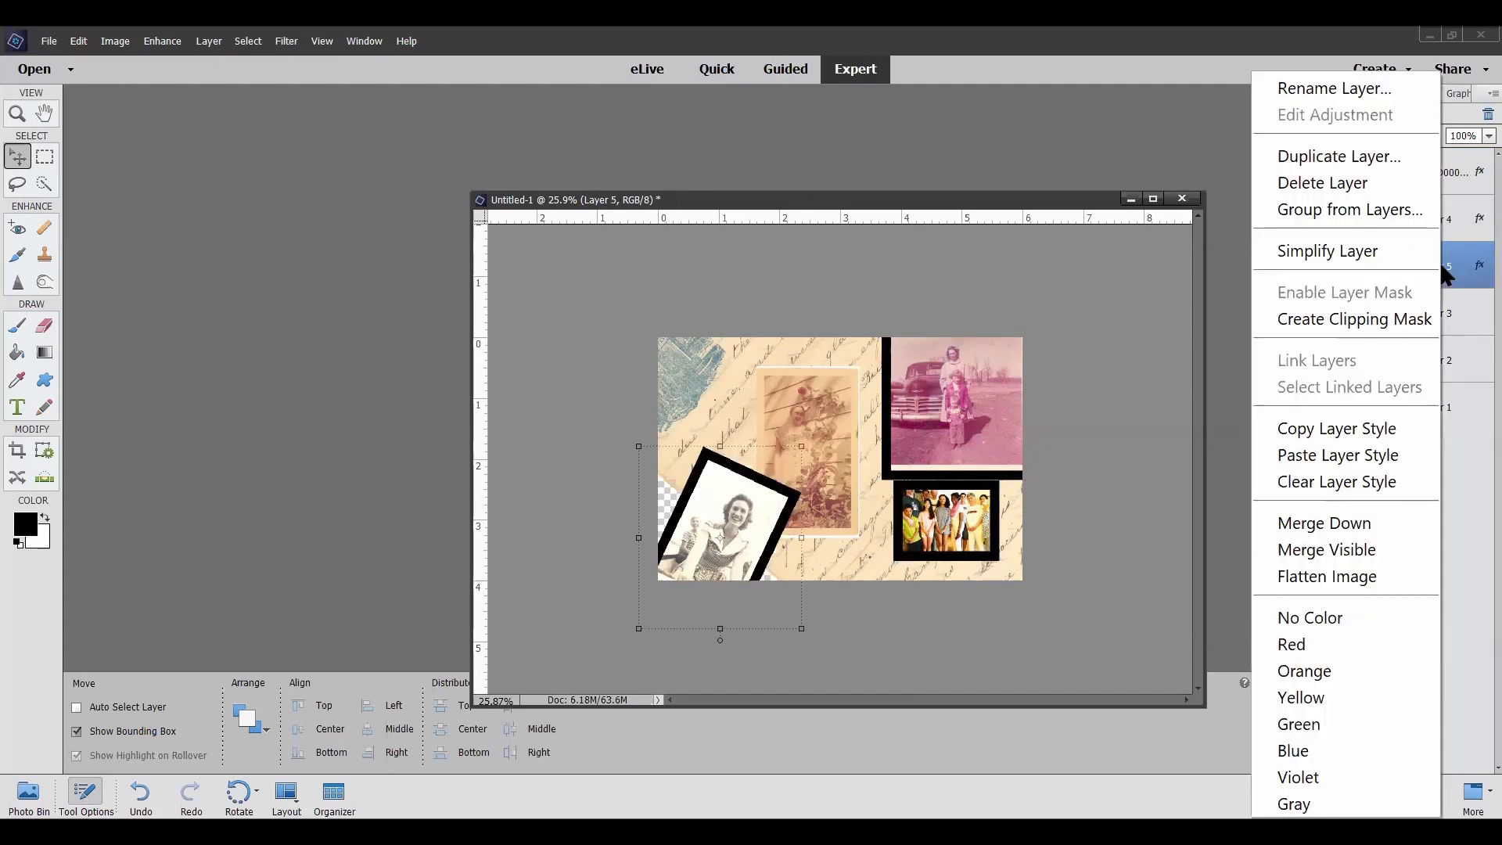
pyautogui.click(1364, 455)
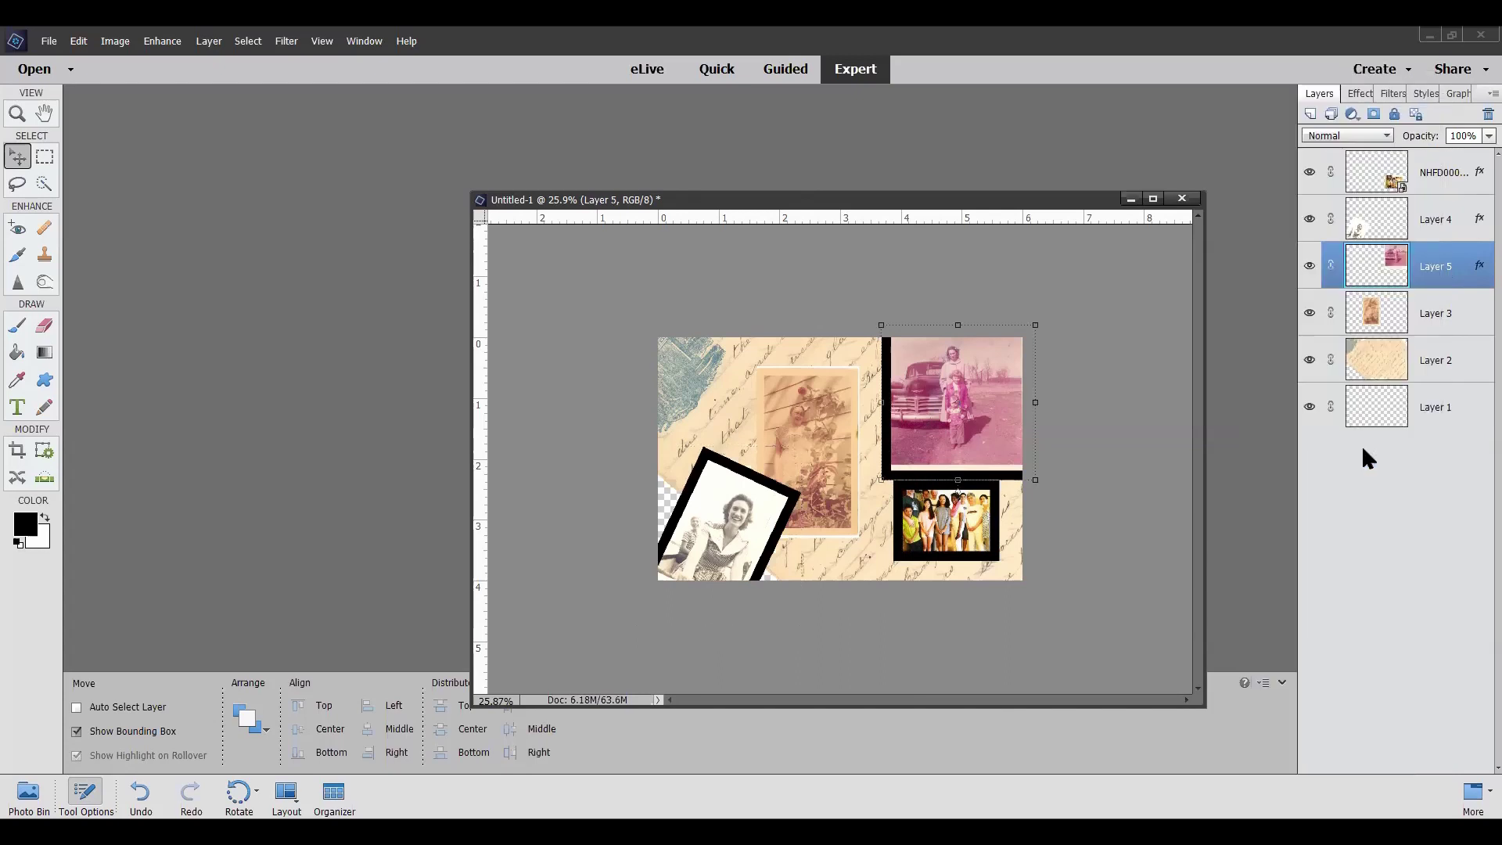
# Paste the black frame style onto Layer 3's sepia photo
pyautogui.click(1449, 307)
pyautogui.rightClick(1448, 307)
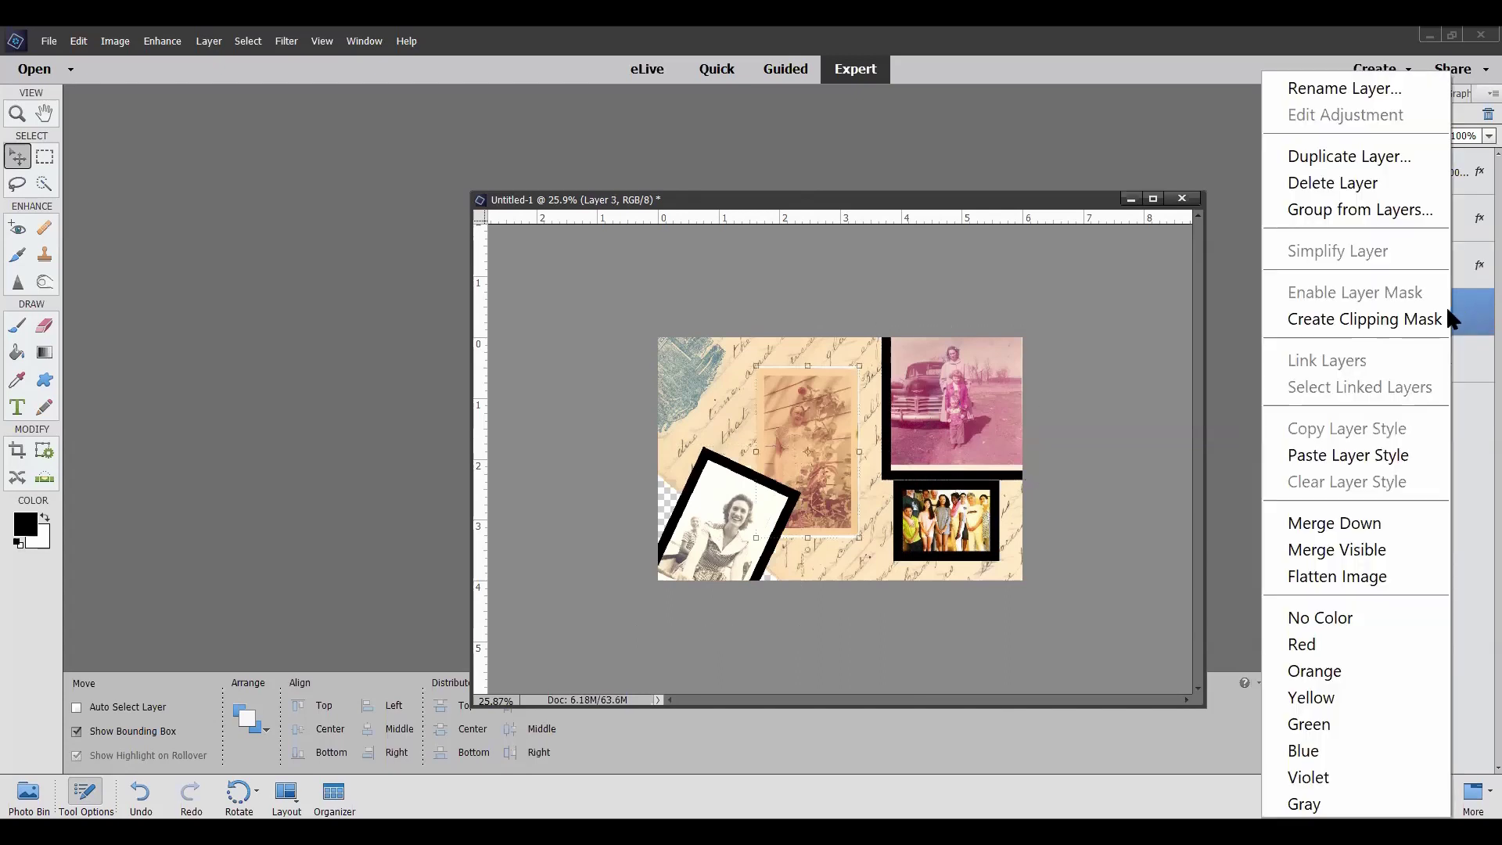
pyautogui.click(1383, 455)
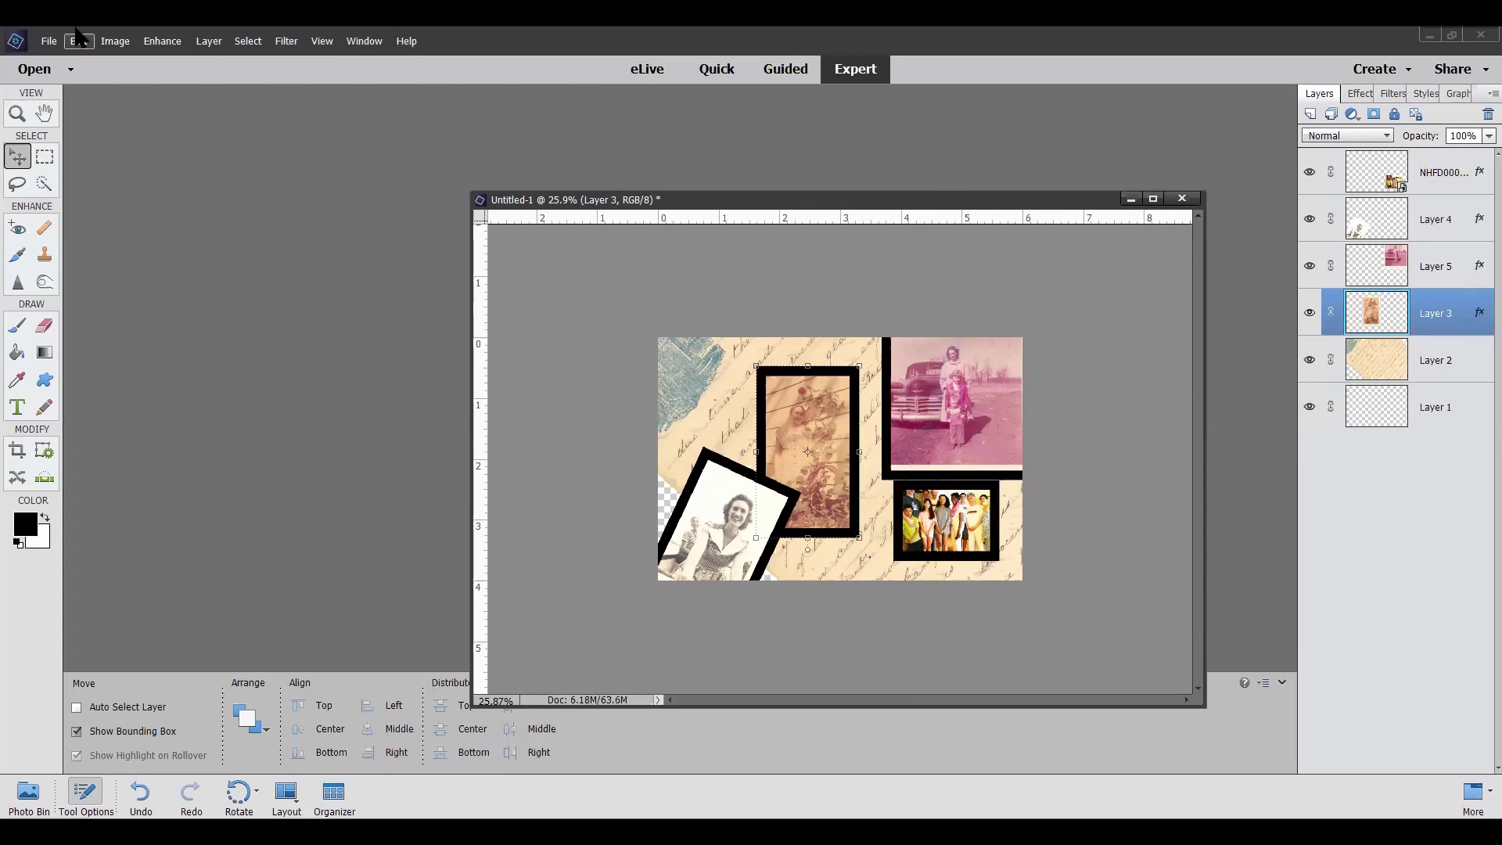
pyautogui.click(46, 44)
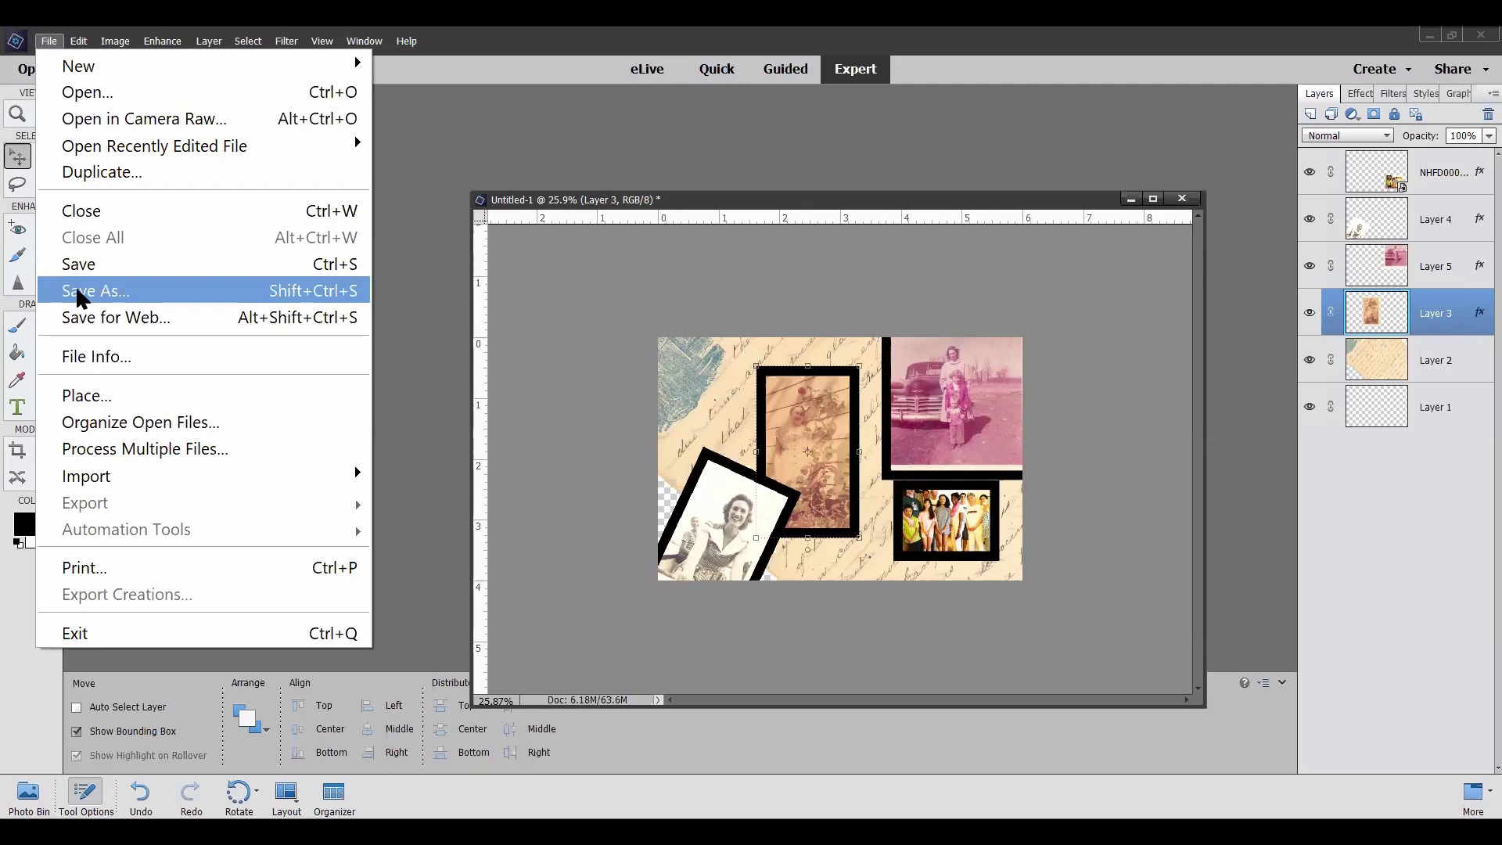
pyautogui.click(81, 296)
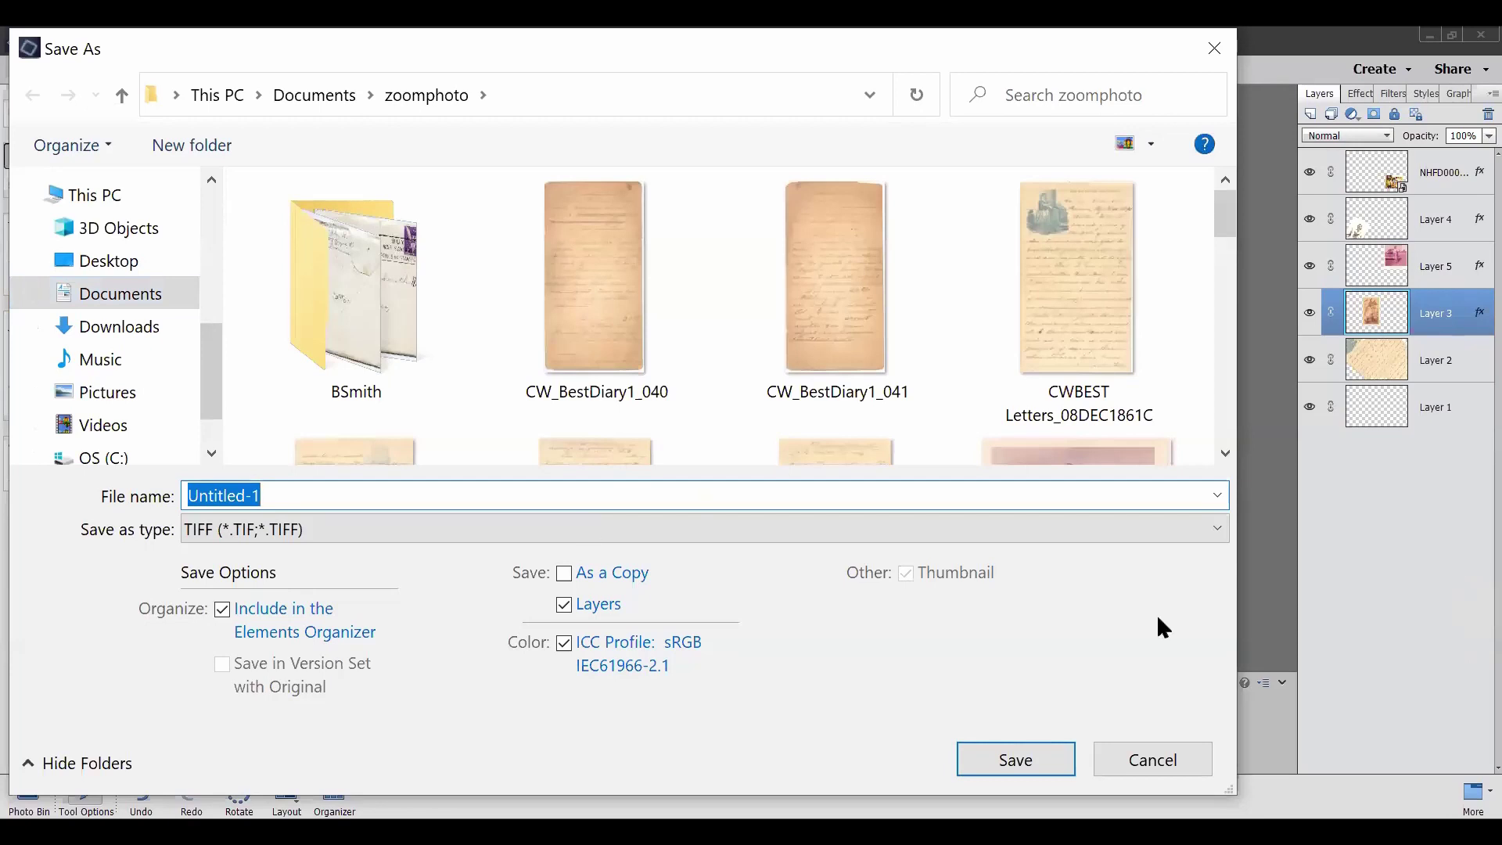
pyautogui.click(1217, 525)
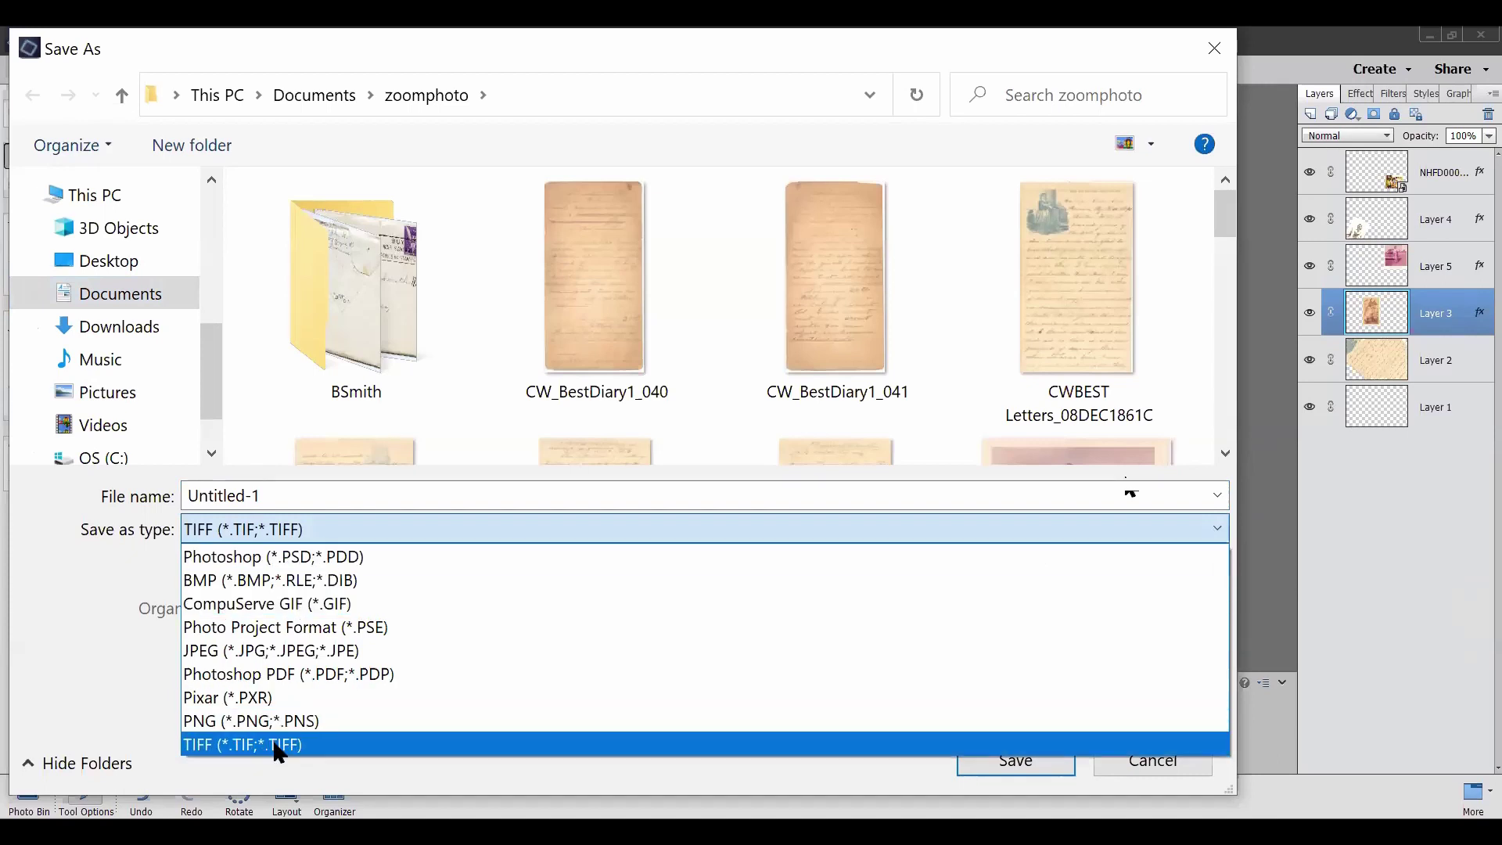
pyautogui.click(1137, 758)
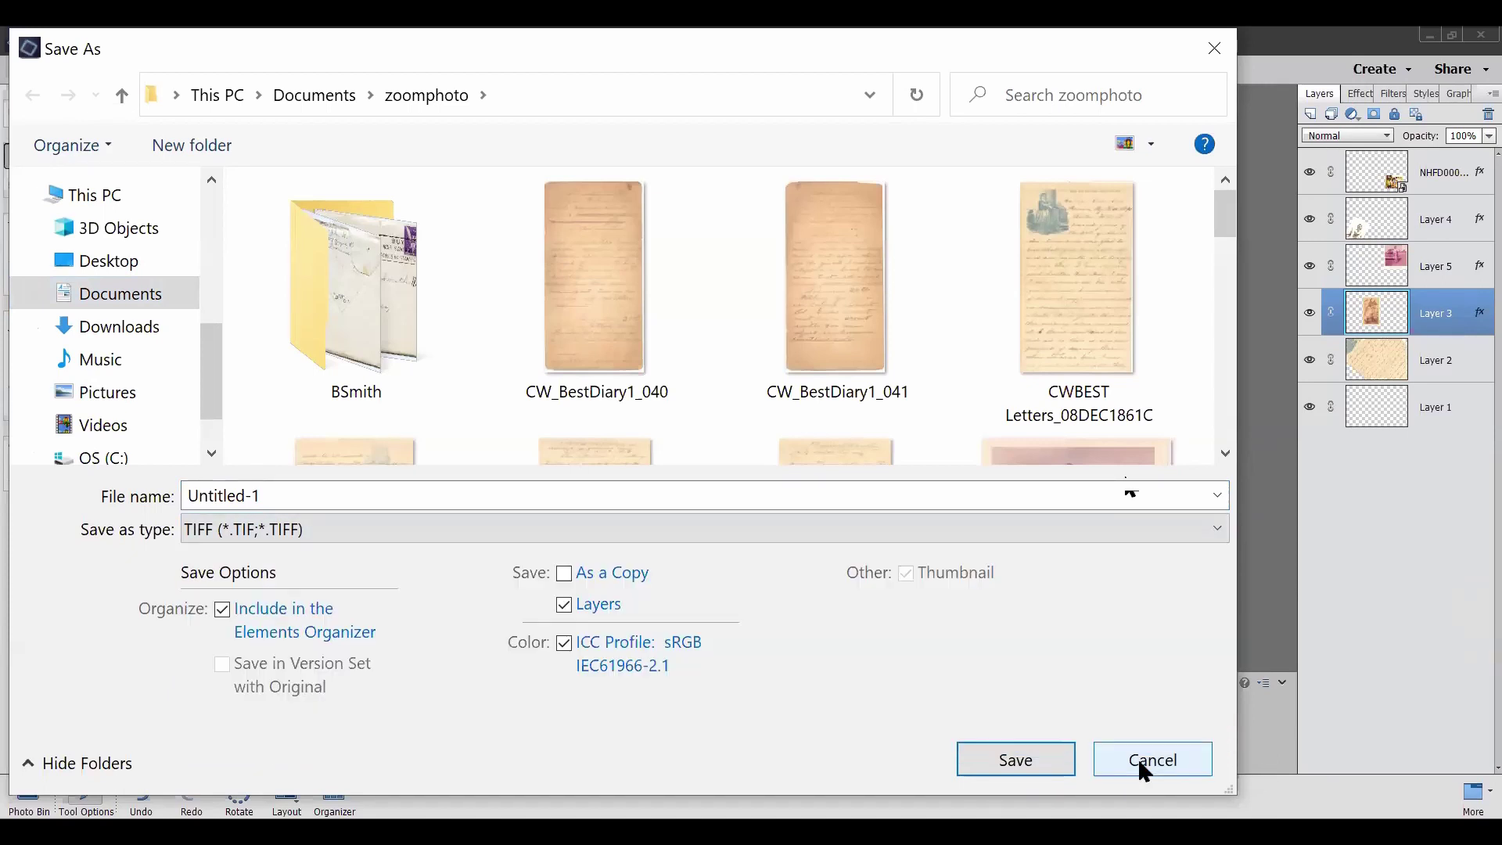
pyautogui.click(1143, 771)
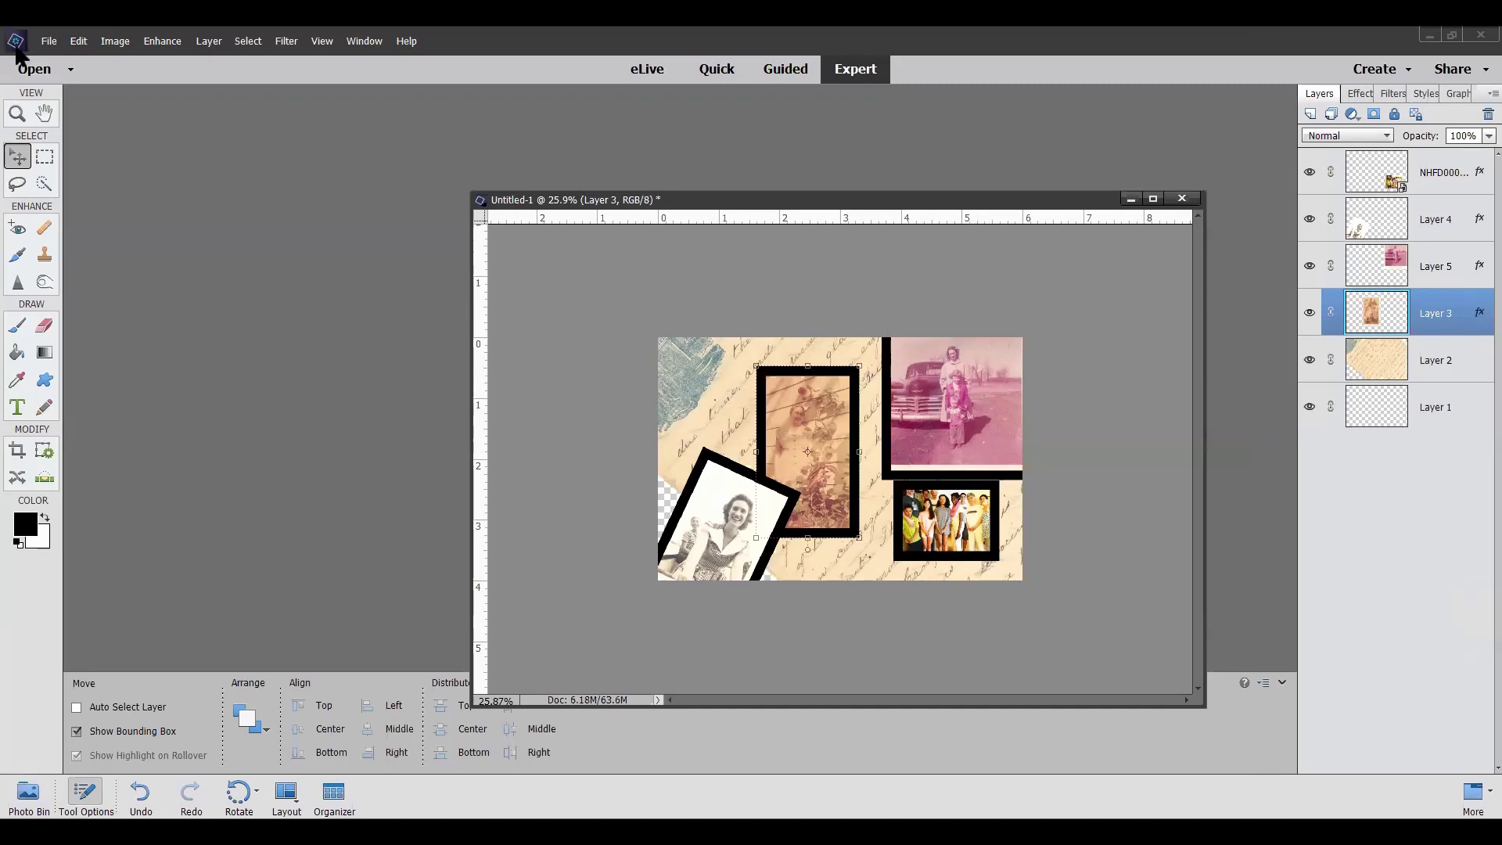
pyautogui.click(49, 41)
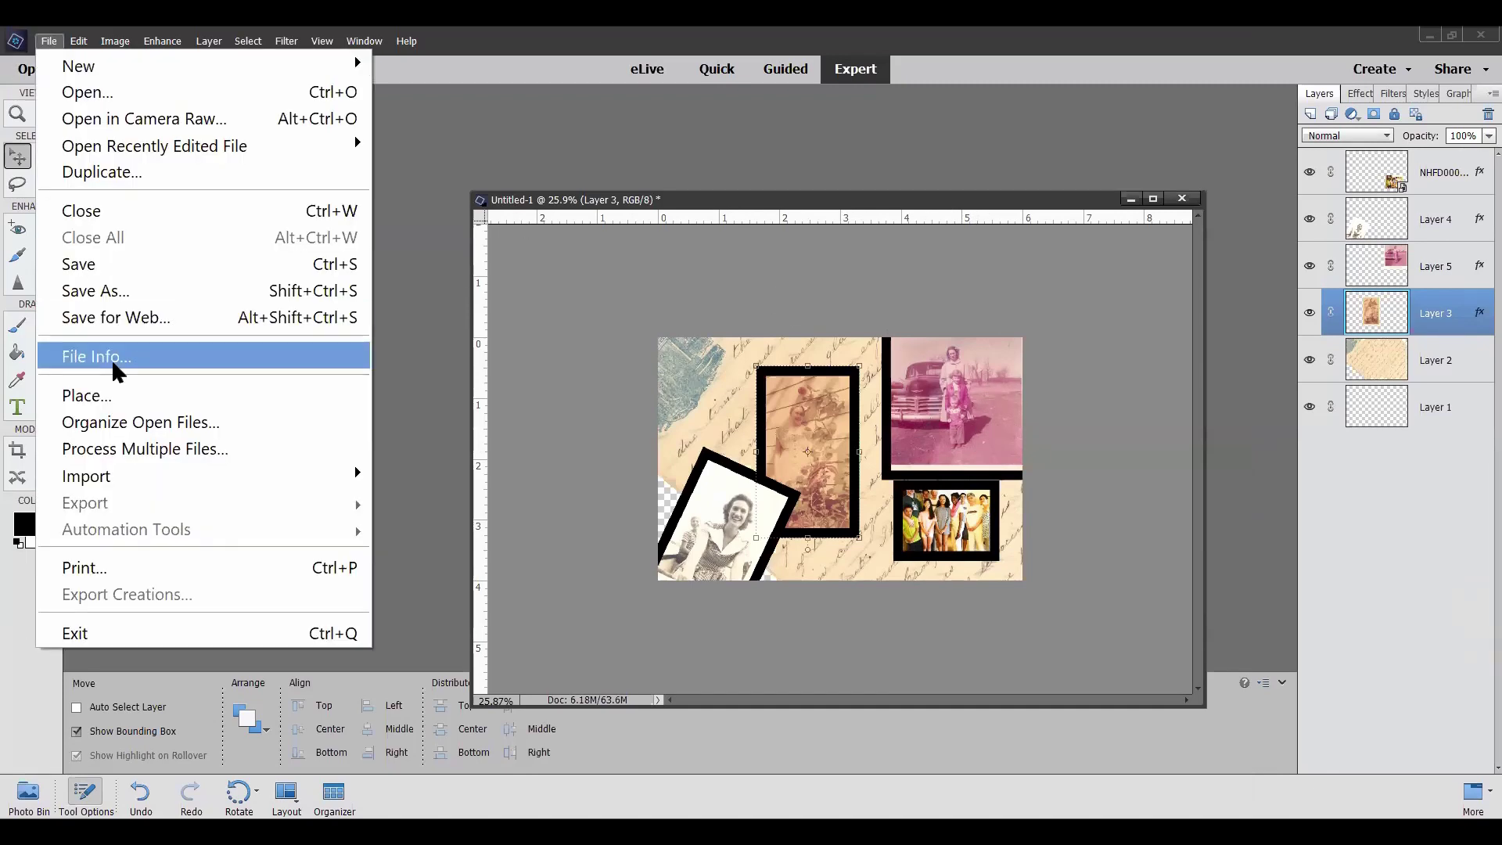
pyautogui.click(122, 316)
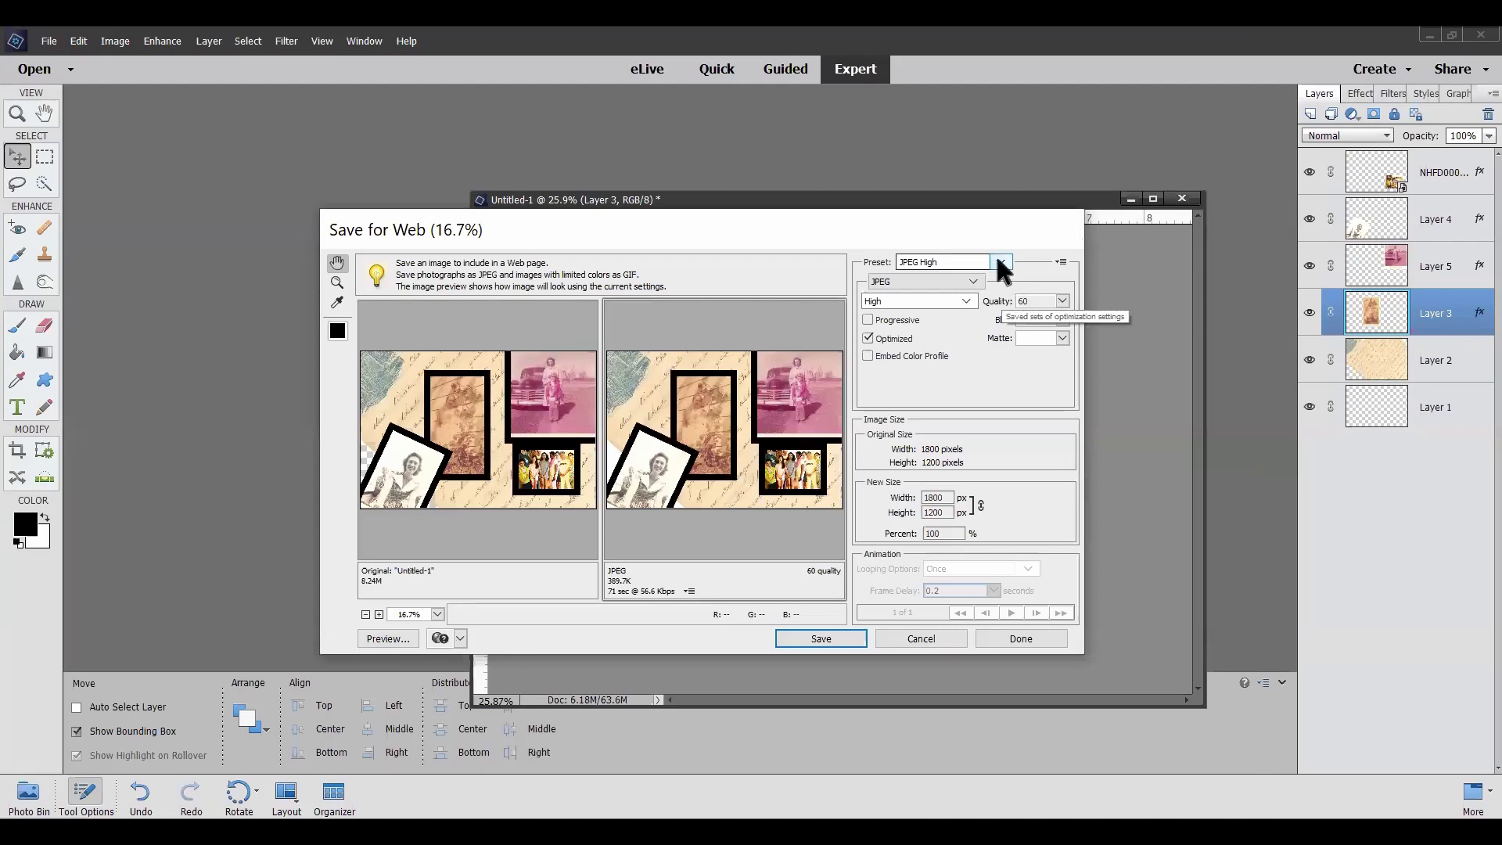
pyautogui.click(975, 284)
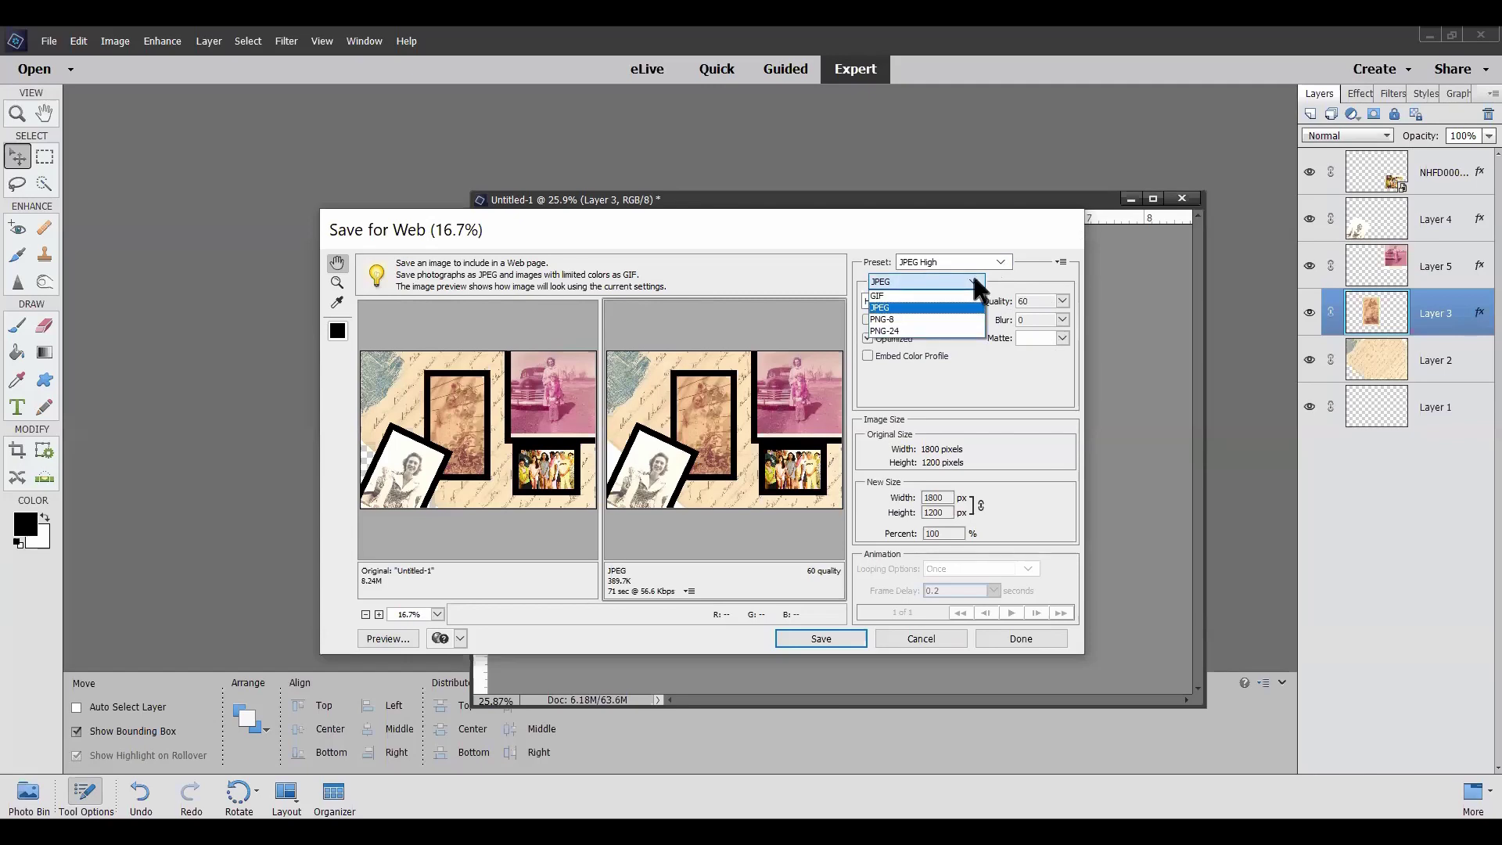
pyautogui.click(937, 644)
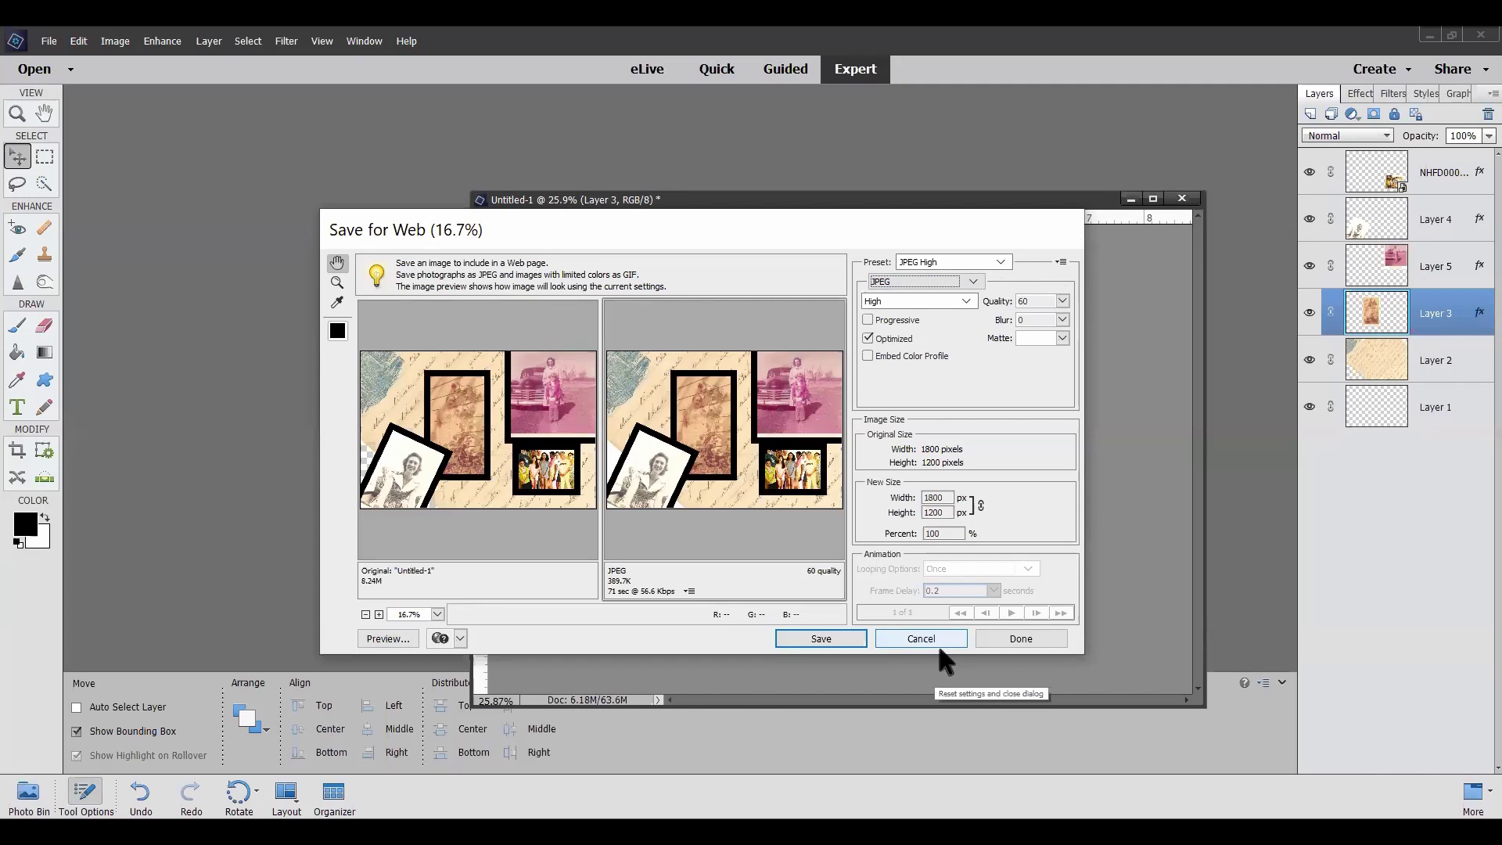
pyautogui.click(937, 641)
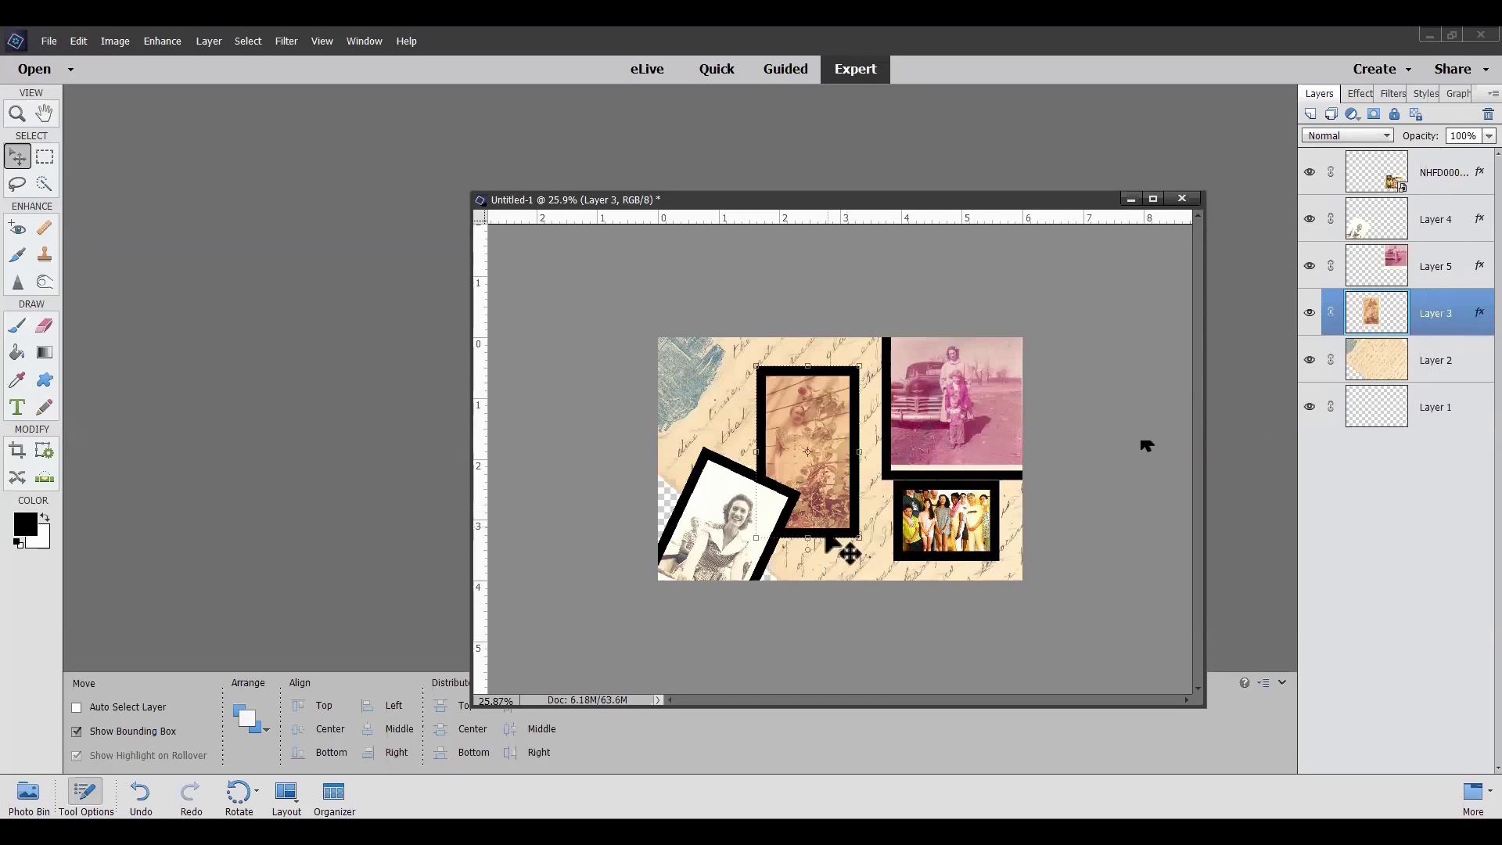
# Move Layer 3's sepia photo up and left, then set its opacity to 50%
pyautogui.moveTo(820, 433)
pyautogui.mouseDown()
pyautogui.moveTo(798, 407)
pyautogui.moveTo(829, 424)
pyautogui.mouseUp()
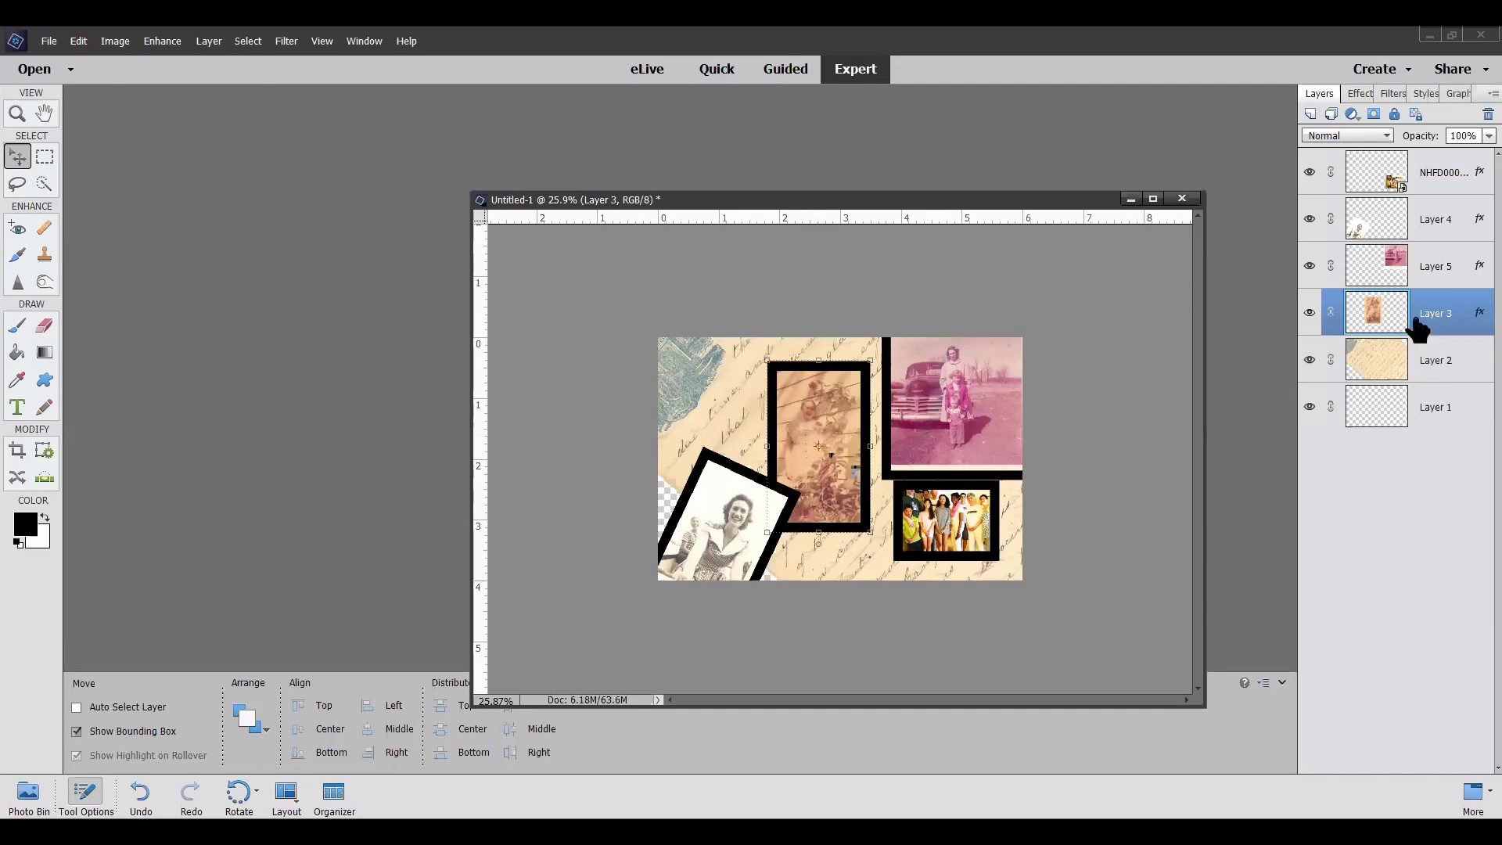
pyautogui.click(1463, 133)
pyautogui.moveTo(1463, 148)
pyautogui.mouseDown()
pyautogui.moveTo(1439, 149)
pyautogui.moveTo(1457, 158)
pyautogui.mouseUp()
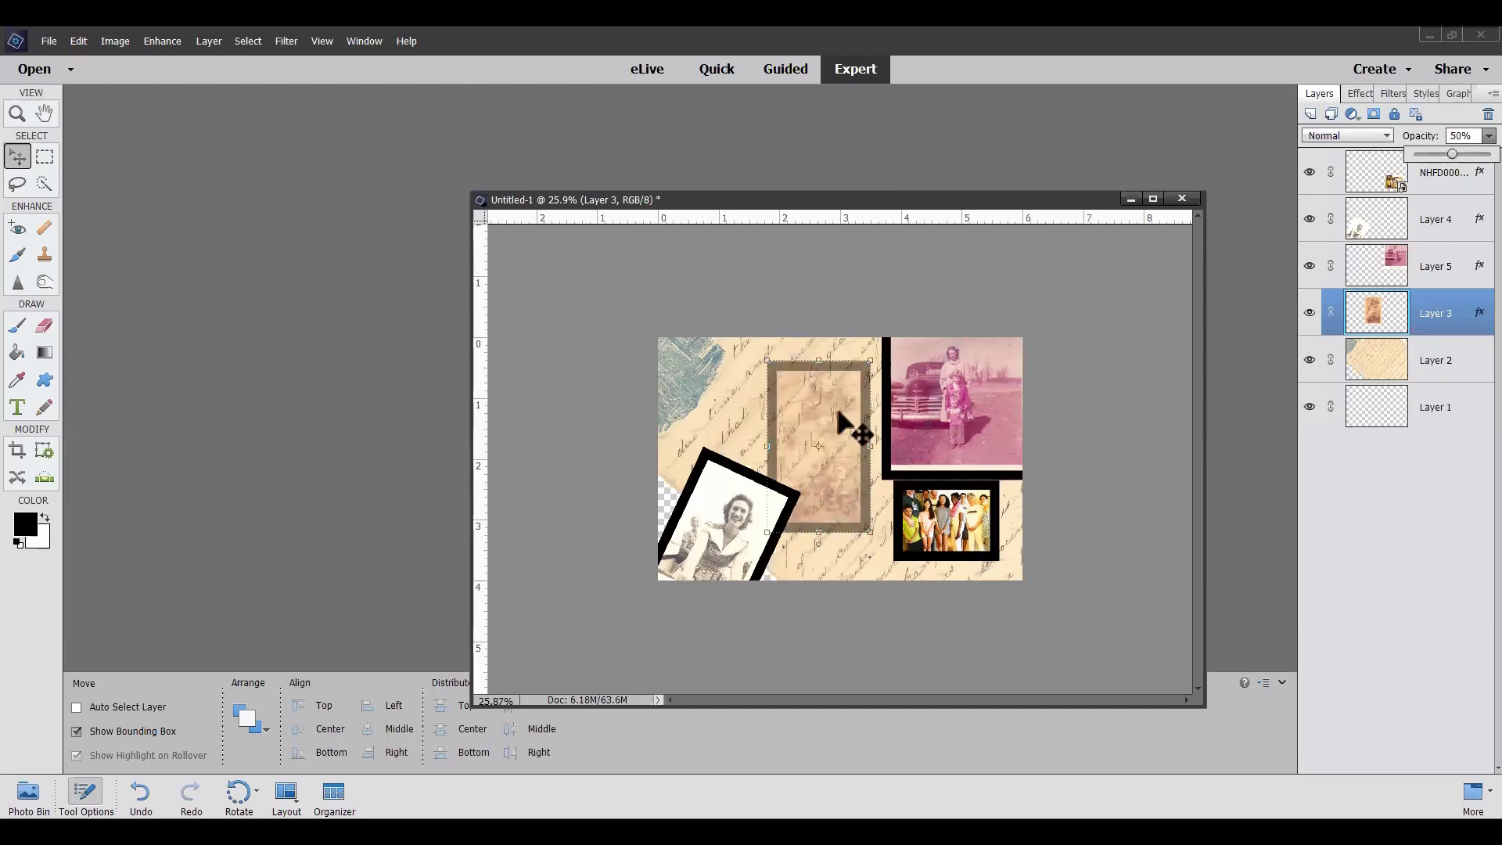